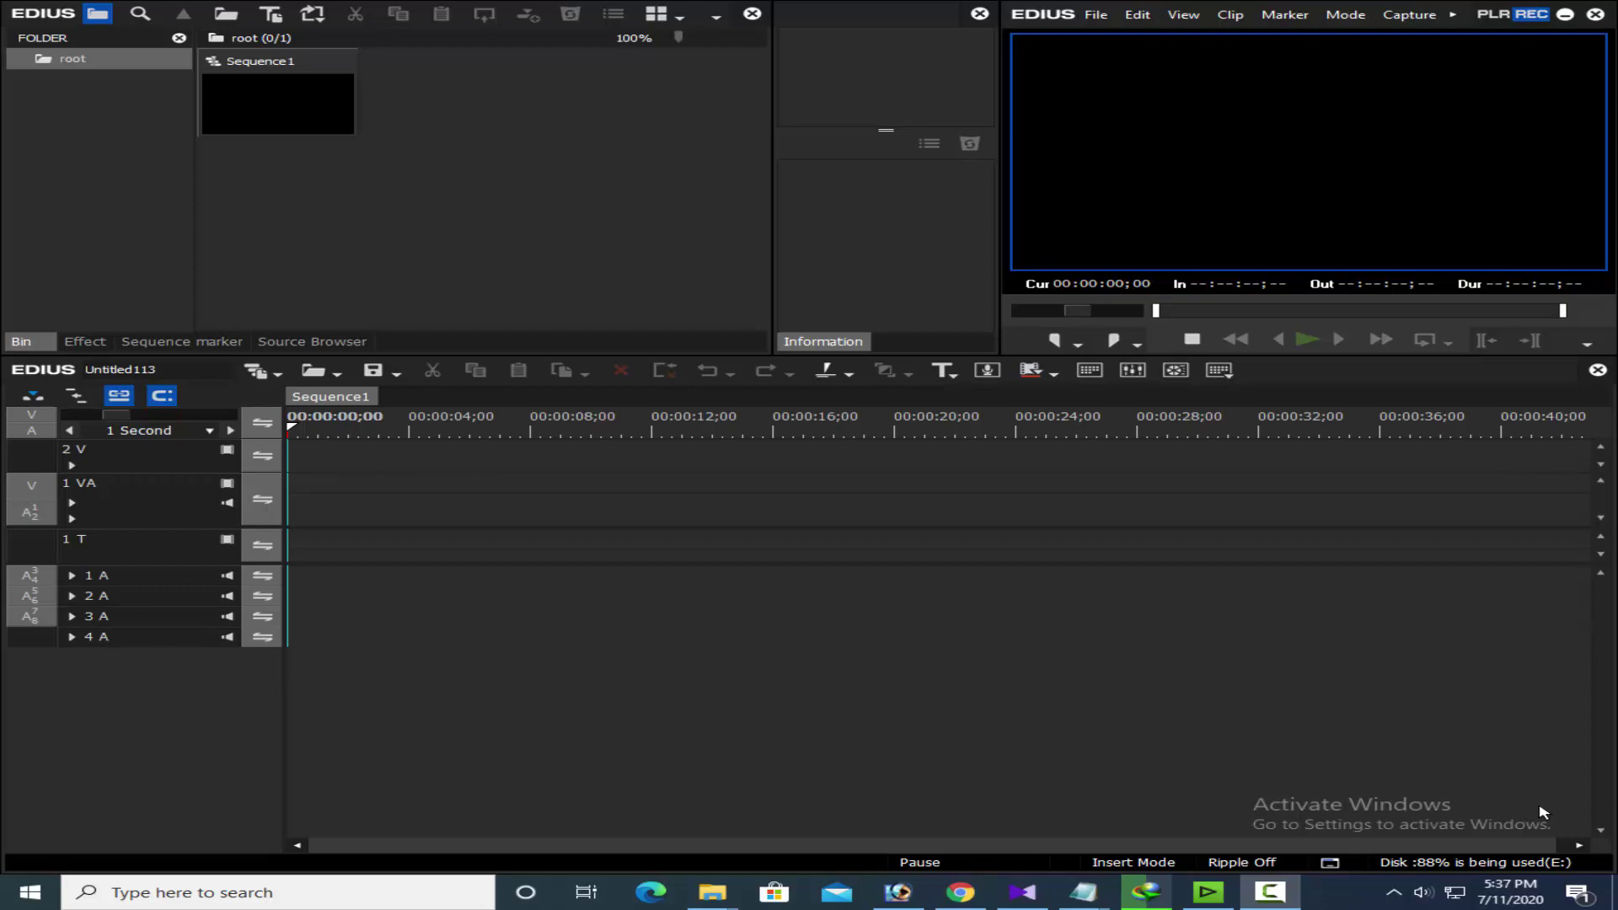
- Switch to Chrome, look through the wedding project videos on the YouTube channel, and return to EDIUS
{"action": "left_click", "coordinate": [980, 904]}
{"action": "key", "text": "ctrl+Tab"}
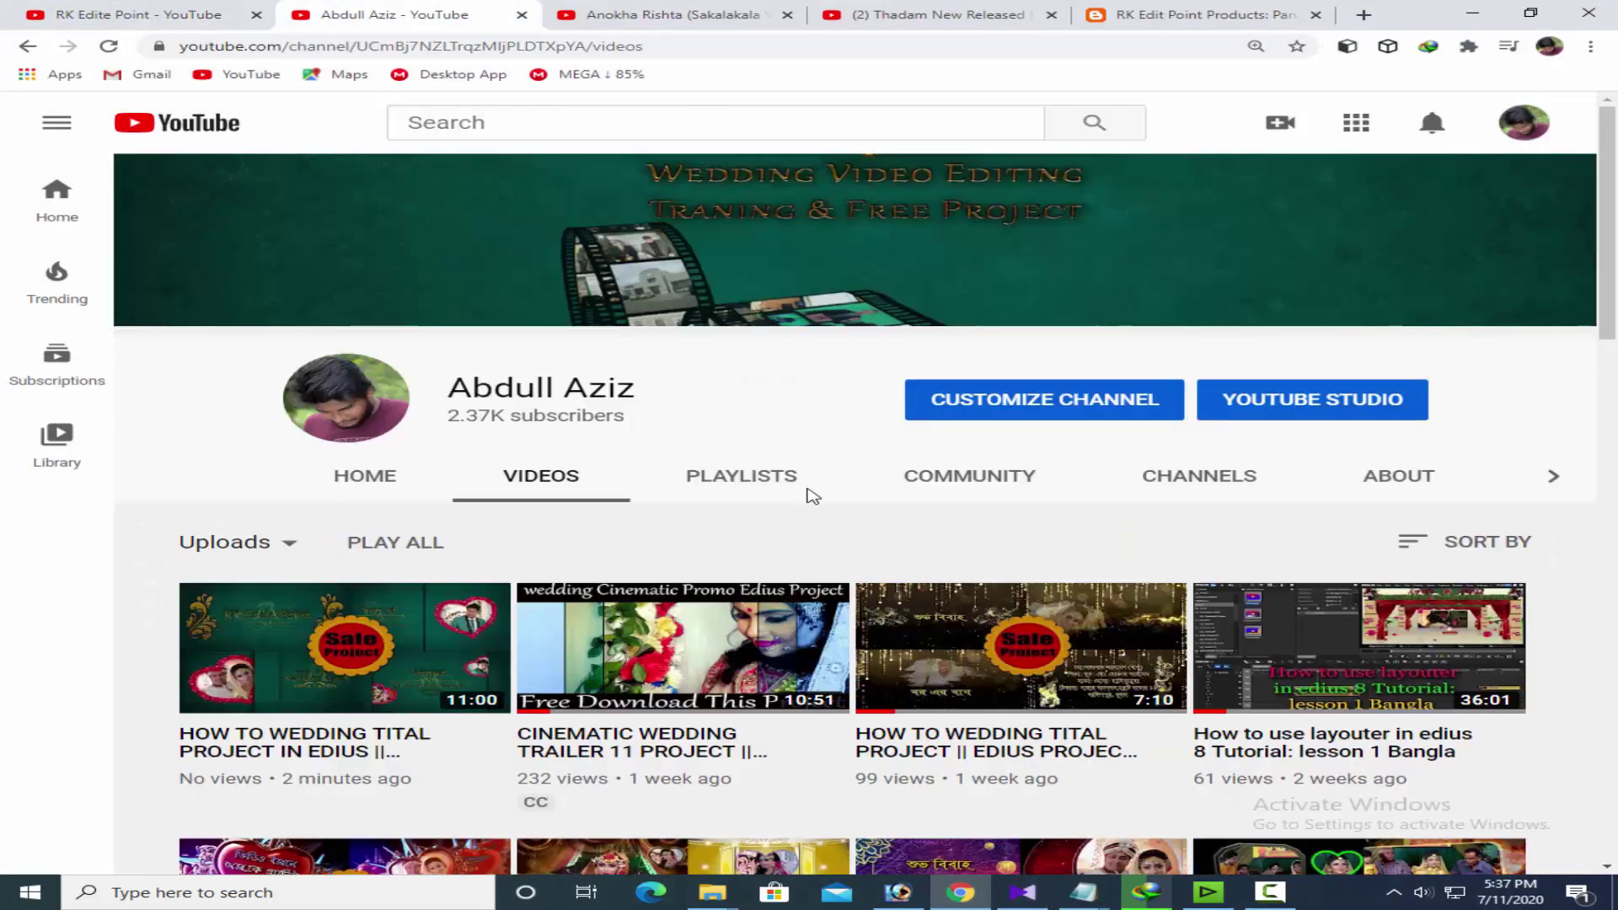
{"action": "scroll", "coordinate": [908, 552], "scroll_direction": "down", "scroll_amount": 1}
{"action": "scroll", "coordinate": [908, 553], "scroll_direction": "down", "scroll_amount": 2}
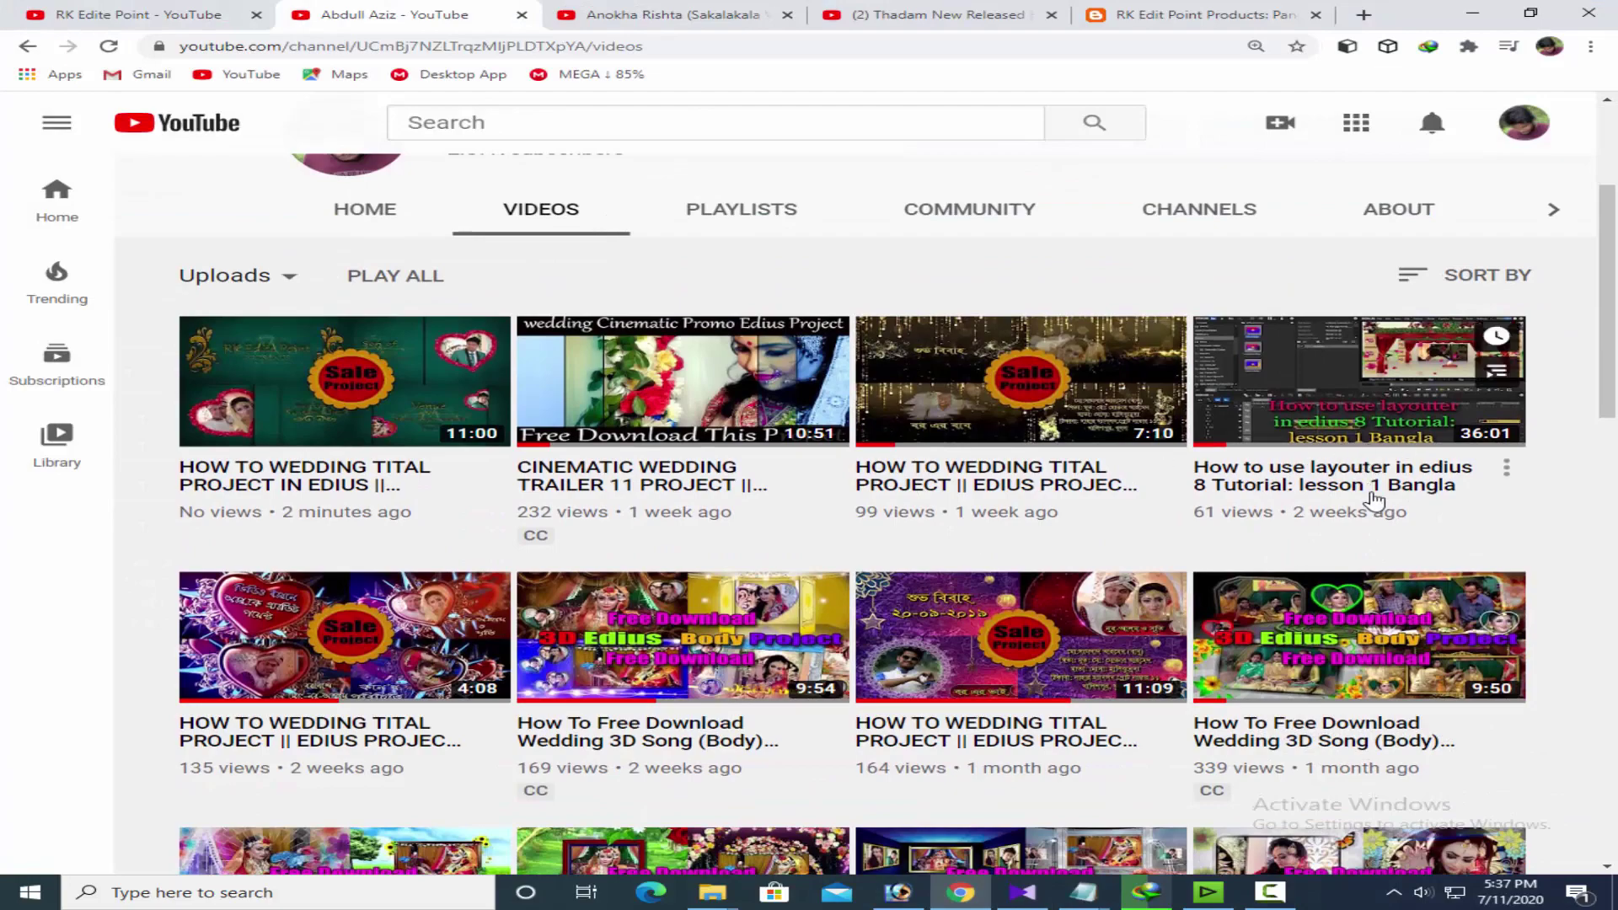
{"action": "left_click", "coordinate": [1473, 13]}
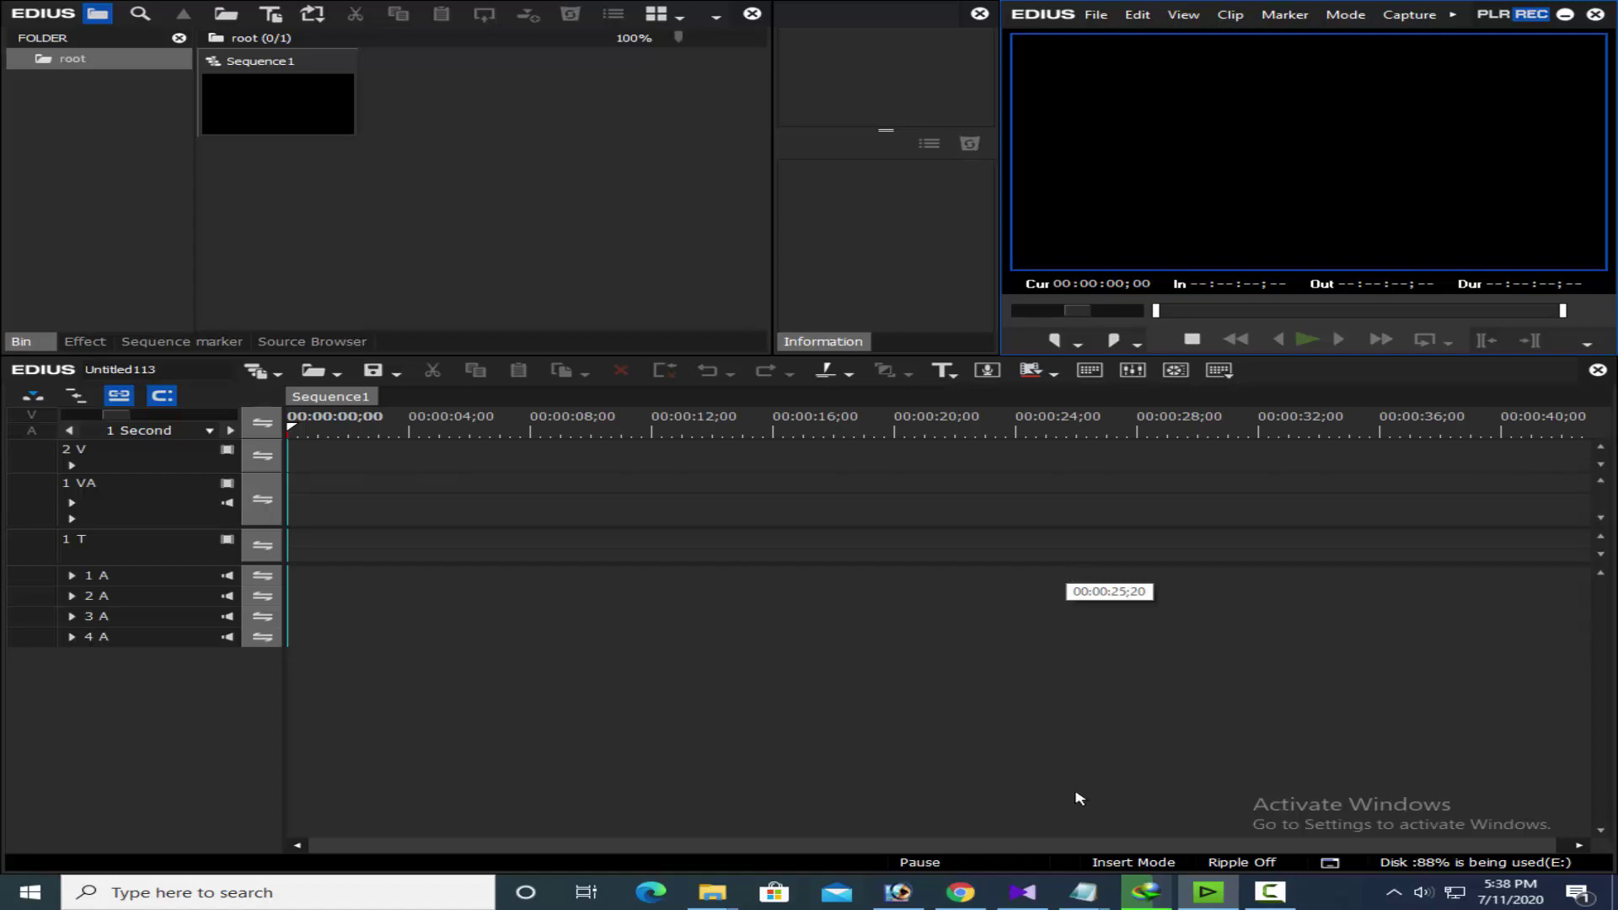
{"action": "left_click", "coordinate": [959, 893]}
{"action": "scroll", "coordinate": [866, 624], "scroll_direction": "down", "scroll_amount": 4}
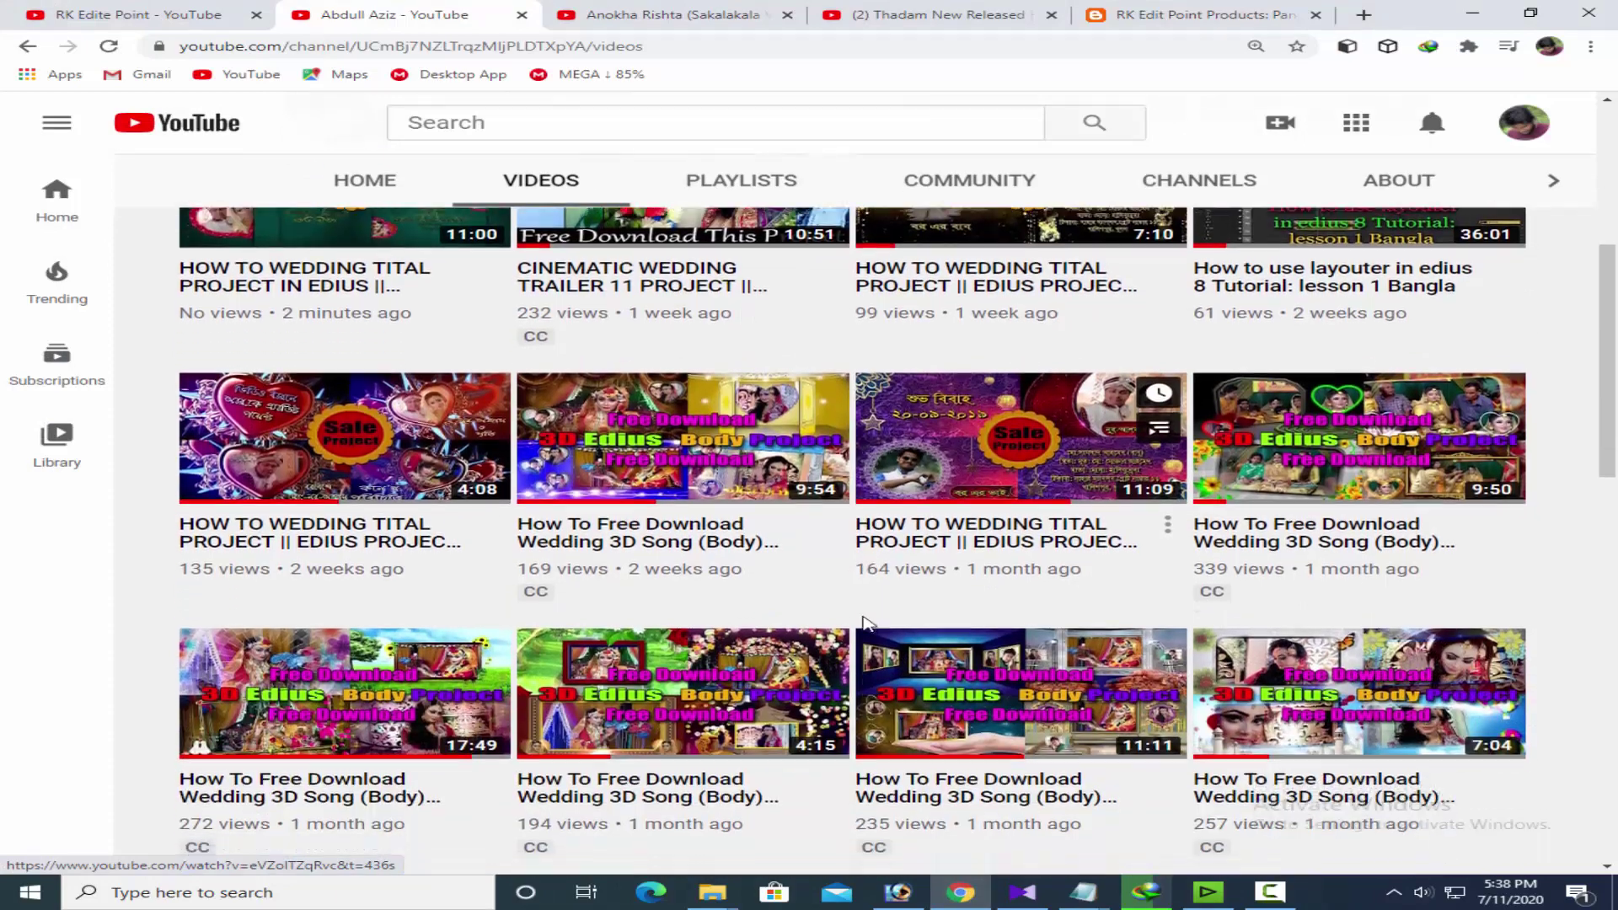
{"action": "scroll", "coordinate": [866, 624], "scroll_direction": "down", "scroll_amount": 4}
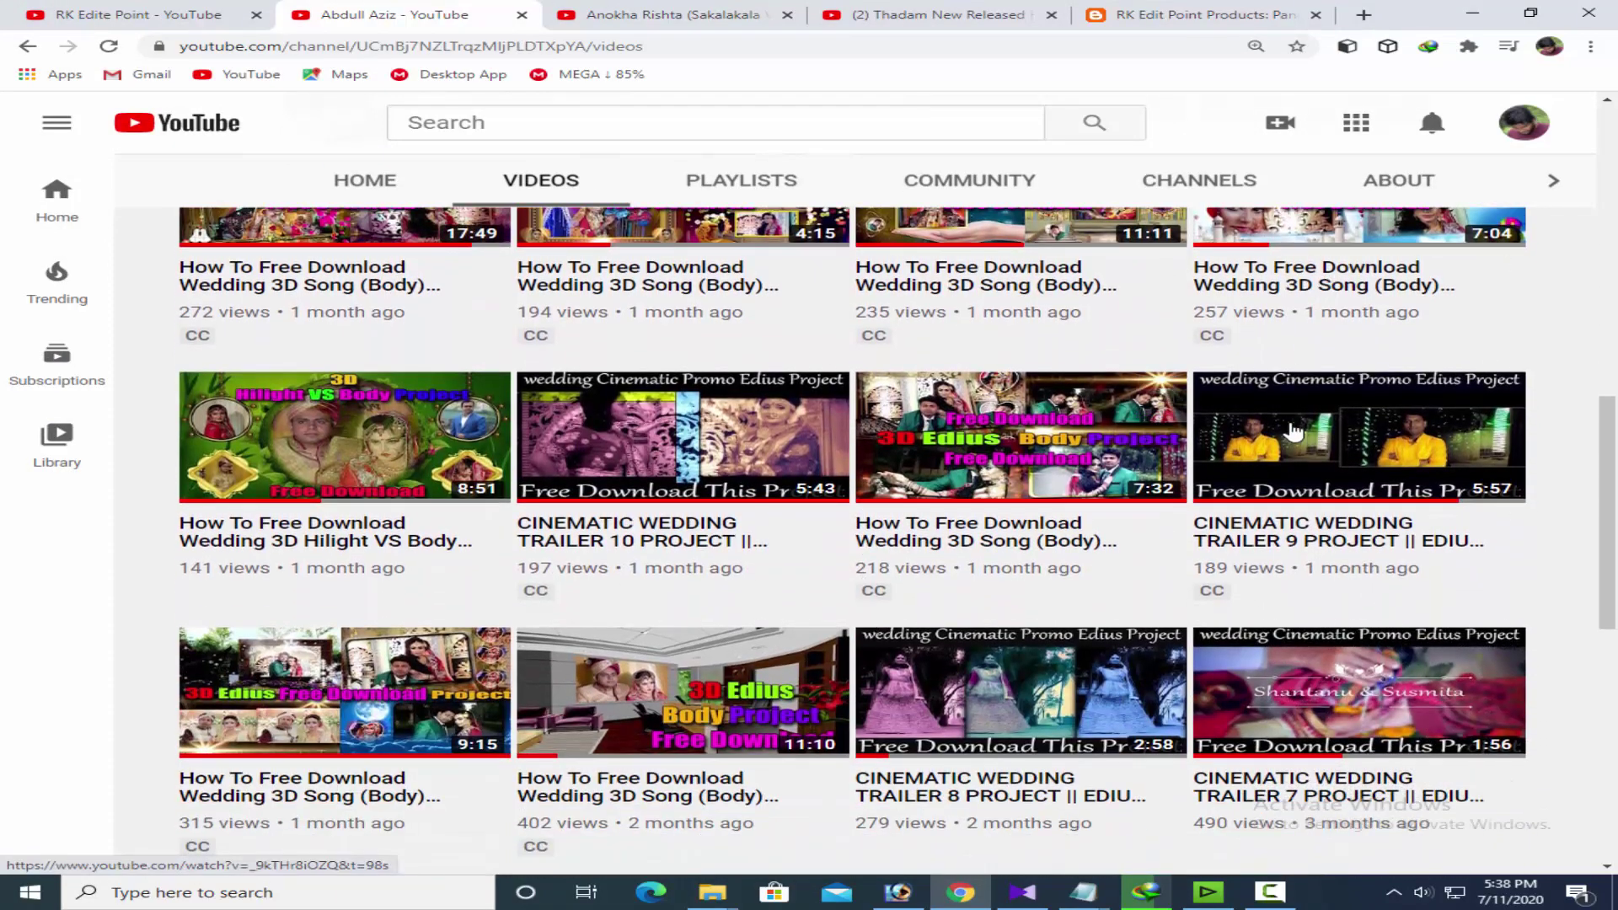
{"action": "left_click", "coordinate": [1485, 22]}
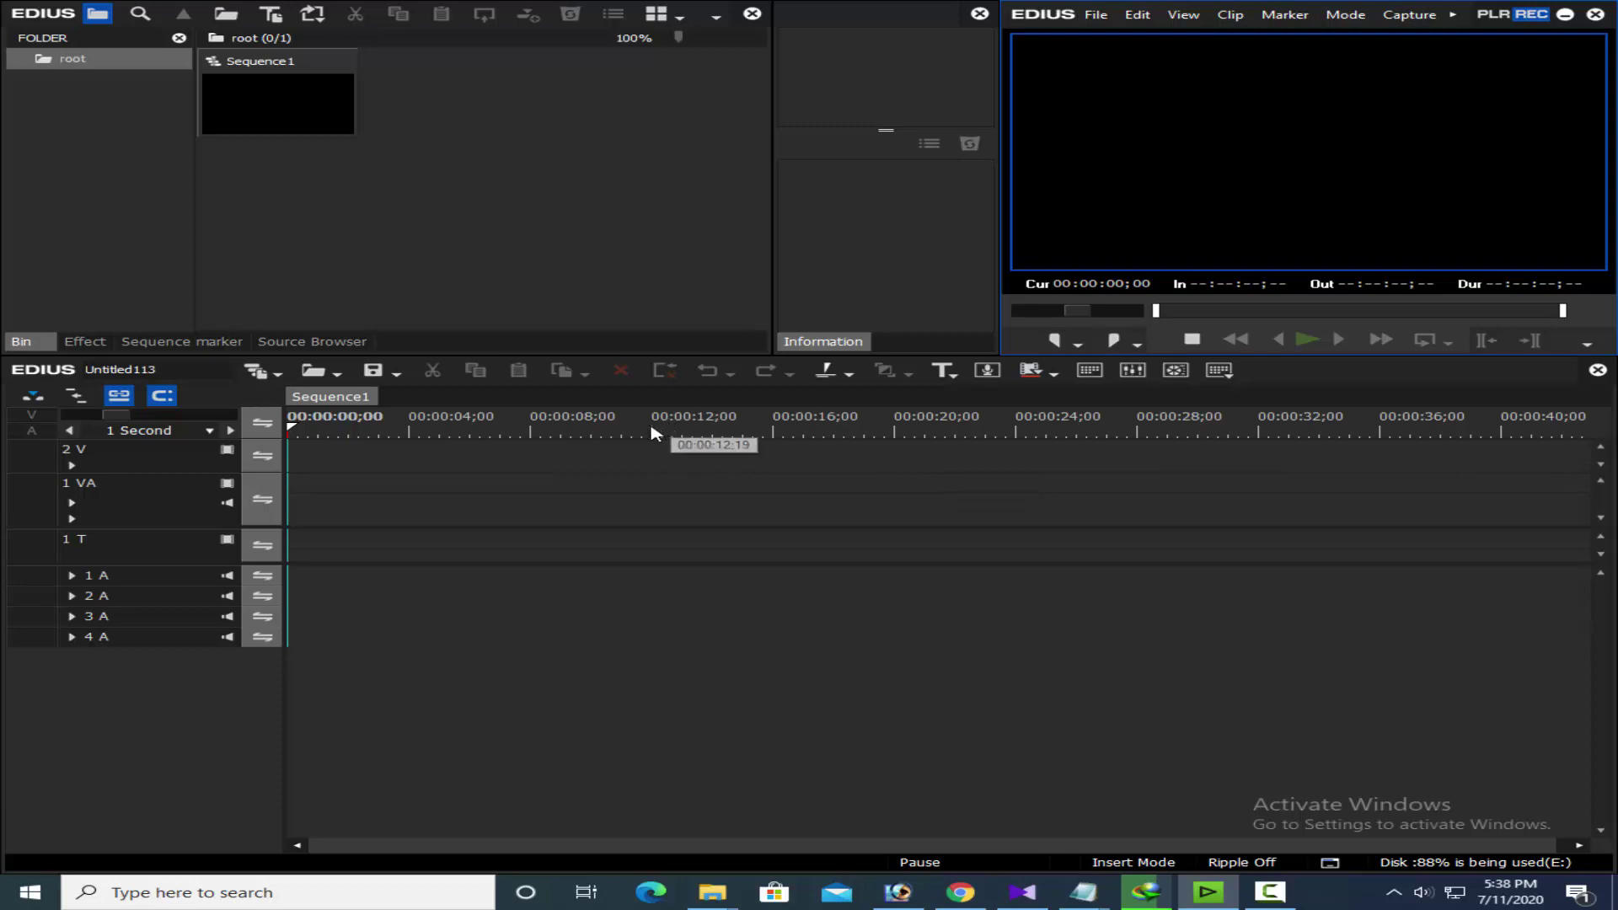
- Move the timeline cursor to 00:00:10;22 and show the VideoFilters folder of the effects
{"action": "left_click", "coordinate": [610, 432]}
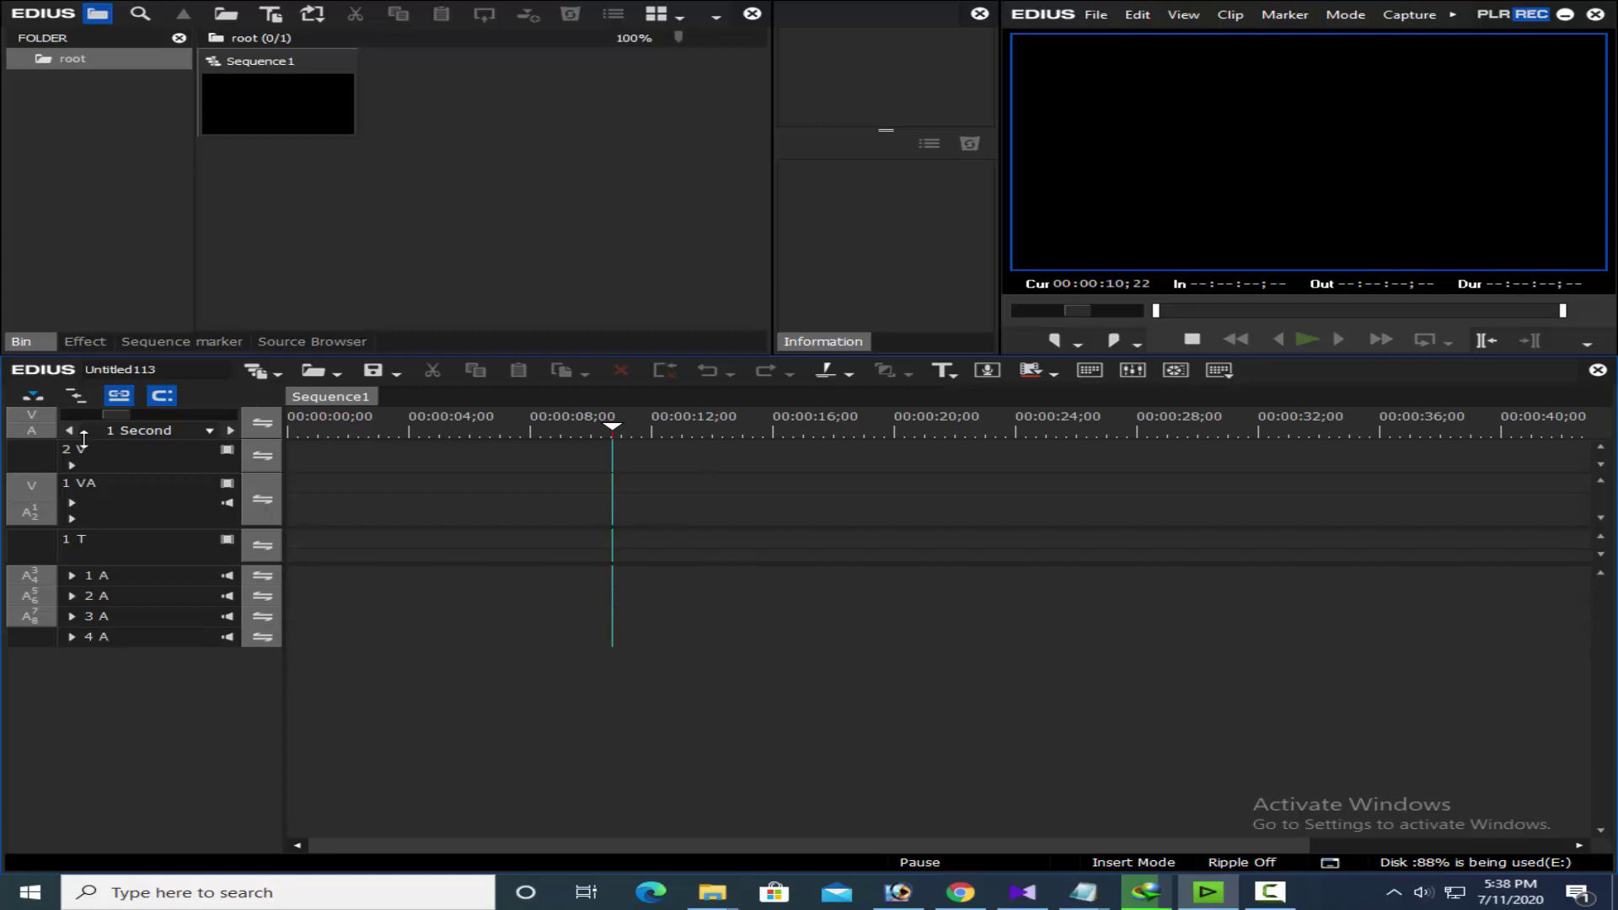
{"action": "left_click", "coordinate": [85, 342]}
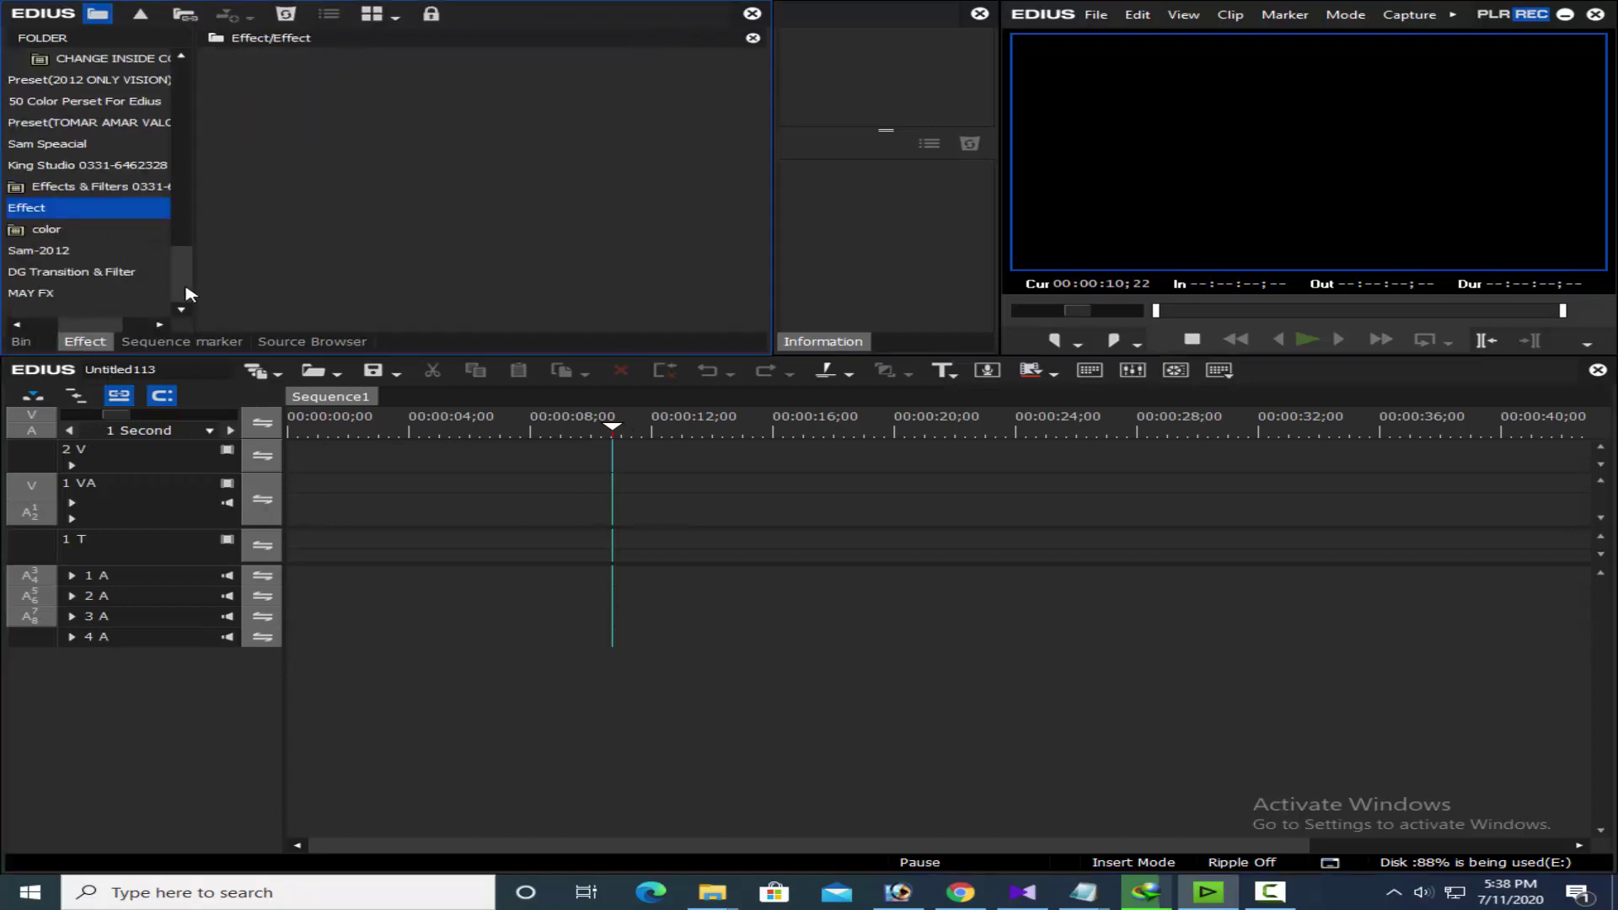
{"action": "left_click_drag", "start_coordinate": [189, 292], "coordinate": [182, 109]}
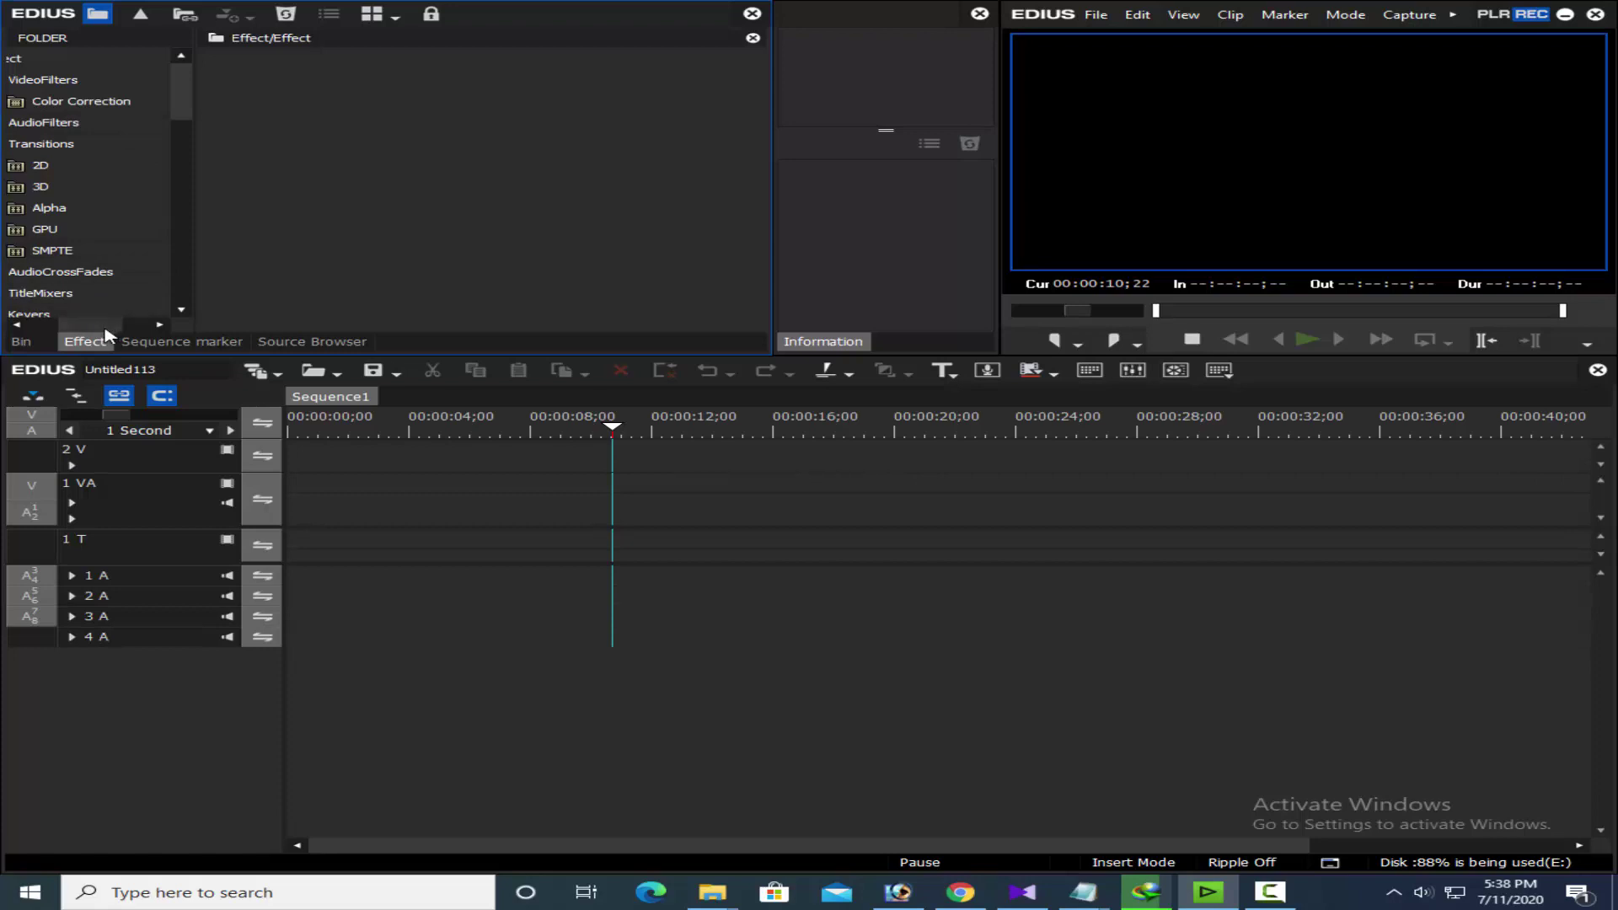
{"action": "left_click_drag", "start_coordinate": [109, 325], "coordinate": [84, 325]}
{"action": "left_click", "coordinate": [103, 80]}
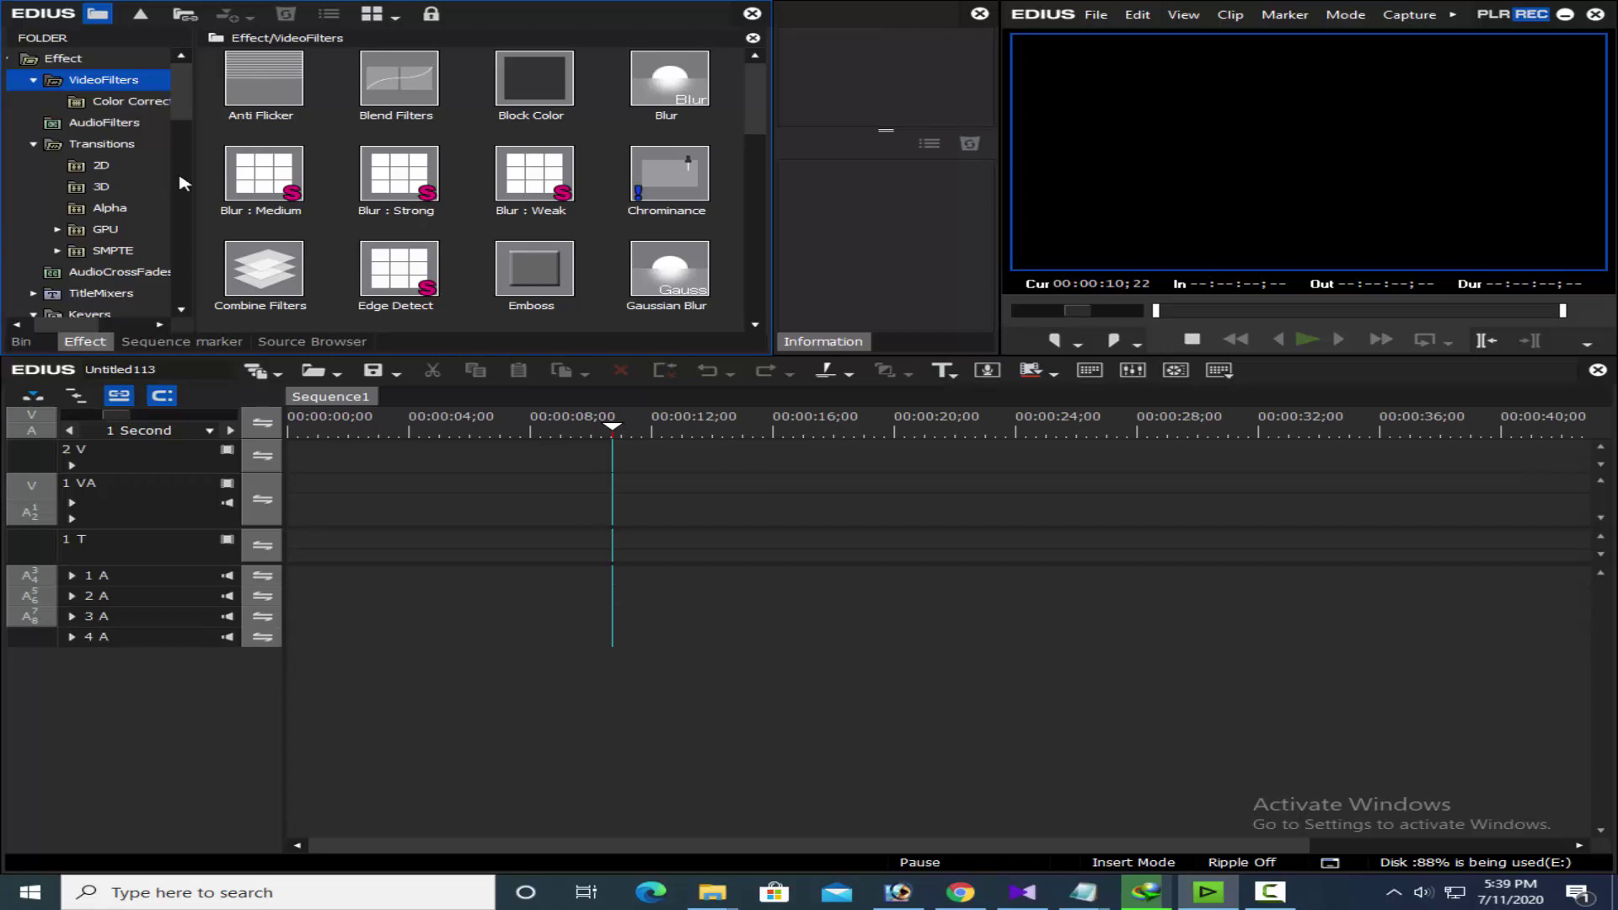
- Look through the video filters, examine Mask and Loop Slide, and dismiss the download notice
{"action": "mouse_move", "coordinate": [257, 221]}
{"action": "scroll", "coordinate": [604, 308], "scroll_direction": "down", "scroll_amount": 3}
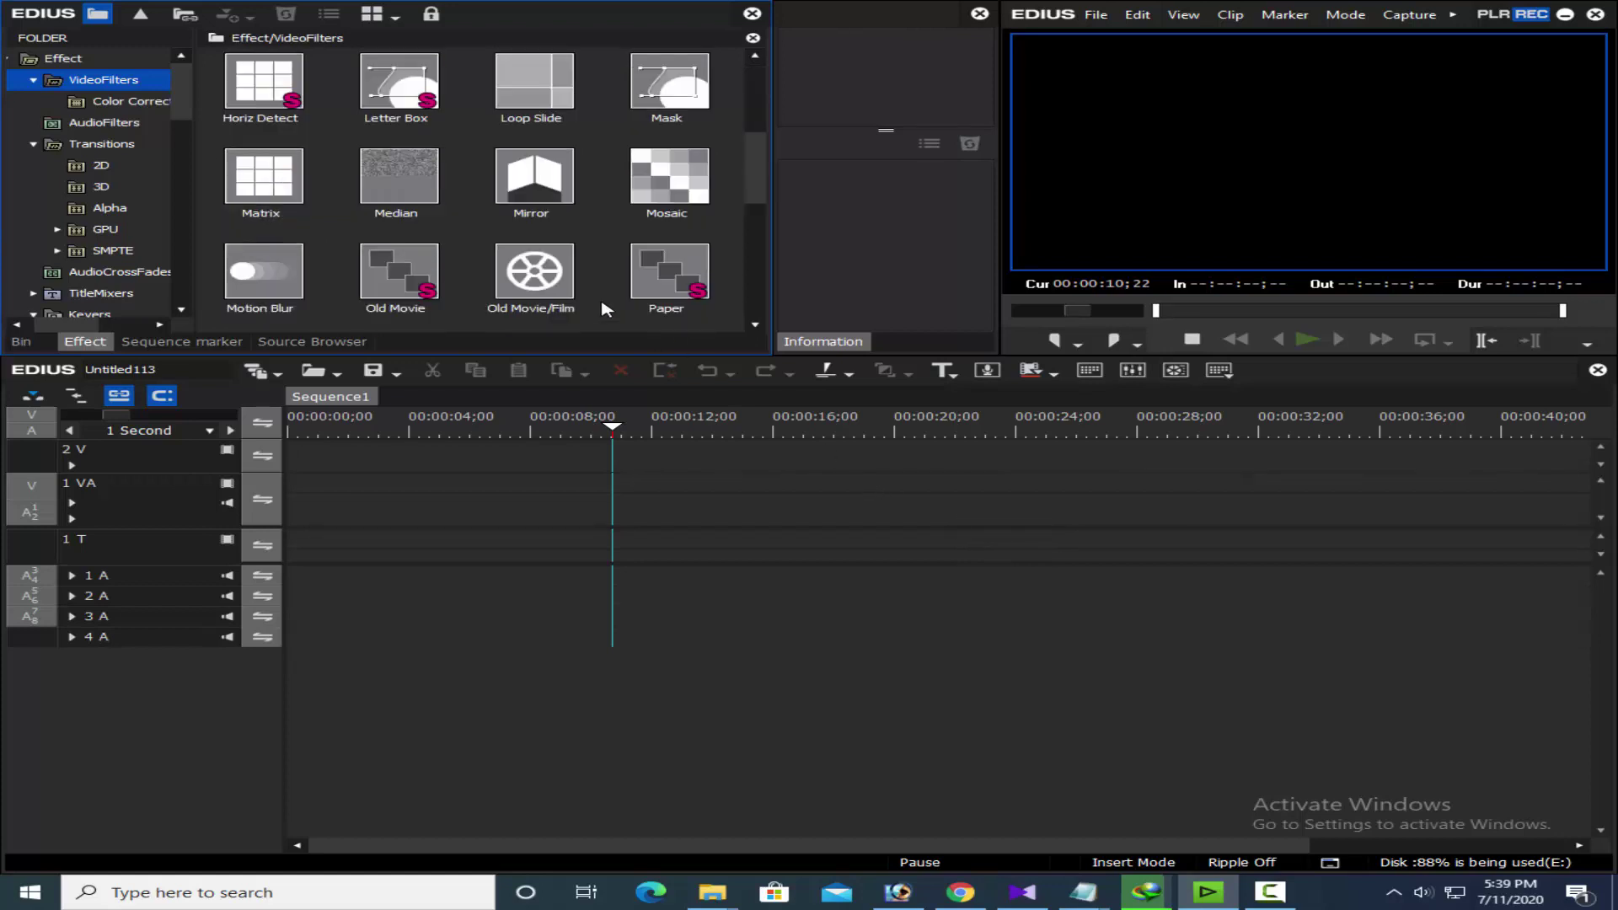
{"action": "scroll", "coordinate": [554, 218], "scroll_direction": "up", "scroll_amount": 2}
{"action": "scroll", "coordinate": [554, 217], "scroll_direction": "up", "scroll_amount": 2}
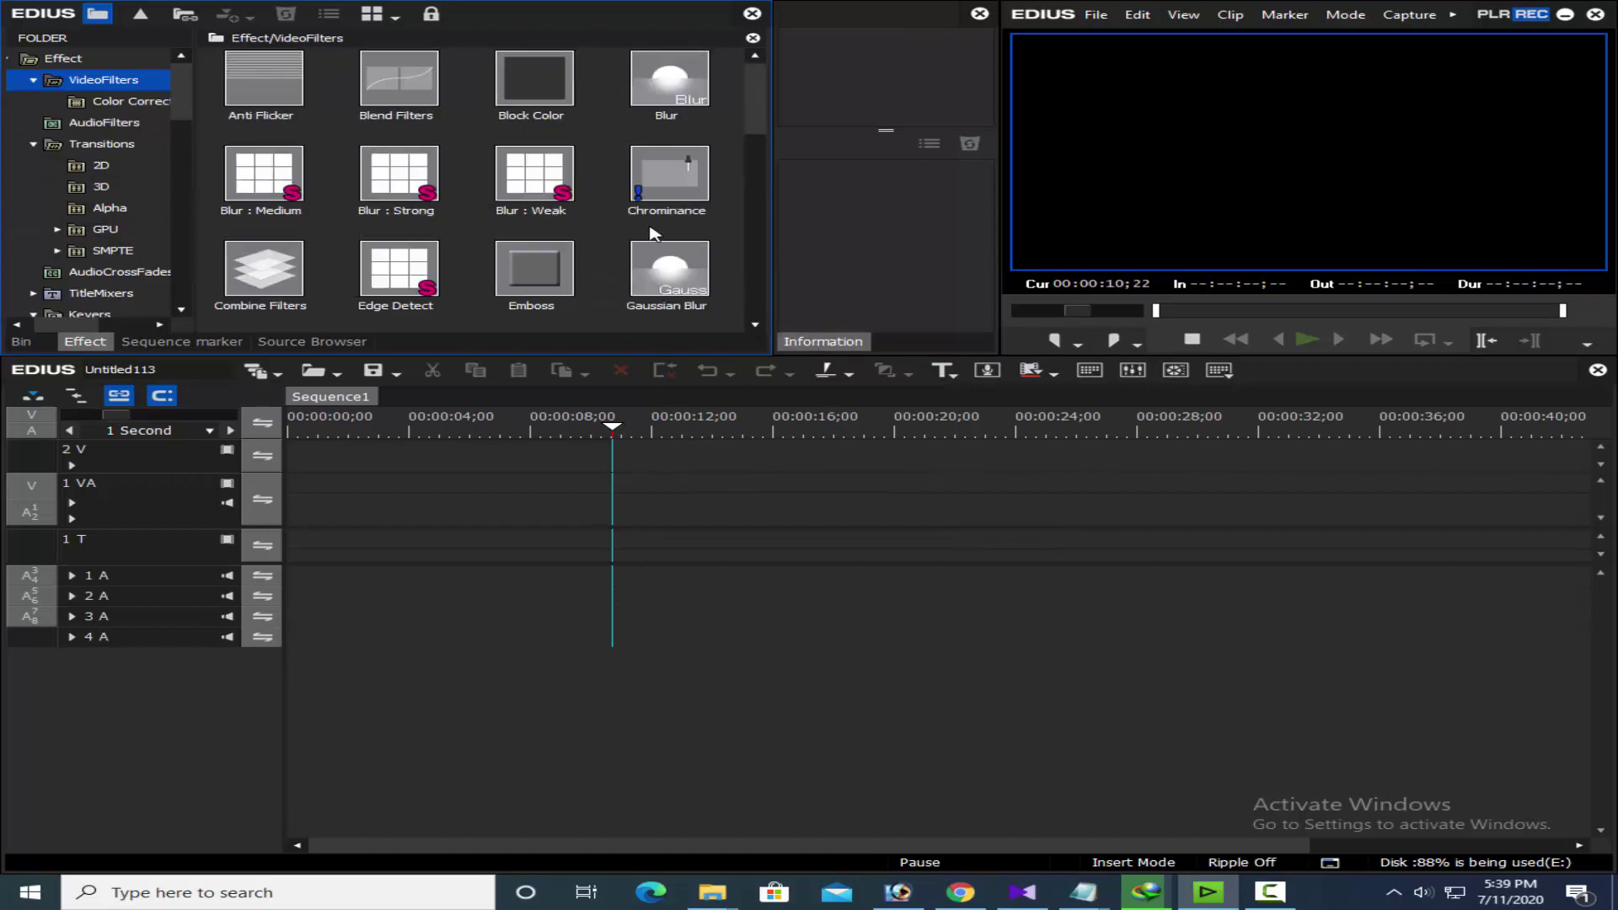
{"action": "scroll", "coordinate": [653, 233], "scroll_direction": "down", "scroll_amount": 3}
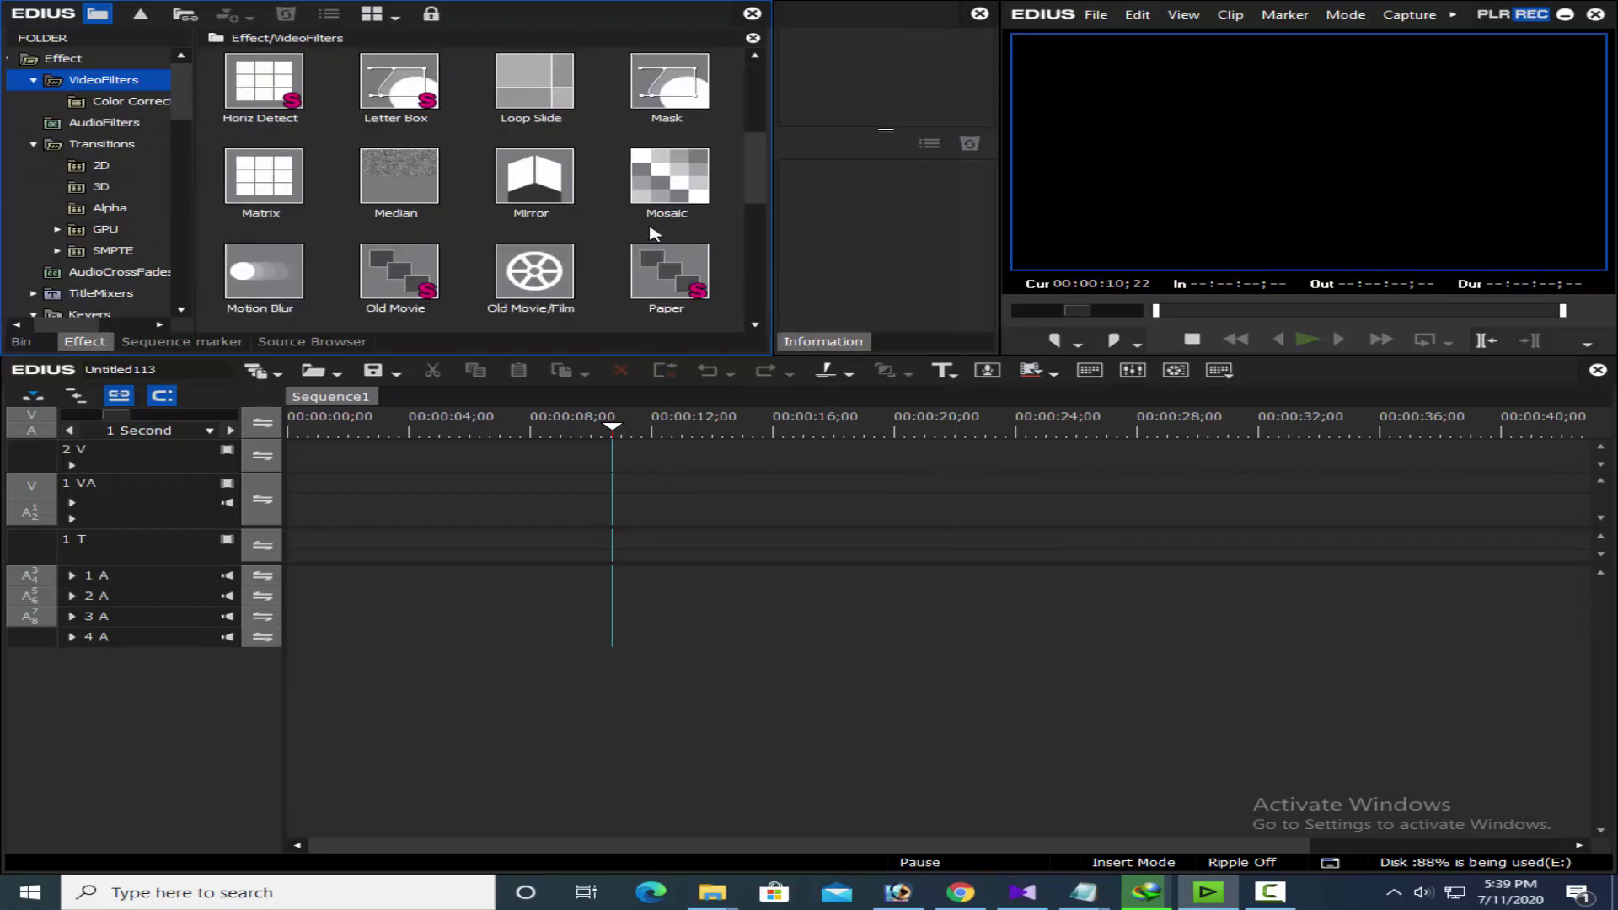
{"action": "left_click", "coordinate": [676, 100]}
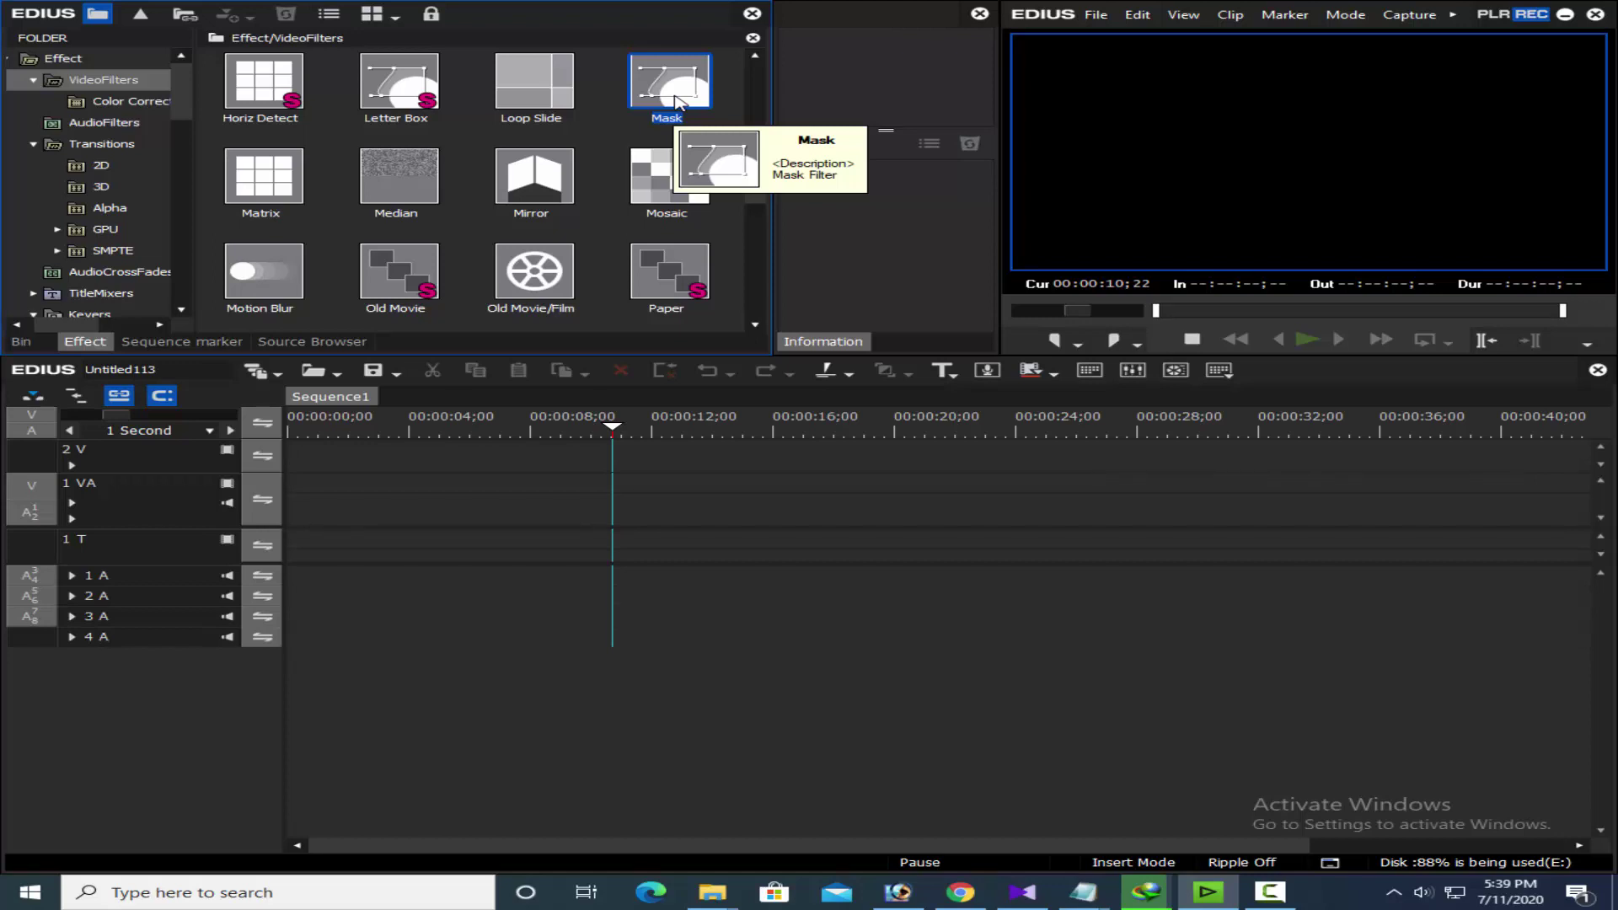
{"action": "left_click", "coordinate": [532, 91]}
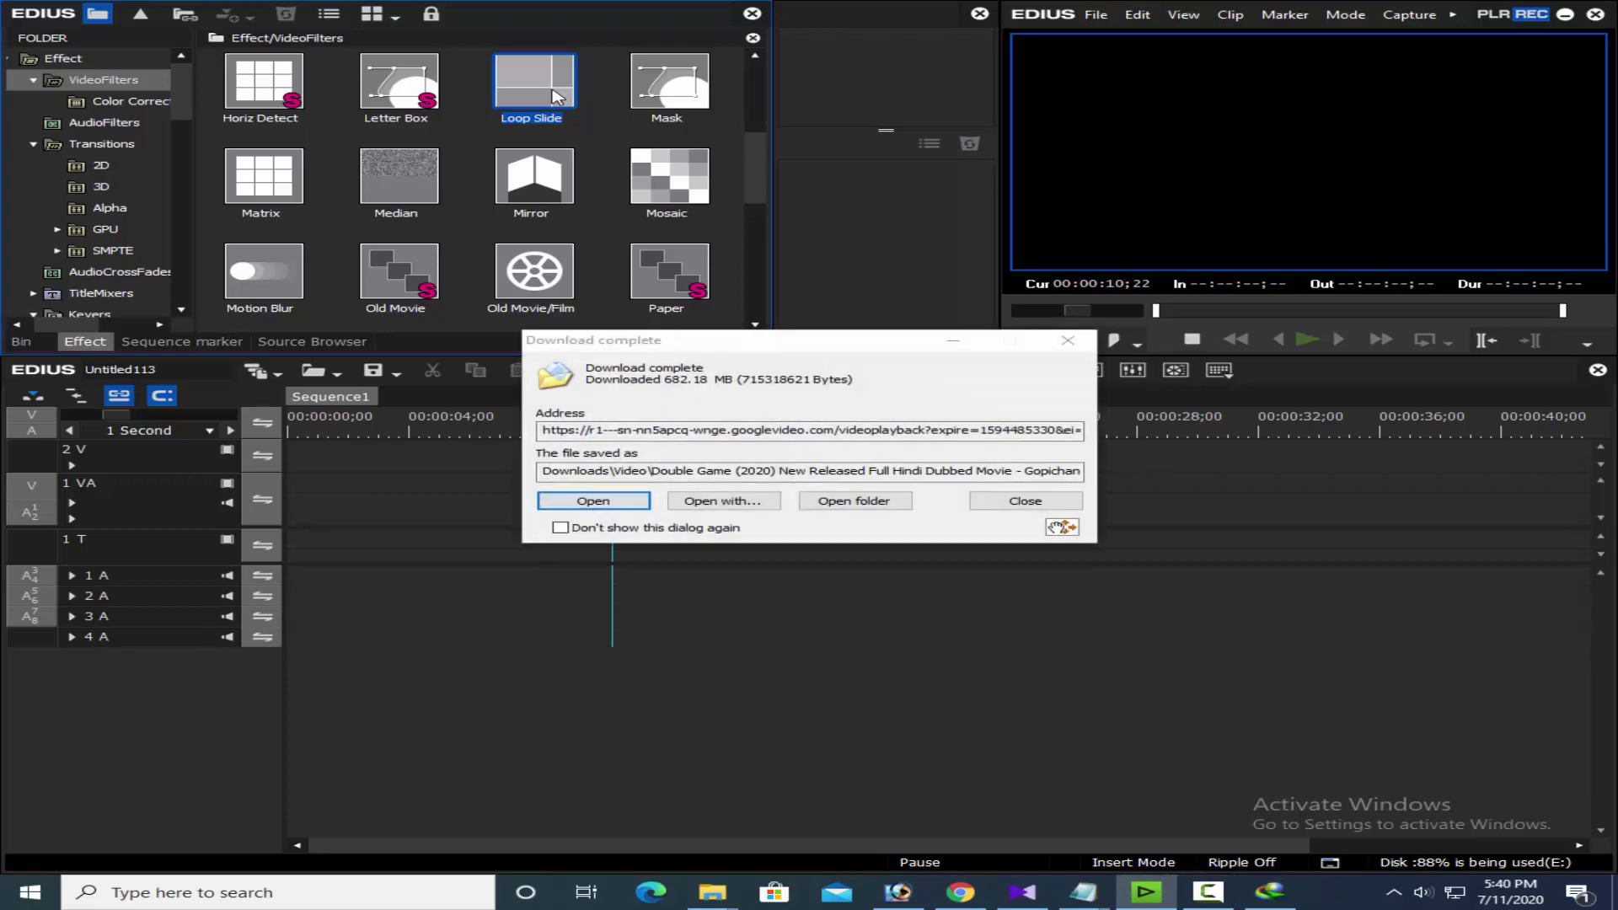
{"action": "left_click", "coordinate": [1065, 342]}
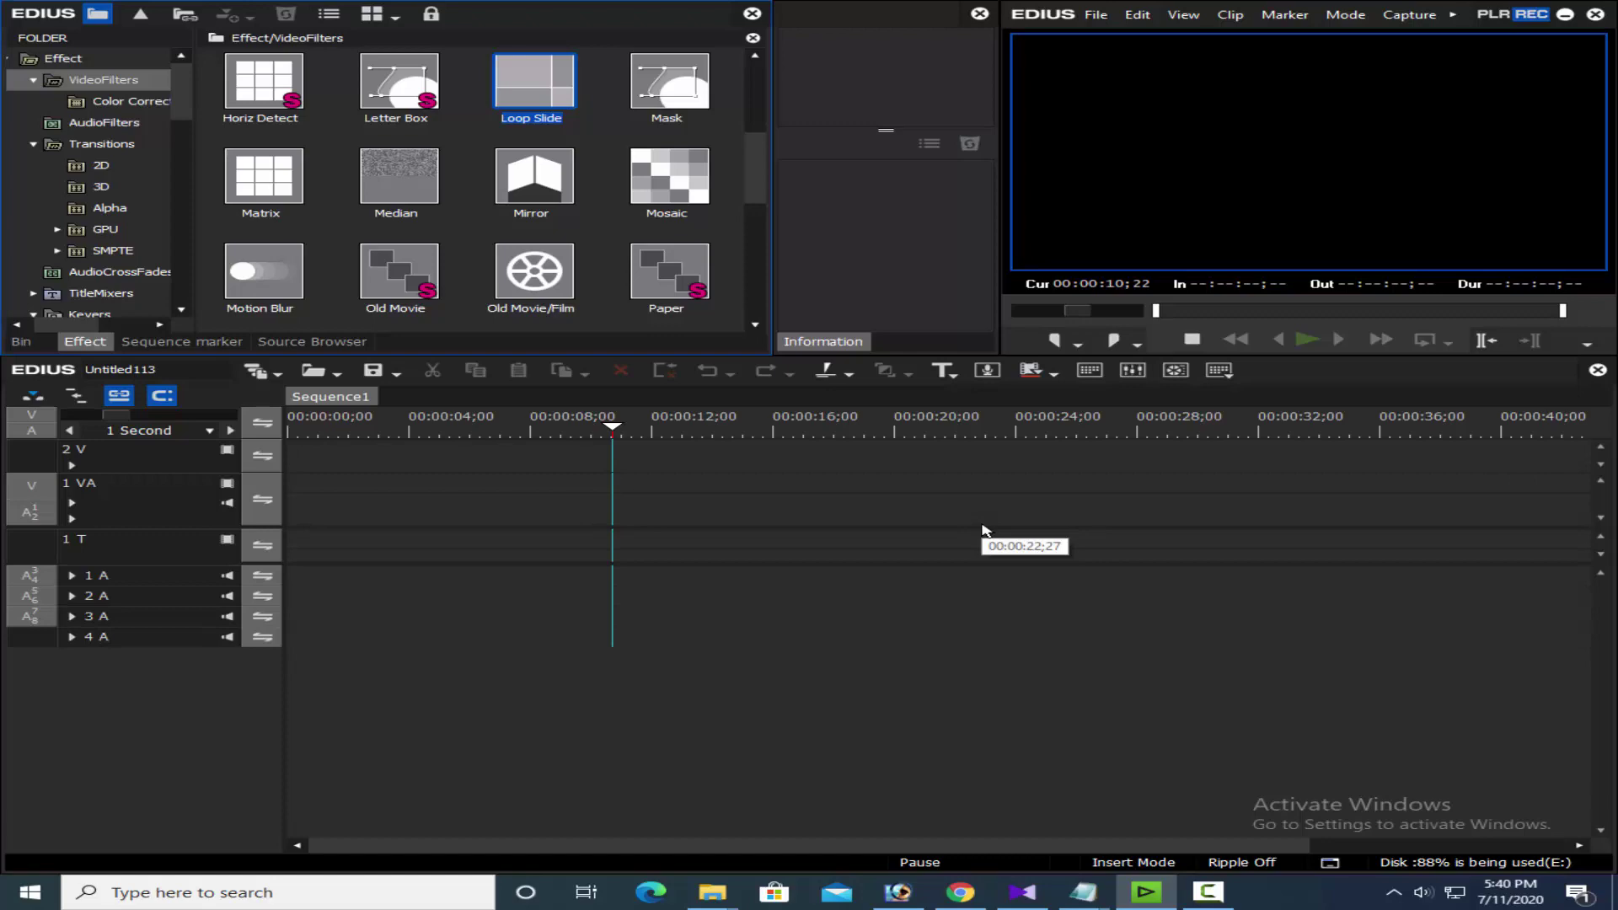
- Switch to Chrome, check the RK Edite Point channel's uploads and the notifications, and minimize both Chrome and EDIUS
{"action": "left_click", "coordinate": [960, 891]}
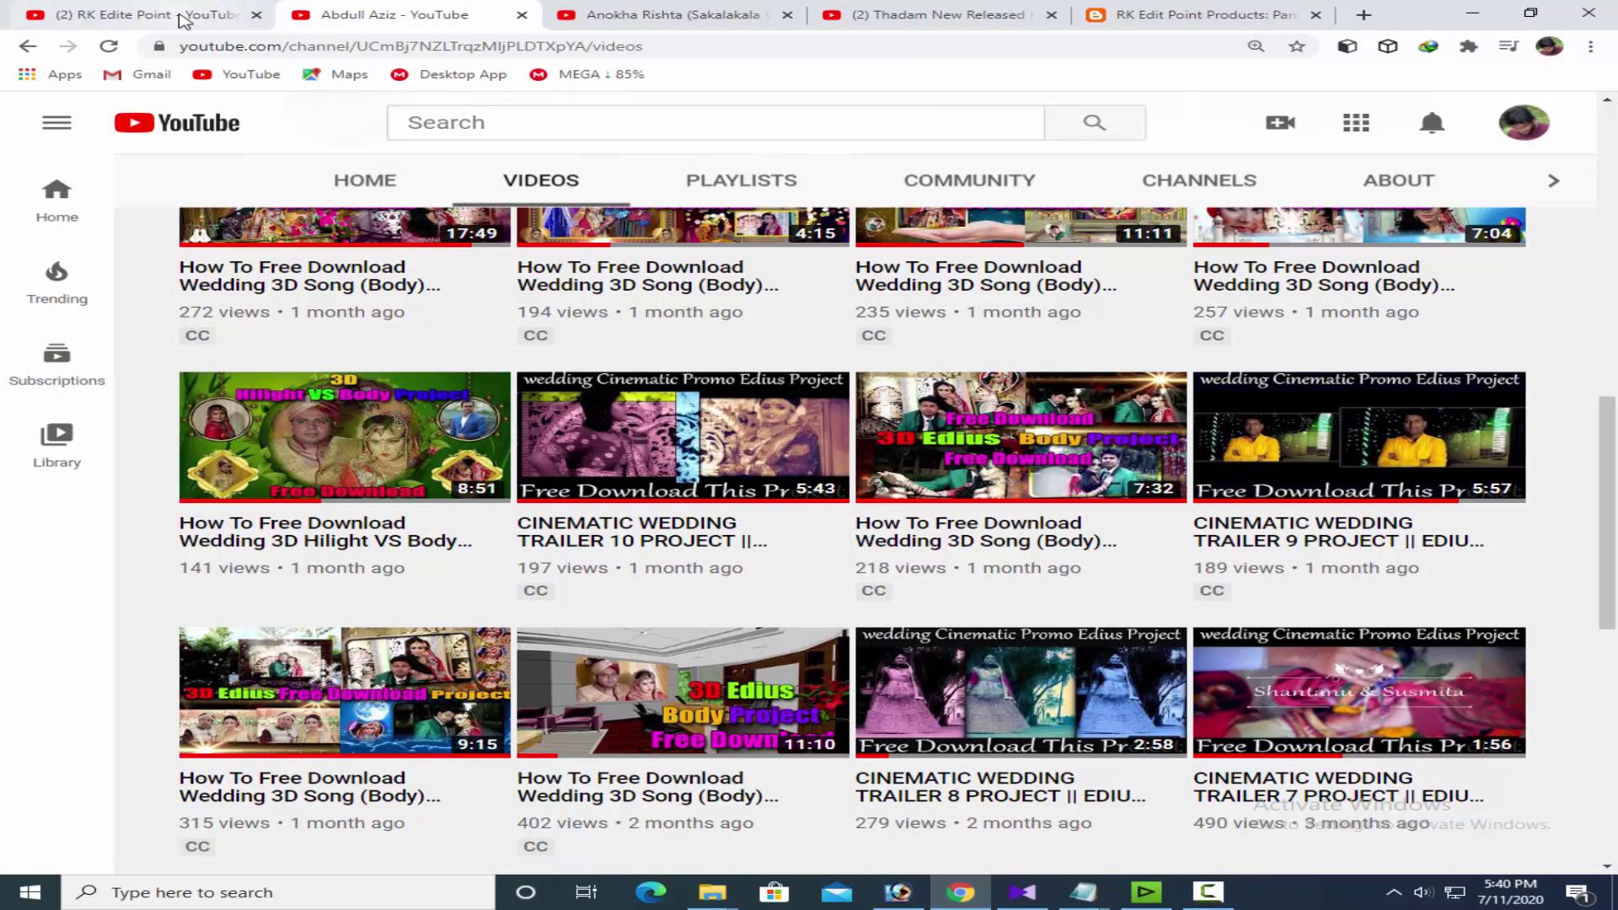
{"action": "left_click", "coordinate": [181, 17]}
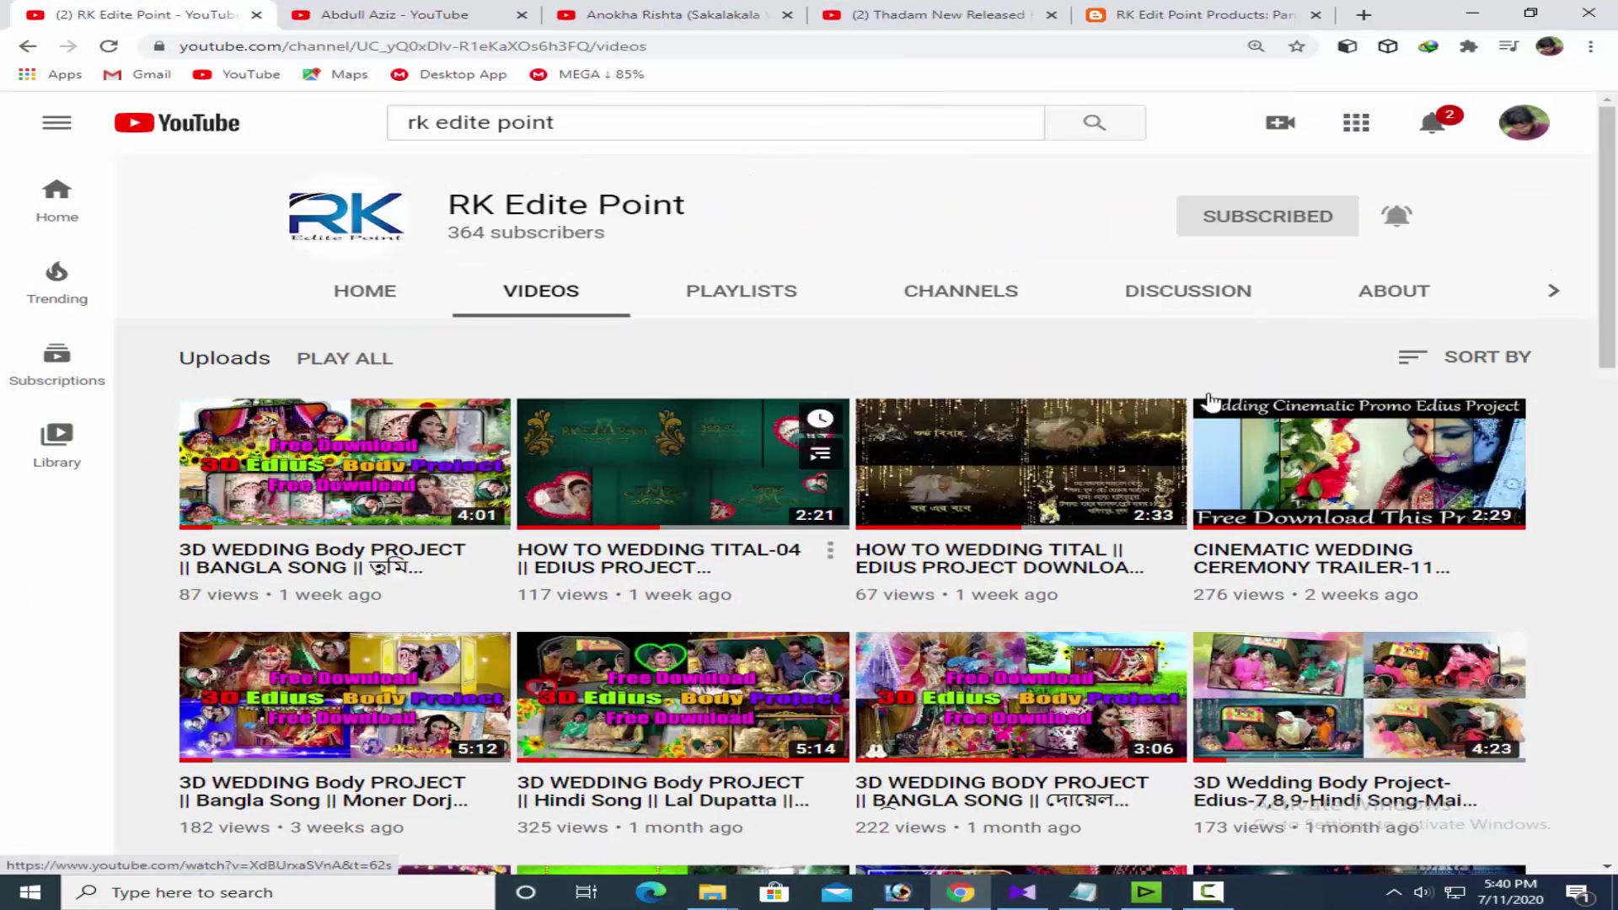
{"action": "left_click", "coordinate": [1430, 125]}
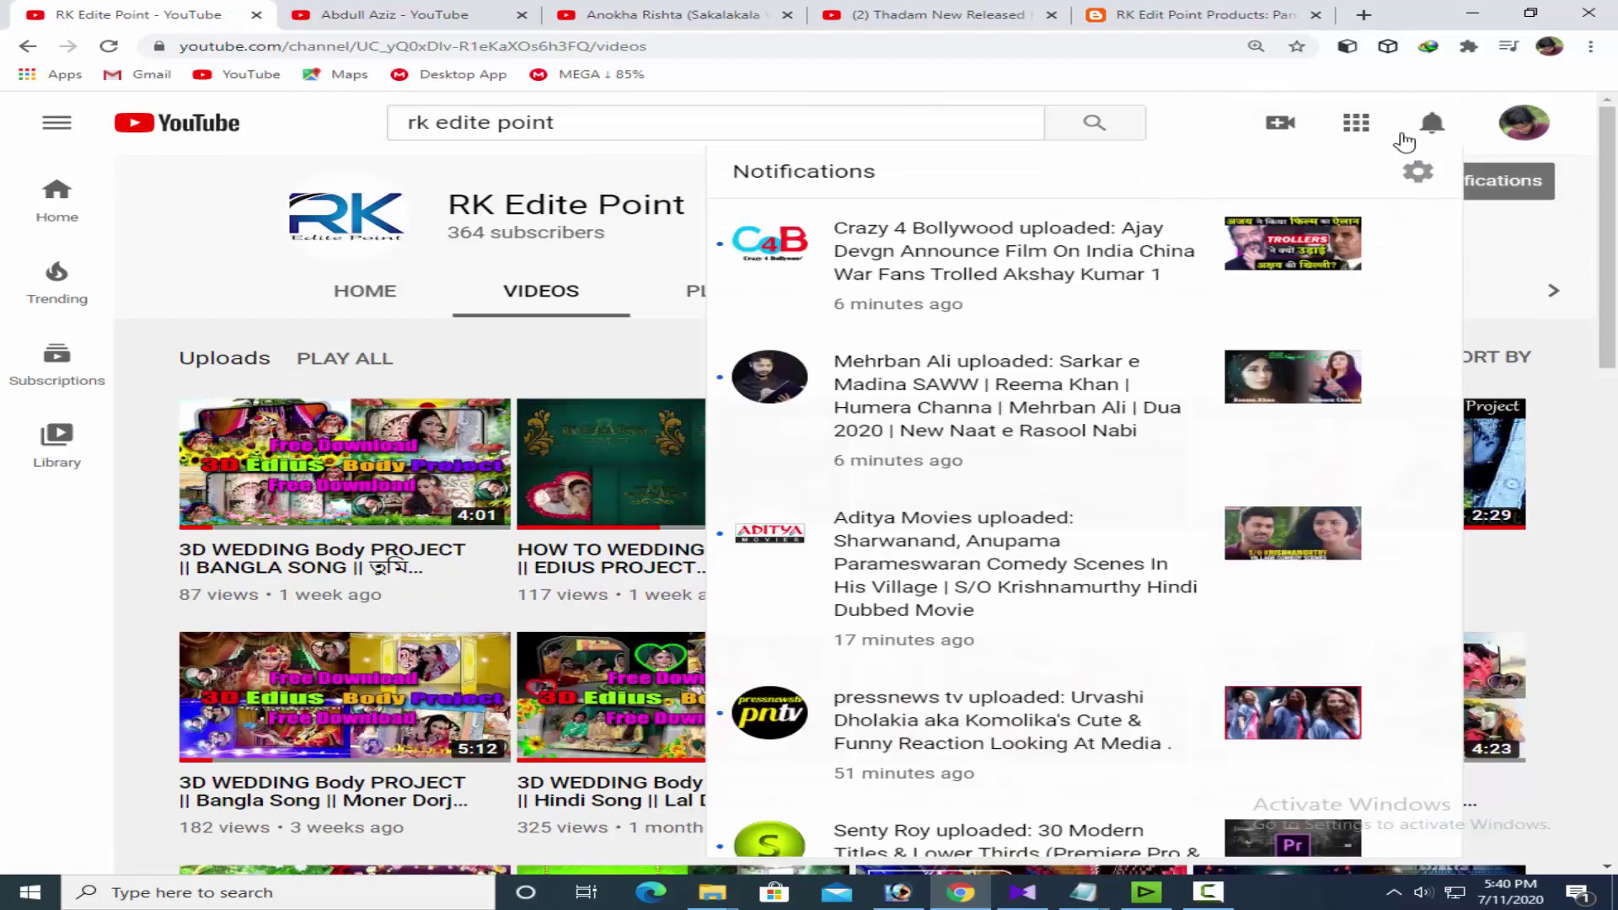
{"action": "left_click", "coordinate": [1405, 142]}
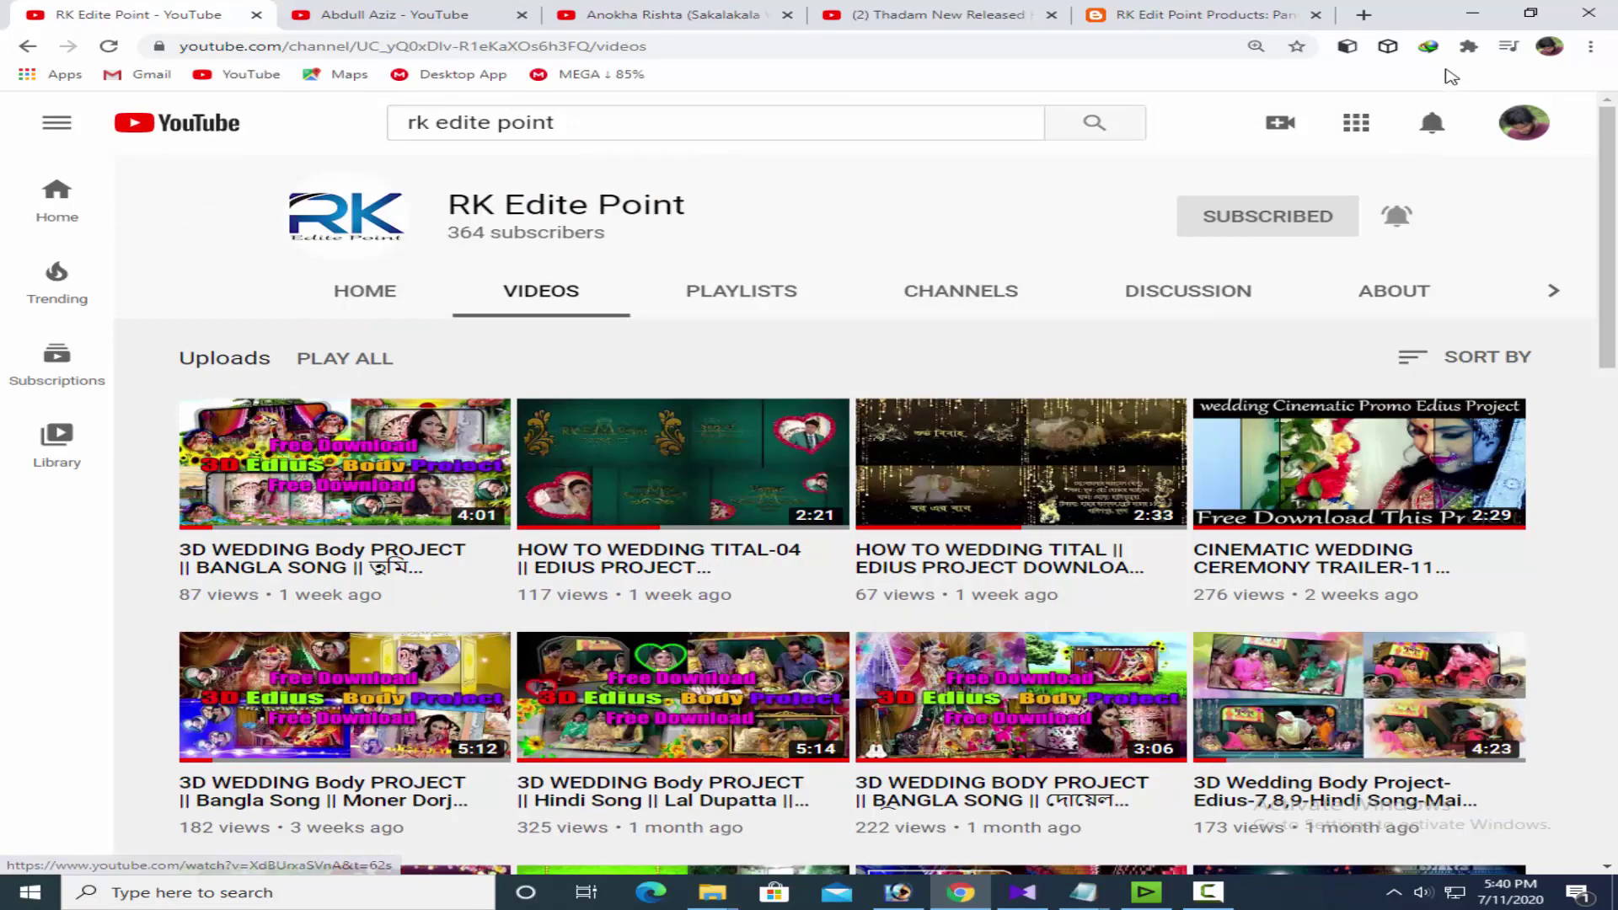
{"action": "left_click", "coordinate": [1473, 13]}
{"action": "left_click", "coordinate": [1566, 15]}
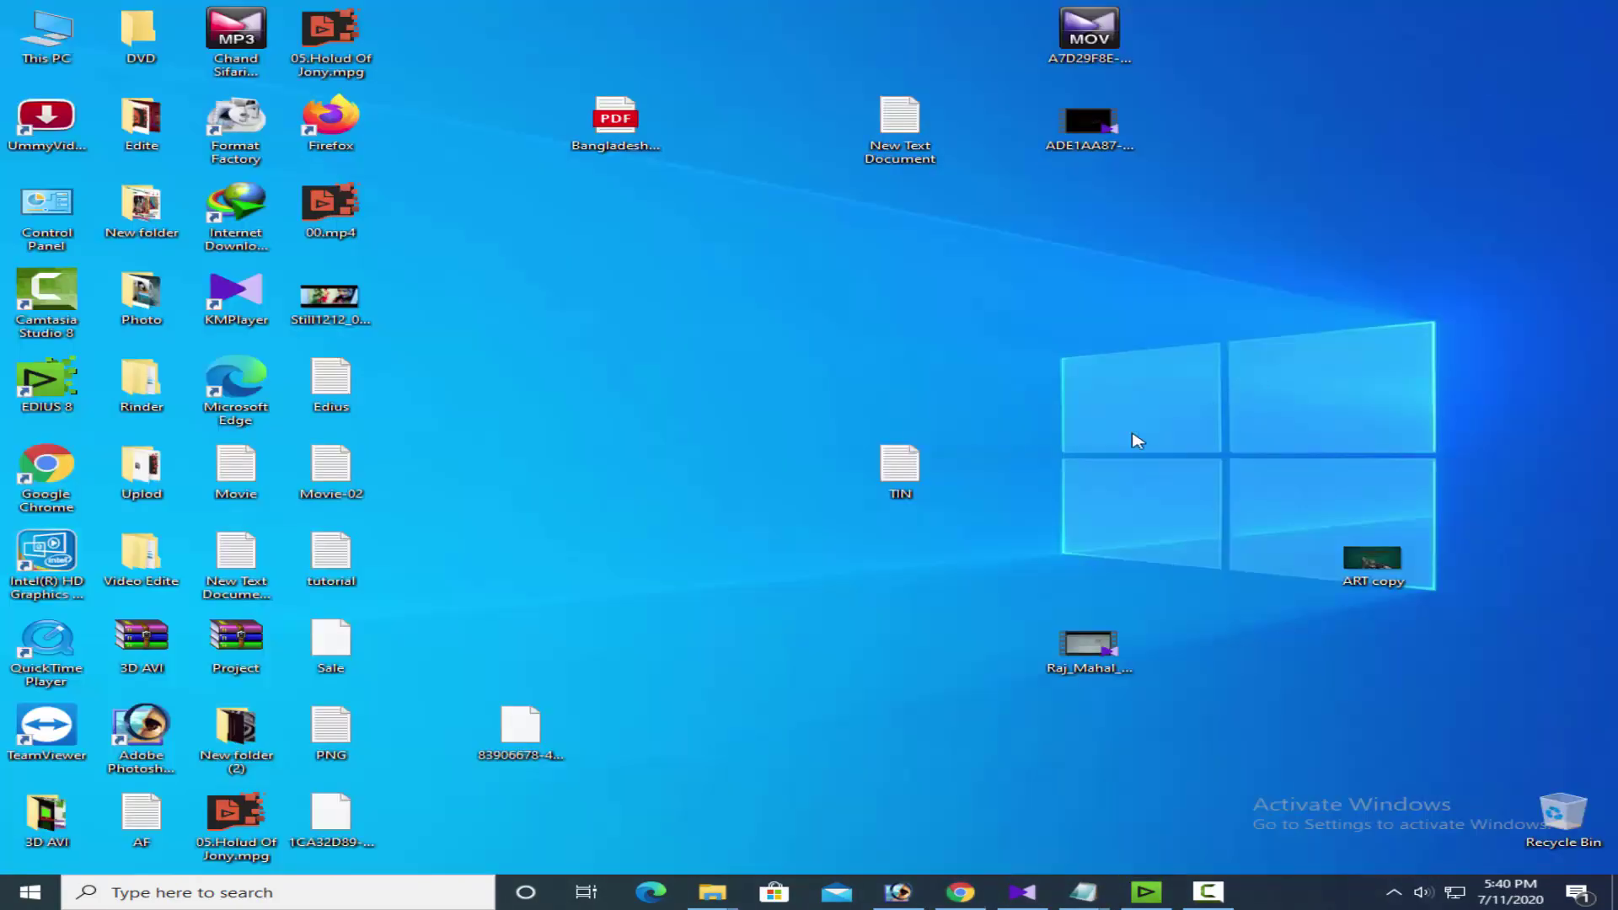
- Examine the Project folder inside the desktop's Uplod folder, close it, and return to EDIUS
{"action": "double_click", "coordinate": [159, 455]}
{"action": "double_click", "coordinate": [483, 435]}
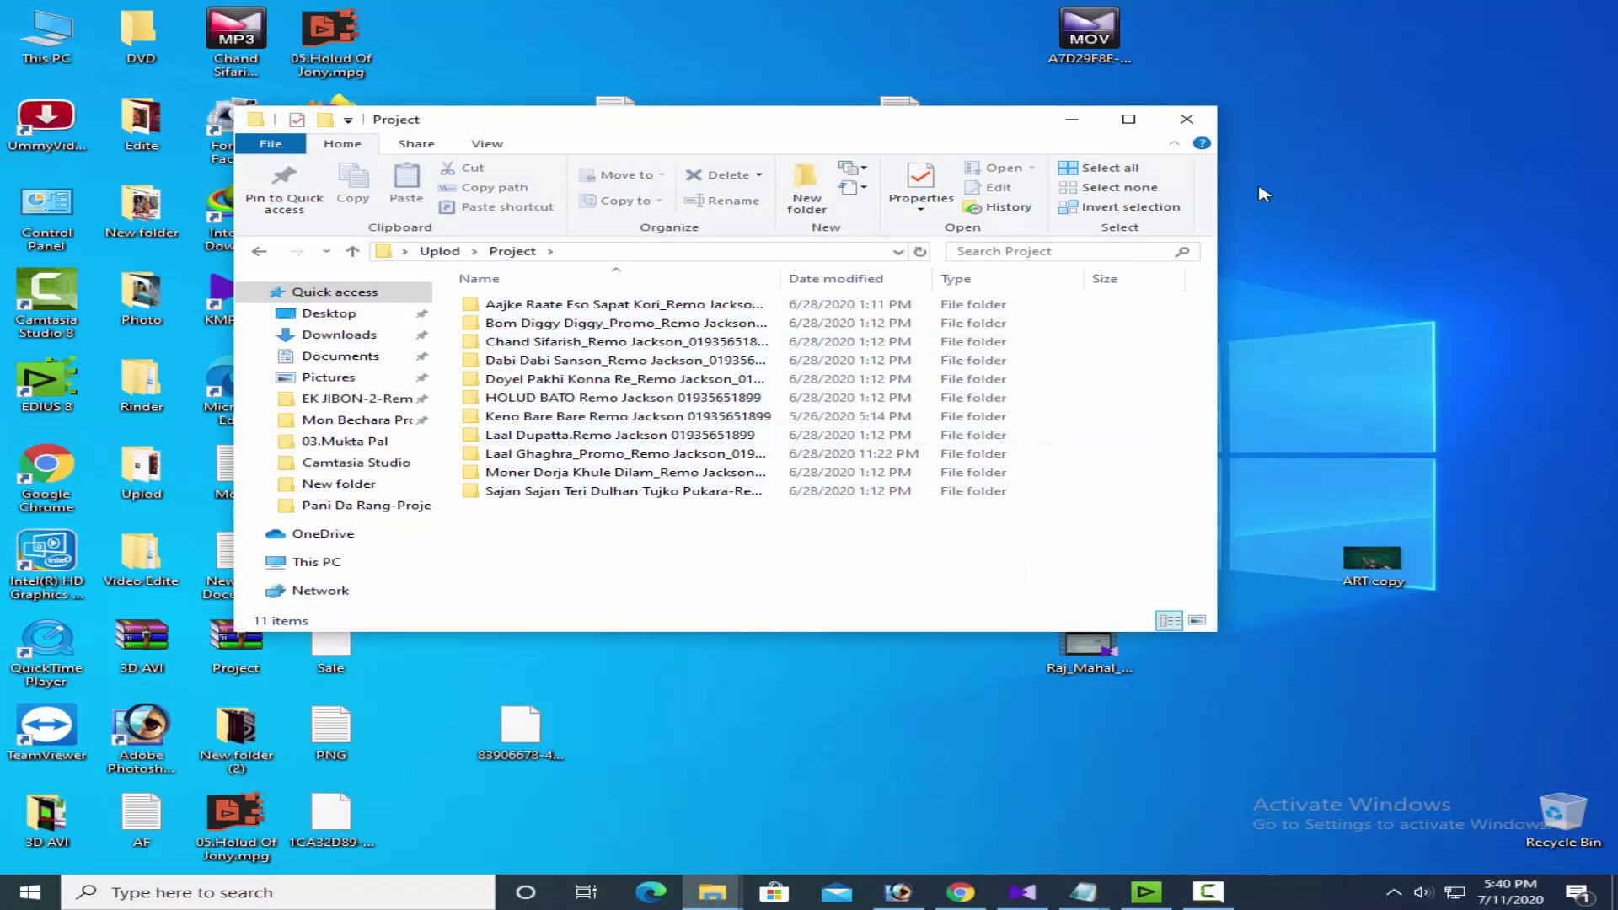
{"action": "left_click", "coordinate": [1186, 119]}
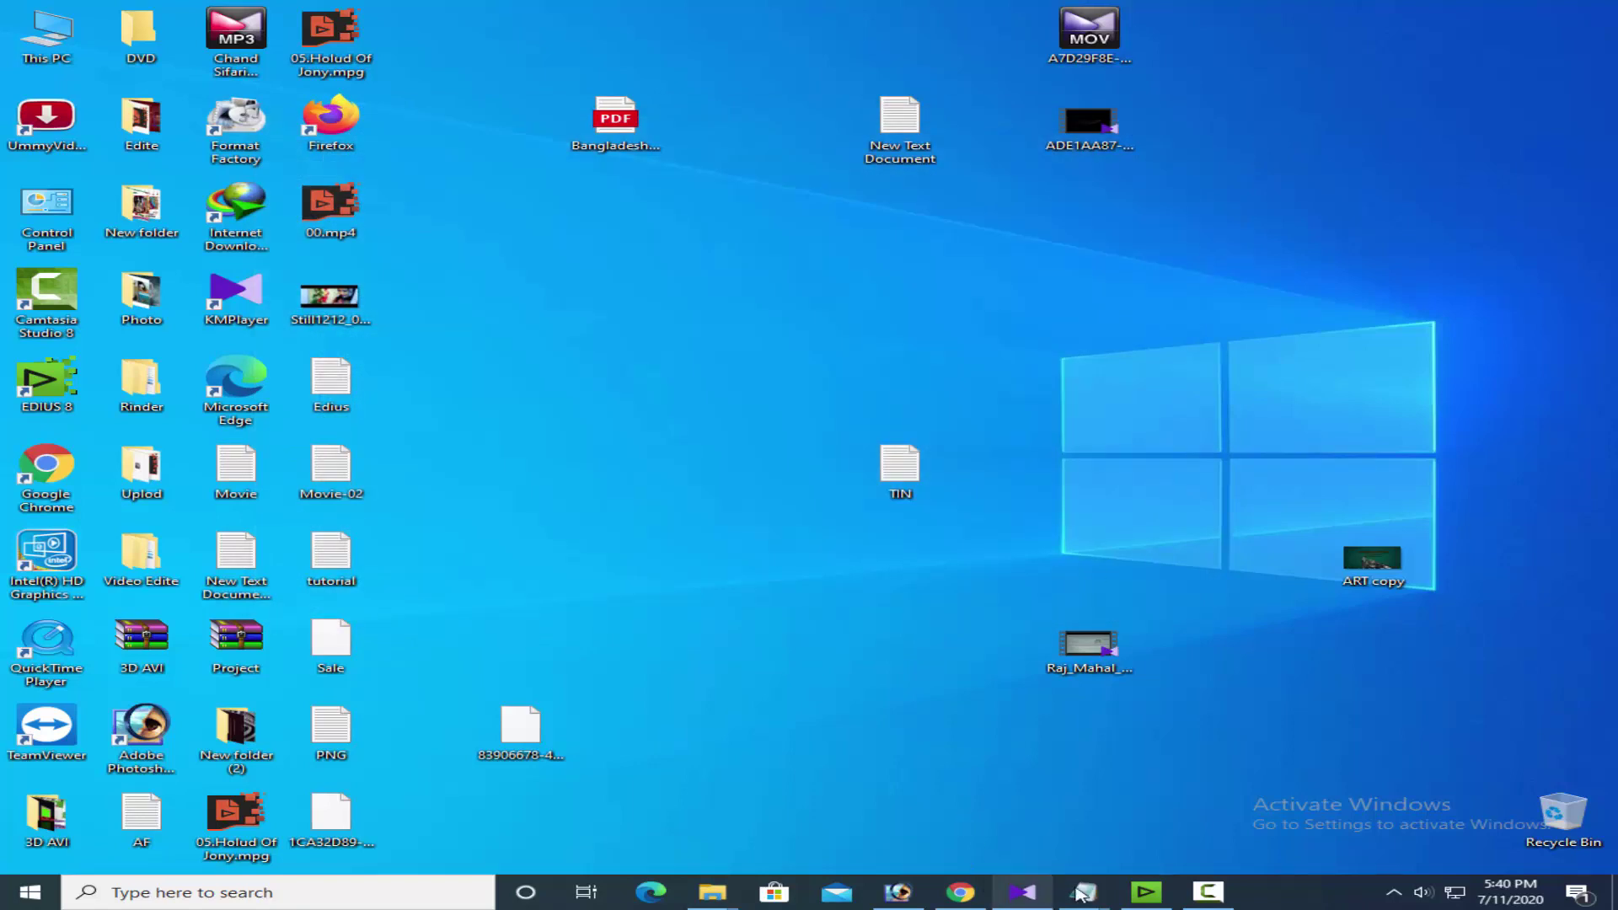
{"action": "left_click", "coordinate": [1145, 894]}
{"action": "left_click", "coordinate": [1188, 901]}
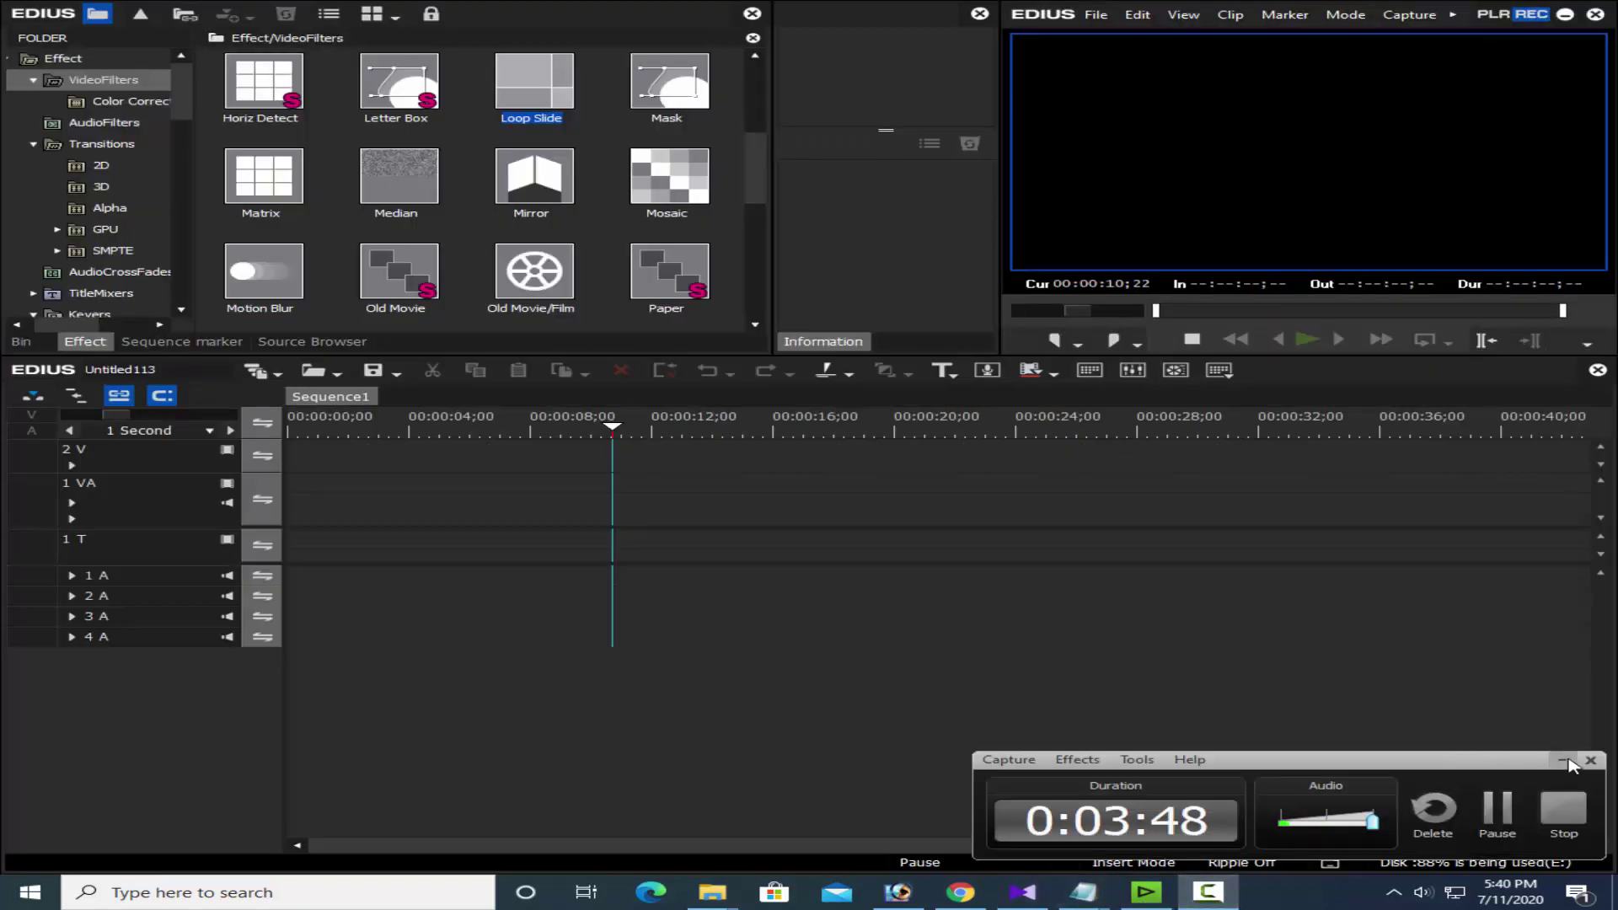
{"action": "left_click", "coordinate": [1564, 761]}
- Switch the timeline to Overwrite Mode and open the Bin's clip import dialog at This PC
{"action": "left_click", "coordinate": [39, 395]}
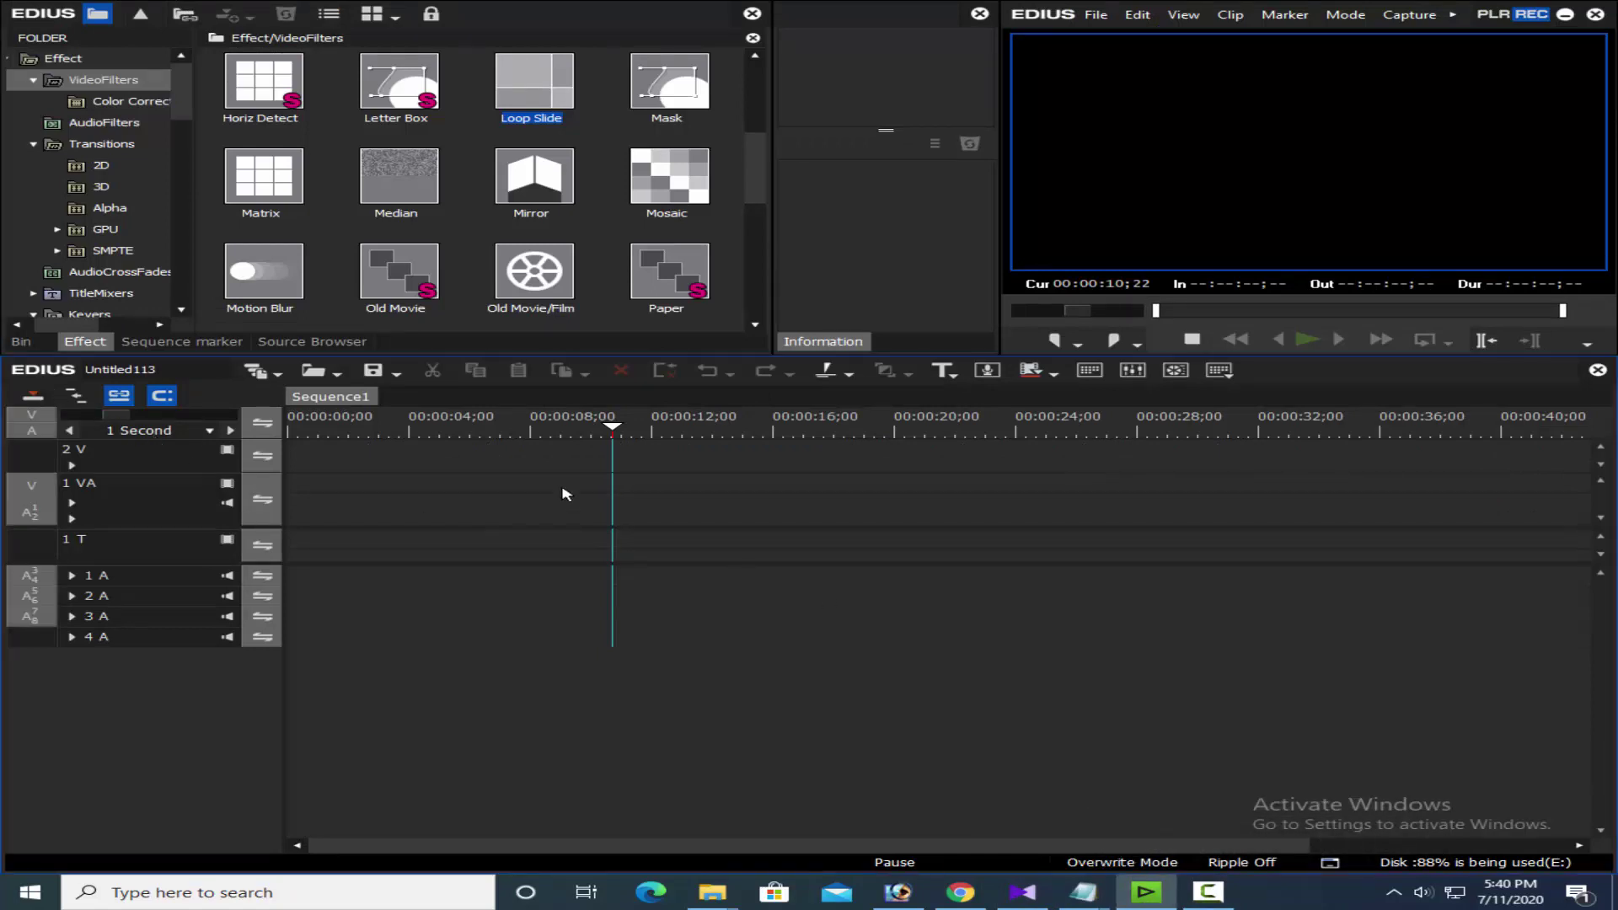
{"action": "left_click", "coordinate": [21, 341]}
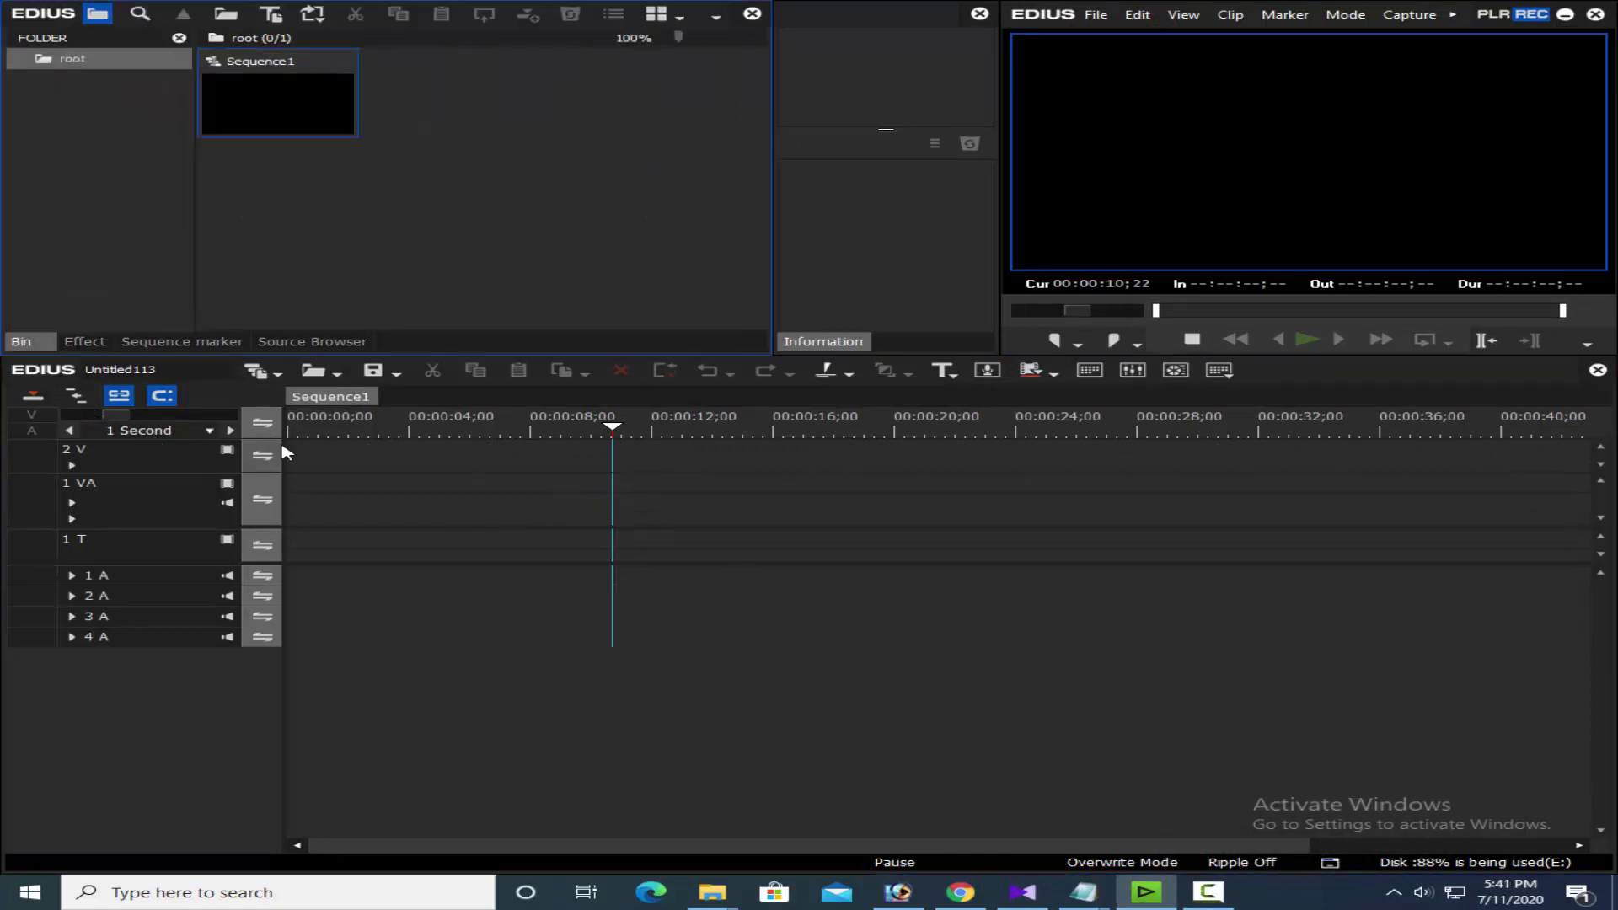
{"action": "double_click", "coordinate": [469, 171]}
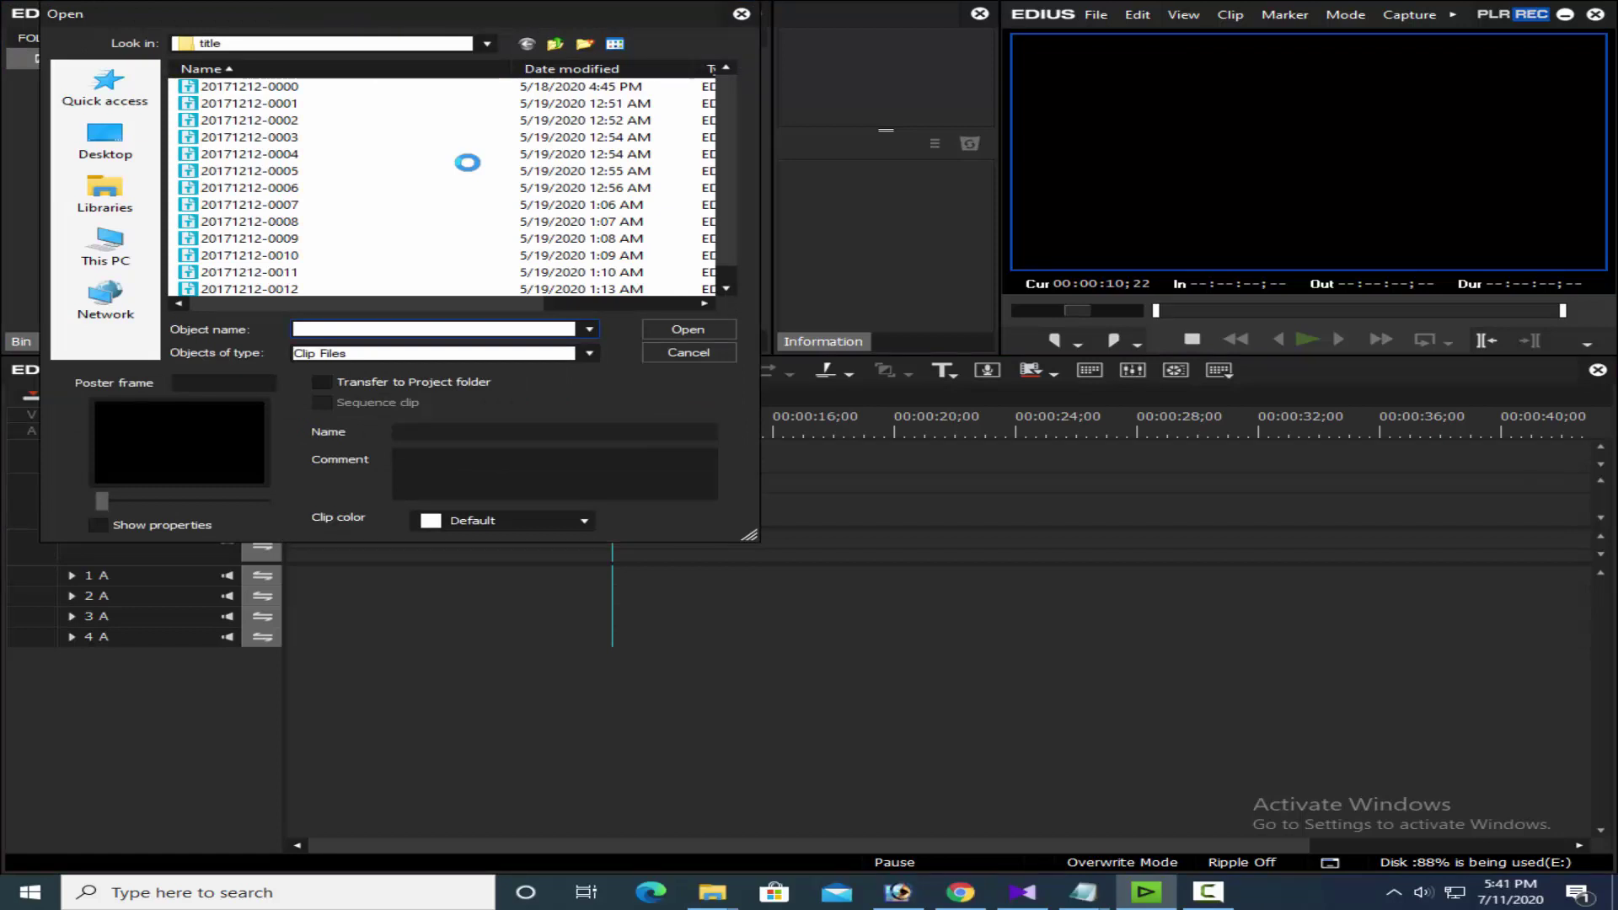
{"action": "left_click", "coordinate": [69, 246]}
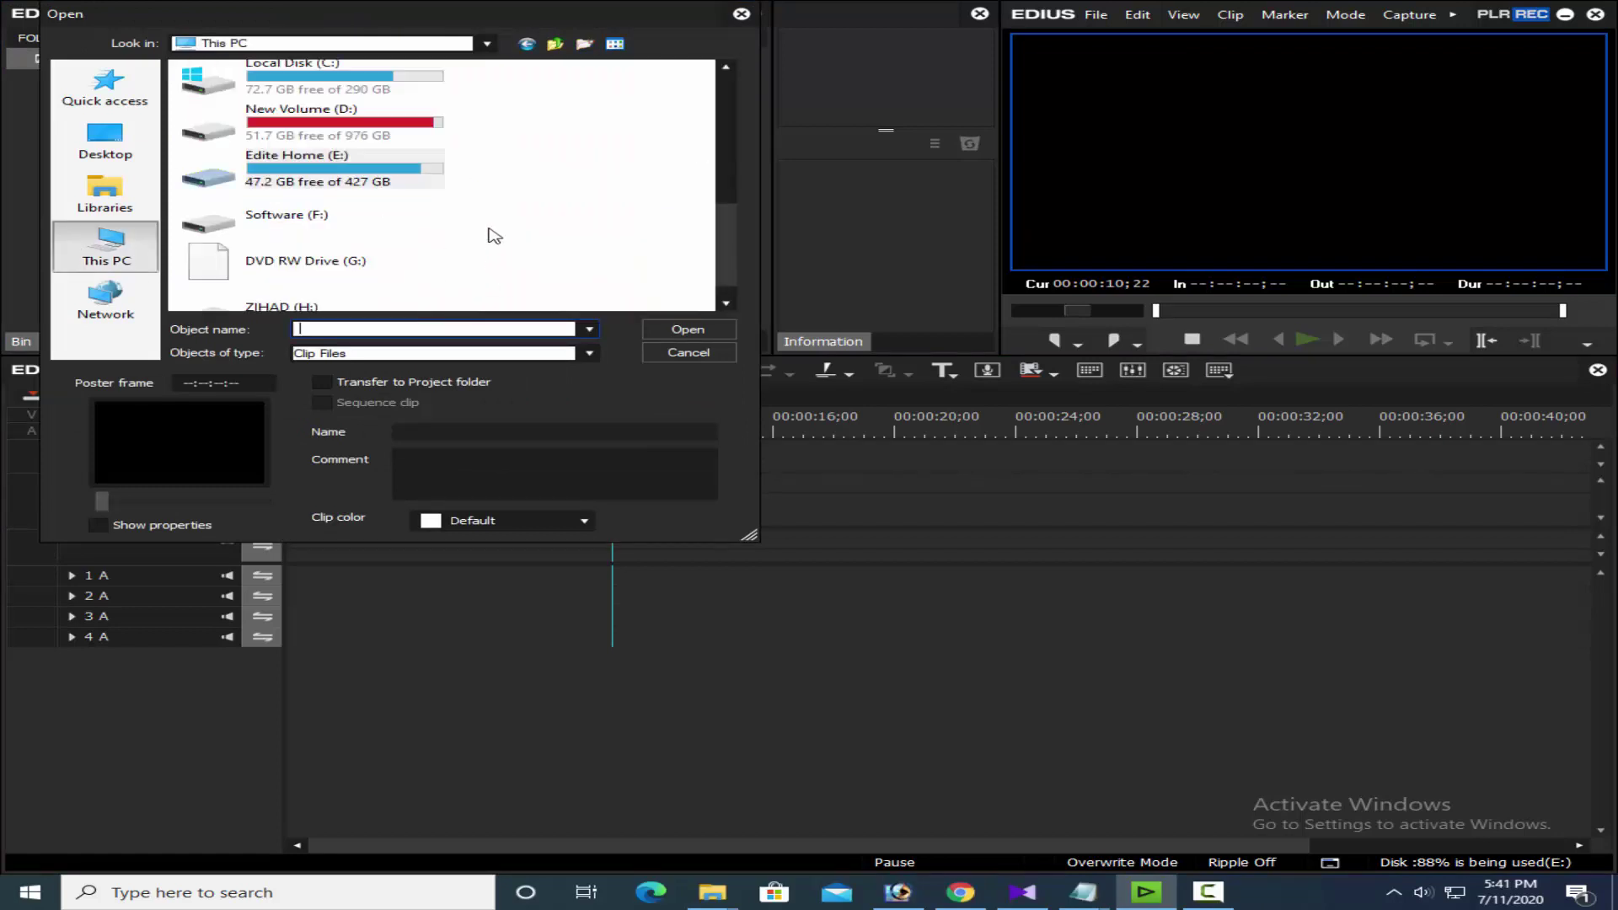
{"action": "double_click", "coordinate": [346, 181]}
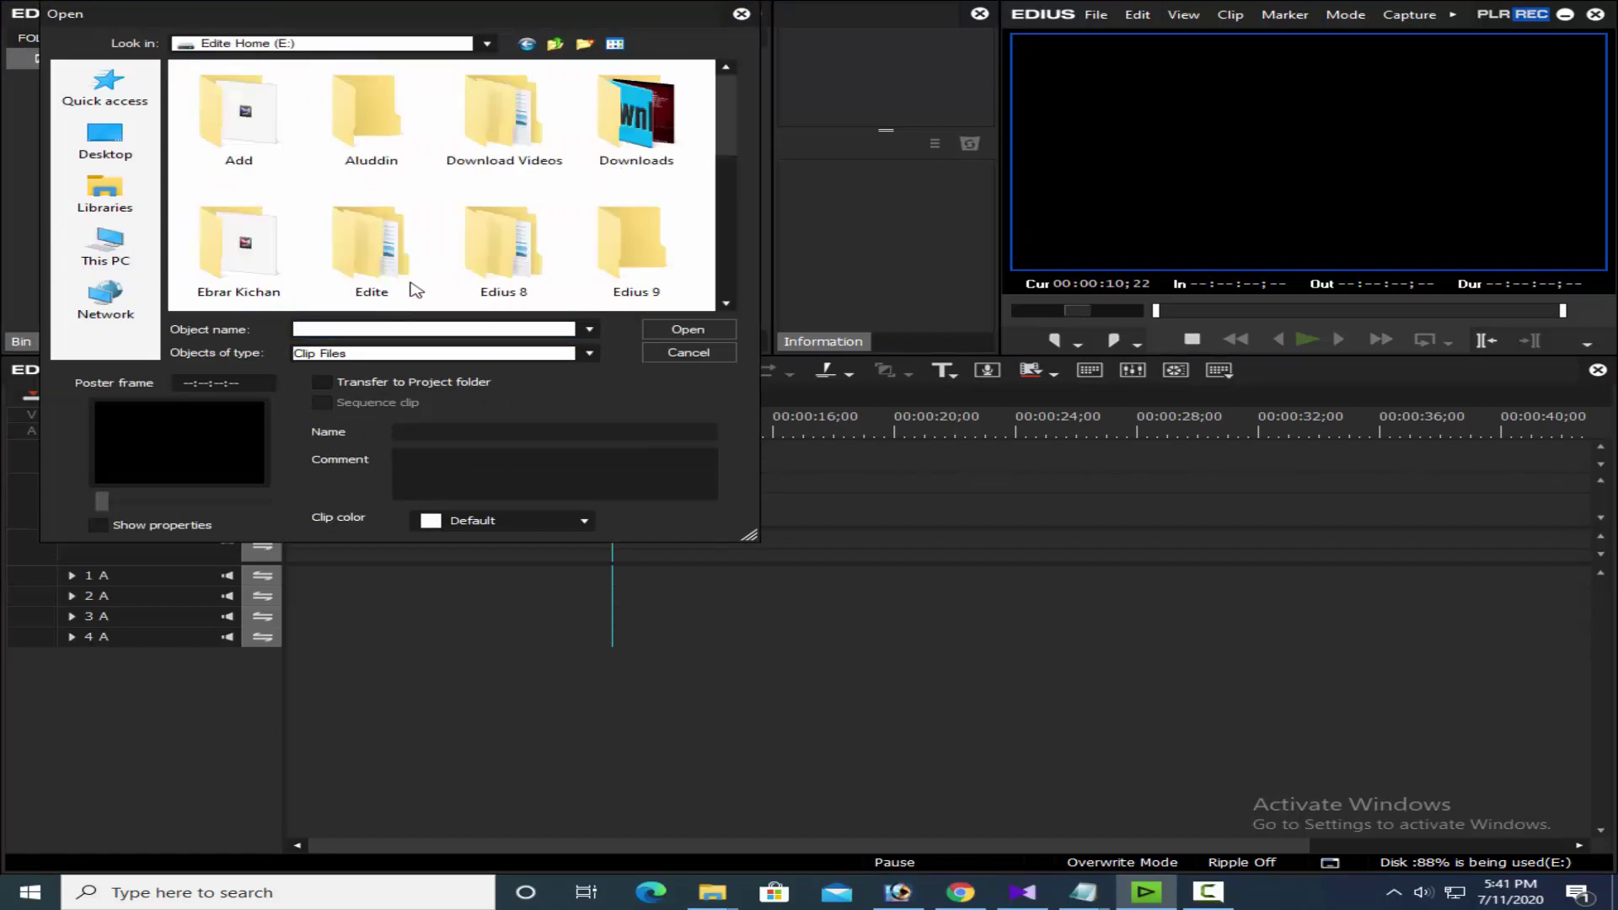
{"action": "left_click", "coordinate": [384, 280]}
{"action": "double_click", "coordinate": [383, 281]}
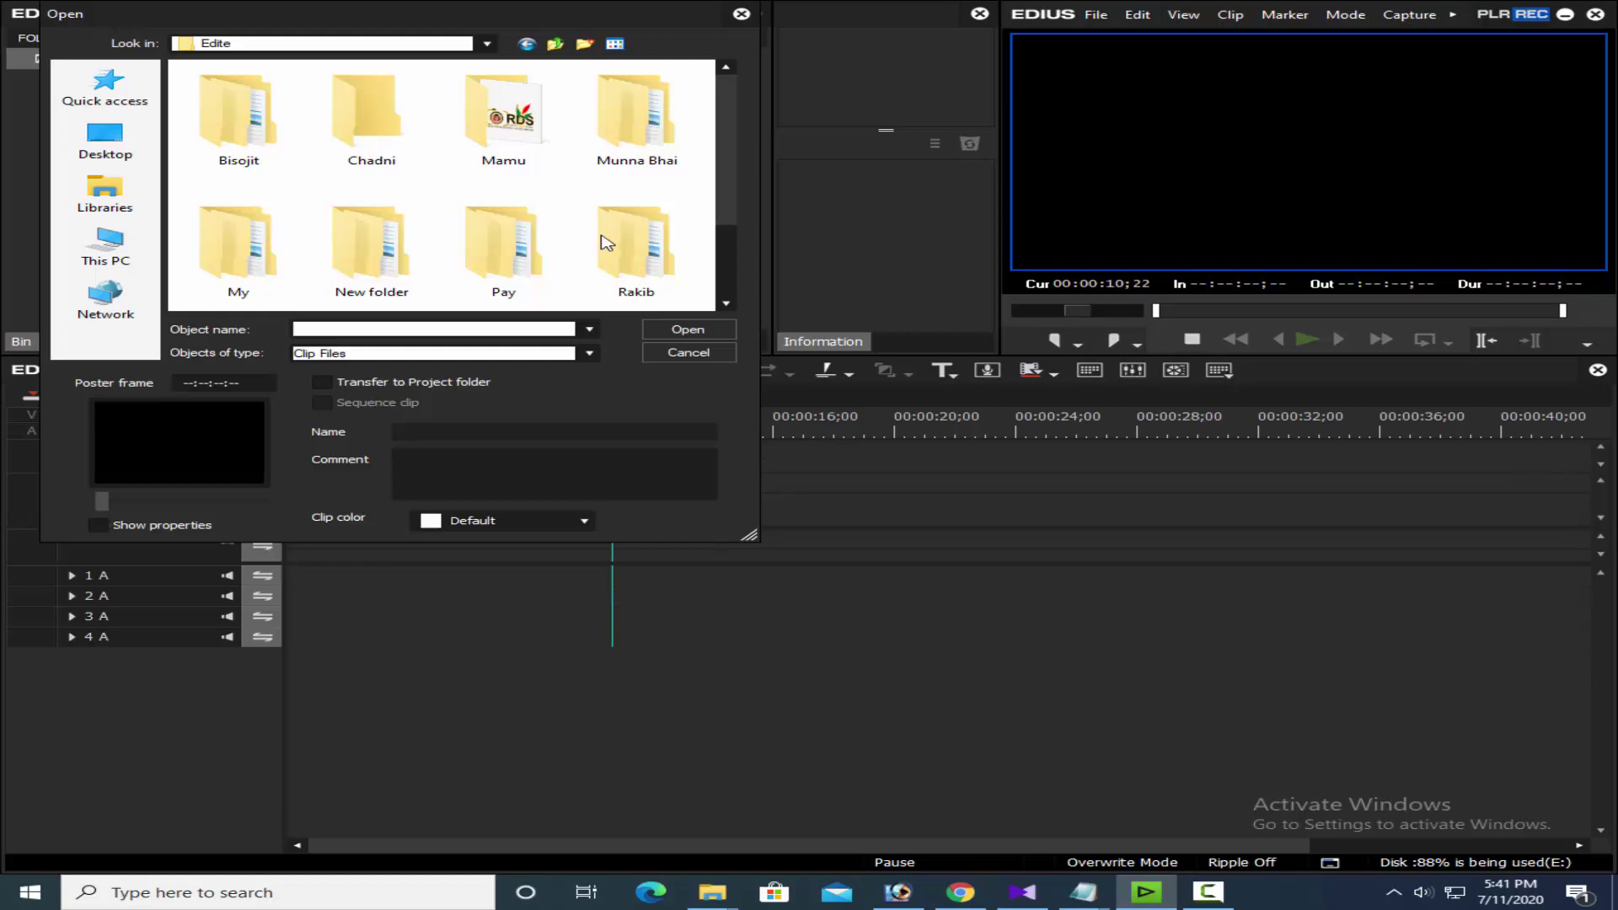
{"action": "left_click", "coordinate": [557, 47]}
{"action": "left_click", "coordinate": [556, 48]}
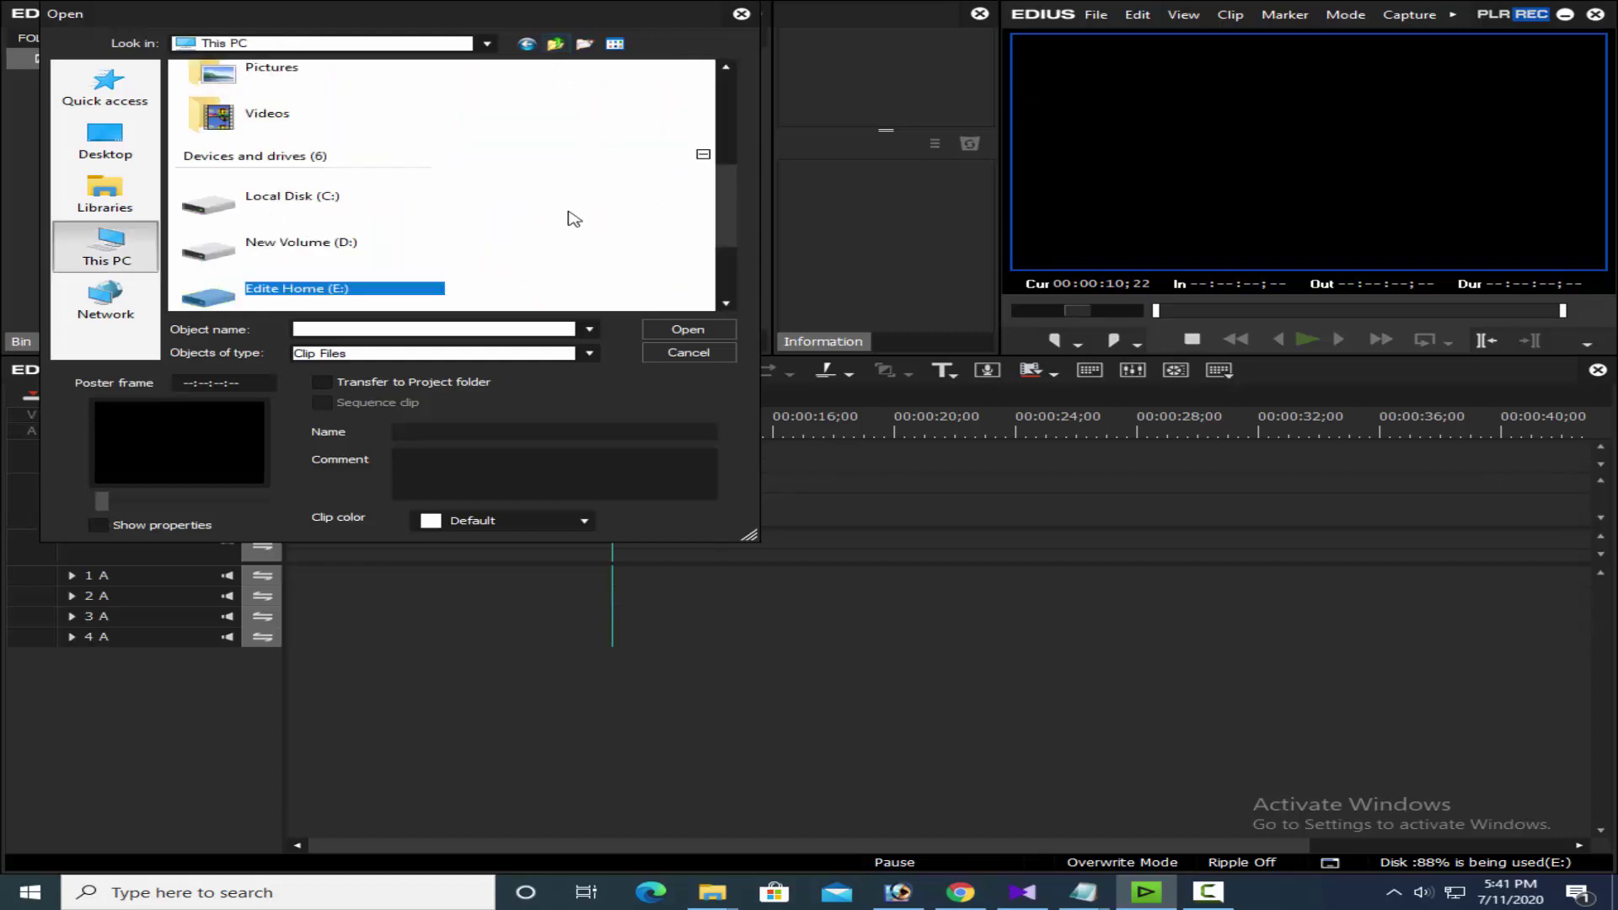
- Browse to the Boy & Girl picture folder inside Edius.7.Futeg Pic on drive H: in the clip import dialog
{"action": "double_click", "coordinate": [319, 291]}
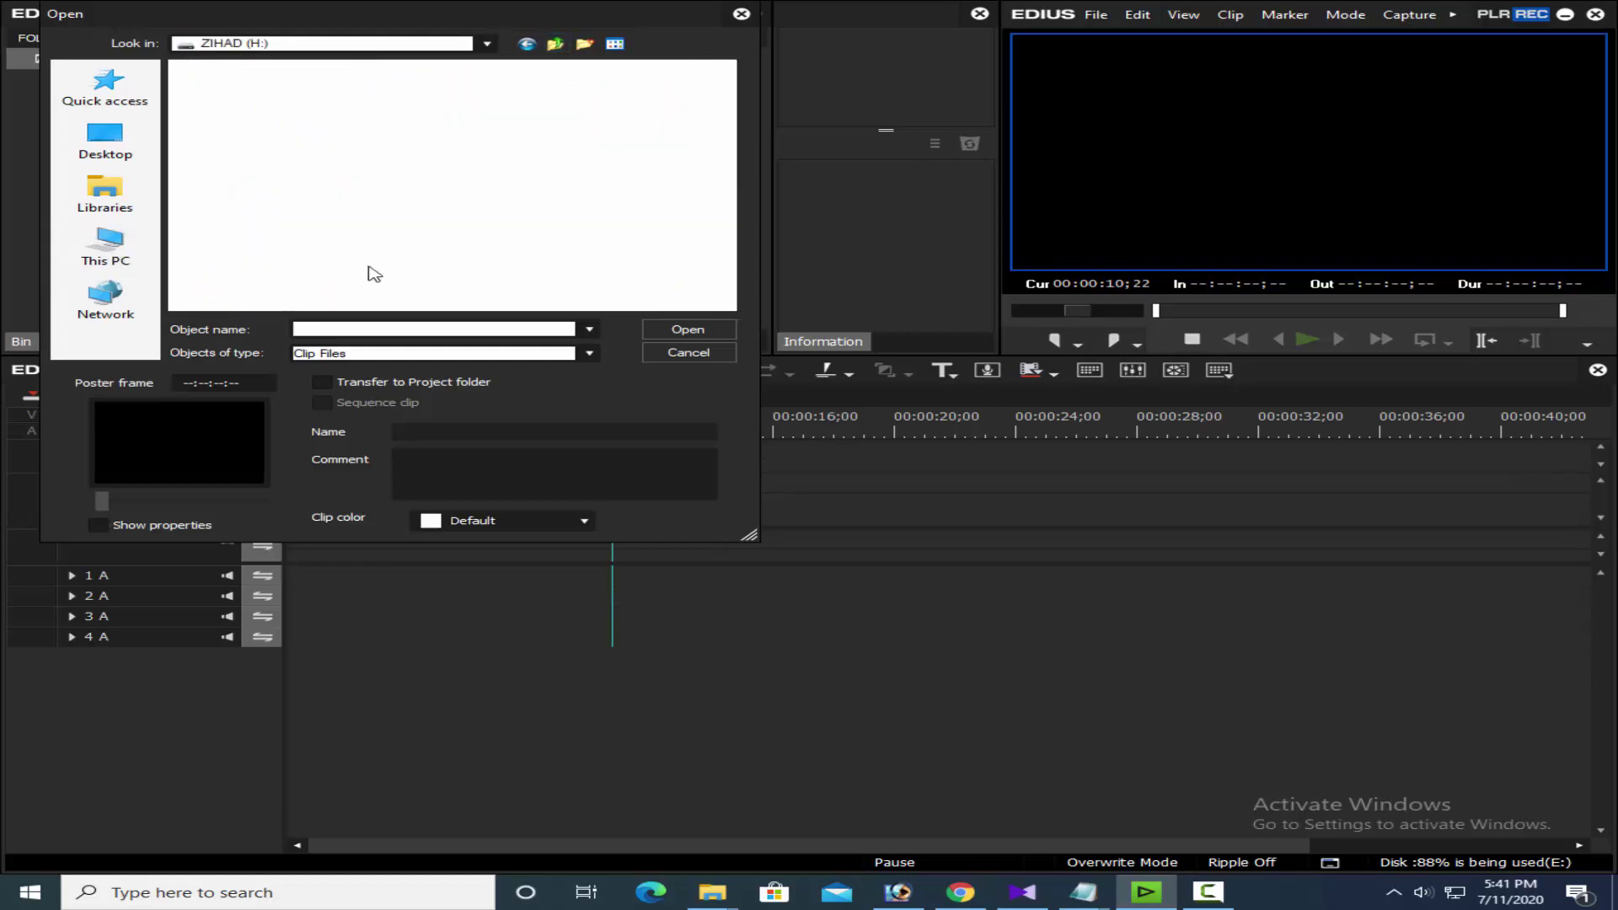
{"action": "scroll", "coordinate": [506, 245], "scroll_direction": "down", "scroll_amount": 6}
{"action": "scroll", "coordinate": [565, 231], "scroll_direction": "down", "scroll_amount": 2}
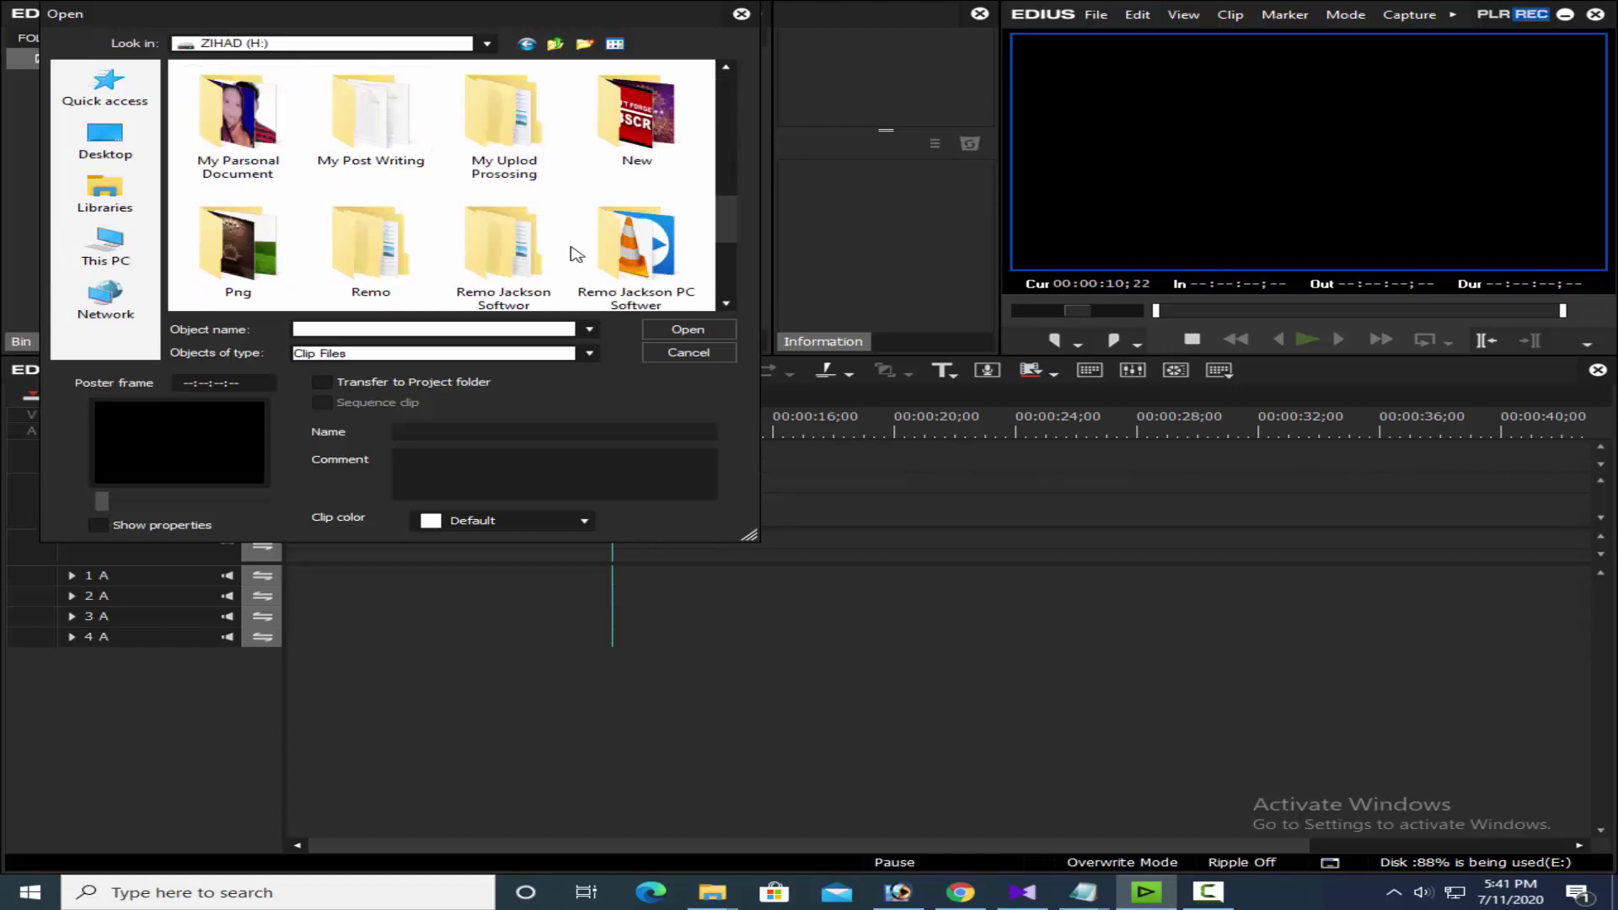
{"action": "double_click", "coordinate": [214, 261]}
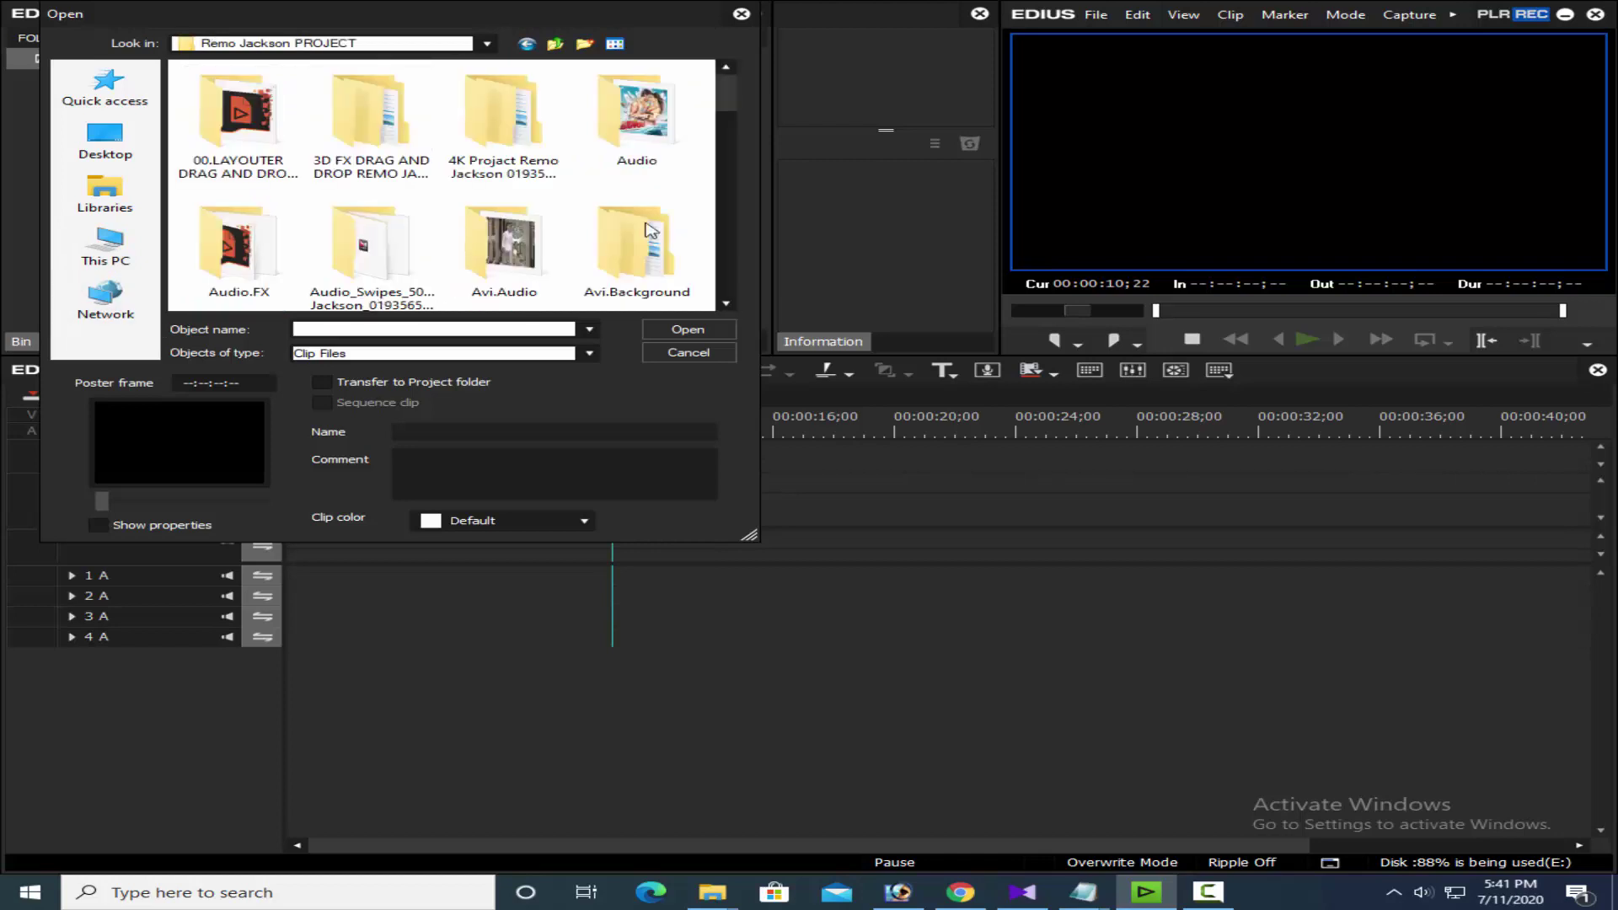
{"action": "scroll", "coordinate": [506, 229], "scroll_direction": "down", "scroll_amount": 2}
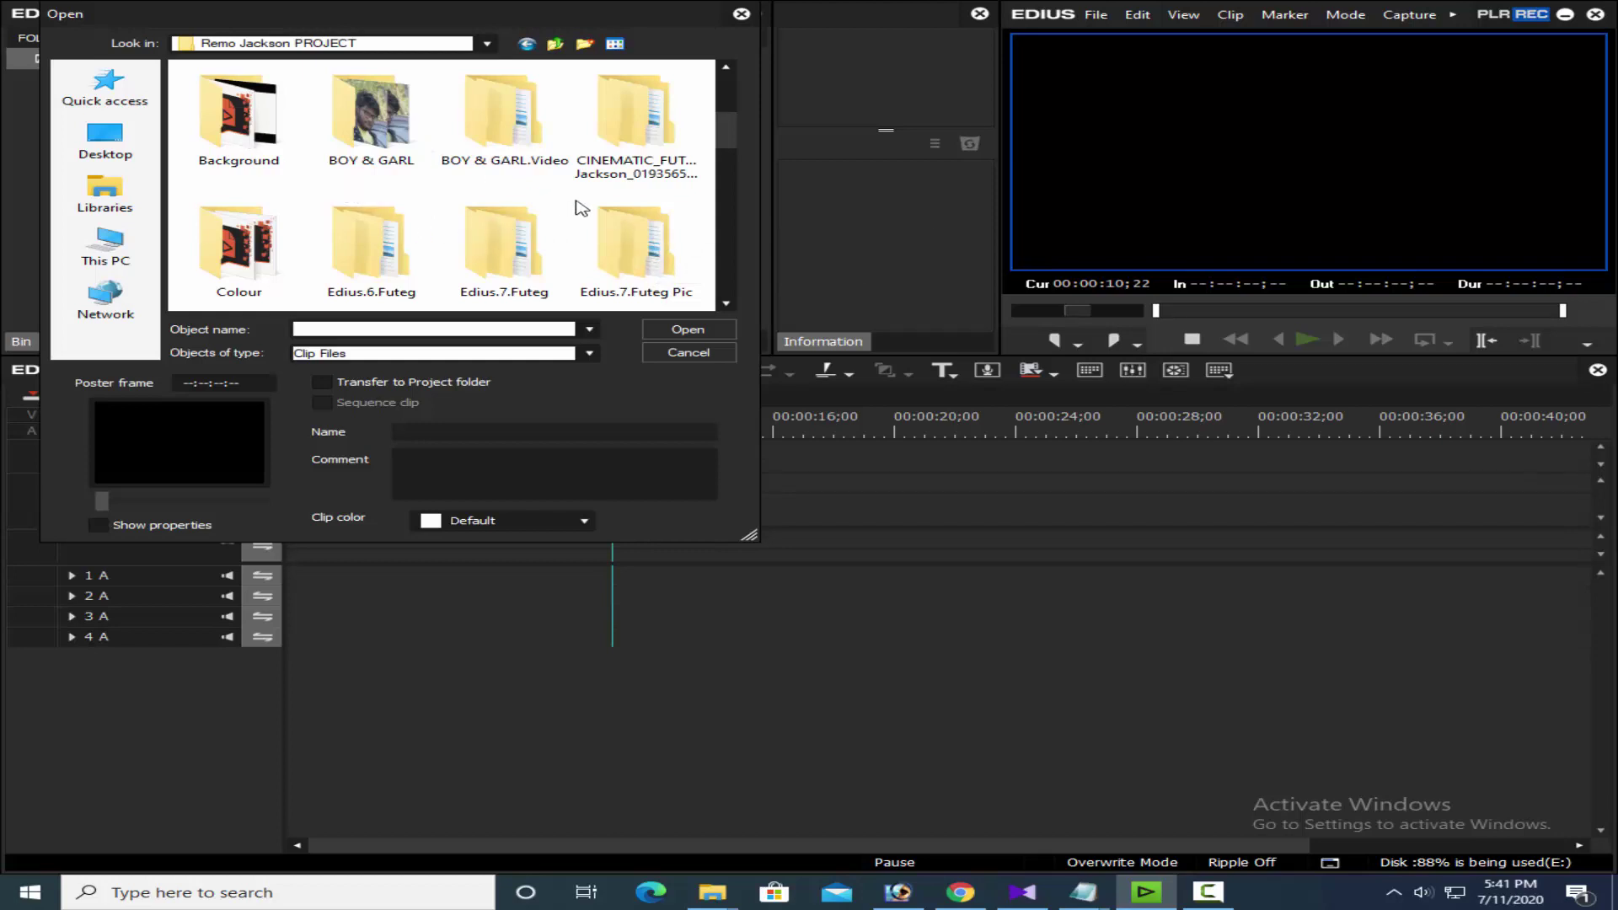
{"action": "double_click", "coordinate": [651, 268]}
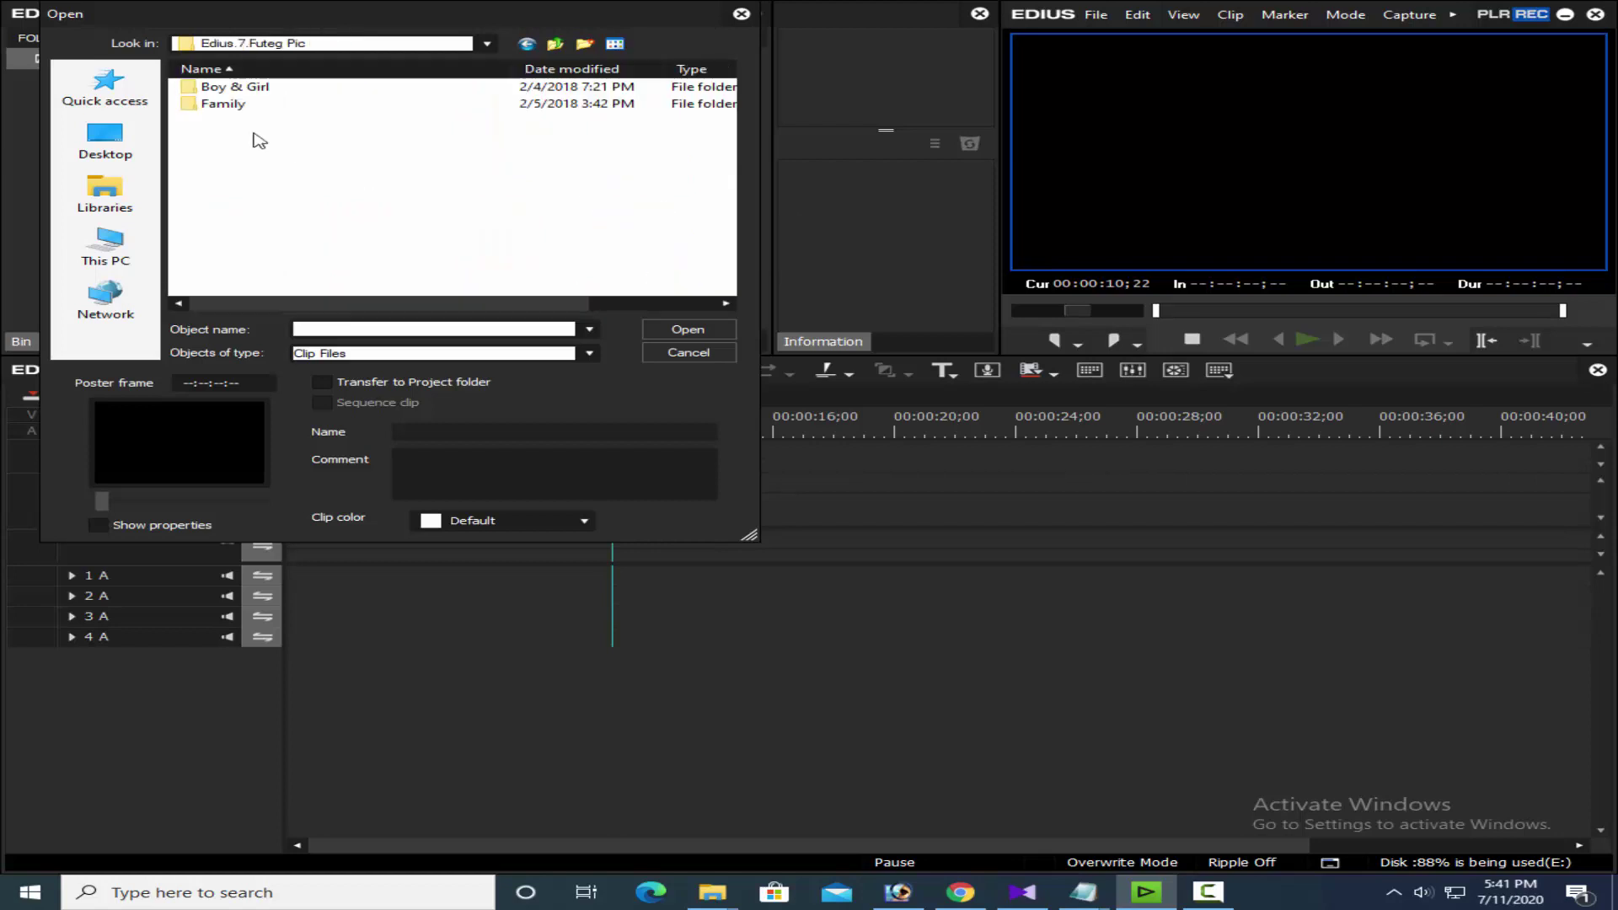
{"action": "double_click", "coordinate": [236, 88]}
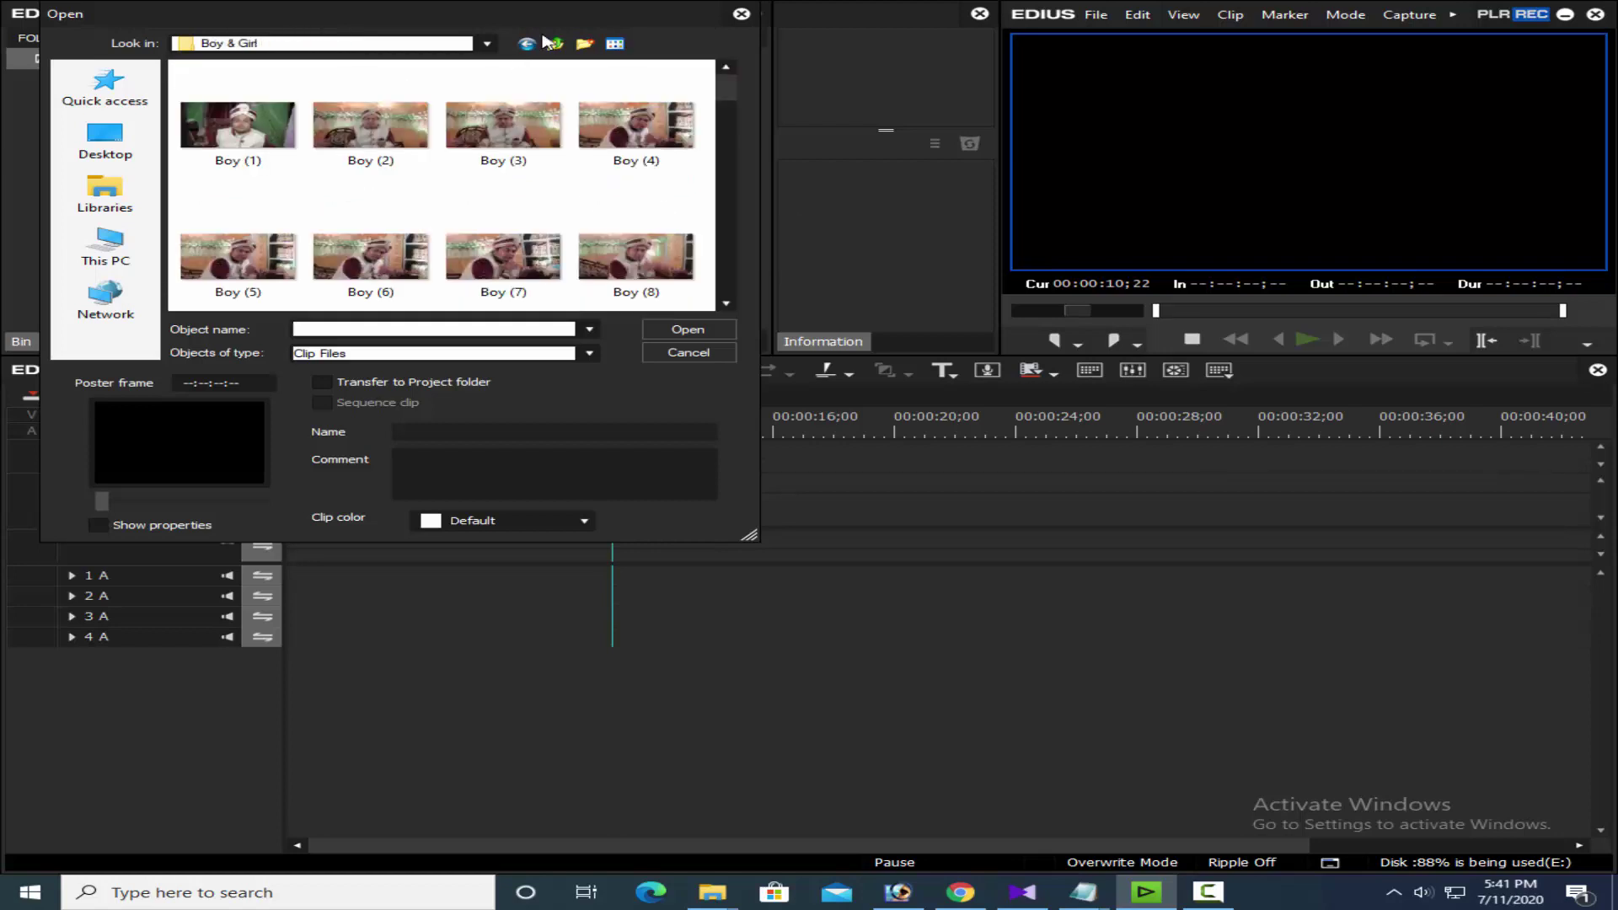
{"action": "key", "text": "BackSpace"}
{"action": "double_click", "coordinate": [237, 90]}
- Look through the wedding pictures and try to import Dueat (18) into the Bin
{"action": "scroll", "coordinate": [449, 262], "scroll_direction": "down", "scroll_amount": 2}
{"action": "left_click", "coordinate": [372, 257]}
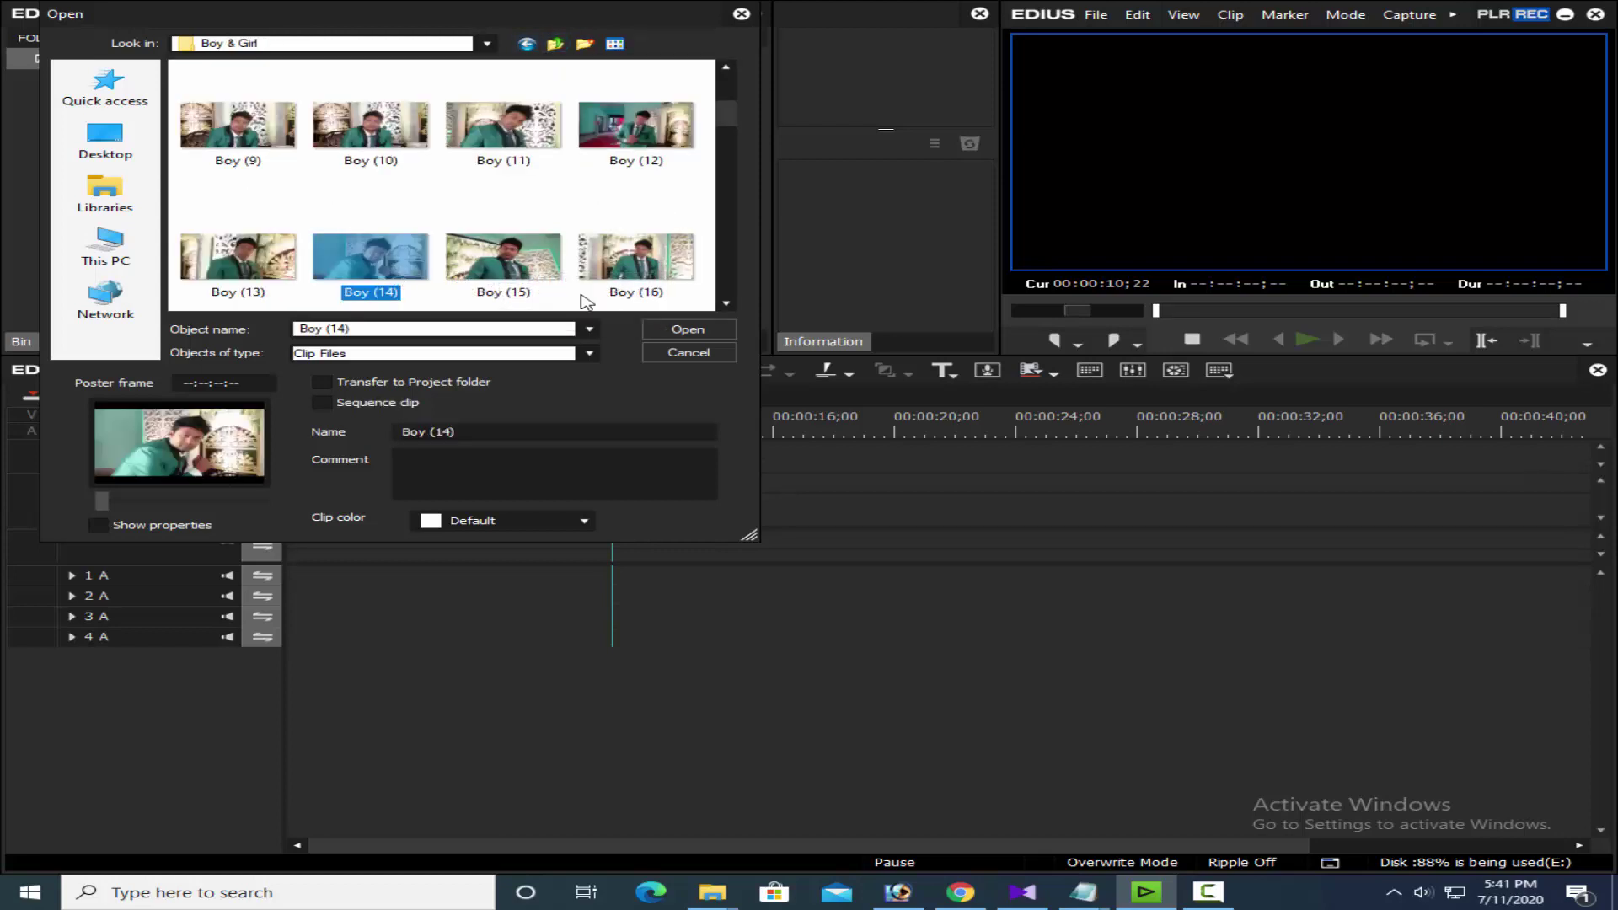
{"action": "scroll", "coordinate": [440, 283], "scroll_direction": "down", "scroll_amount": 4}
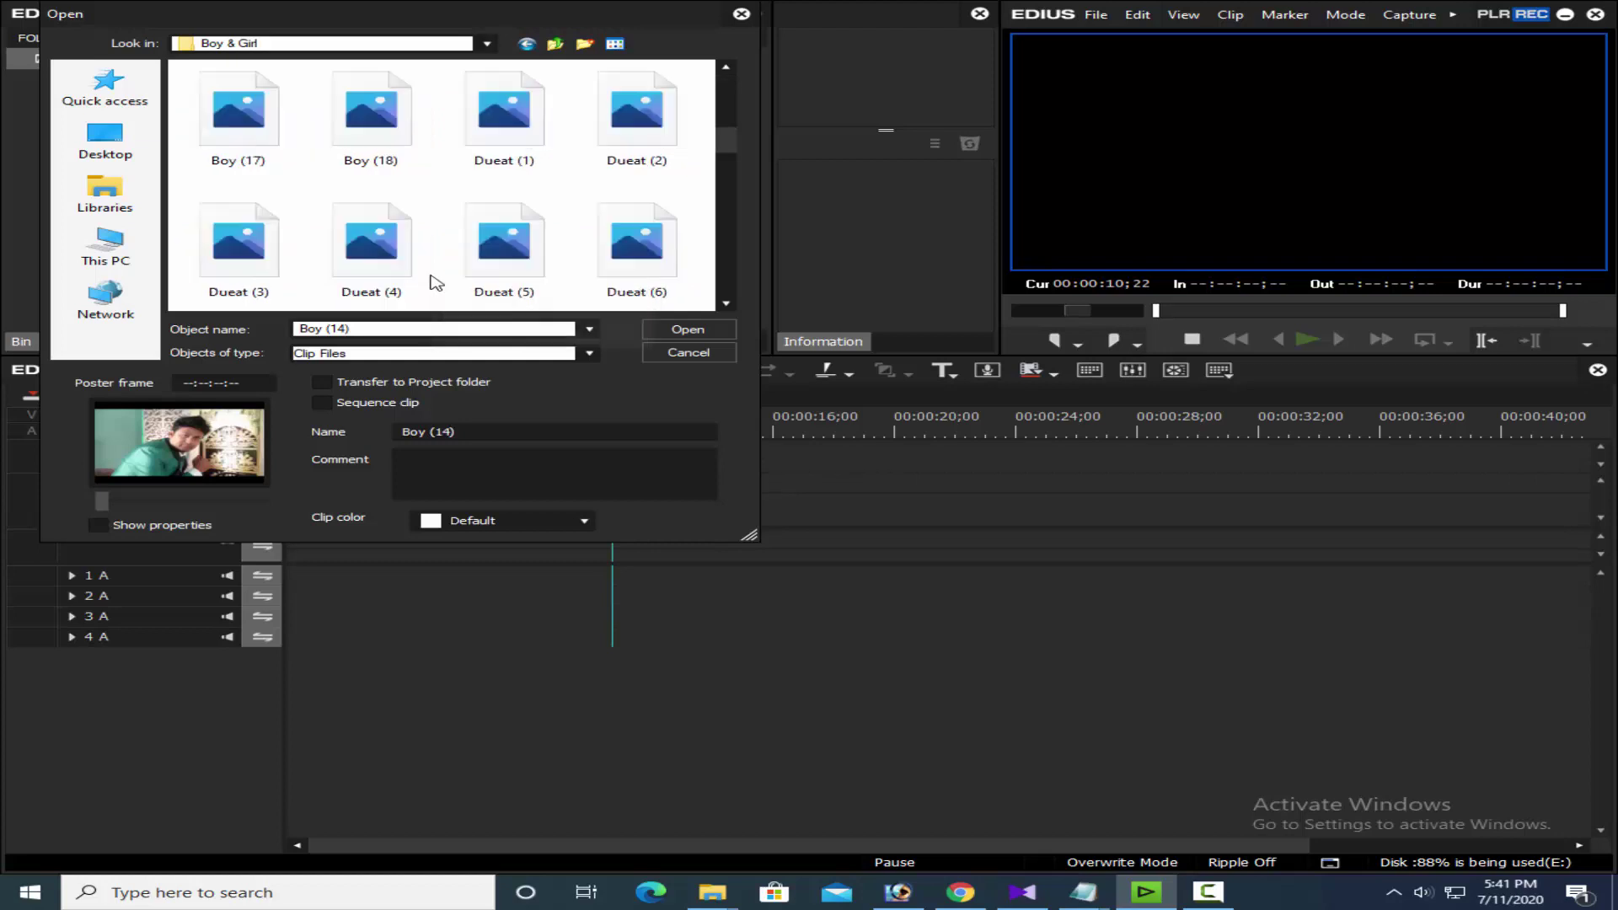
{"action": "scroll", "coordinate": [519, 281], "scroll_direction": "down", "scroll_amount": 2}
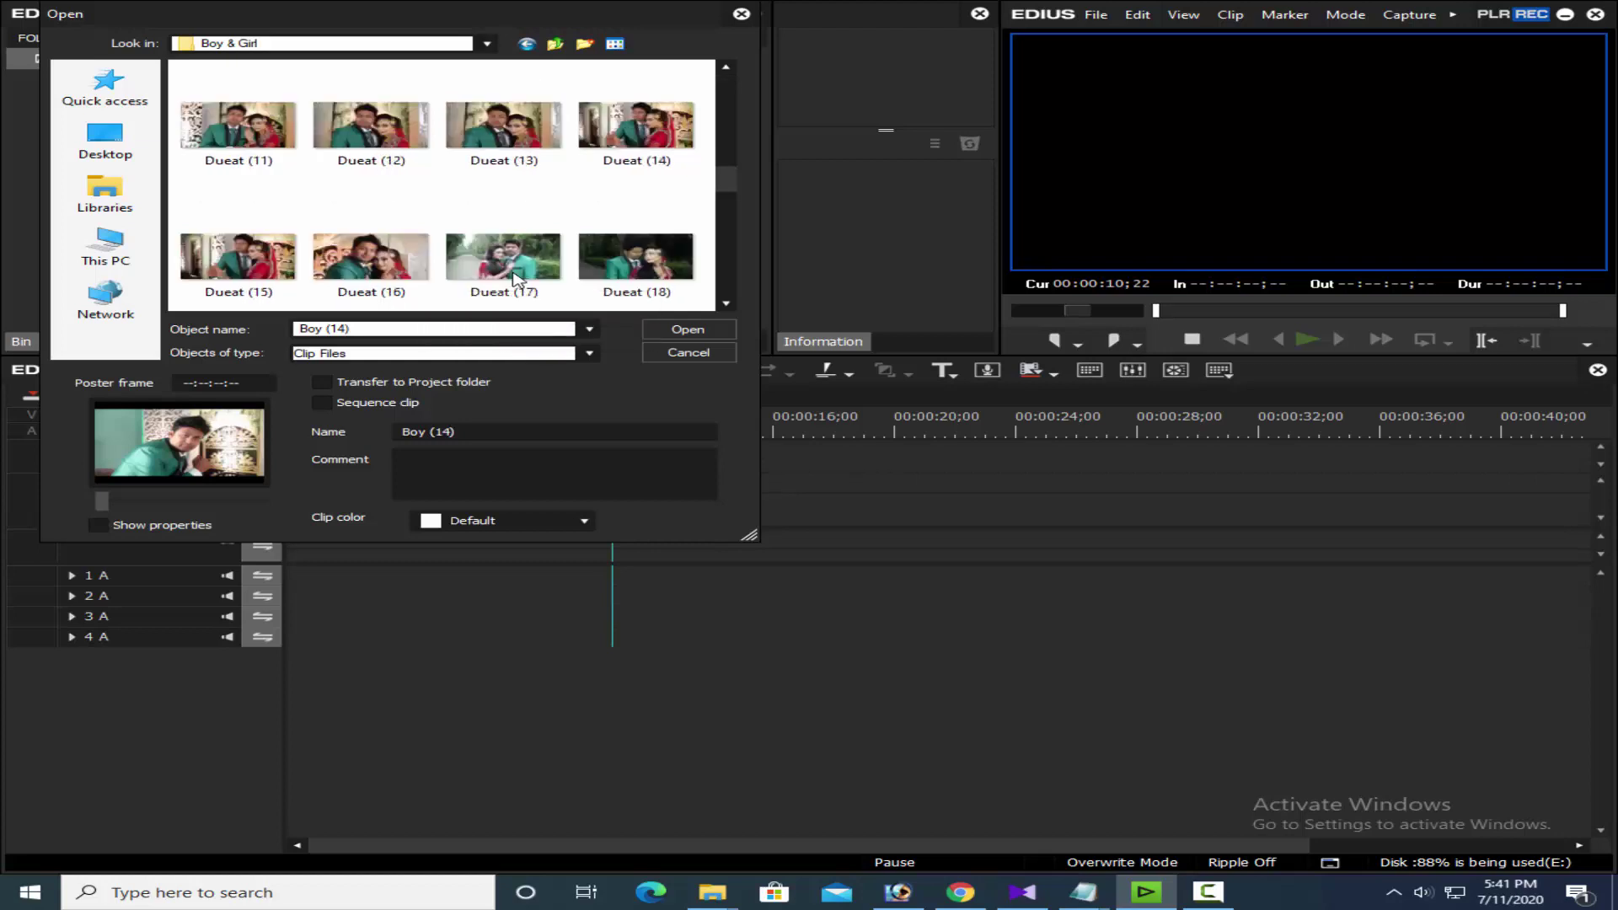
{"action": "left_click", "coordinate": [684, 263]}
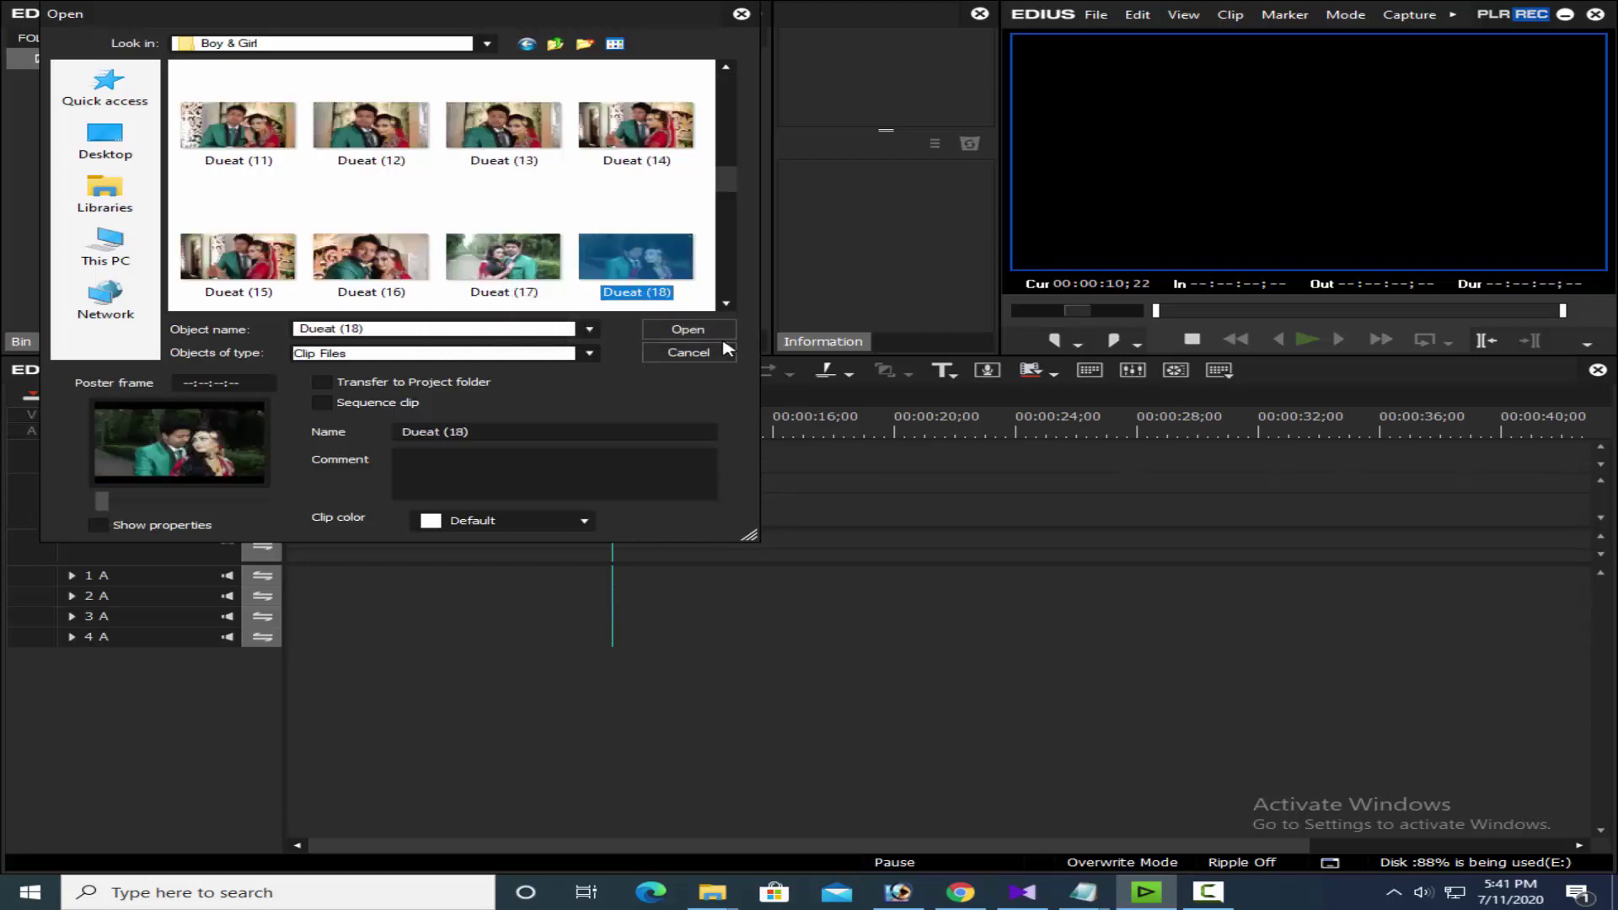
{"action": "left_click", "coordinate": [698, 334]}
{"action": "left_click", "coordinate": [431, 233]}
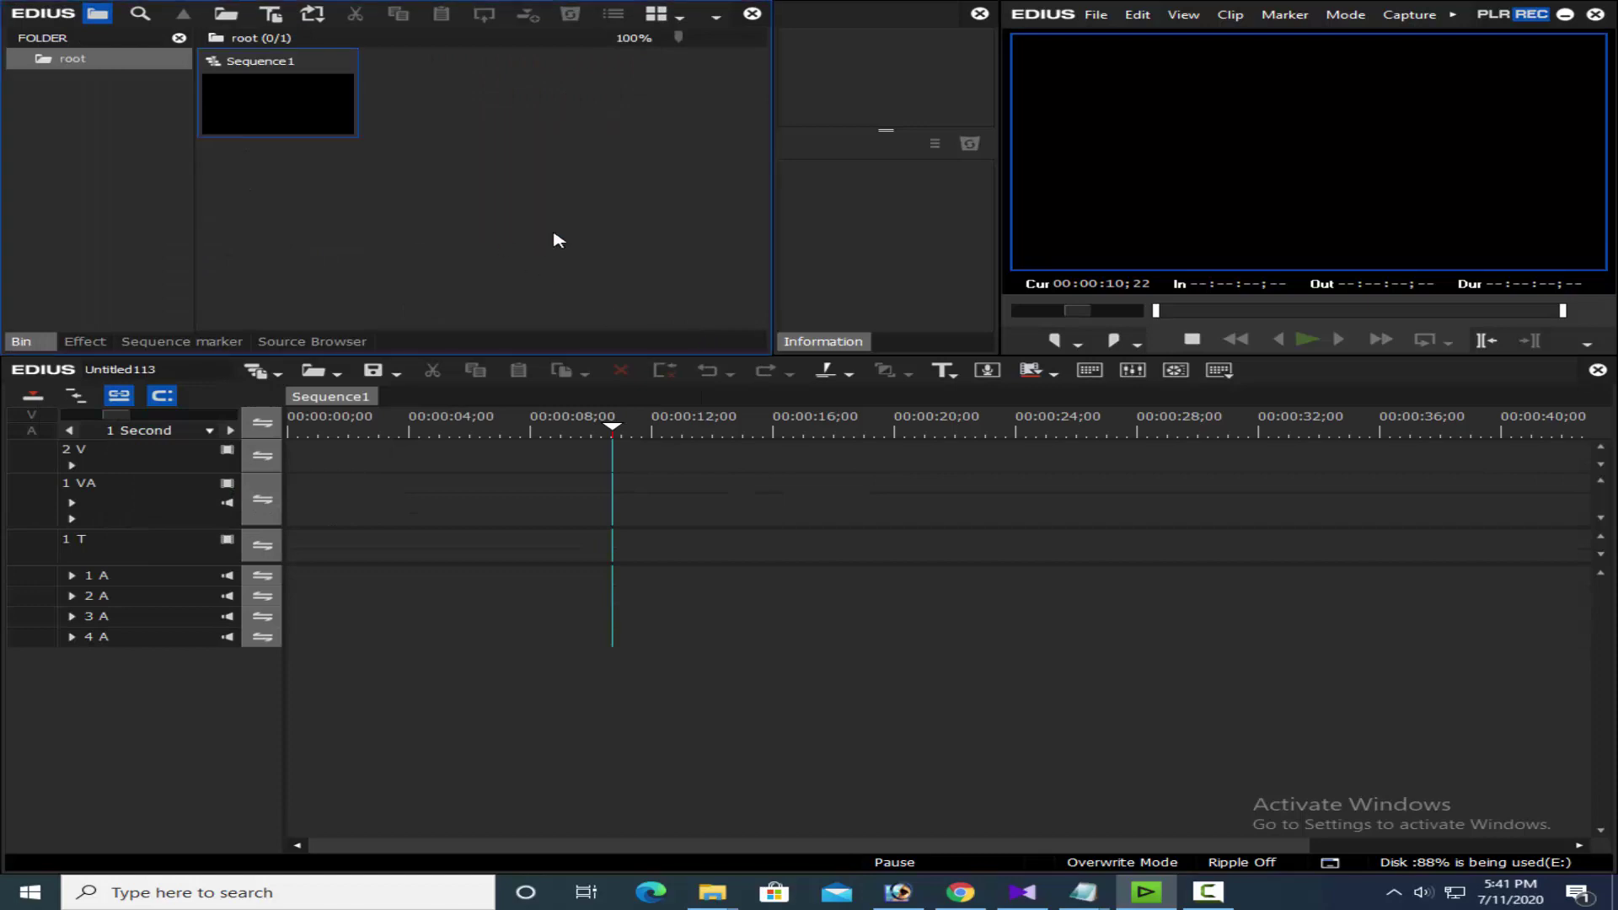
- Reopen the clip import dialog and import the Dueat (10) picture from the Boy & Girl folder into the Bin
{"action": "double_click", "coordinate": [590, 264]}
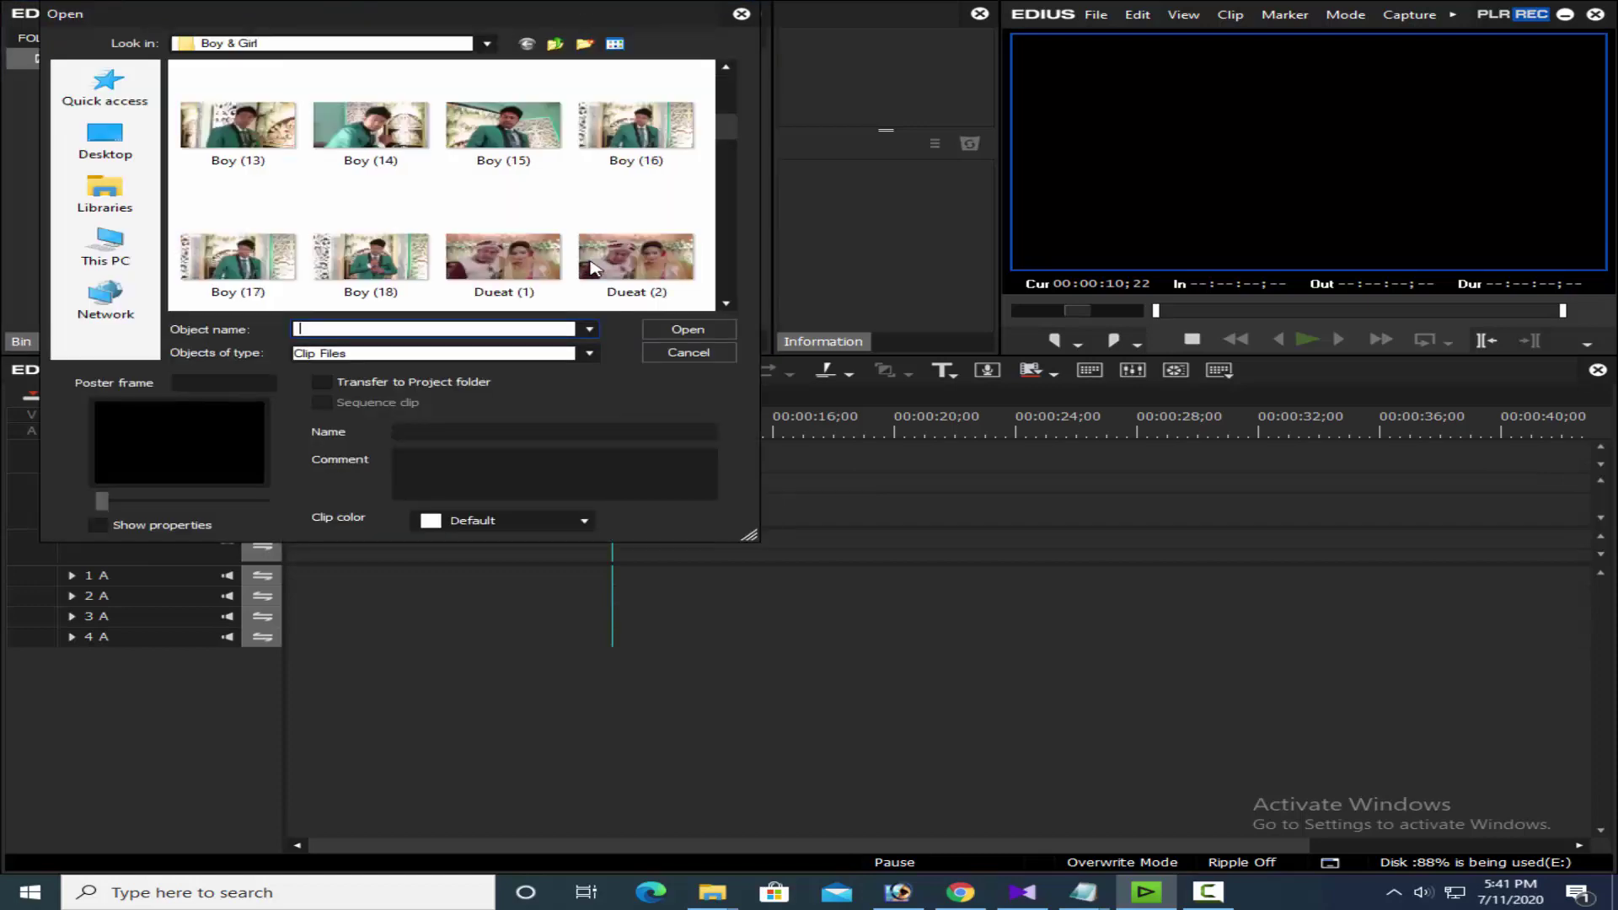
{"action": "scroll", "coordinate": [592, 268], "scroll_direction": "down", "scroll_amount": 2}
{"action": "left_click", "coordinate": [665, 268]}
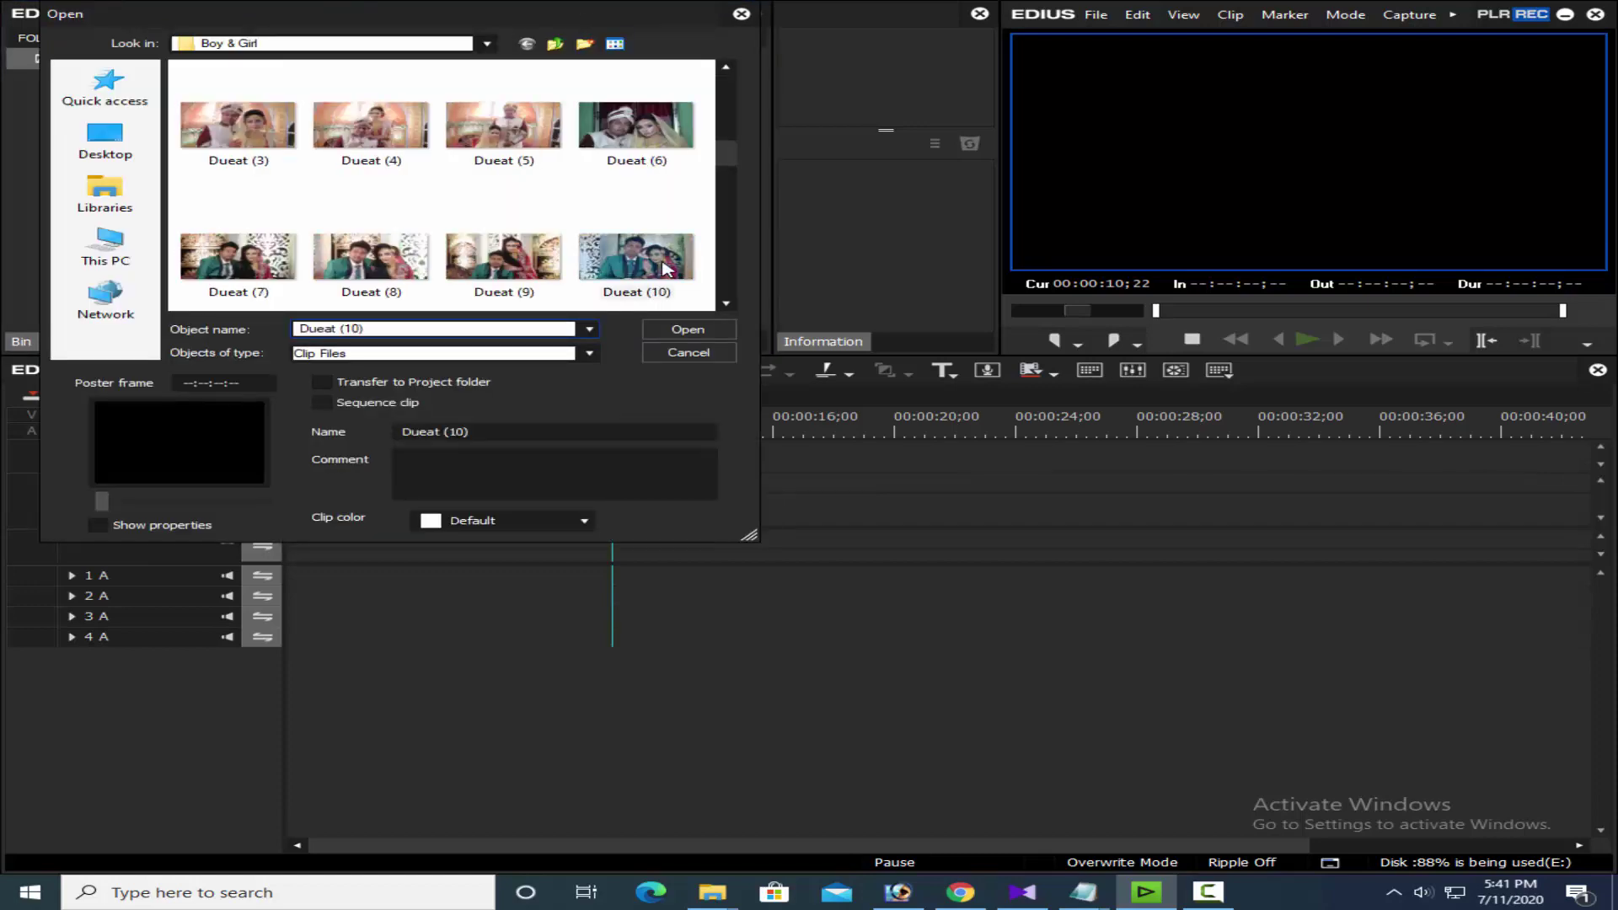
{"action": "left_click", "coordinate": [680, 330]}
- Place the Dueat (10) clip on track 1 VA at about 00:00:01;03 and extend its end to about 00:00:18;24
{"action": "left_click_drag", "start_coordinate": [438, 96], "coordinate": [368, 483]}
{"action": "left_click", "coordinate": [378, 427]}
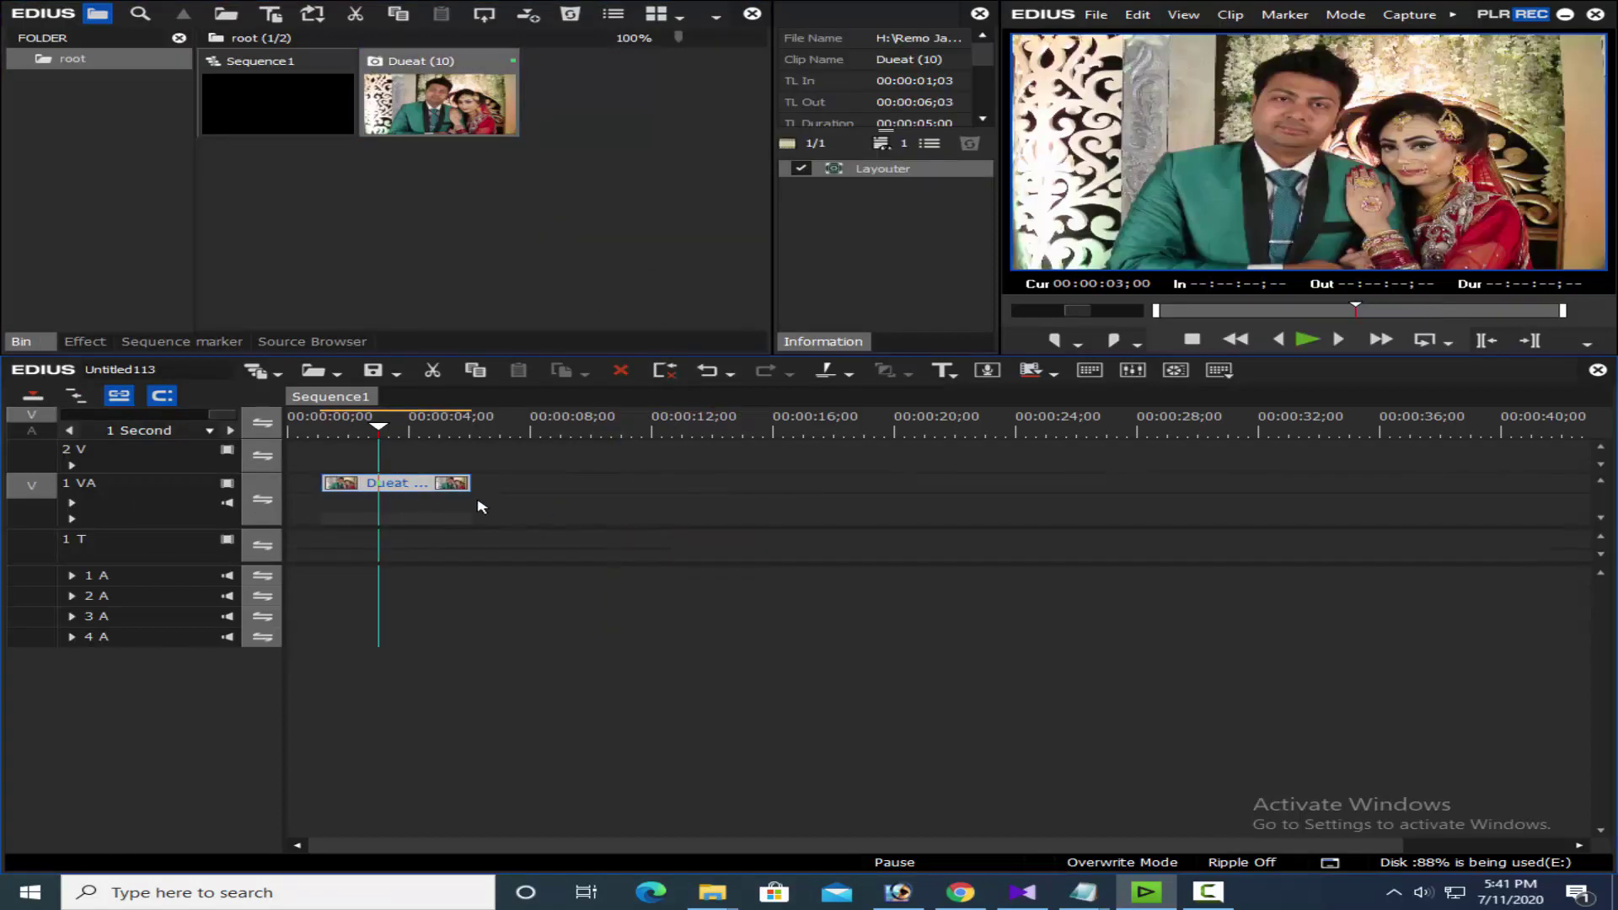
{"action": "left_click_drag", "start_coordinate": [474, 489], "coordinate": [861, 486]}
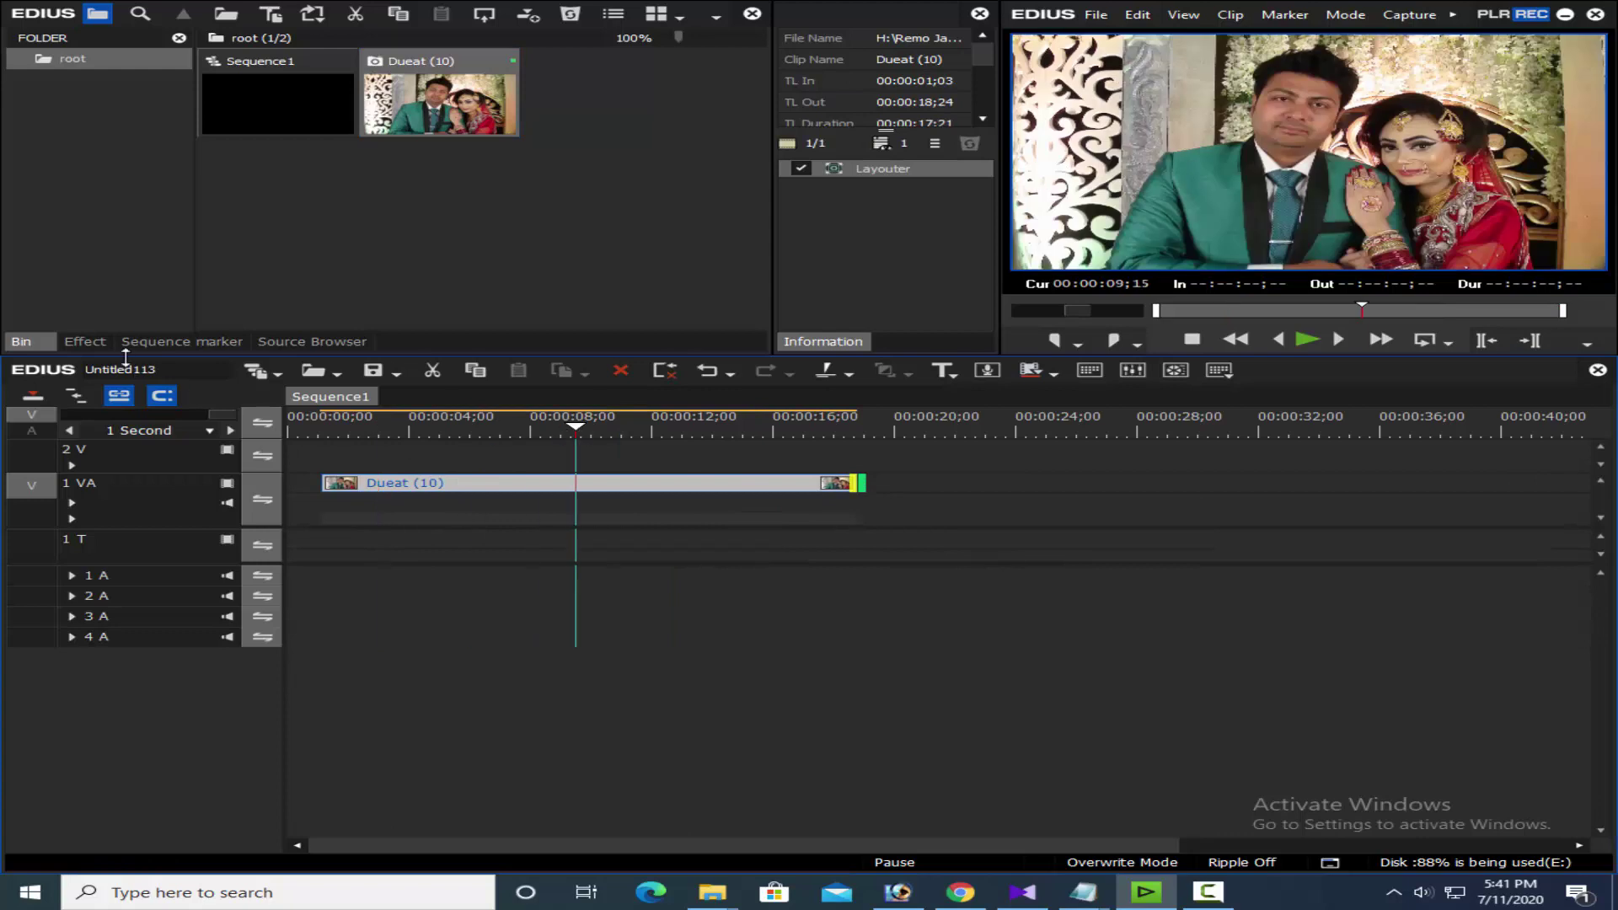
- Apply the Mask video filter to the Dueat (10) clip, then open and close its settings
{"action": "left_click", "coordinate": [88, 342]}
{"action": "left_click_drag", "start_coordinate": [674, 100], "coordinate": [459, 458]}
{"action": "left_click", "coordinate": [647, 428]}
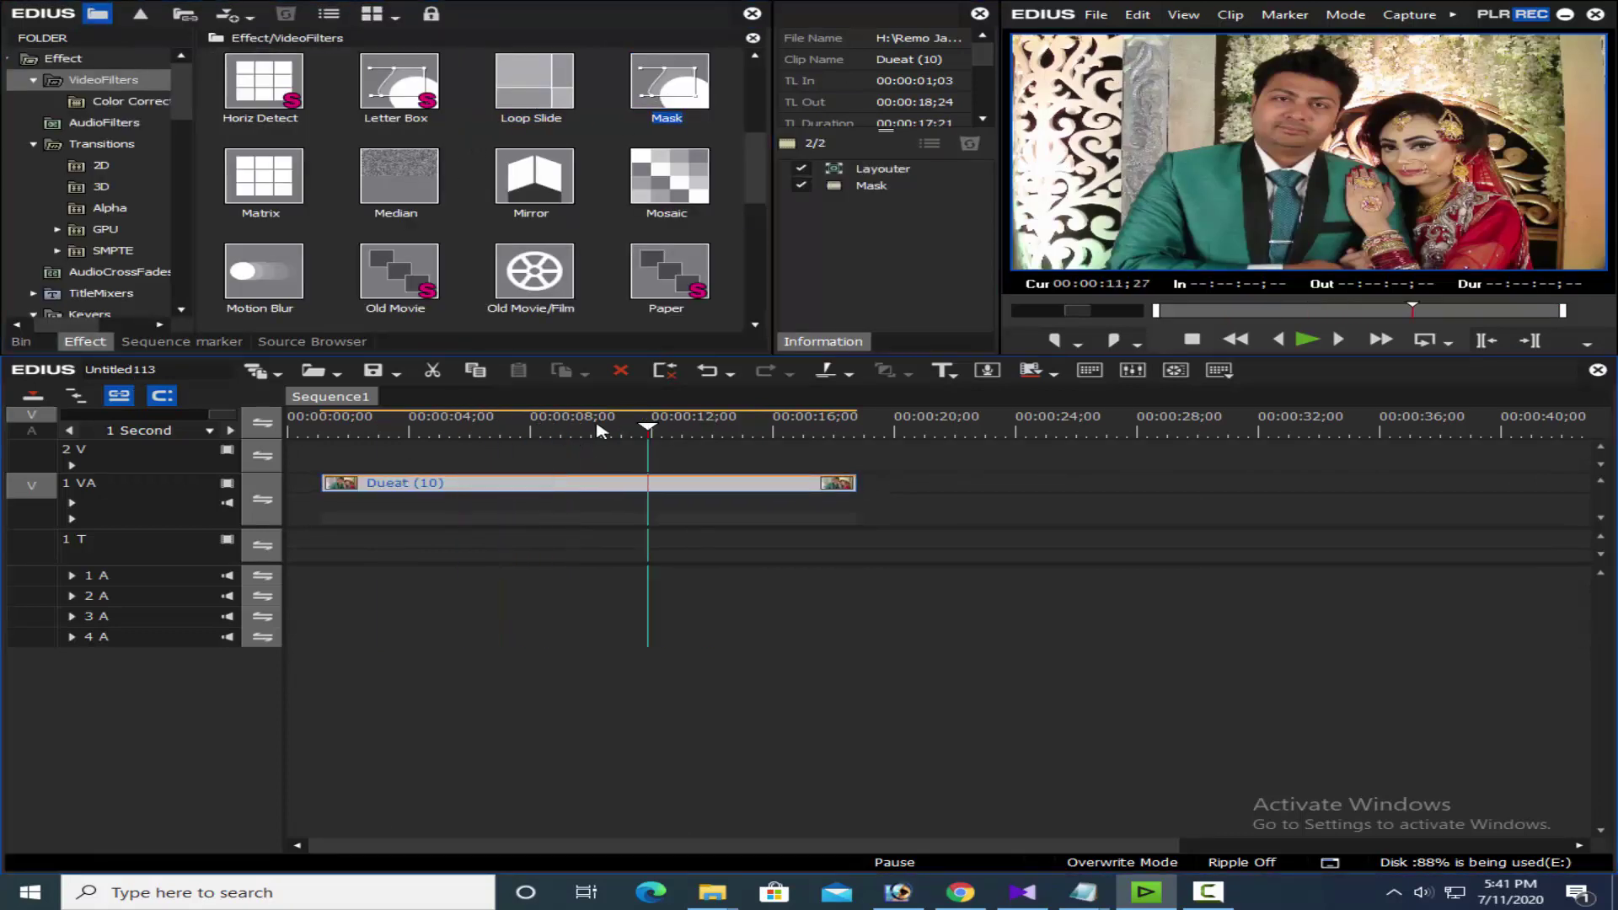
{"action": "double_click", "coordinate": [876, 186]}
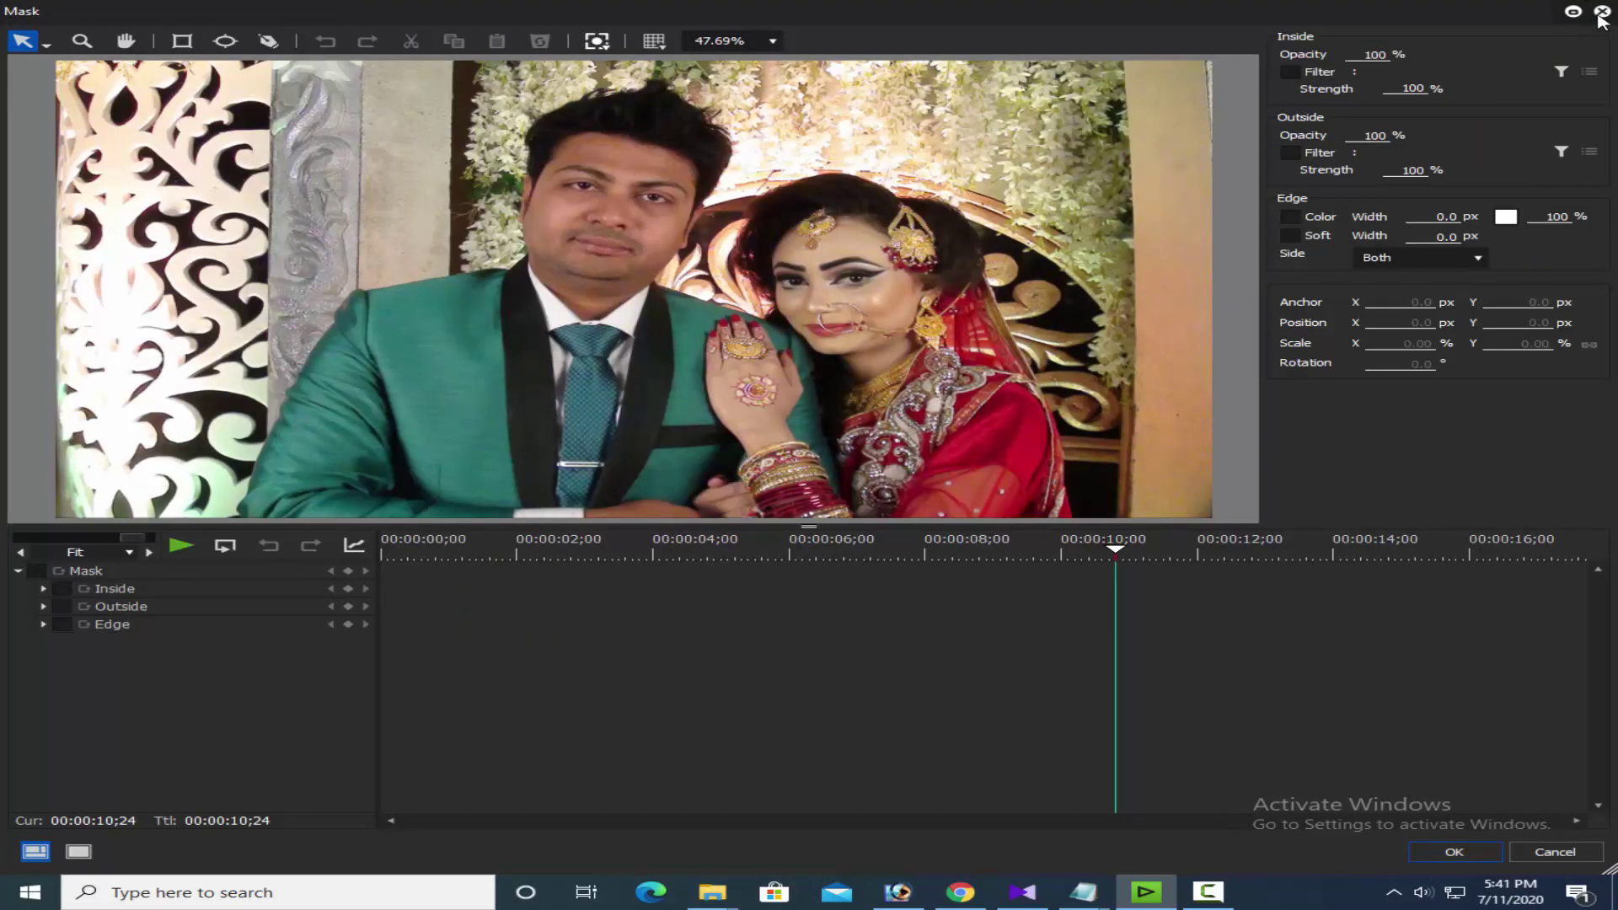
{"action": "left_click", "coordinate": [1600, 11]}
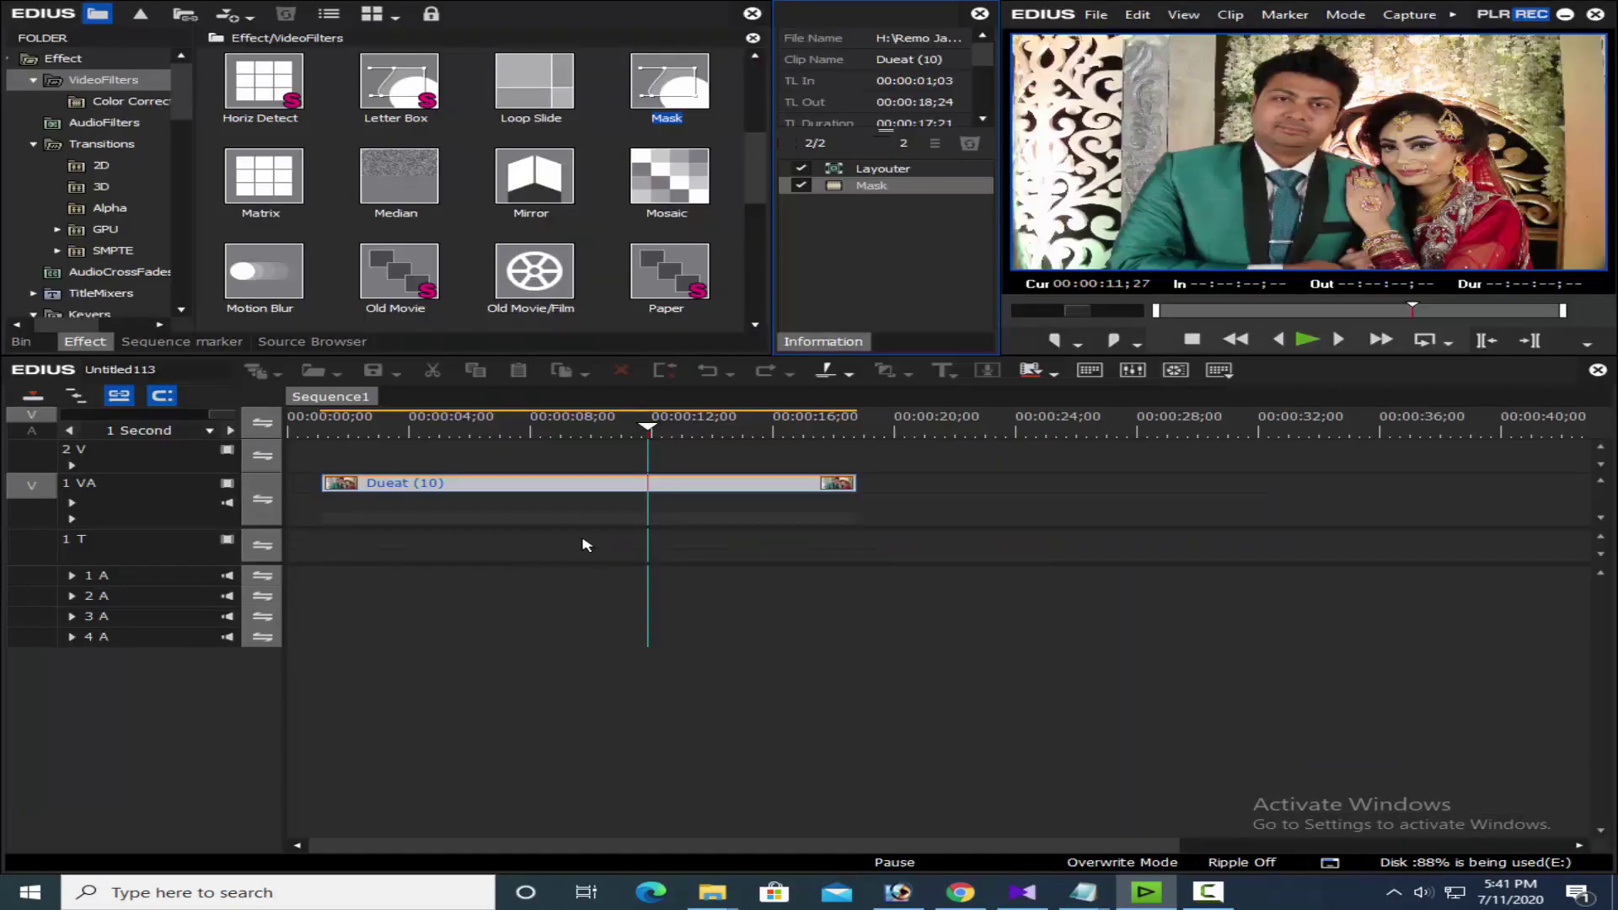
- Check the clip and its Mask settings once more, then delete the Mask filter from the clip
{"action": "left_click_drag", "start_coordinate": [650, 426], "coordinate": [409, 428]}
{"action": "left_click", "coordinate": [569, 455]}
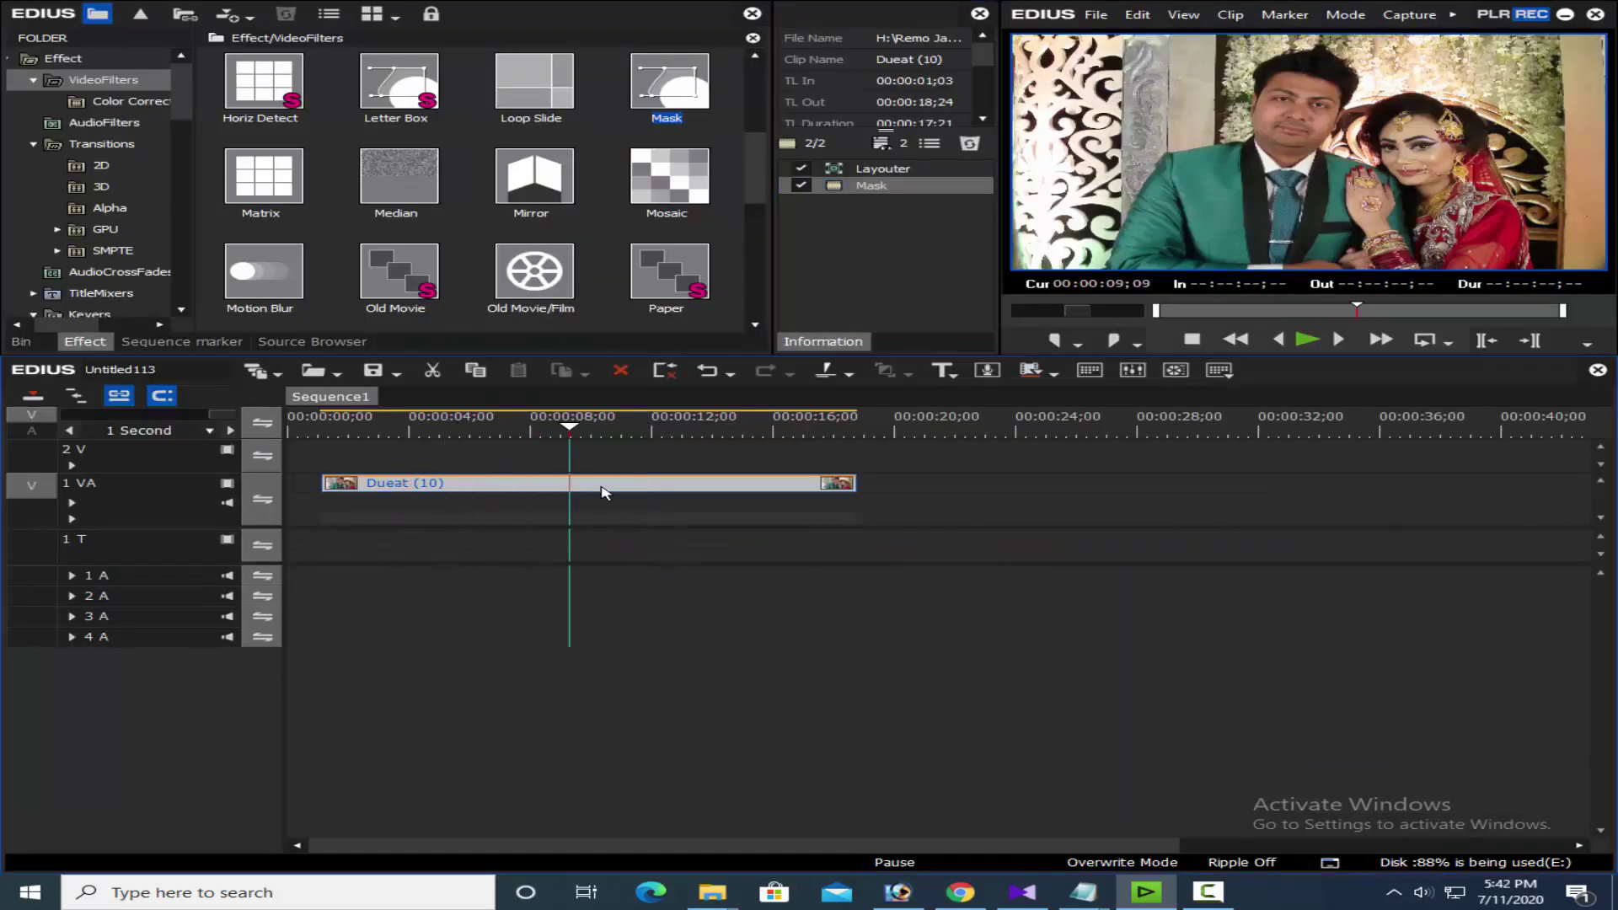
{"action": "double_click", "coordinate": [815, 185]}
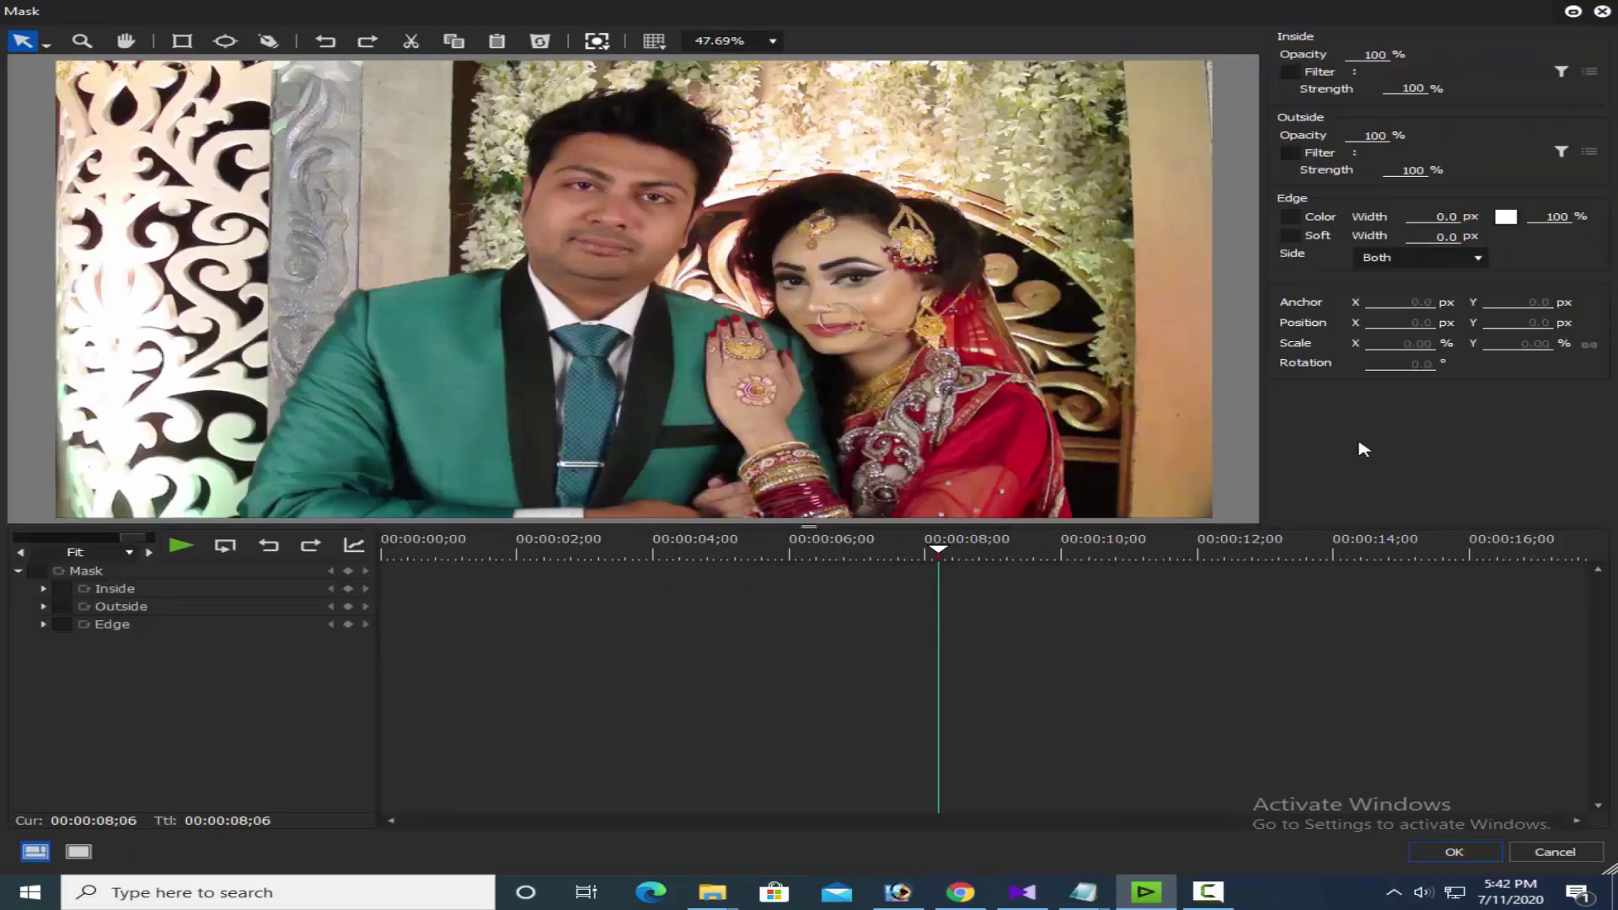
{"action": "left_click", "coordinate": [1601, 11]}
{"action": "right_click", "coordinate": [889, 189]}
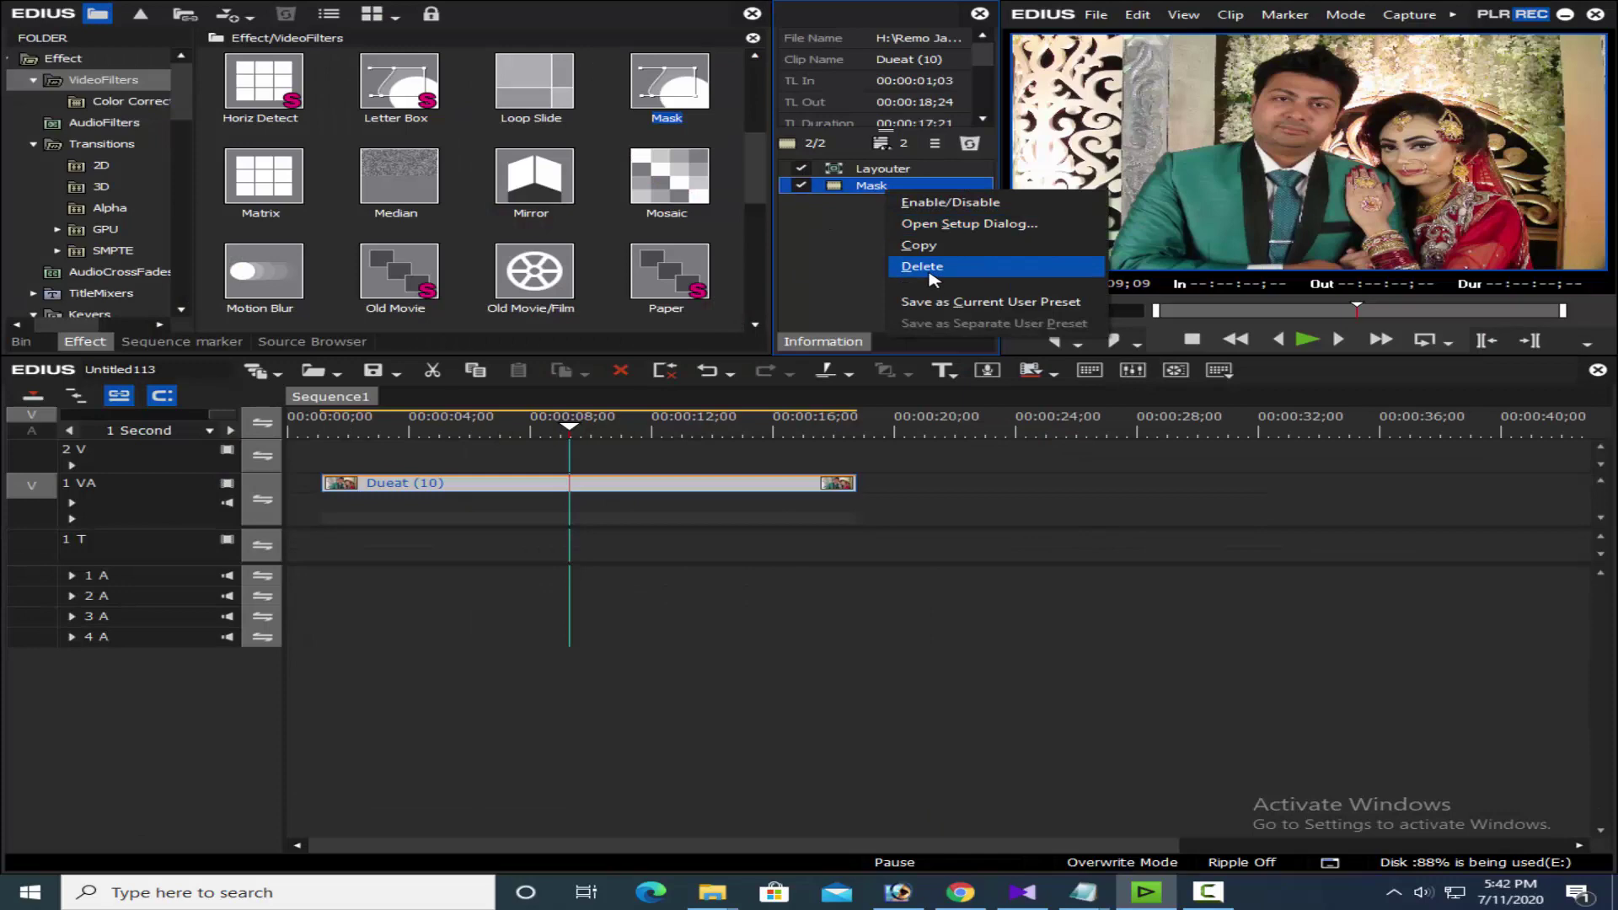
{"action": "left_click", "coordinate": [929, 273]}
- Apply the Mask filter to the Dueat (10) clip again and draw an elliptical mask around the couple, scaled to about 109 %
{"action": "left_click_drag", "start_coordinate": [671, 91], "coordinate": [760, 483]}
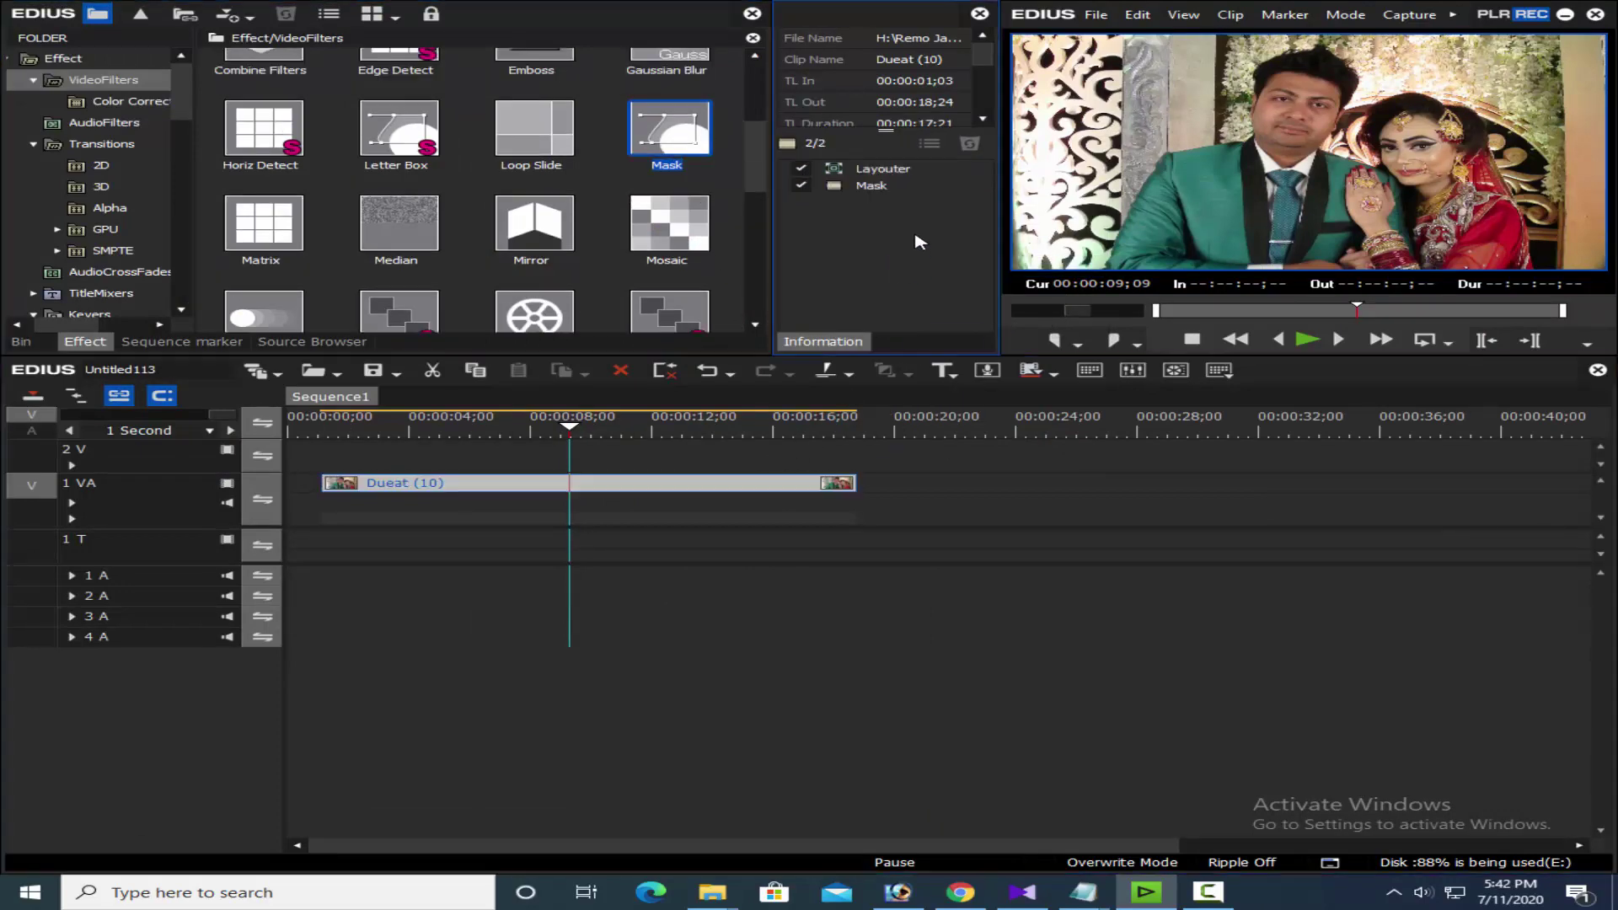
{"action": "double_click", "coordinate": [868, 185]}
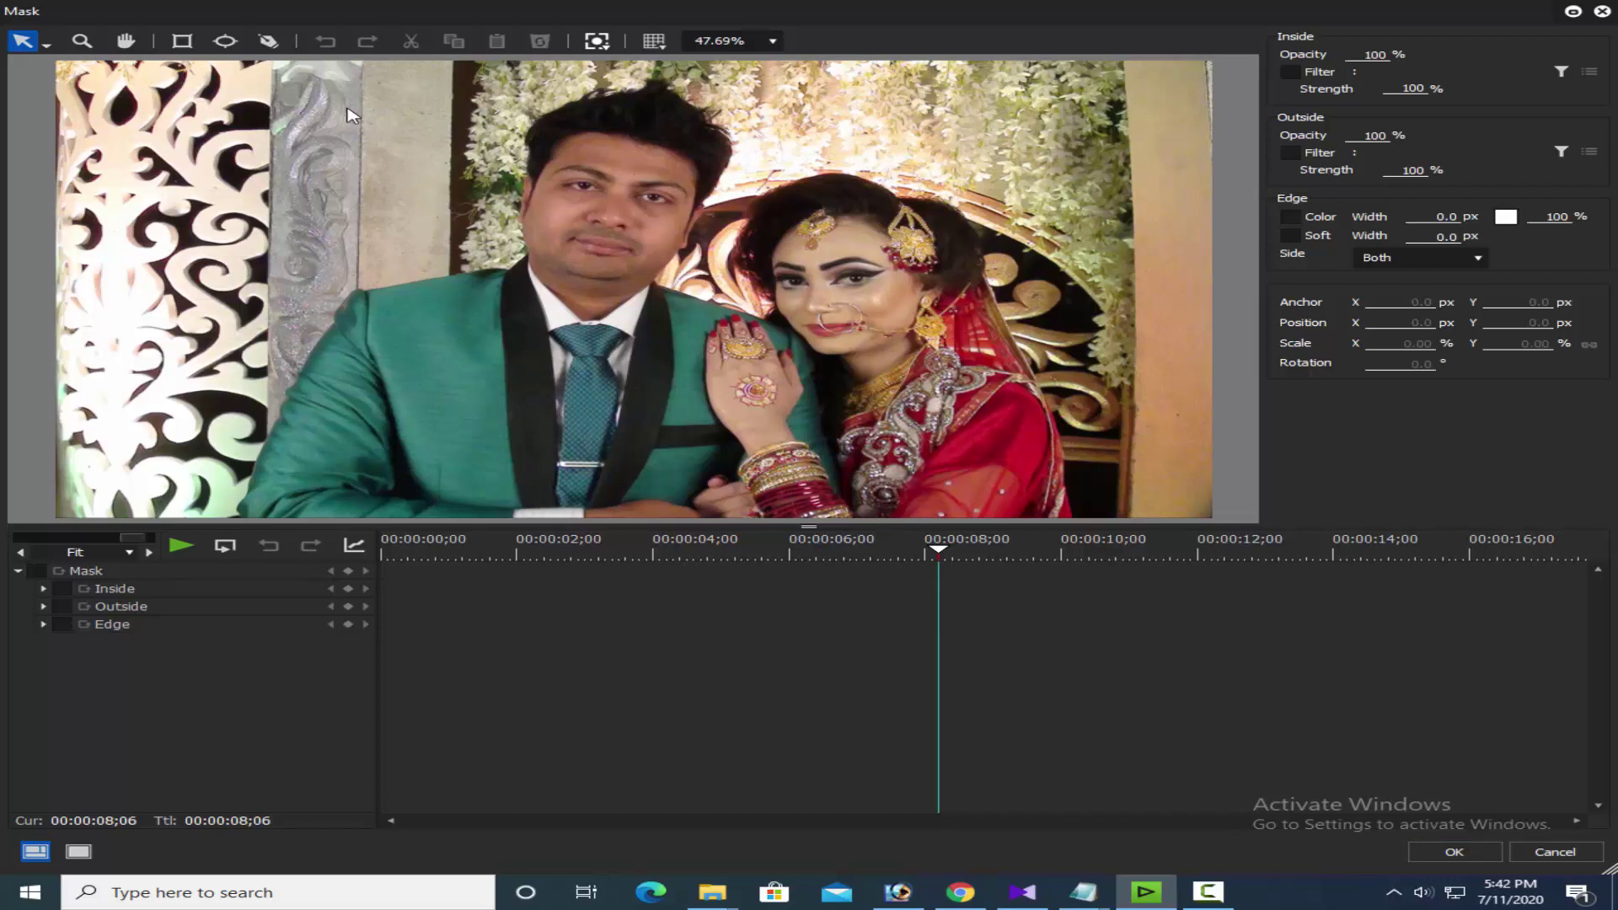
{"action": "left_click", "coordinate": [225, 40]}
{"action": "left_click_drag", "start_coordinate": [483, 155], "coordinate": [980, 494]}
{"action": "left_click_drag", "start_coordinate": [857, 401], "coordinate": [805, 365]}
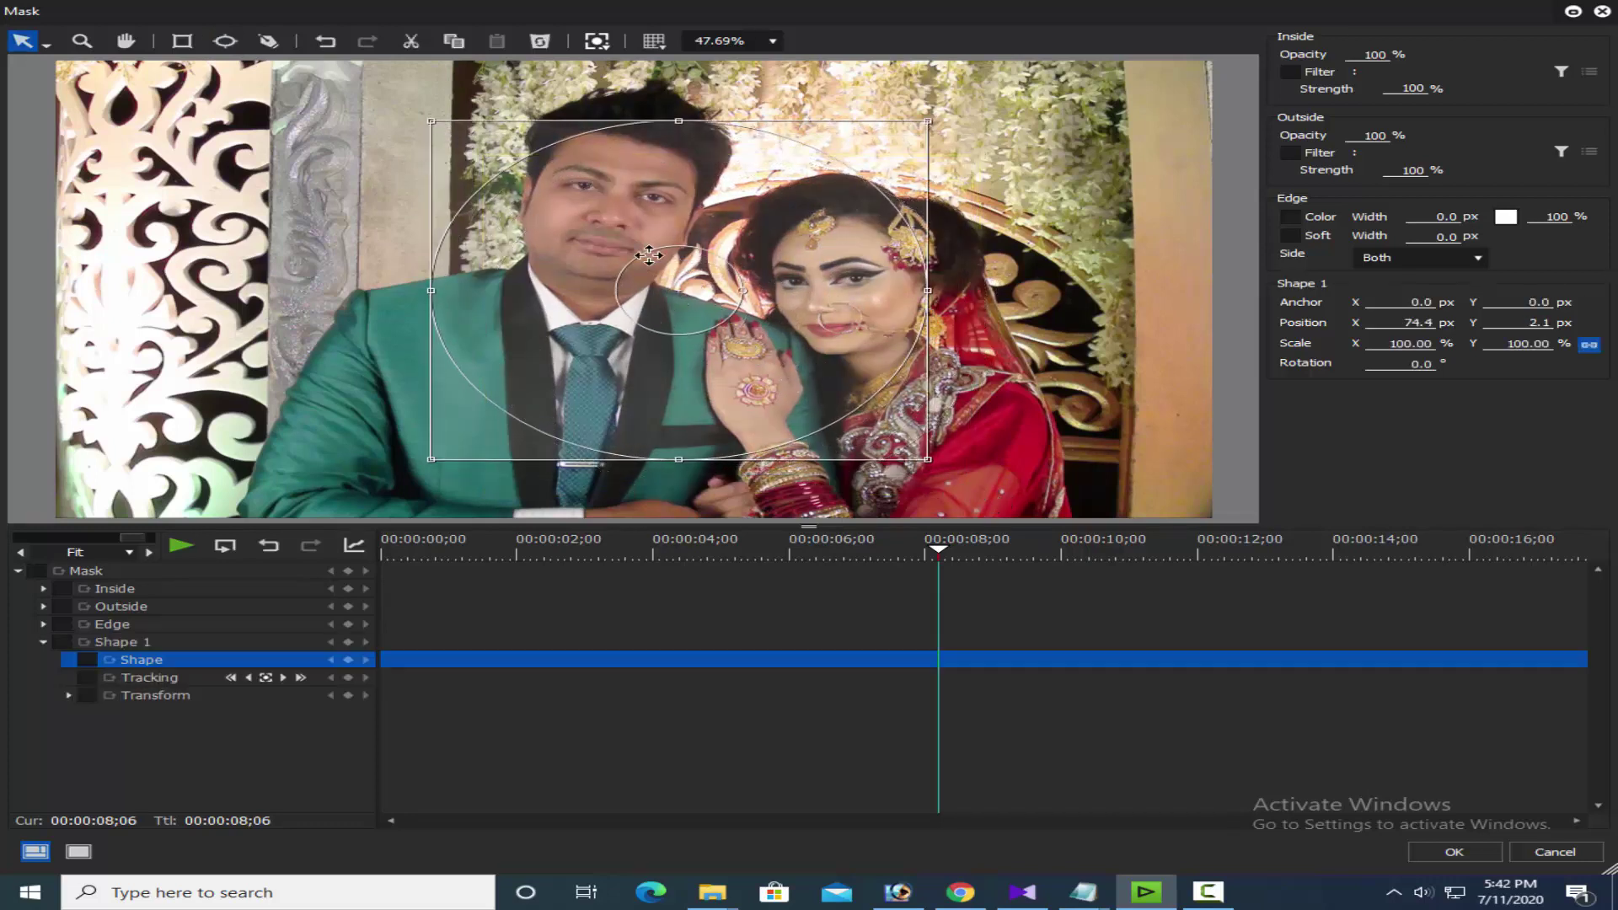
{"action": "left_click_drag", "start_coordinate": [929, 461], "coordinate": [983, 486]}
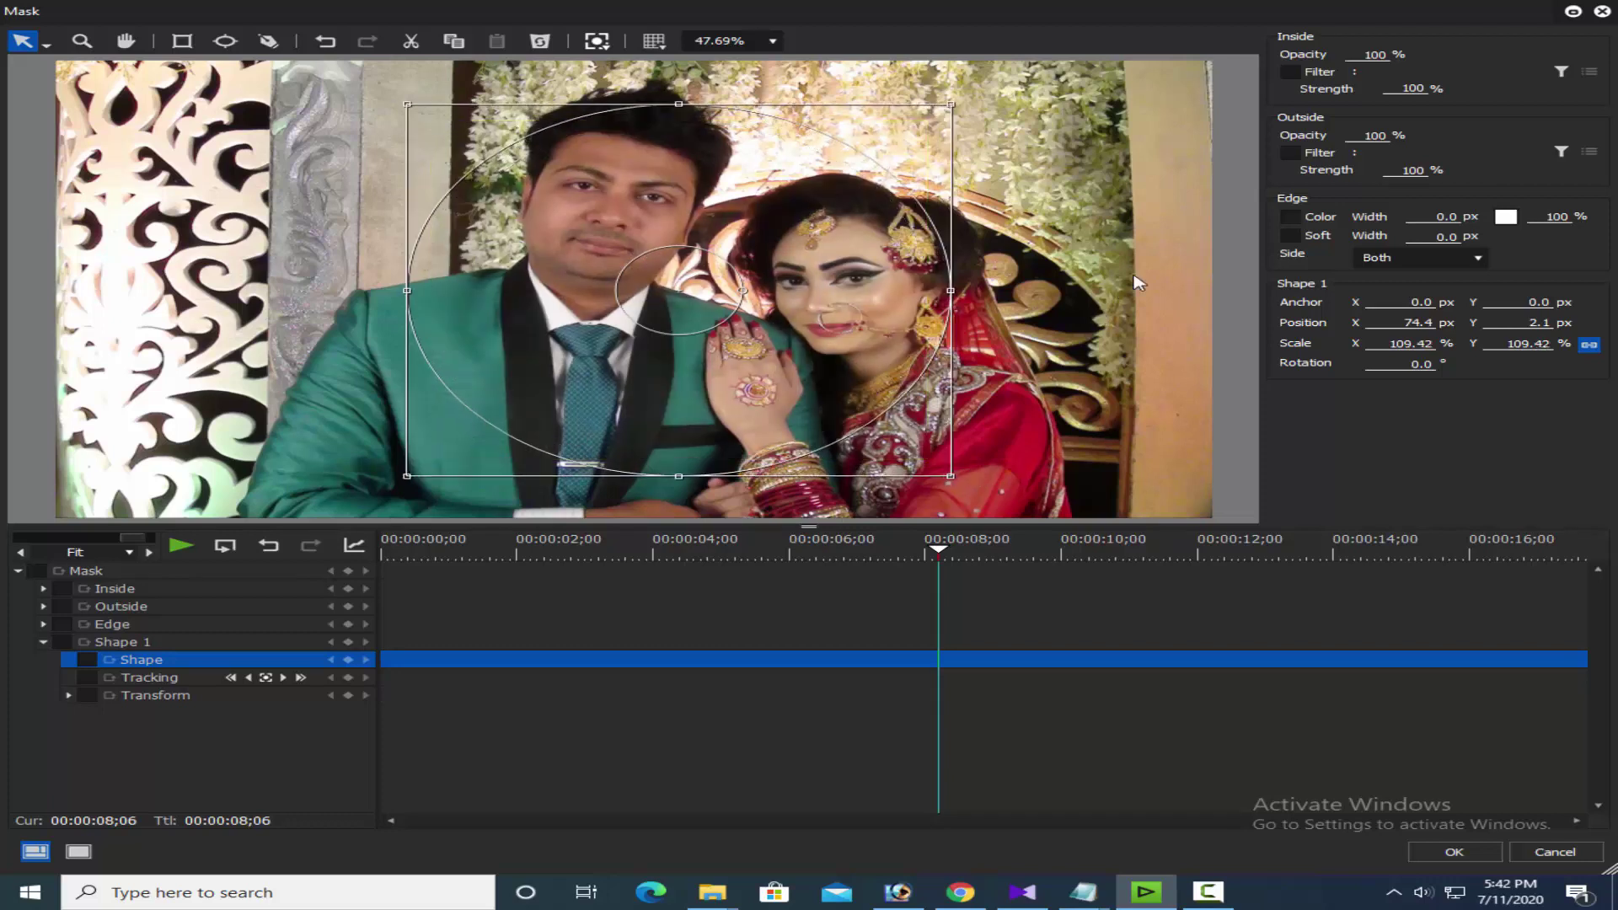
{"action": "left_click", "coordinate": [1060, 302]}
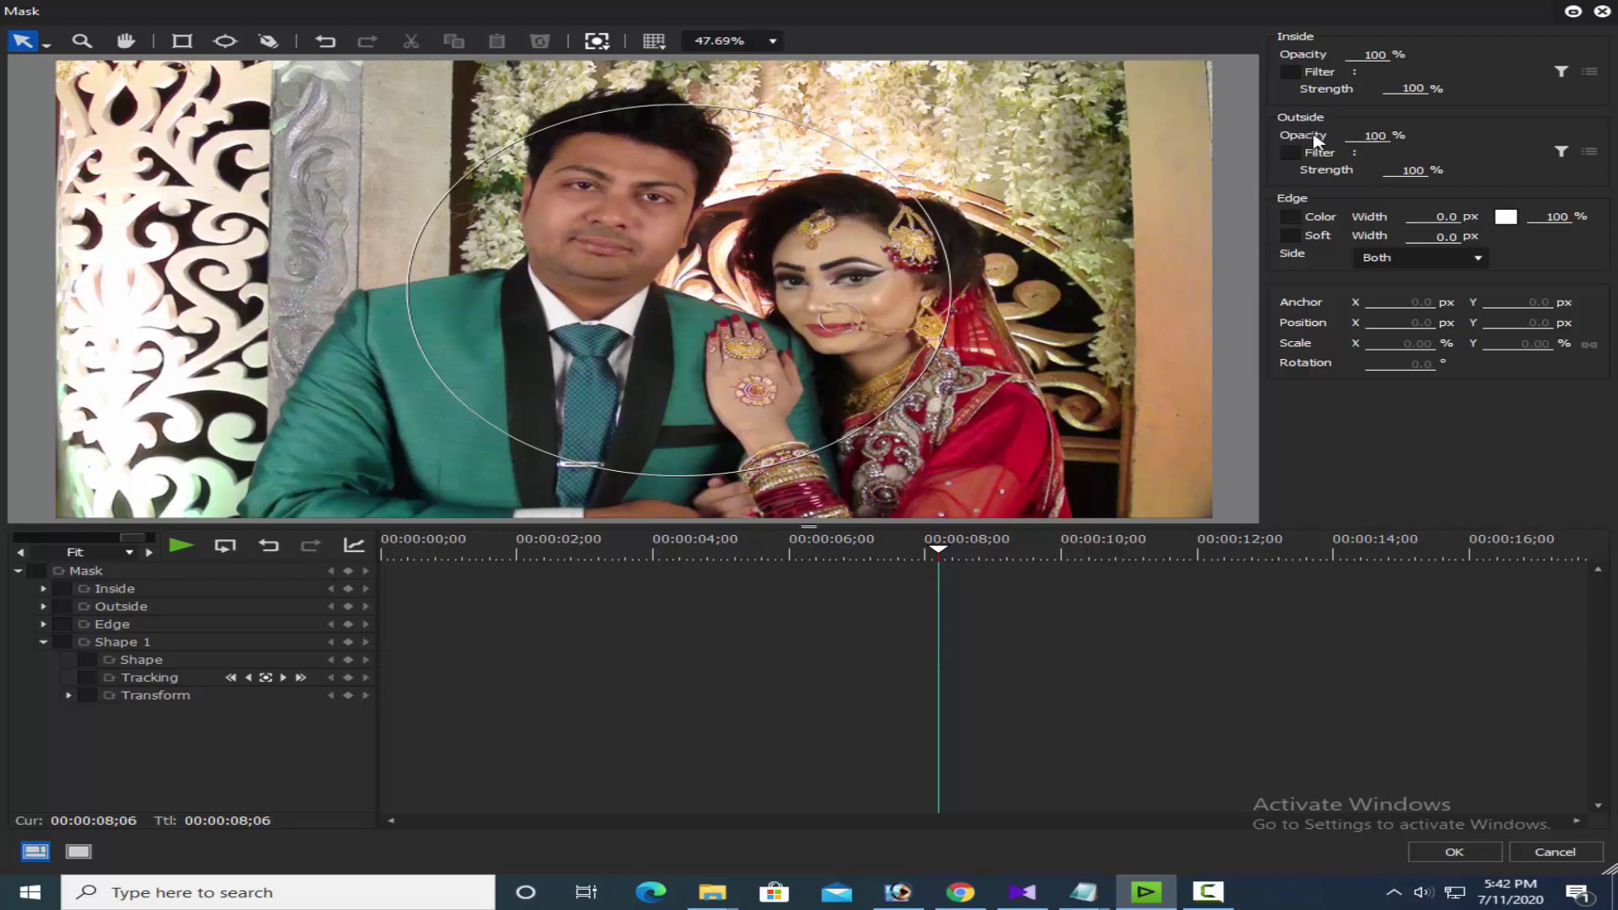
- Set the mask's outside opacity to 0 % and preview the masked clip full screen
{"action": "left_click", "coordinate": [1366, 142]}
{"action": "left_click", "coordinate": [1455, 852]}
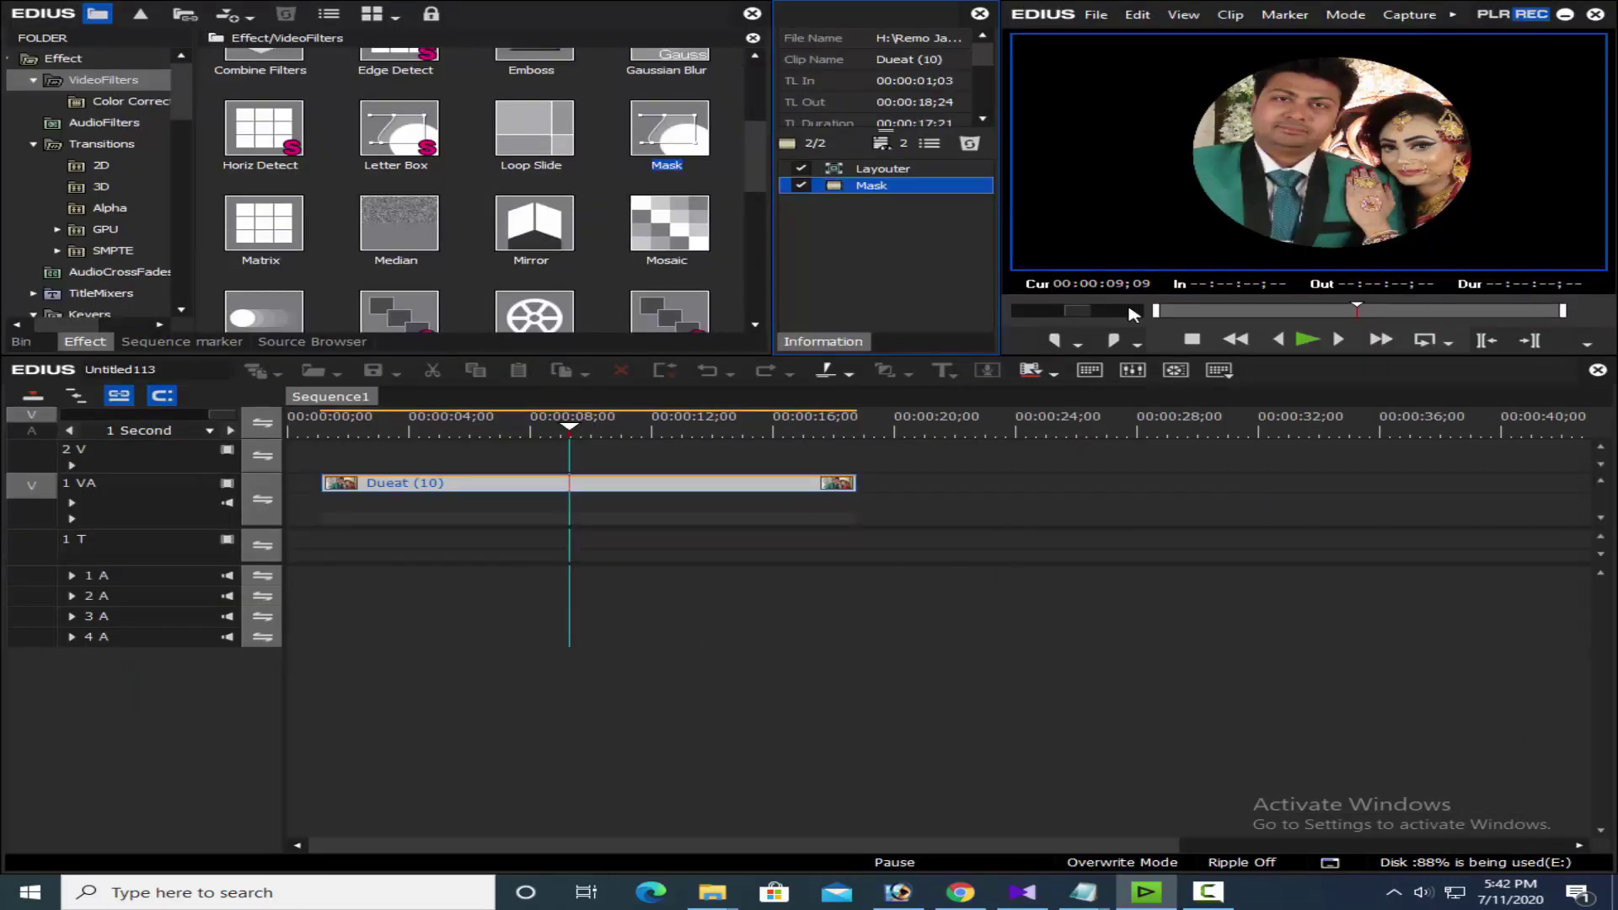
{"action": "double_click", "coordinate": [1293, 223]}
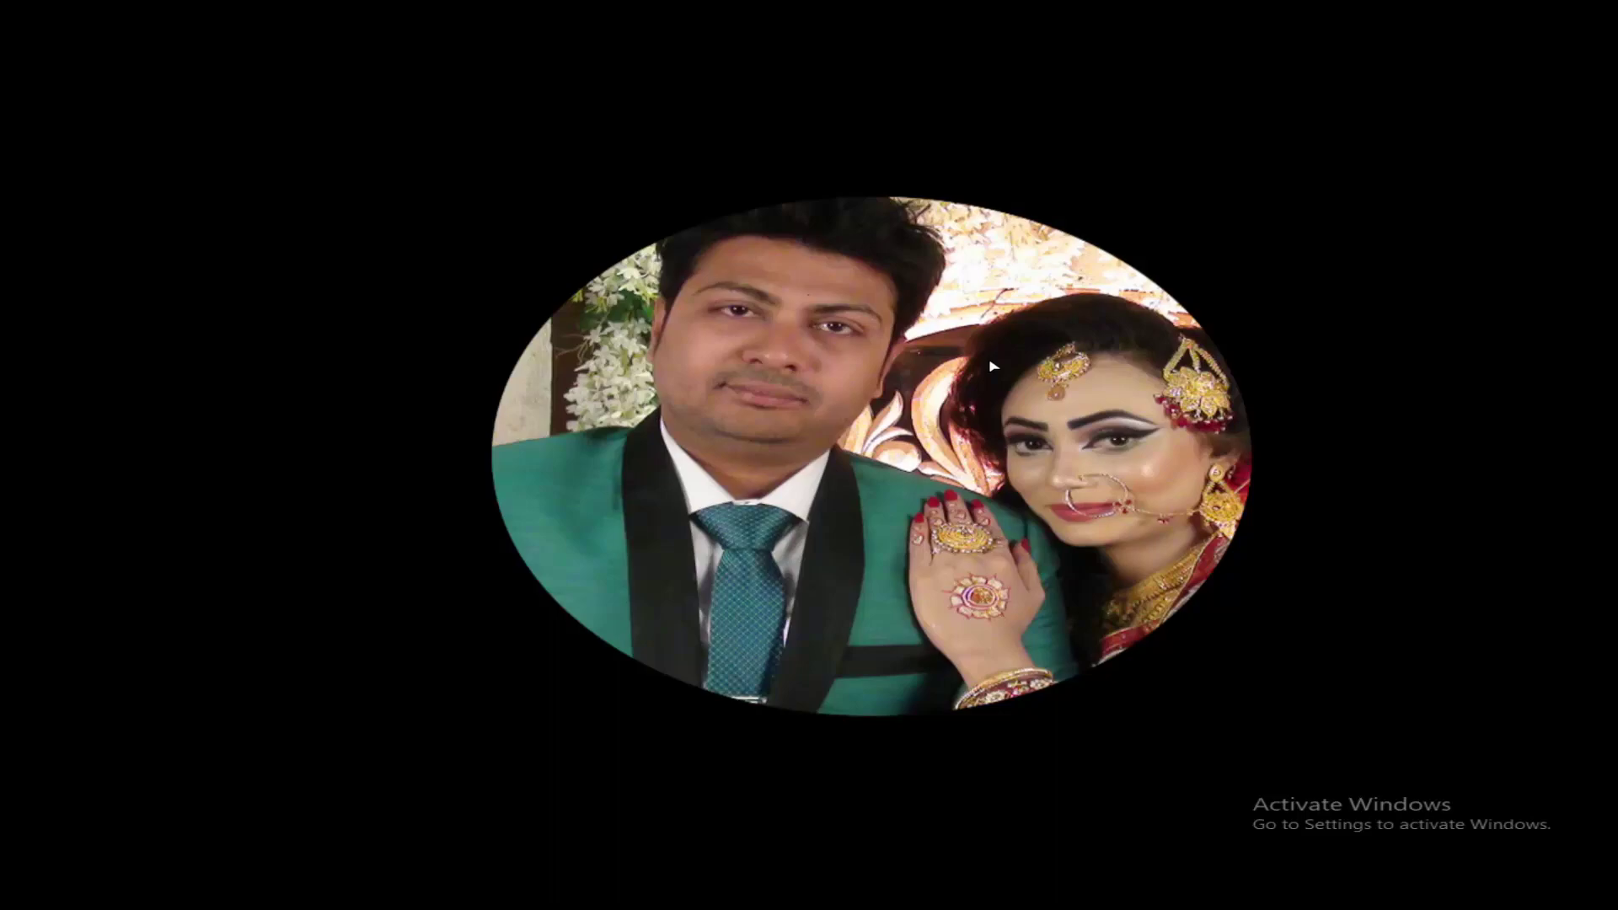
{"action": "key", "text": "Escape"}
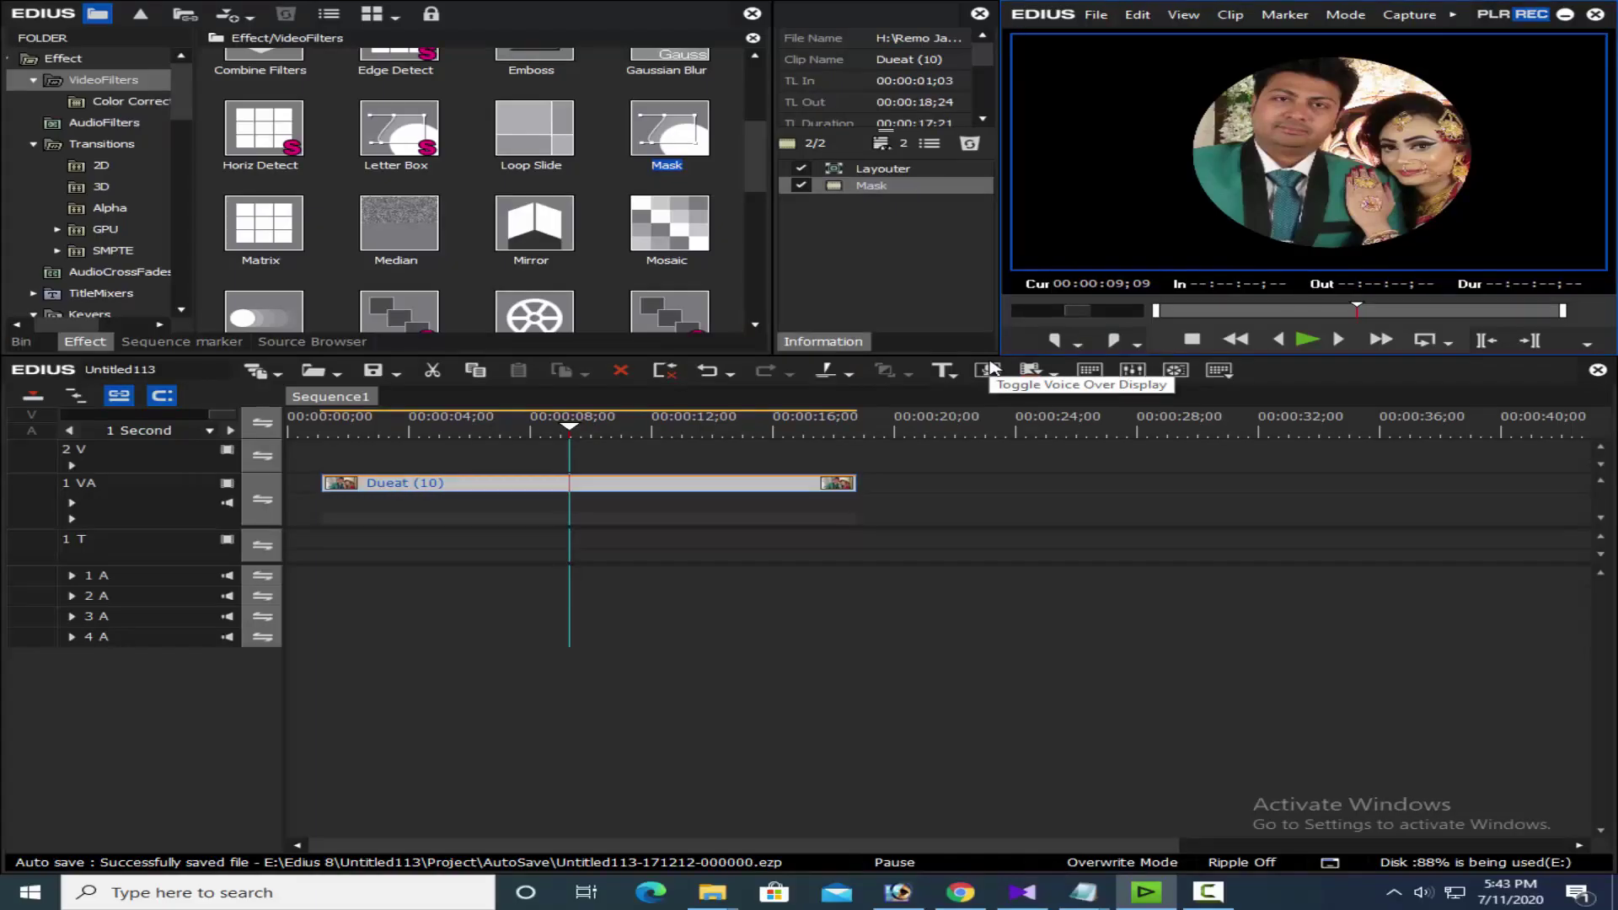
- Reopen the clip's Mask filter settings and cut the elliptical shape
{"action": "double_click", "coordinate": [868, 185]}
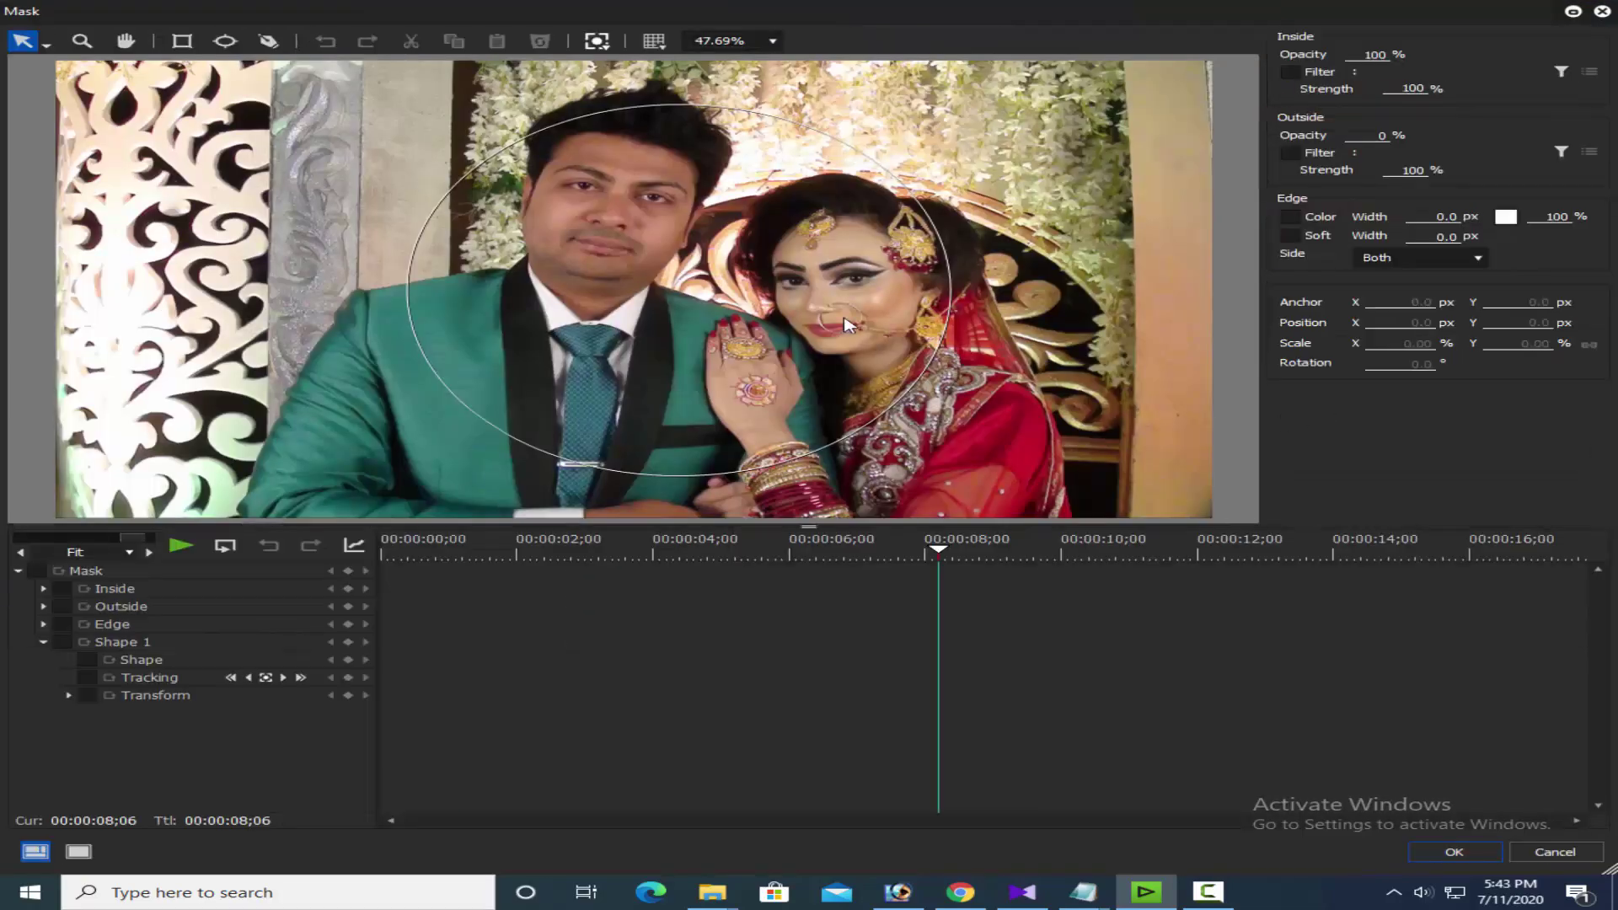
{"action": "left_click", "coordinate": [846, 324]}
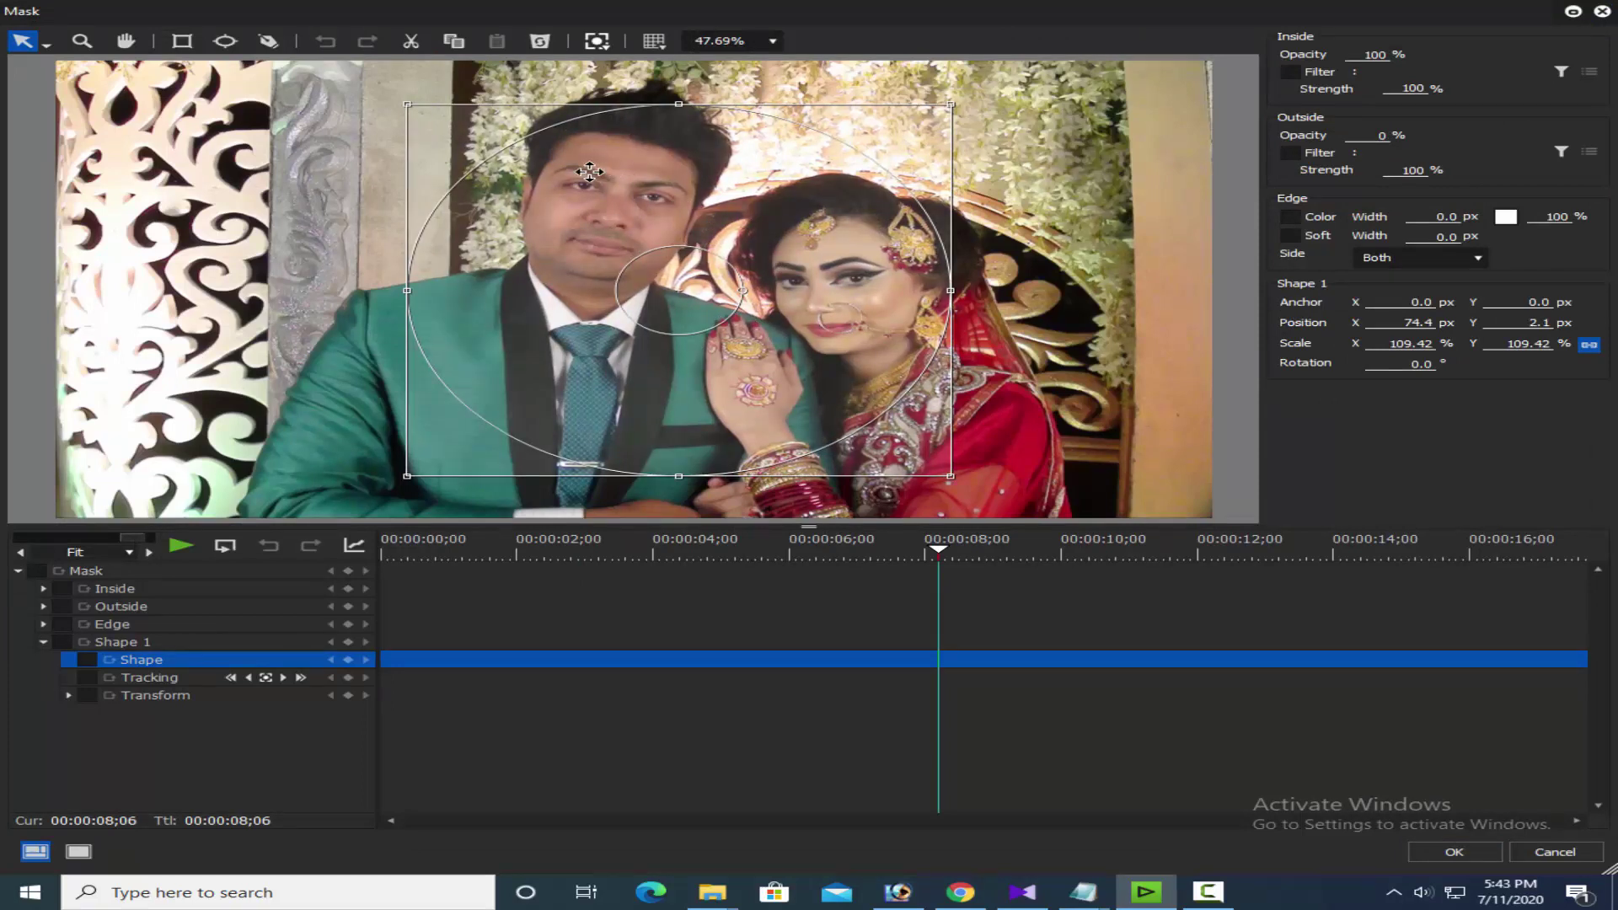
{"action": "left_click", "coordinate": [411, 44]}
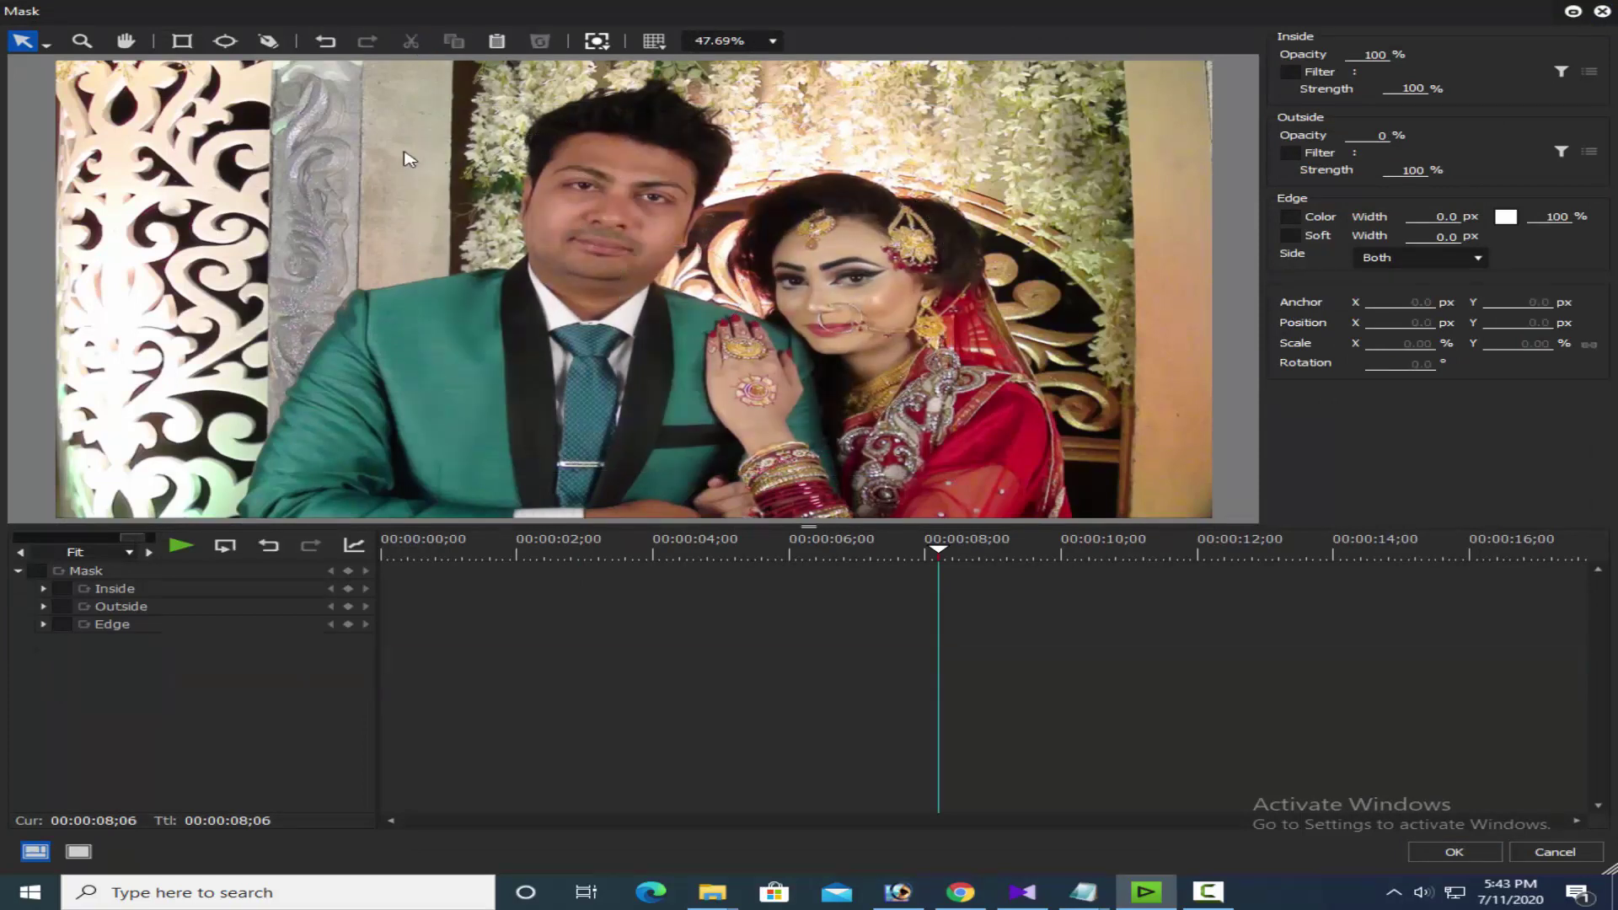
- Draw a rectangular mask shape over the couple's faces and cut it again
{"action": "left_click", "coordinate": [181, 41]}
{"action": "left_click_drag", "start_coordinate": [489, 133], "coordinate": [1015, 401]}
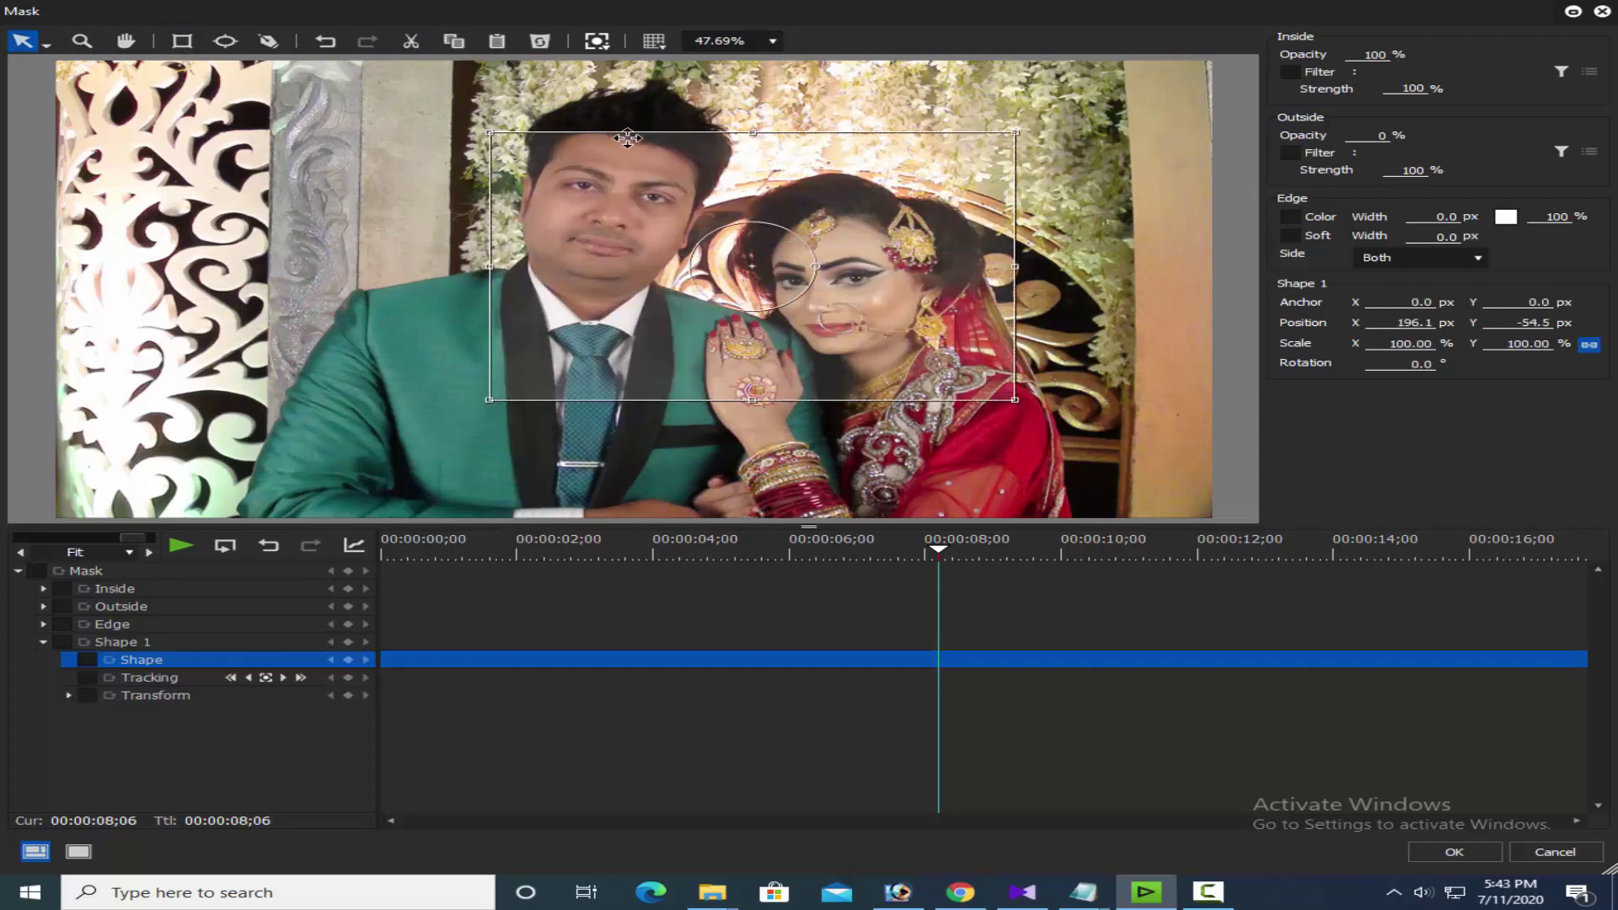
{"action": "left_click", "coordinate": [411, 43]}
- Draw a freeform mask shape with the pen over the man's face and jacket, and cut it
{"action": "left_click", "coordinate": [268, 41]}
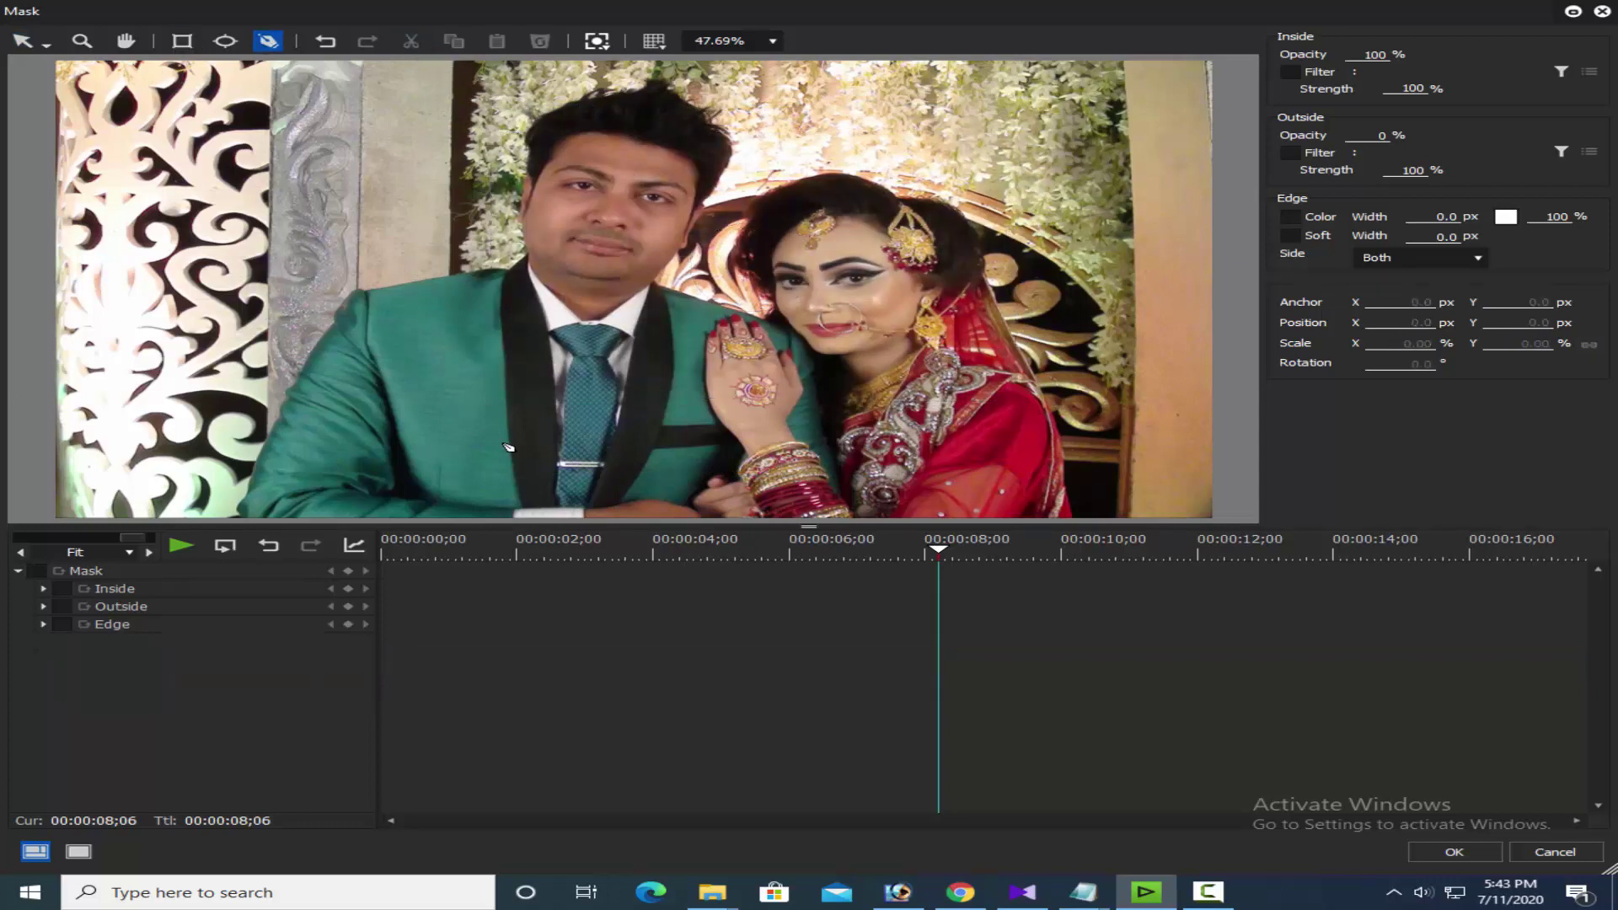
{"action": "left_click", "coordinate": [423, 433]}
{"action": "left_click_drag", "start_coordinate": [298, 354], "coordinate": [312, 277]}
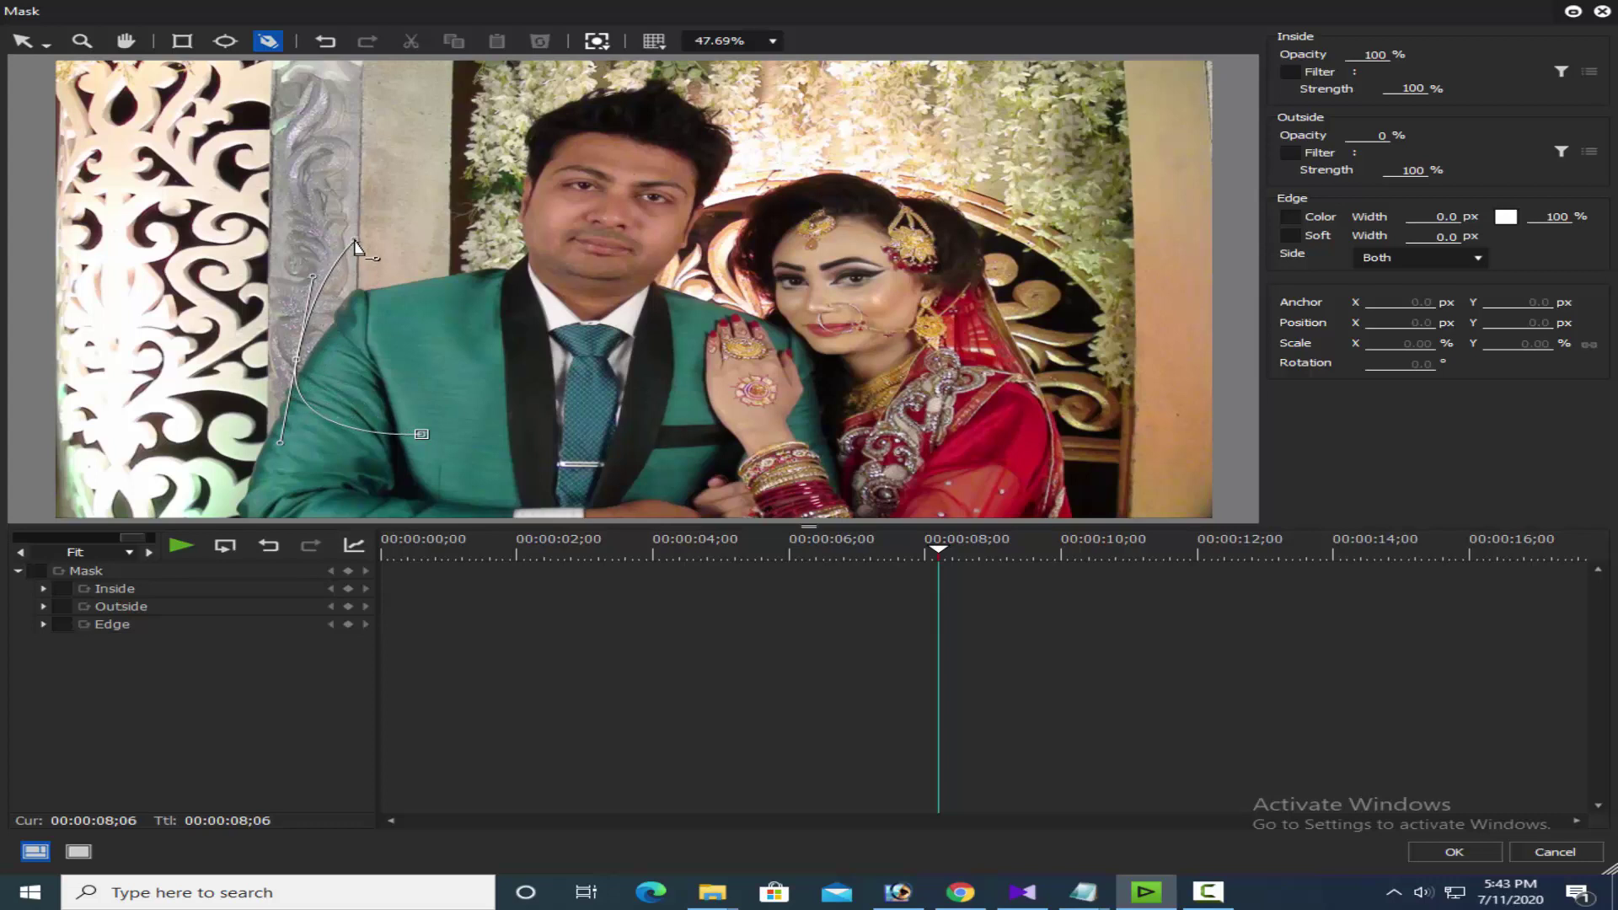
{"action": "left_click_drag", "start_coordinate": [354, 240], "coordinate": [504, 163]}
{"action": "left_click", "coordinate": [627, 221]}
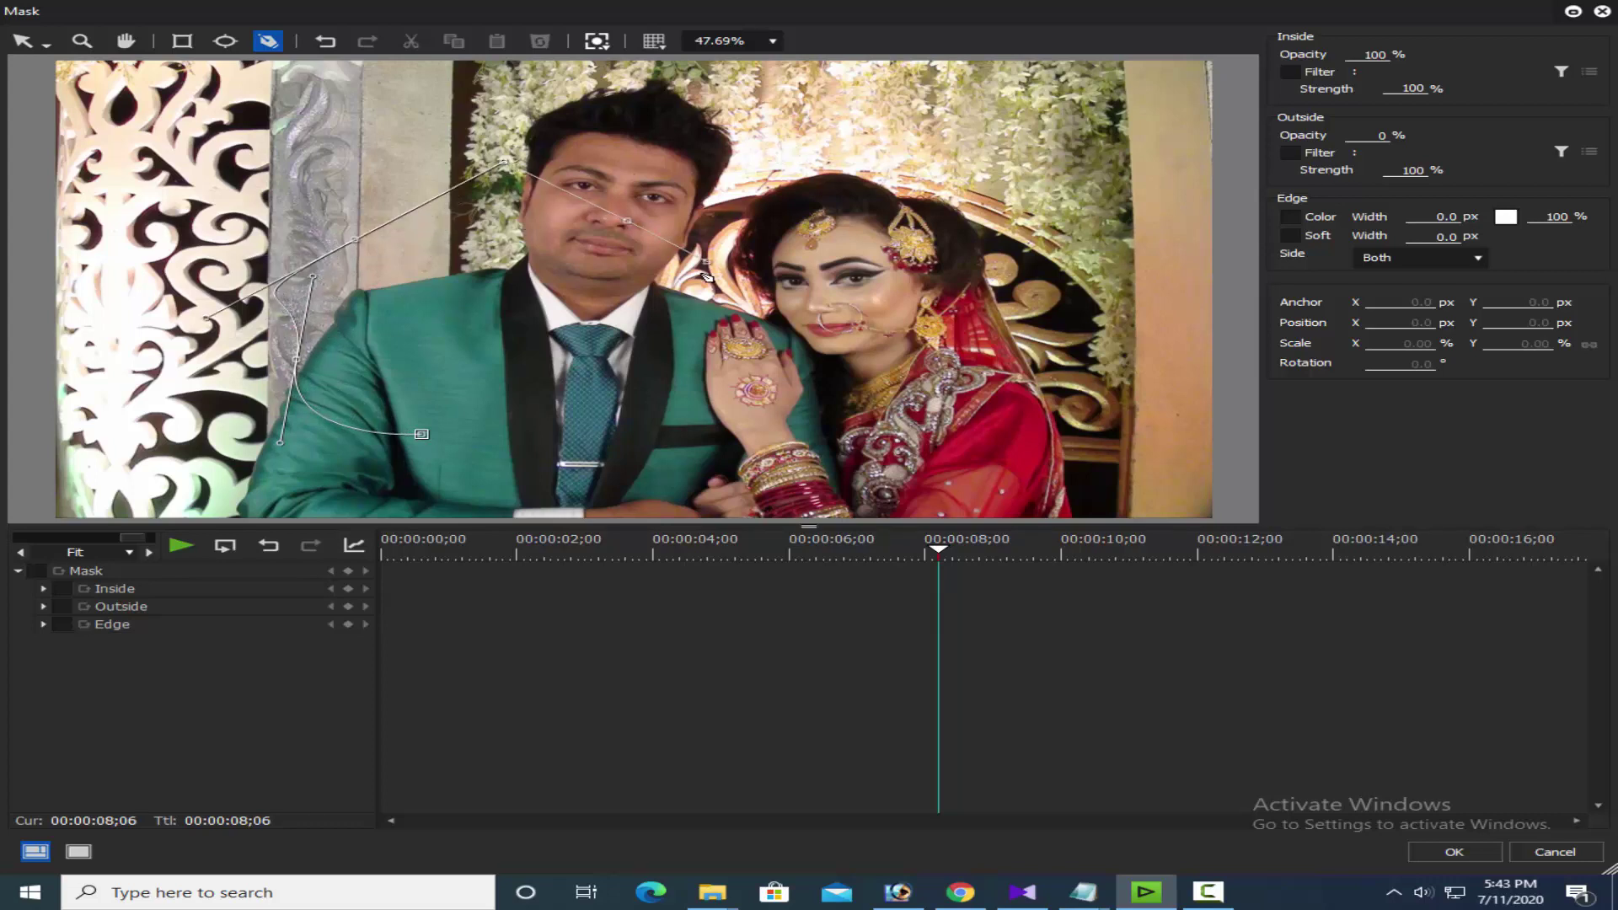
{"action": "left_click_drag", "start_coordinate": [707, 266], "coordinate": [702, 271]}
{"action": "left_click", "coordinate": [698, 287]}
{"action": "left_click_drag", "start_coordinate": [676, 307], "coordinate": [630, 344]}
{"action": "left_click_drag", "start_coordinate": [580, 371], "coordinate": [558, 380]}
{"action": "left_click_drag", "start_coordinate": [421, 434], "coordinate": [525, 248]}
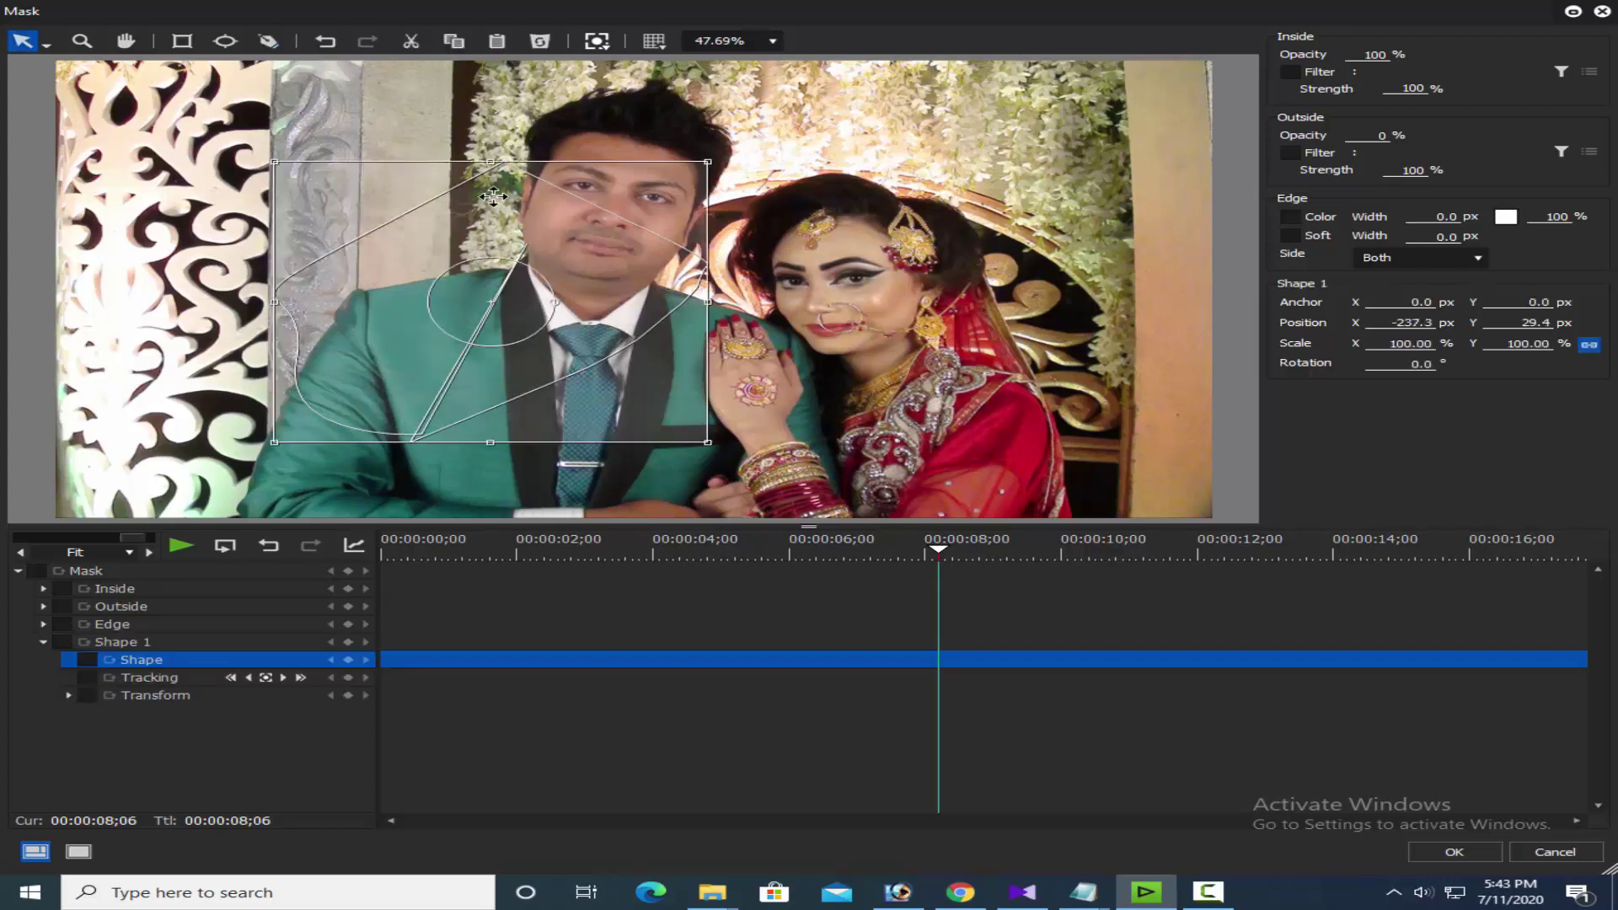
{"action": "left_click", "coordinate": [410, 41]}
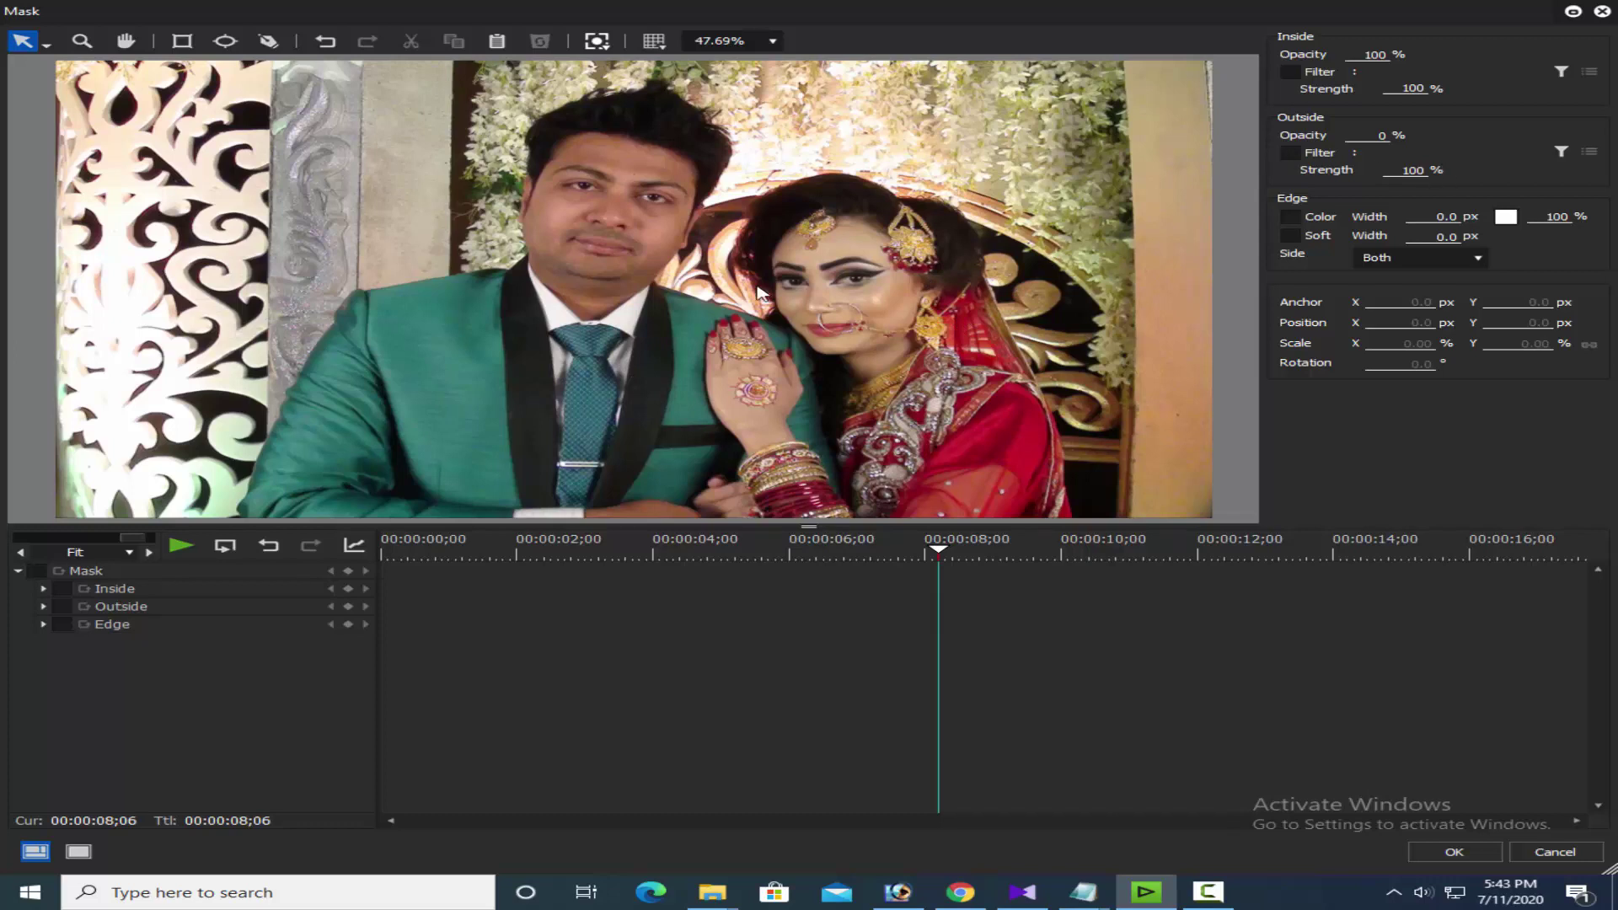
- Draw a large elliptical mask around the couple and apply the Mask settings
{"action": "left_click", "coordinate": [226, 44]}
{"action": "left_click_drag", "start_coordinate": [413, 91], "coordinate": [1009, 505]}
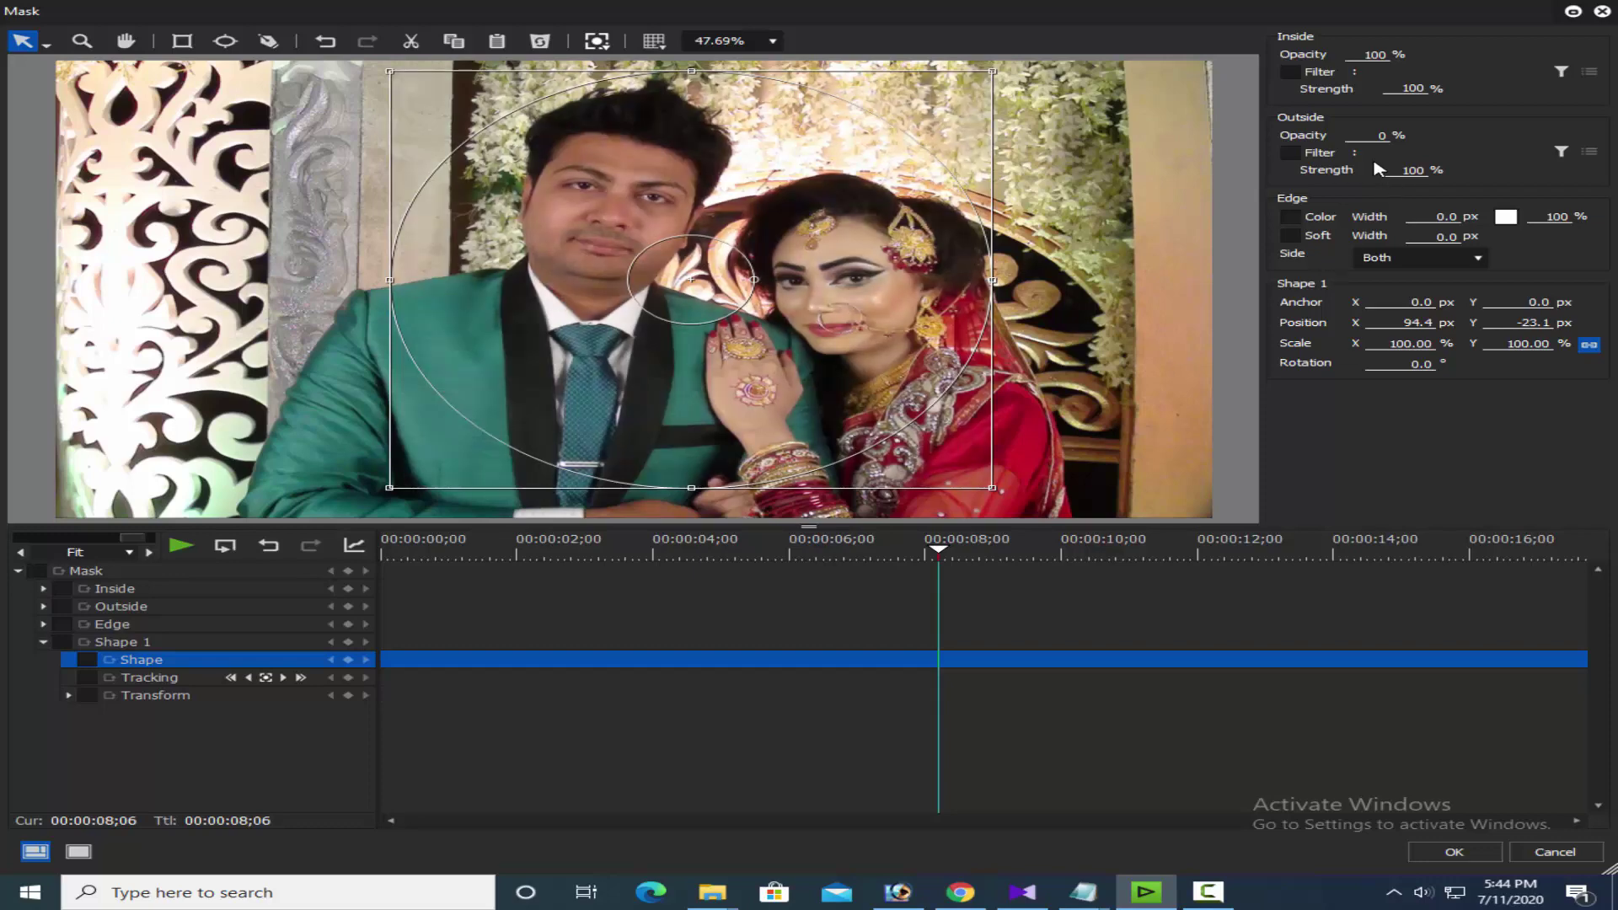
{"action": "left_click", "coordinate": [1454, 852]}
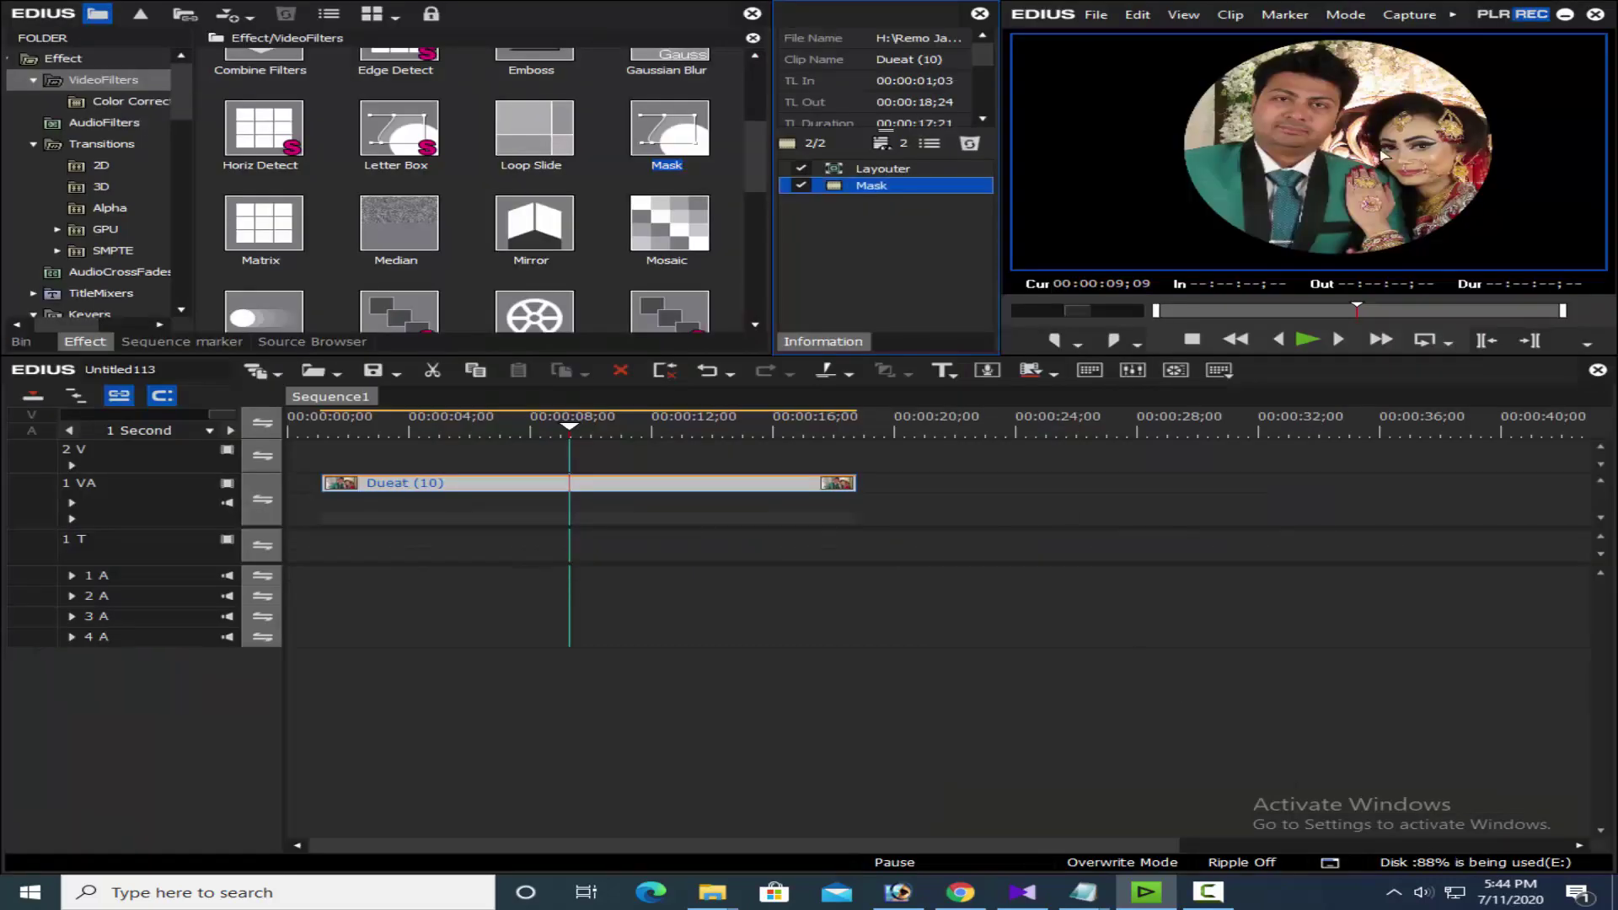
- Reopen the Mask settings, set the outside opacity to 50 %, and preview the clip full screen
{"action": "double_click", "coordinate": [864, 187]}
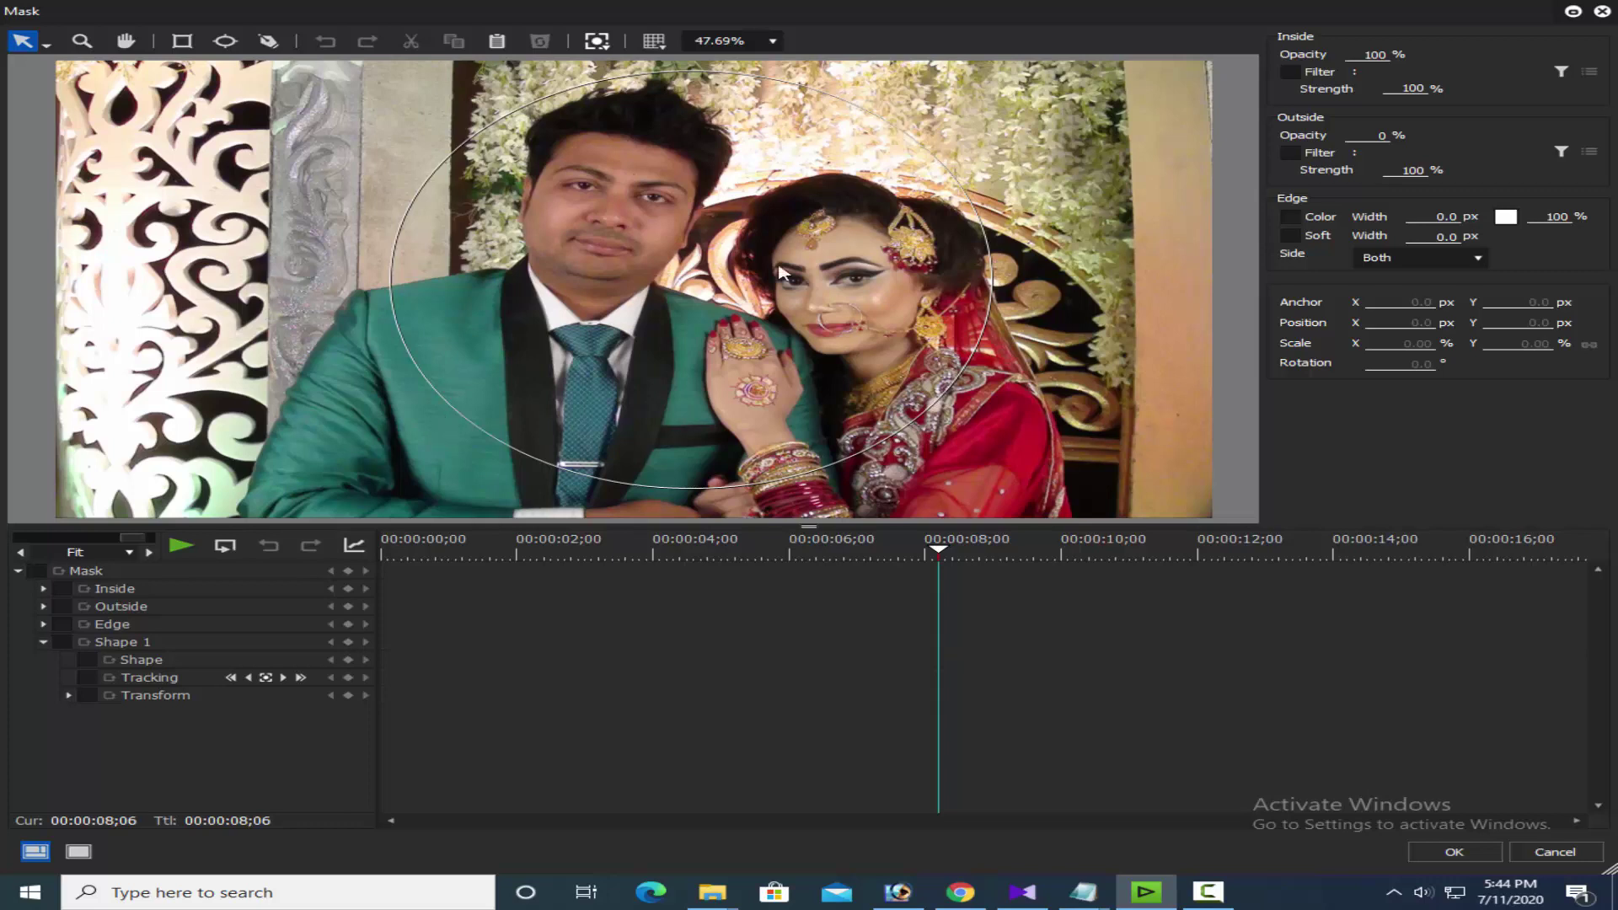
{"action": "left_click", "coordinate": [1379, 136]}
{"action": "double_click", "coordinate": [1380, 136]}
{"action": "left_click", "coordinate": [1455, 854]}
{"action": "double_click", "coordinate": [1473, 274]}
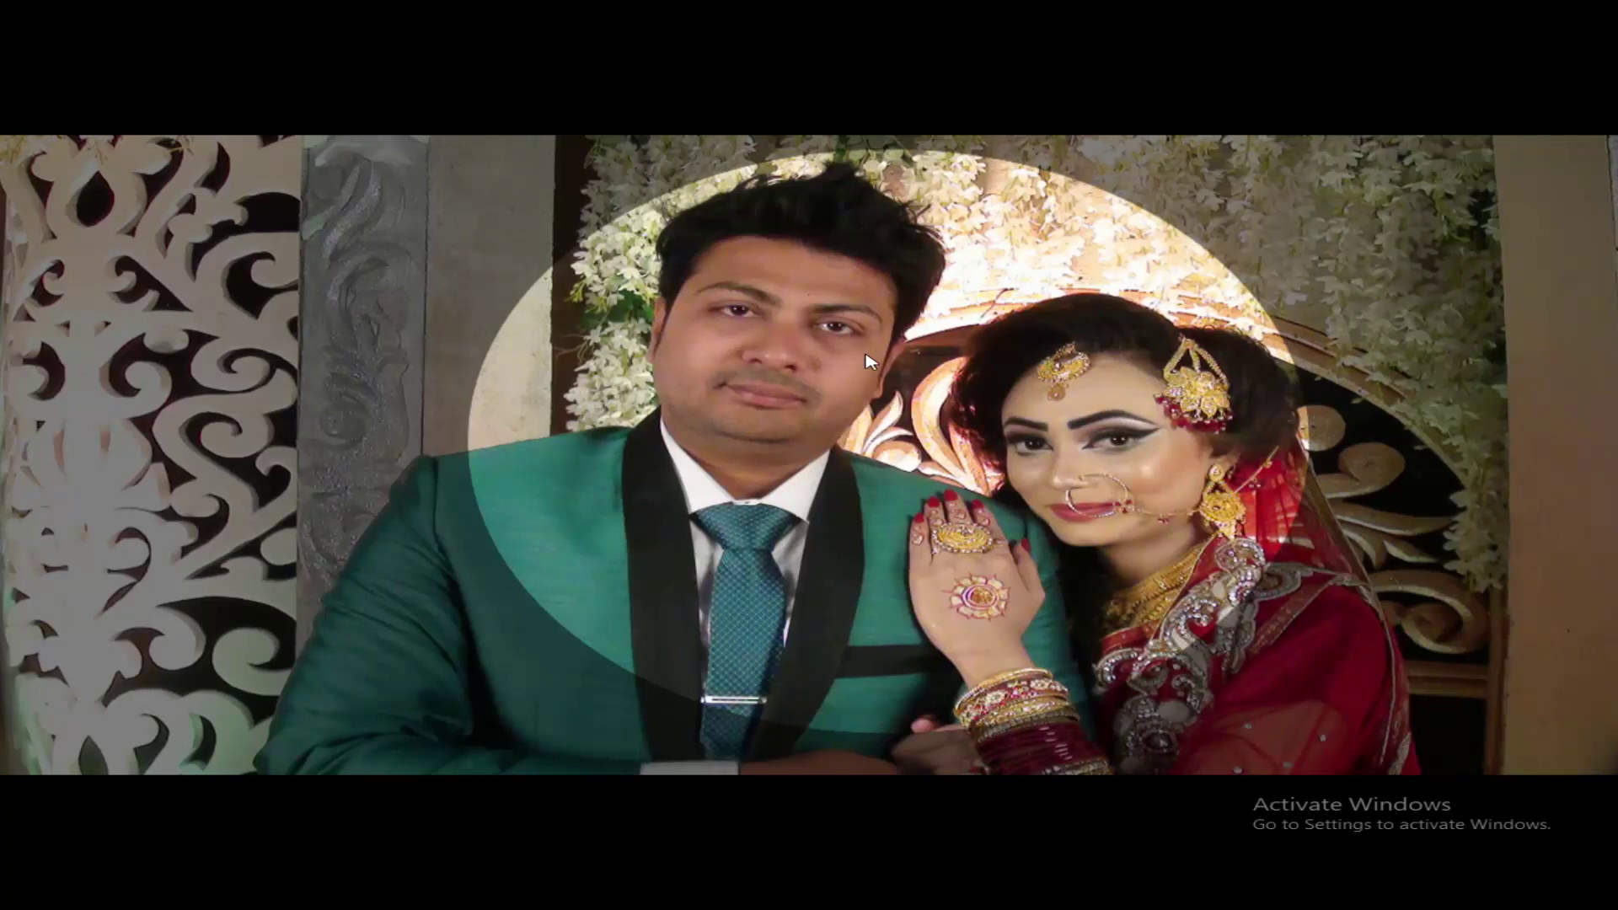
{"action": "key", "text": "Escape"}
- Open and cancel the Mask settings, and preview the dimmed surroundings of the ellipse full screen again
{"action": "double_click", "coordinate": [936, 186]}
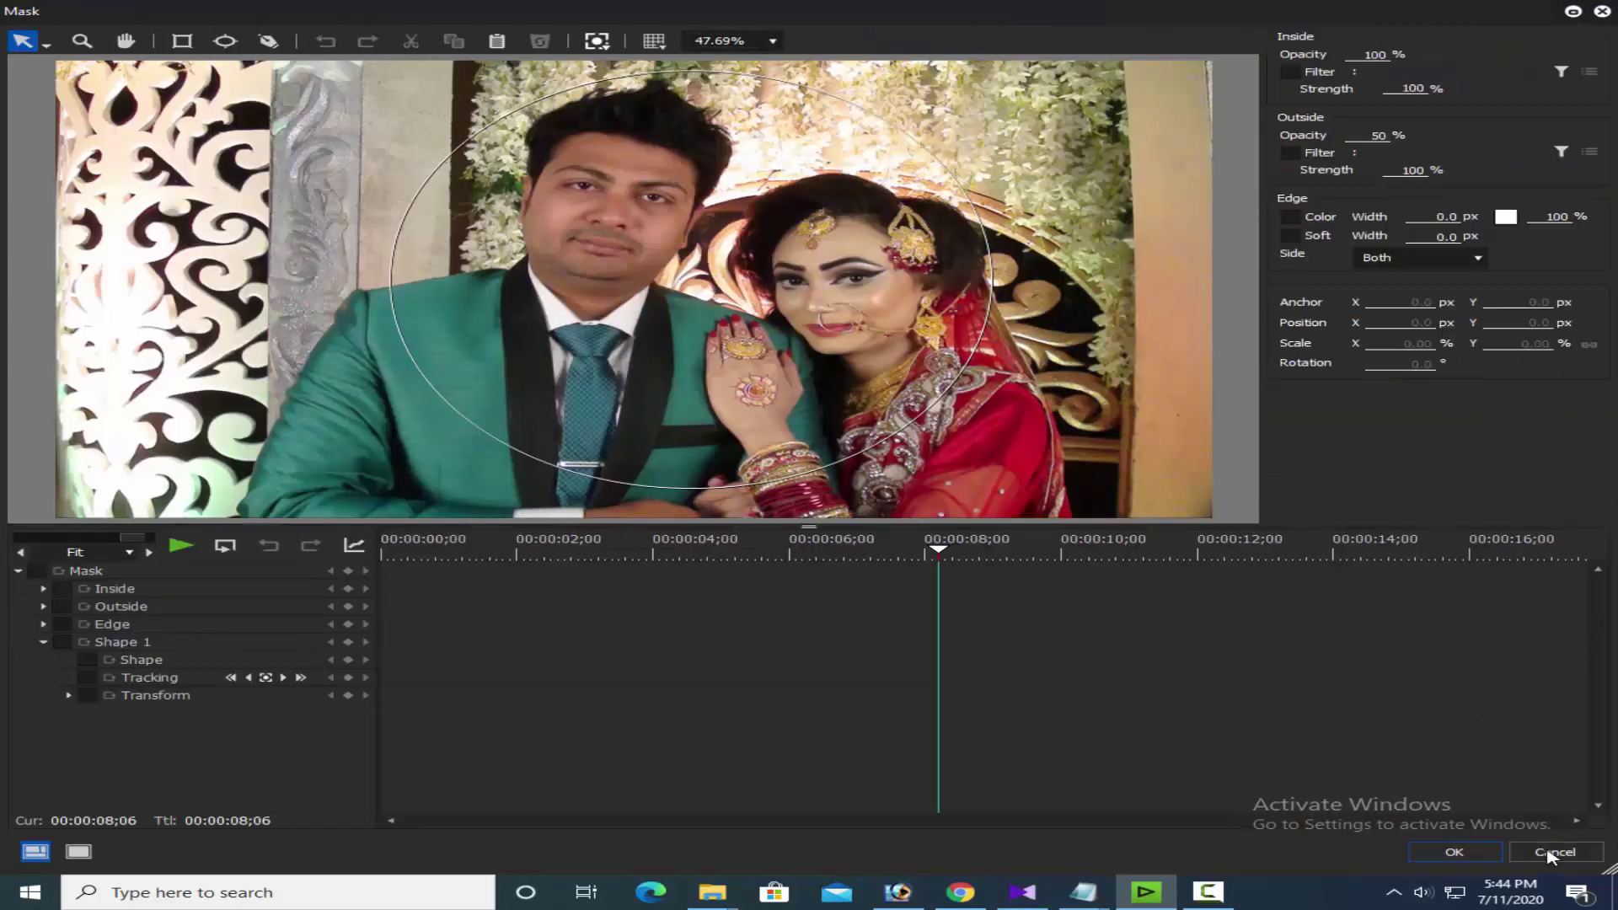
{"action": "left_click", "coordinate": [1552, 857]}
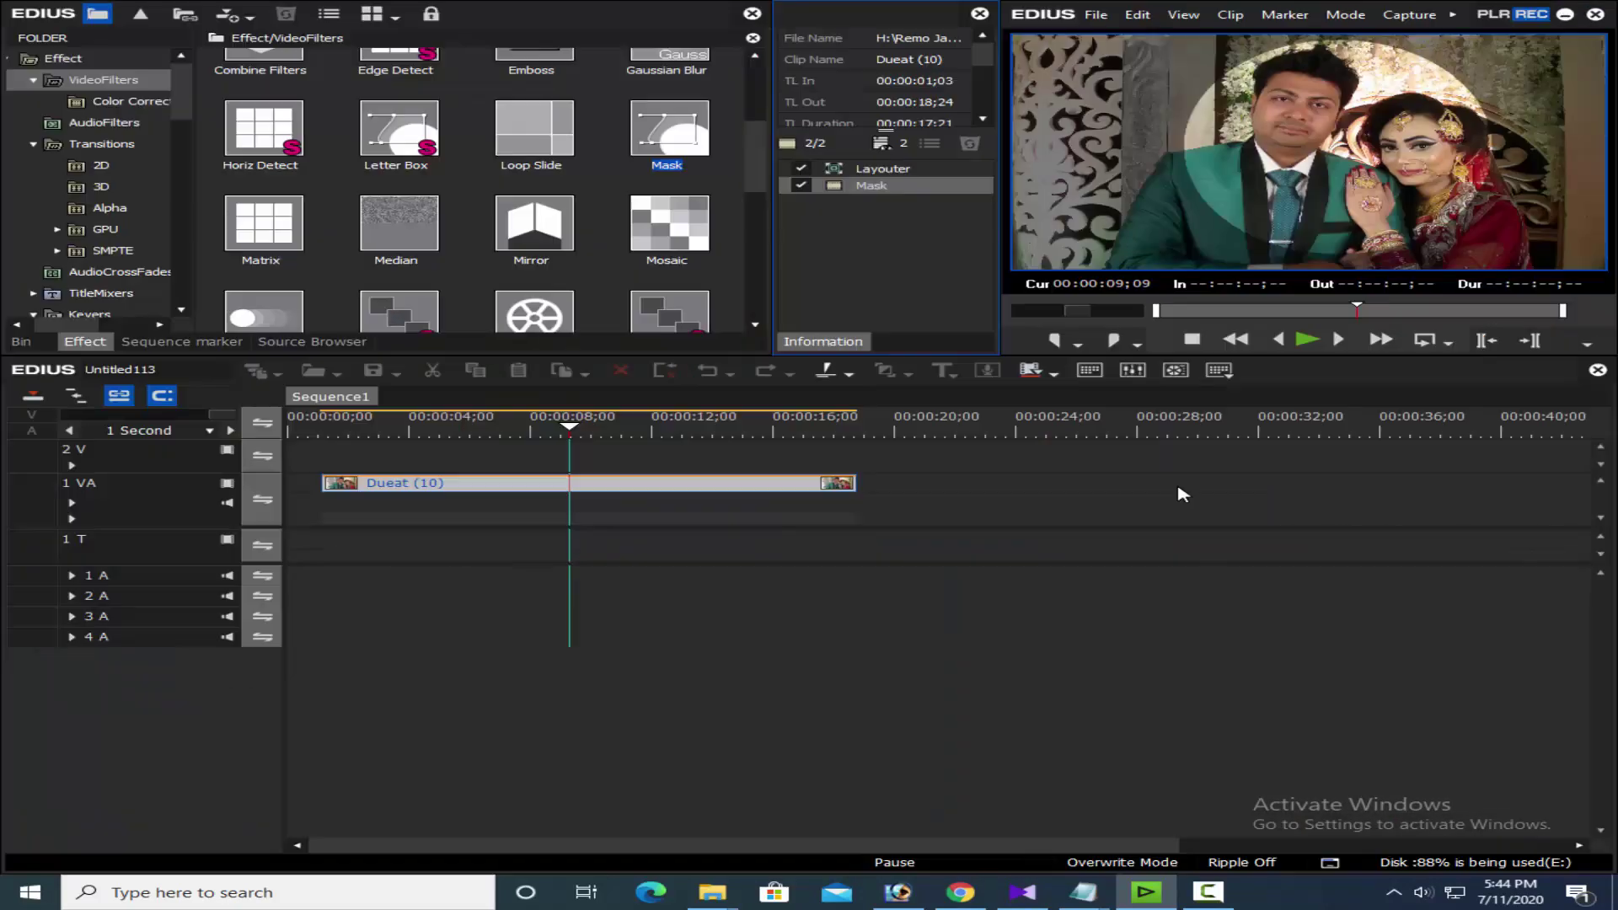
{"action": "double_click", "coordinate": [1302, 222]}
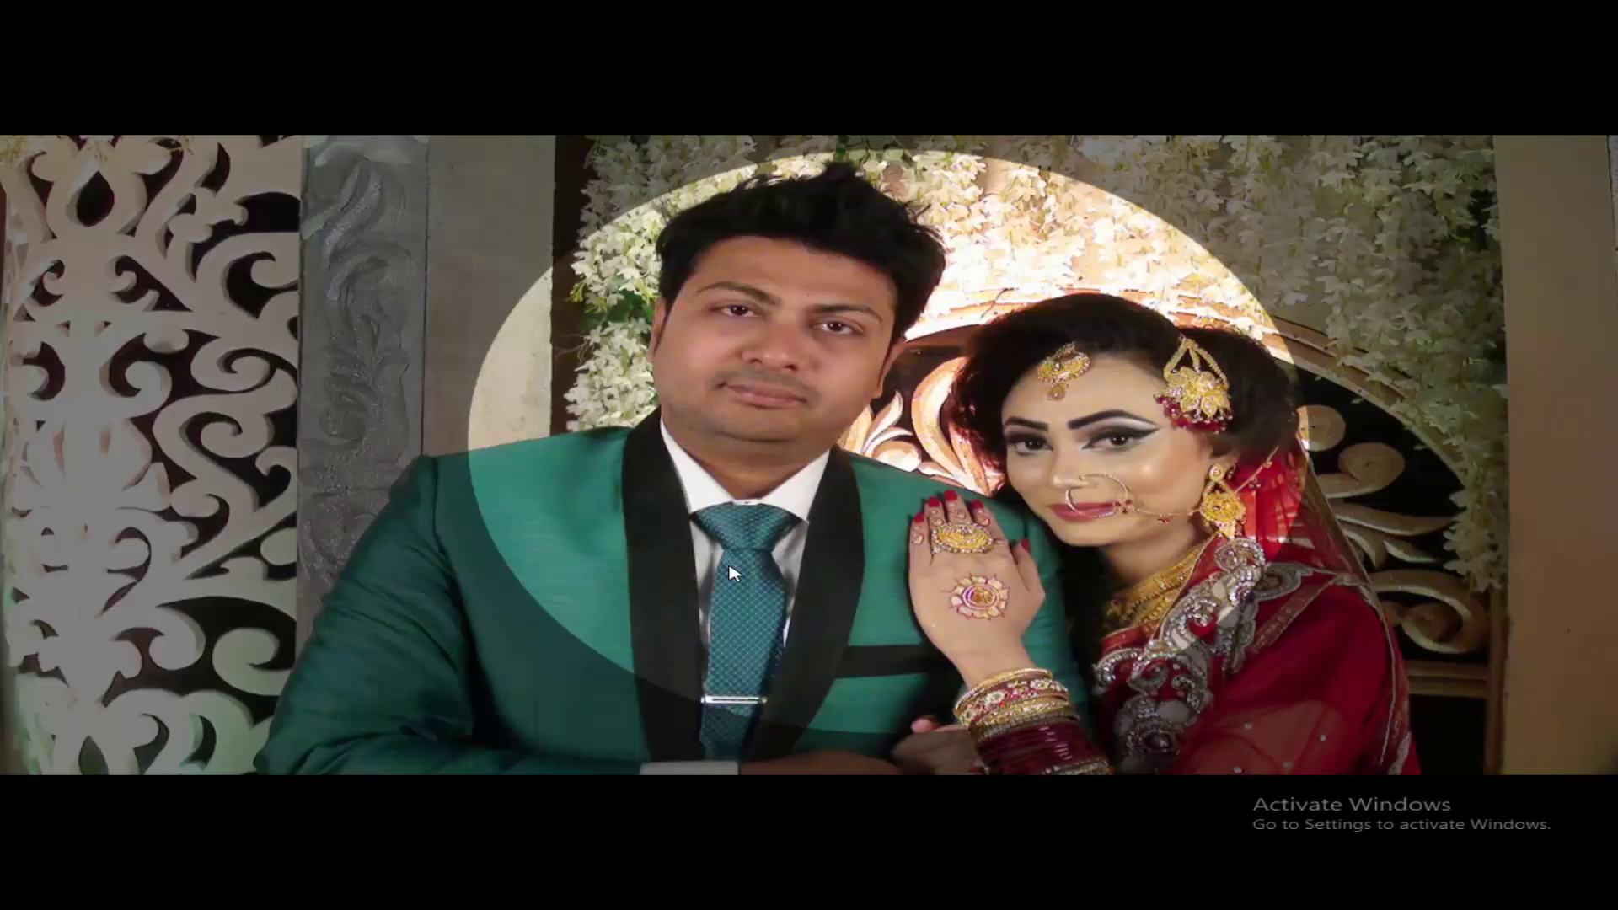
{"action": "key", "text": "Escape"}
- Enable the mask's edge color in black with a width of 5 px and preview the result
{"action": "double_click", "coordinate": [900, 185]}
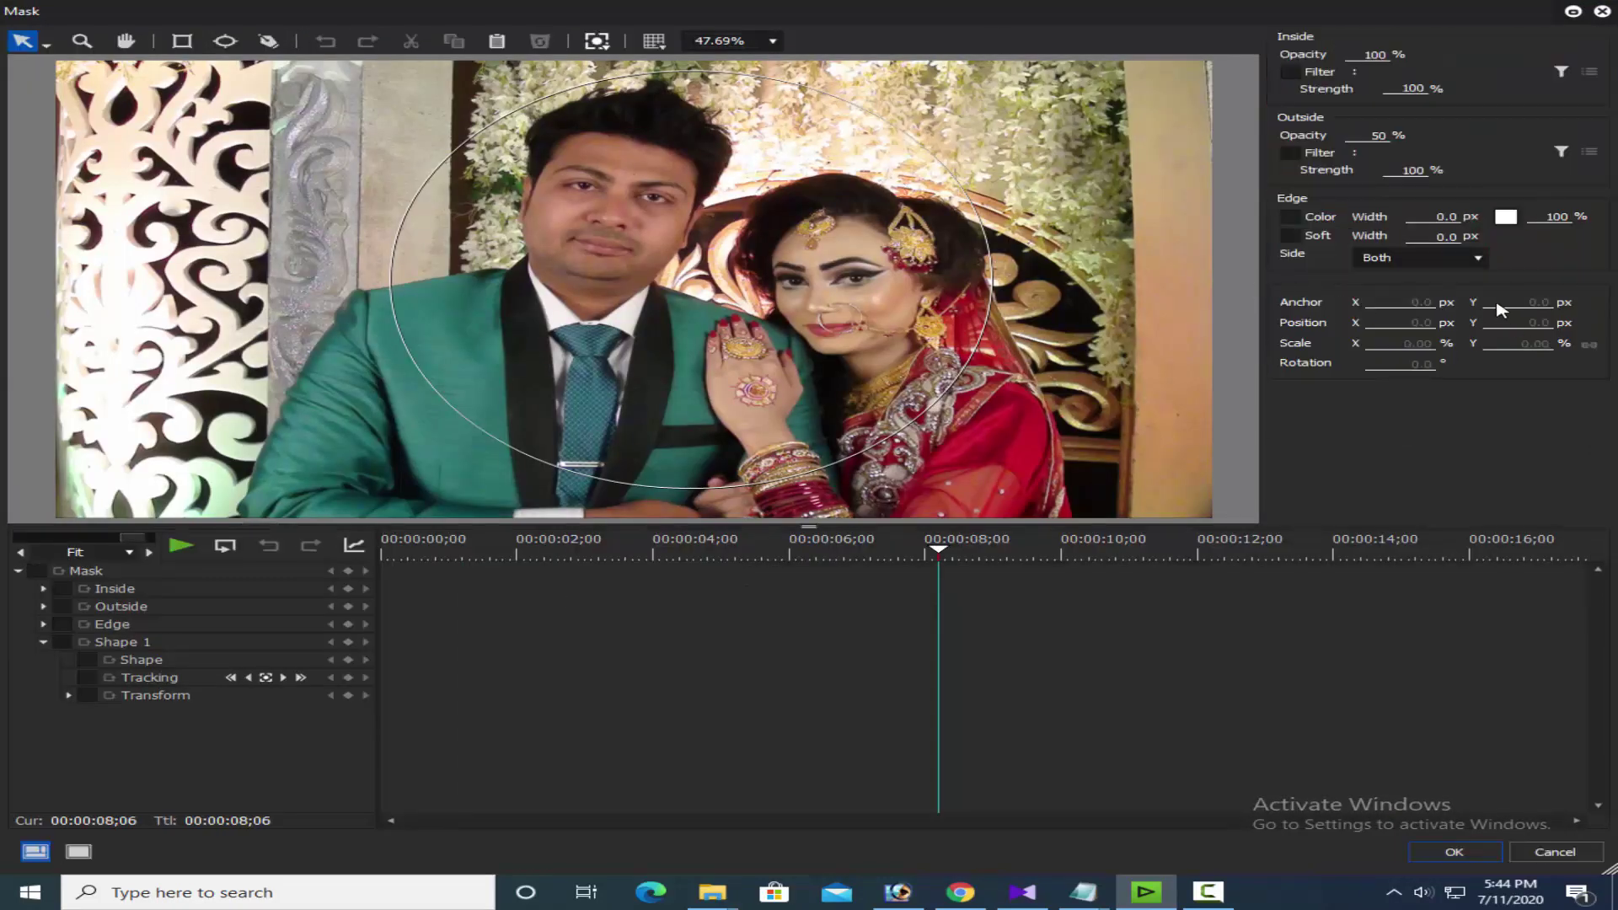
{"action": "left_click", "coordinate": [1311, 221]}
{"action": "left_click", "coordinate": [1437, 220]}
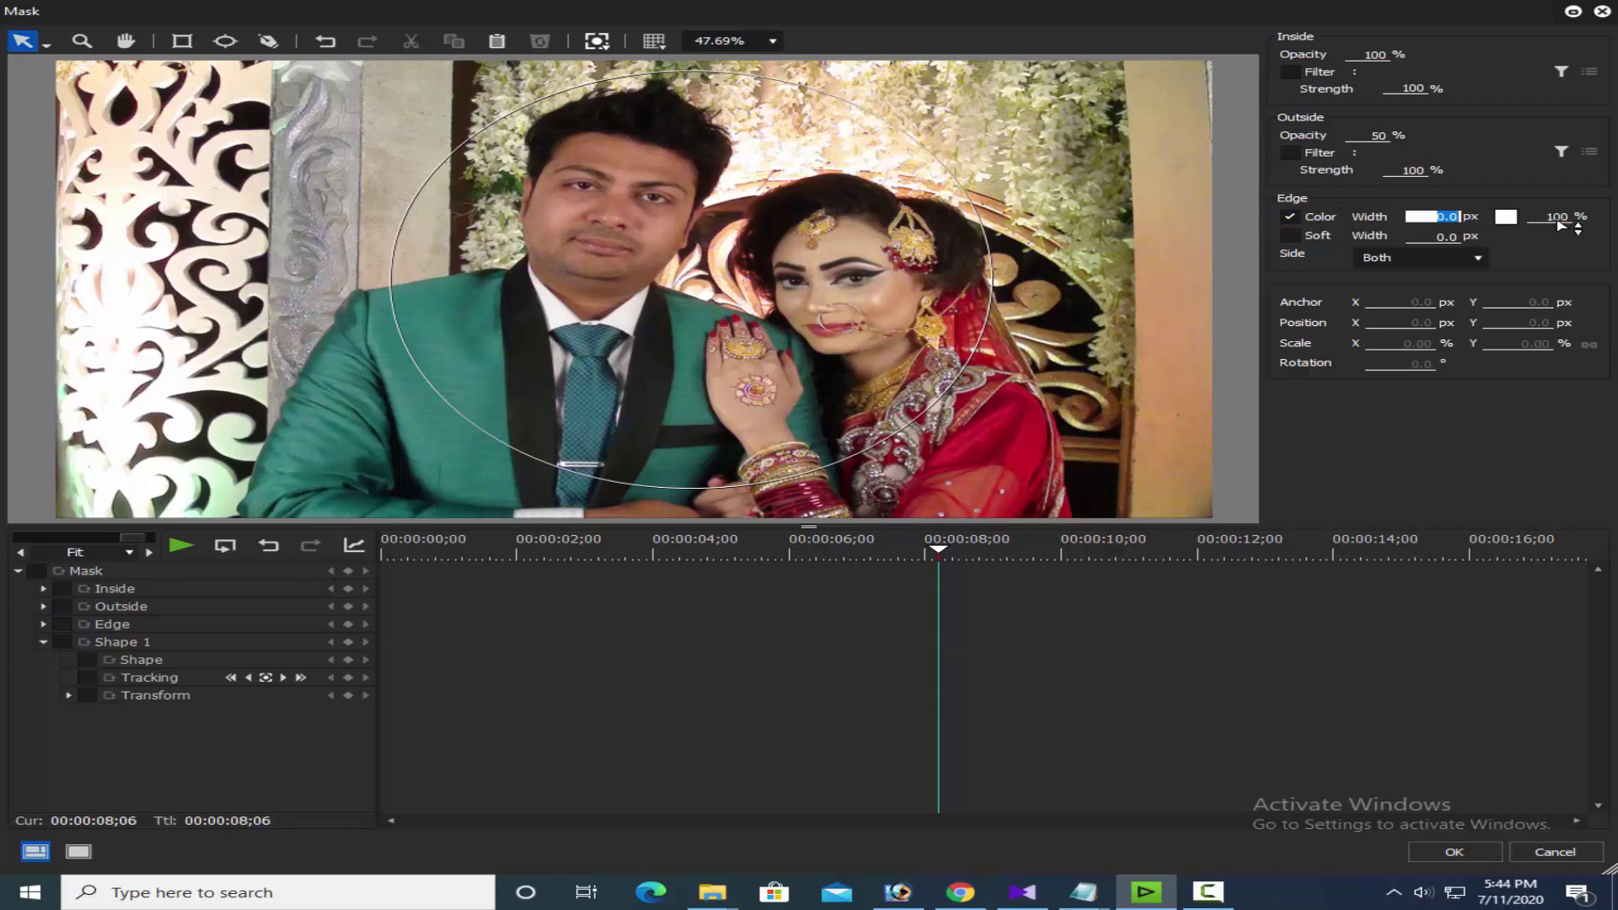
{"action": "left_click", "coordinate": [1505, 216]}
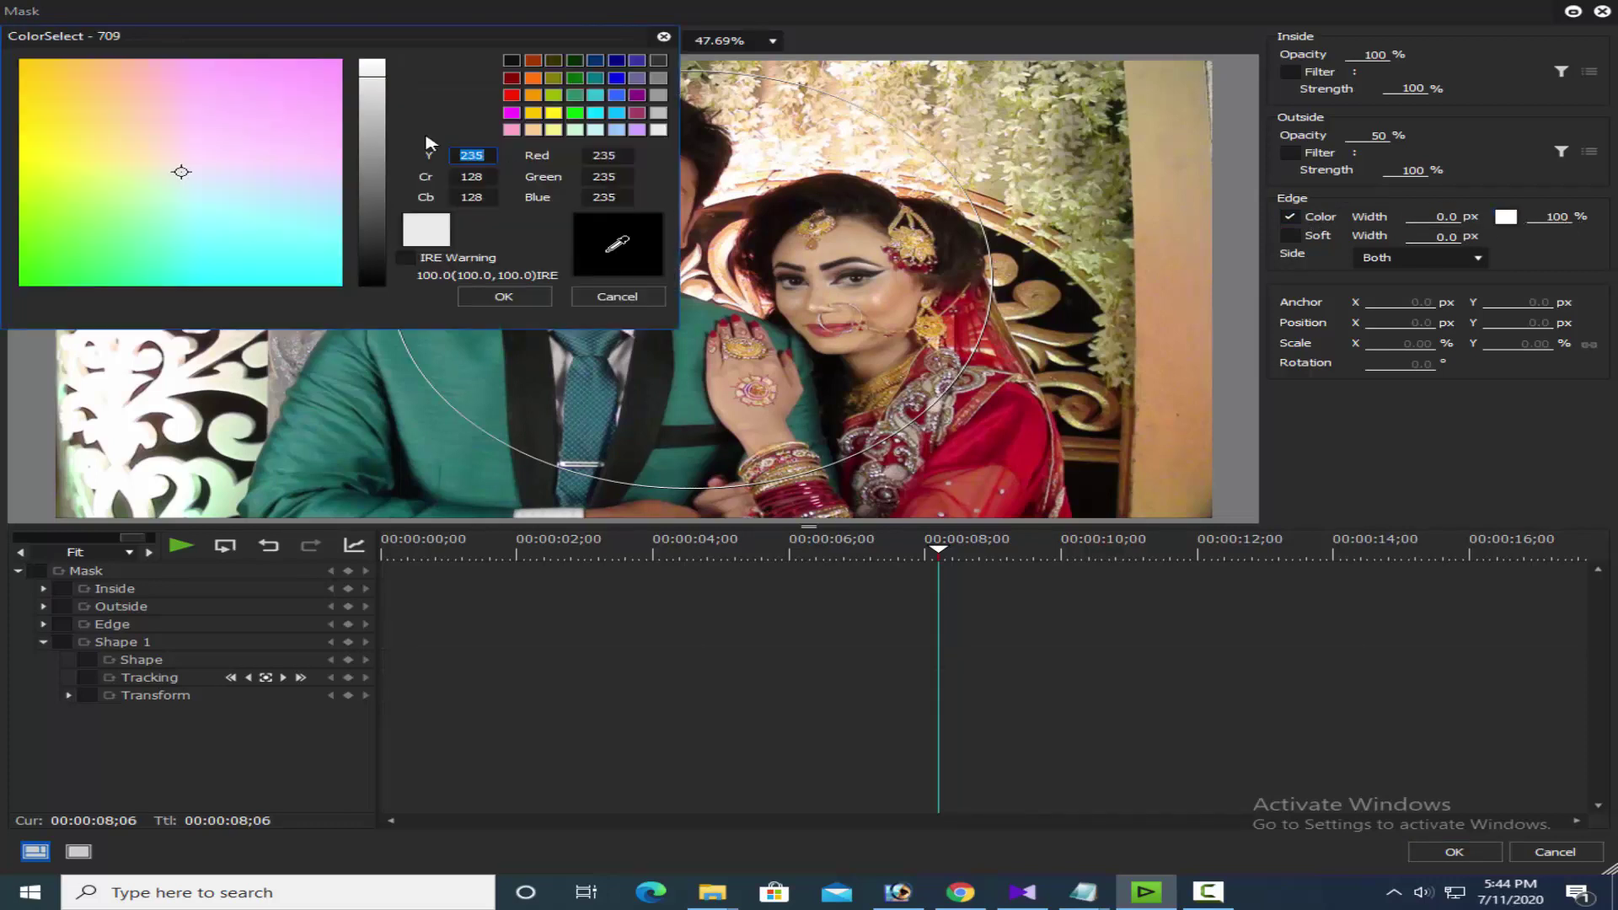
{"action": "left_click", "coordinate": [516, 63]}
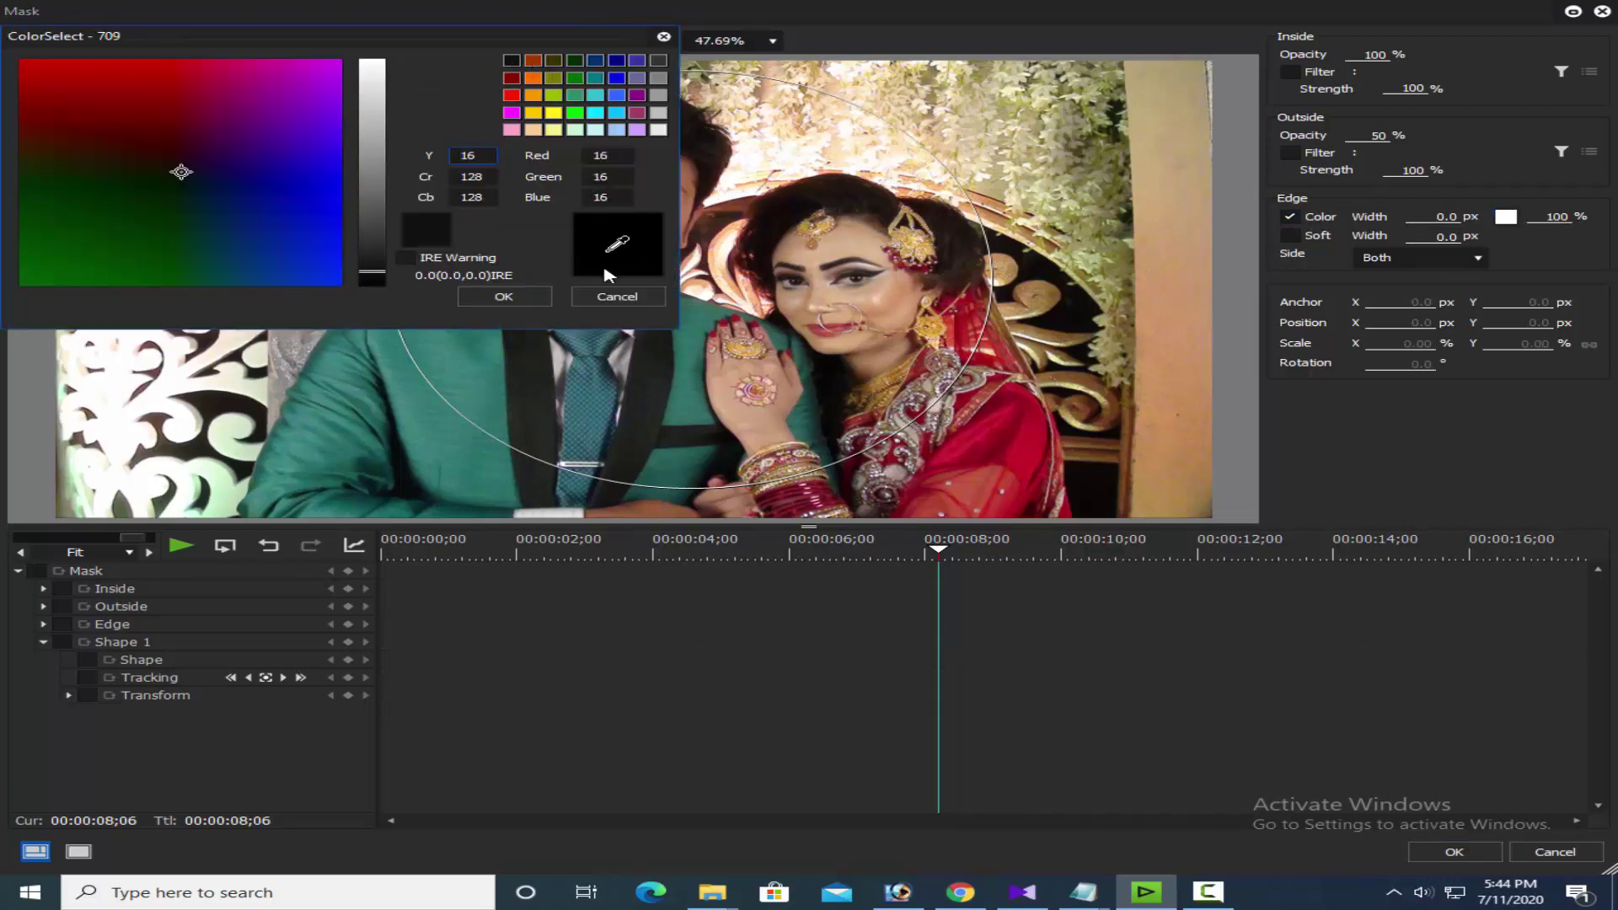
{"action": "left_click", "coordinate": [504, 297]}
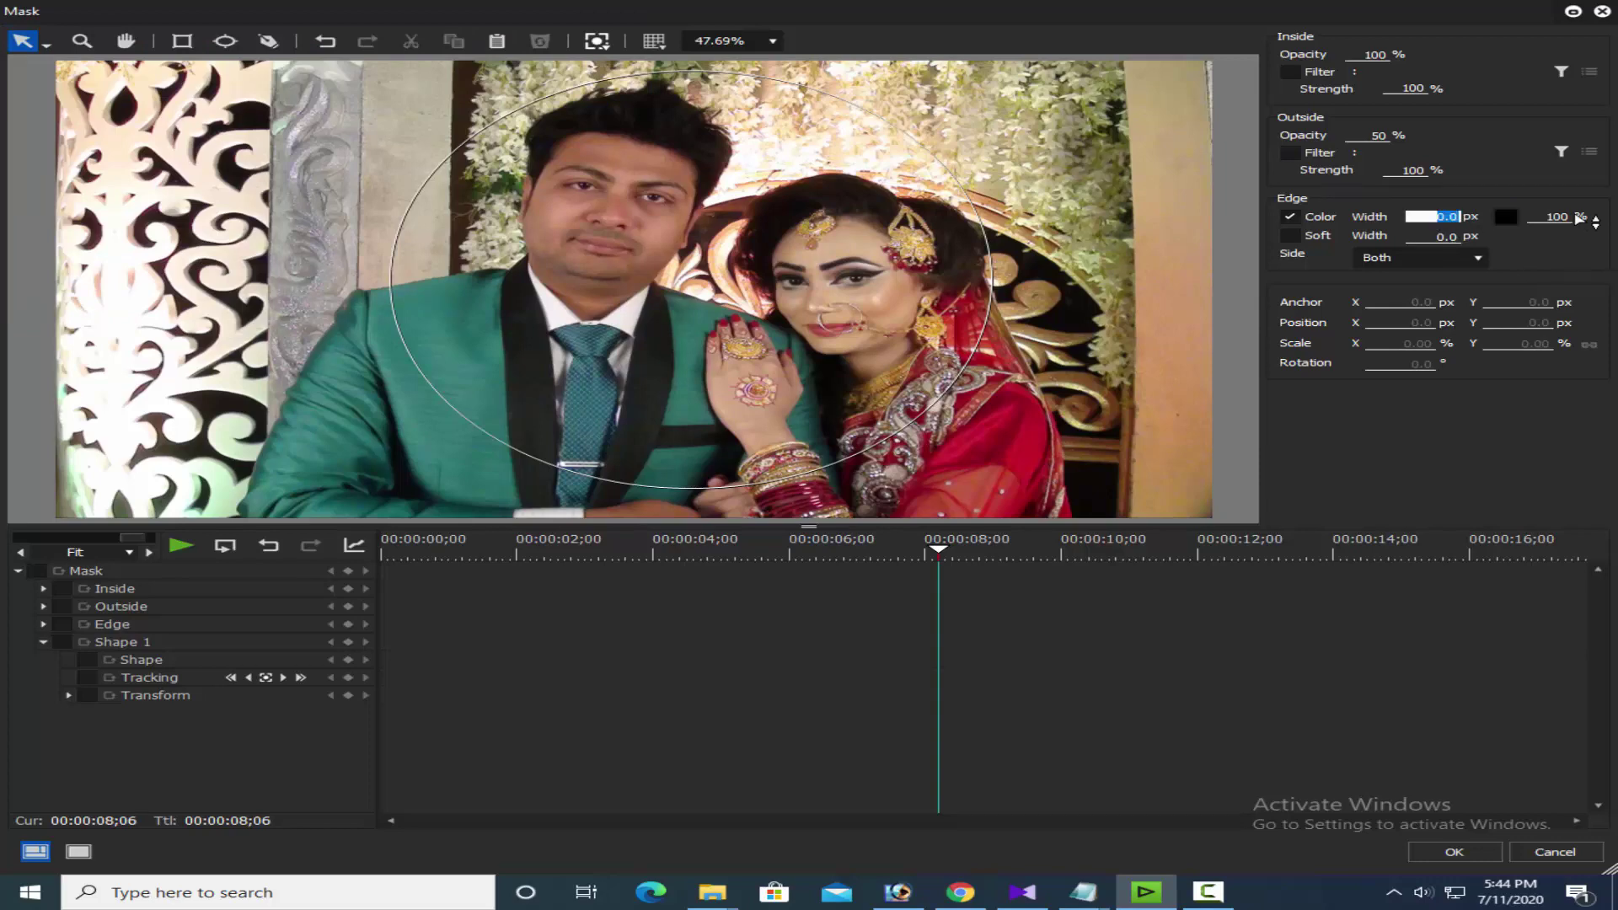
{"action": "type", "text": "5"}
{"action": "left_click", "coordinate": [1467, 852]}
{"action": "double_click", "coordinate": [1281, 181]}
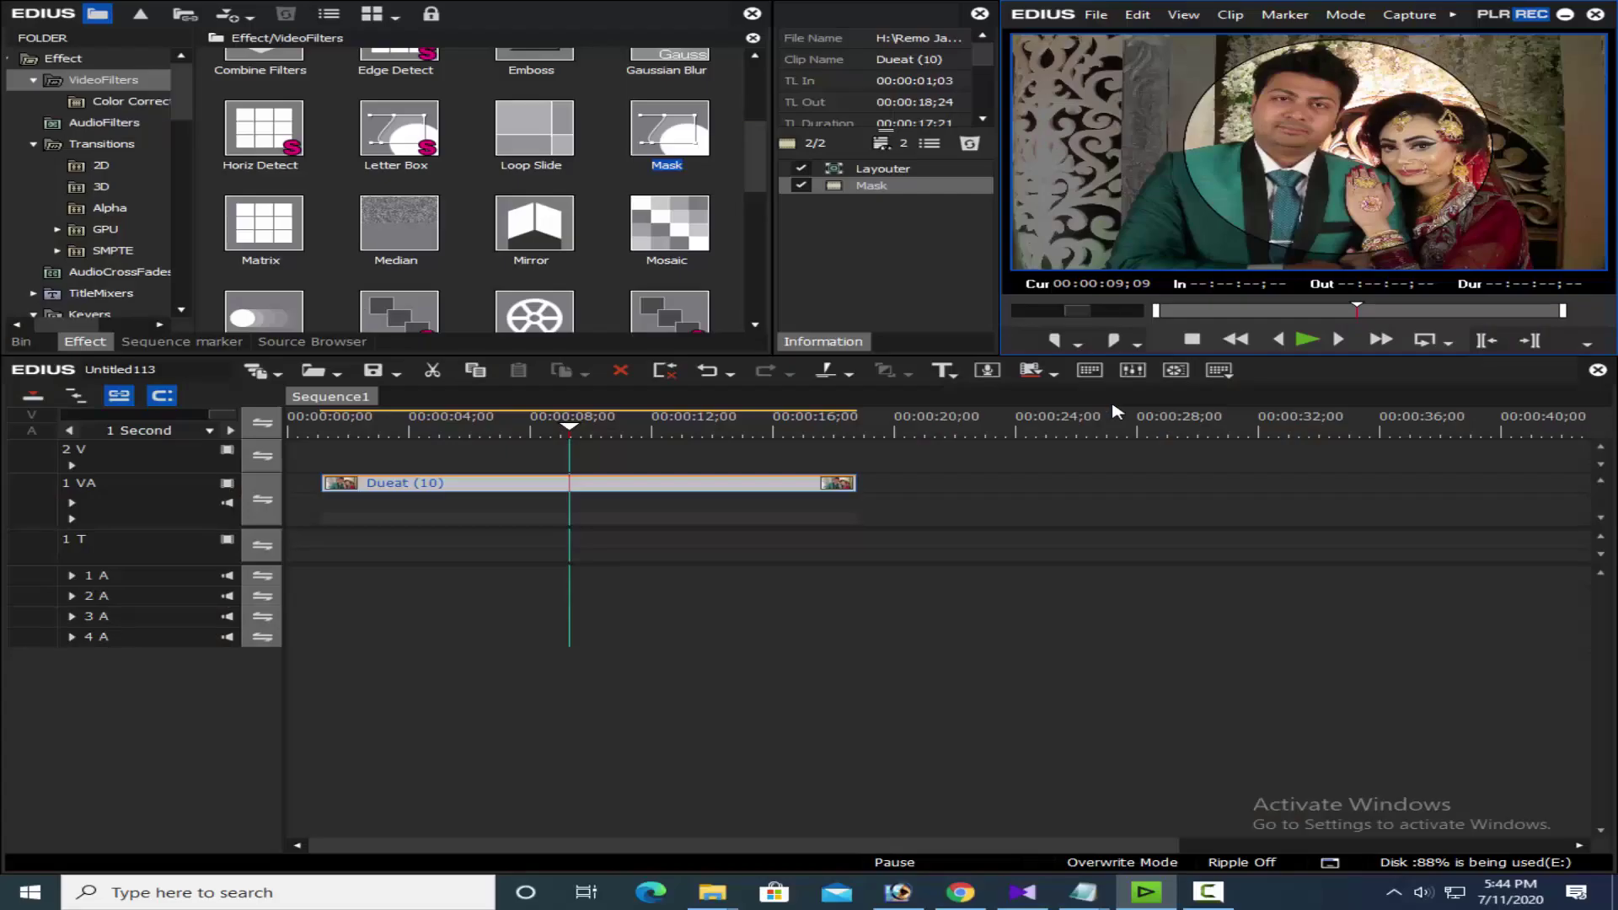
{"action": "key", "text": "Escape"}
- Set the mask's edge color width to 15 px and preview the thicker outline full screen
{"action": "double_click", "coordinate": [893, 186]}
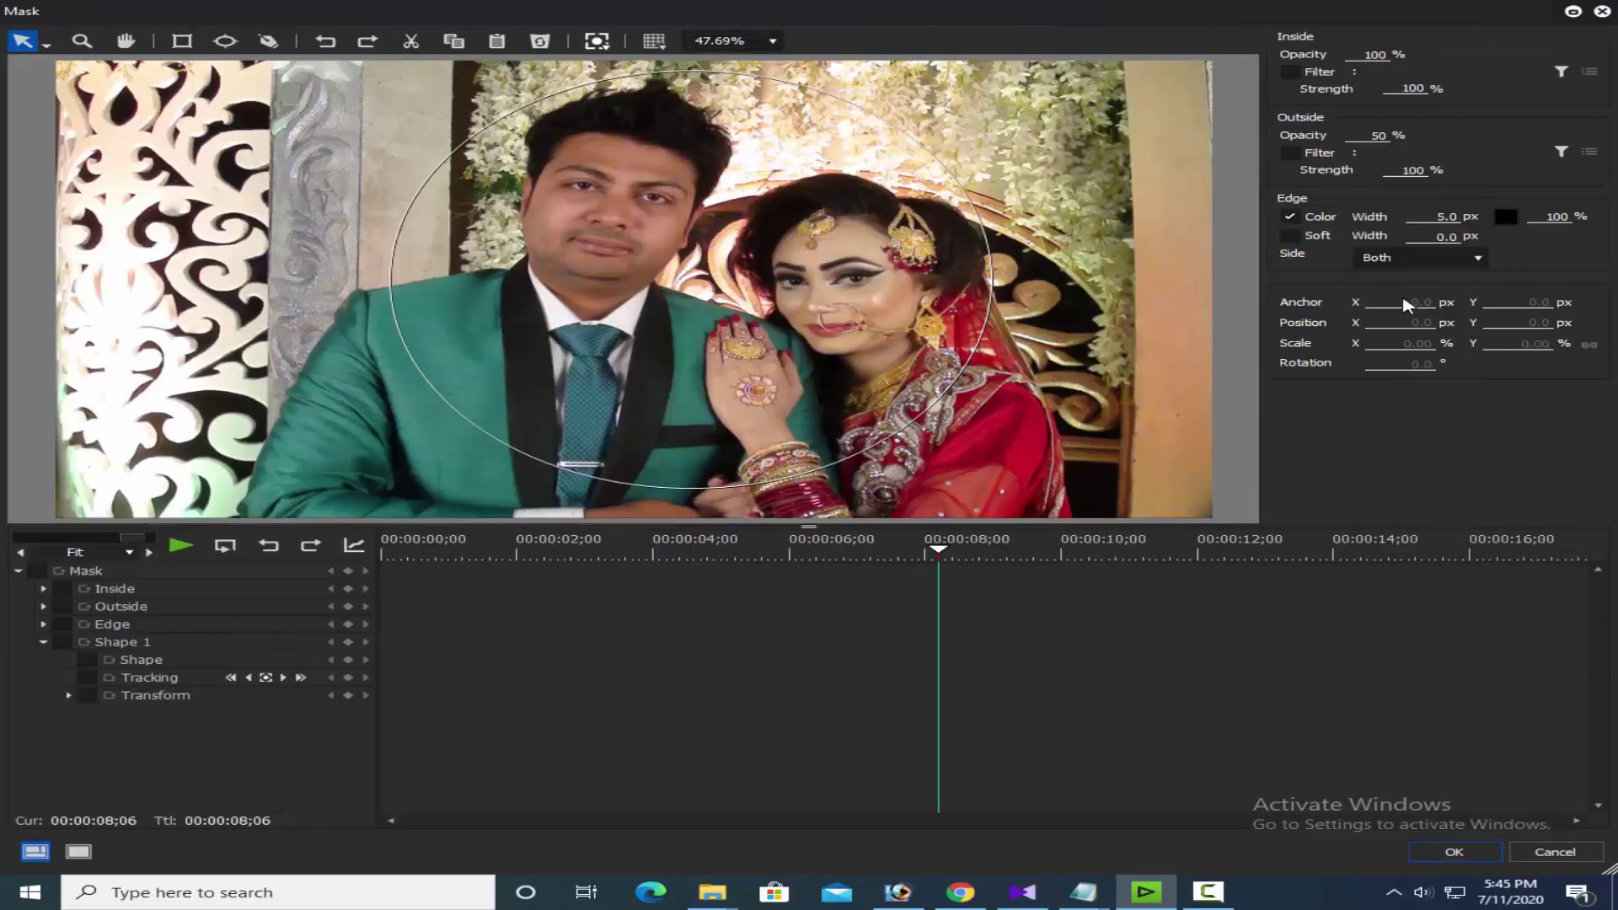
{"action": "left_click", "coordinate": [1442, 216]}
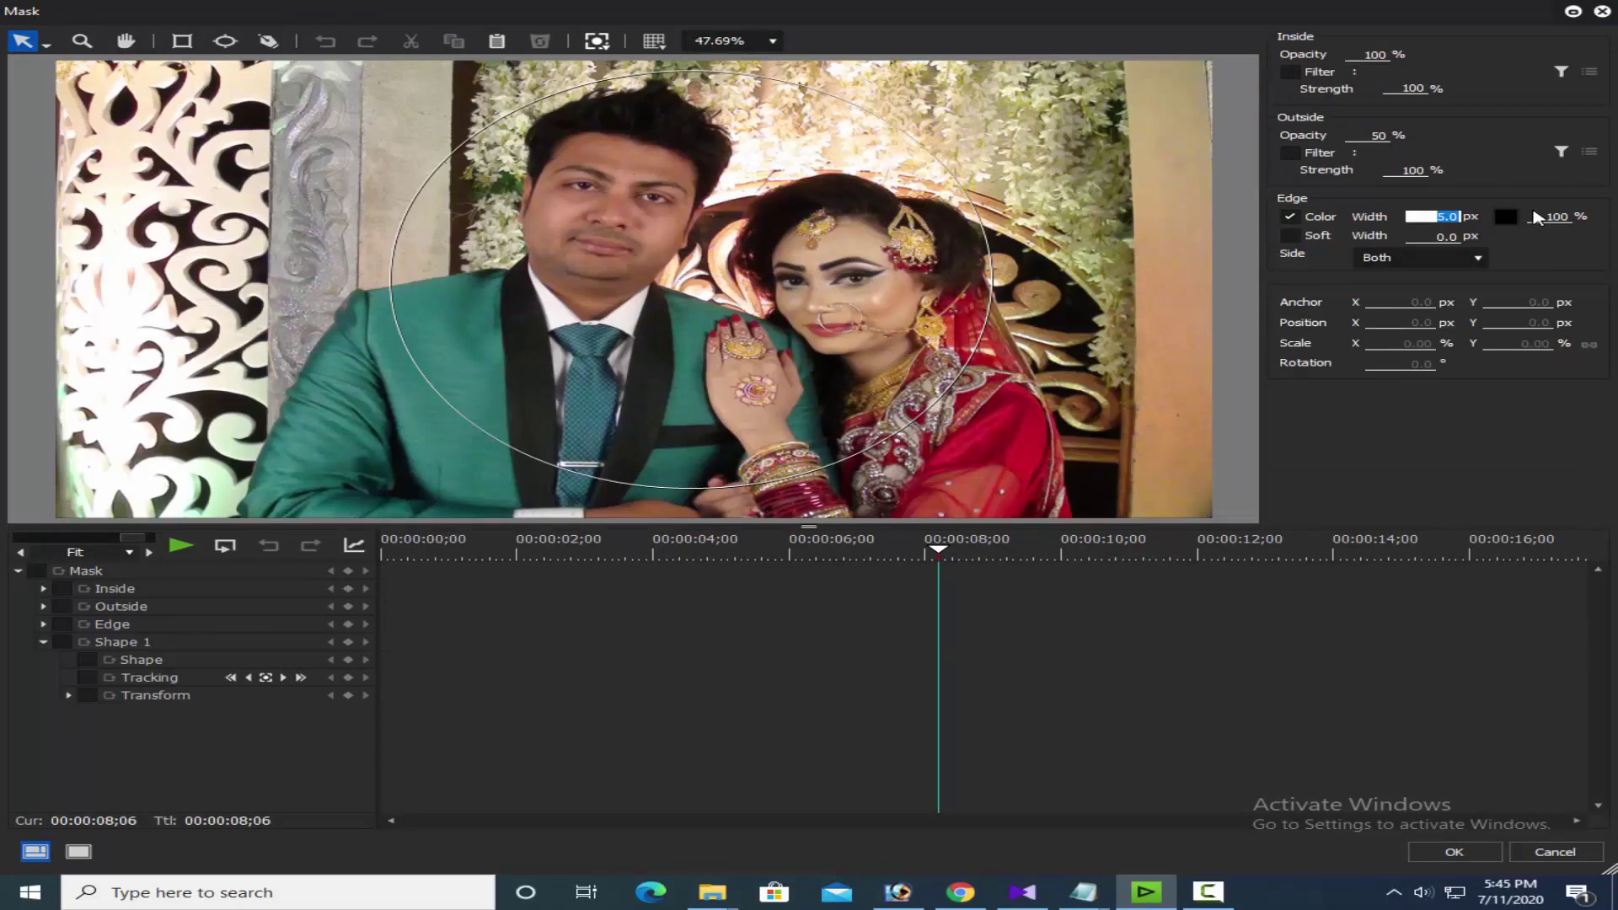
{"action": "type", "text": "15"}
{"action": "left_click", "coordinate": [1454, 851]}
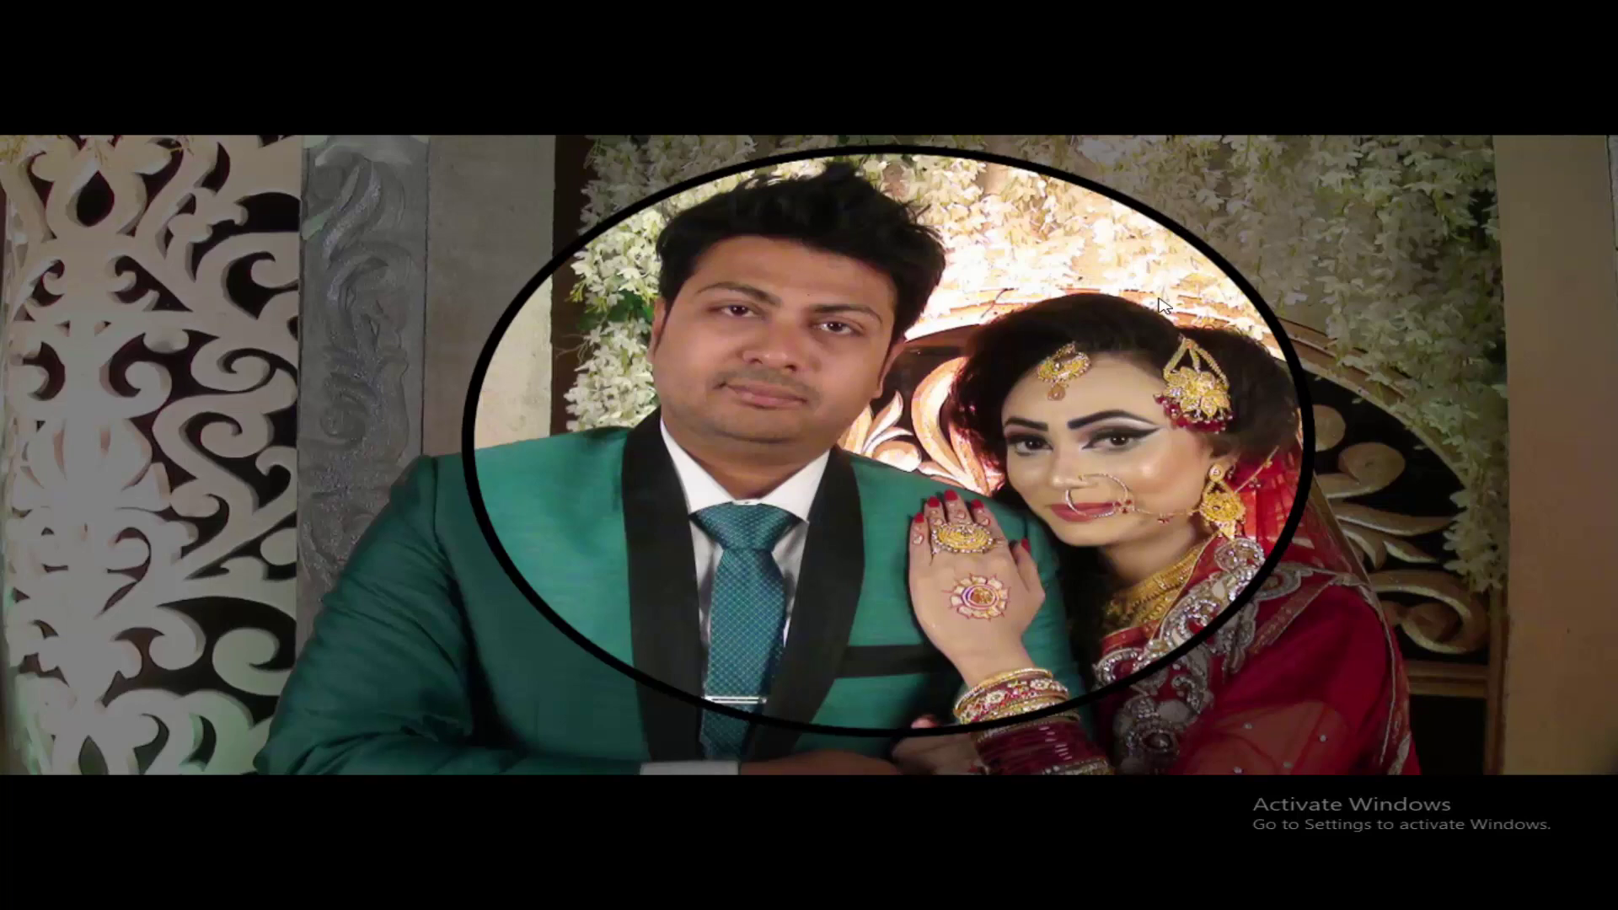
{"action": "key", "text": "Escape"}
- Enable the mask's soft edge with a width of 15 px and preview the result full screen
{"action": "double_click", "coordinate": [878, 187]}
{"action": "double_click", "coordinate": [877, 186]}
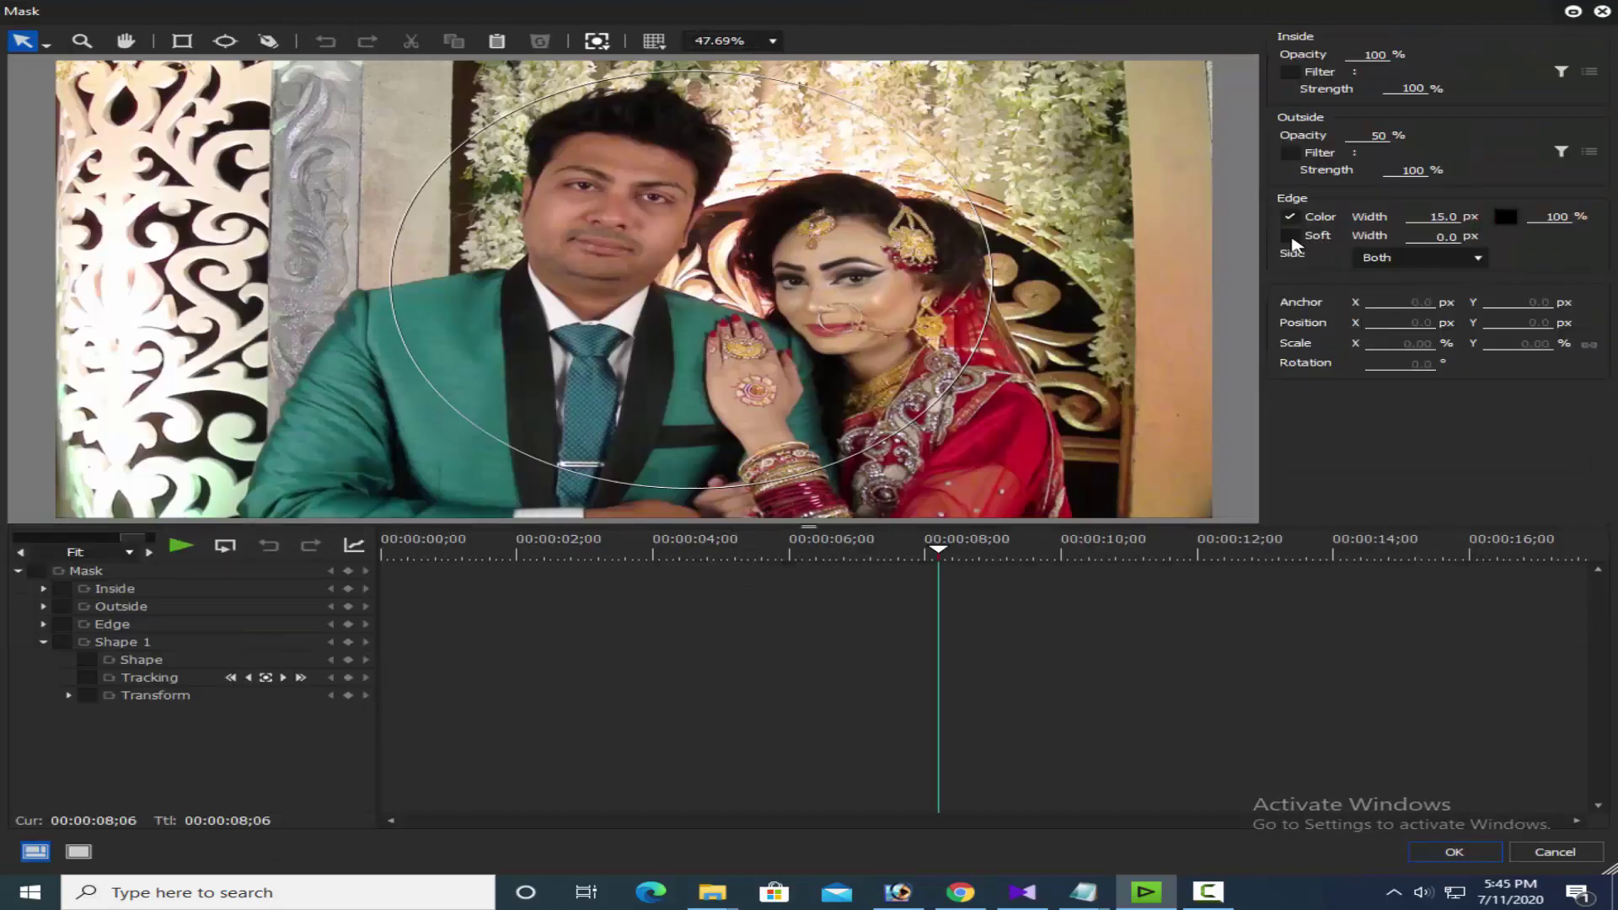
{"action": "left_click", "coordinate": [1290, 236]}
{"action": "left_click", "coordinate": [1430, 239]}
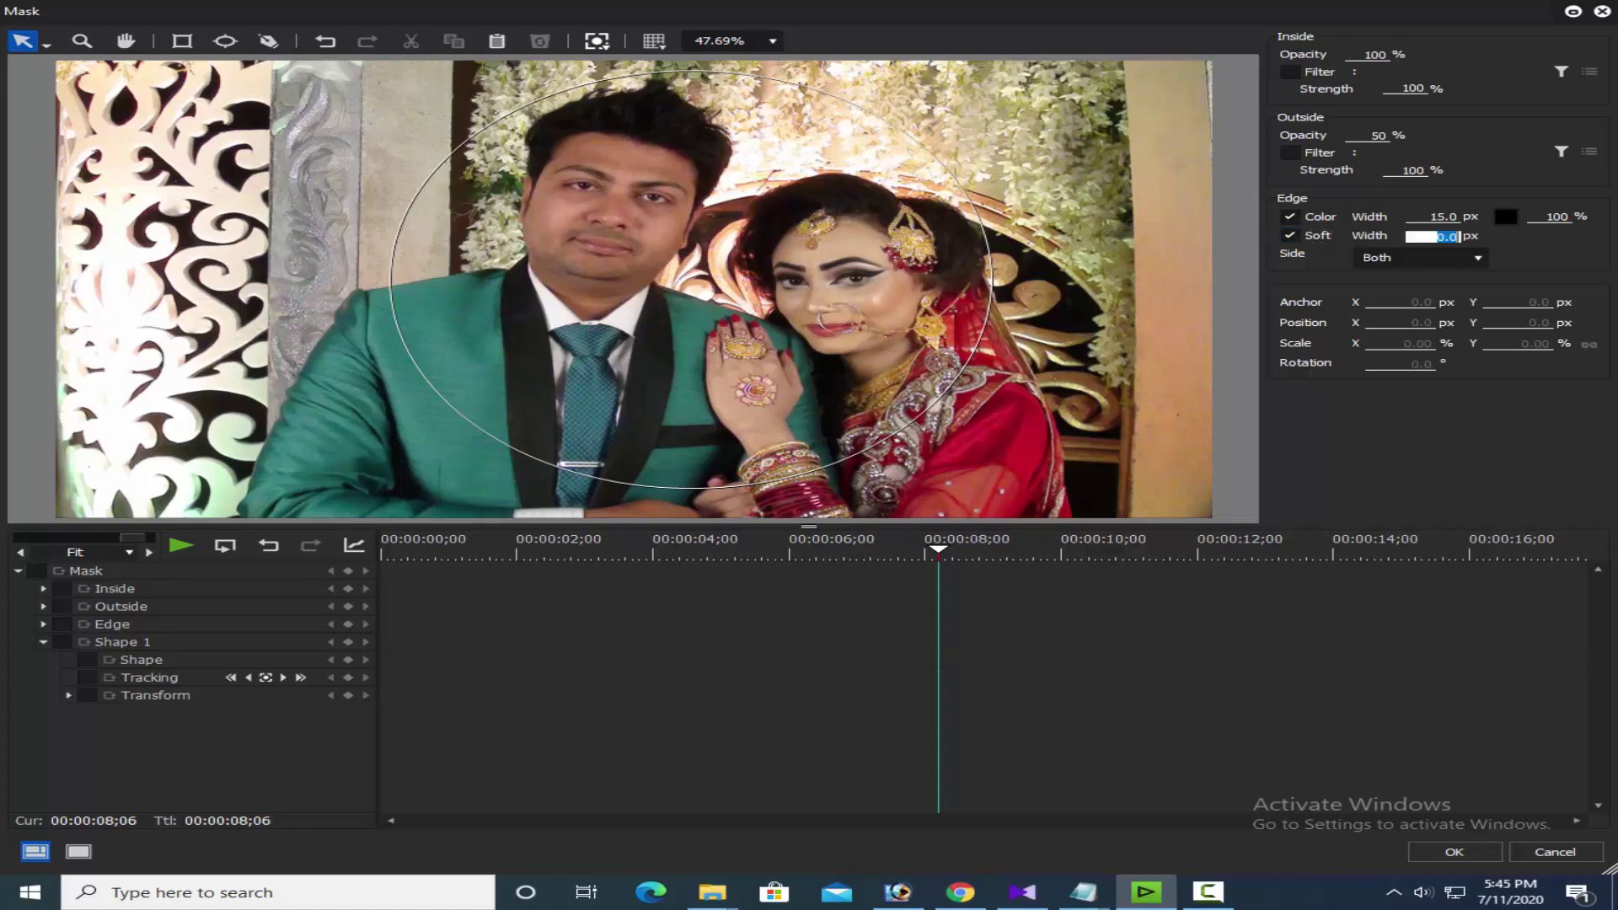
{"action": "type", "text": "15"}
{"action": "left_click", "coordinate": [1450, 860]}
{"action": "double_click", "coordinate": [1245, 191]}
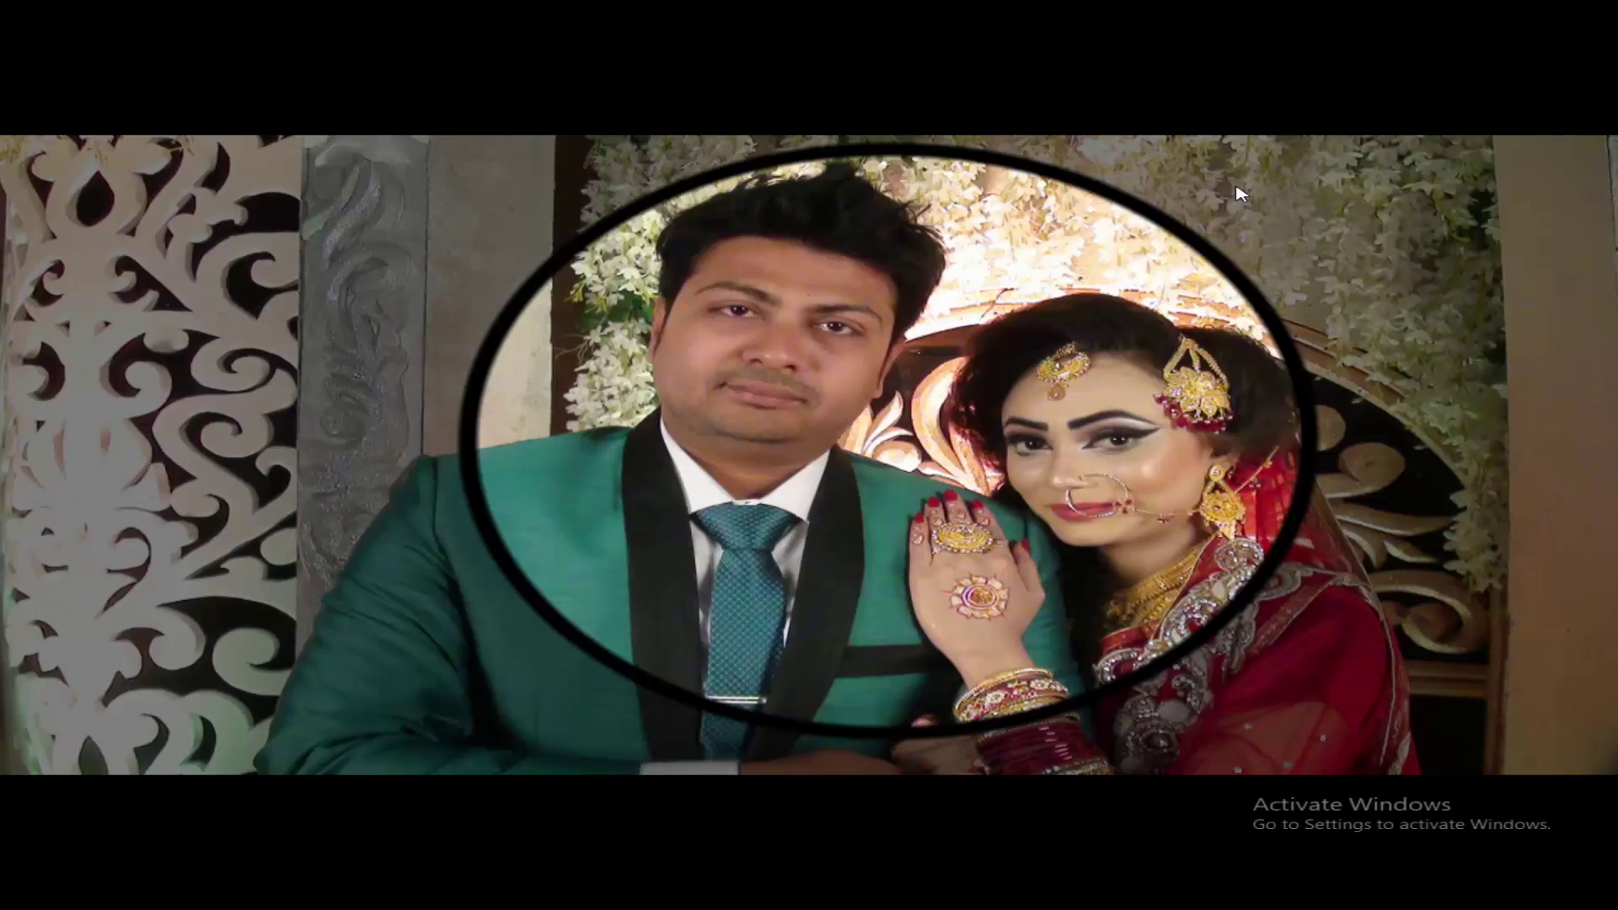
{"action": "double_click", "coordinate": [1026, 387]}
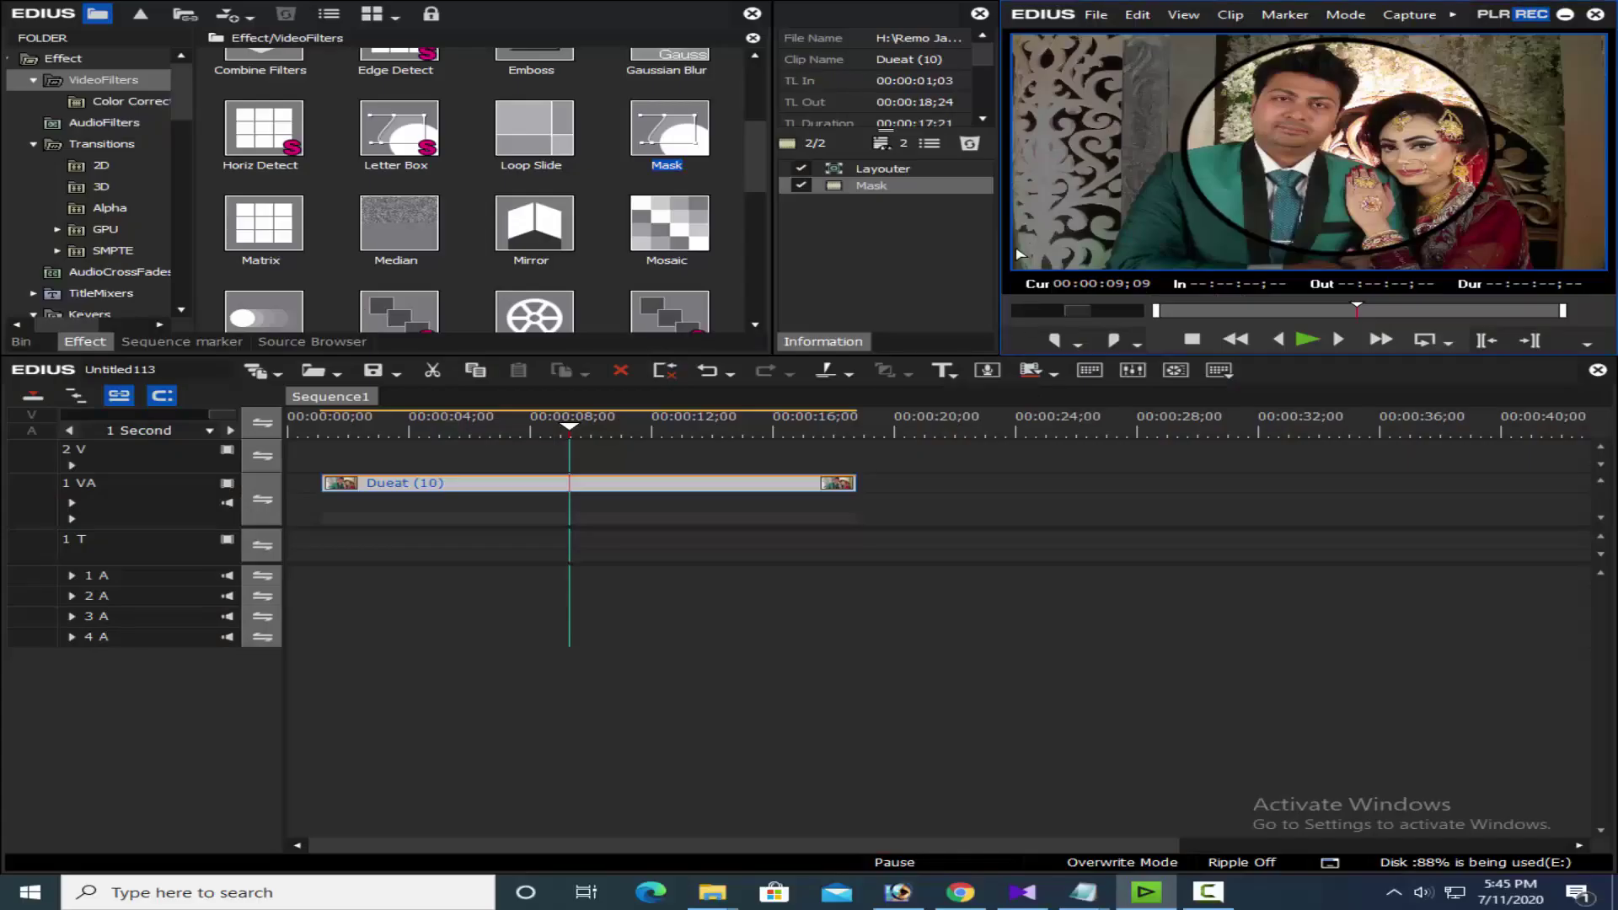
- Set the mask's edge color width to 10 px and soft width to 25 px, and preview the clip full screen
{"action": "double_click", "coordinate": [868, 185]}
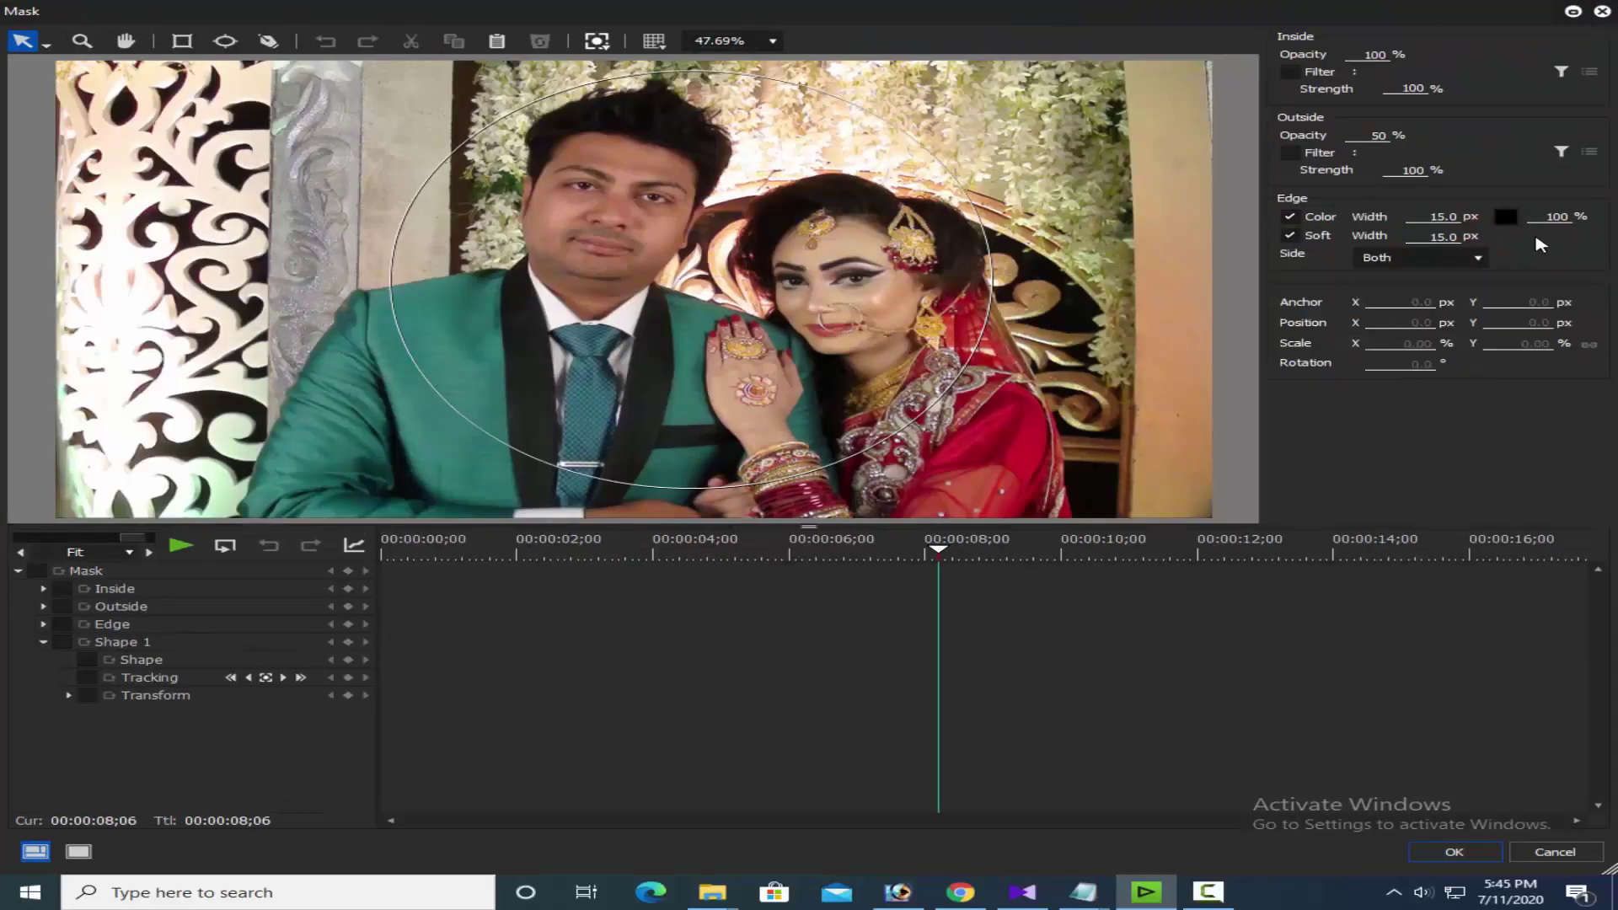
{"action": "left_click", "coordinate": [1458, 217]}
{"action": "type", "text": "10"}
{"action": "key", "text": "Tab"}
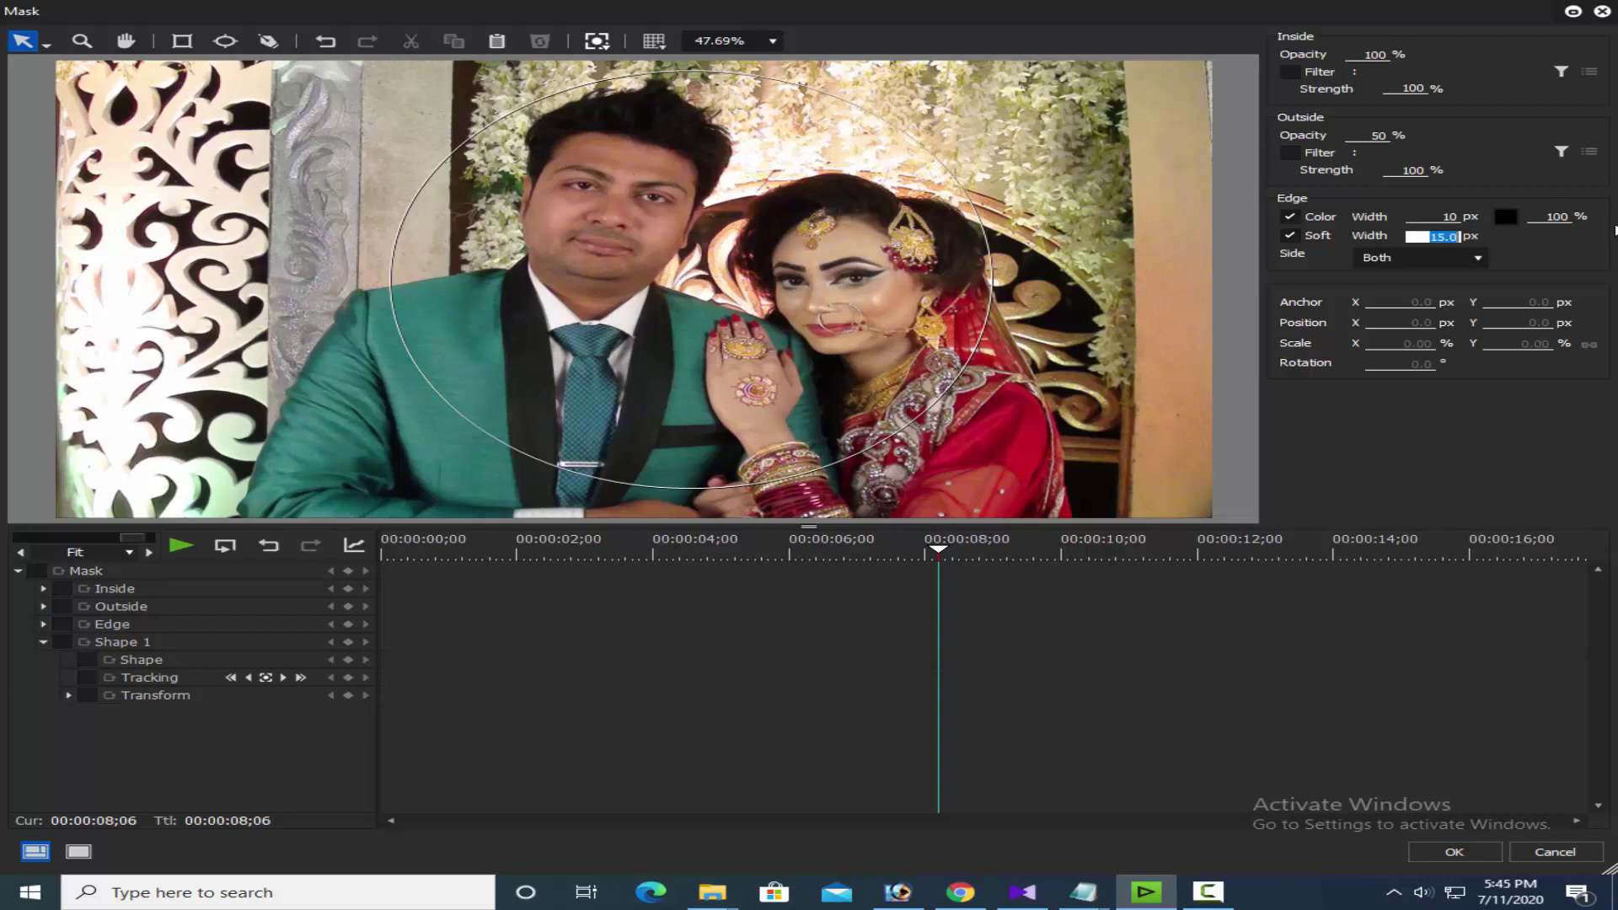
{"action": "type", "text": "25"}
{"action": "left_click", "coordinate": [1455, 852]}
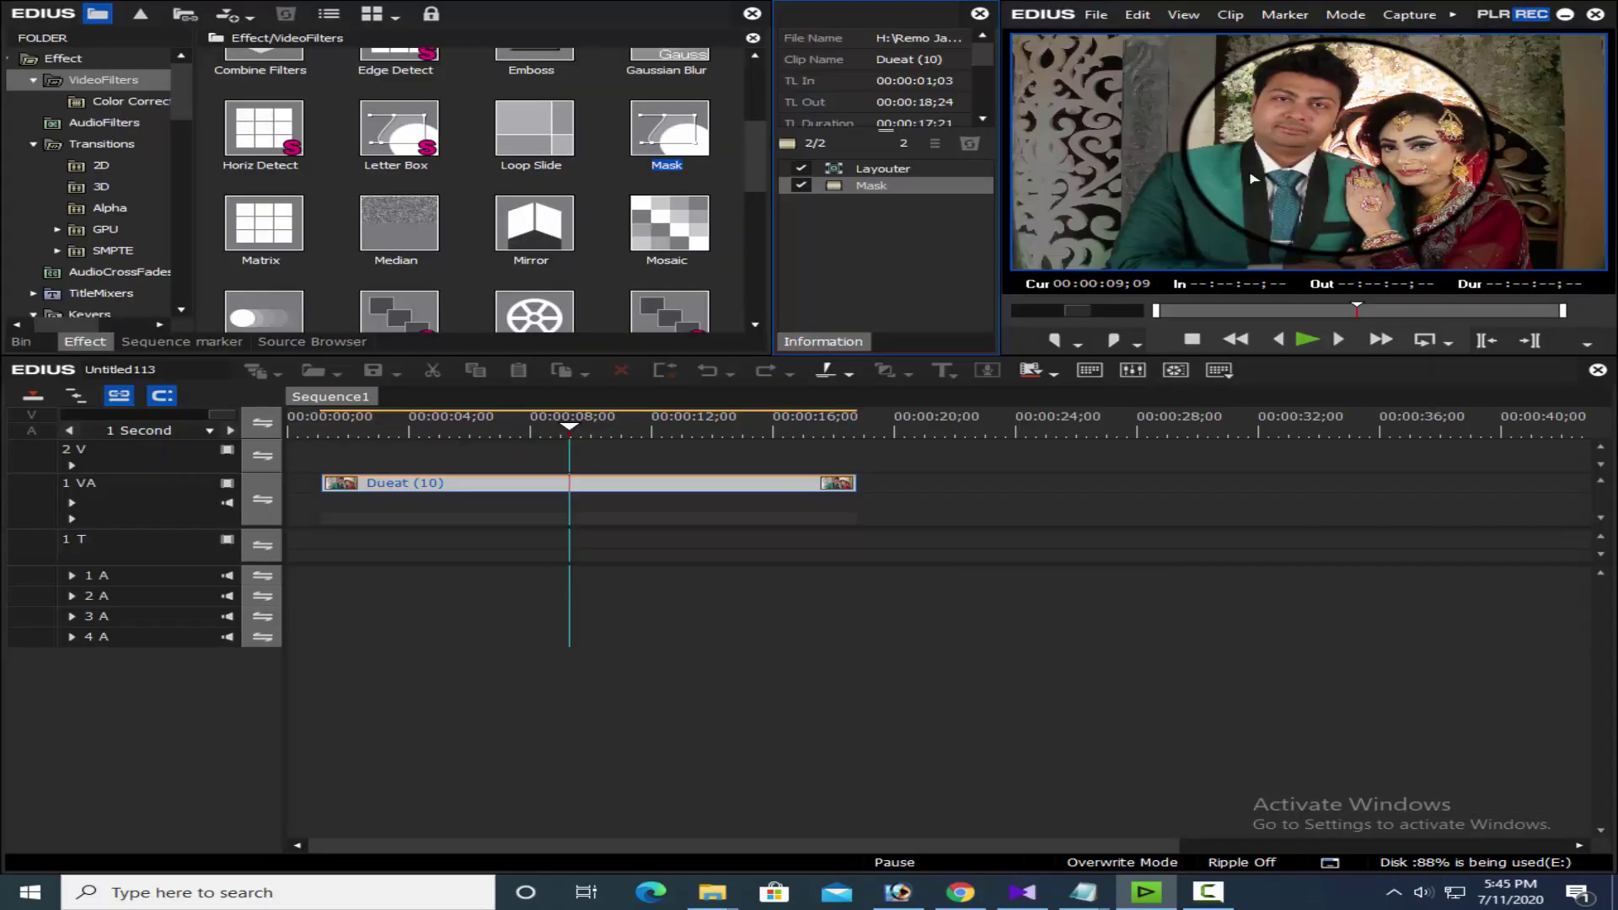
{"action": "double_click", "coordinate": [1255, 171]}
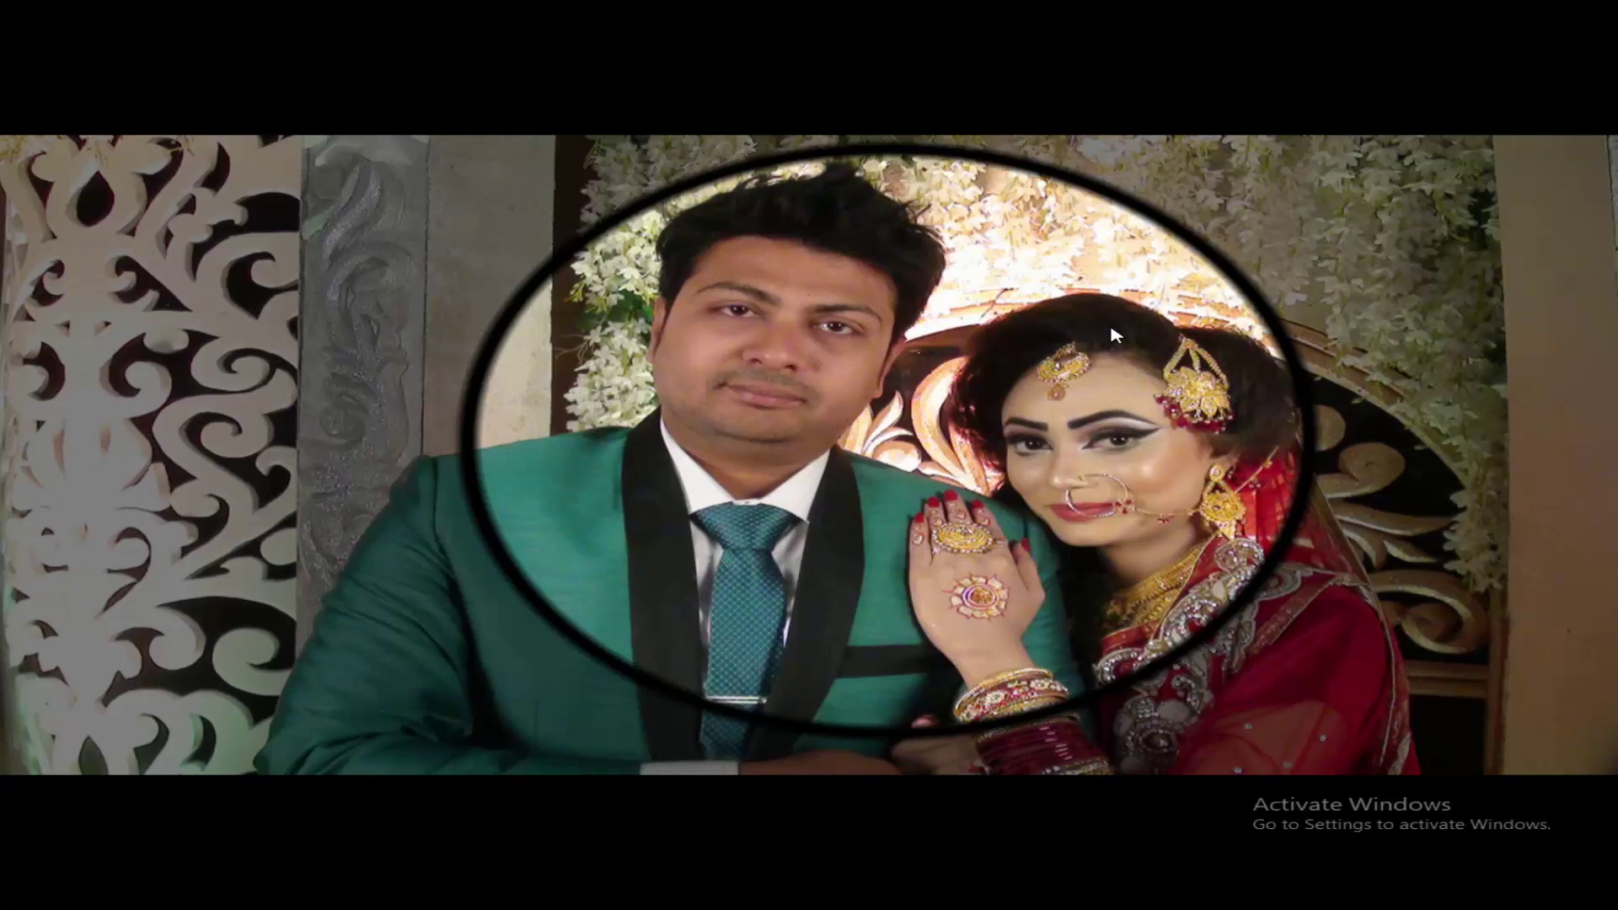
{"action": "key", "text": "Escape"}
- Set the mask's edge side to Outside and preview the result full screen
{"action": "double_click", "coordinate": [923, 187]}
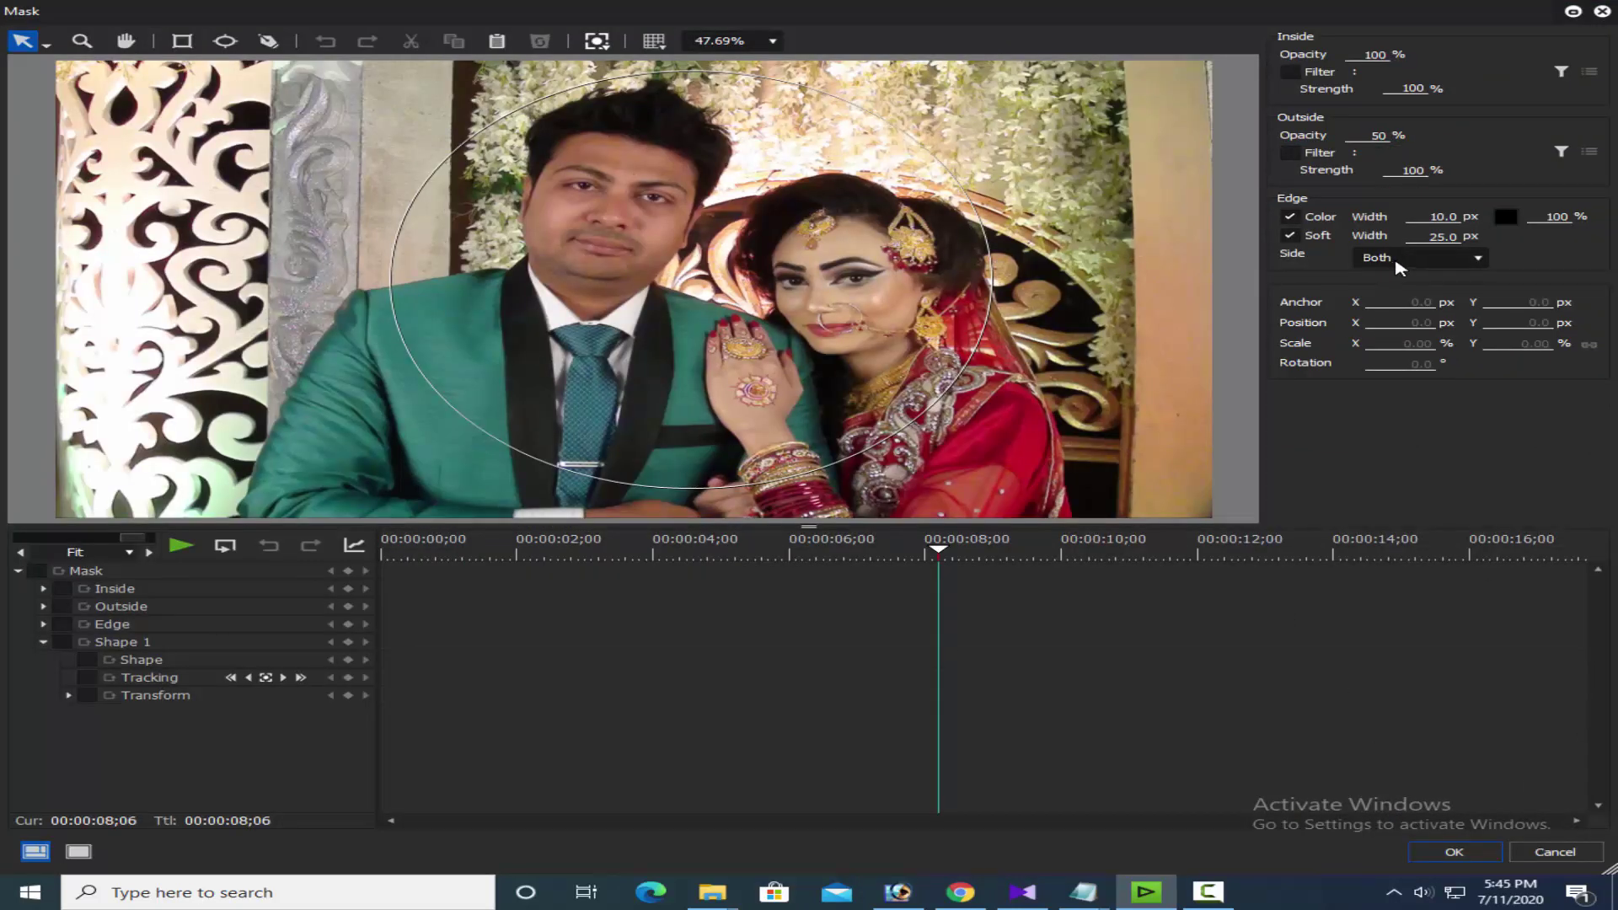
{"action": "left_click", "coordinate": [1449, 264]}
{"action": "left_click", "coordinate": [1433, 302]}
{"action": "left_click", "coordinate": [1453, 849]}
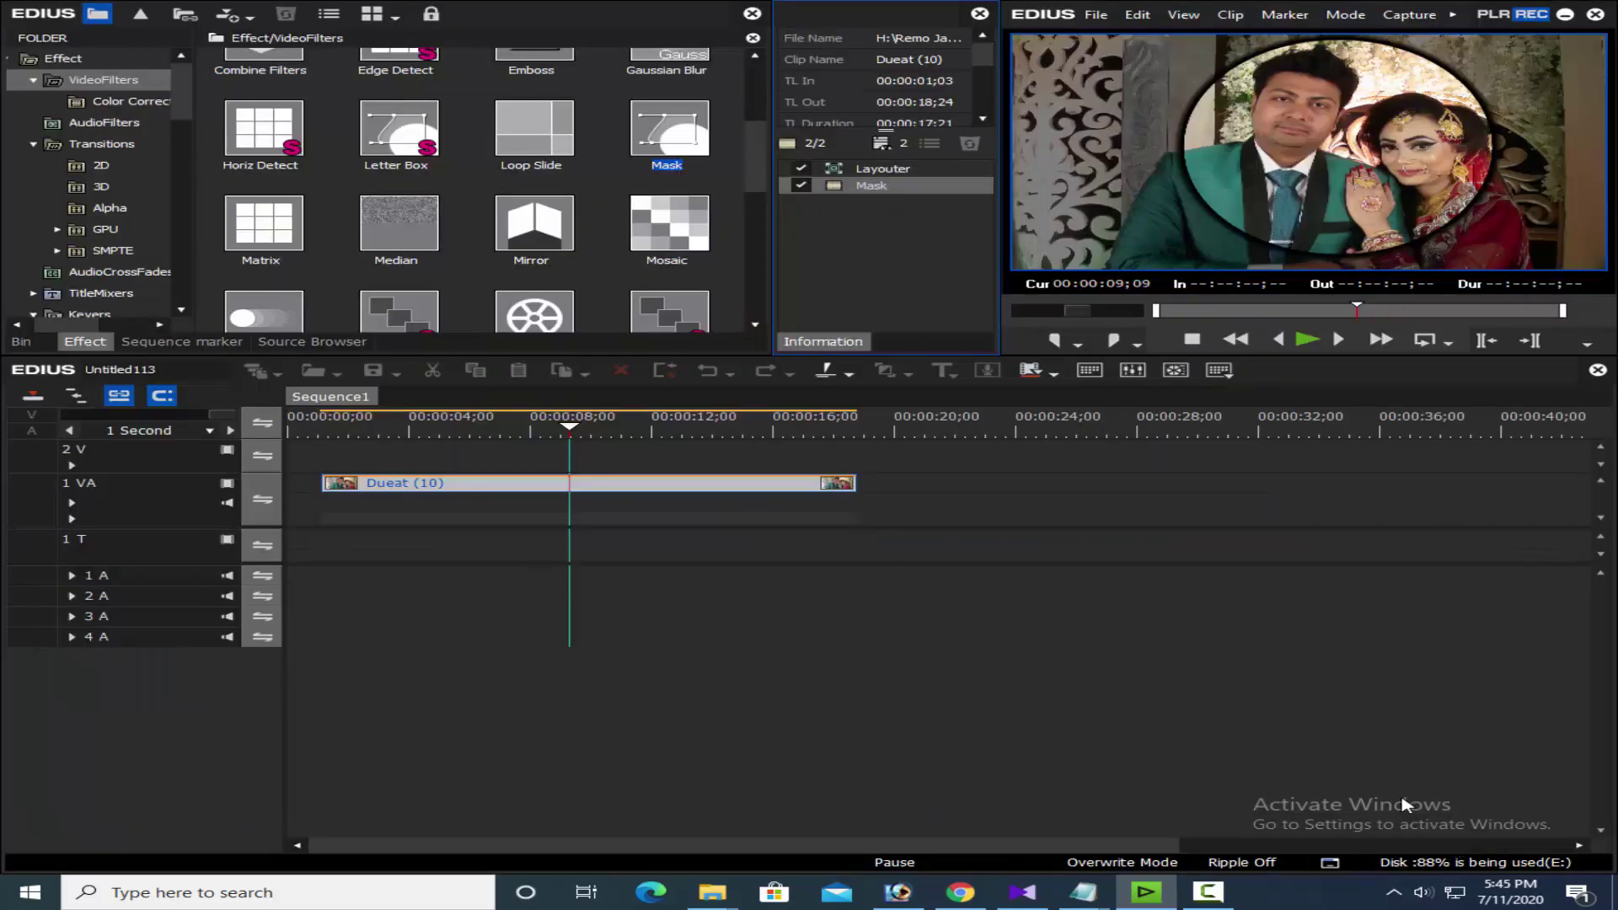
{"action": "double_click", "coordinate": [1310, 241]}
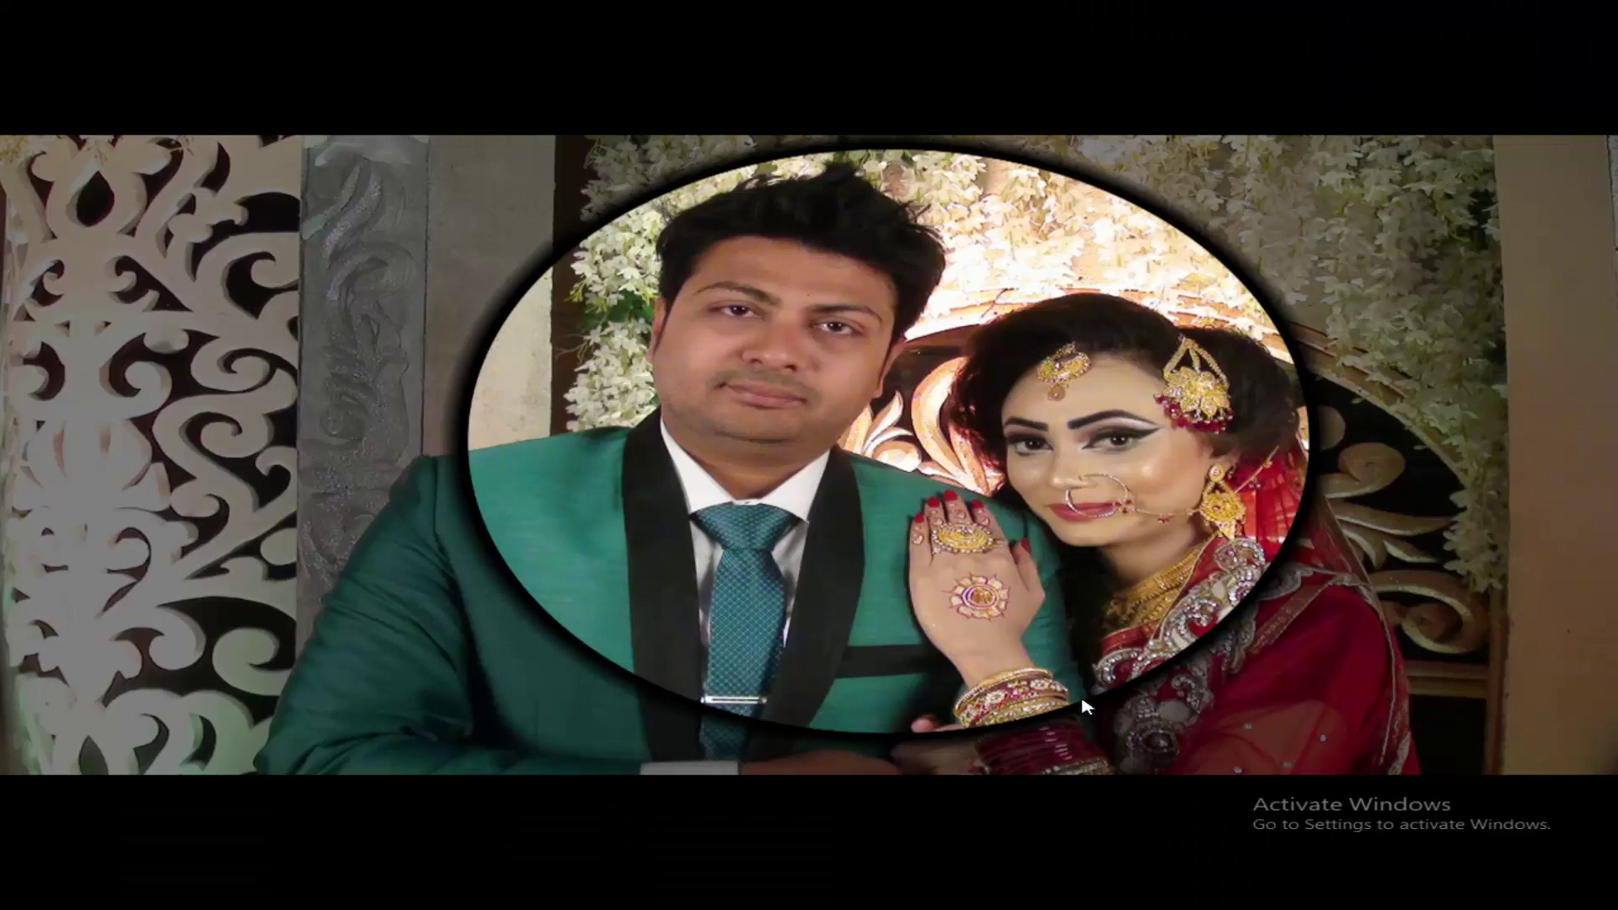
{"action": "double_click", "coordinate": [1165, 306]}
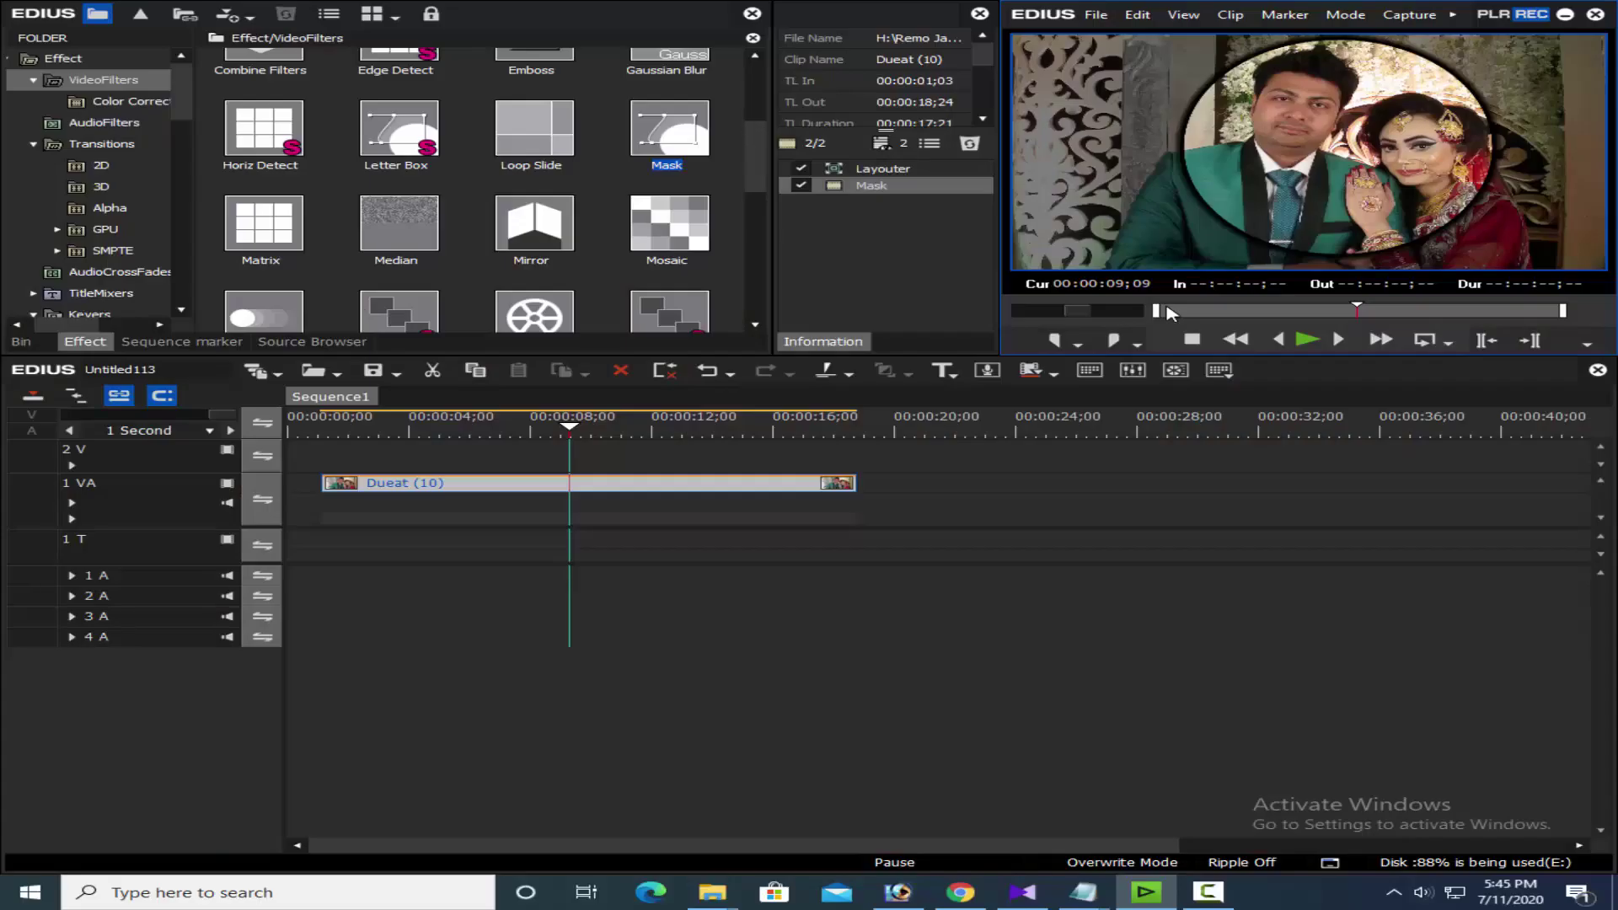
- Set the mask's edge side to Inside and preview the result full screen
{"action": "double_click", "coordinate": [871, 185]}
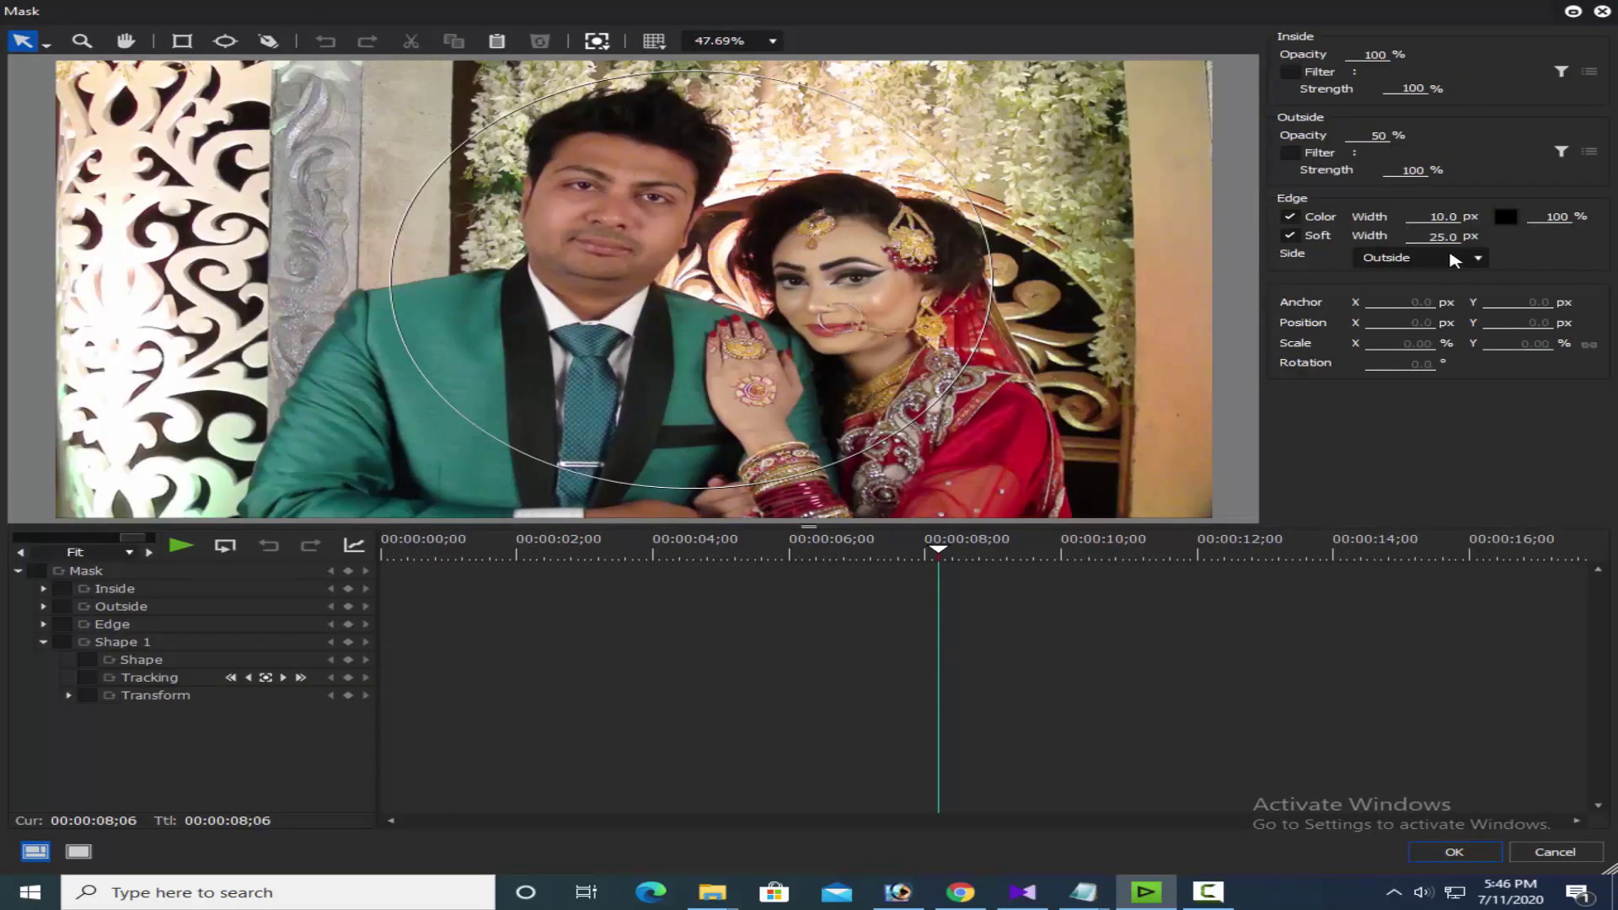
{"action": "left_click", "coordinate": [1451, 259]}
{"action": "left_click", "coordinate": [1417, 286]}
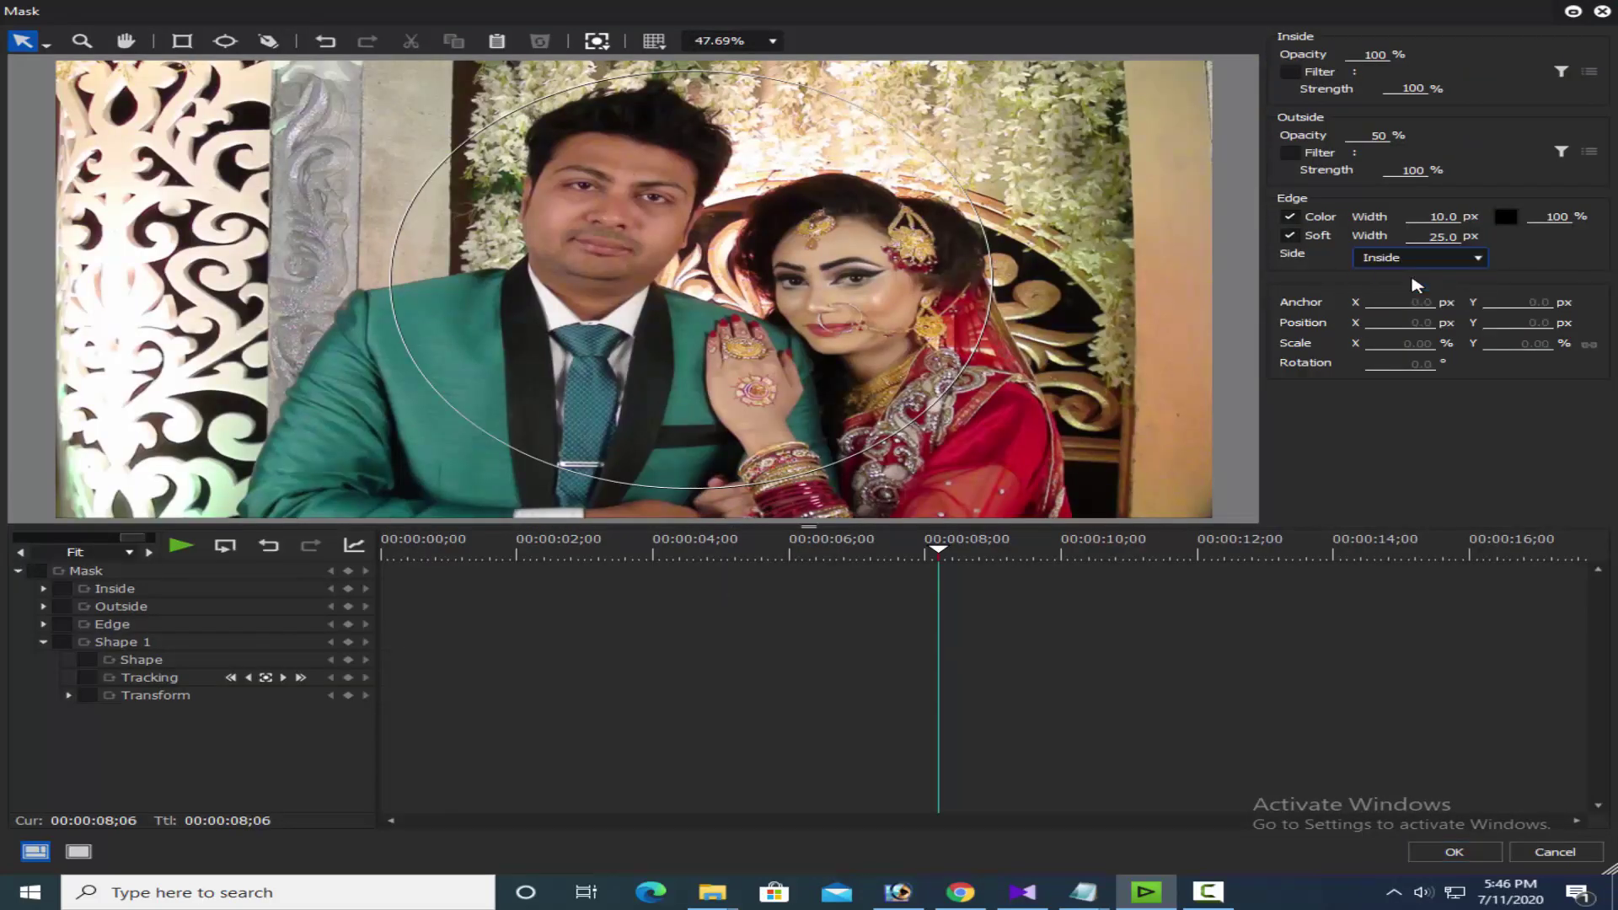
{"action": "left_click", "coordinate": [1453, 851]}
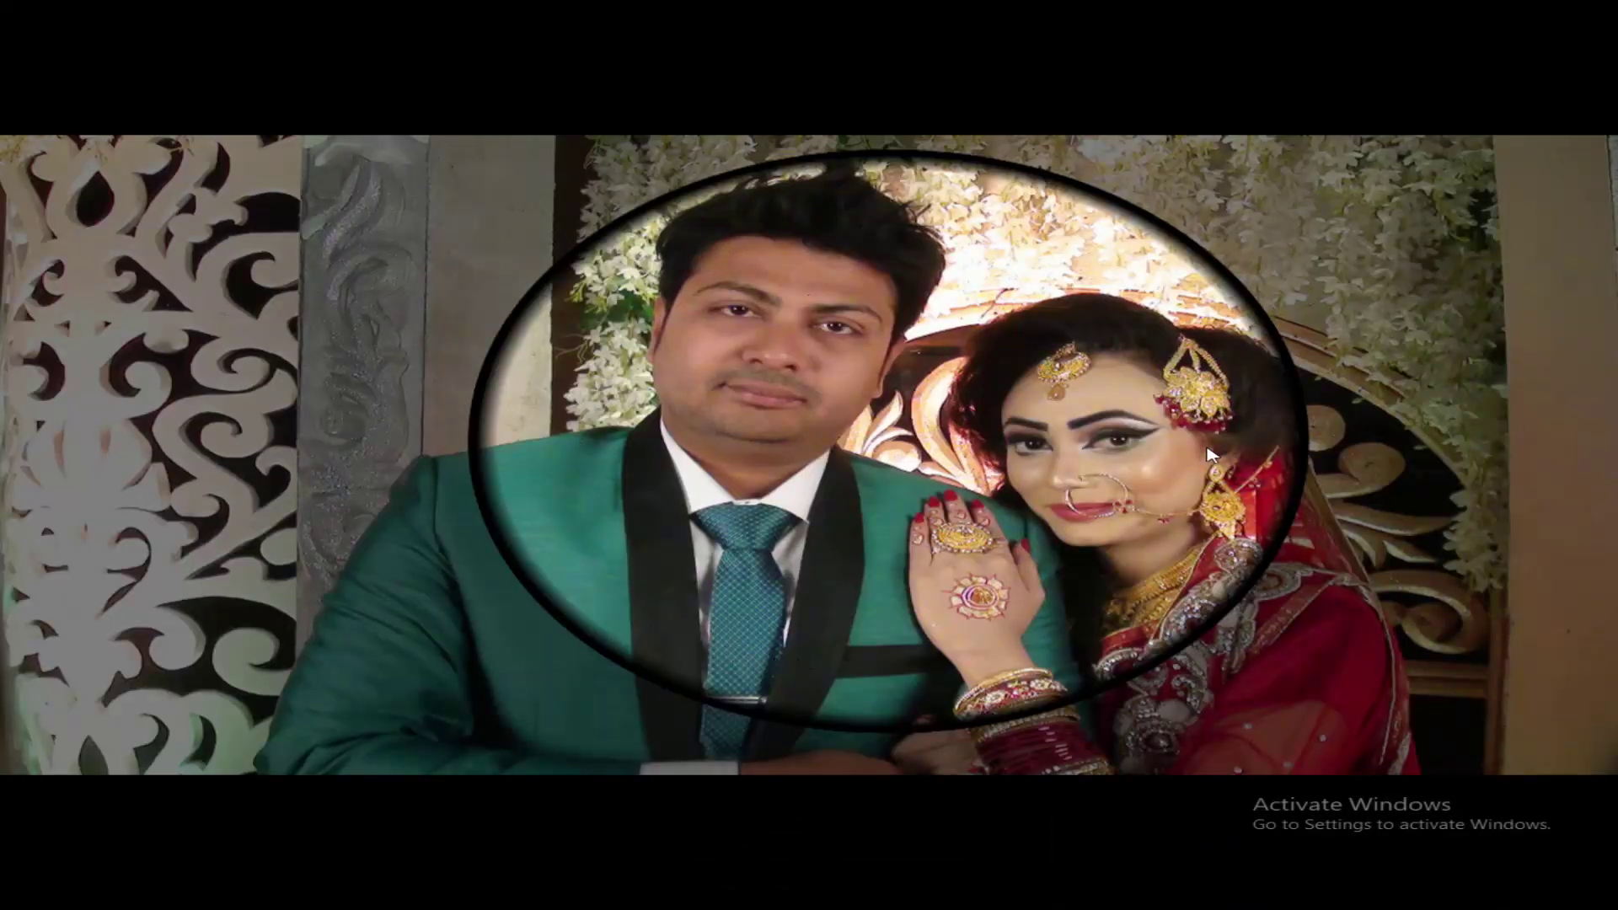
{"action": "double_click", "coordinate": [1196, 233]}
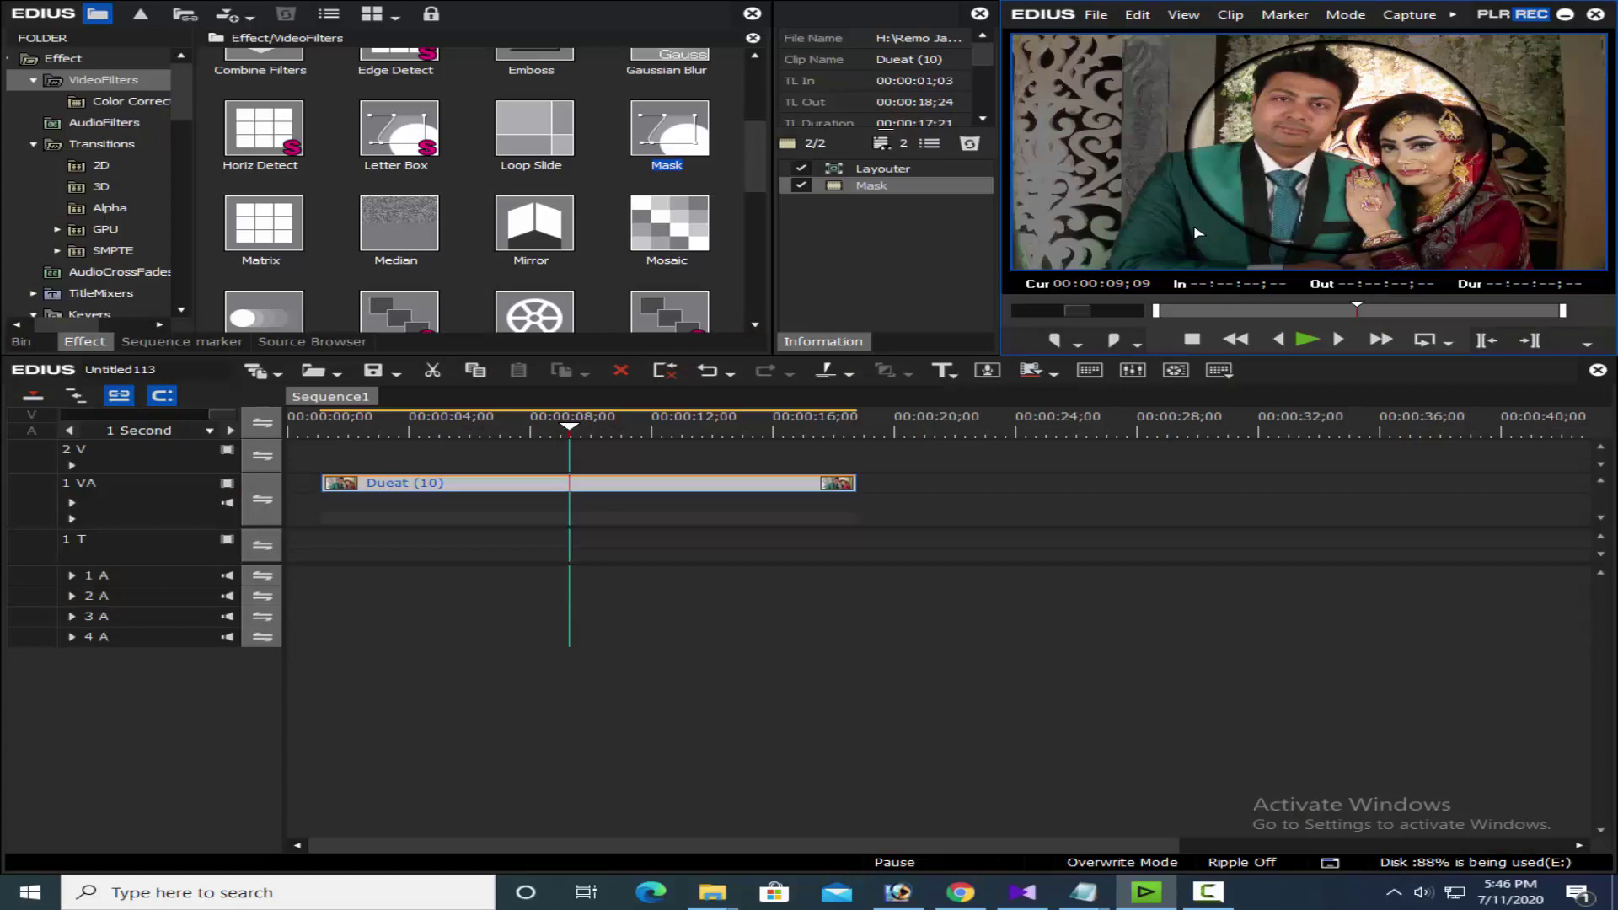
- Set the mask's outside opacity to 100% and inside opacity to 0%, and preview the result full screen
{"action": "double_click", "coordinate": [868, 185]}
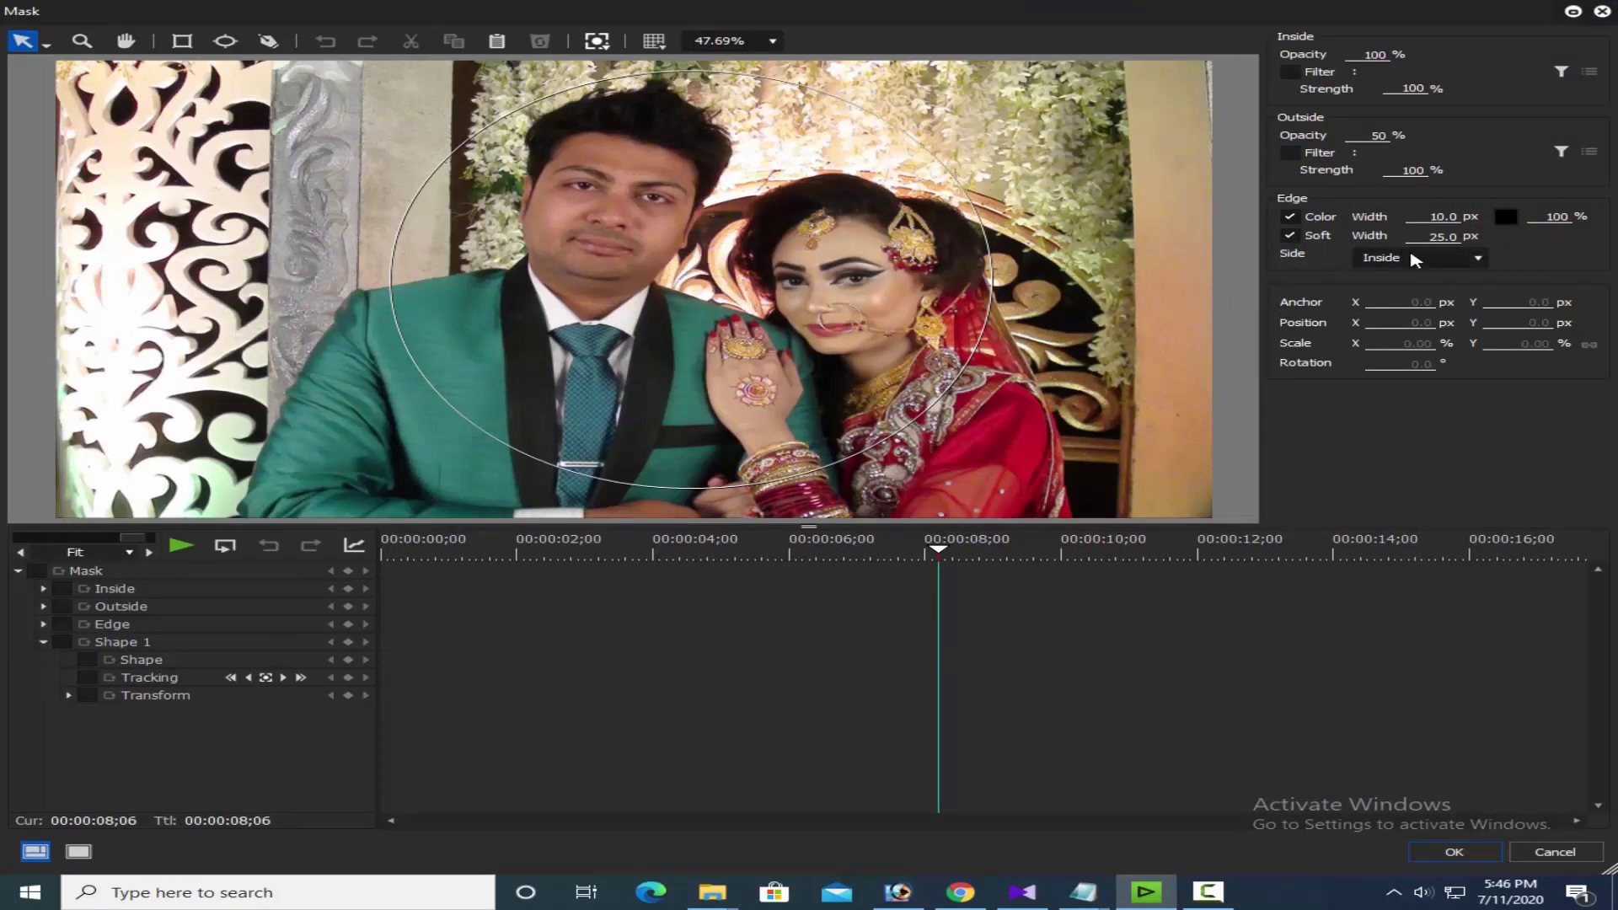
{"action": "left_click", "coordinate": [1382, 138]}
{"action": "left_click", "coordinate": [1069, 219]}
{"action": "left_click", "coordinate": [1387, 135]}
{"action": "type", "text": "100"}
{"action": "left_click", "coordinate": [1371, 55]}
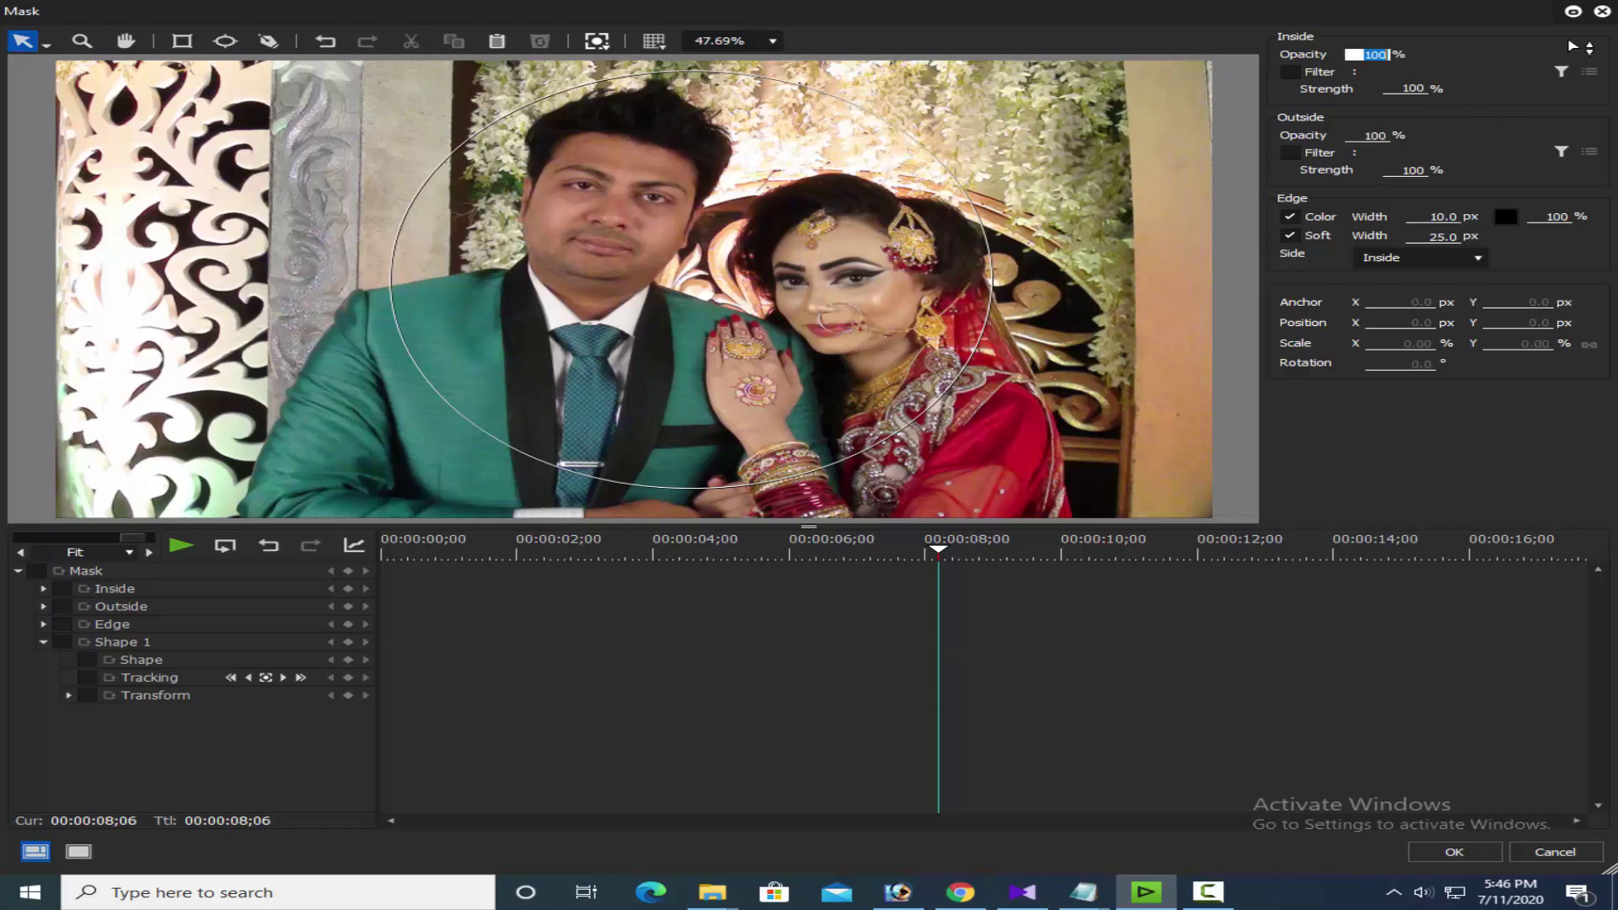
{"action": "type", "text": "0"}
{"action": "left_click", "coordinate": [1473, 845]}
{"action": "double_click", "coordinate": [1299, 119]}
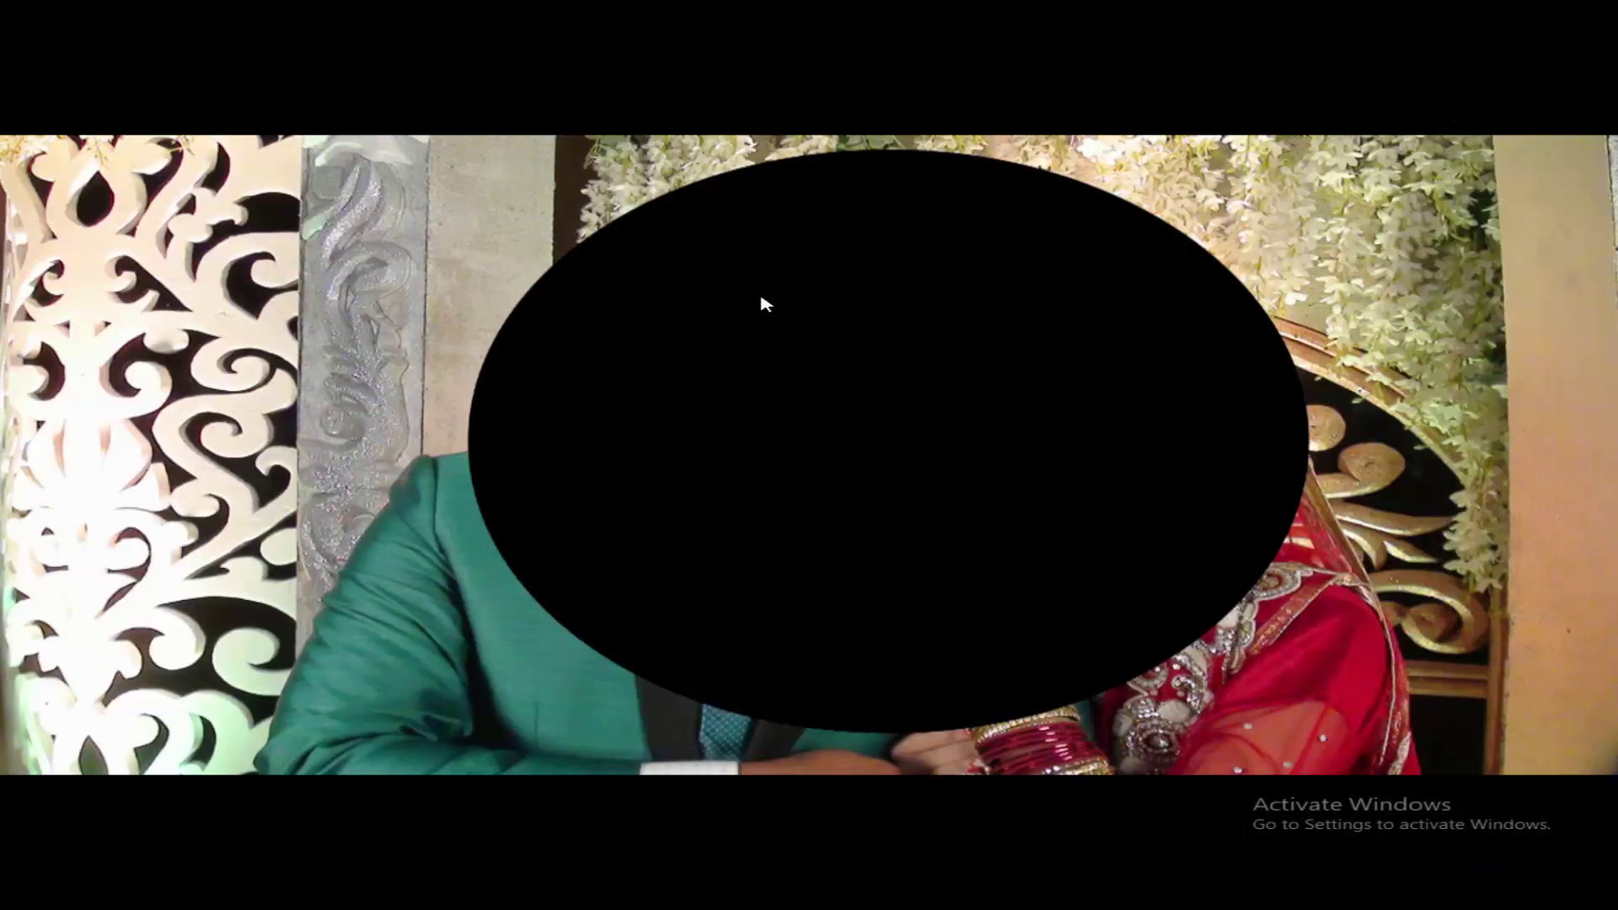
{"action": "key", "text": "Escape"}
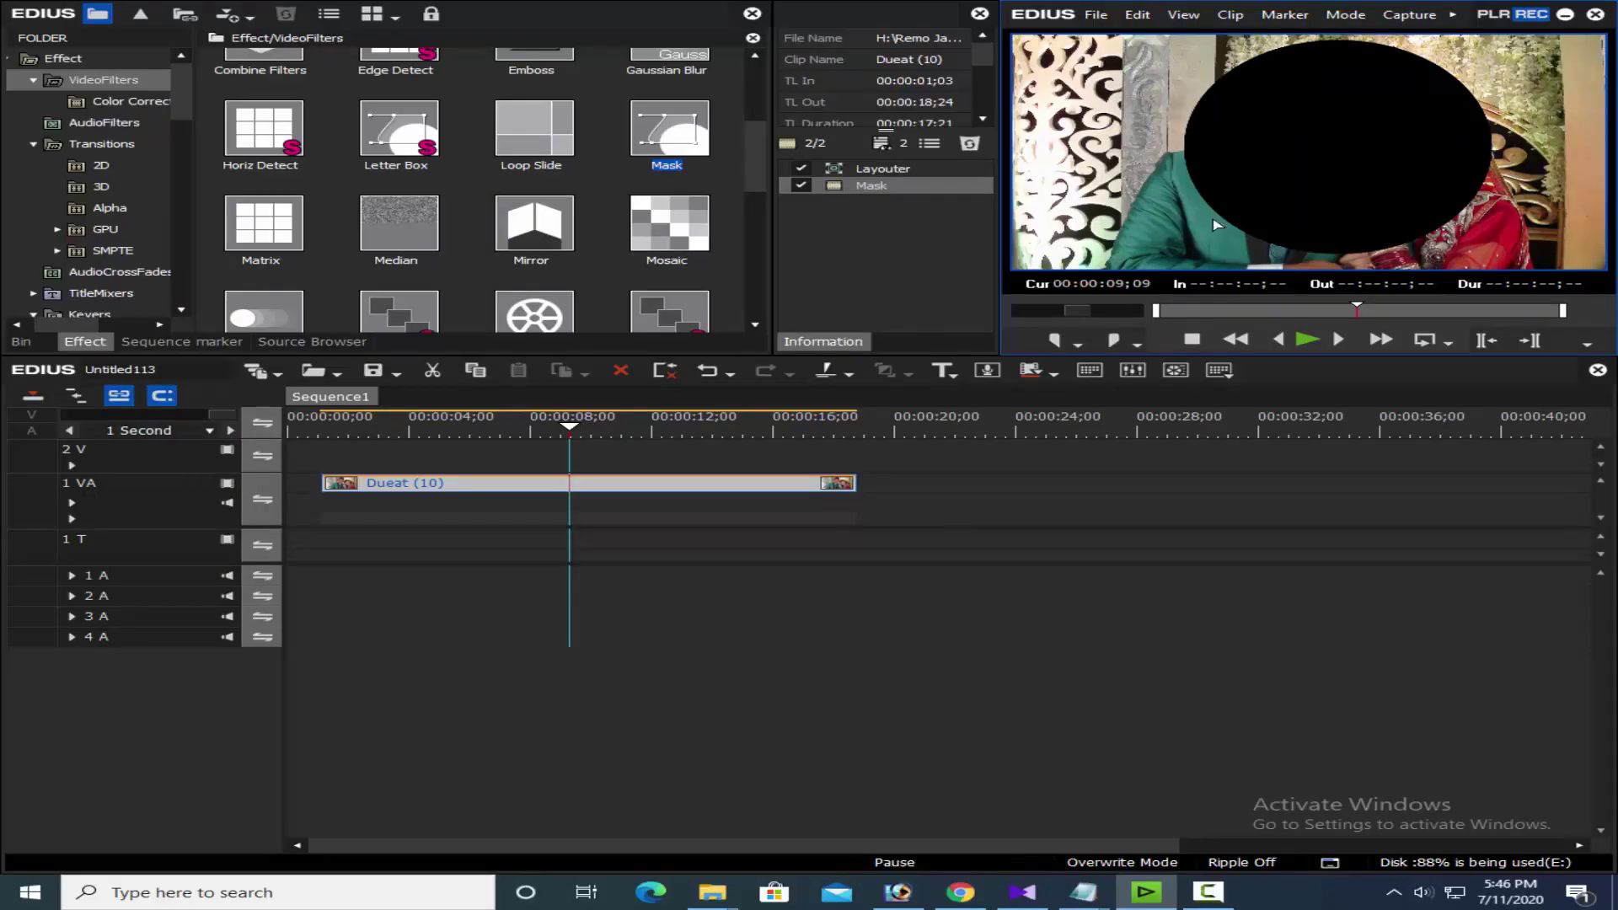
- Set the mask's inside opacity to 100%
{"action": "double_click", "coordinate": [872, 186]}
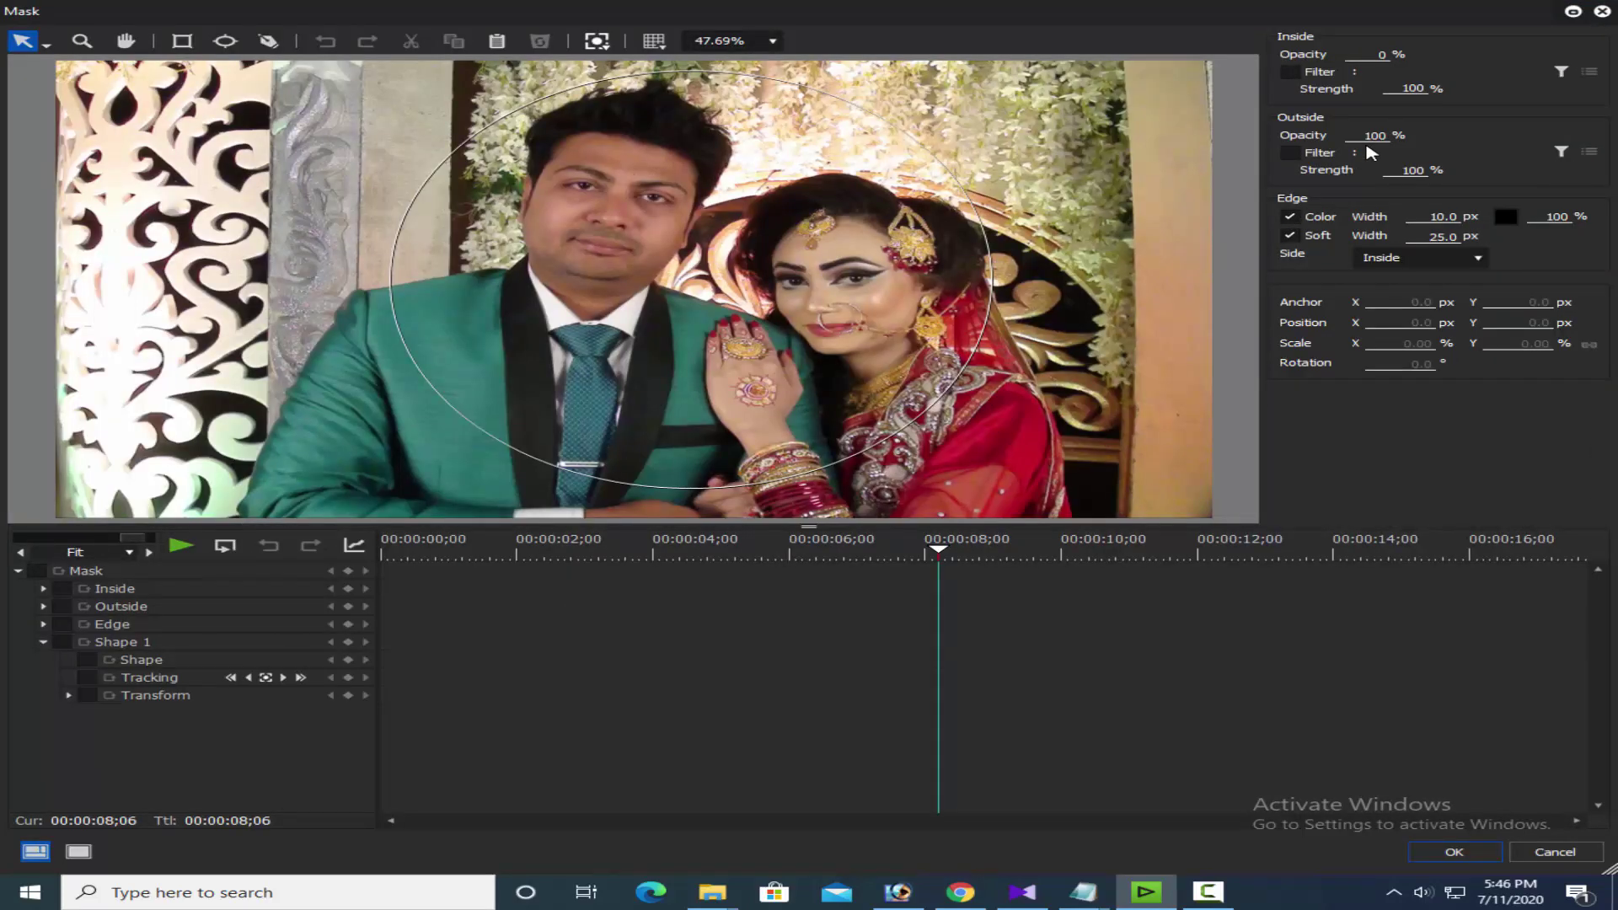
{"action": "left_click", "coordinate": [1382, 54]}
{"action": "type", "text": "100"}
{"action": "left_click", "coordinate": [1056, 361]}
- Enable the mask's outside filter, view the list of selectable filters without choosing one, and apply the mask settings
{"action": "left_click", "coordinate": [1294, 155]}
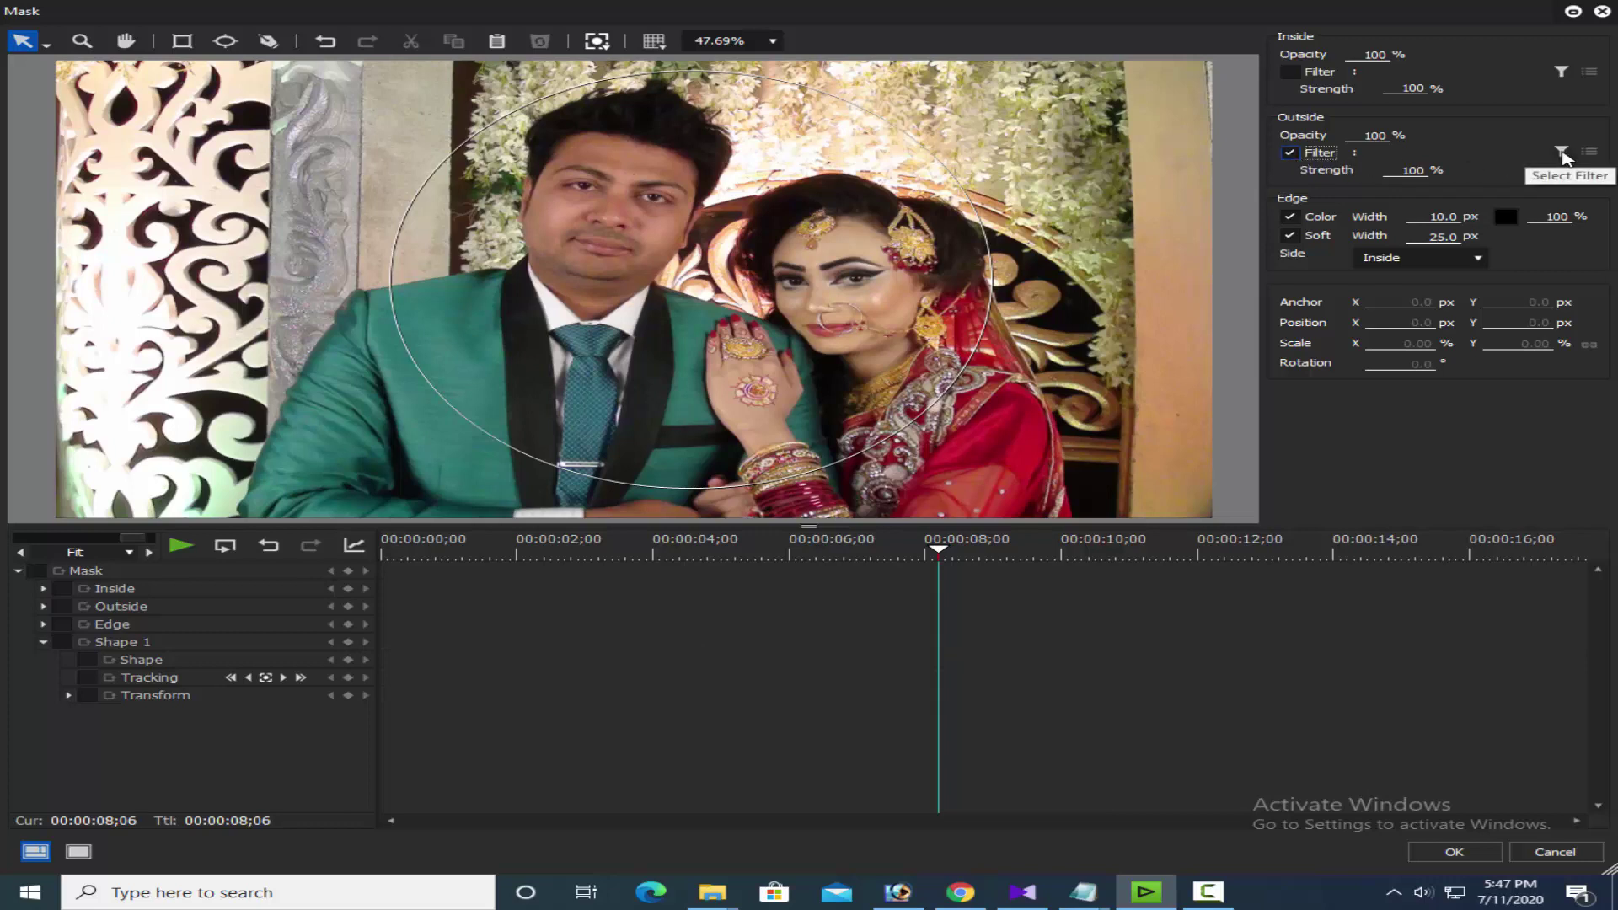
{"action": "left_click", "coordinate": [1563, 152]}
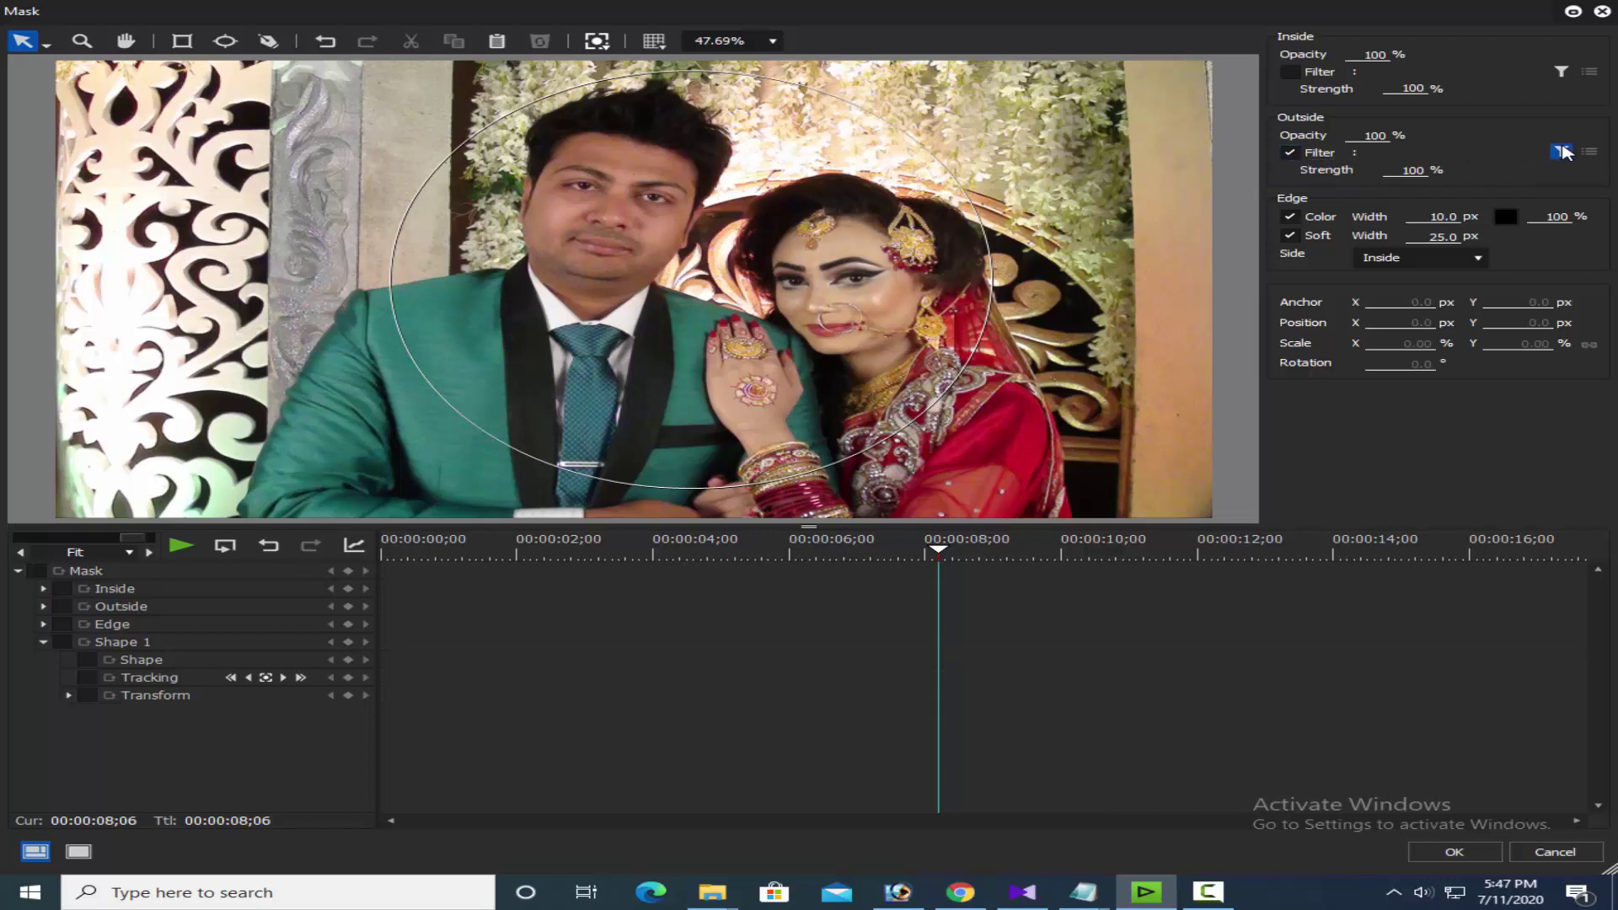
{"action": "left_click_drag", "start_coordinate": [869, 278], "coordinate": [987, 270]}
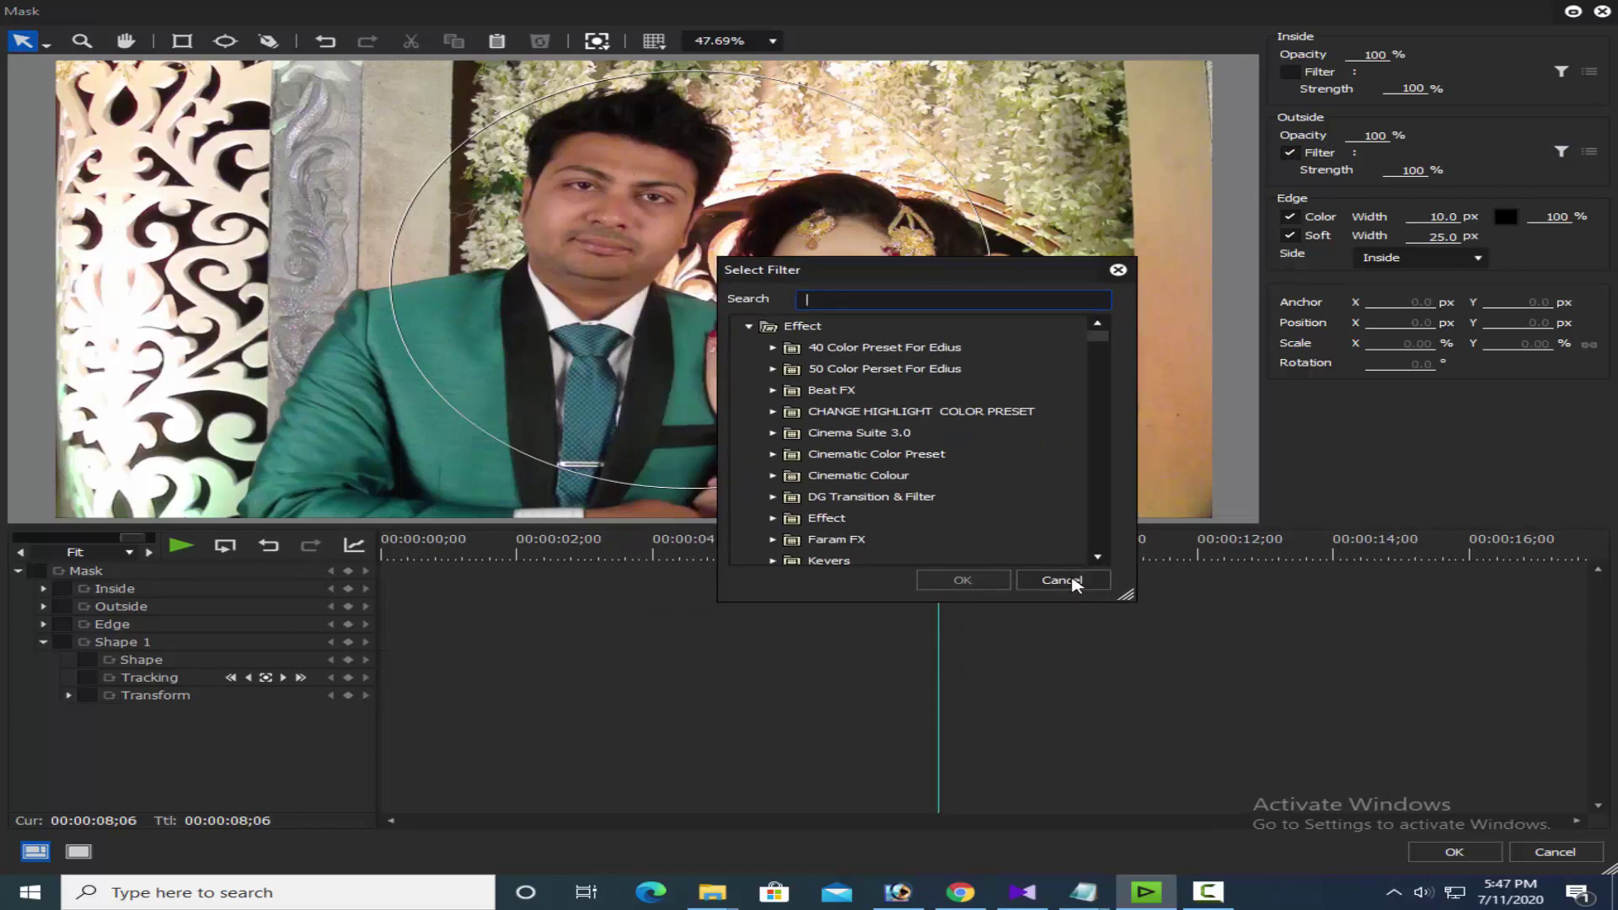
{"action": "left_click", "coordinate": [1072, 582]}
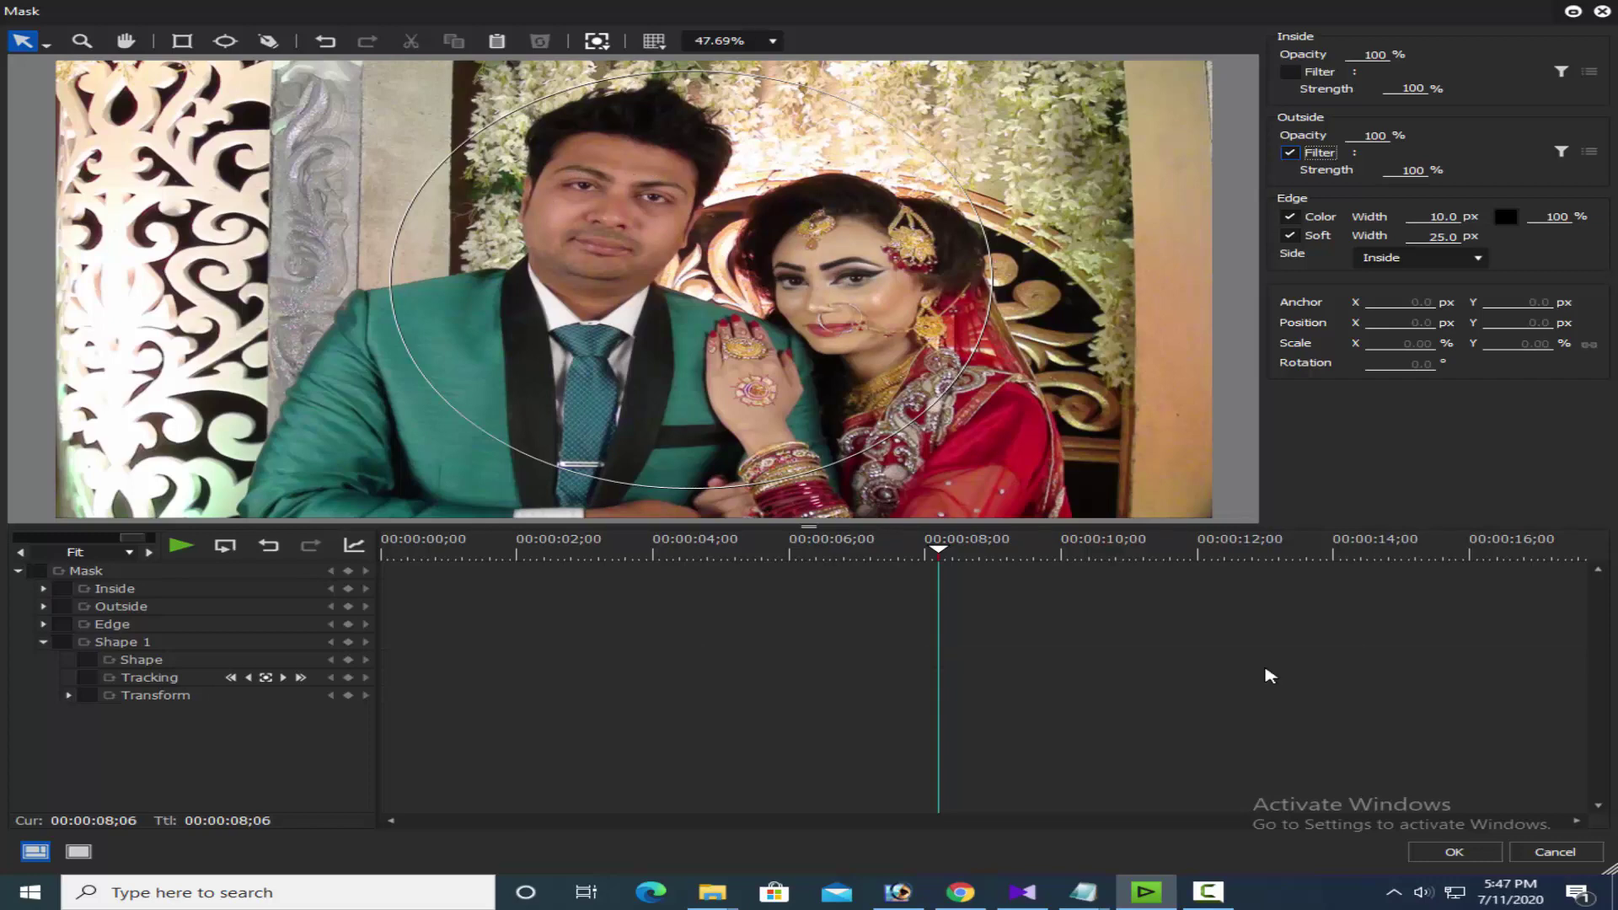
{"action": "left_click", "coordinate": [1454, 852]}
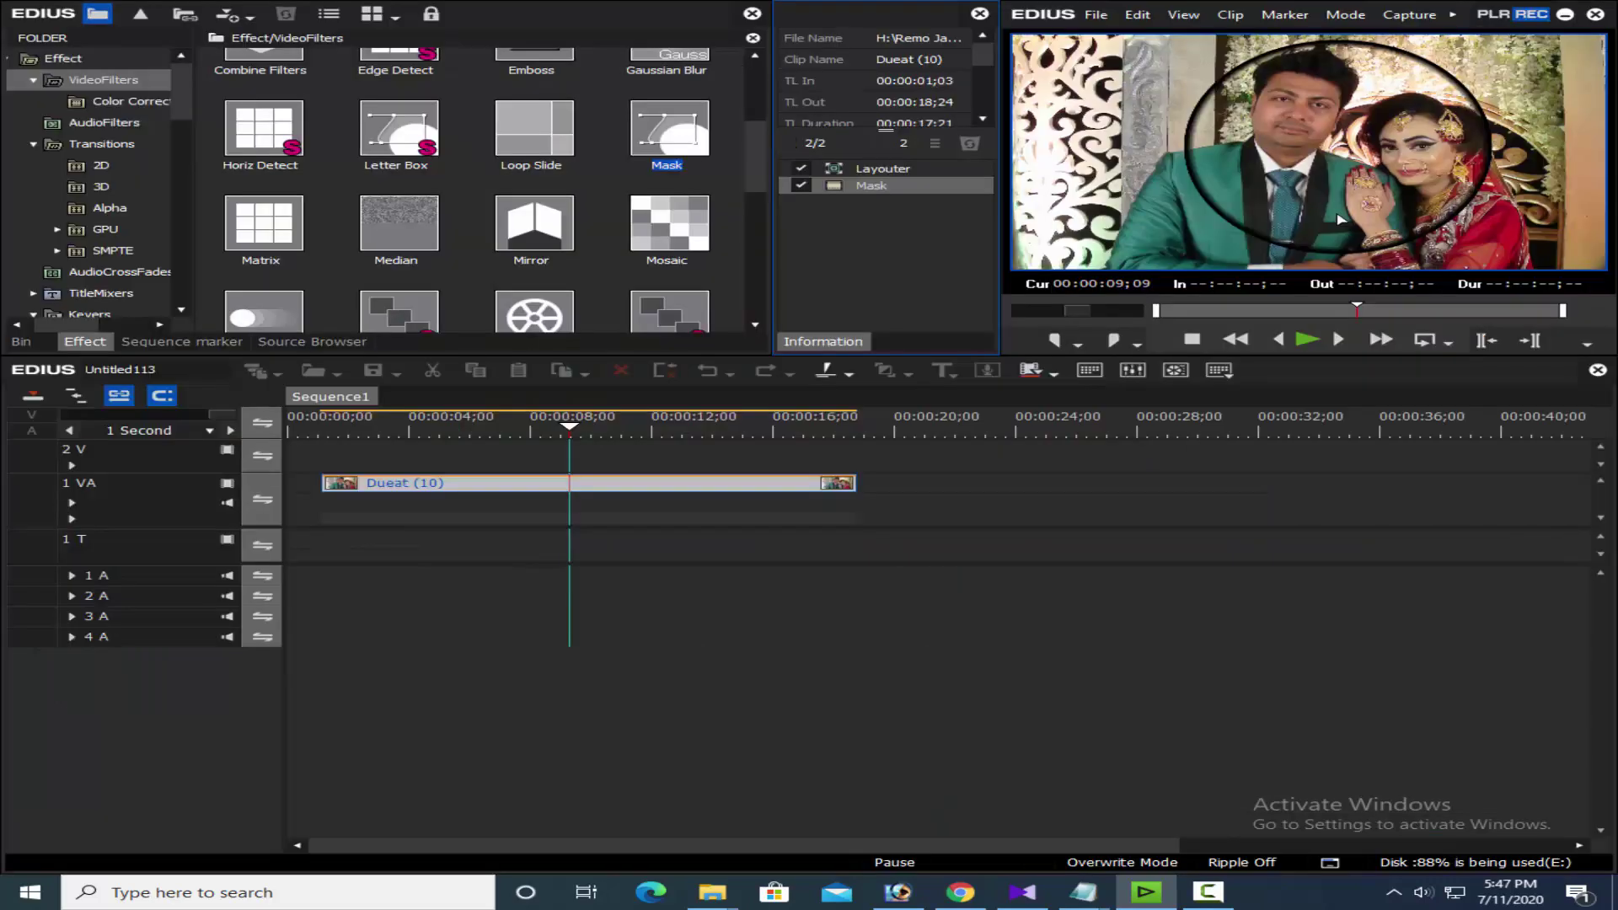
- Set the mask's outside opacity to 0% and preview the result full screen
{"action": "double_click", "coordinate": [876, 187]}
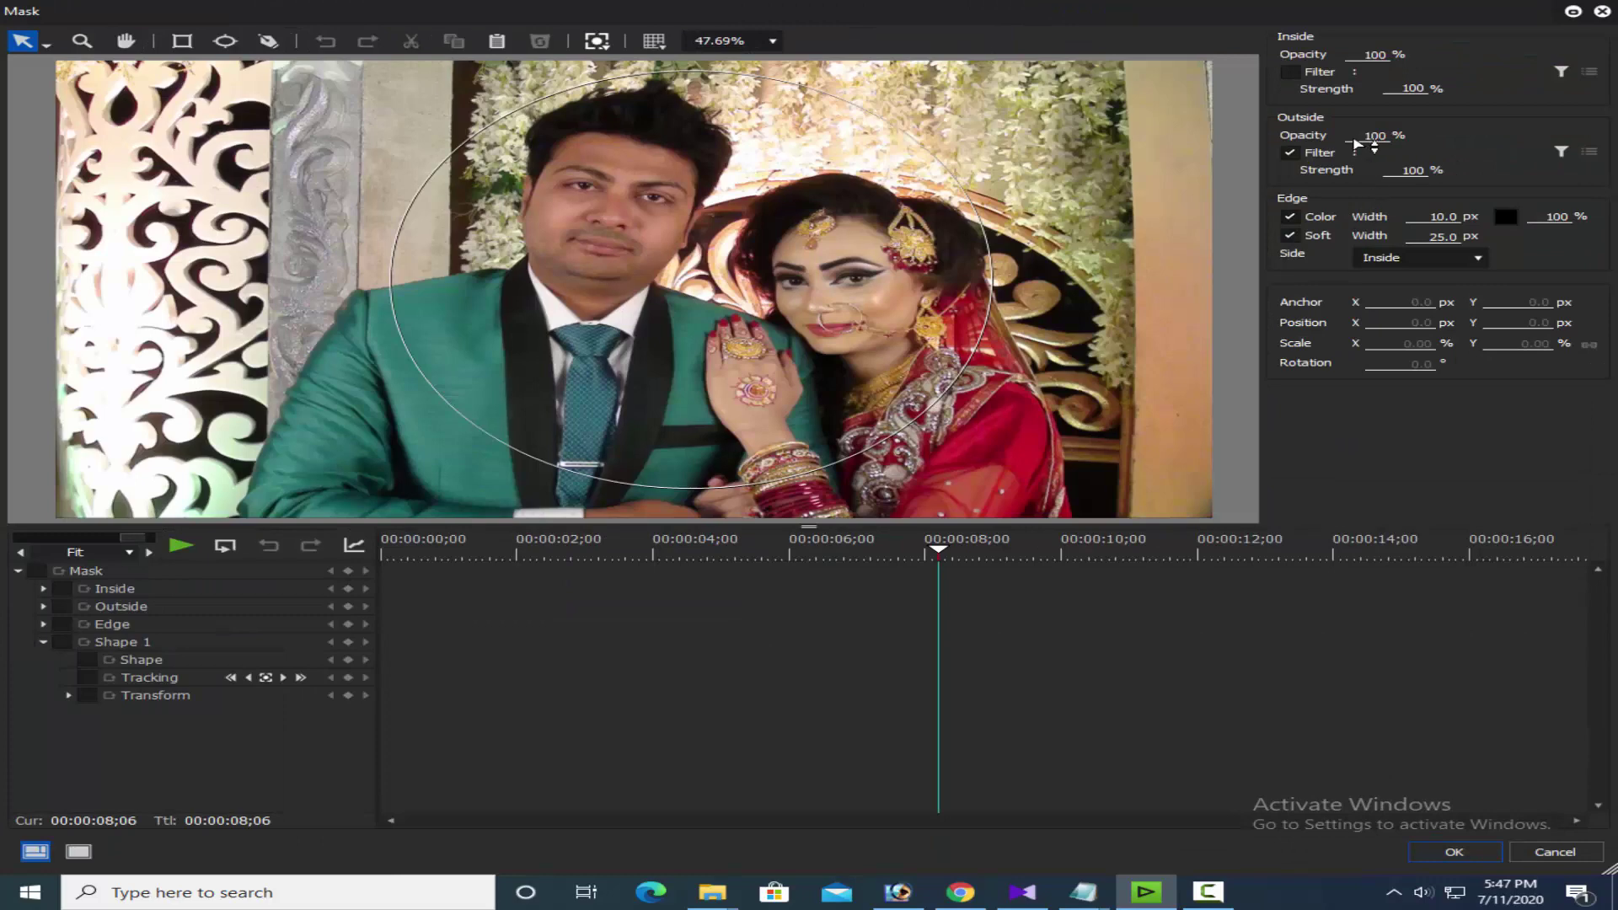
{"action": "left_click", "coordinate": [1454, 852]}
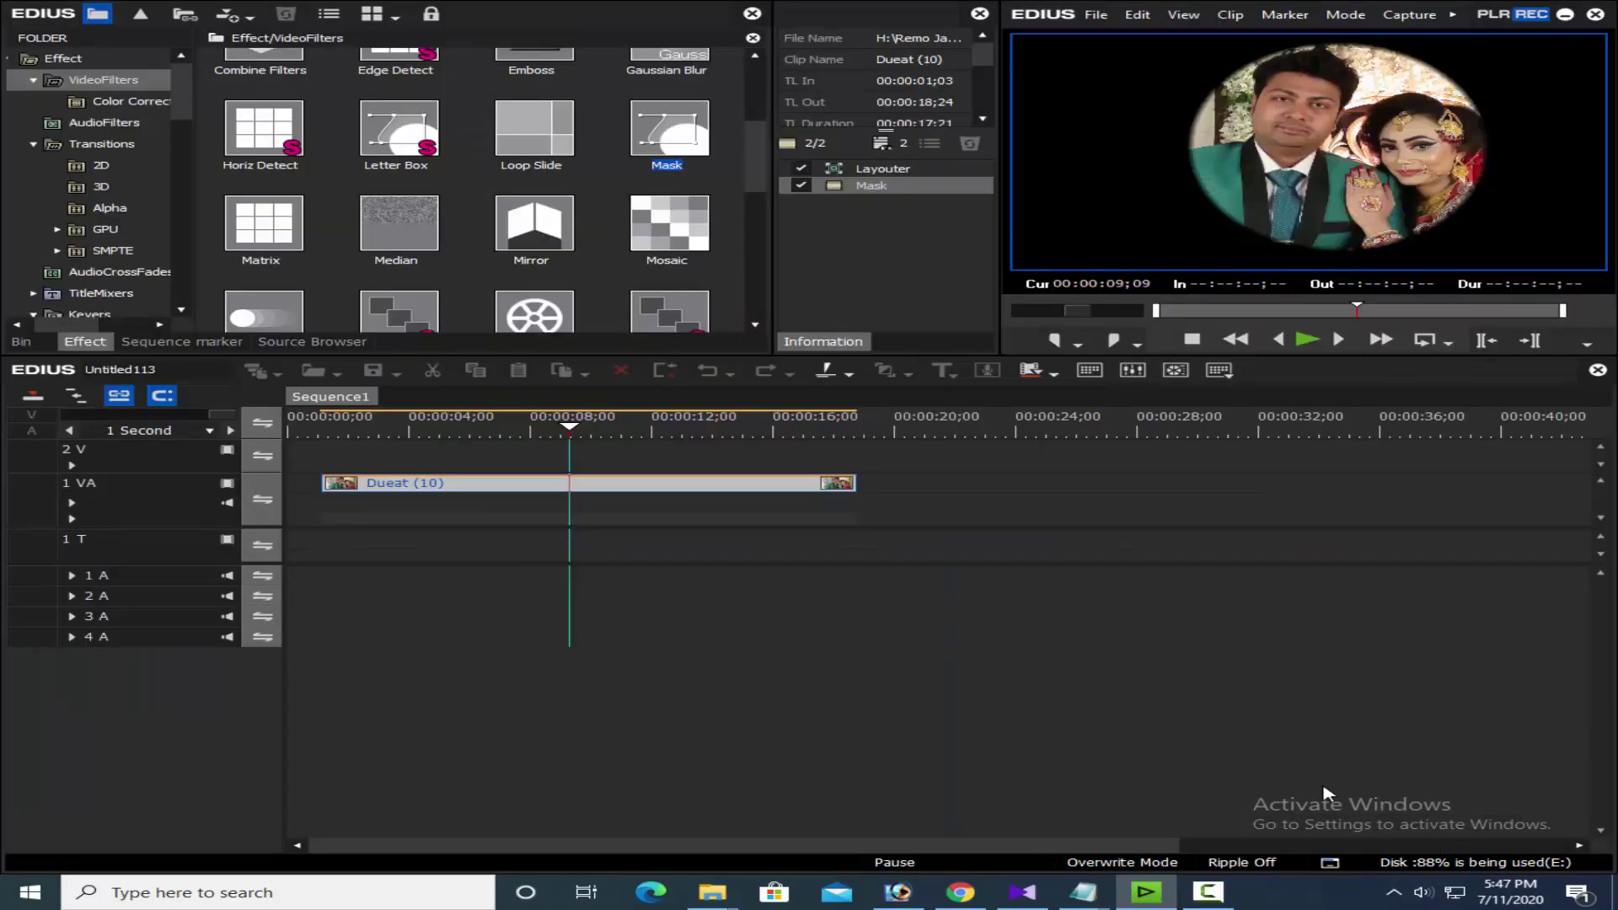
{"action": "double_click", "coordinate": [1353, 192]}
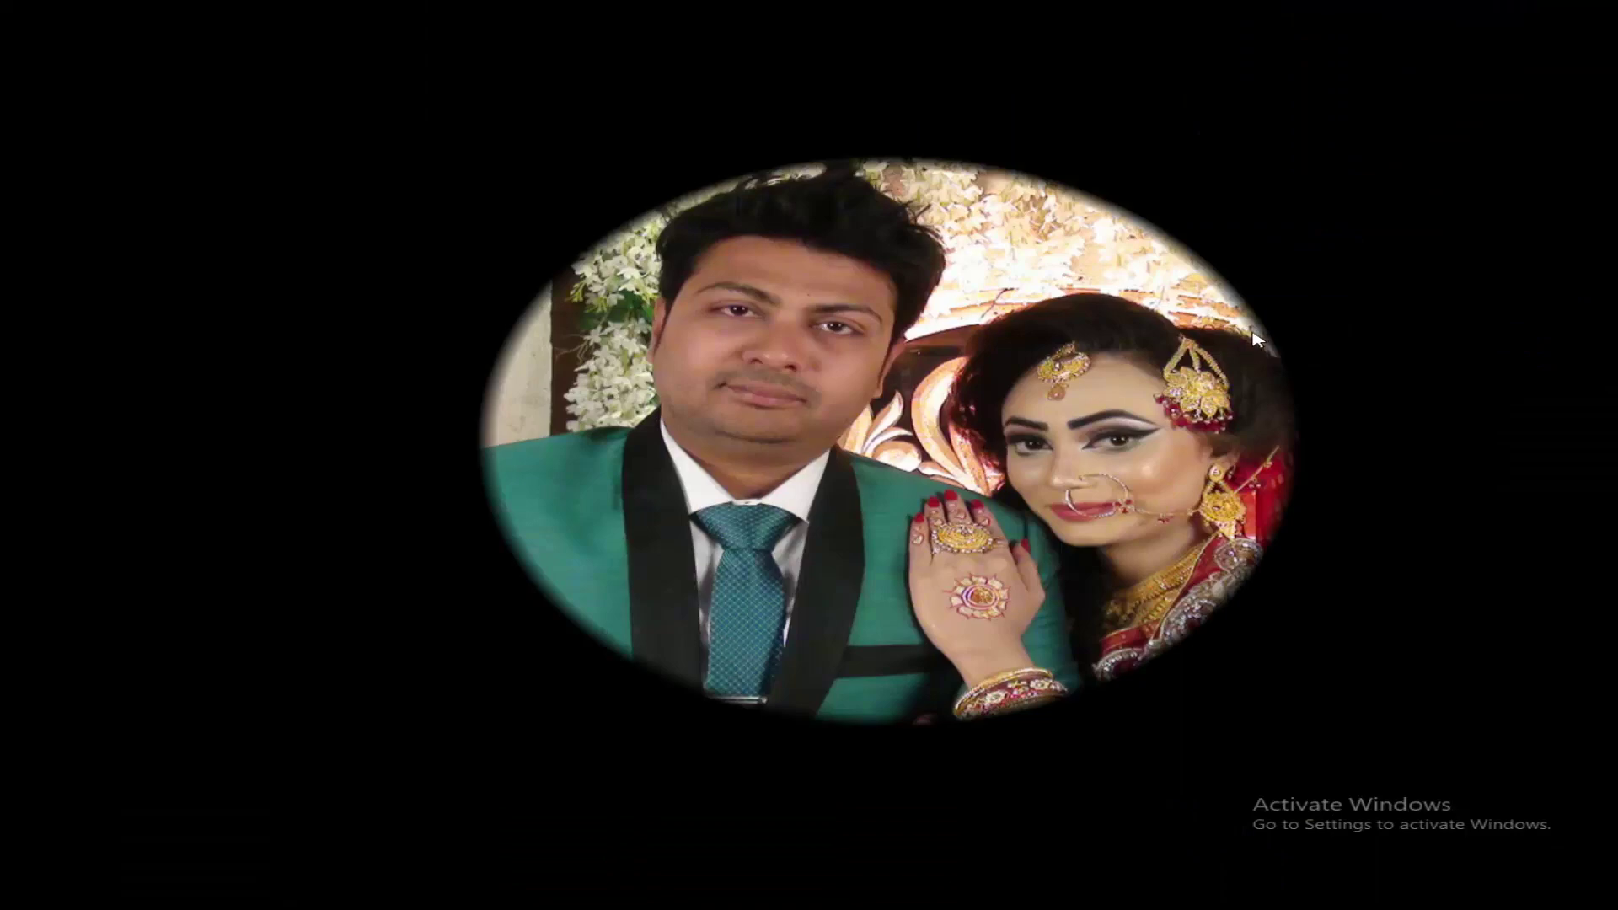
{"action": "double_click", "coordinate": [1104, 419]}
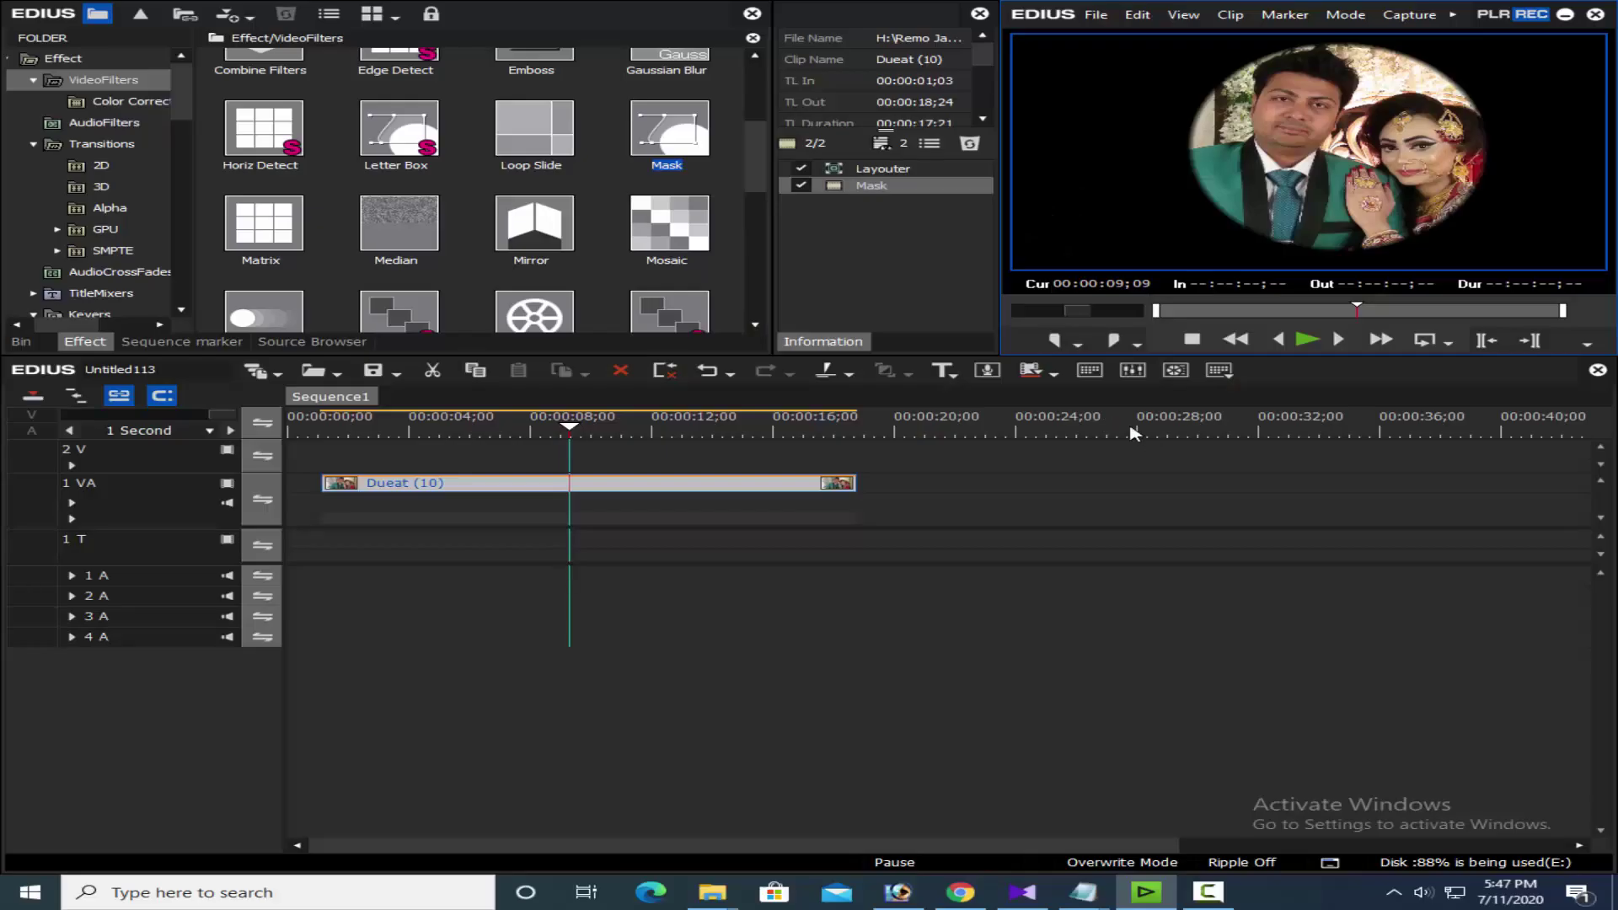
- Change the mask's edge color to light blue and preview the outline full screen
{"action": "double_click", "coordinate": [894, 187]}
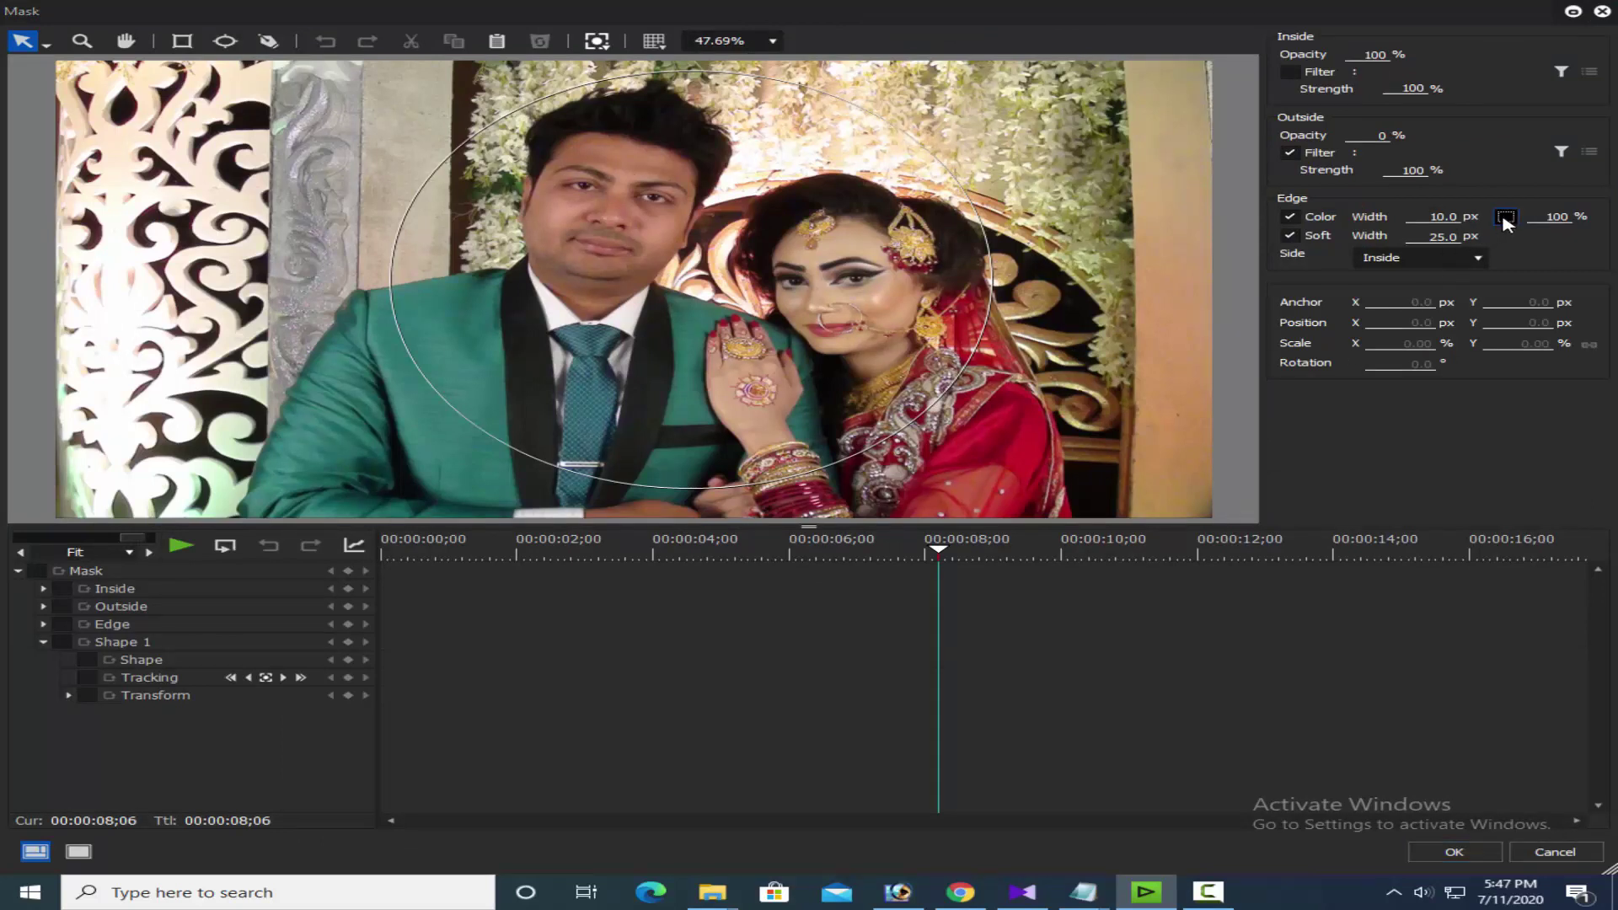
{"action": "left_click", "coordinate": [1505, 216]}
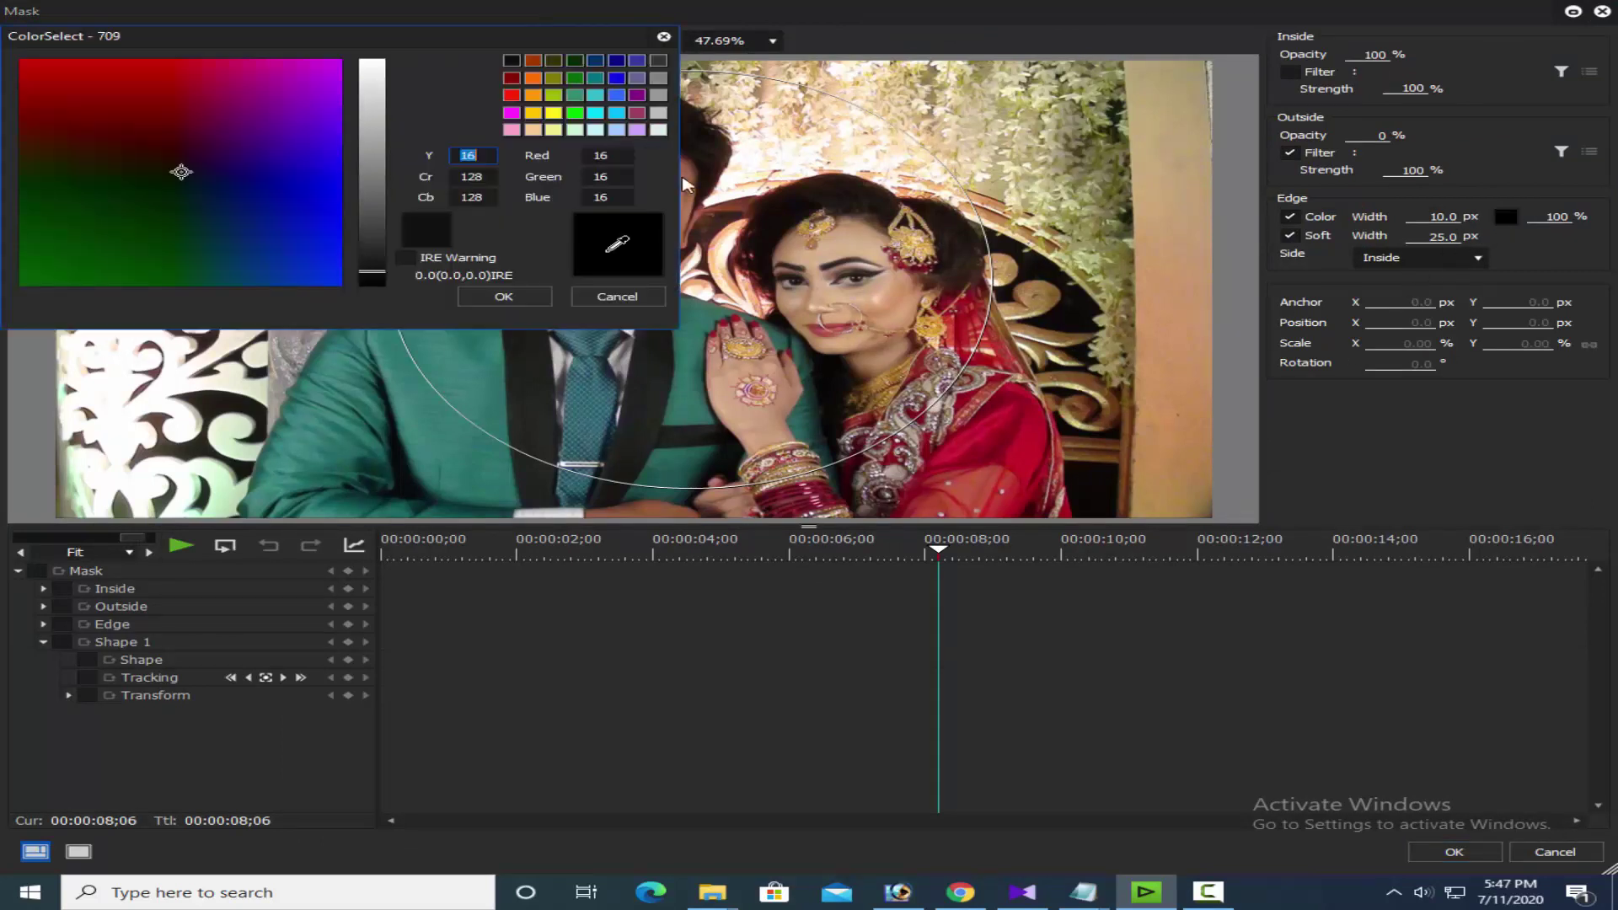
{"action": "left_click", "coordinate": [618, 114]}
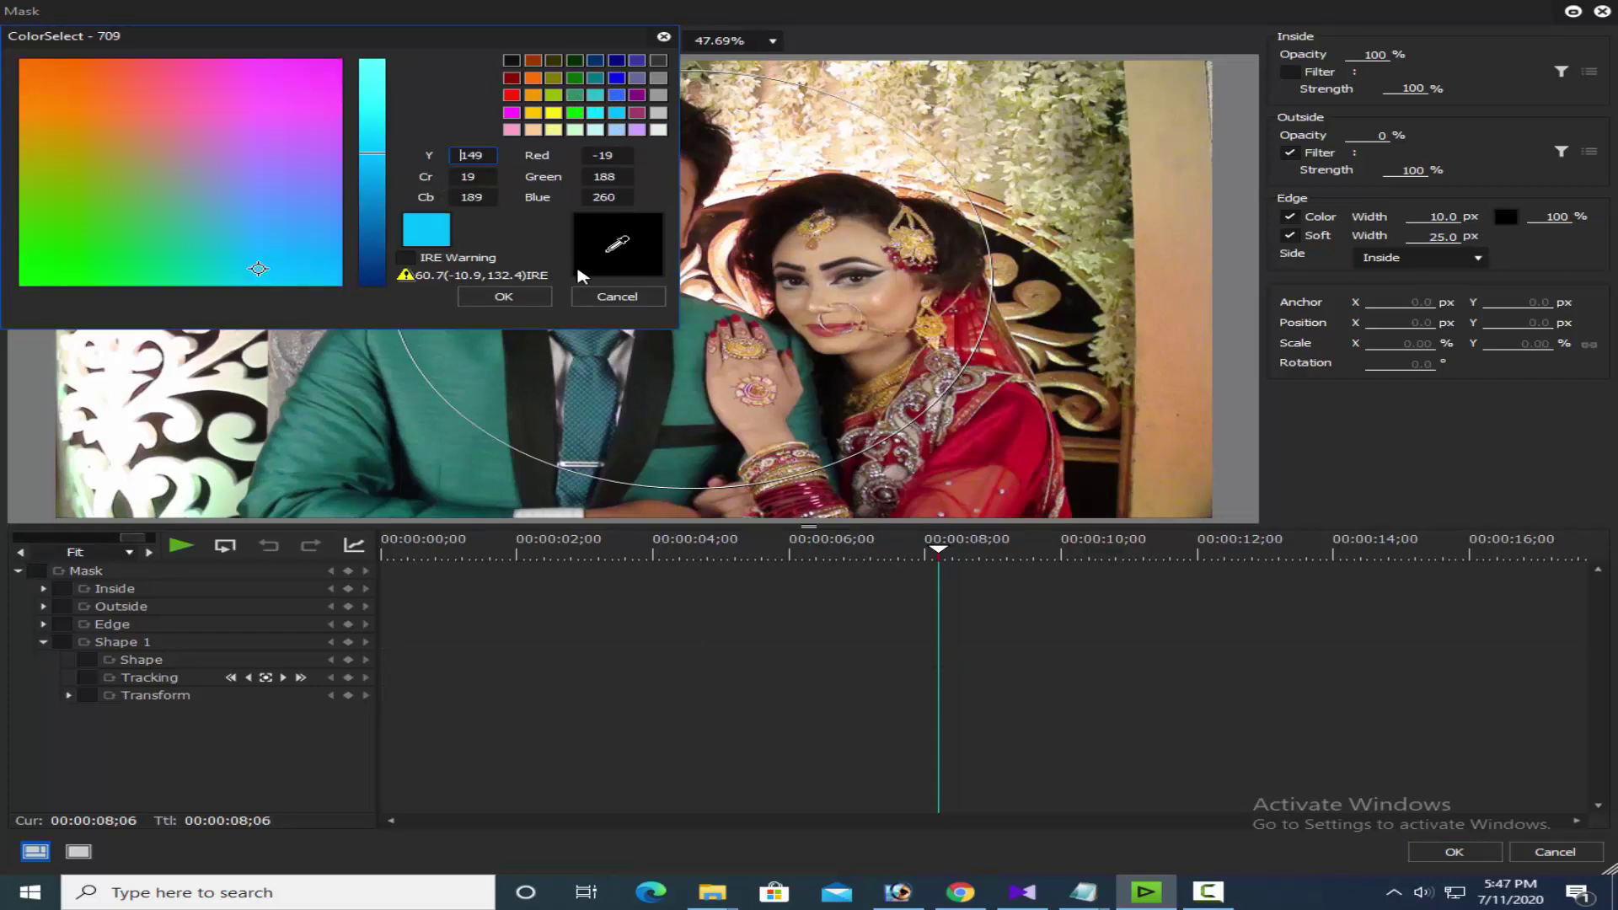
{"action": "left_click", "coordinate": [507, 301]}
{"action": "left_click", "coordinate": [1452, 852]}
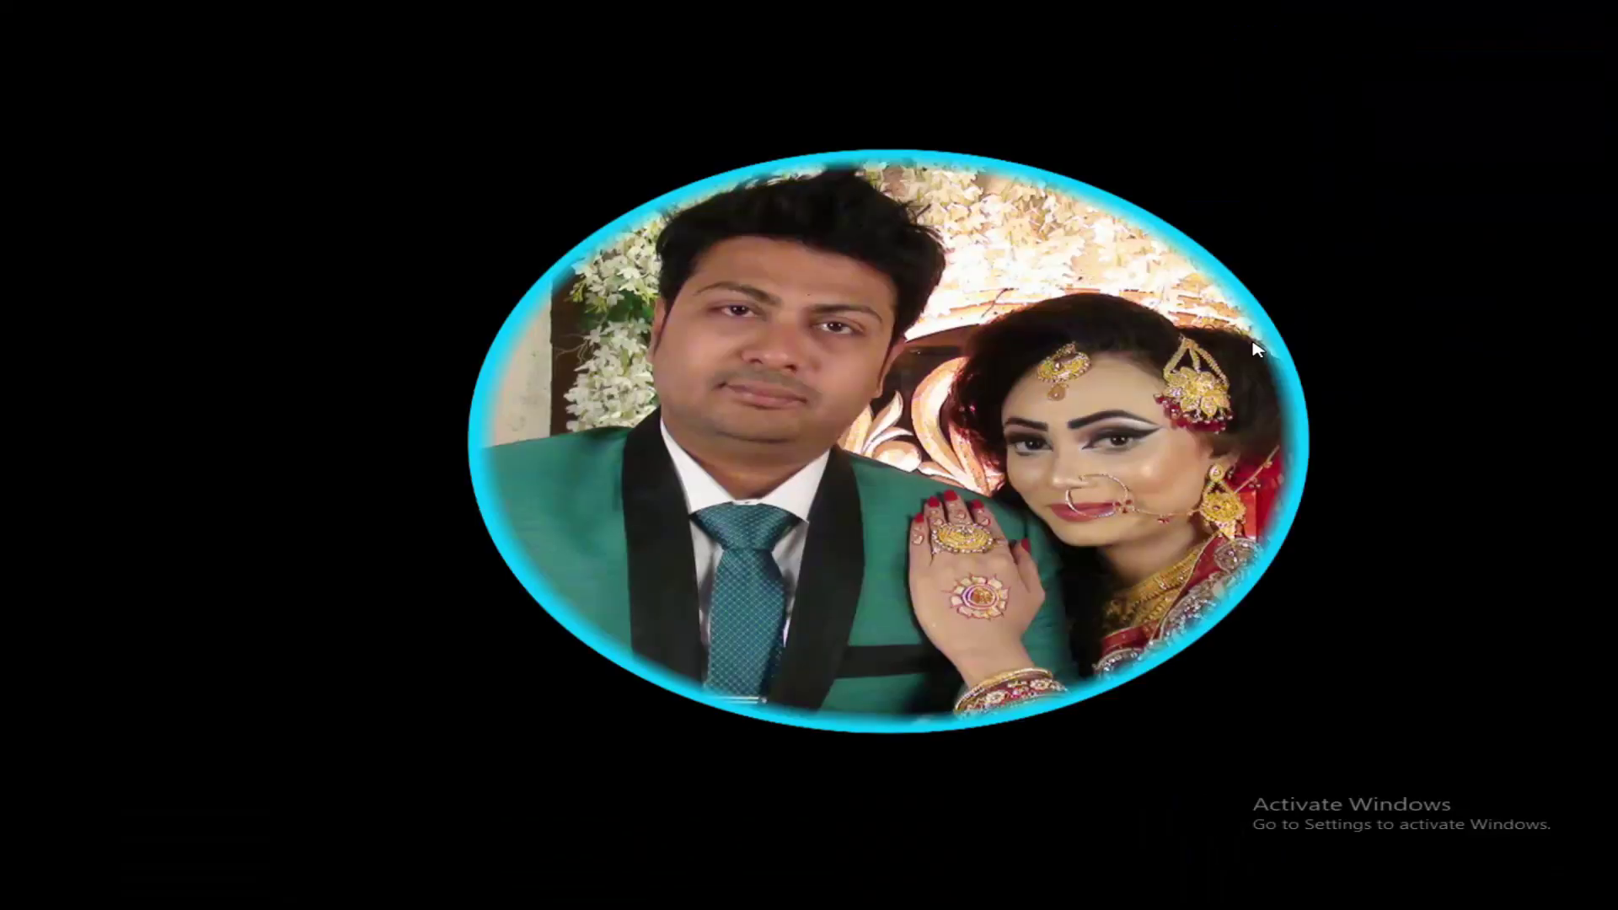
{"action": "double_click", "coordinate": [1253, 342]}
- Change the mask's edge color to magenta
{"action": "double_click", "coordinate": [867, 189]}
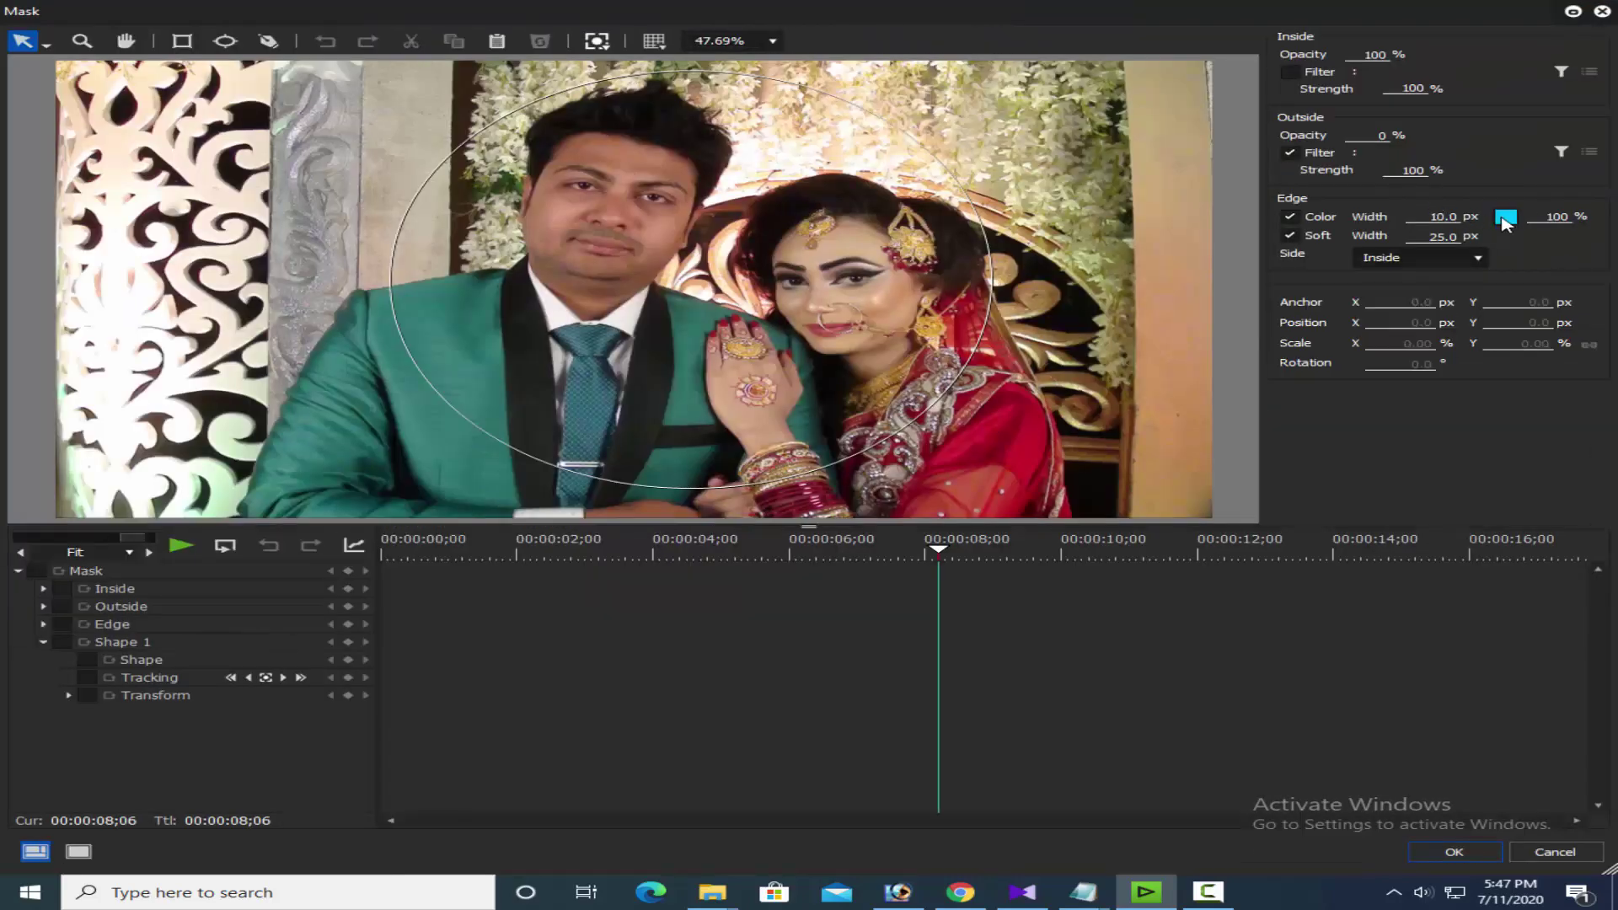
{"action": "left_click", "coordinate": [1506, 217]}
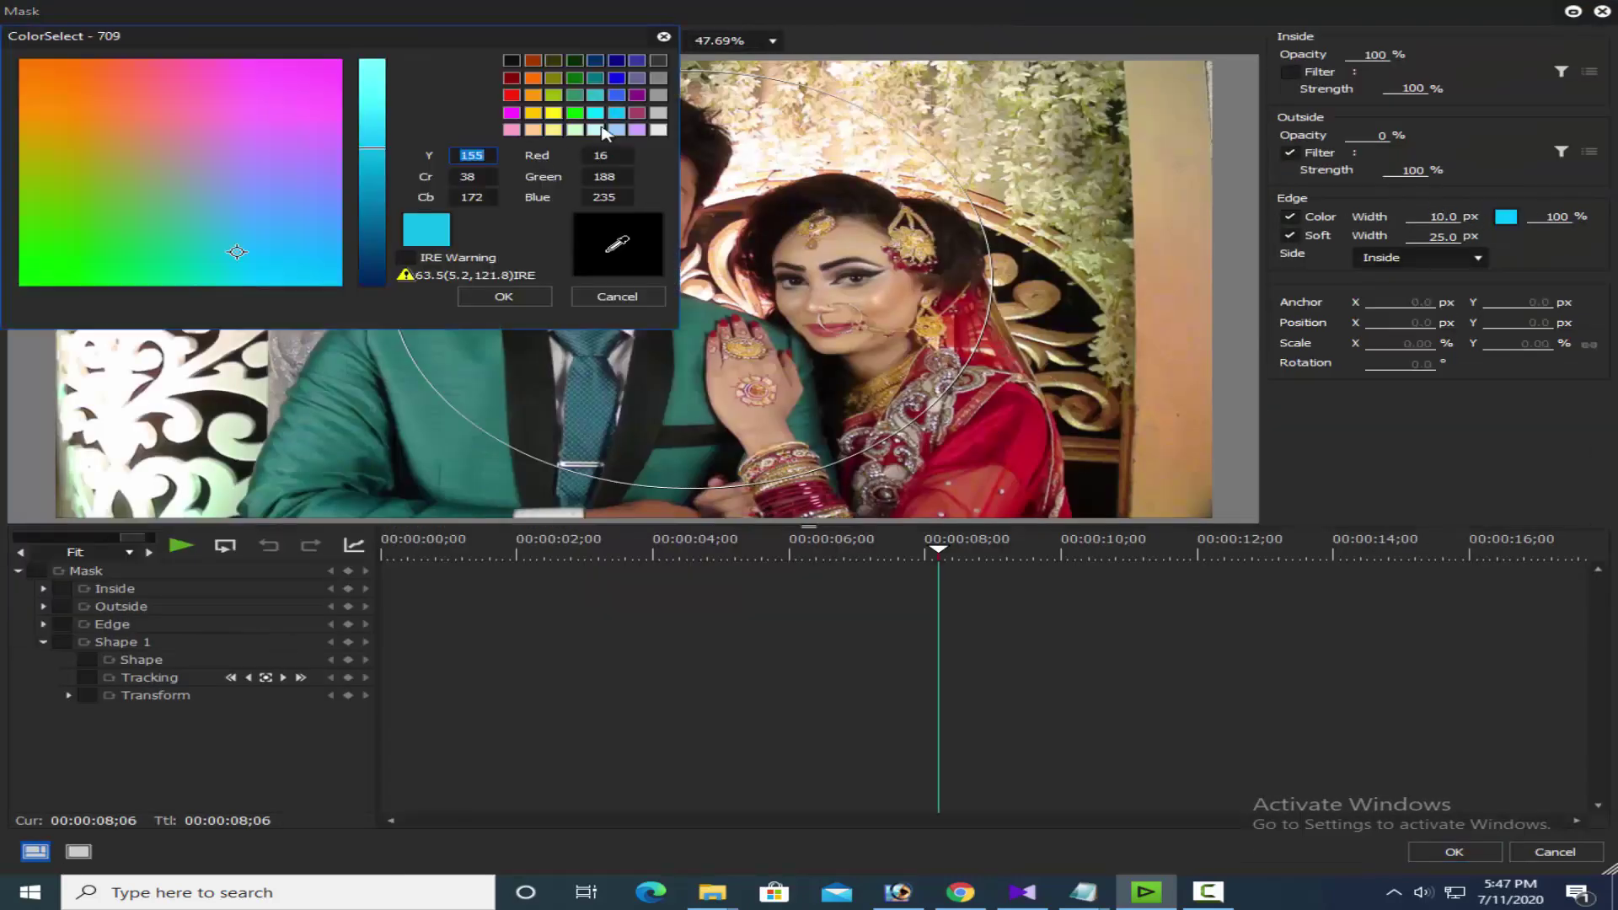
{"action": "left_click", "coordinate": [512, 114]}
{"action": "left_click", "coordinate": [489, 296]}
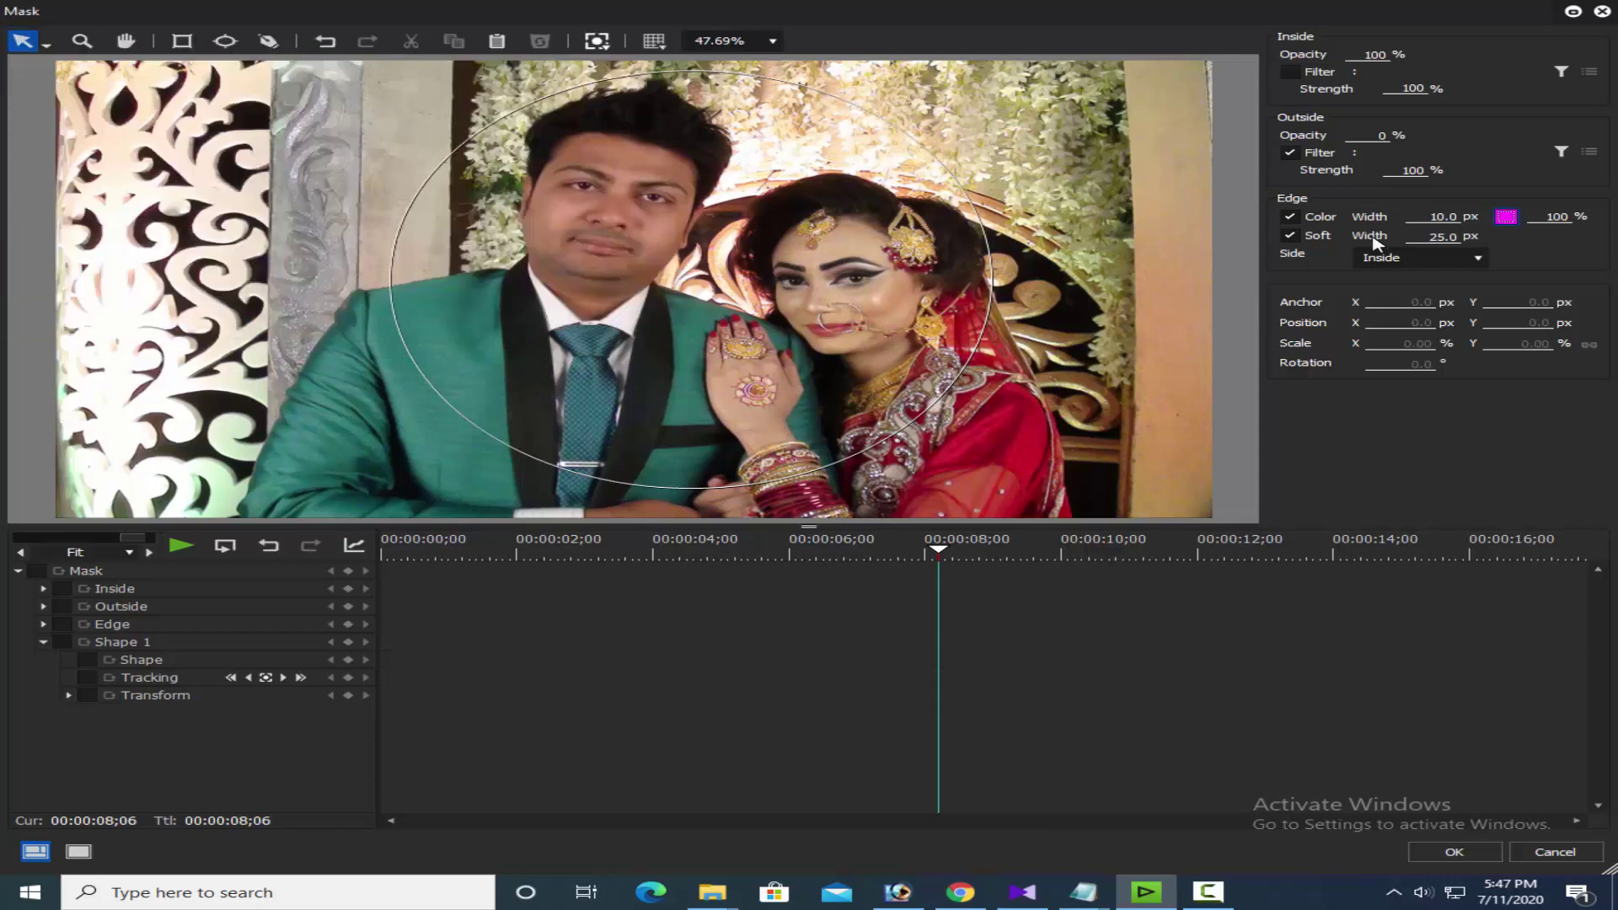
- Set the mask's soft edge width to 30 px and edge color width to 5 px, and preview the result full screen
{"action": "left_click", "coordinate": [1454, 237]}
{"action": "type", "text": "30"}
{"action": "left_click", "coordinate": [1442, 217]}
{"action": "type", "text": "5"}
{"action": "left_click", "coordinate": [1476, 854]}
{"action": "double_click", "coordinate": [1359, 143]}
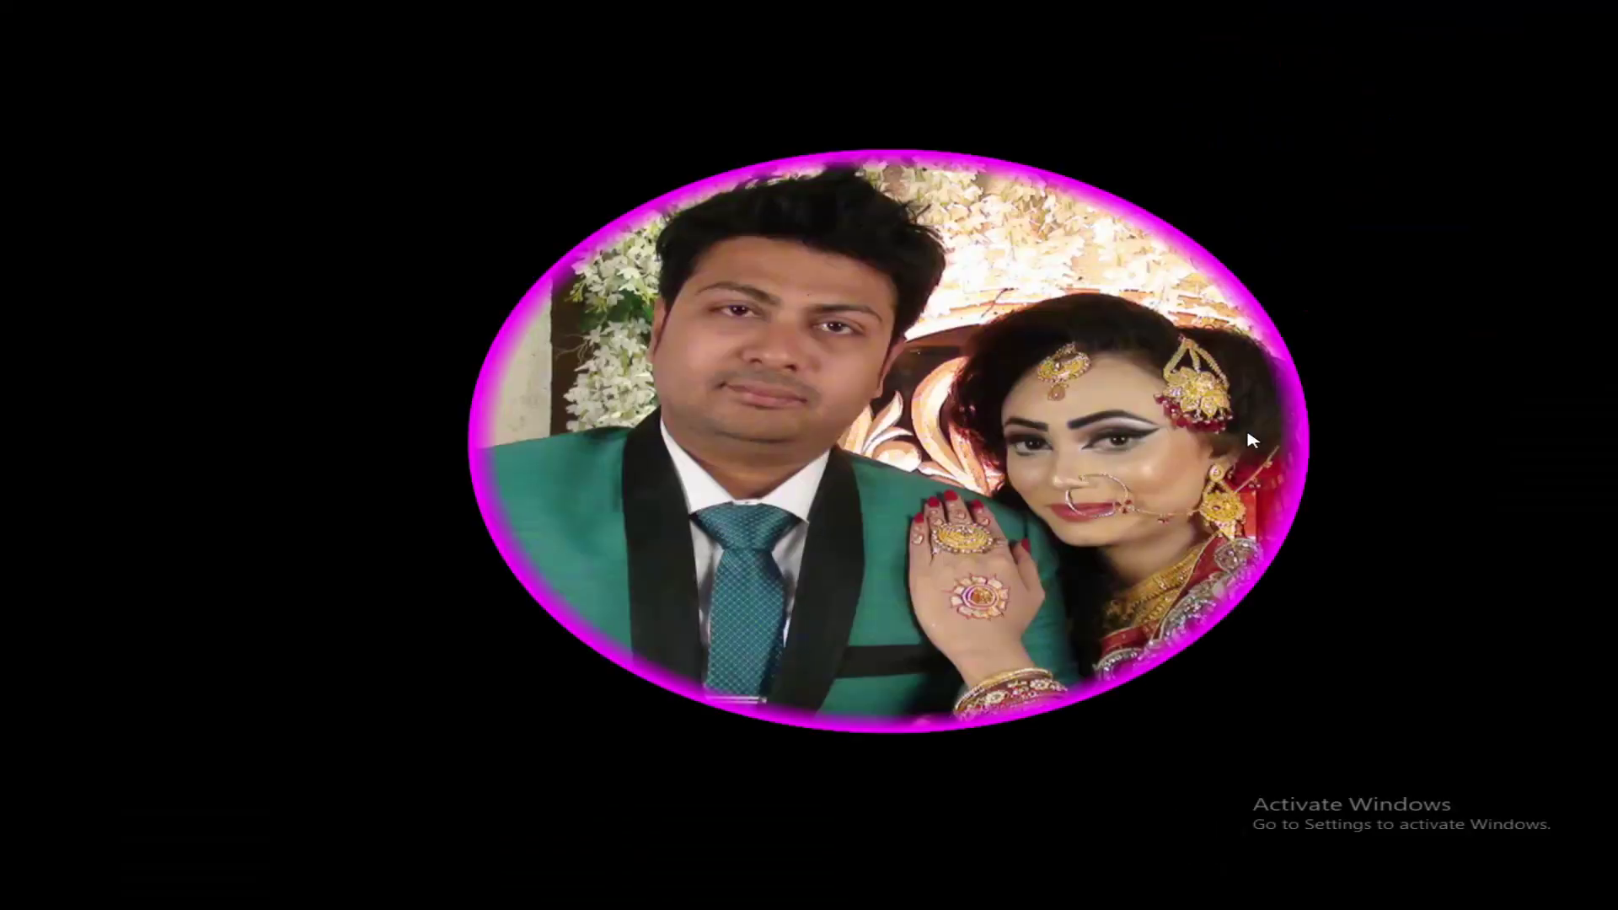
{"action": "key", "text": "Escape"}
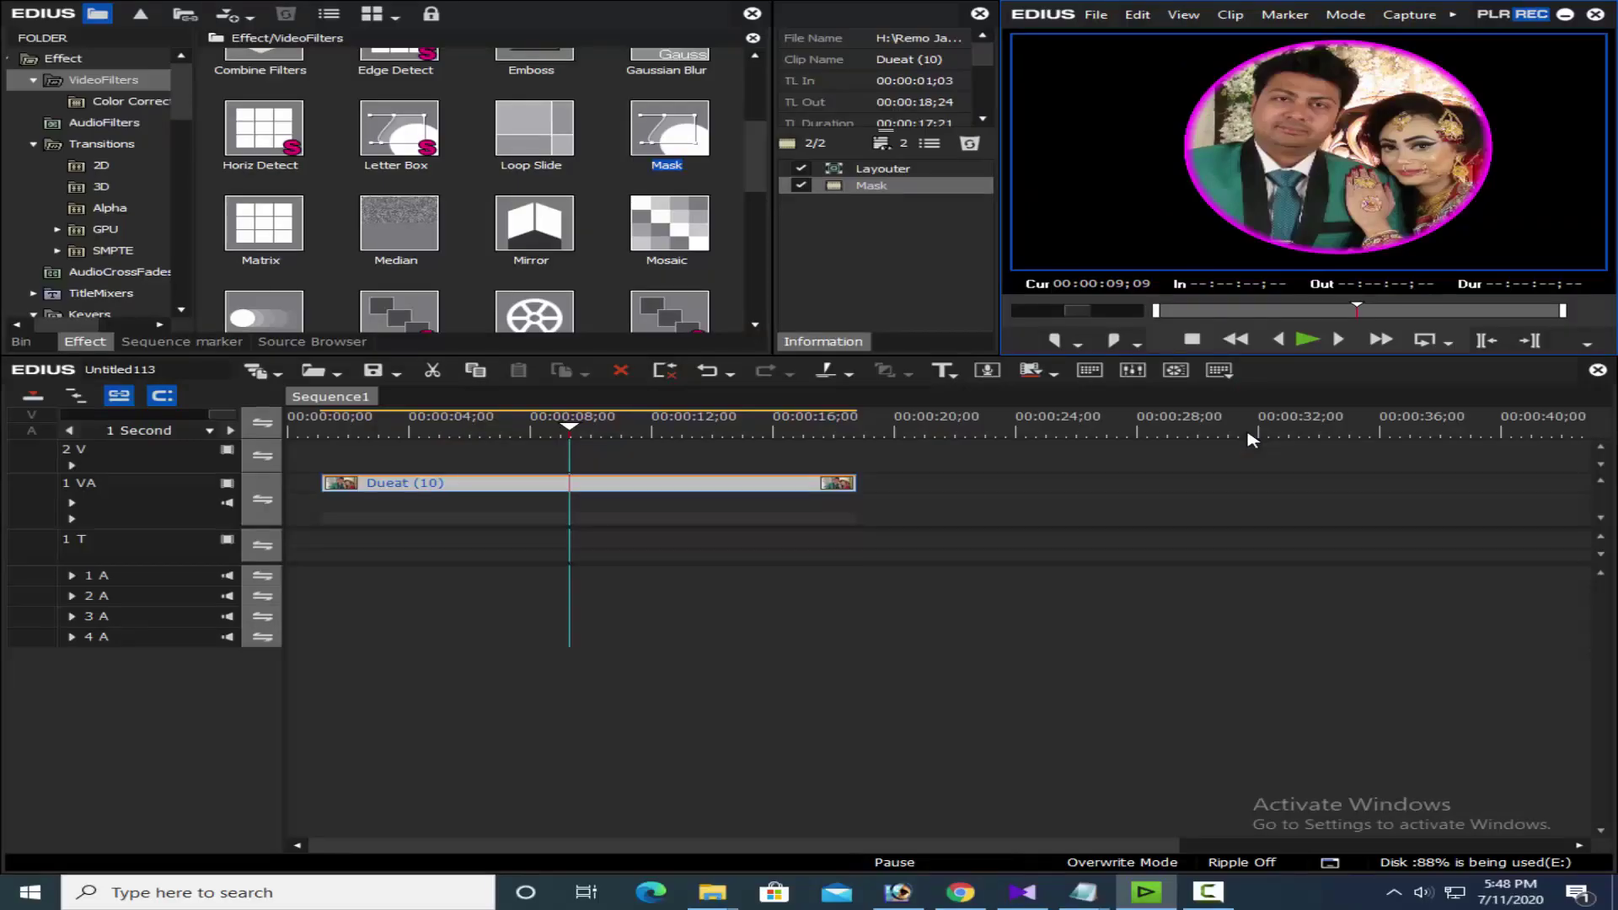
- Browse the effect folders available for the mask's outside filter and leave without selecting one
{"action": "double_click", "coordinate": [875, 194]}
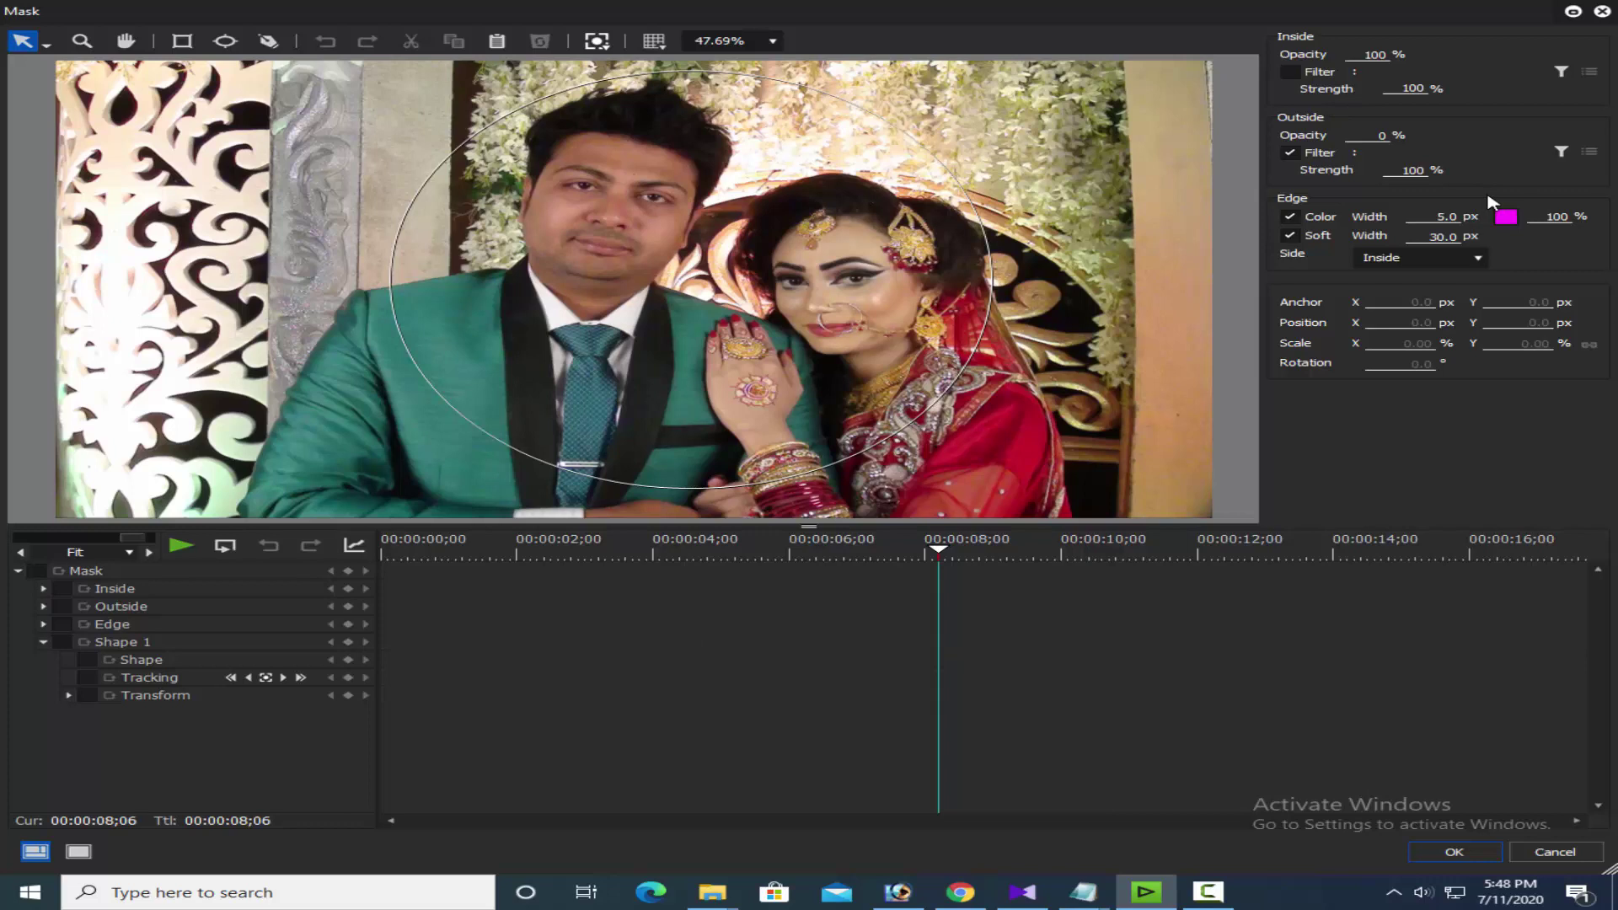
{"action": "left_click", "coordinate": [1561, 154]}
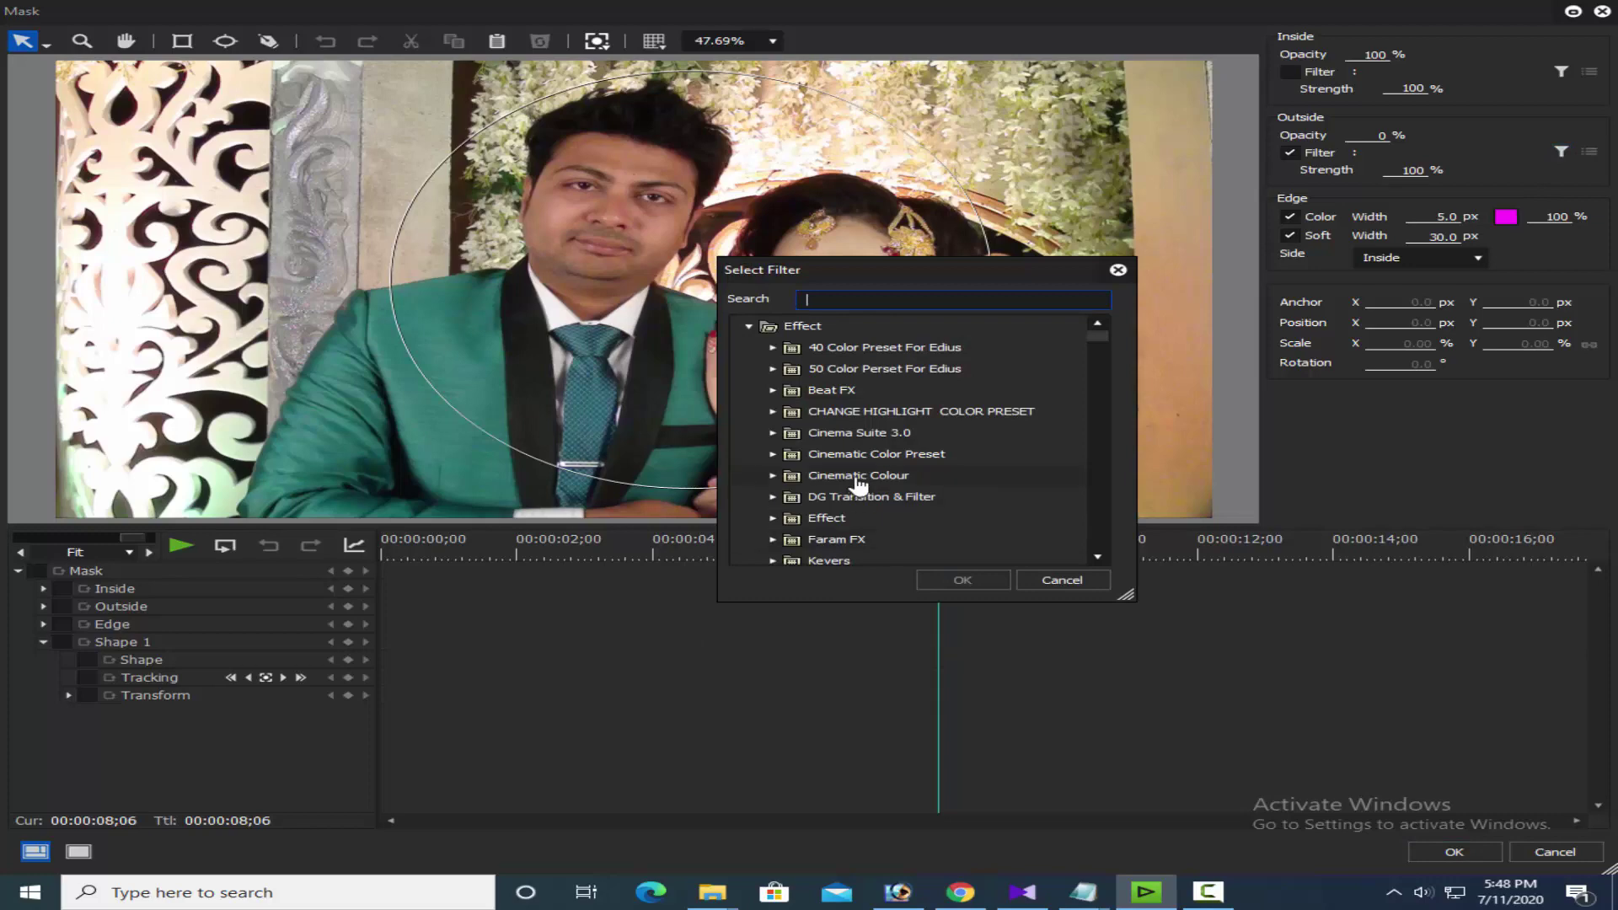
{"action": "scroll", "coordinate": [872, 457], "scroll_direction": "down", "scroll_amount": 5}
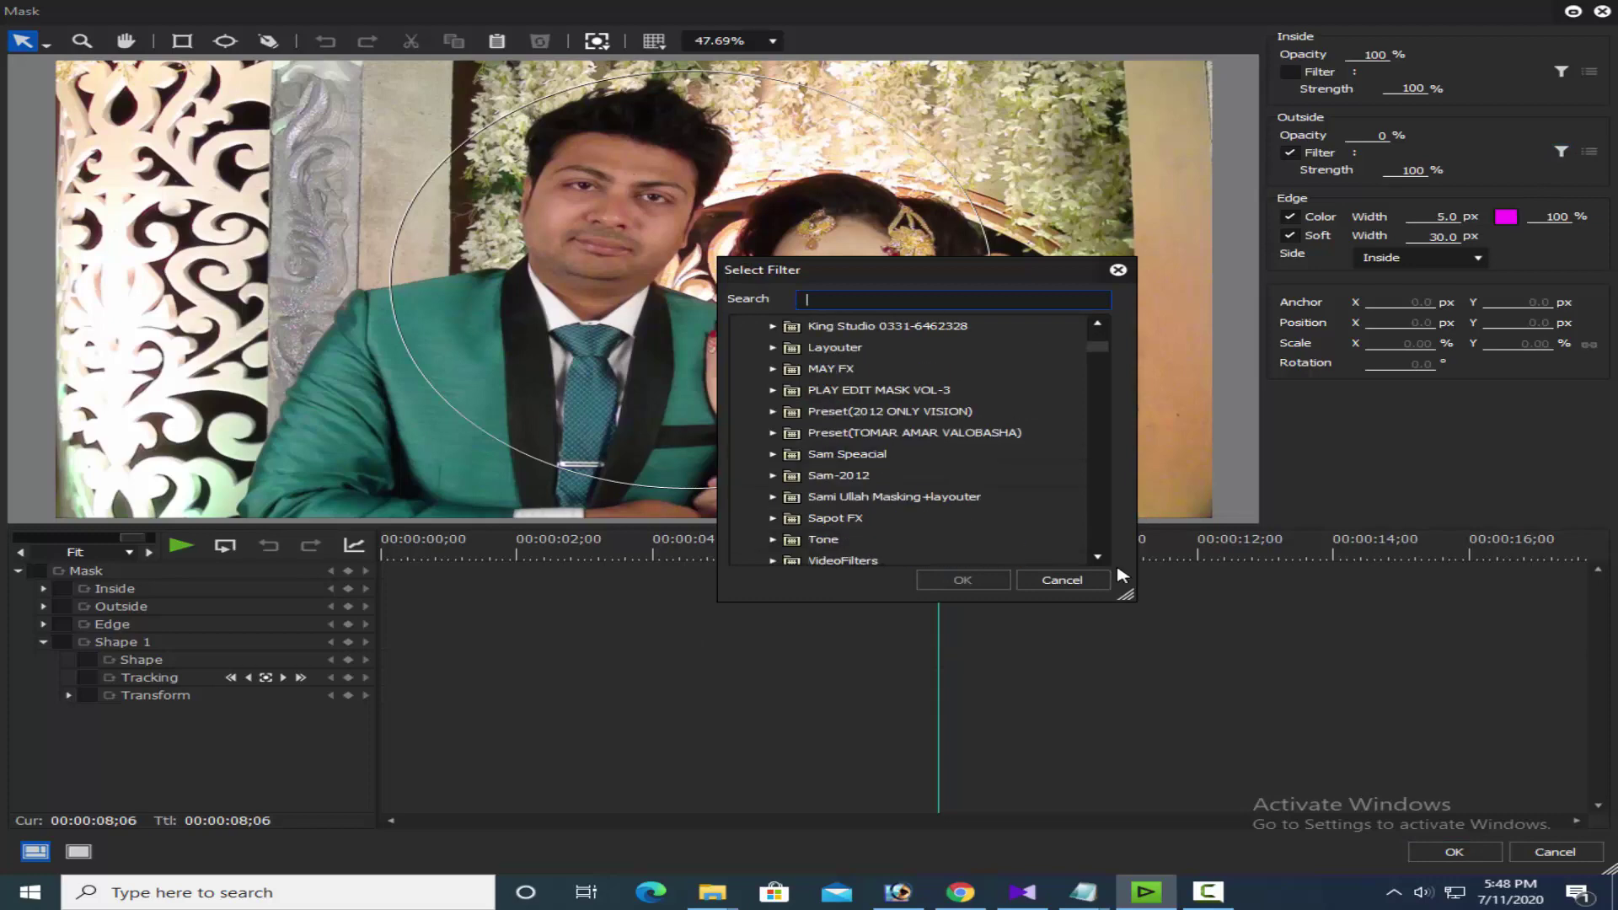
{"action": "left_click", "coordinate": [1064, 580]}
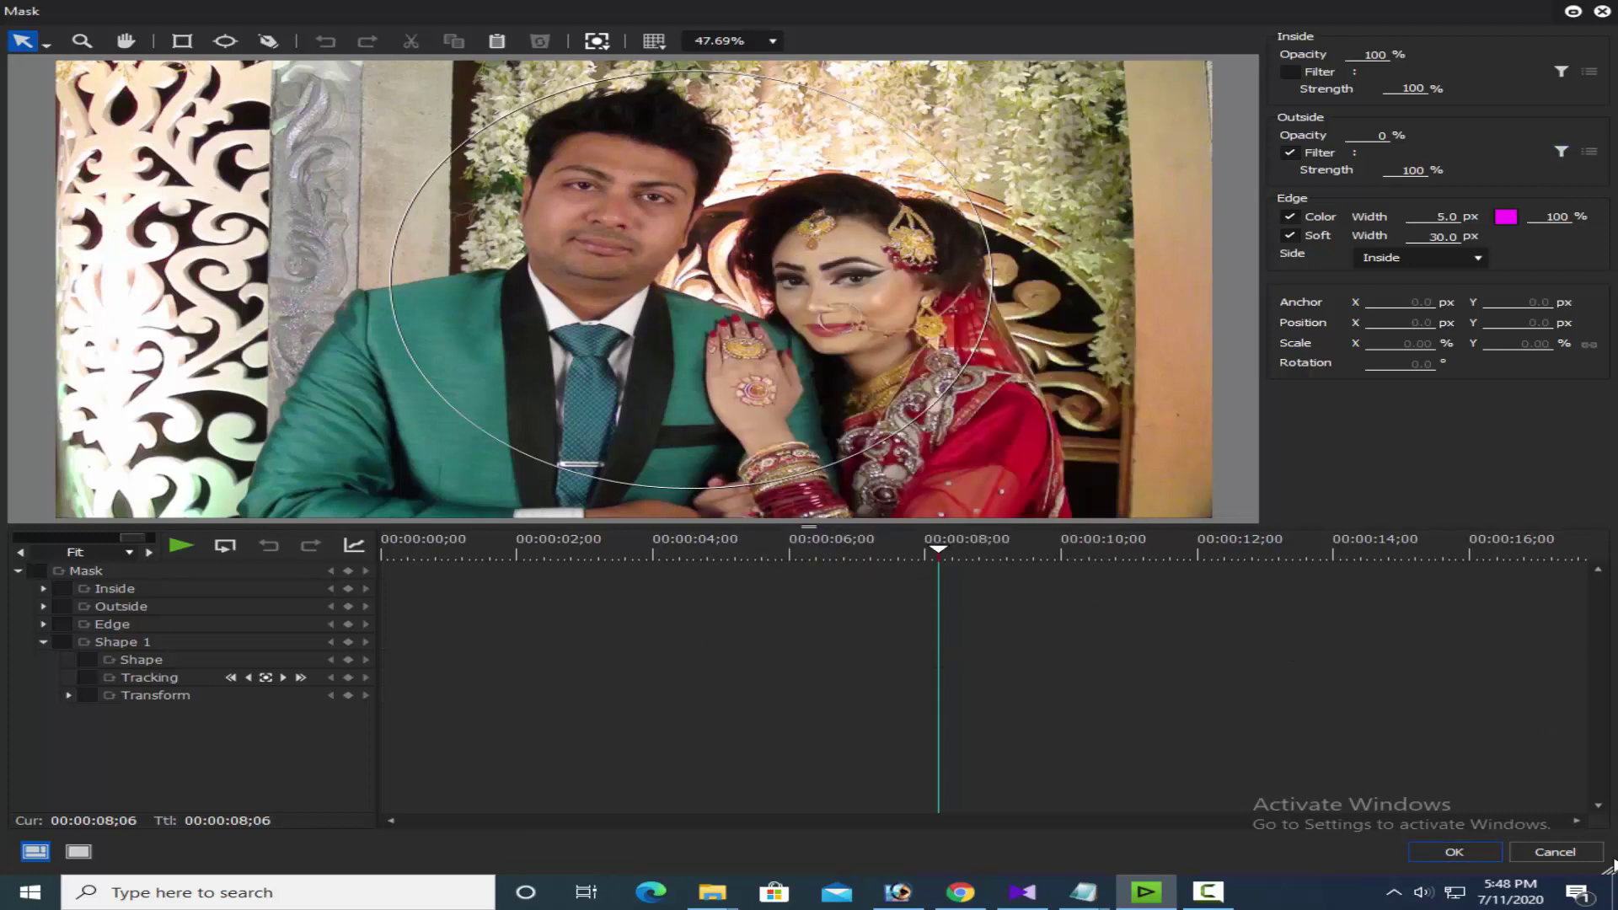
{"action": "left_click", "coordinate": [1481, 854]}
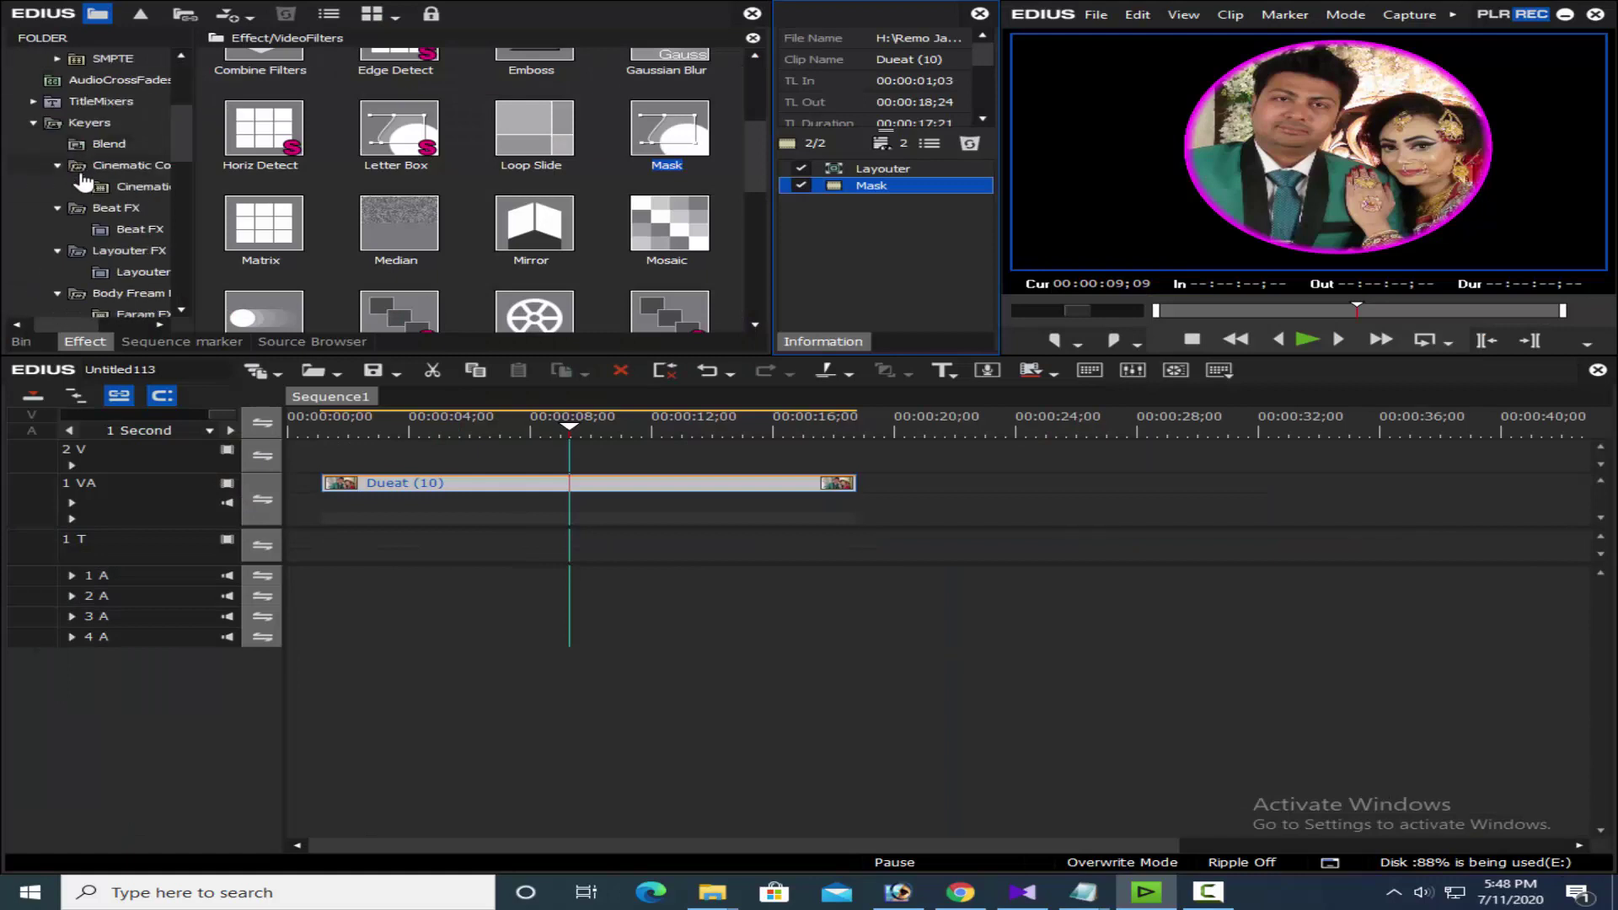
- Reopen the clip's Mask filter and browse the presets available for the outside filter
{"action": "scroll", "coordinate": [92, 244], "scroll_direction": "down", "scroll_amount": 10}
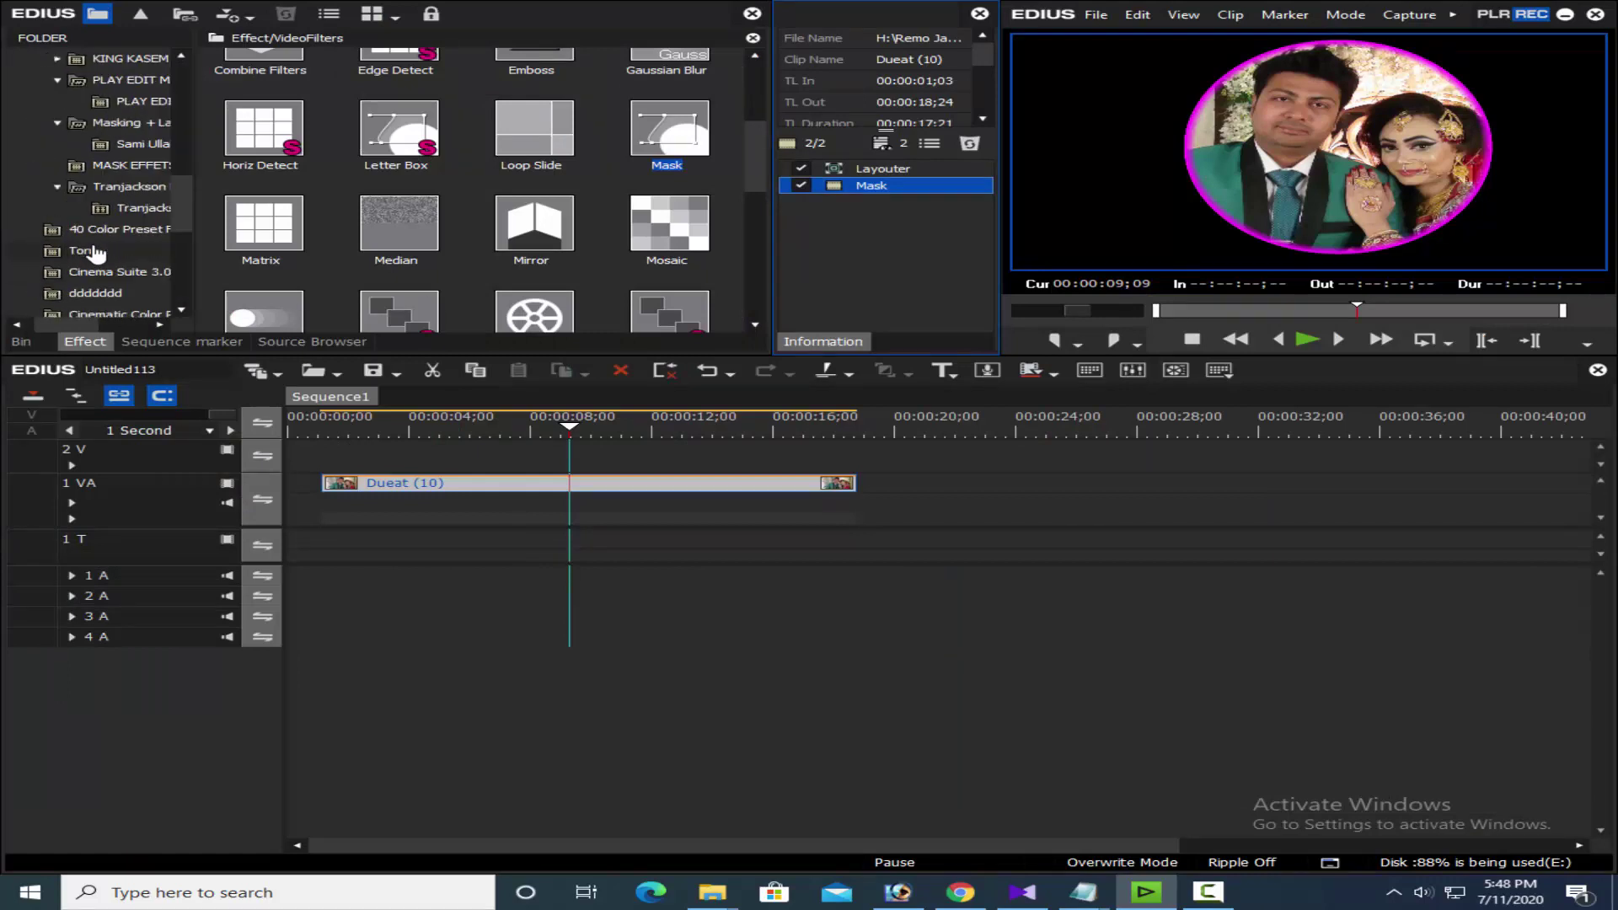
{"action": "scroll", "coordinate": [93, 251], "scroll_direction": "up", "scroll_amount": 10}
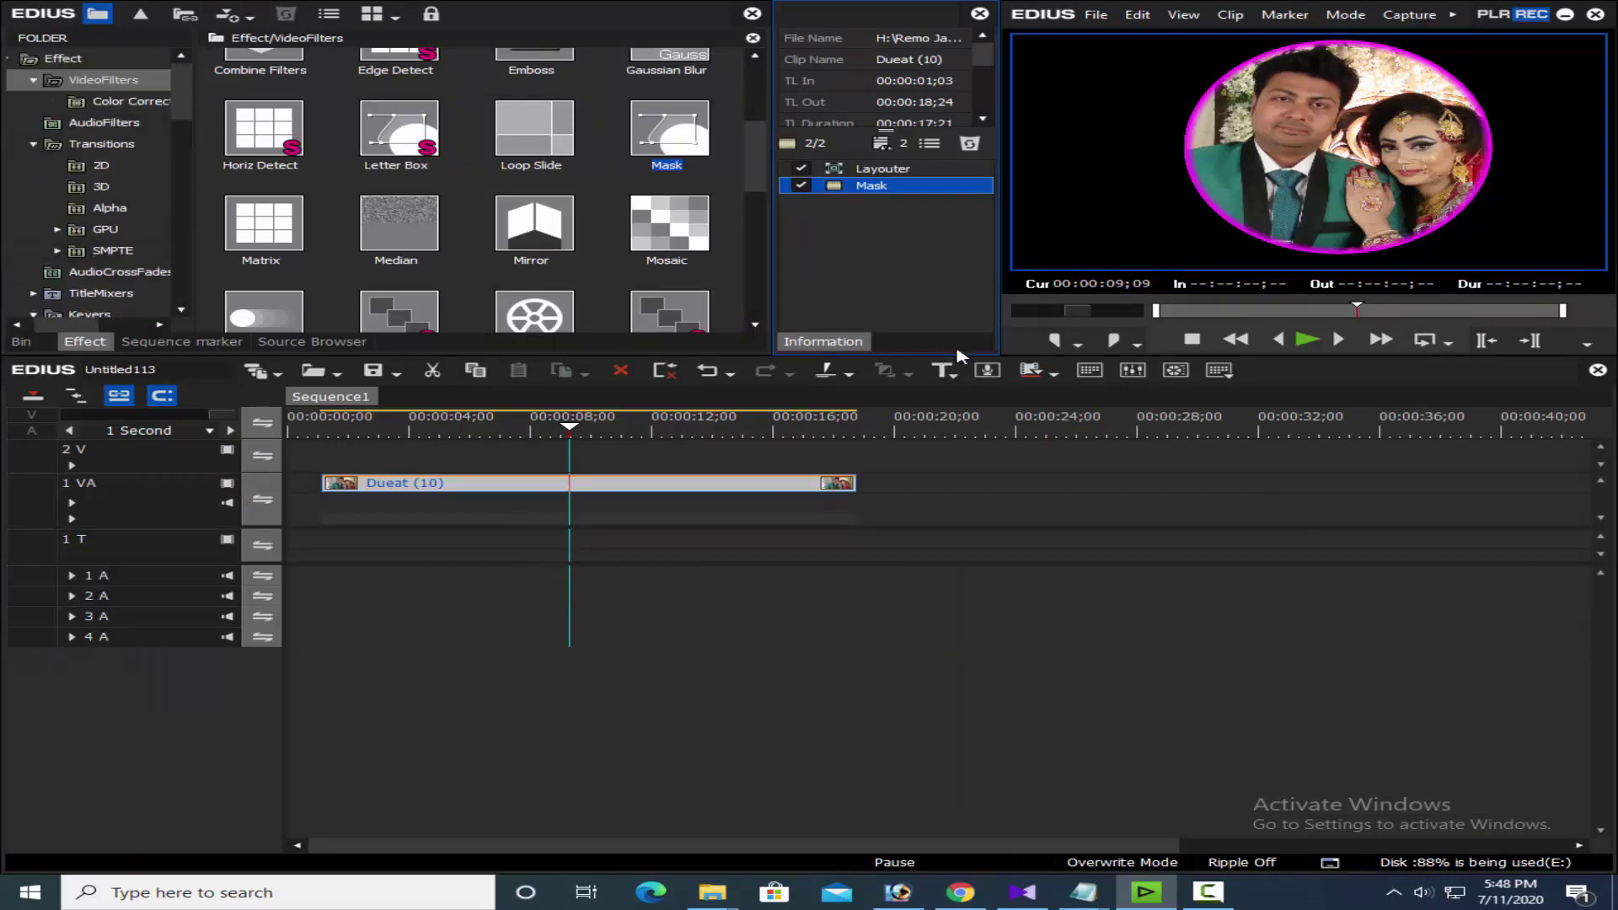
{"action": "double_click", "coordinate": [895, 186]}
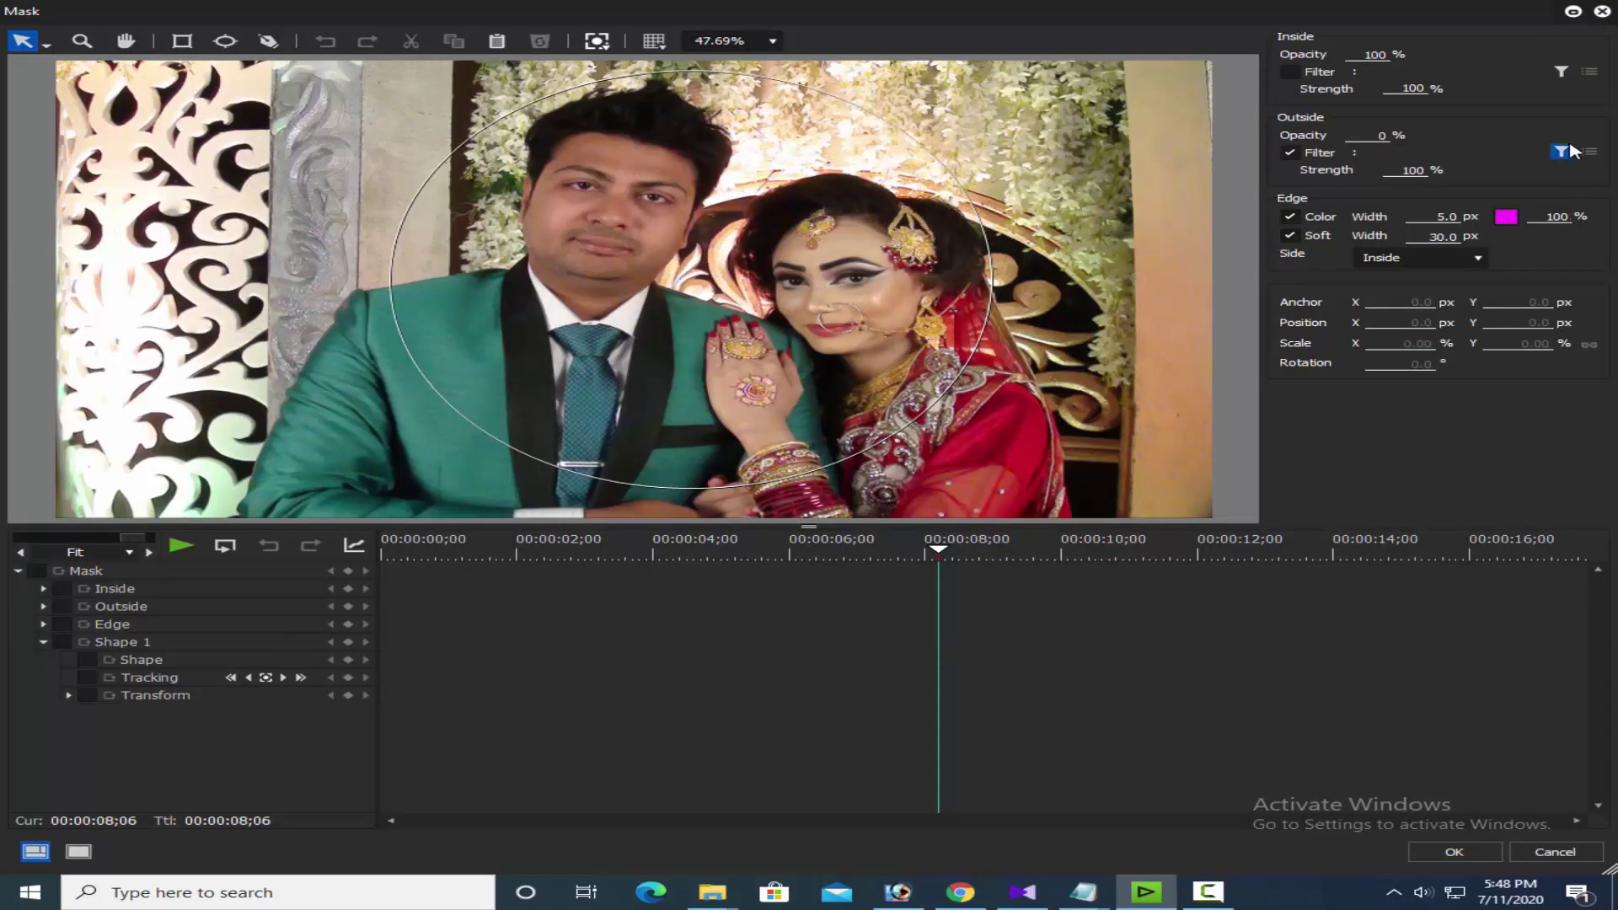
{"action": "left_click", "coordinate": [1565, 151]}
{"action": "scroll", "coordinate": [922, 368], "scroll_direction": "down", "scroll_amount": 1}
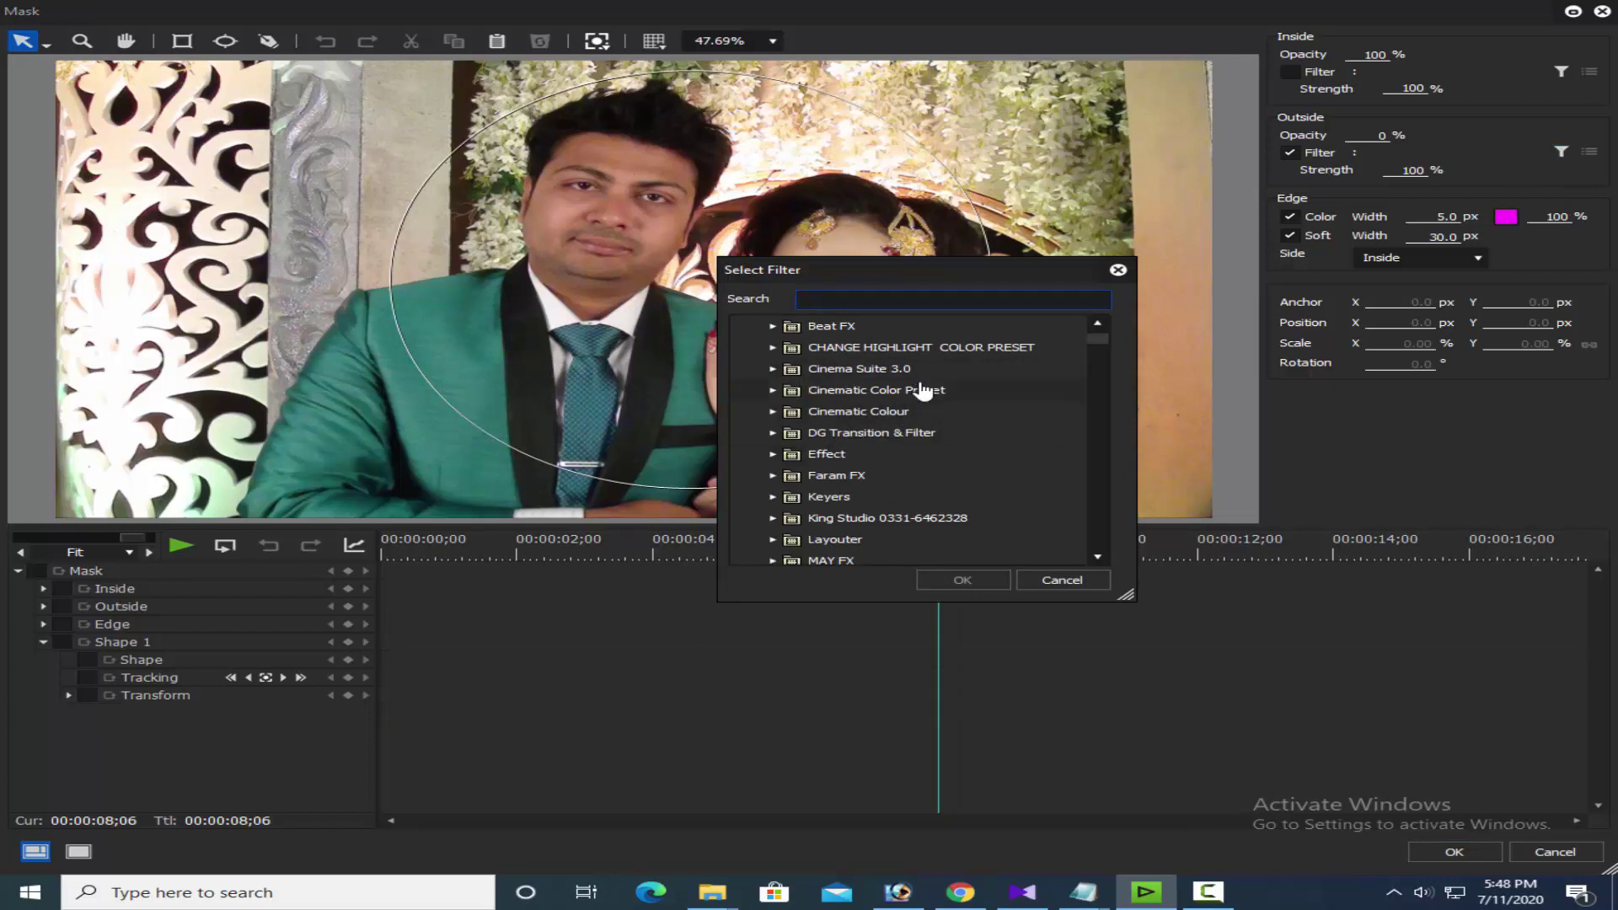
{"action": "scroll", "coordinate": [928, 438], "scroll_direction": "up", "scroll_amount": 1}
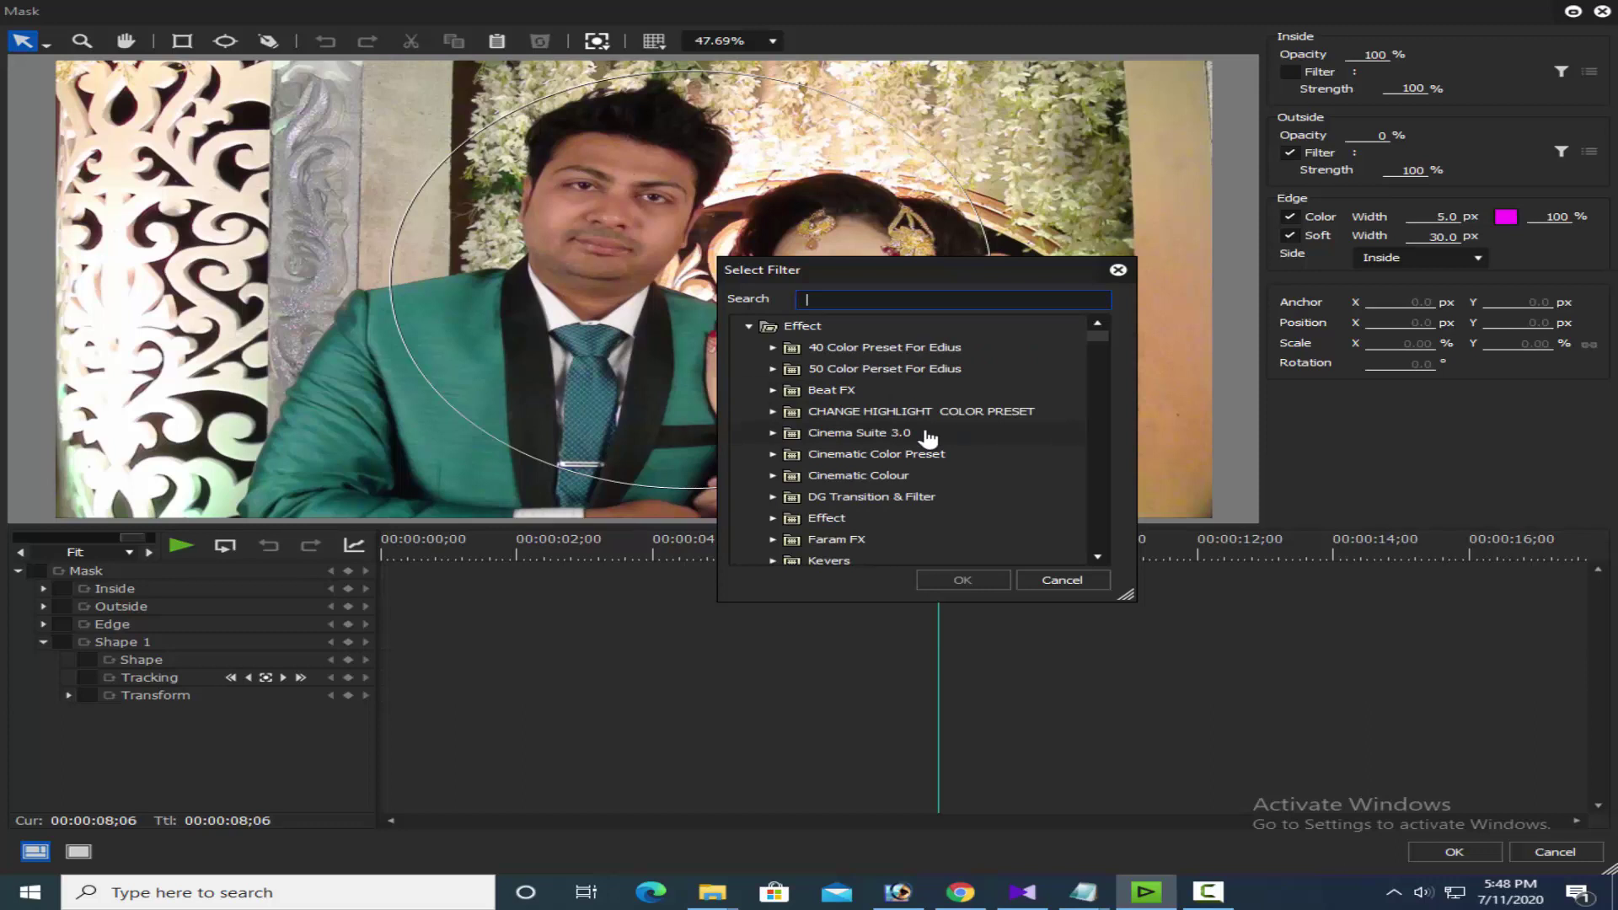
{"action": "scroll", "coordinate": [928, 438], "scroll_direction": "down", "scroll_amount": 3}
{"action": "scroll", "coordinate": [928, 438], "scroll_direction": "down", "scroll_amount": 10}
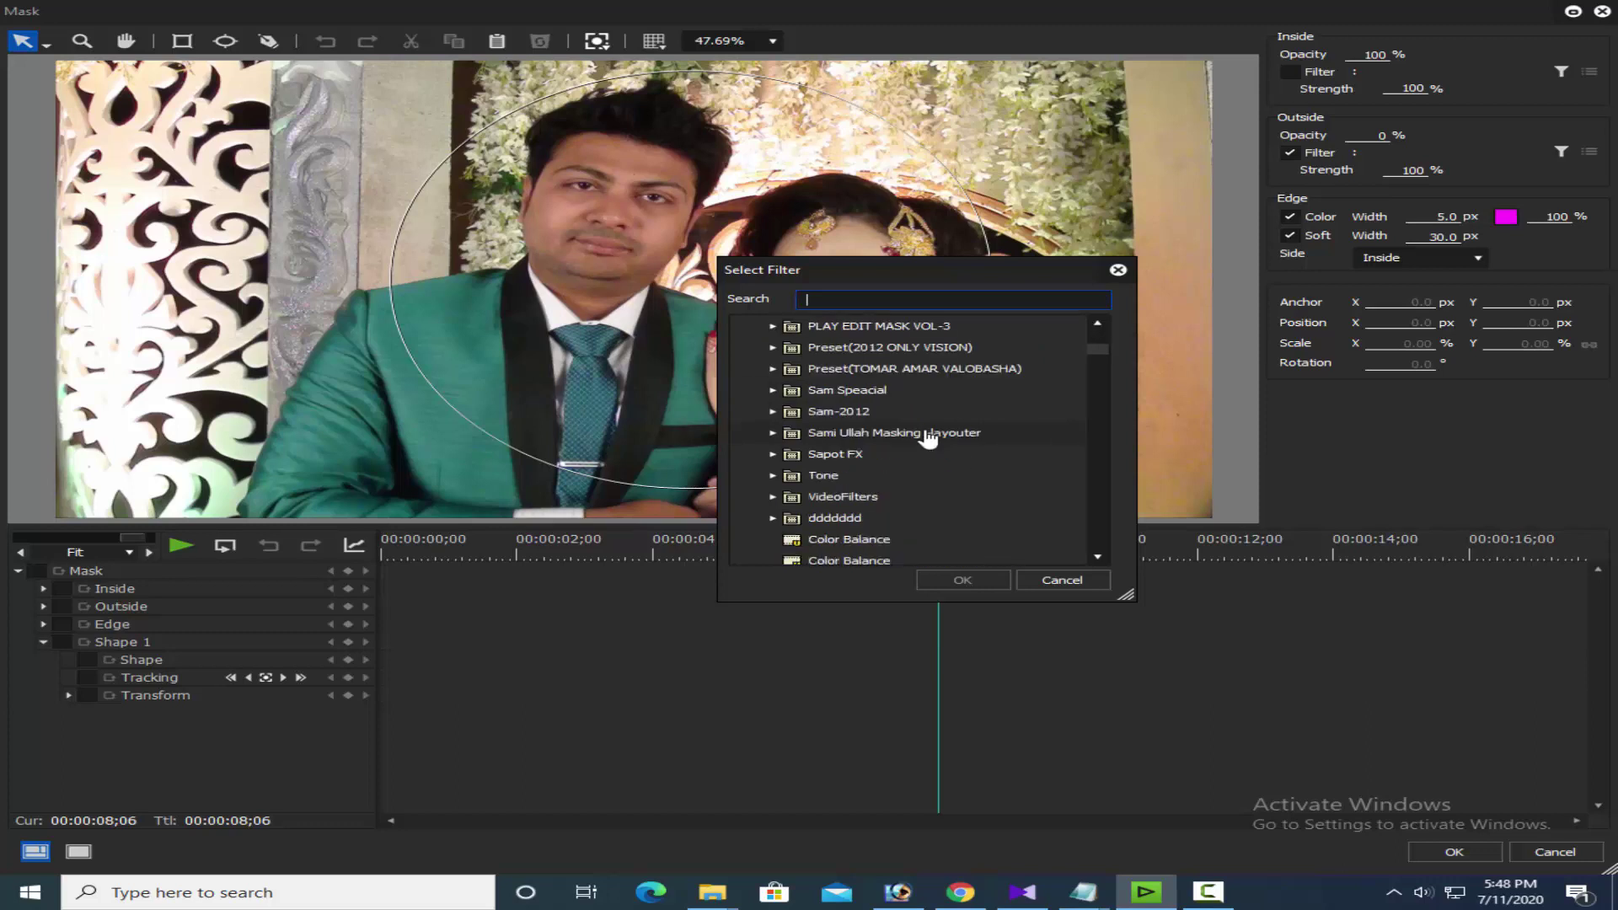
{"action": "scroll", "coordinate": [928, 439], "scroll_direction": "down", "scroll_amount": 7}
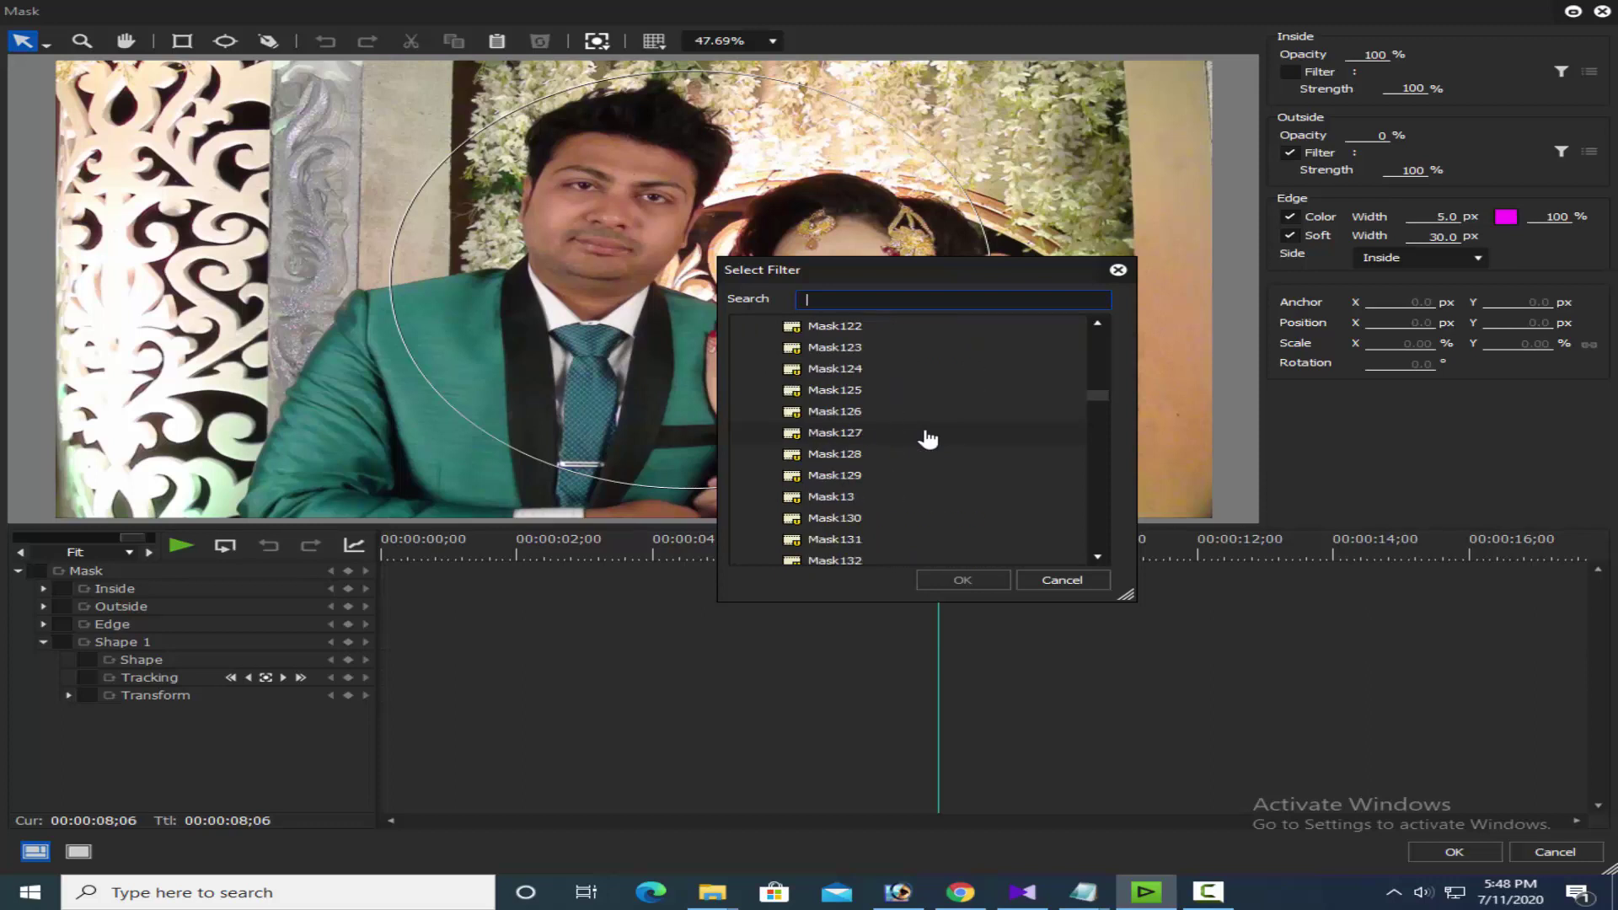
{"action": "left_click_drag", "start_coordinate": [1095, 408], "coordinate": [1128, 333]}
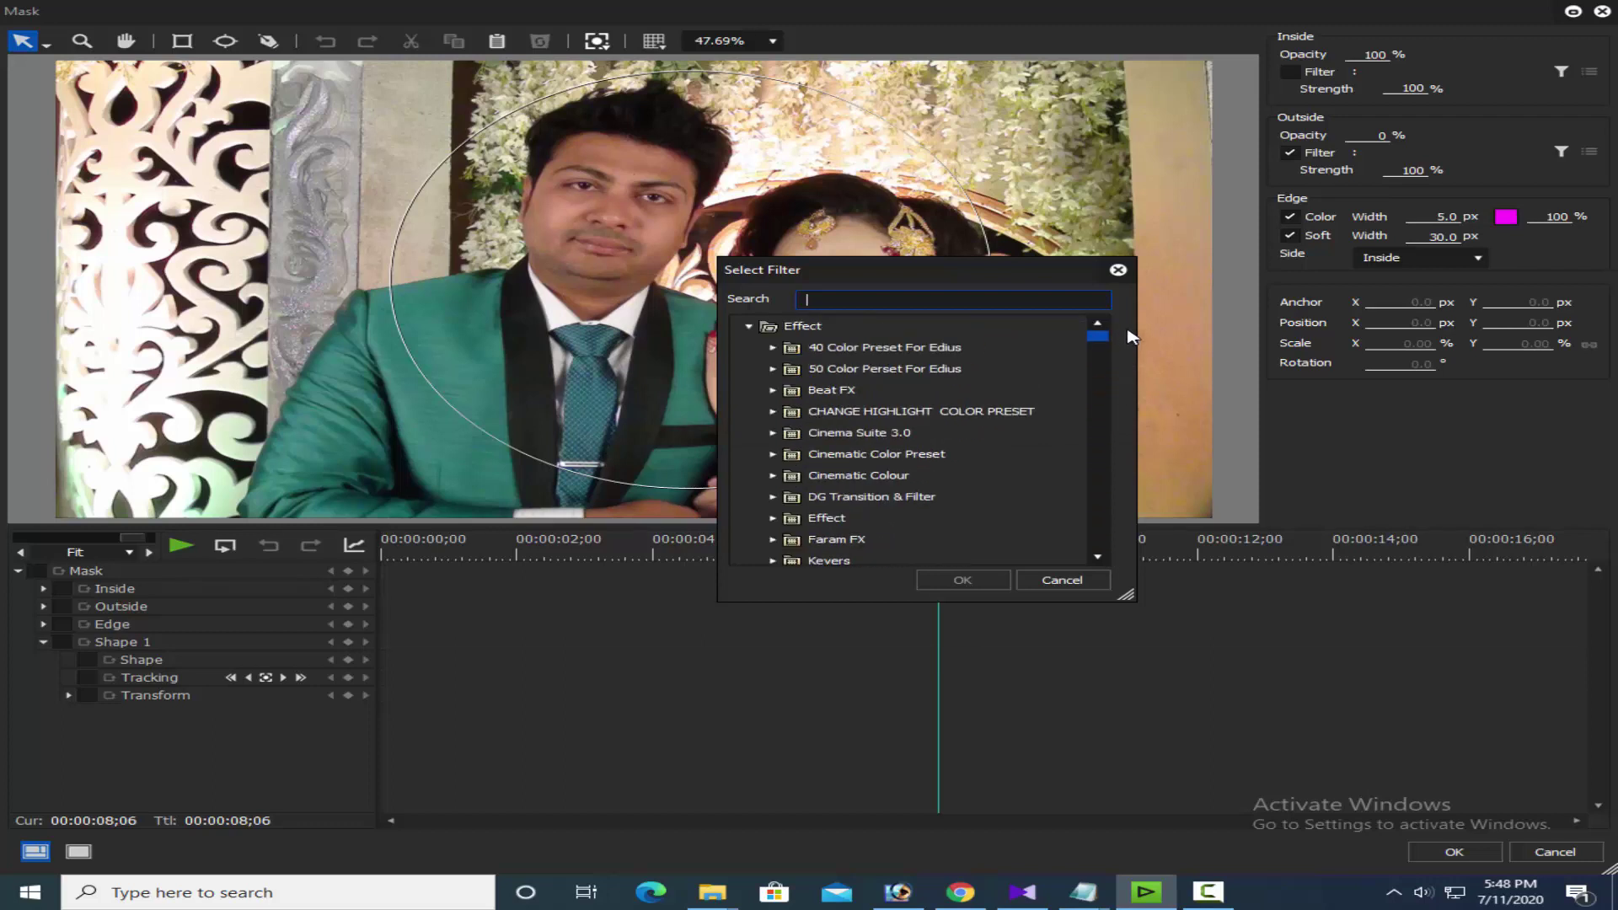
- Assign the Black & White preset from 40 Color Preset For Edius as the mask's outside filter and apply the mask settings
{"action": "double_click", "coordinate": [791, 326]}
{"action": "double_click", "coordinate": [790, 327]}
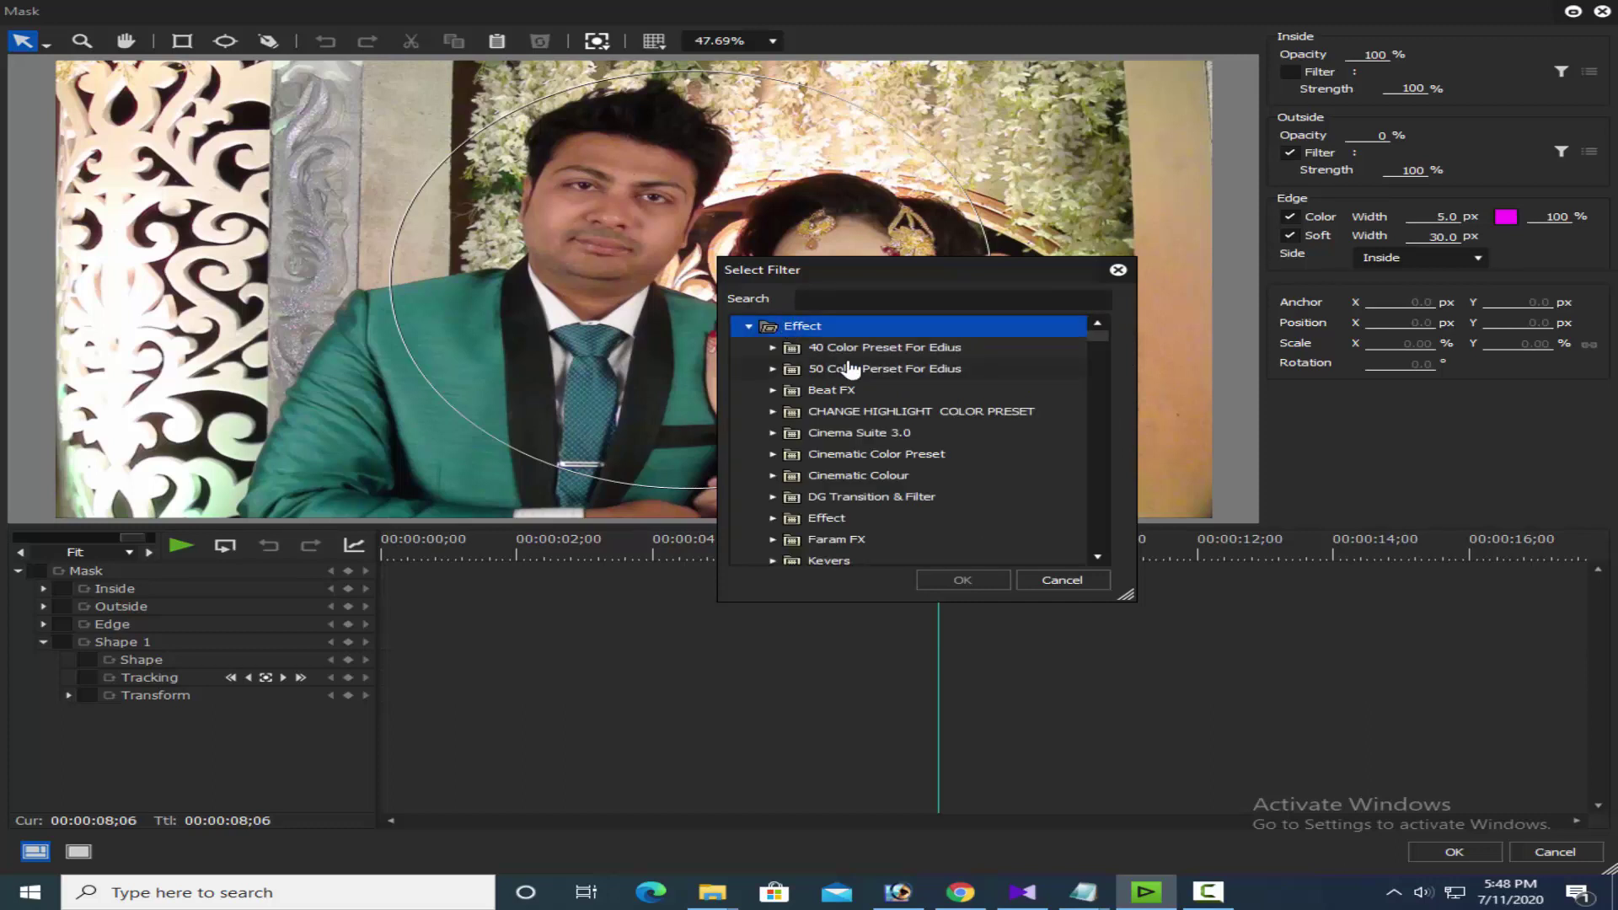
{"action": "double_click", "coordinate": [855, 347]}
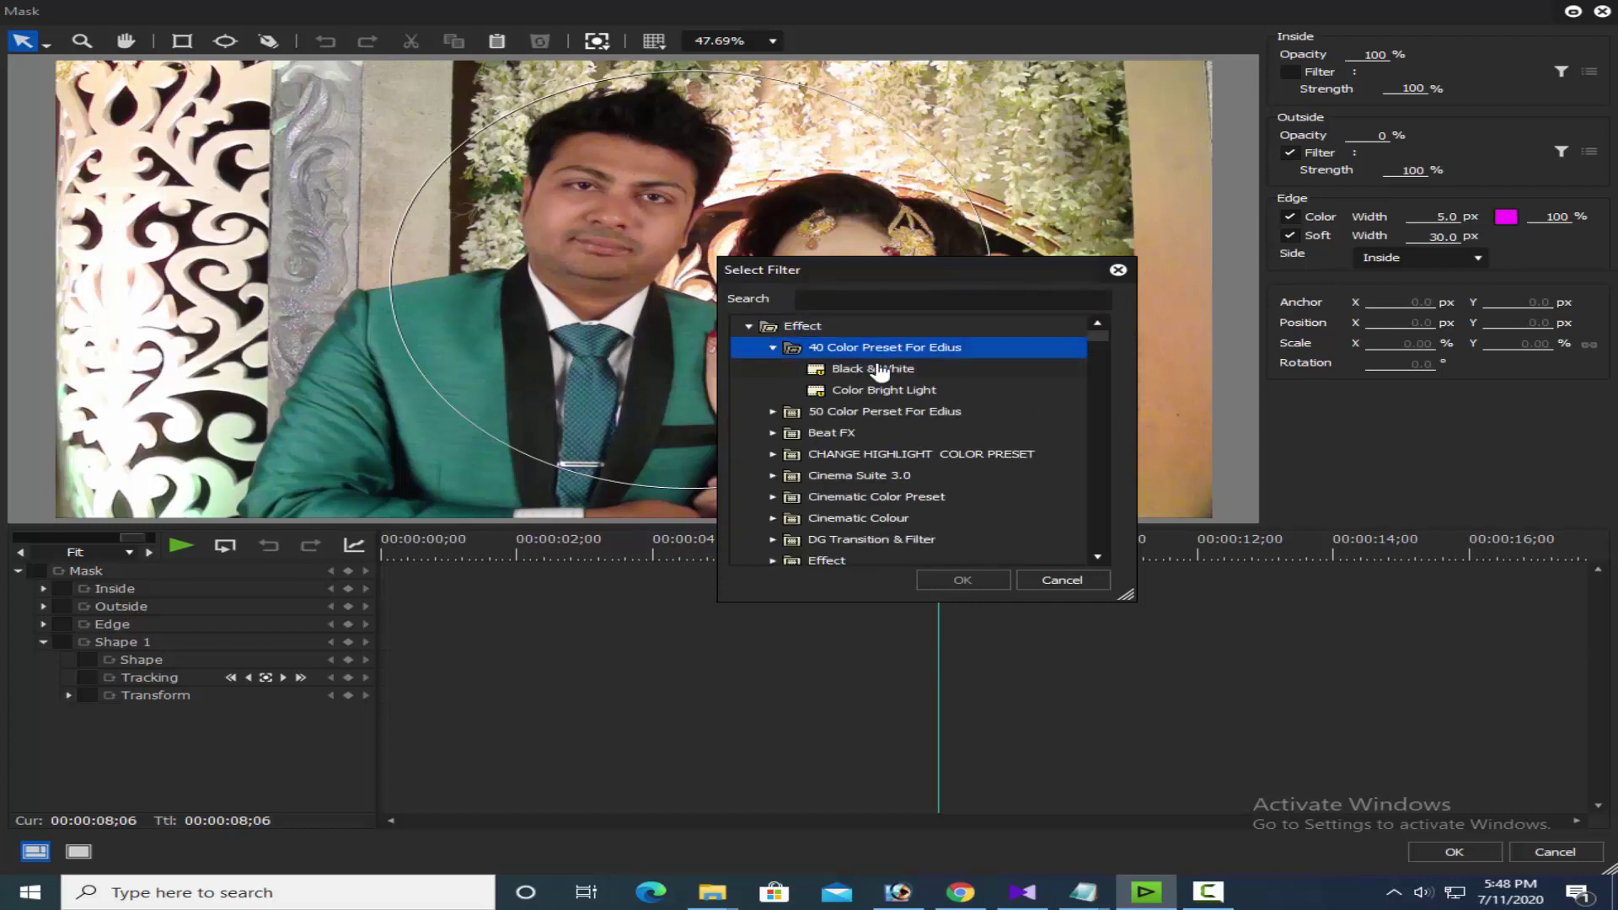
{"action": "left_click", "coordinate": [885, 375]}
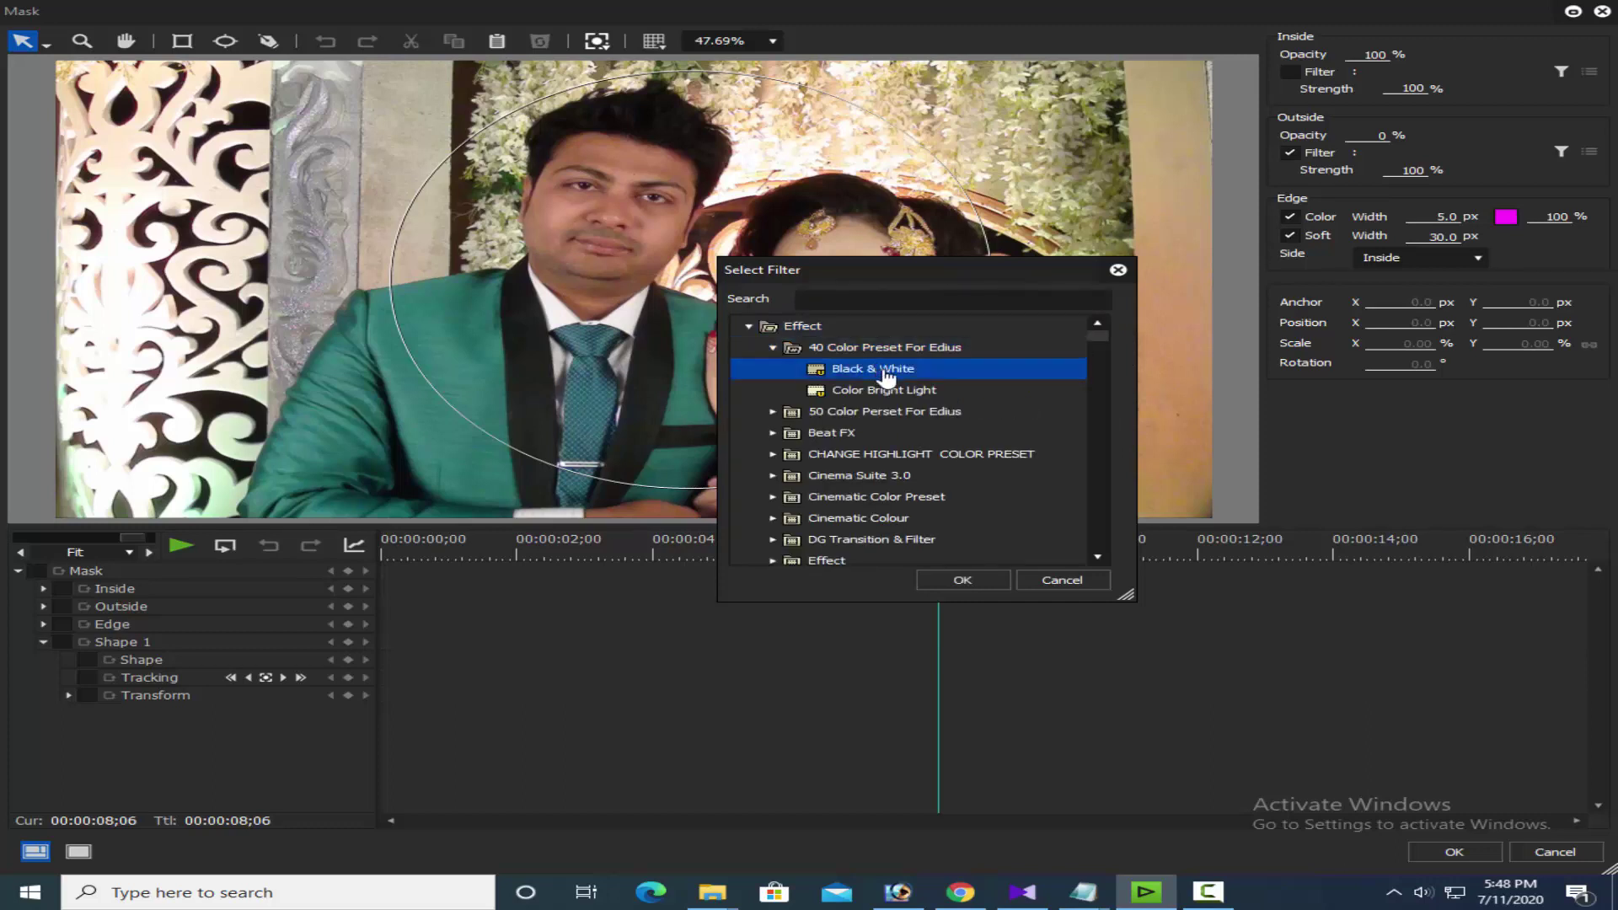
{"action": "left_click", "coordinate": [992, 581]}
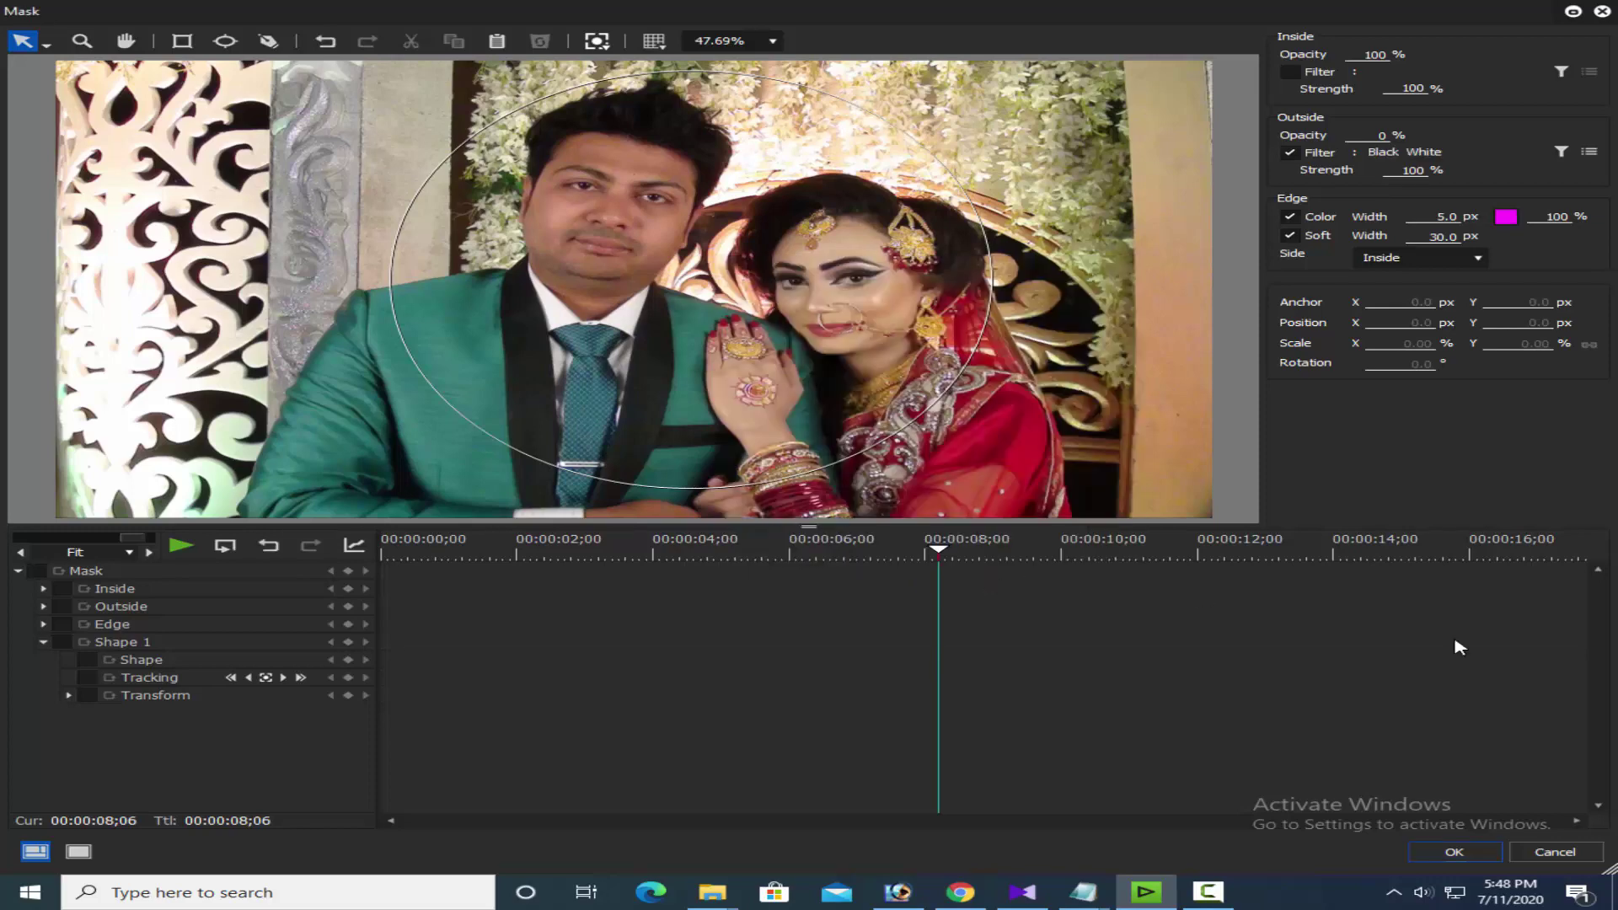
{"action": "left_click", "coordinate": [1432, 853]}
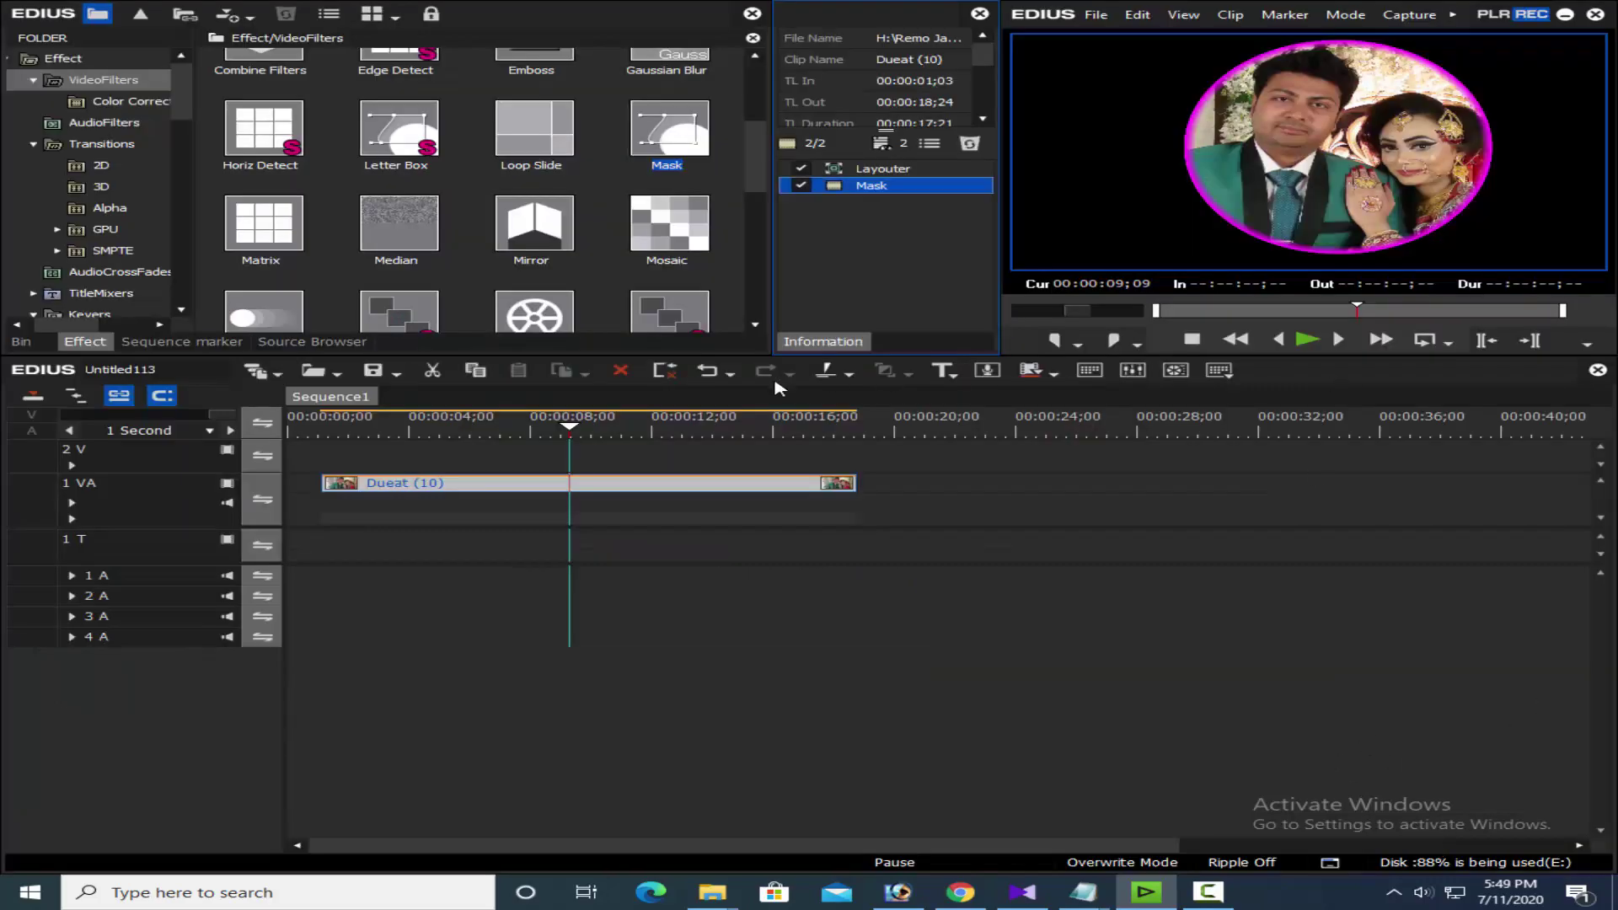
- Try U 220 and V 171 in the outside filter's Monotone settings and discard the changes
{"action": "double_click", "coordinate": [870, 186]}
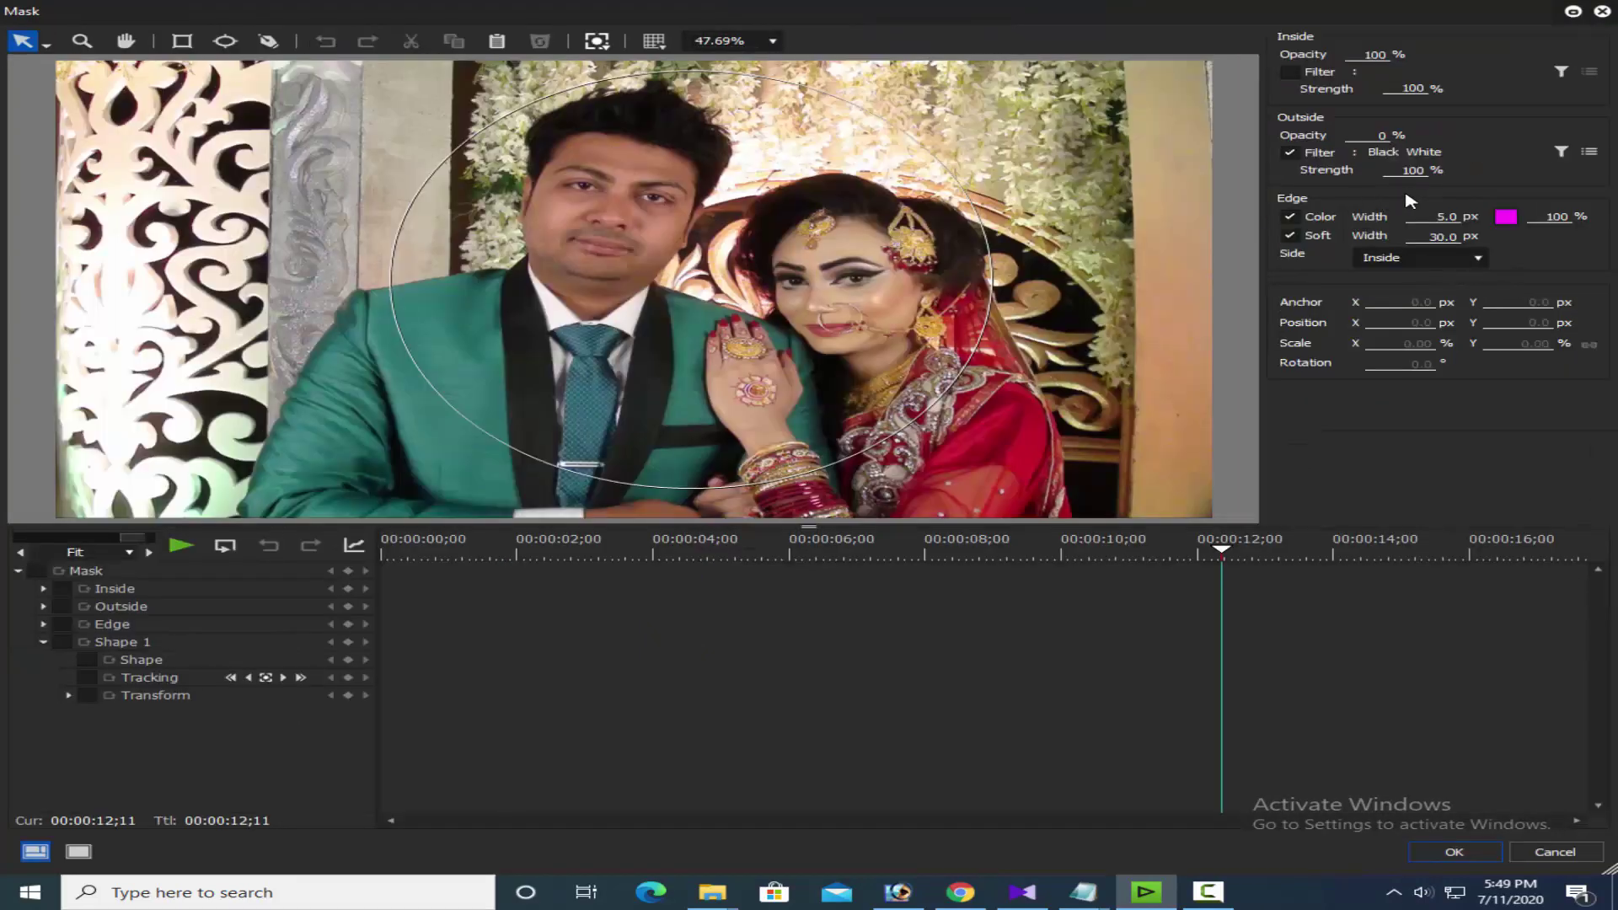
{"action": "left_click", "coordinate": [1589, 152]}
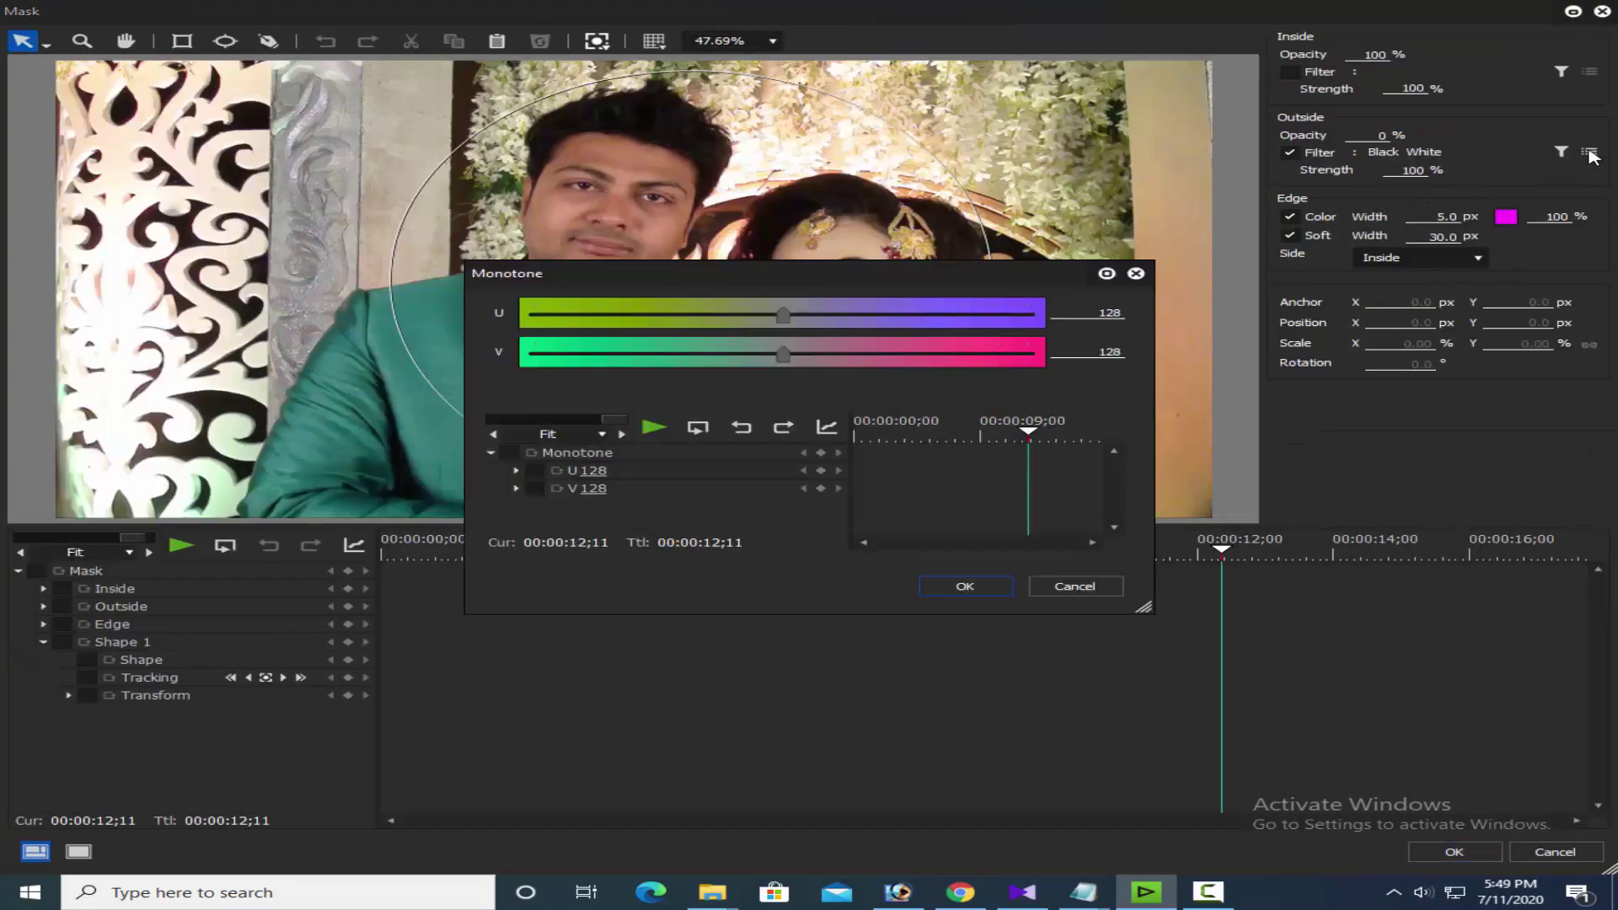
{"action": "left_click_drag", "start_coordinate": [945, 273], "coordinate": [1131, 385]}
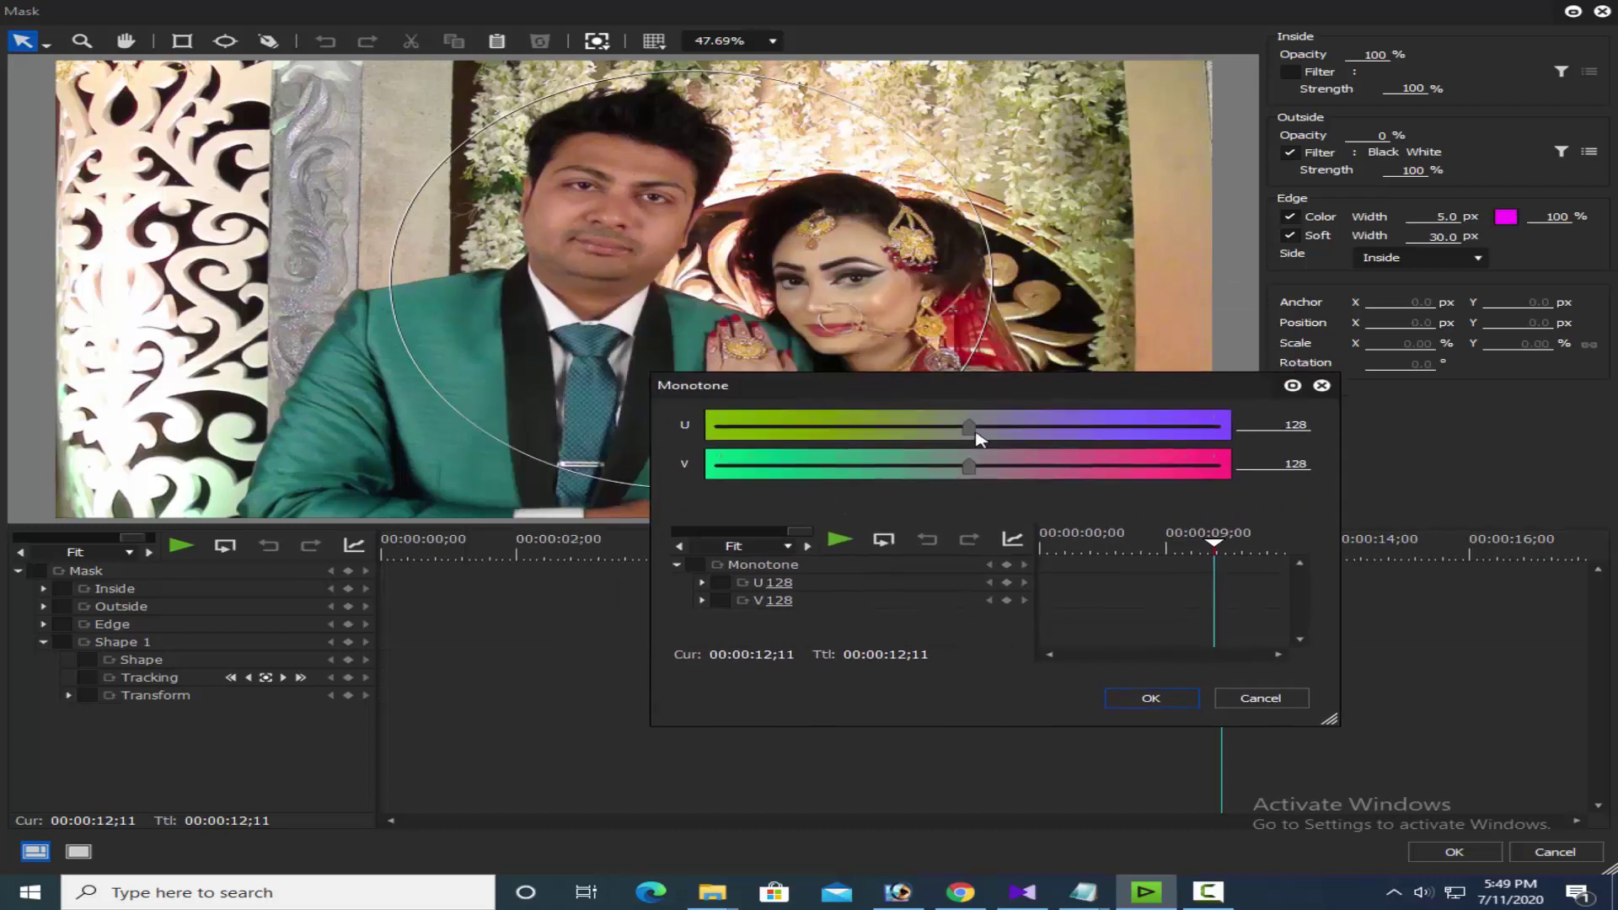
{"action": "left_click_drag", "start_coordinate": [977, 432], "coordinate": [1146, 428]}
{"action": "left_click_drag", "start_coordinate": [969, 466], "coordinate": [1054, 484]}
{"action": "left_click", "coordinate": [1281, 701]}
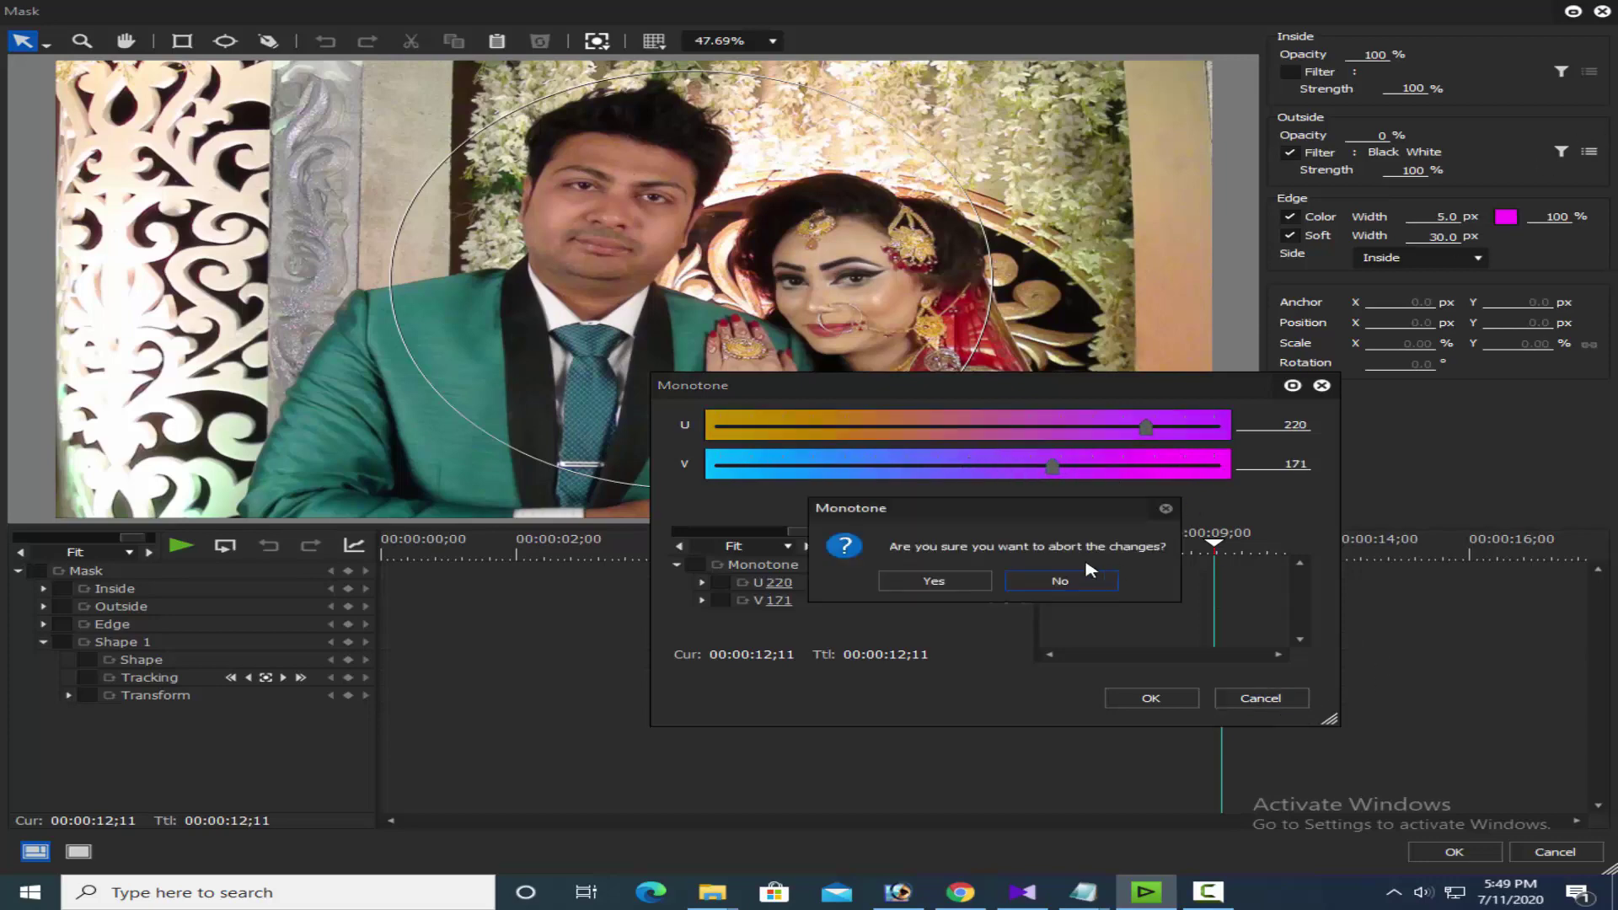
{"action": "left_click", "coordinate": [944, 574]}
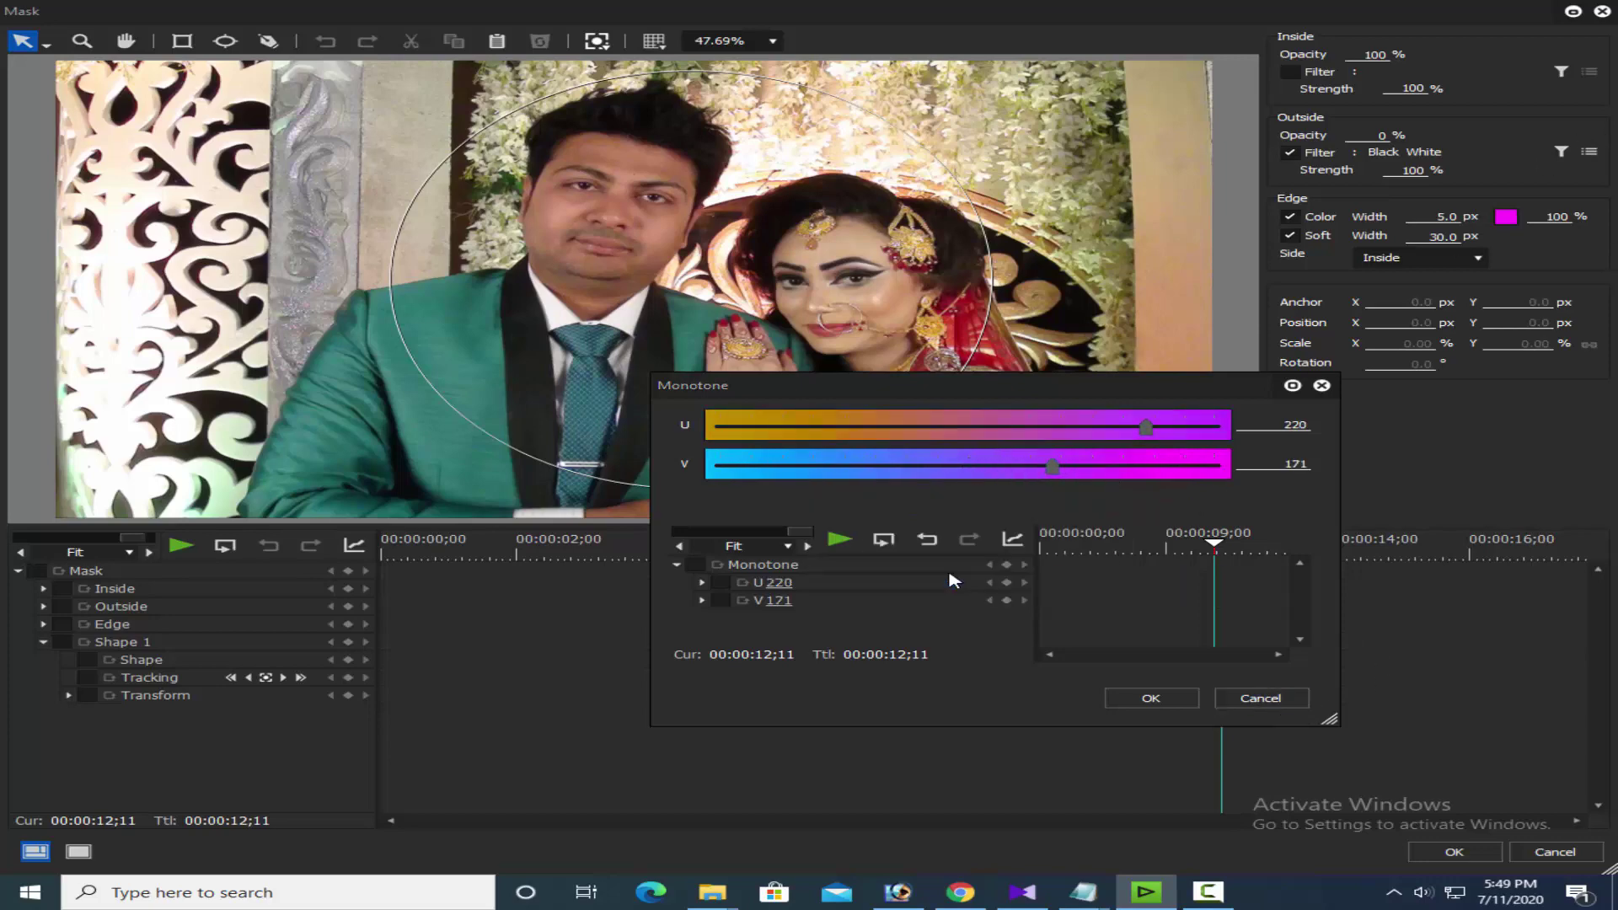
- Replace the mask's outside filter with Lemon from Cinema Suite 3.0, apply it, and check the clip at an earlier timeline position
{"action": "left_click", "coordinate": [1589, 153]}
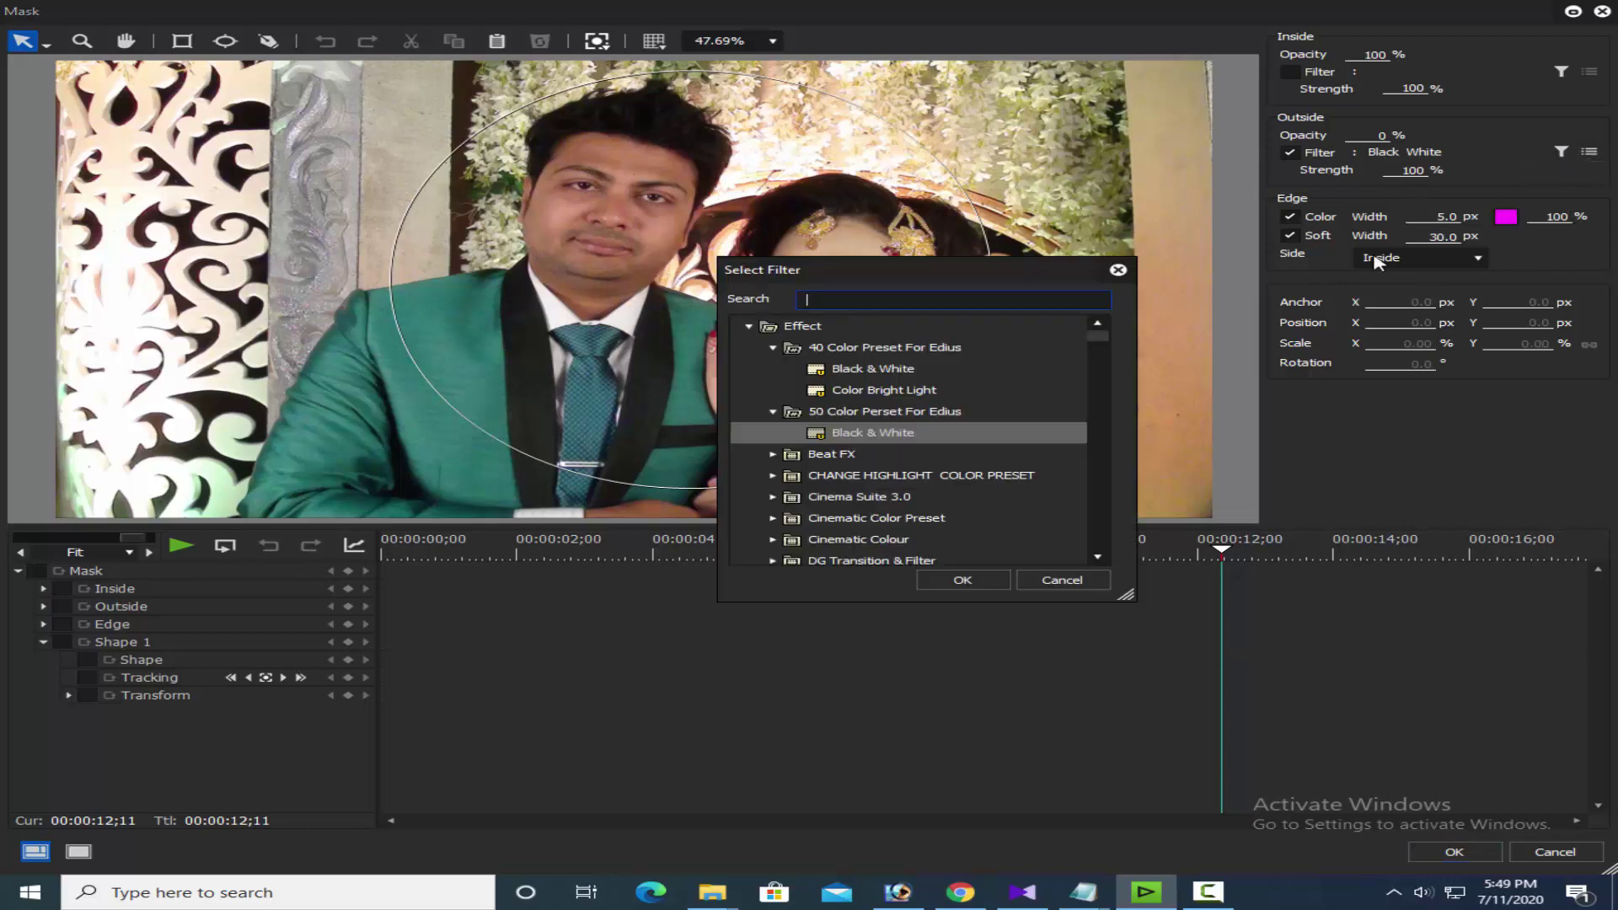
{"action": "left_click", "coordinate": [902, 396]}
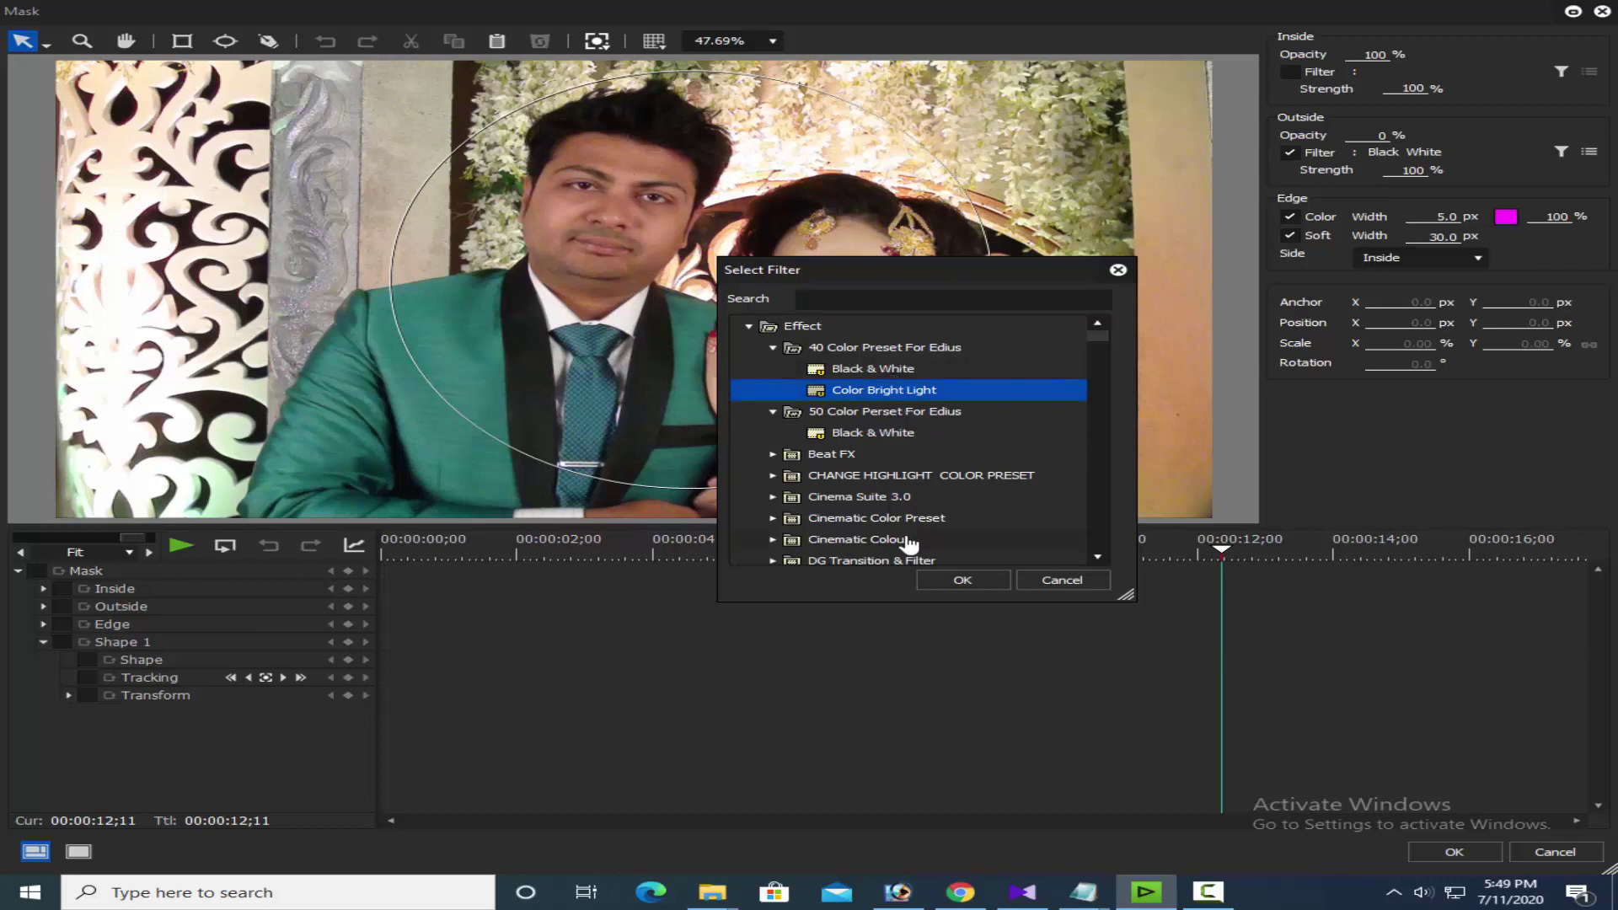
{"action": "double_click", "coordinate": [878, 497]}
{"action": "left_click", "coordinate": [877, 497]}
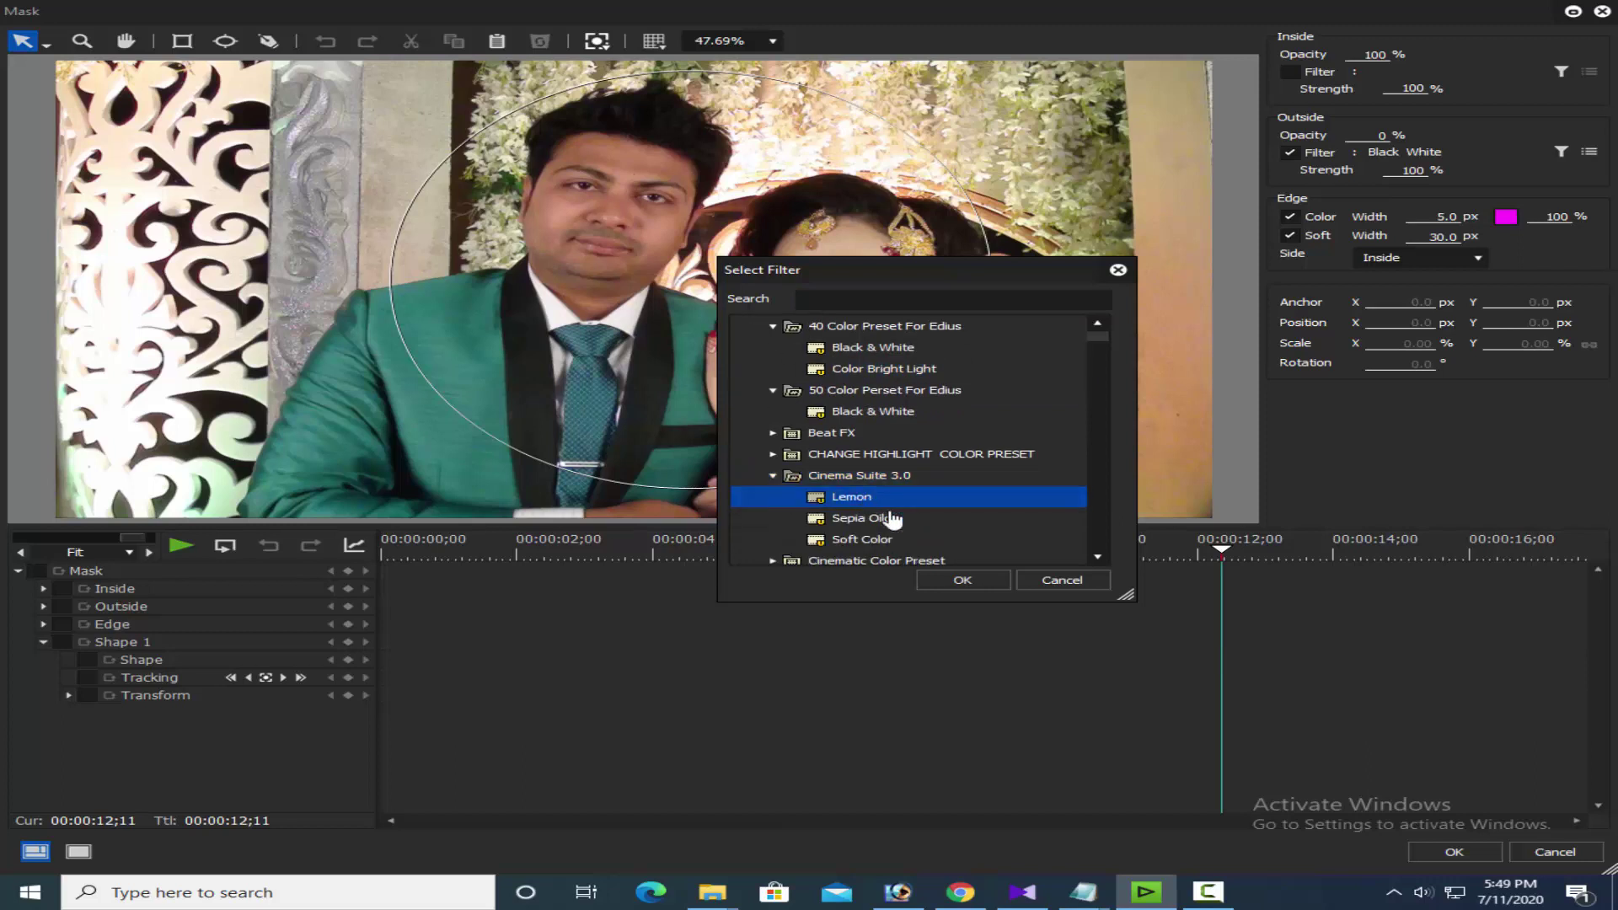
{"action": "left_click", "coordinate": [959, 579]}
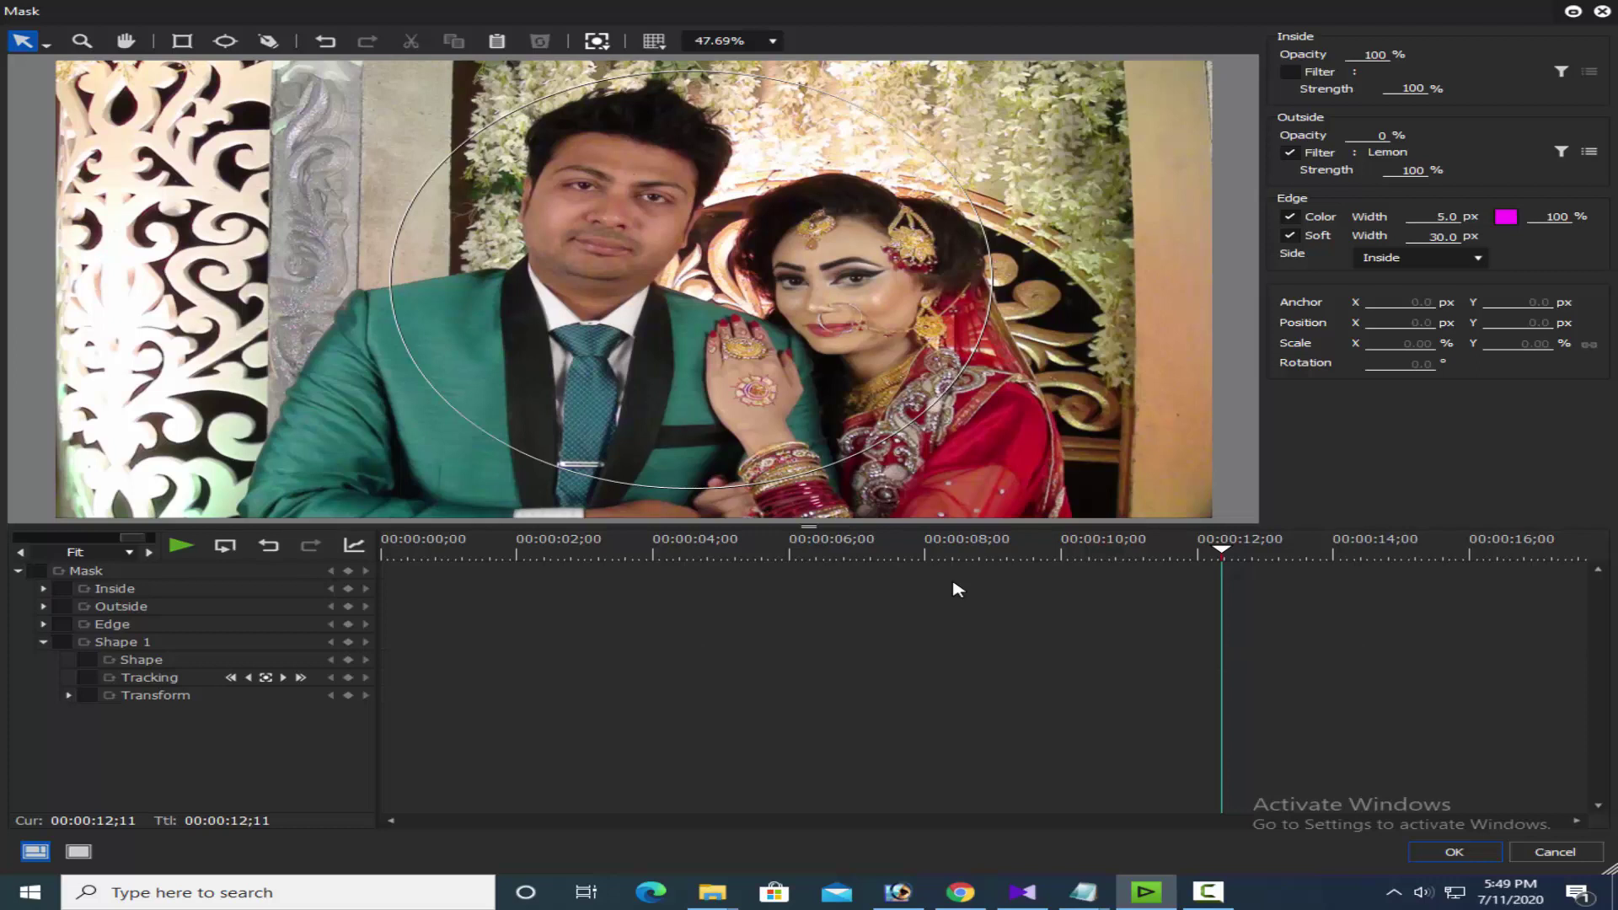
{"action": "left_click", "coordinate": [1413, 170]}
{"action": "type", "text": "0"}
{"action": "left_click", "coordinate": [1561, 152]}
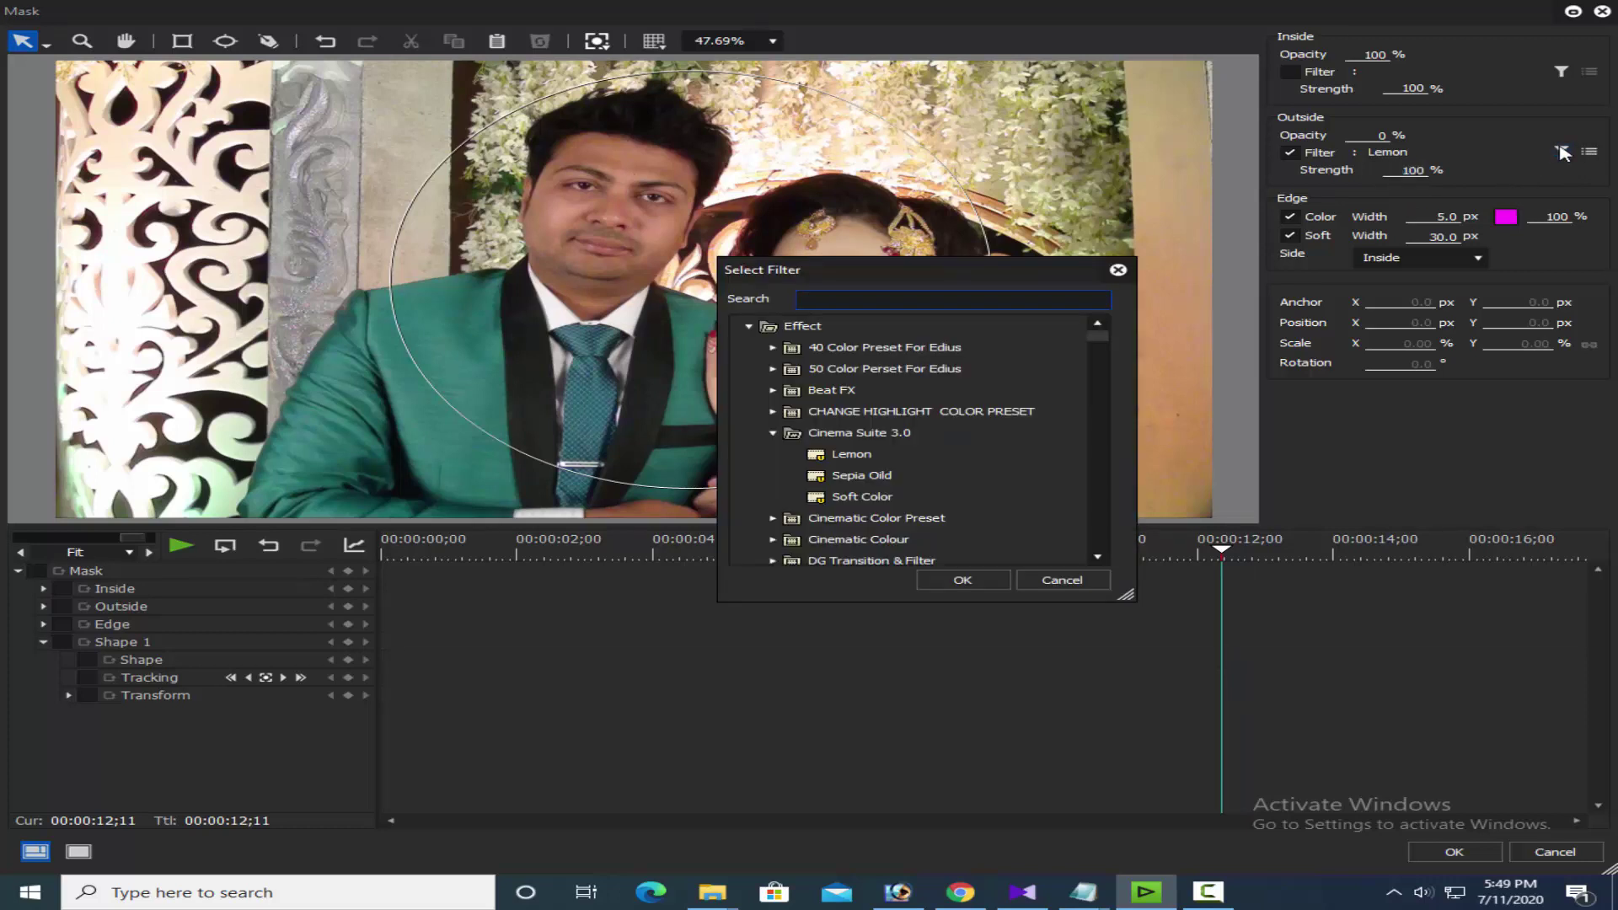
{"action": "left_click", "coordinate": [1062, 580]}
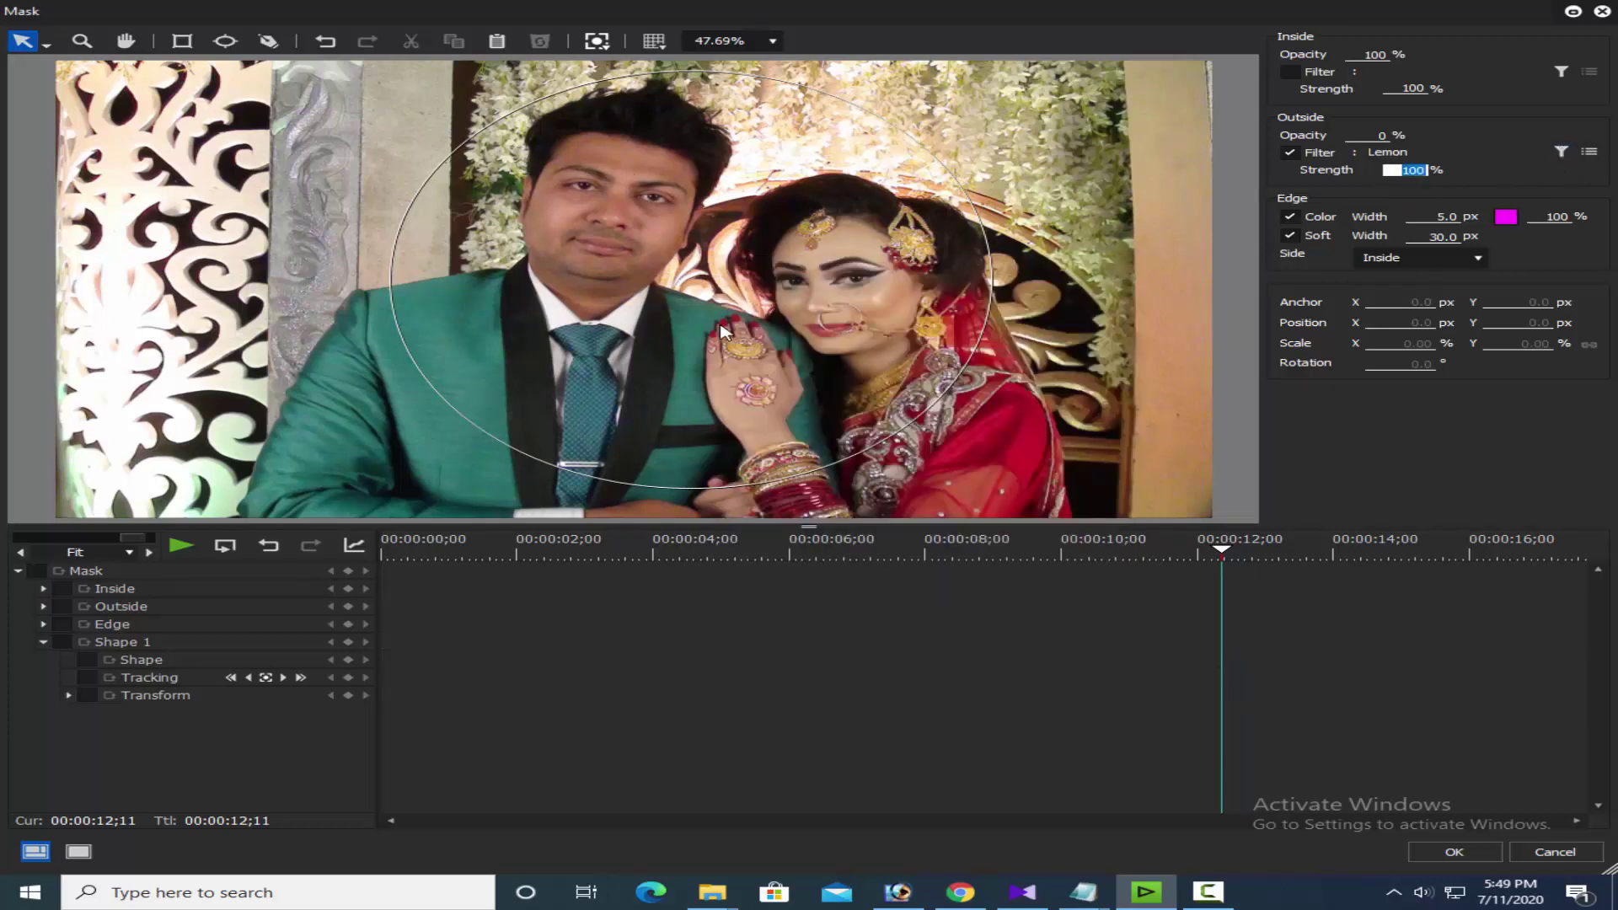
{"action": "left_click", "coordinate": [1472, 858]}
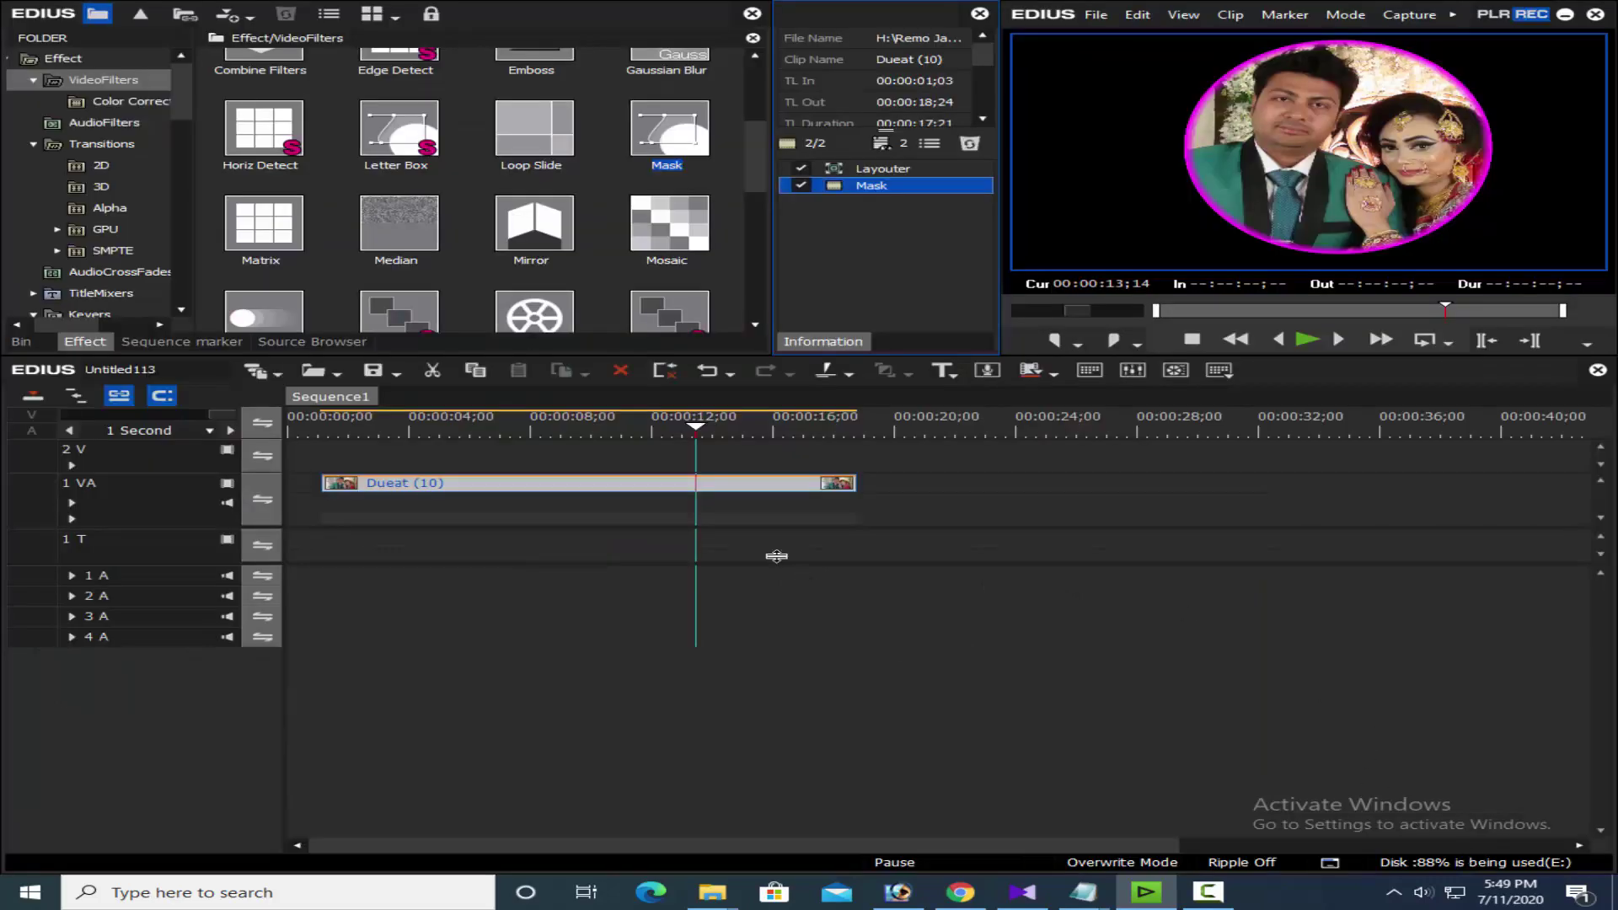
{"action": "left_click_drag", "start_coordinate": [706, 437], "coordinate": [621, 438]}
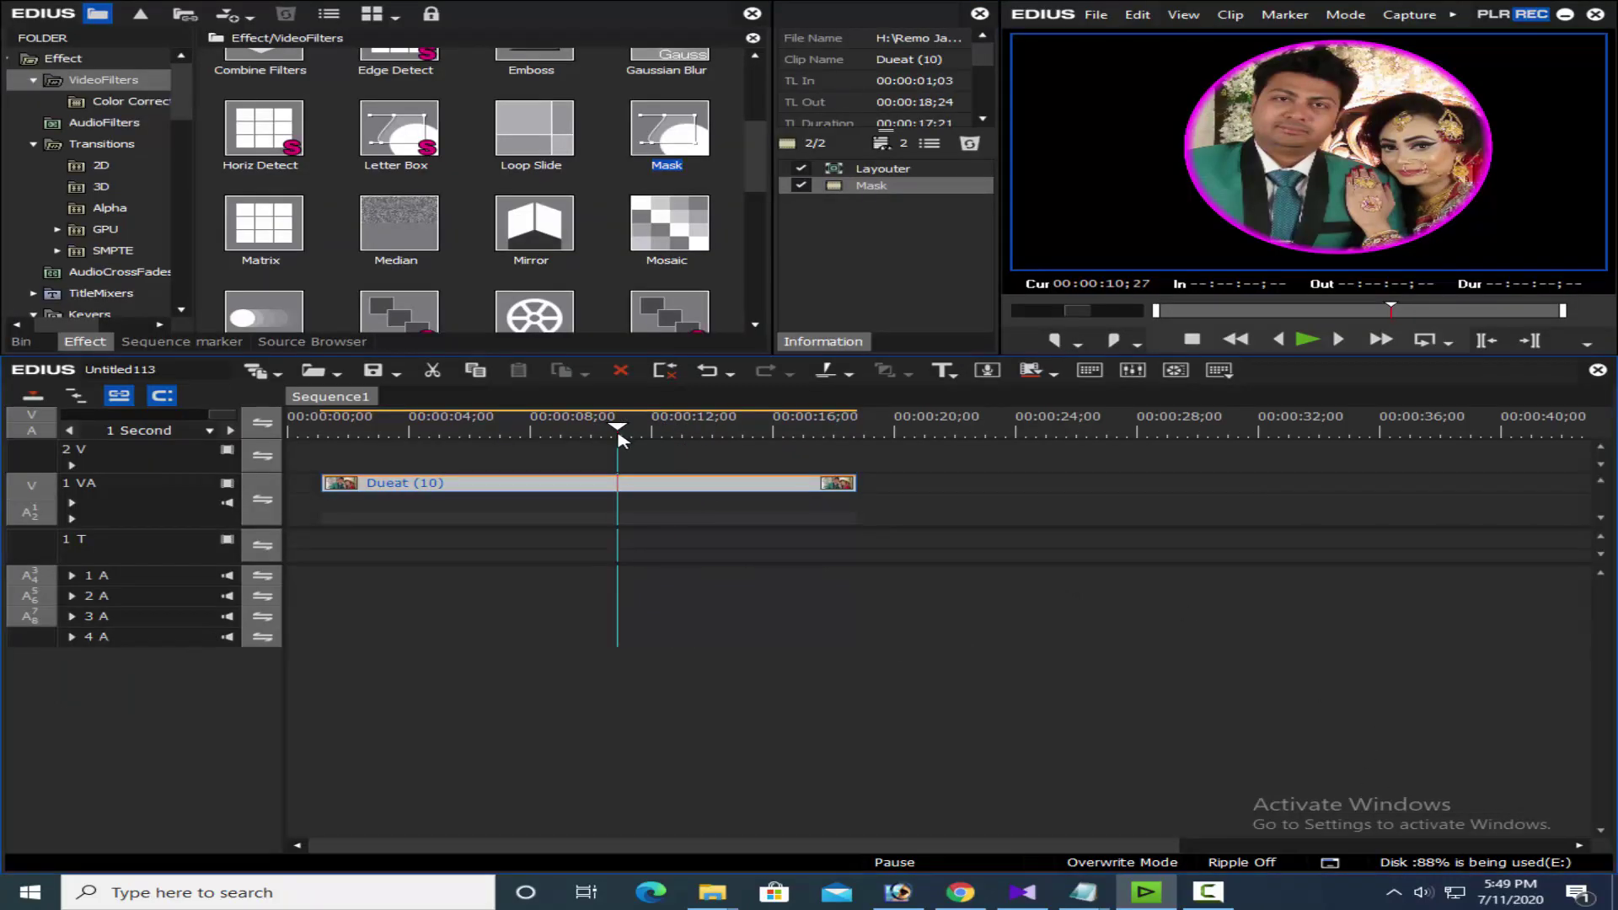
- Disable the mask's outside filter and apply Lemon from Cinema Suite 3.0 as the inside filter
{"action": "double_click", "coordinate": [922, 186]}
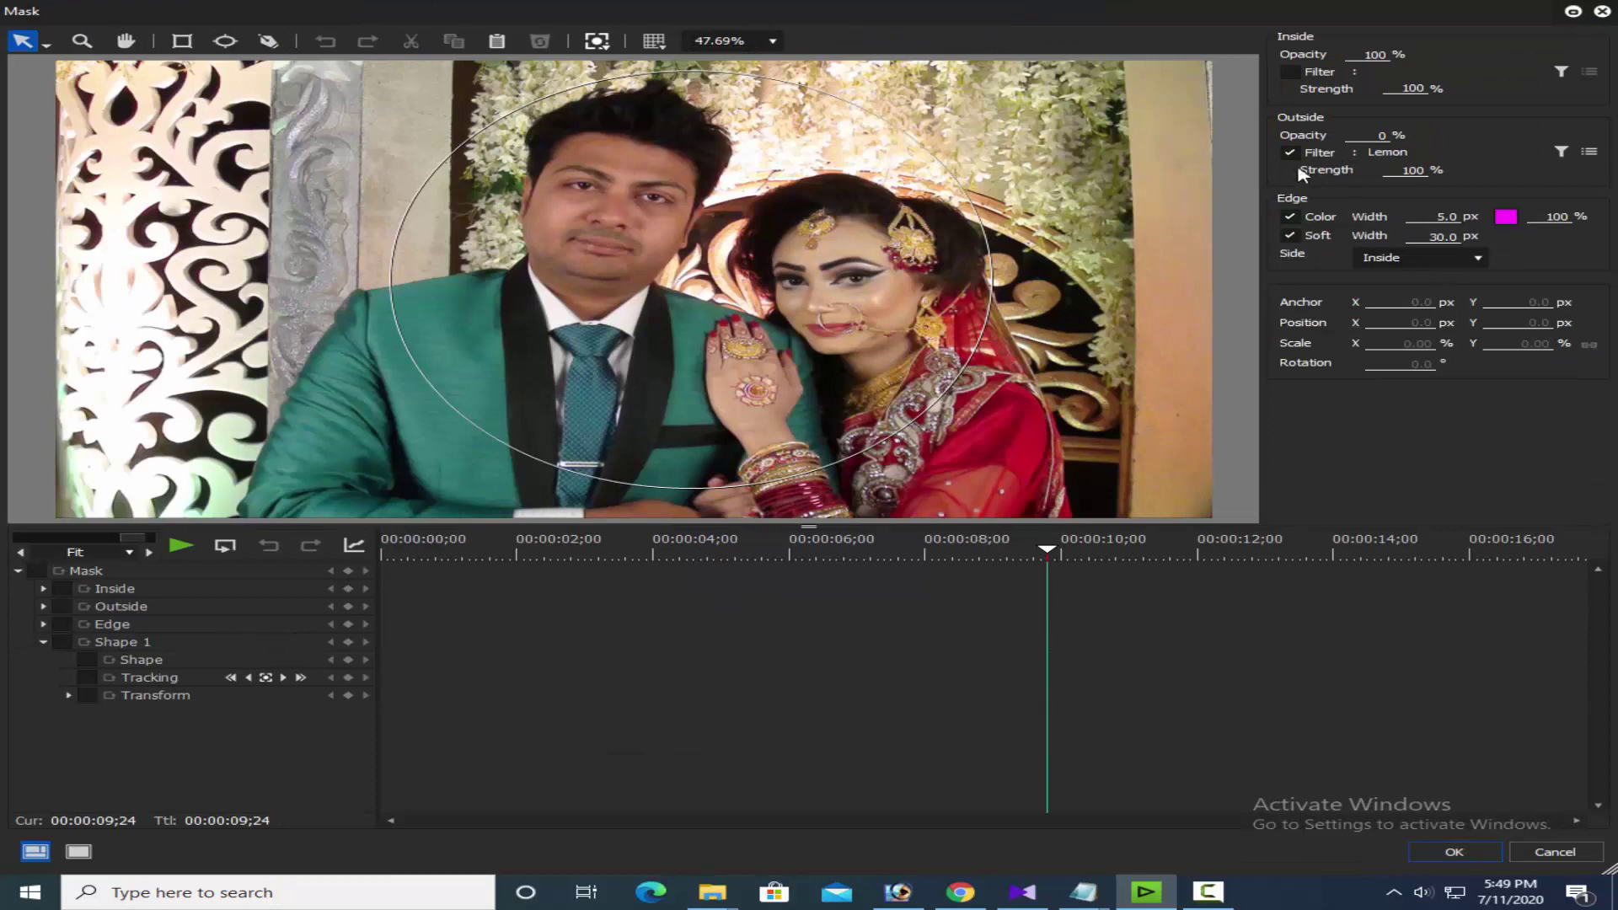
{"action": "left_click", "coordinate": [1289, 152]}
{"action": "left_click", "coordinate": [1560, 72]}
{"action": "double_click", "coordinate": [855, 433]}
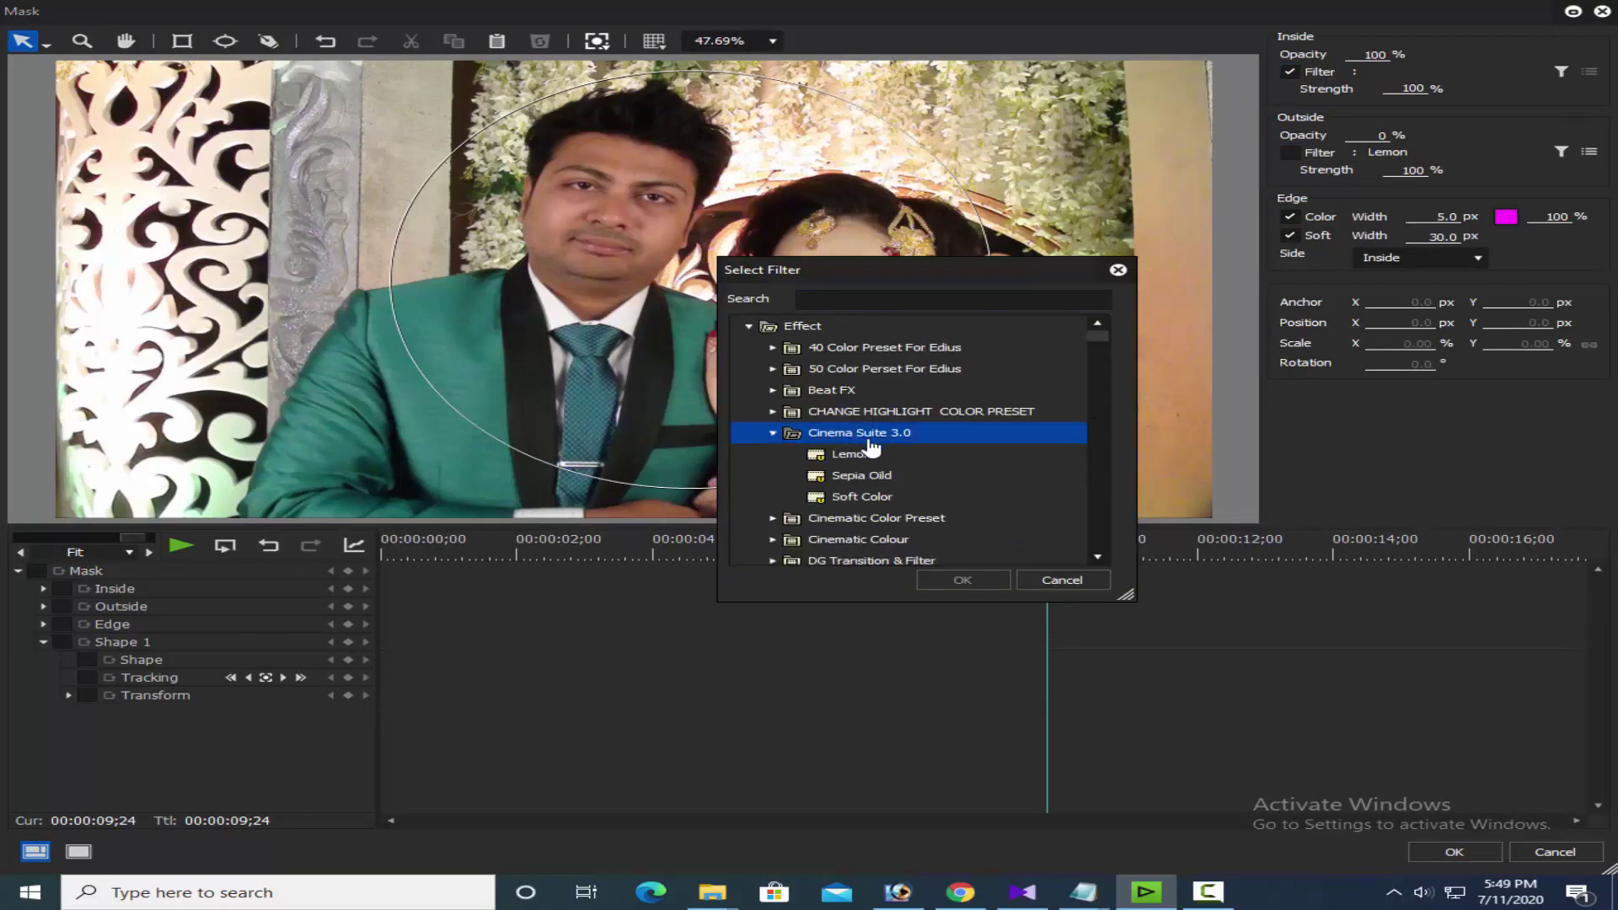
{"action": "left_click", "coordinate": [842, 455]}
{"action": "left_click", "coordinate": [963, 579]}
{"action": "left_click", "coordinate": [1455, 851]}
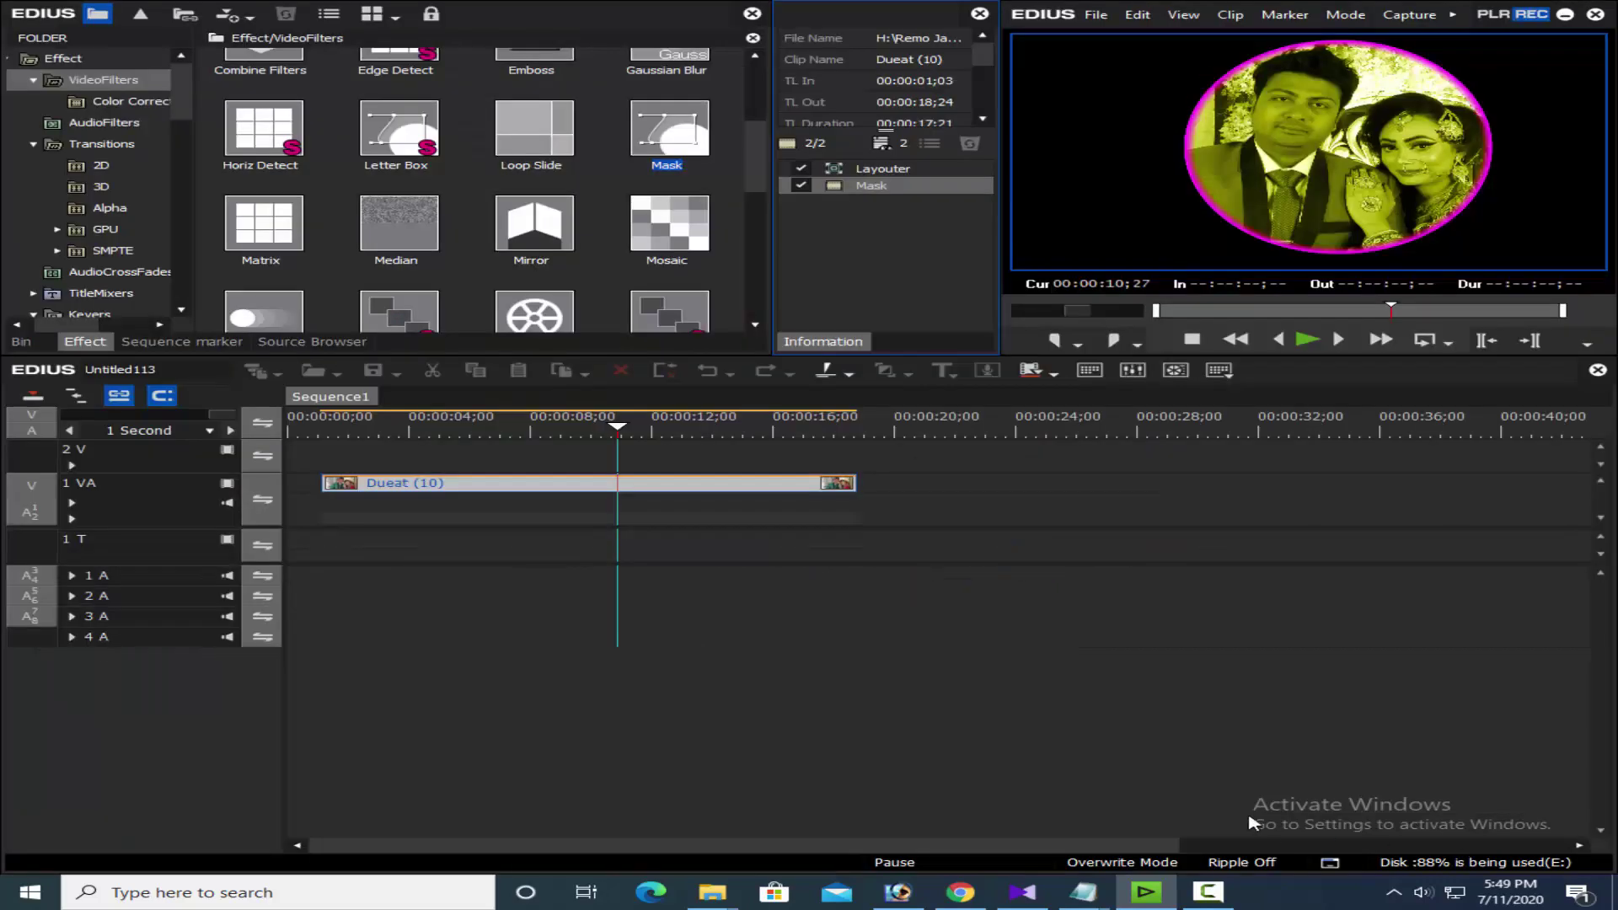
- Disable the mask's inside filter, apply the change, and preview the clip full screen
{"action": "right_click", "coordinate": [877, 187]}
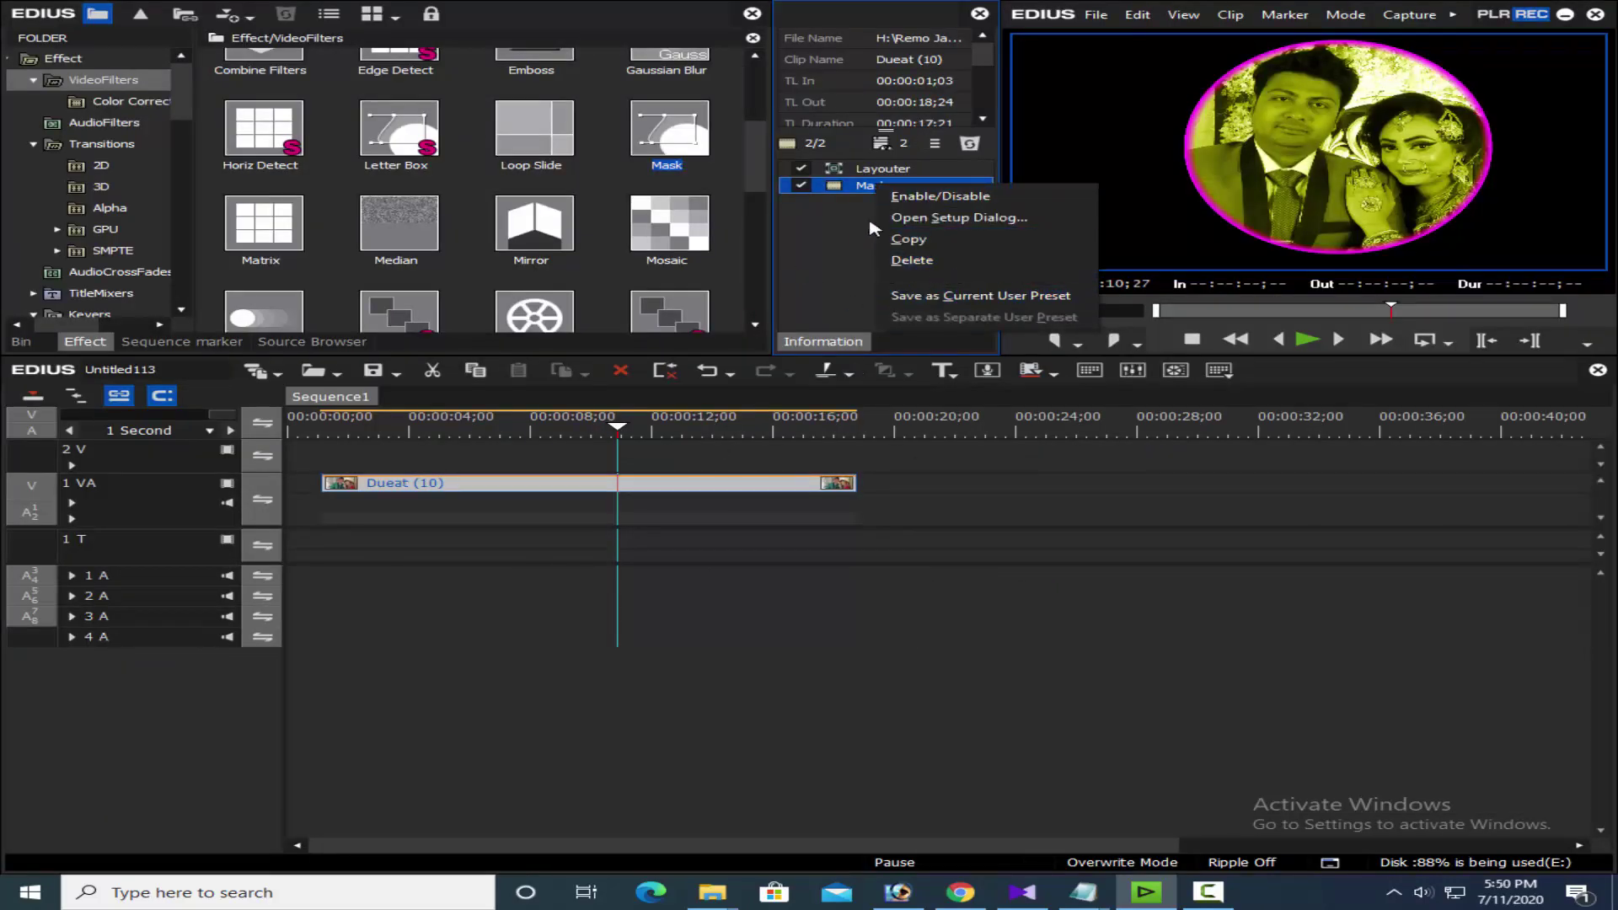
{"action": "double_click", "coordinate": [845, 190]}
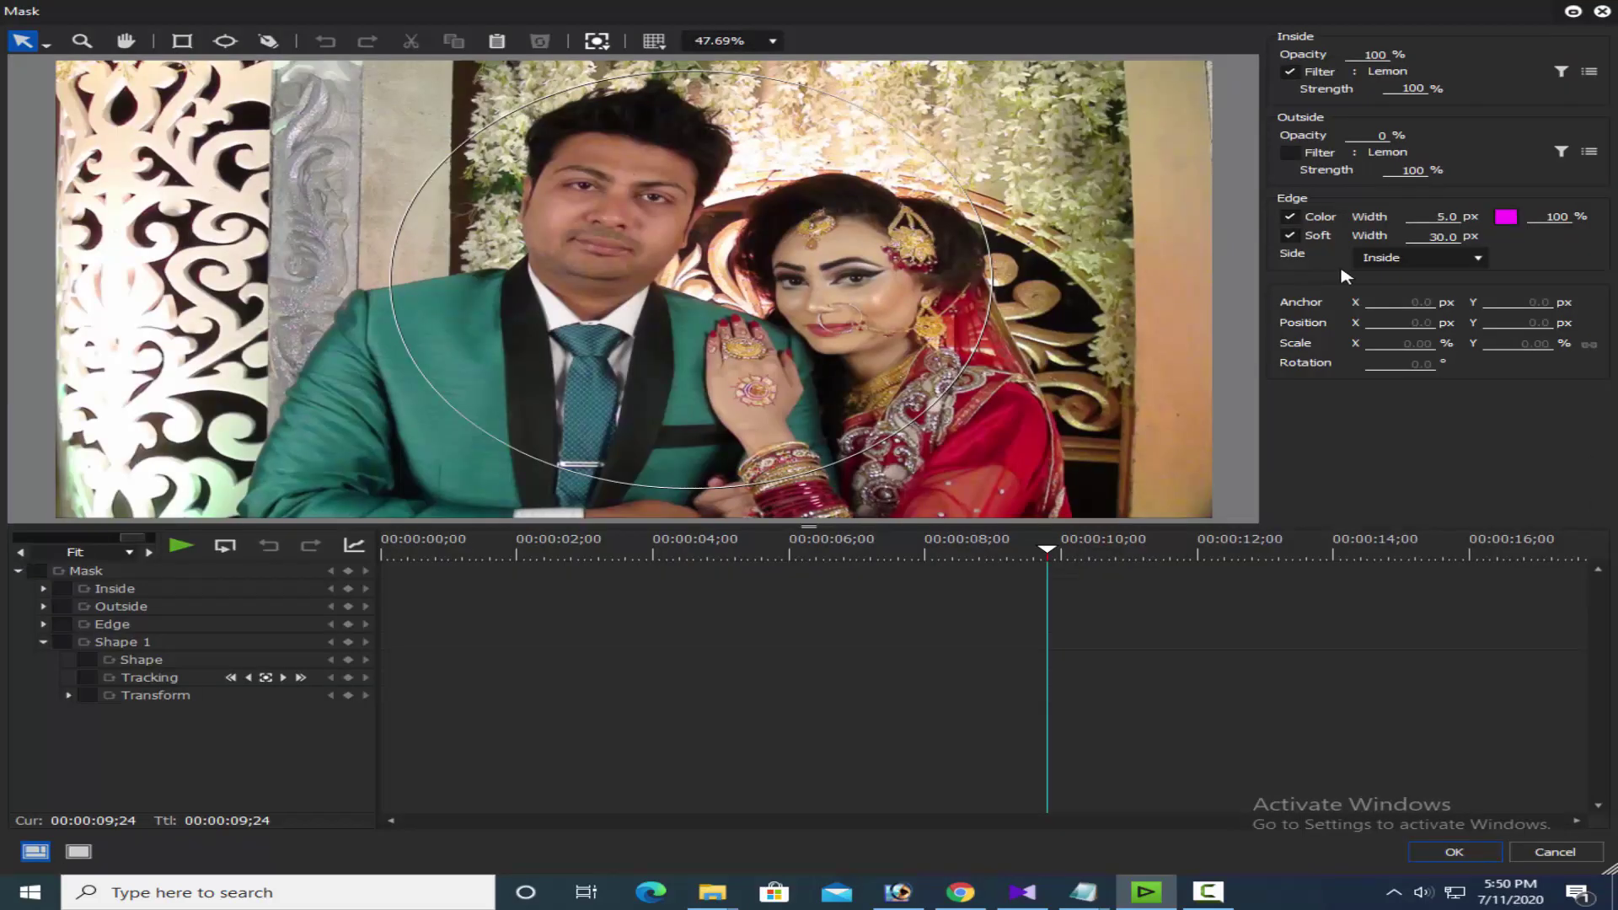
{"action": "left_click", "coordinate": [1292, 69]}
{"action": "left_click", "coordinate": [1451, 858]}
{"action": "double_click", "coordinate": [1257, 155]}
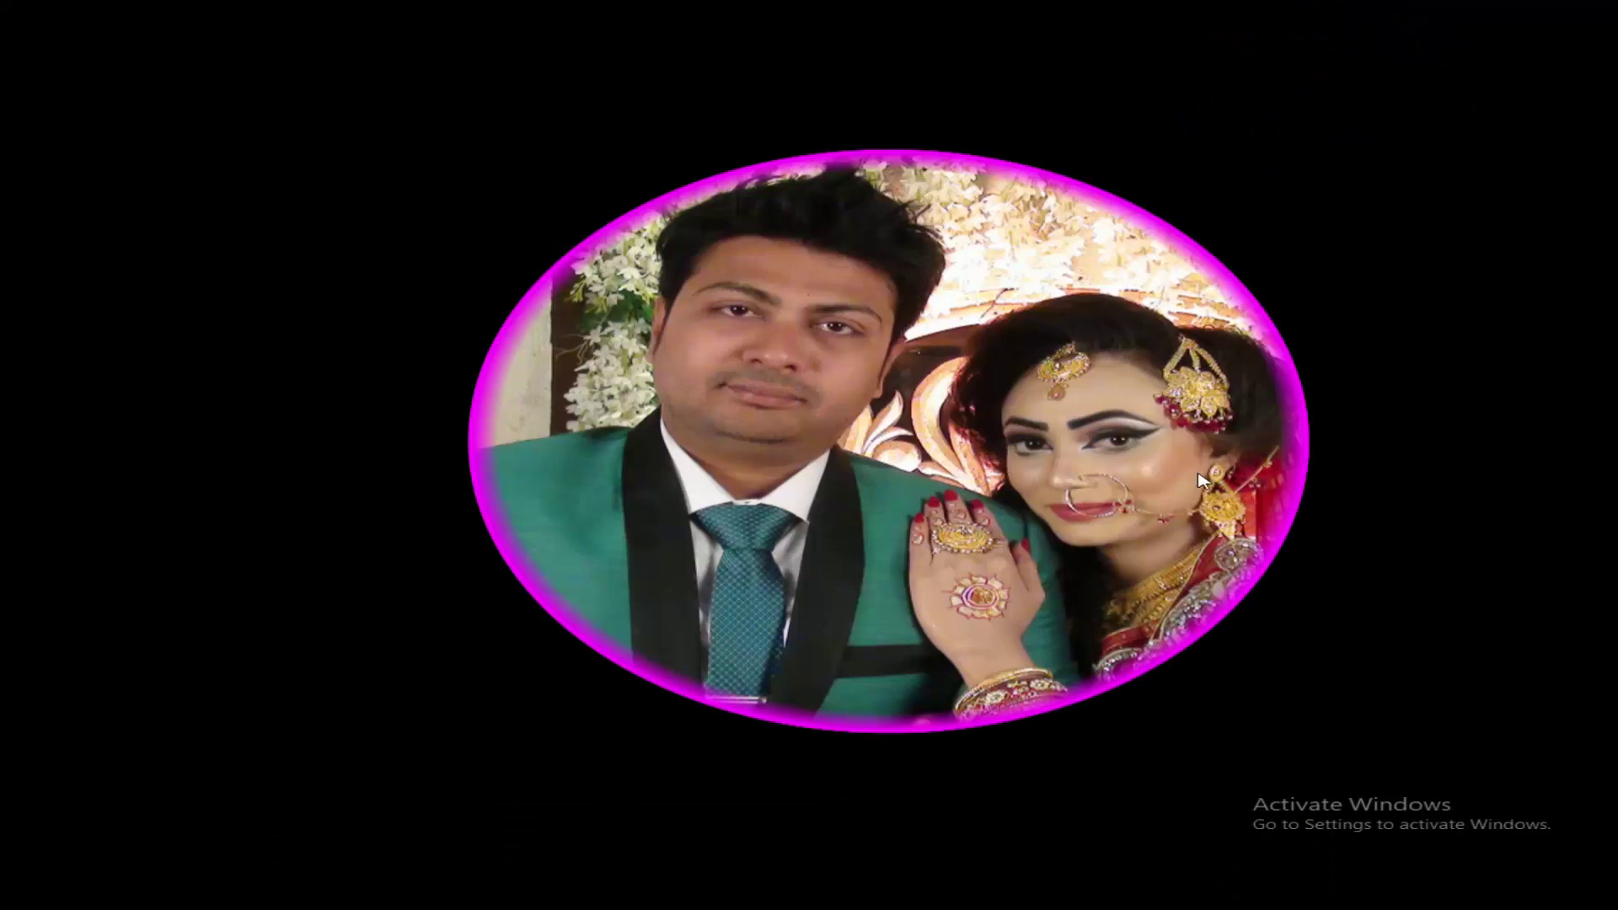
{"action": "double_click", "coordinate": [1001, 390]}
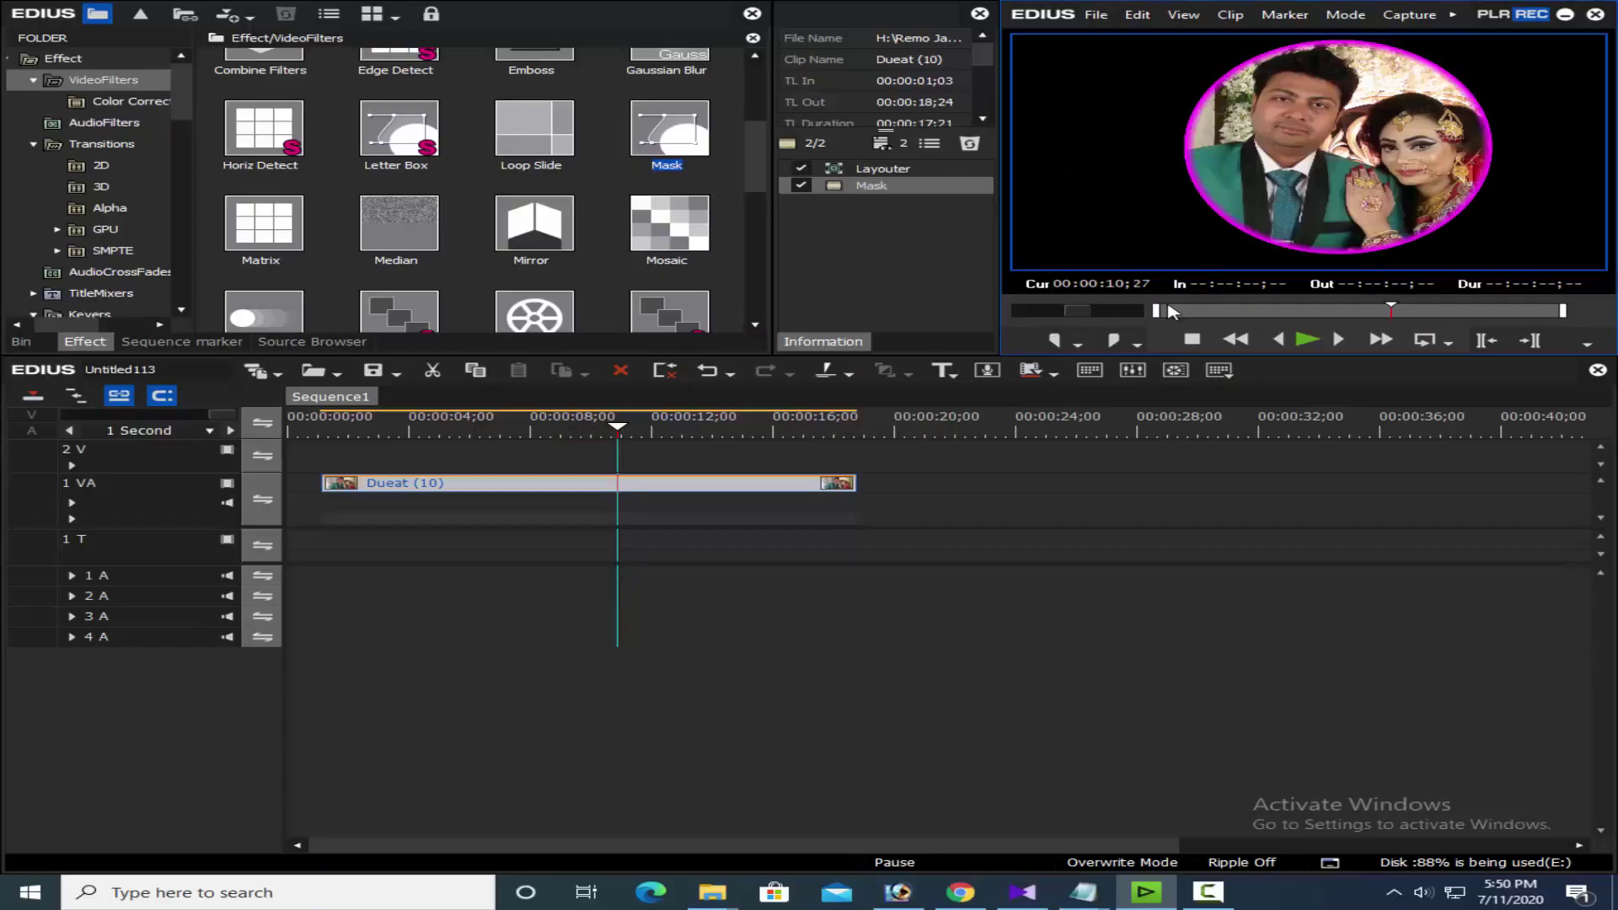
- Enable the mask's inside filter with Soft Color from Cinema Suite 3.0, apply it, and preview the clip full screen
{"action": "left_click", "coordinate": [907, 182]}
{"action": "double_click", "coordinate": [910, 186]}
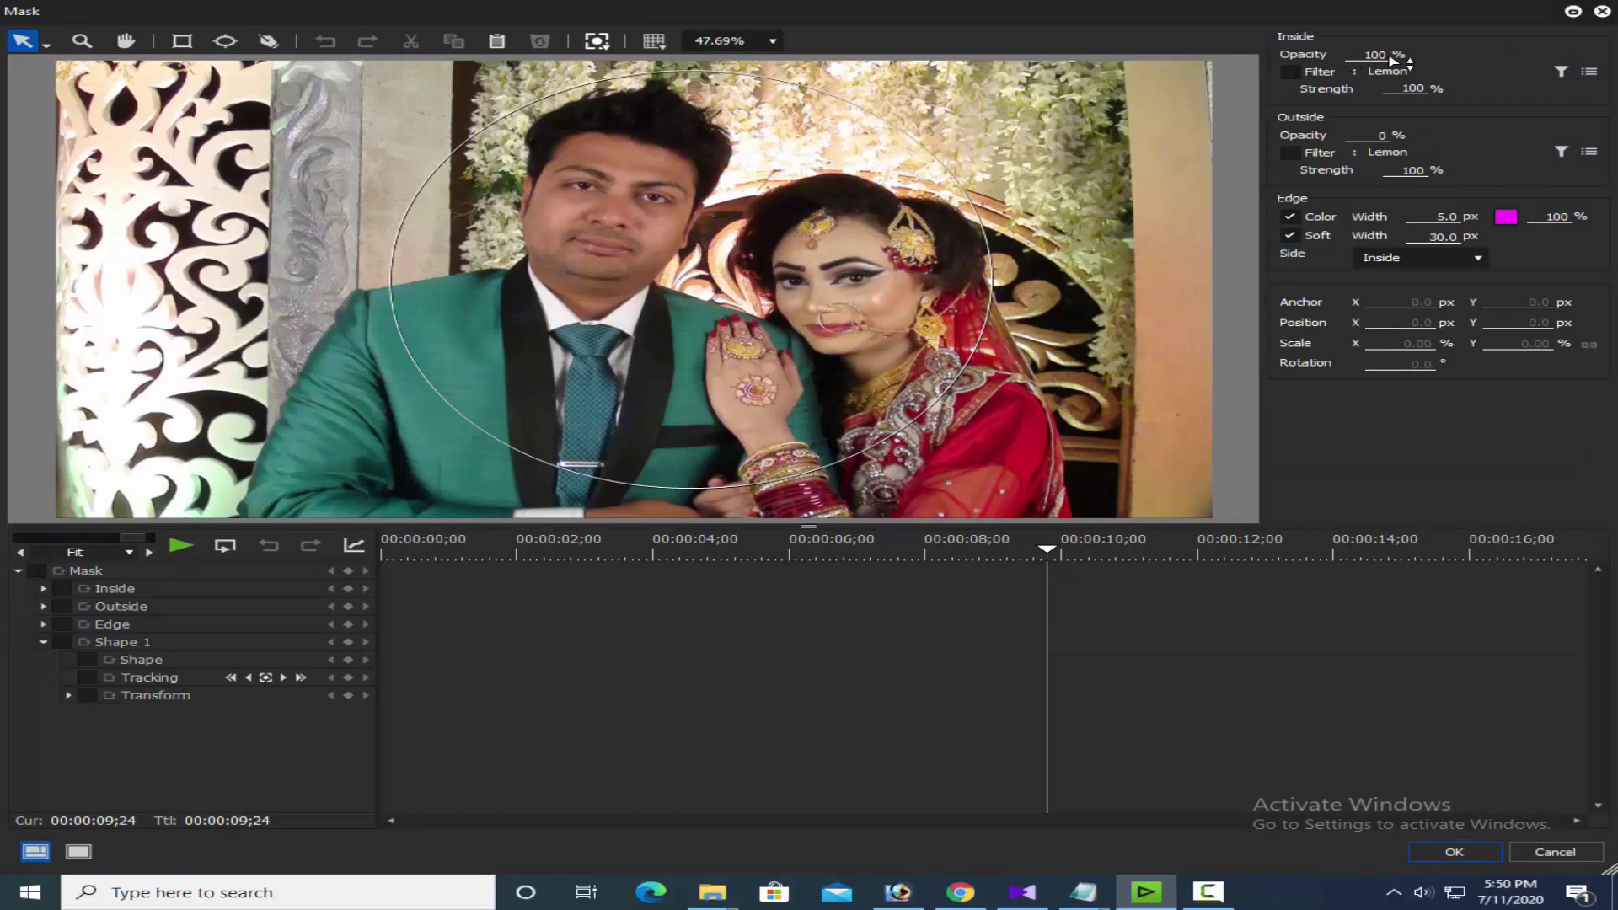
{"action": "left_click", "coordinate": [1320, 73]}
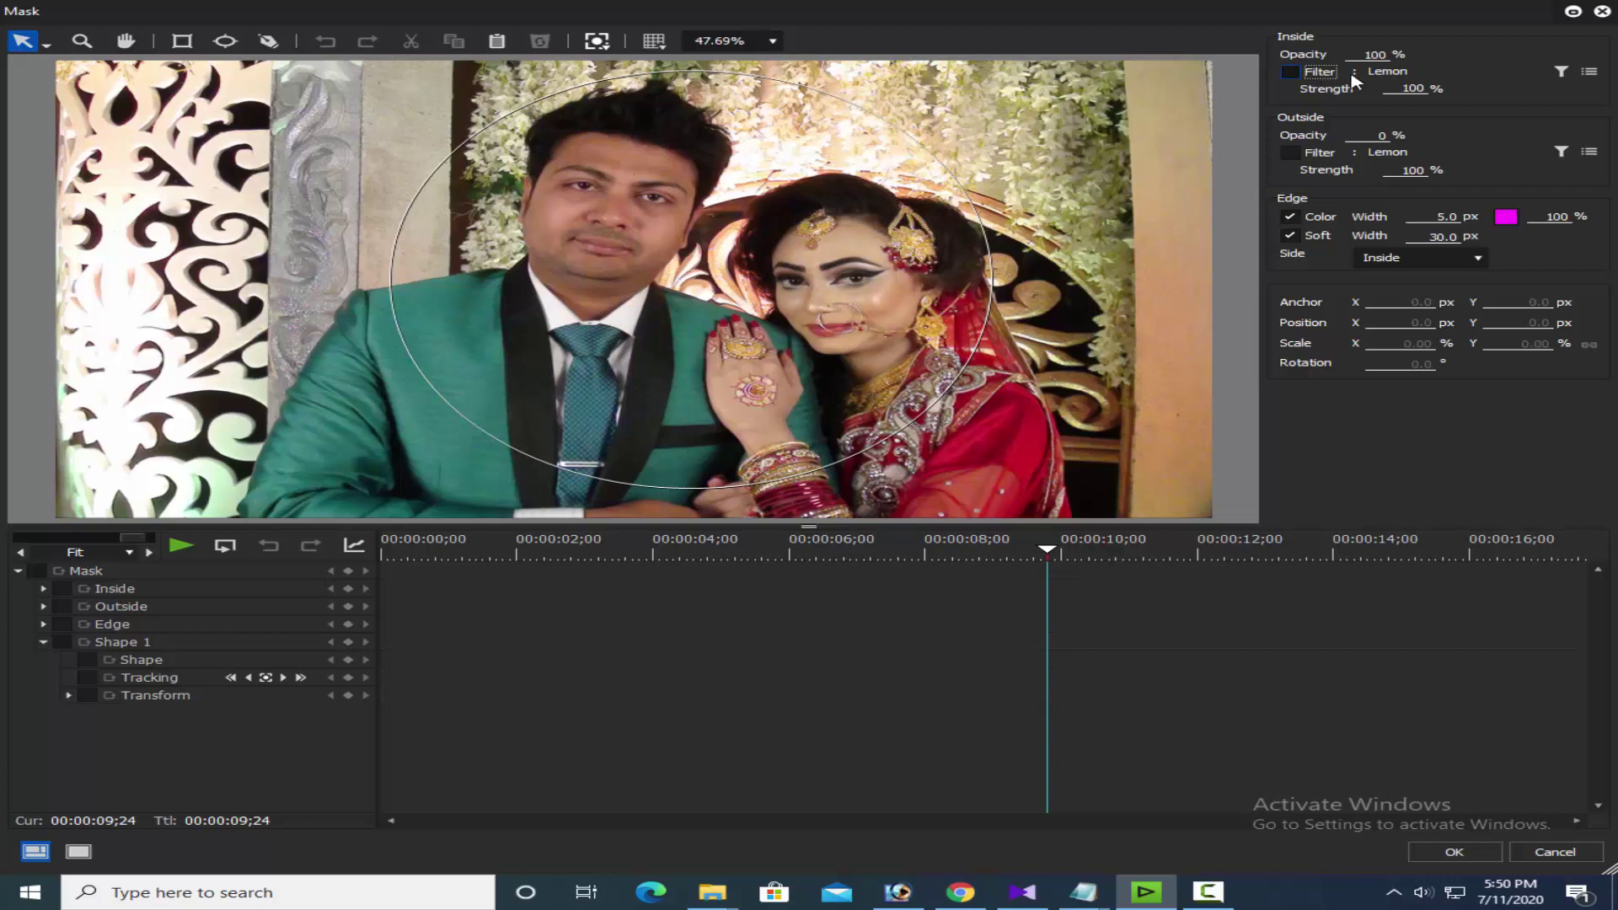
{"action": "left_click", "coordinate": [1561, 72]}
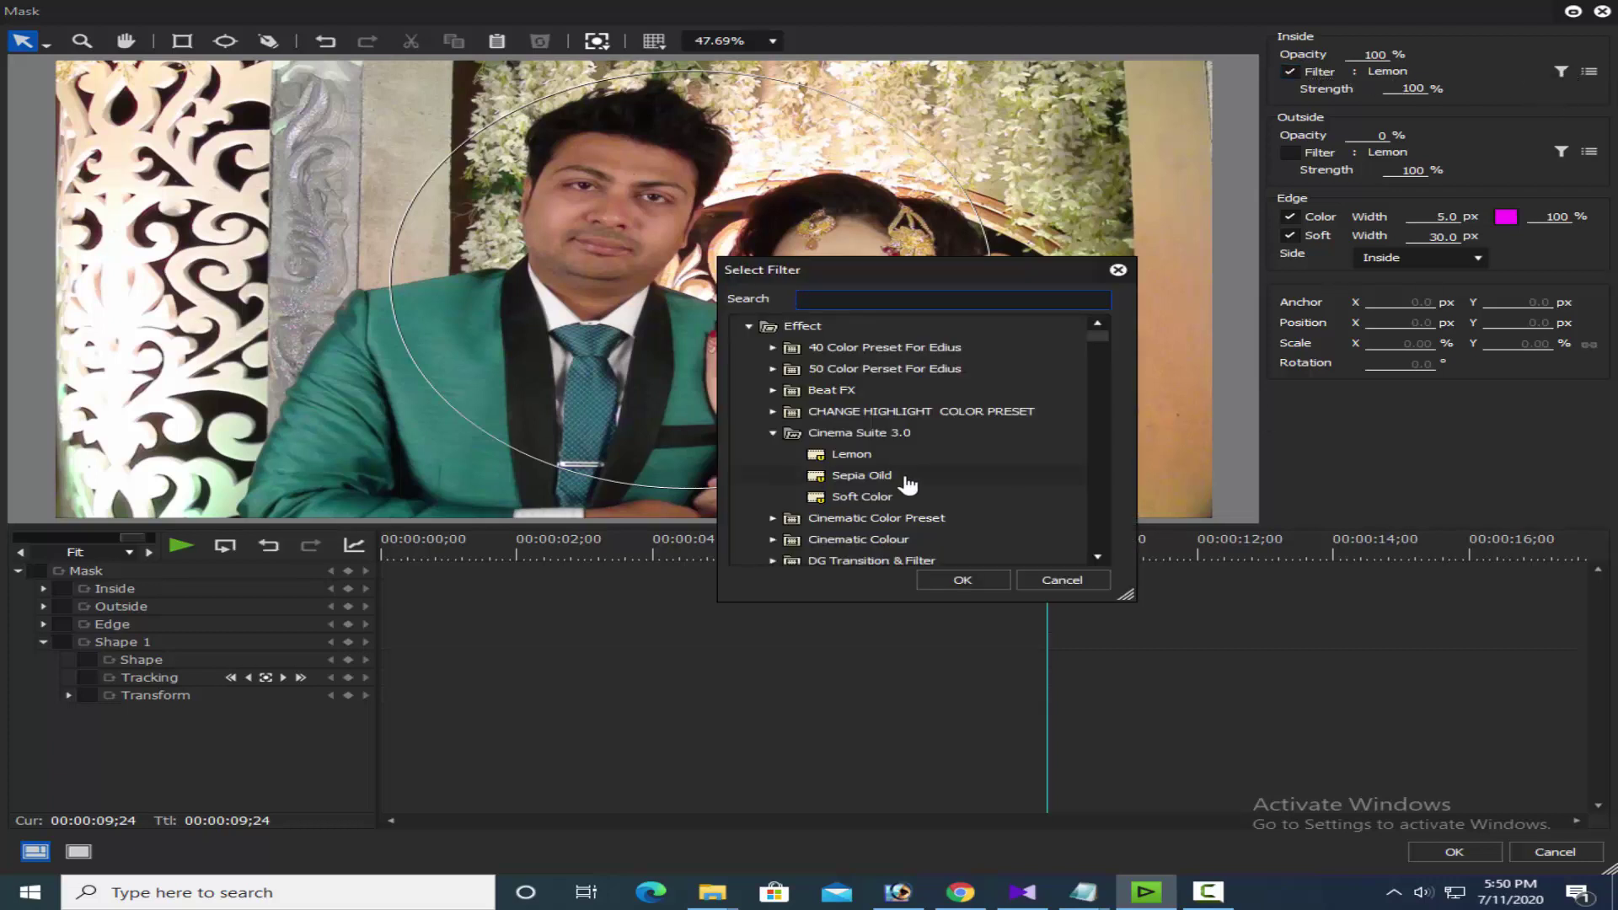
{"action": "left_click", "coordinate": [886, 503]}
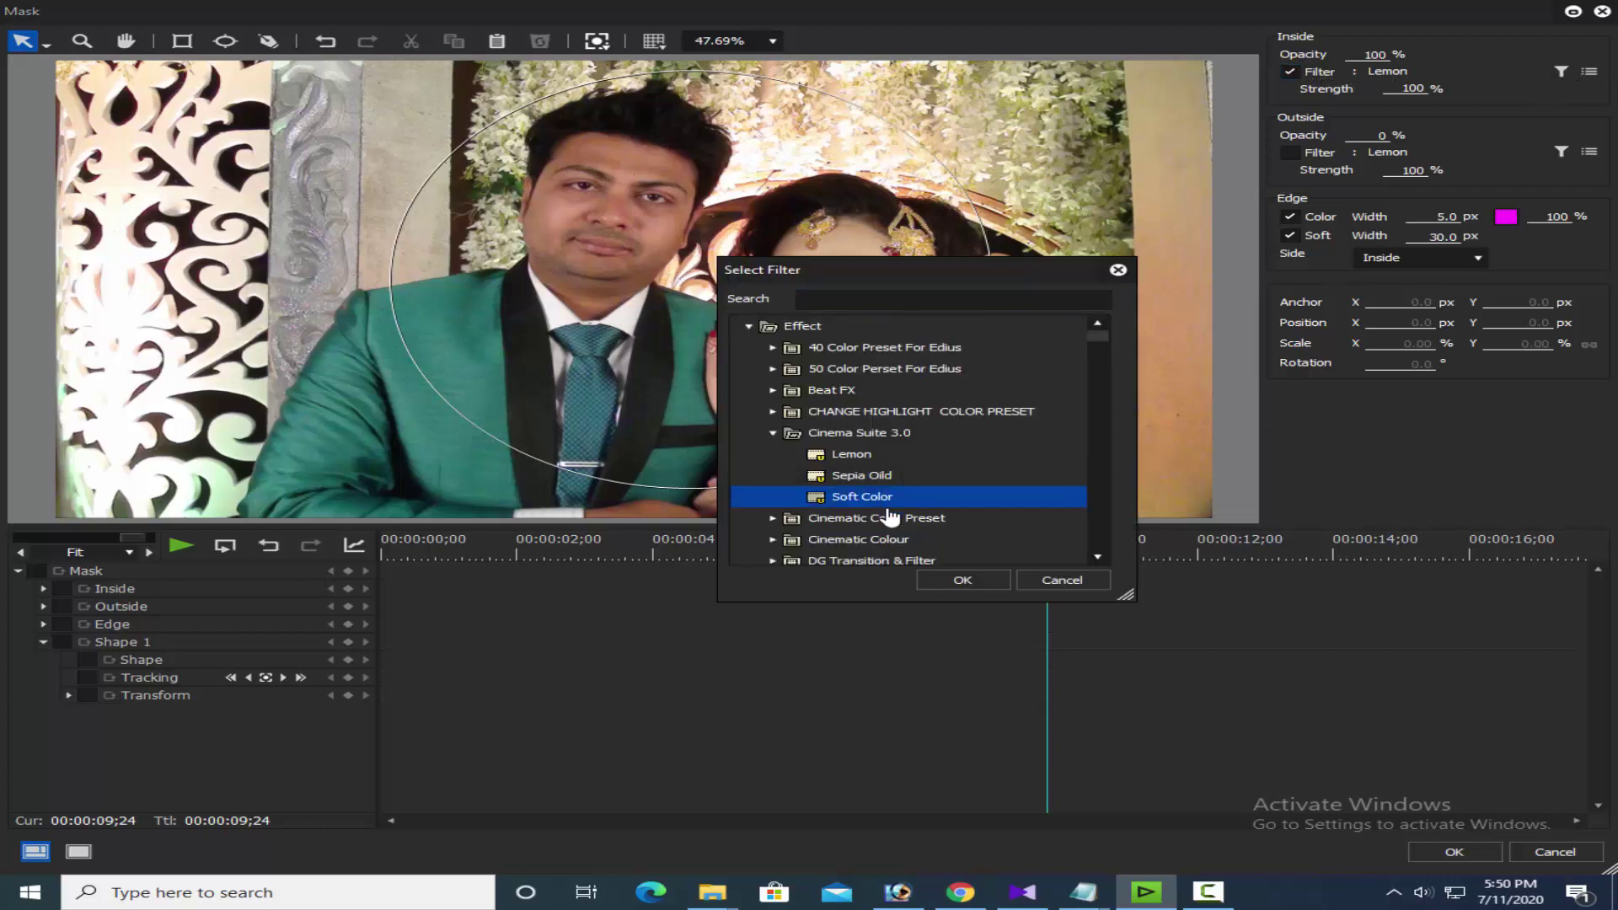
{"action": "left_click", "coordinate": [963, 581]}
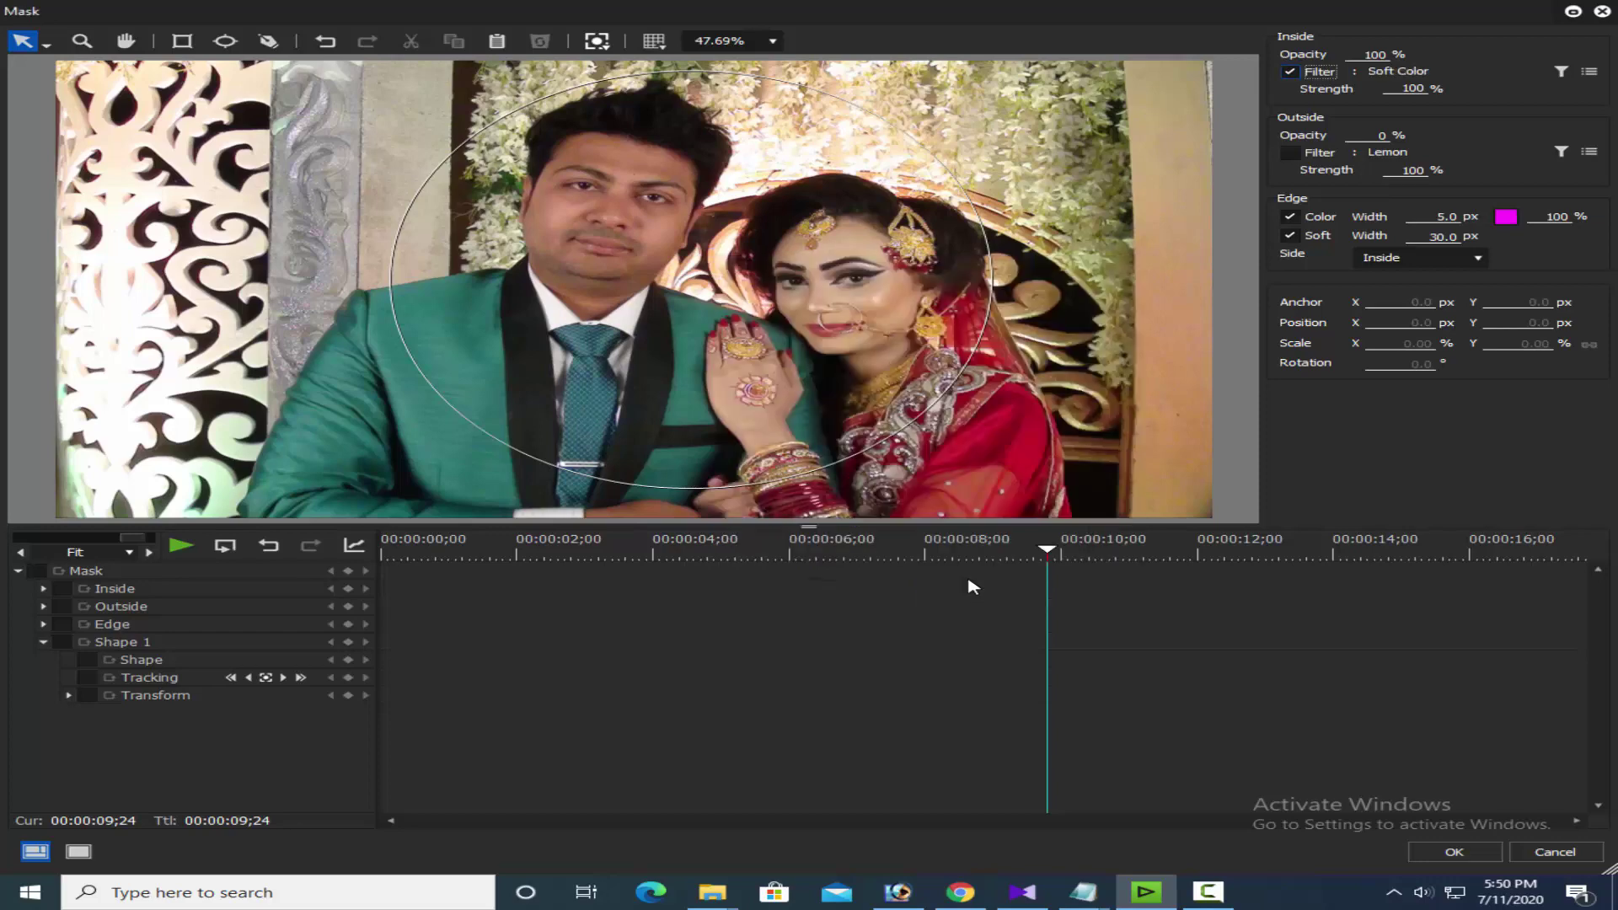
{"action": "left_click", "coordinate": [1465, 853]}
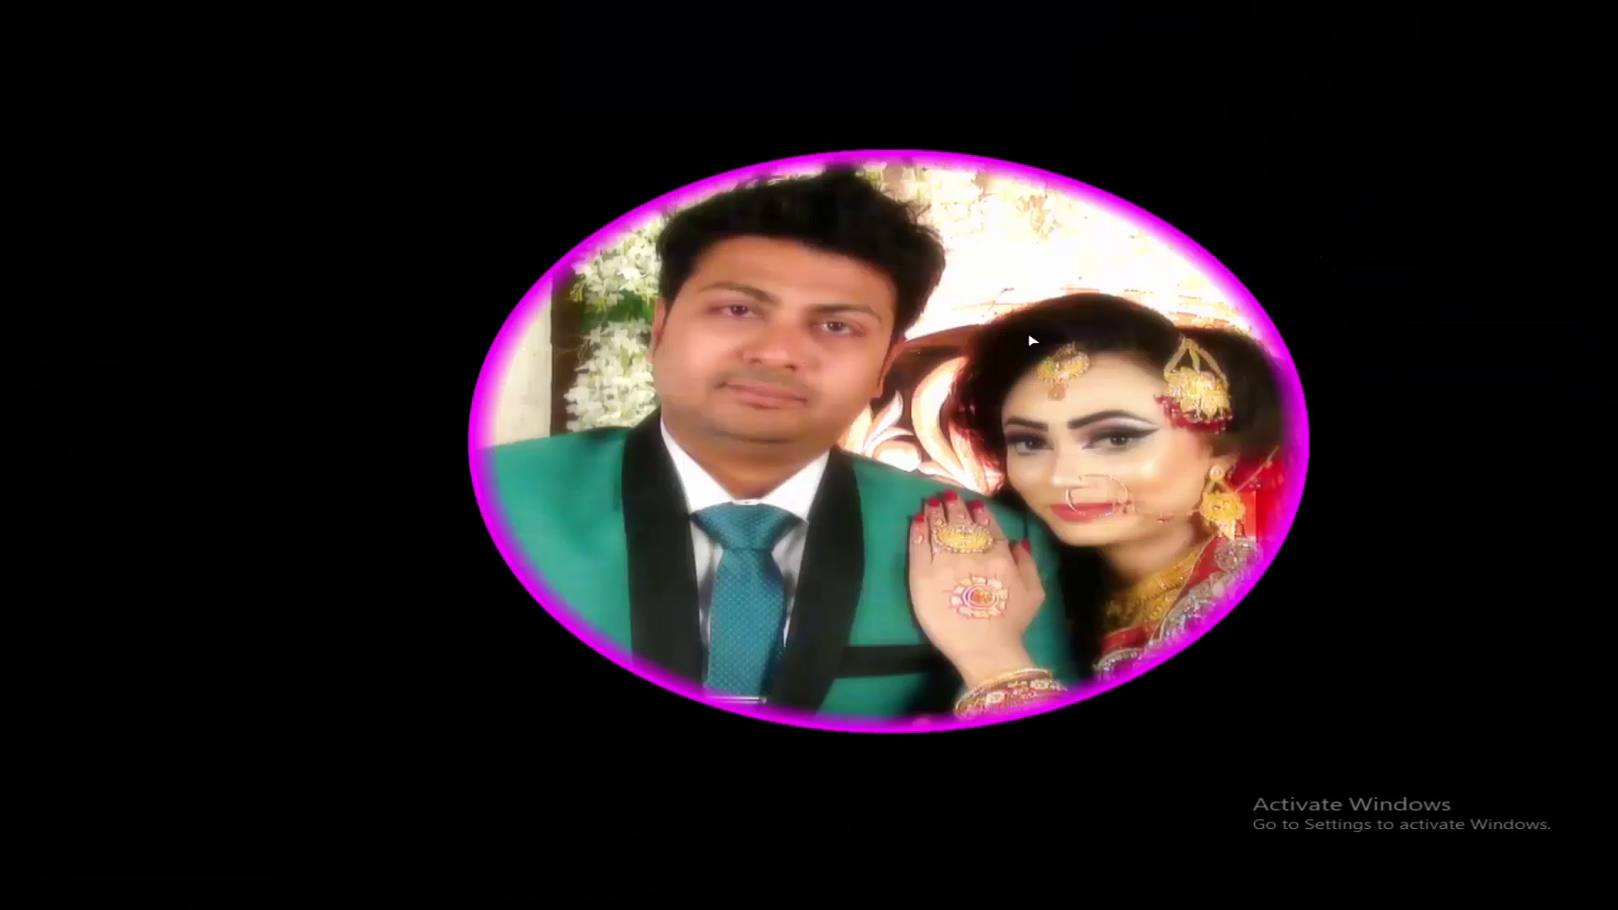
{"action": "key", "text": "Escape"}
{"action": "key", "text": "Escape"}
- Try a Soft Focus radius of 1 in the inside Soft Color filter's settings and discard the changes
{"action": "double_click", "coordinate": [896, 187]}
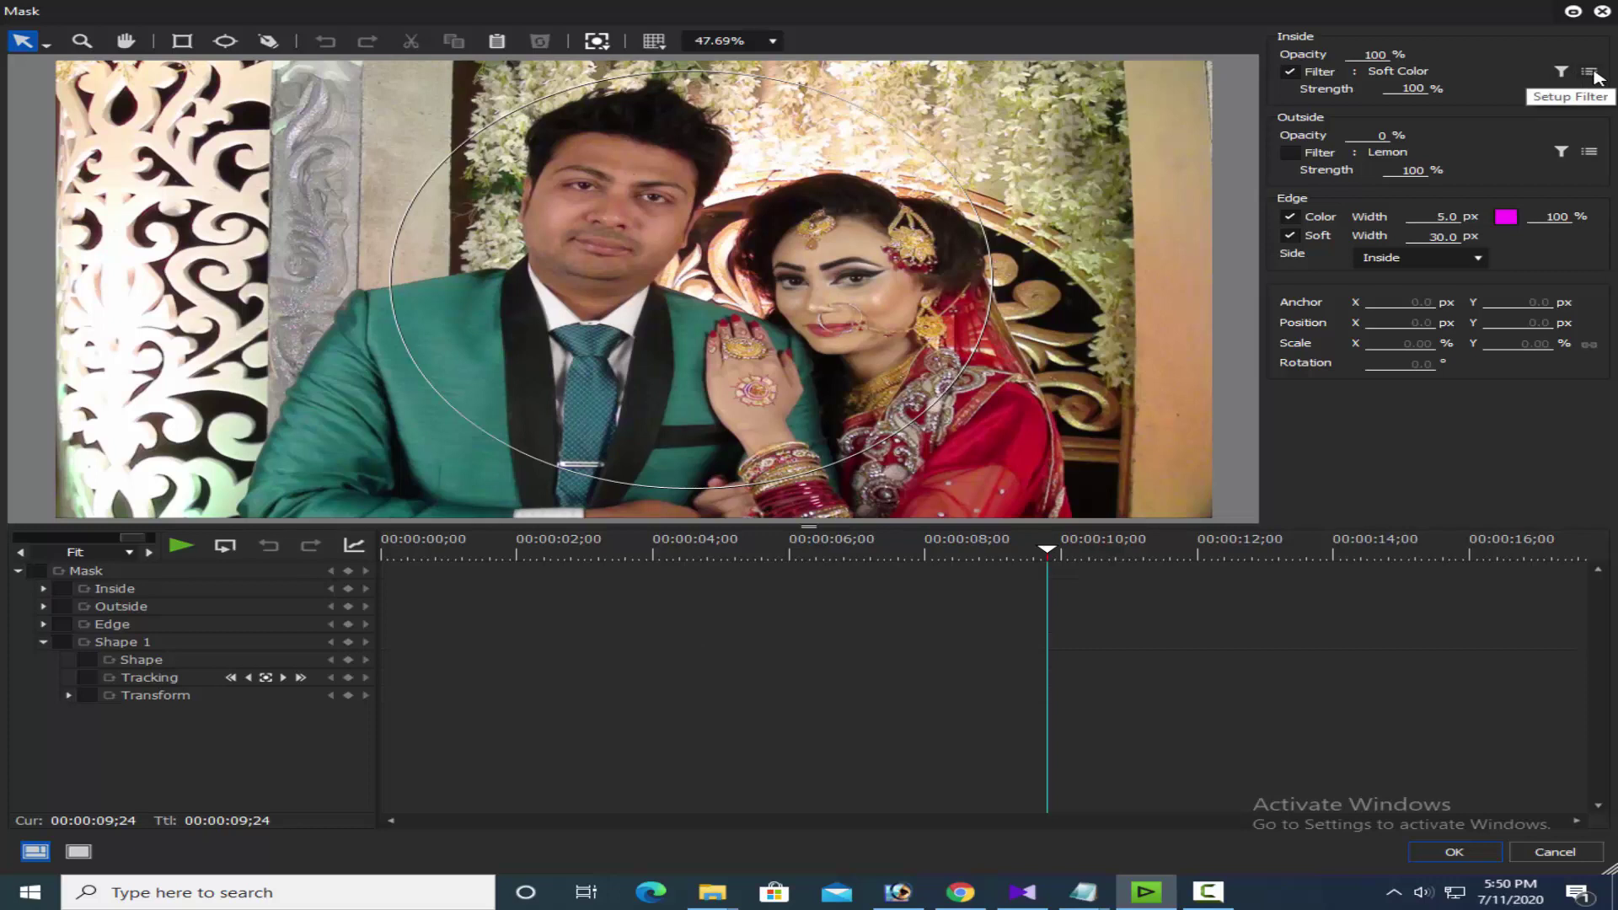
{"action": "left_click", "coordinate": [1592, 73]}
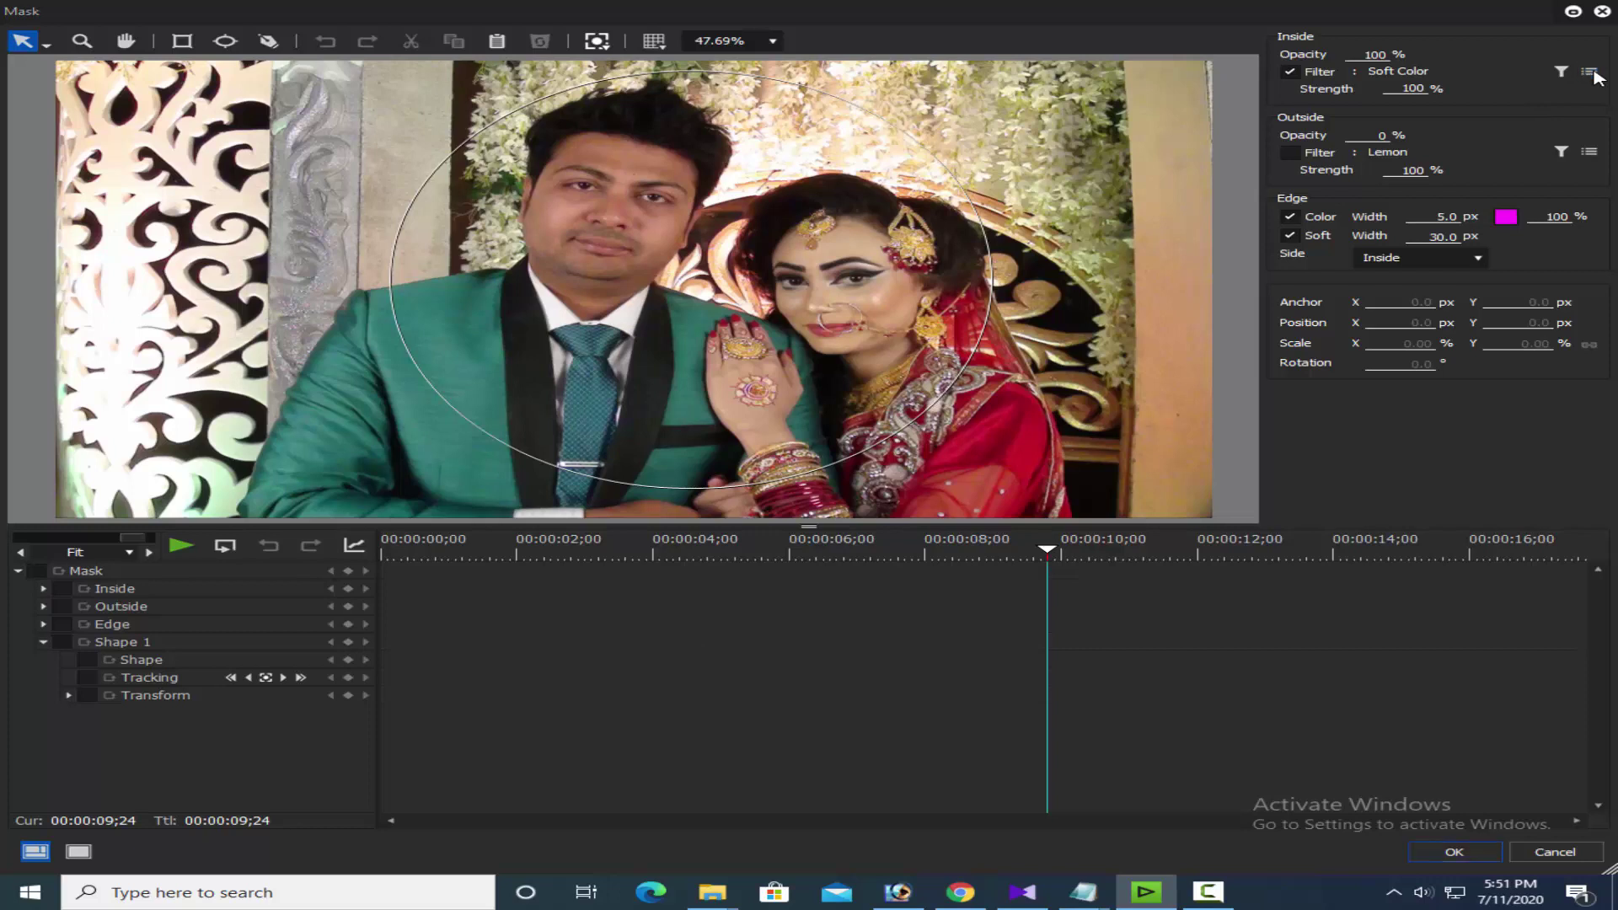
{"action": "left_click_drag", "start_coordinate": [1015, 48], "coordinate": [1178, 306]}
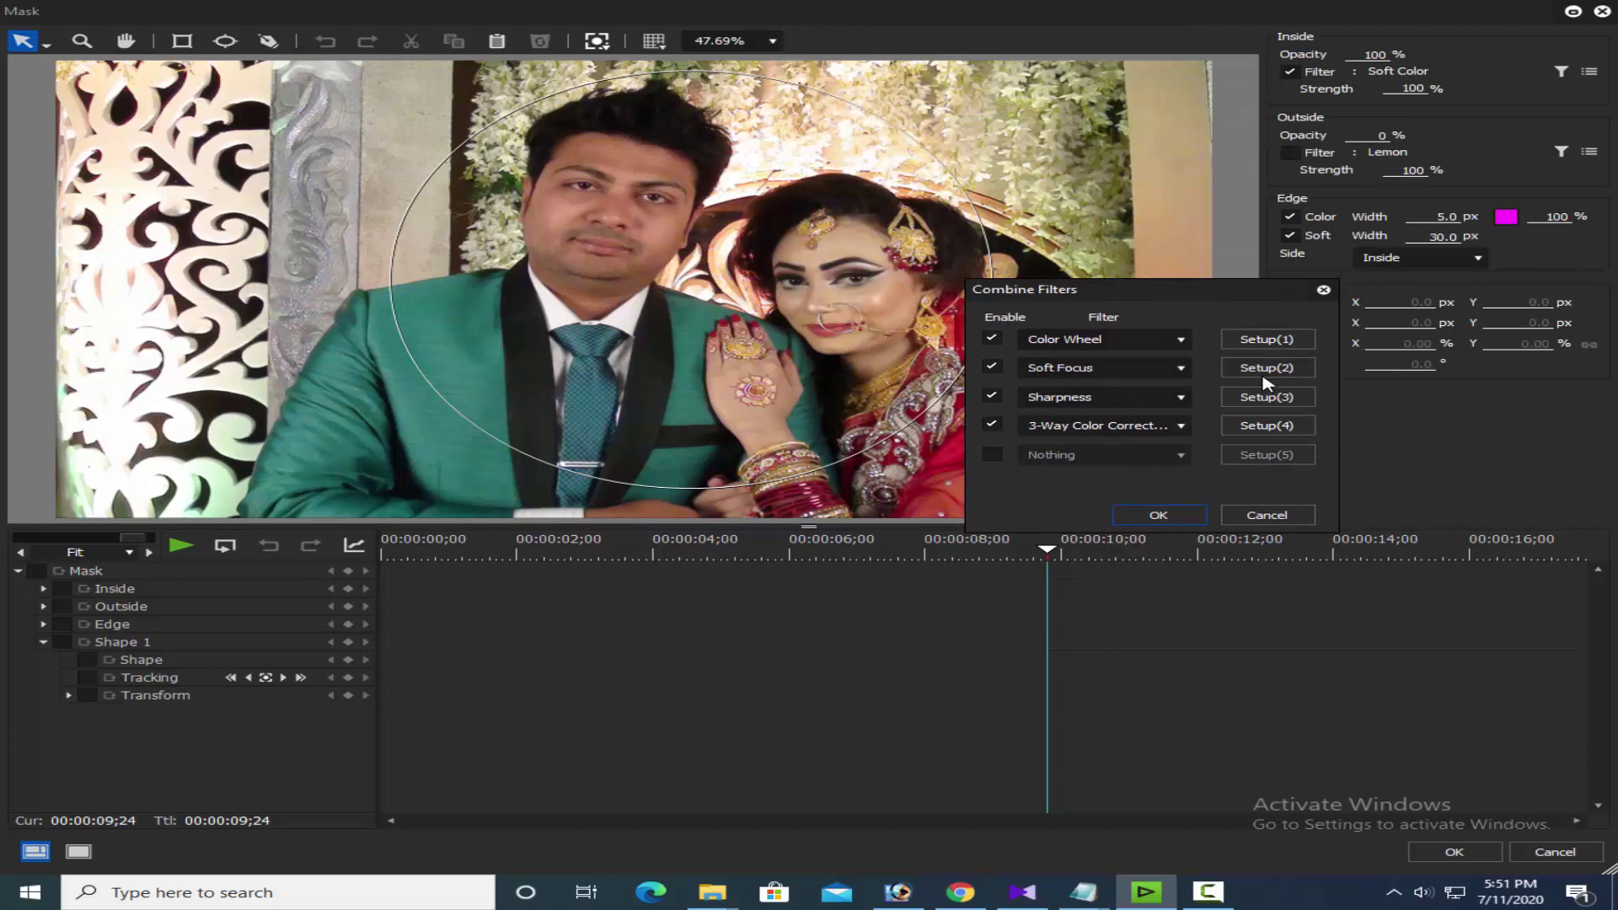
{"action": "left_click", "coordinate": [1289, 375]}
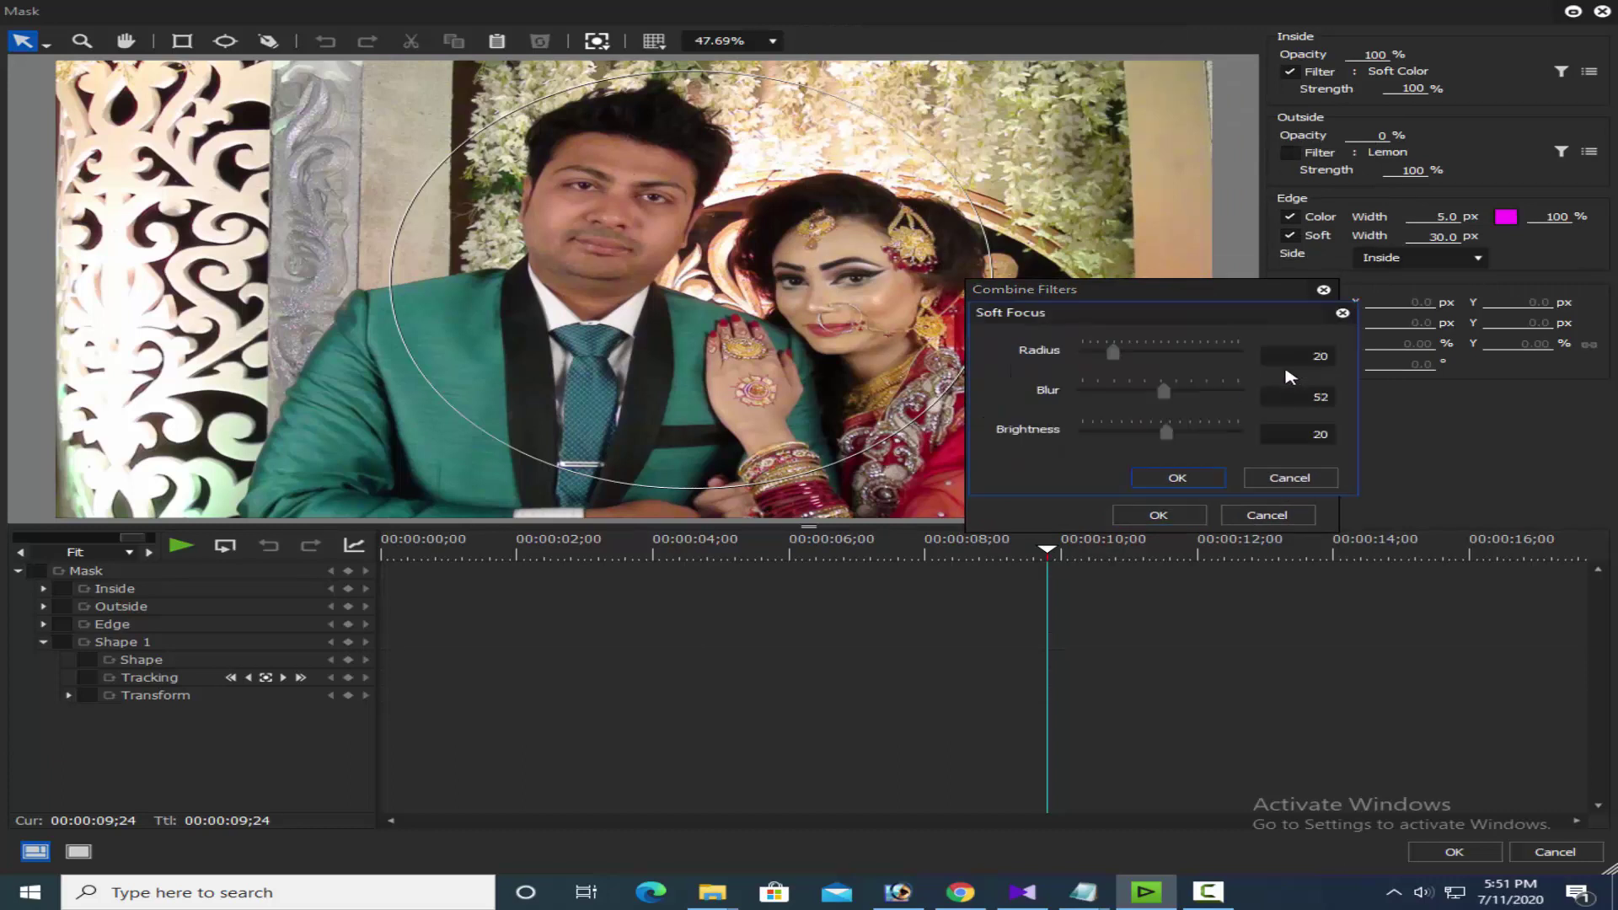
{"action": "left_click_drag", "start_coordinate": [1198, 320], "coordinate": [1298, 398]}
{"action": "left_click_drag", "start_coordinate": [1213, 430], "coordinate": [1183, 430]}
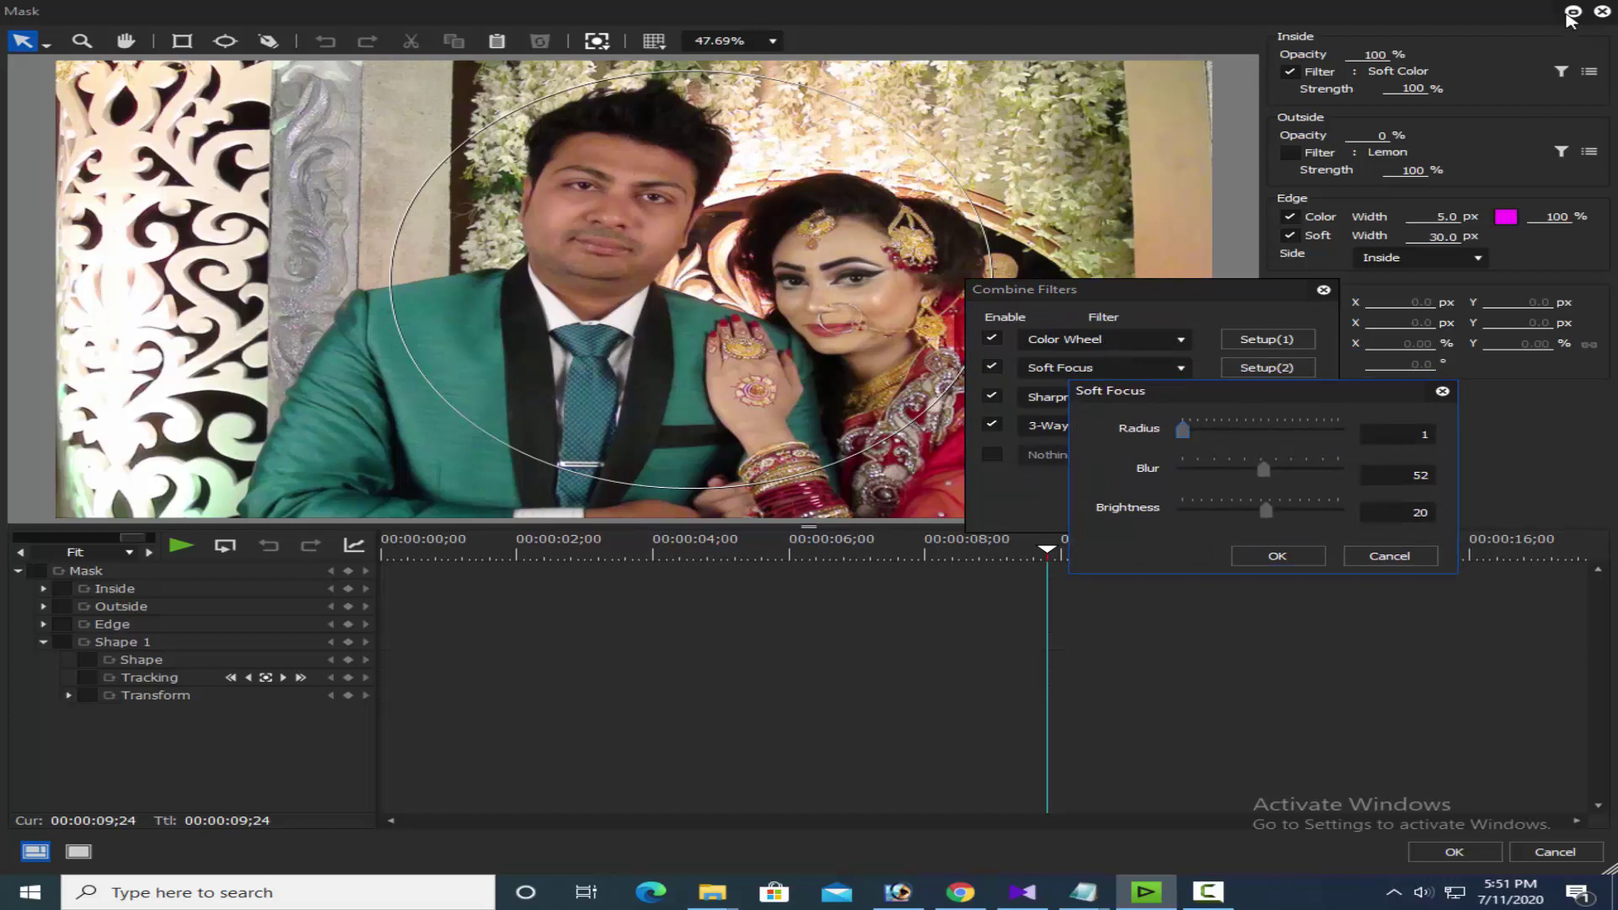
{"action": "left_click", "coordinate": [1382, 556]}
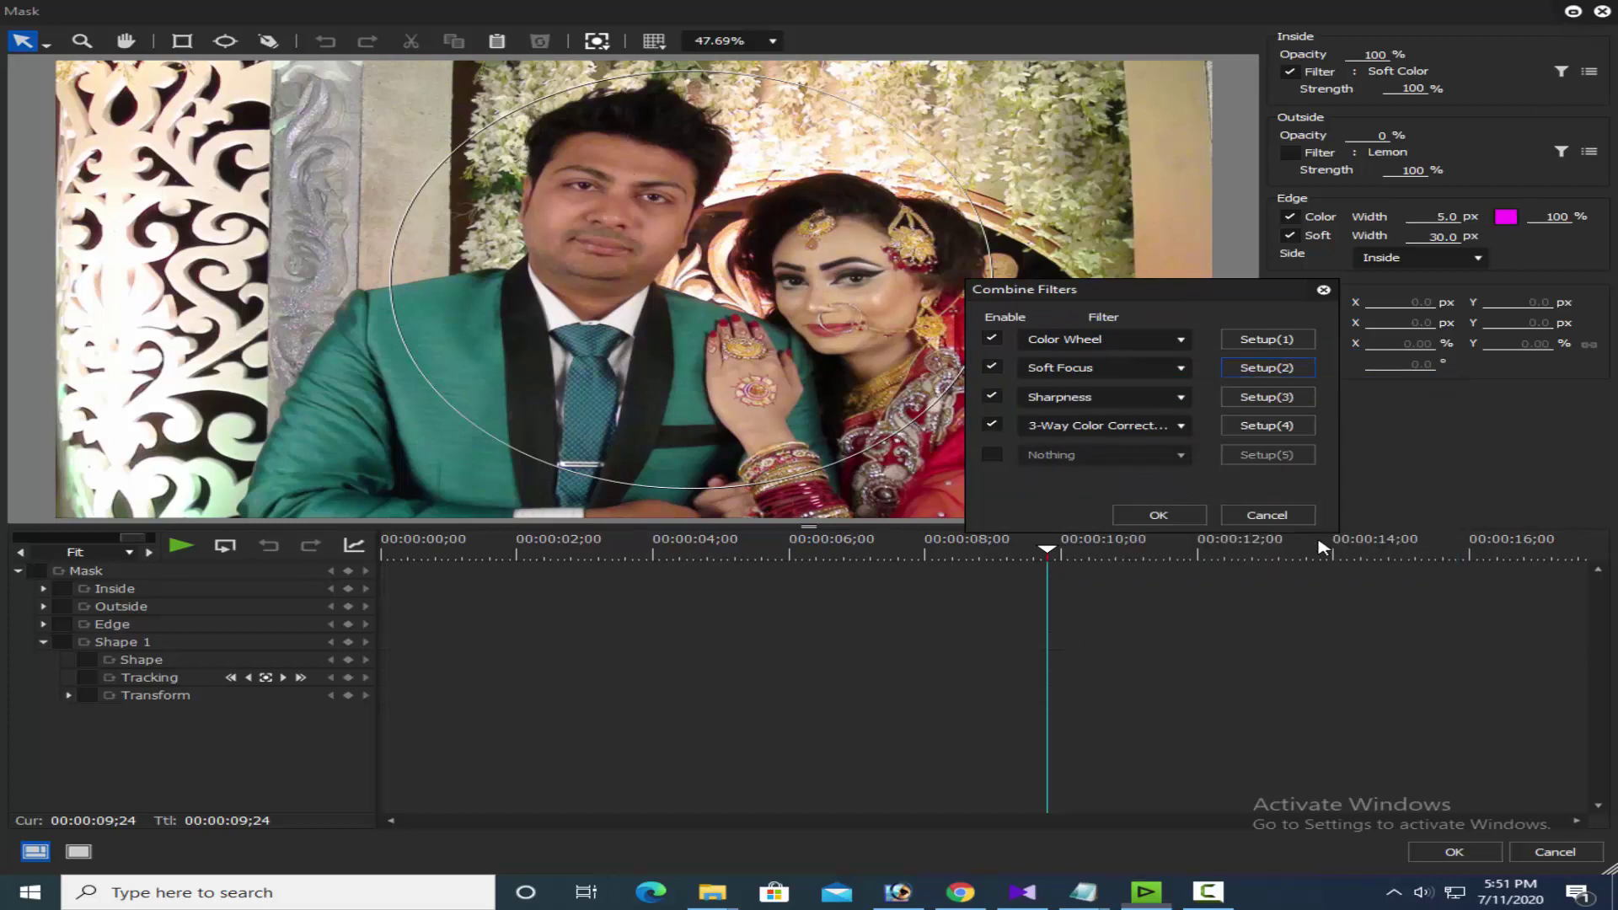
{"action": "left_click", "coordinate": [1323, 289]}
- Set the Soft Focus radius of the inside Soft Color filter to about 9, apply it, and preview the clip full screen
{"action": "left_click", "coordinate": [1572, 11]}
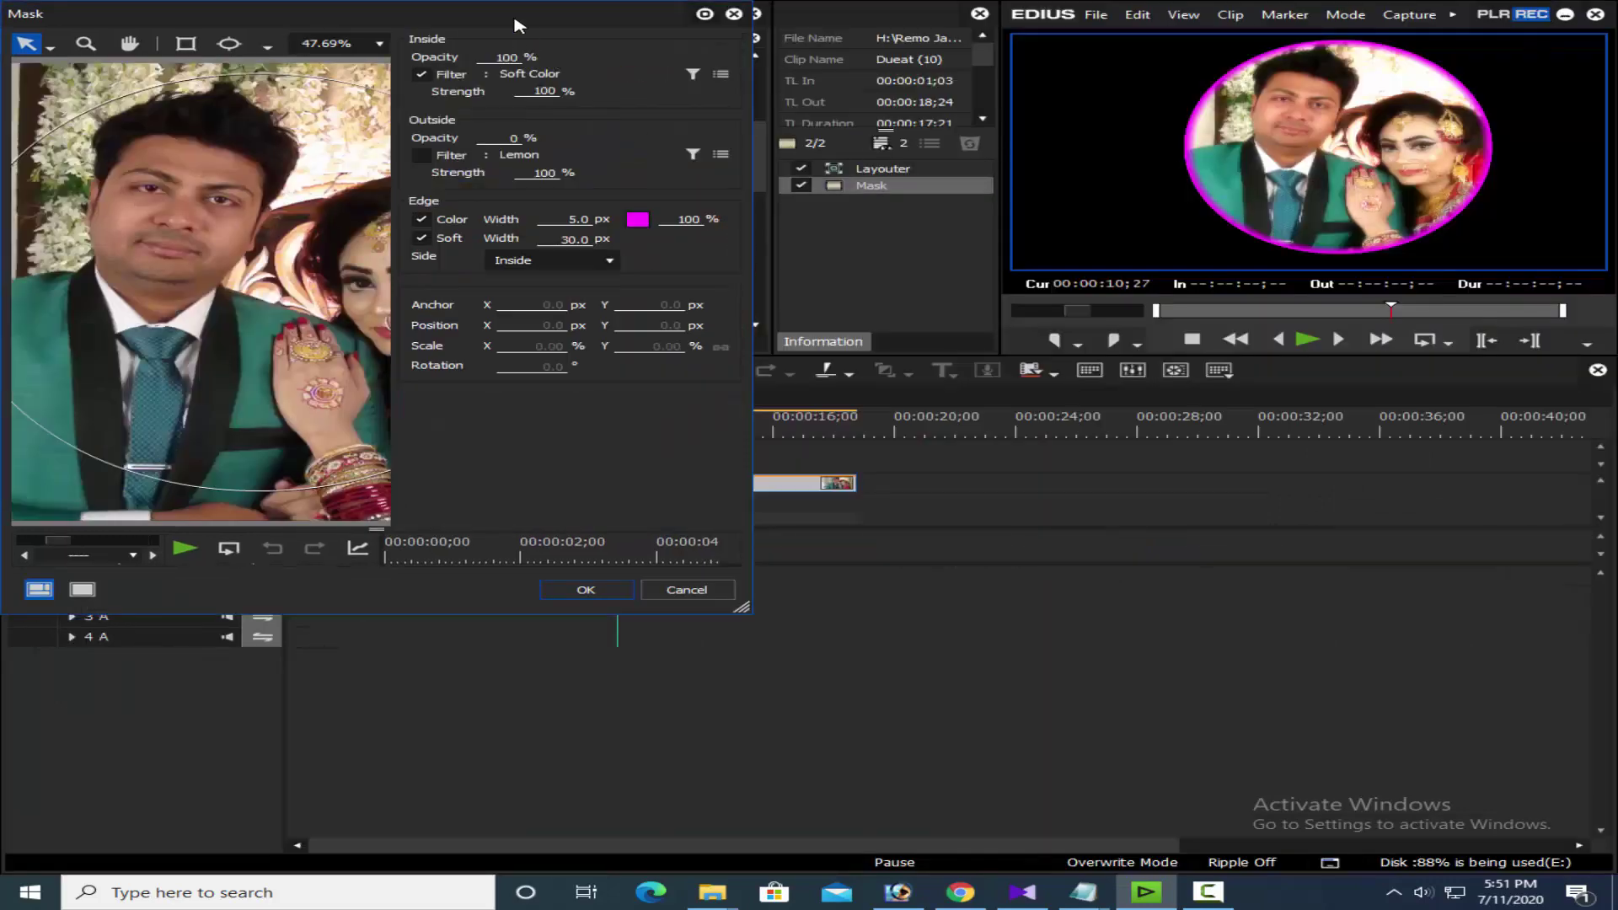
{"action": "left_click_drag", "start_coordinate": [515, 20], "coordinate": [761, 279]}
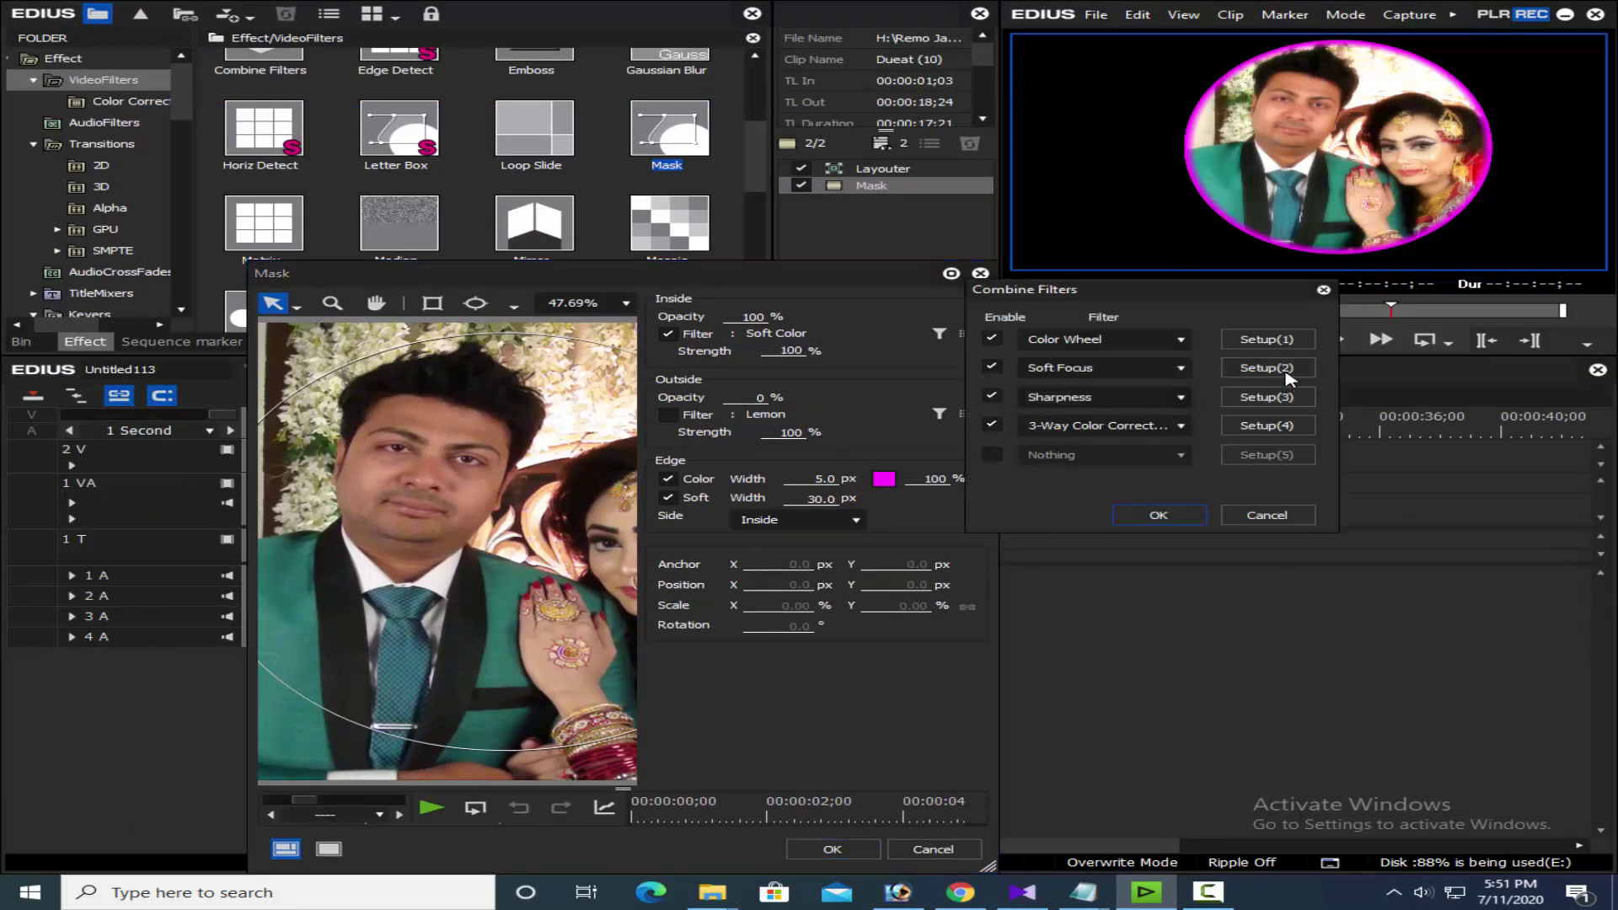
{"action": "left_click", "coordinate": [1284, 370]}
{"action": "left_click_drag", "start_coordinate": [1228, 405], "coordinate": [902, 478]}
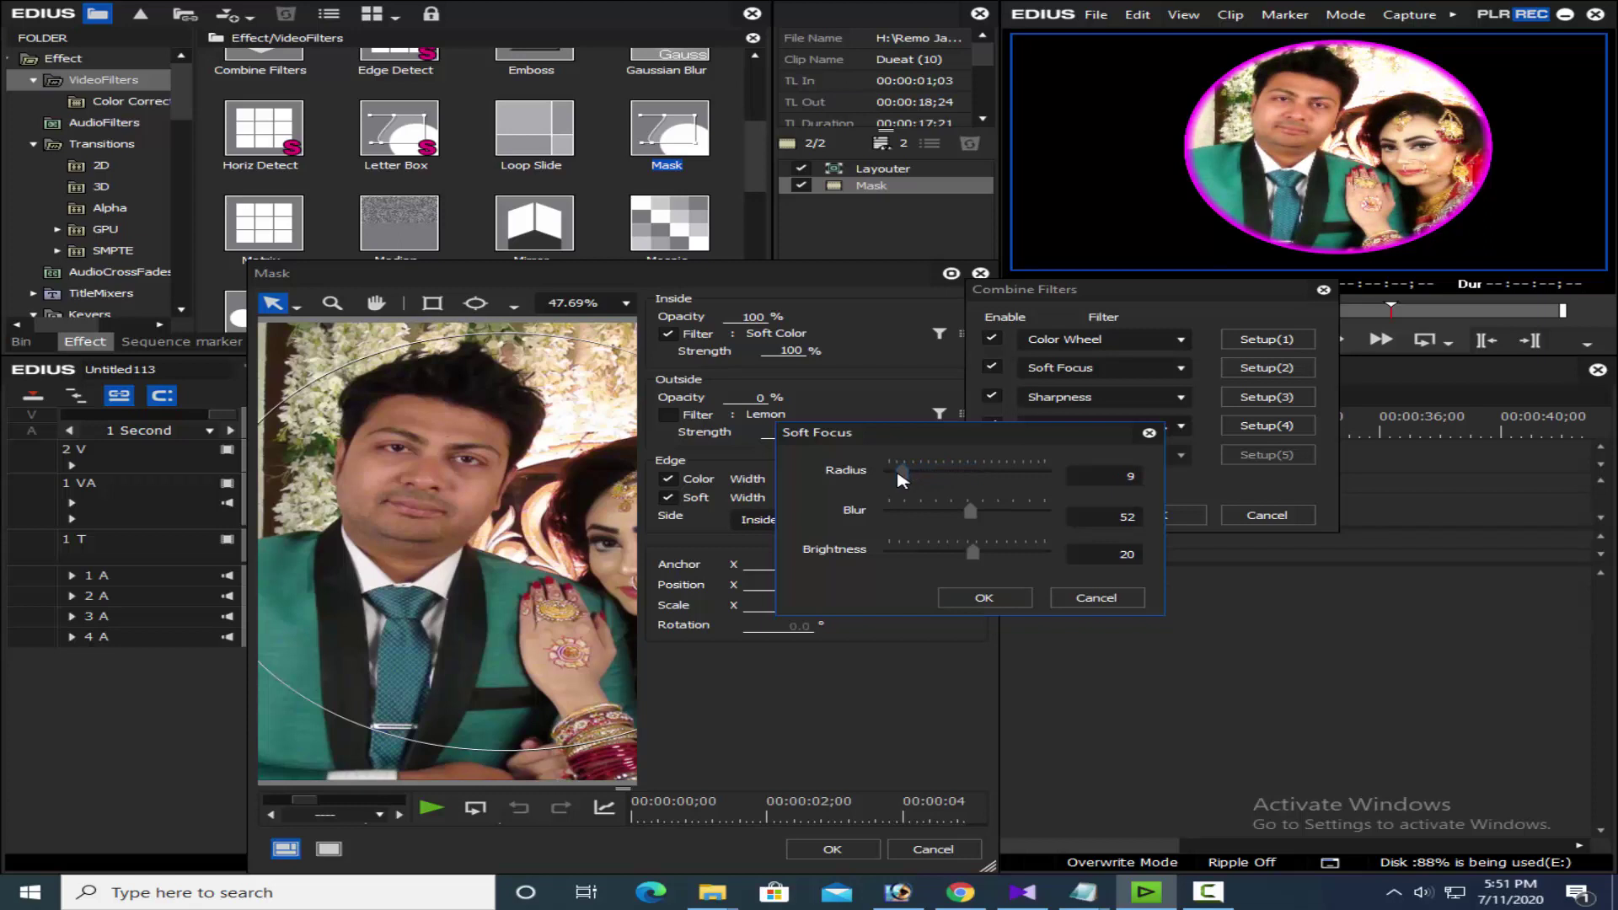
{"action": "left_click_drag", "start_coordinate": [974, 516], "coordinate": [984, 556]}
{"action": "left_click", "coordinate": [986, 600]}
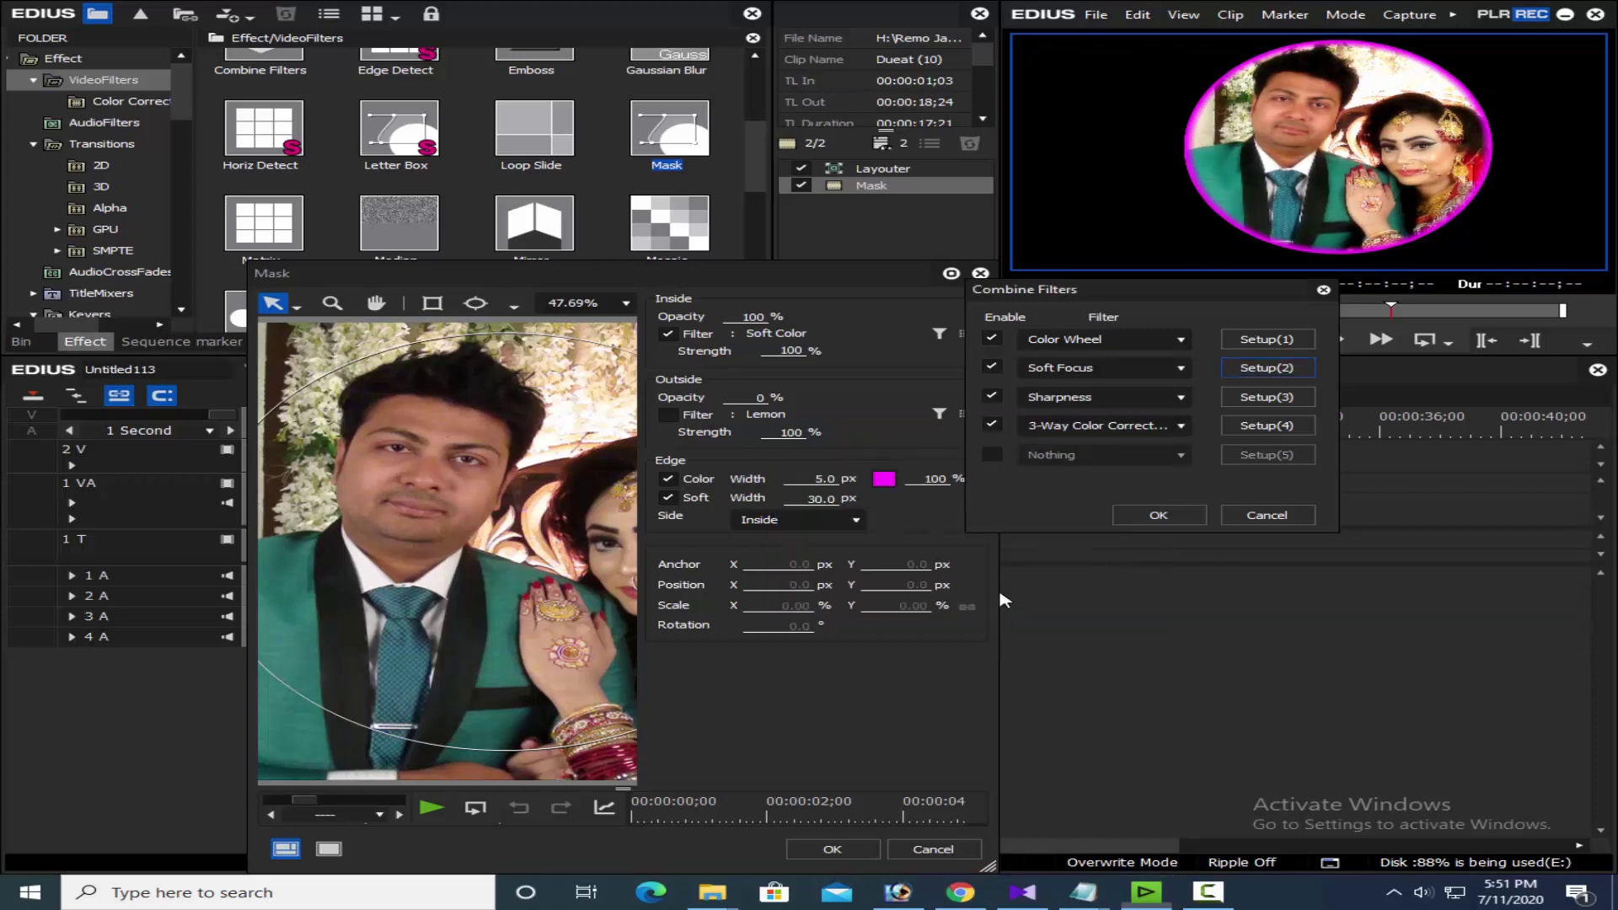
{"action": "left_click", "coordinate": [1167, 516]}
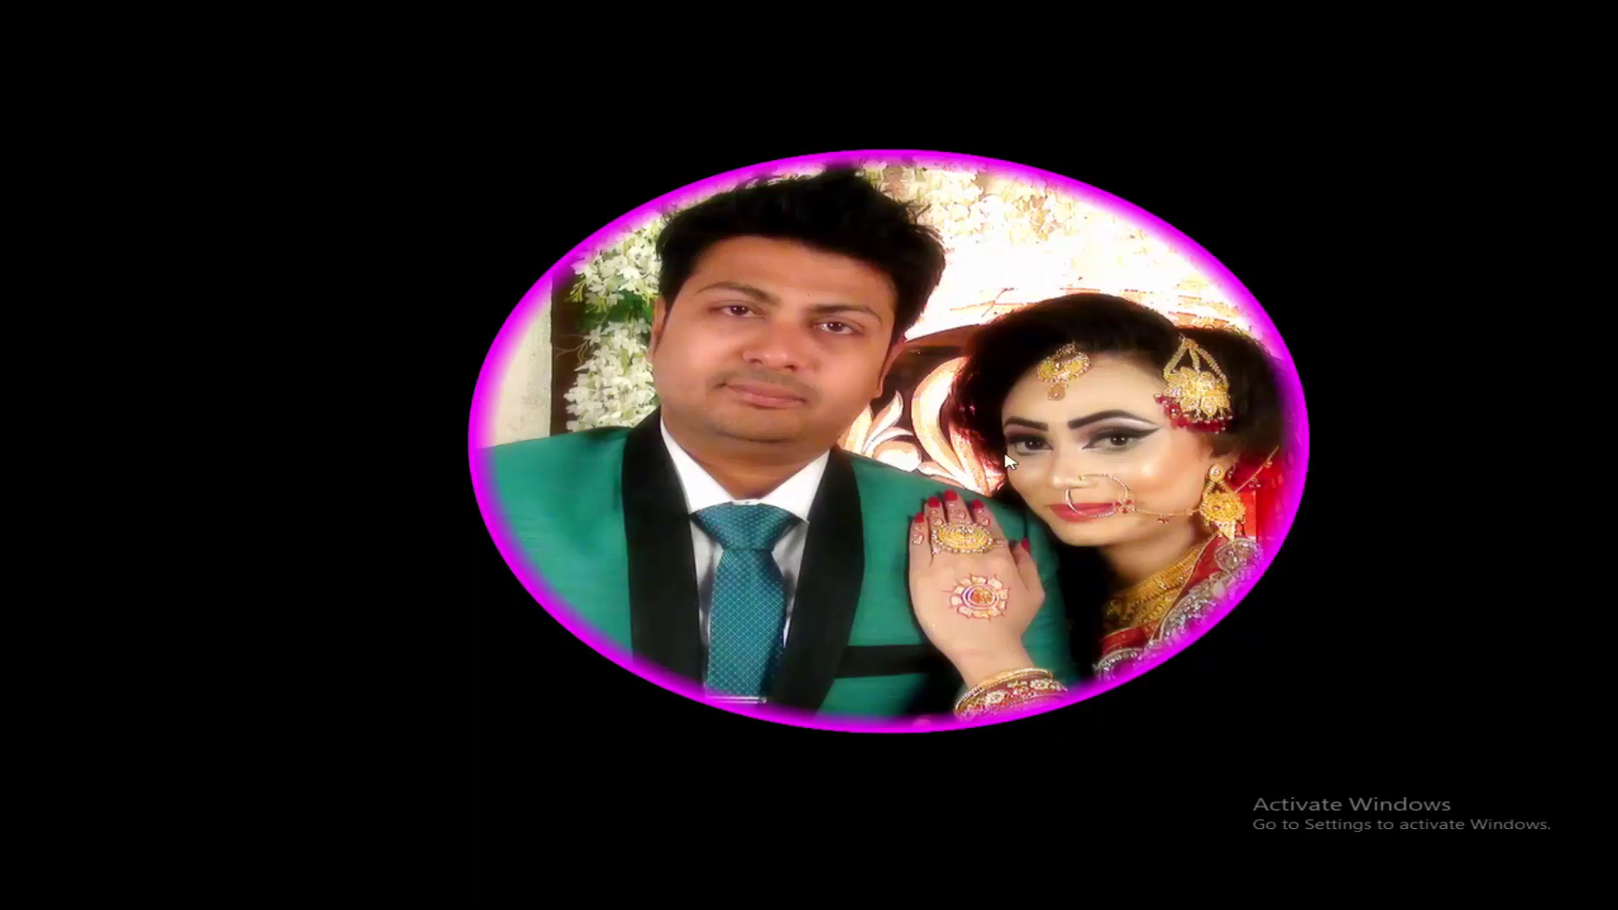
{"action": "key", "text": "Escape"}
{"action": "left_click", "coordinate": [1211, 893]}
{"action": "left_click", "coordinate": [1211, 893]}
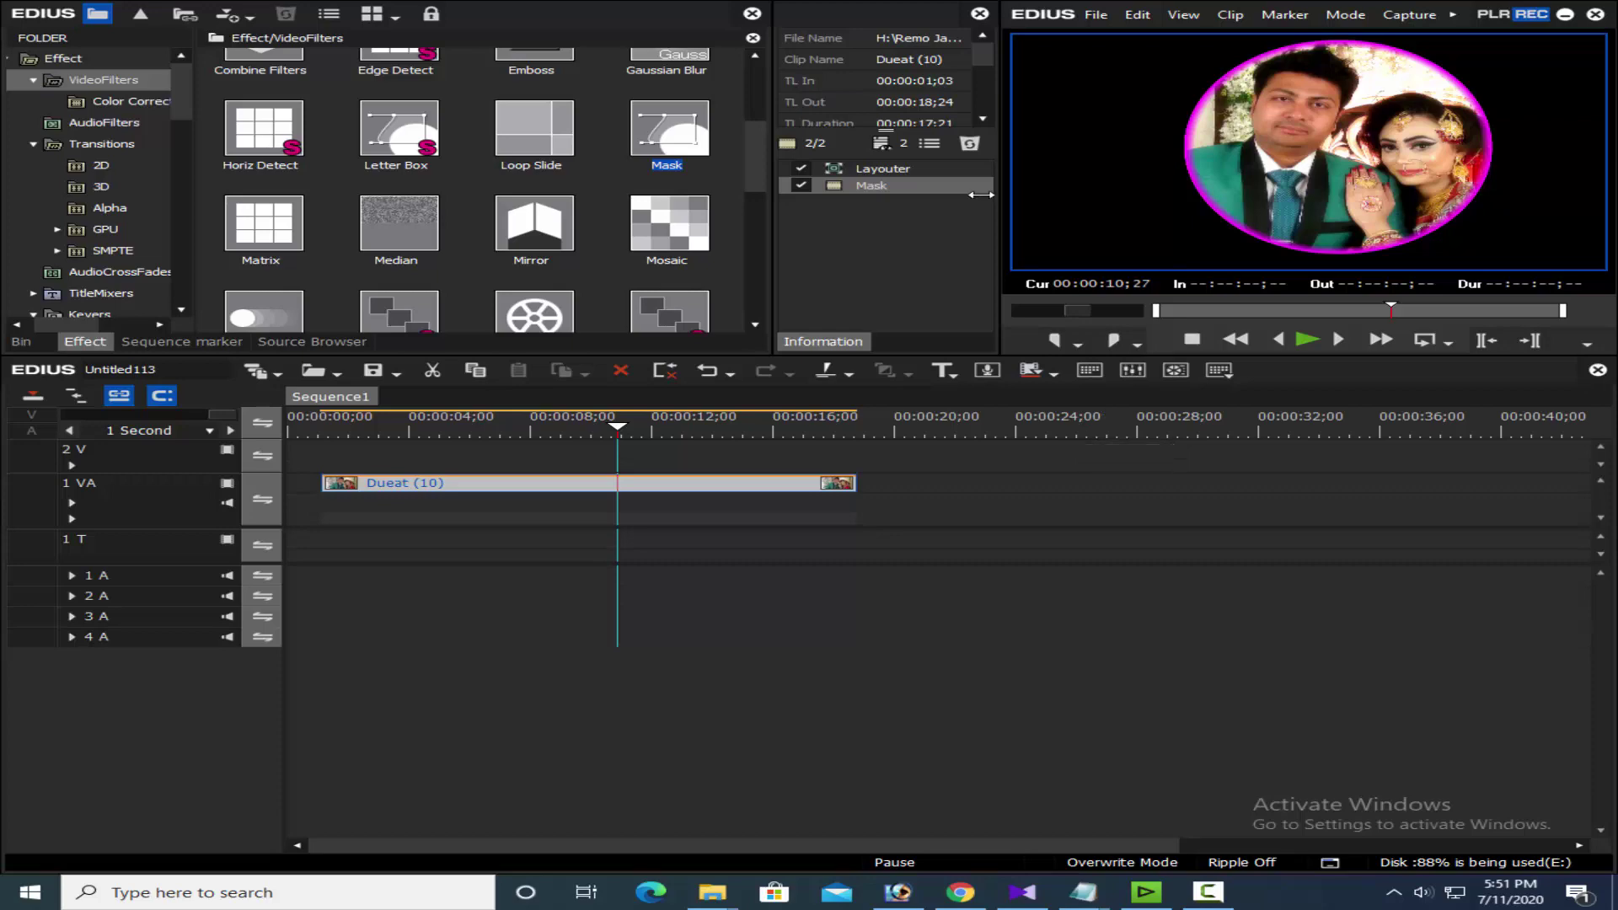
- Disable the mask's inside filter and set the opacity to 0% inside and 100% outside
{"action": "double_click", "coordinate": [871, 185]}
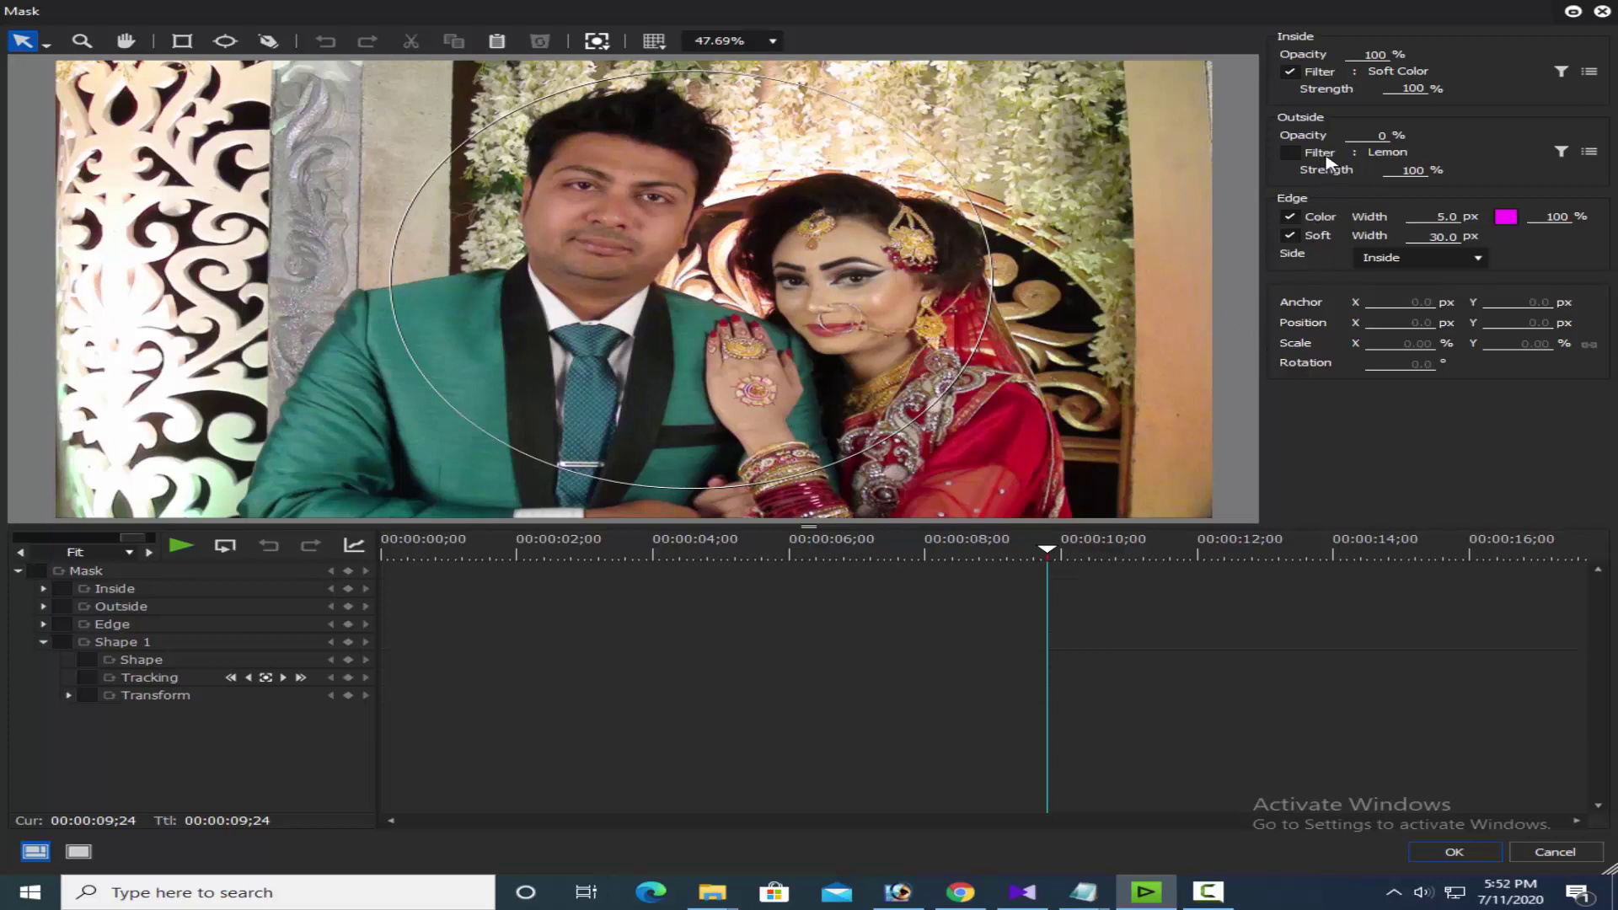
{"action": "left_click", "coordinate": [1290, 73]}
{"action": "left_click", "coordinate": [1375, 55]}
{"action": "type", "text": "0"}
{"action": "left_click", "coordinate": [1378, 136]}
{"action": "type", "text": "100"}
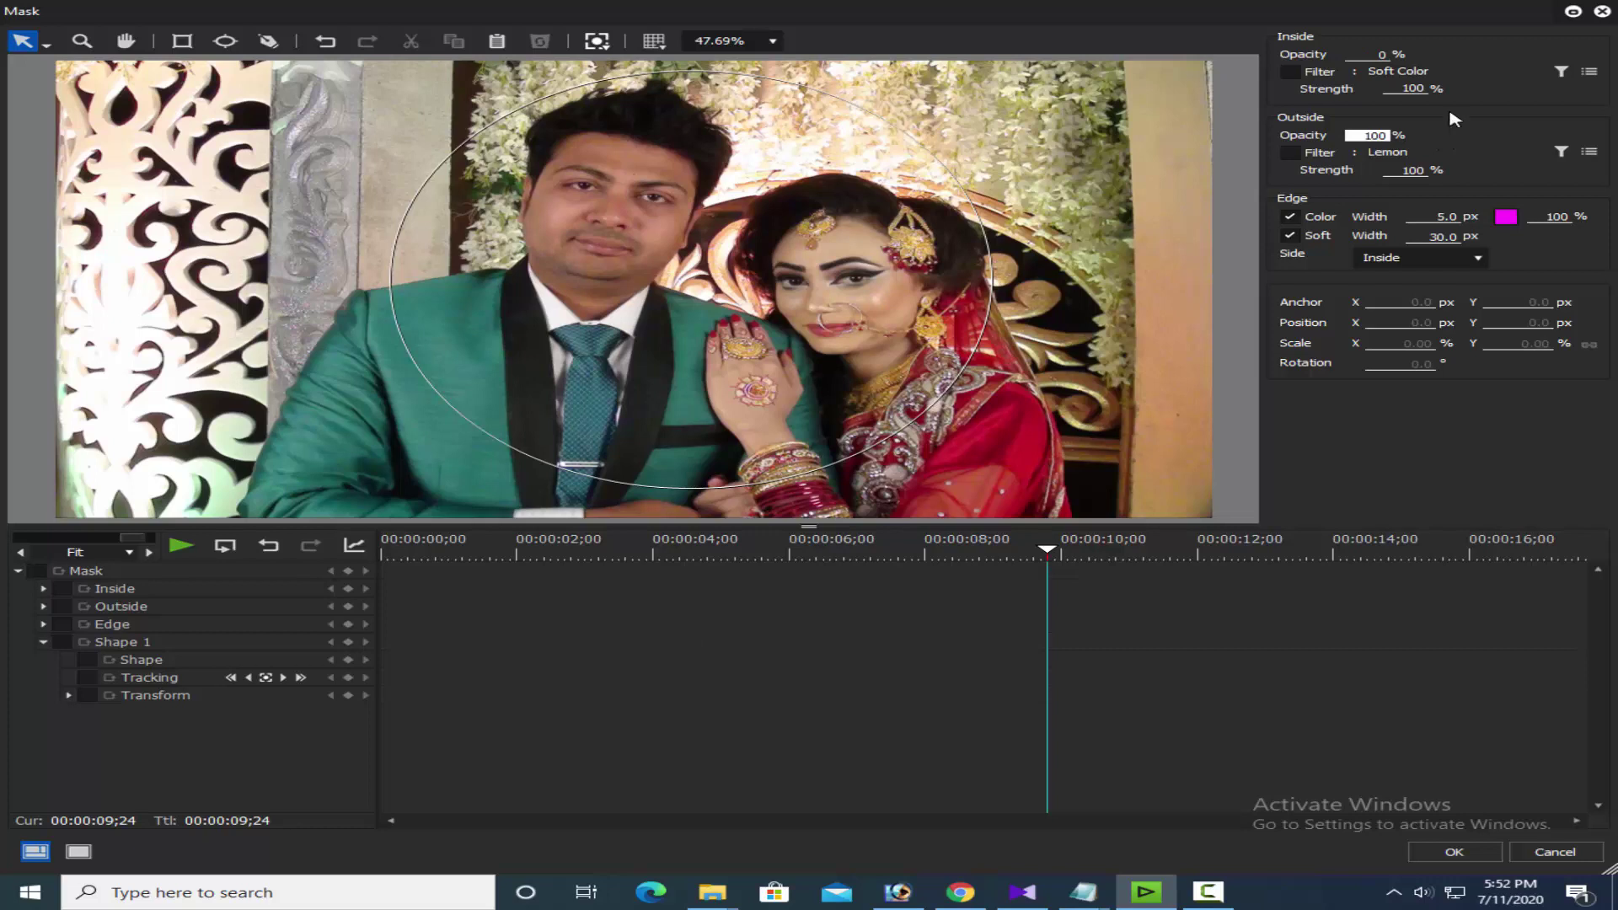
- Enable the outside filter with Soft Color from Cinema Suite 3.0, apply it, and preview the clip full screen
{"action": "left_click", "coordinate": [1320, 153]}
{"action": "left_click", "coordinate": [1561, 153]}
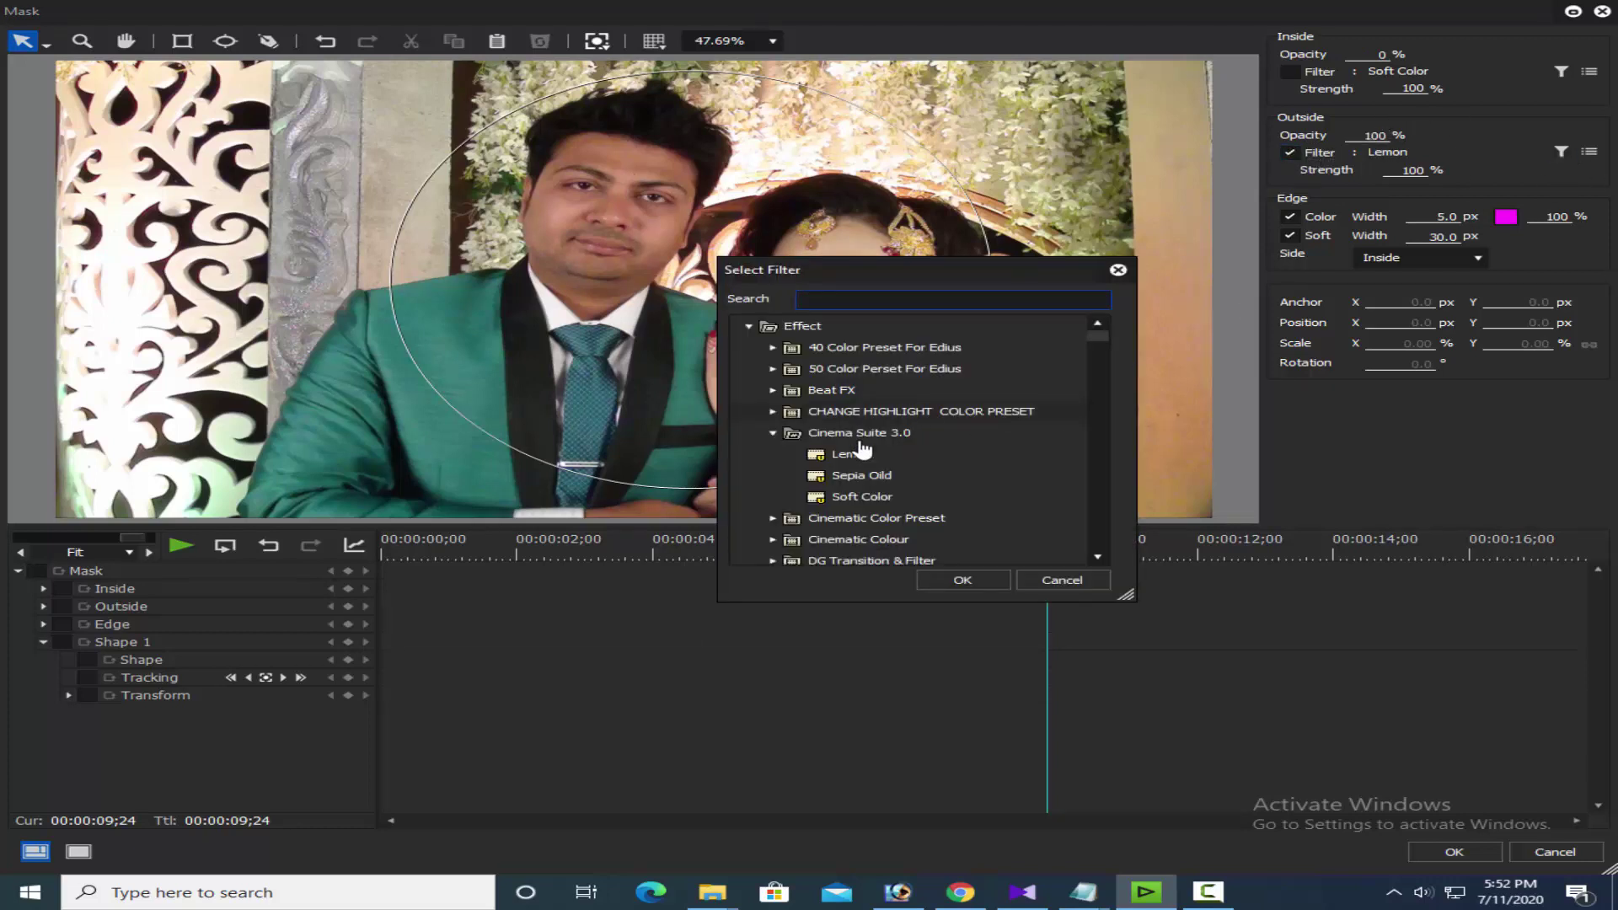
{"action": "left_click", "coordinate": [859, 497]}
{"action": "left_click", "coordinate": [962, 580]}
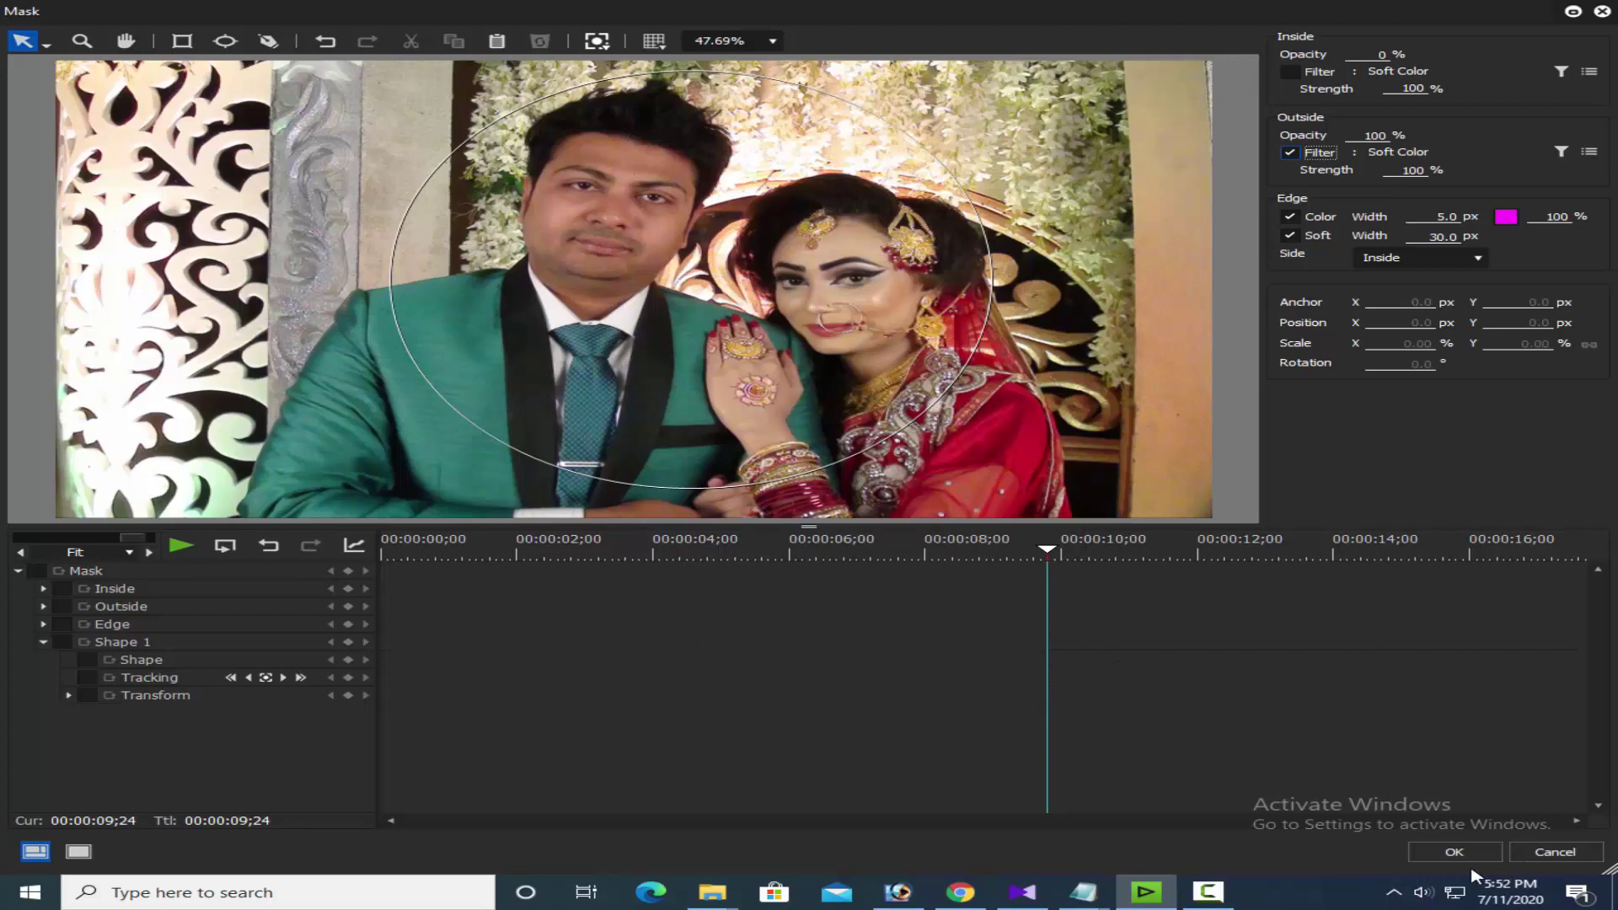
{"action": "left_click", "coordinate": [1430, 853]}
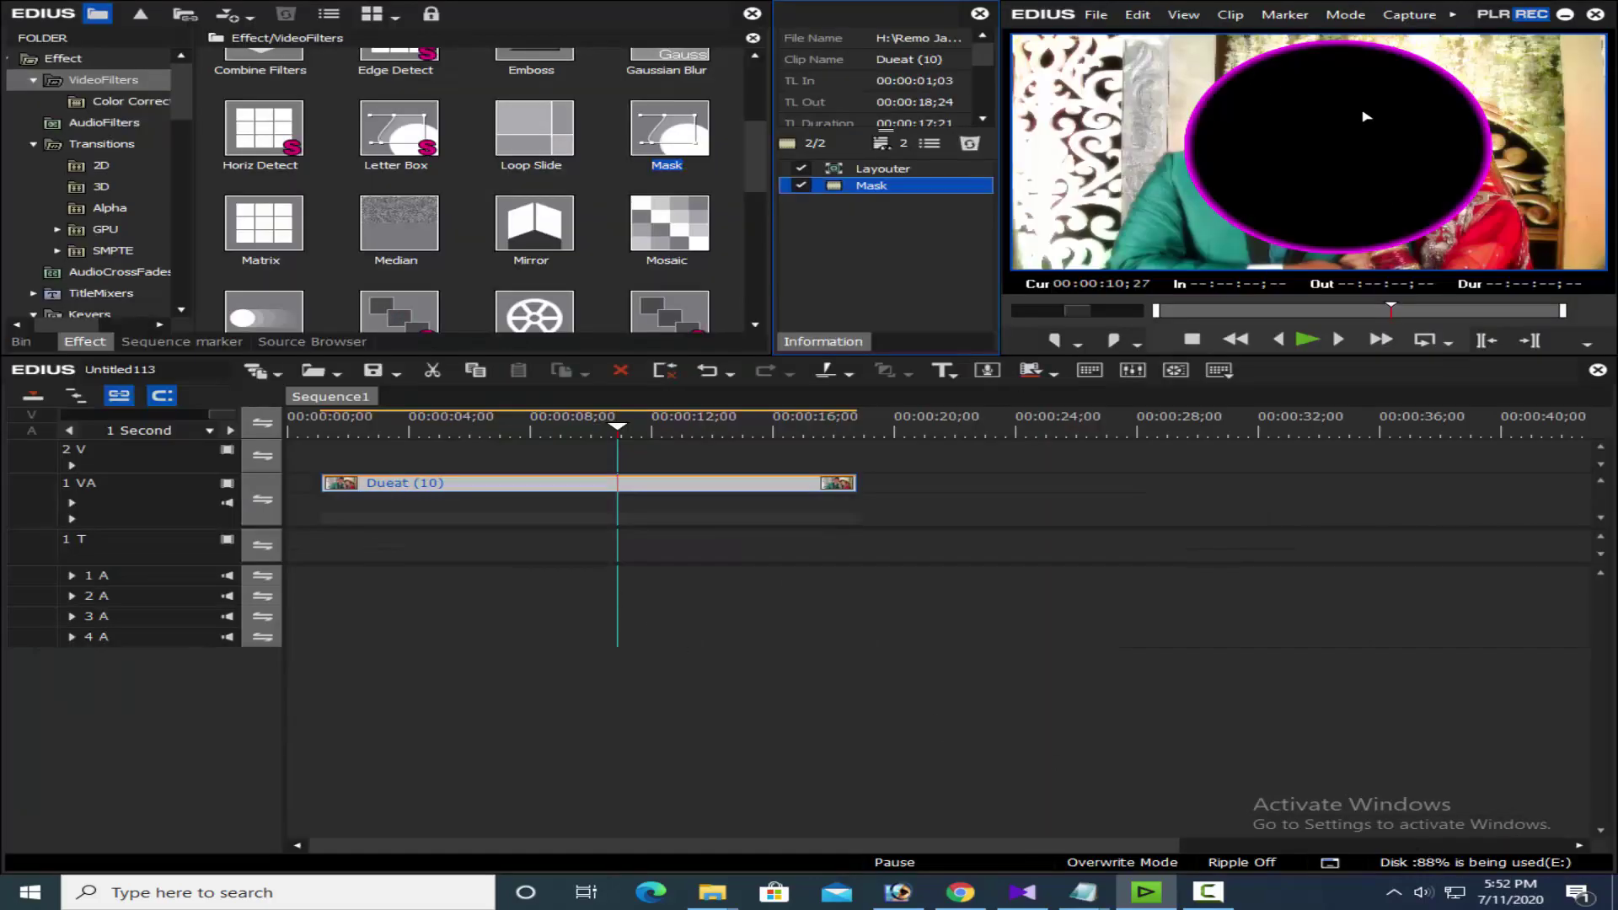
{"action": "double_click", "coordinate": [1362, 186]}
{"action": "key", "text": "Escape"}
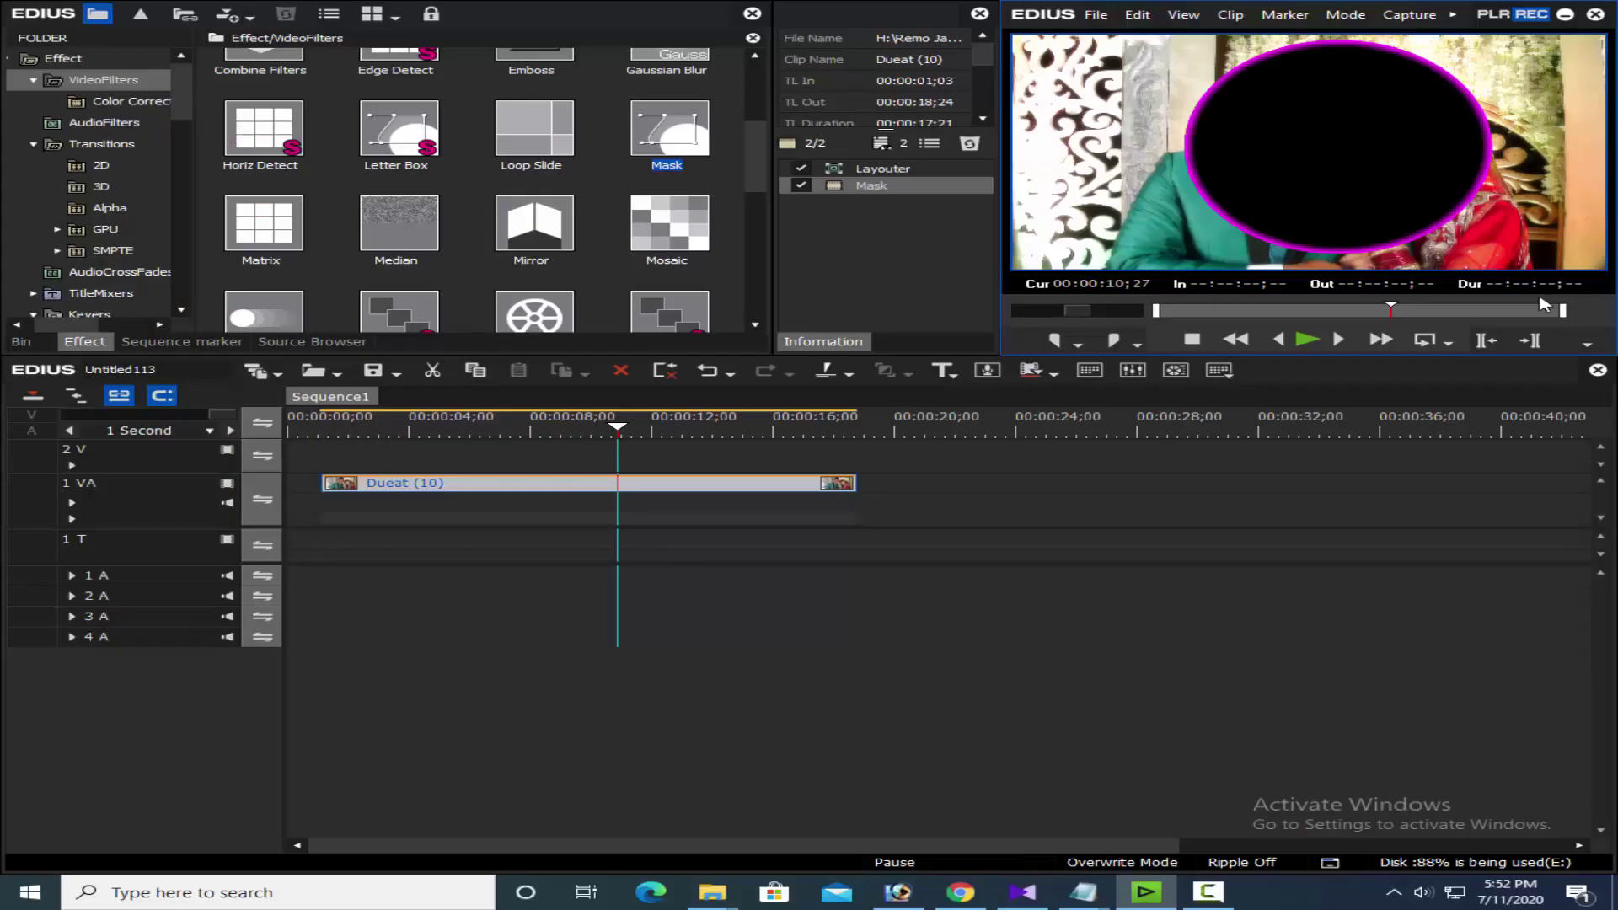
- Reopen the mask, use the Soft Color filter inside instead of outside, and cut the elliptical shape
{"action": "double_click", "coordinate": [851, 186]}
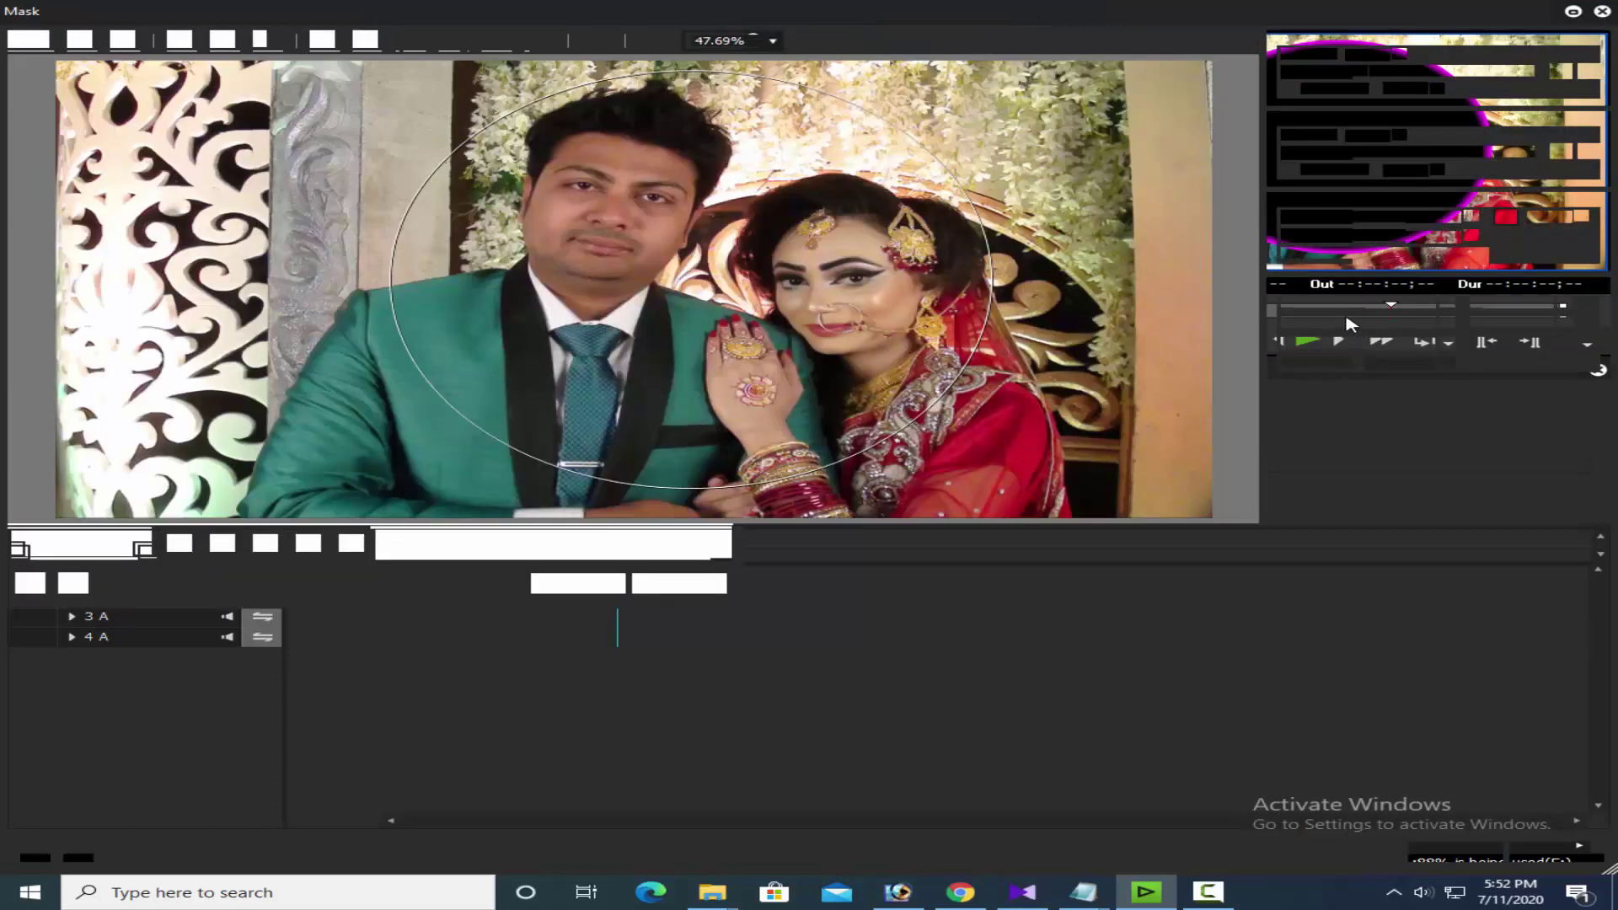
{"action": "left_click", "coordinate": [1320, 72]}
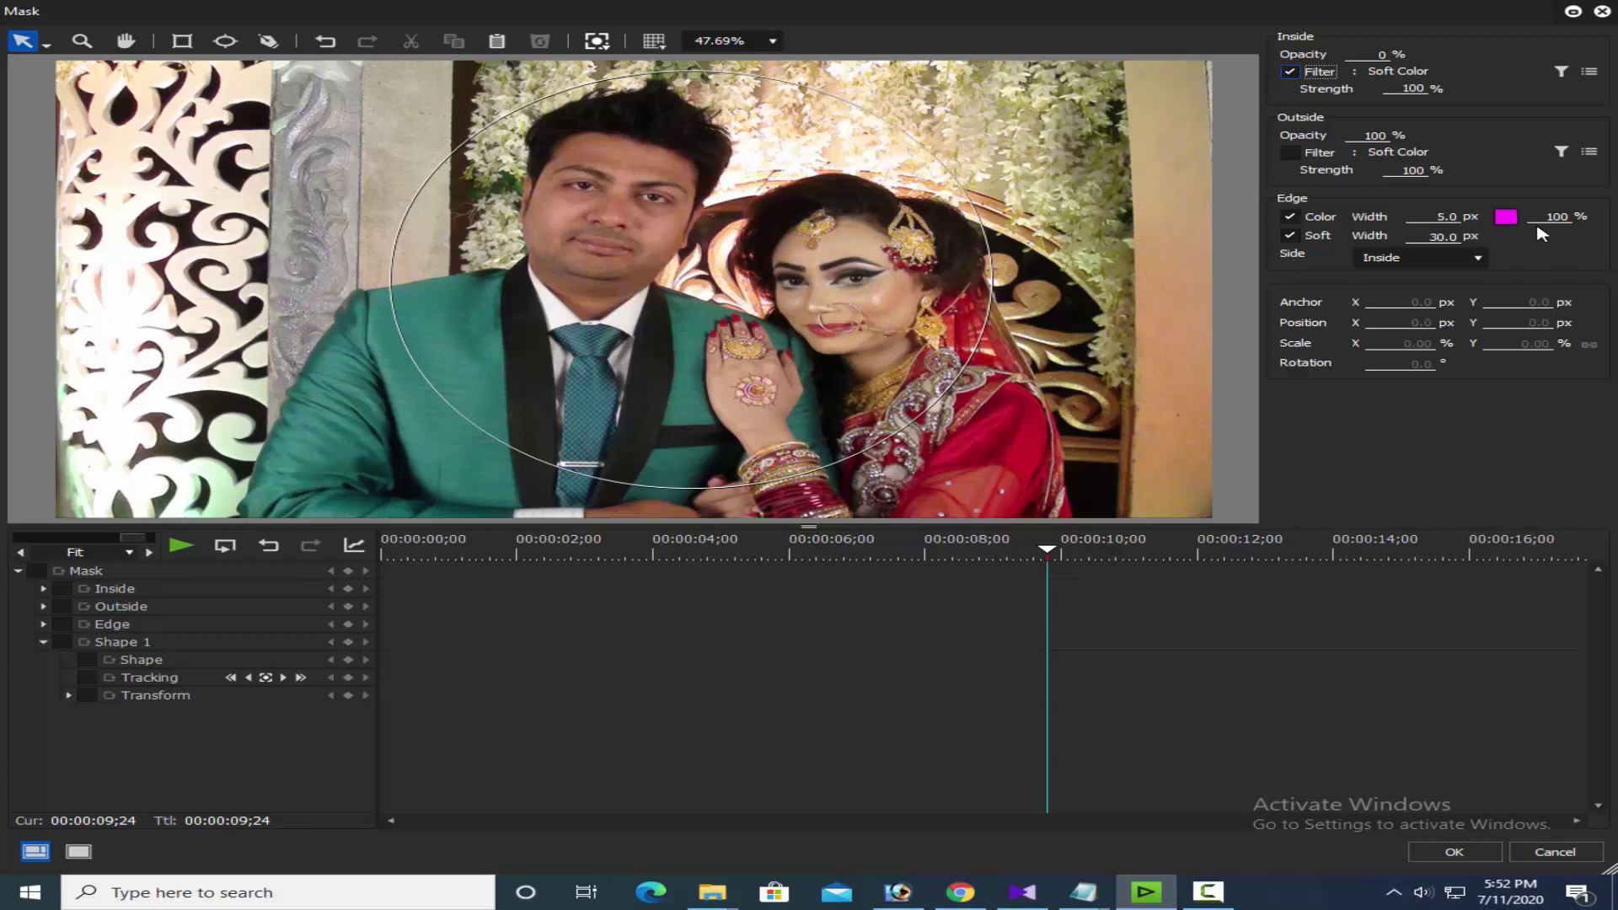
{"action": "left_click", "coordinate": [723, 311]}
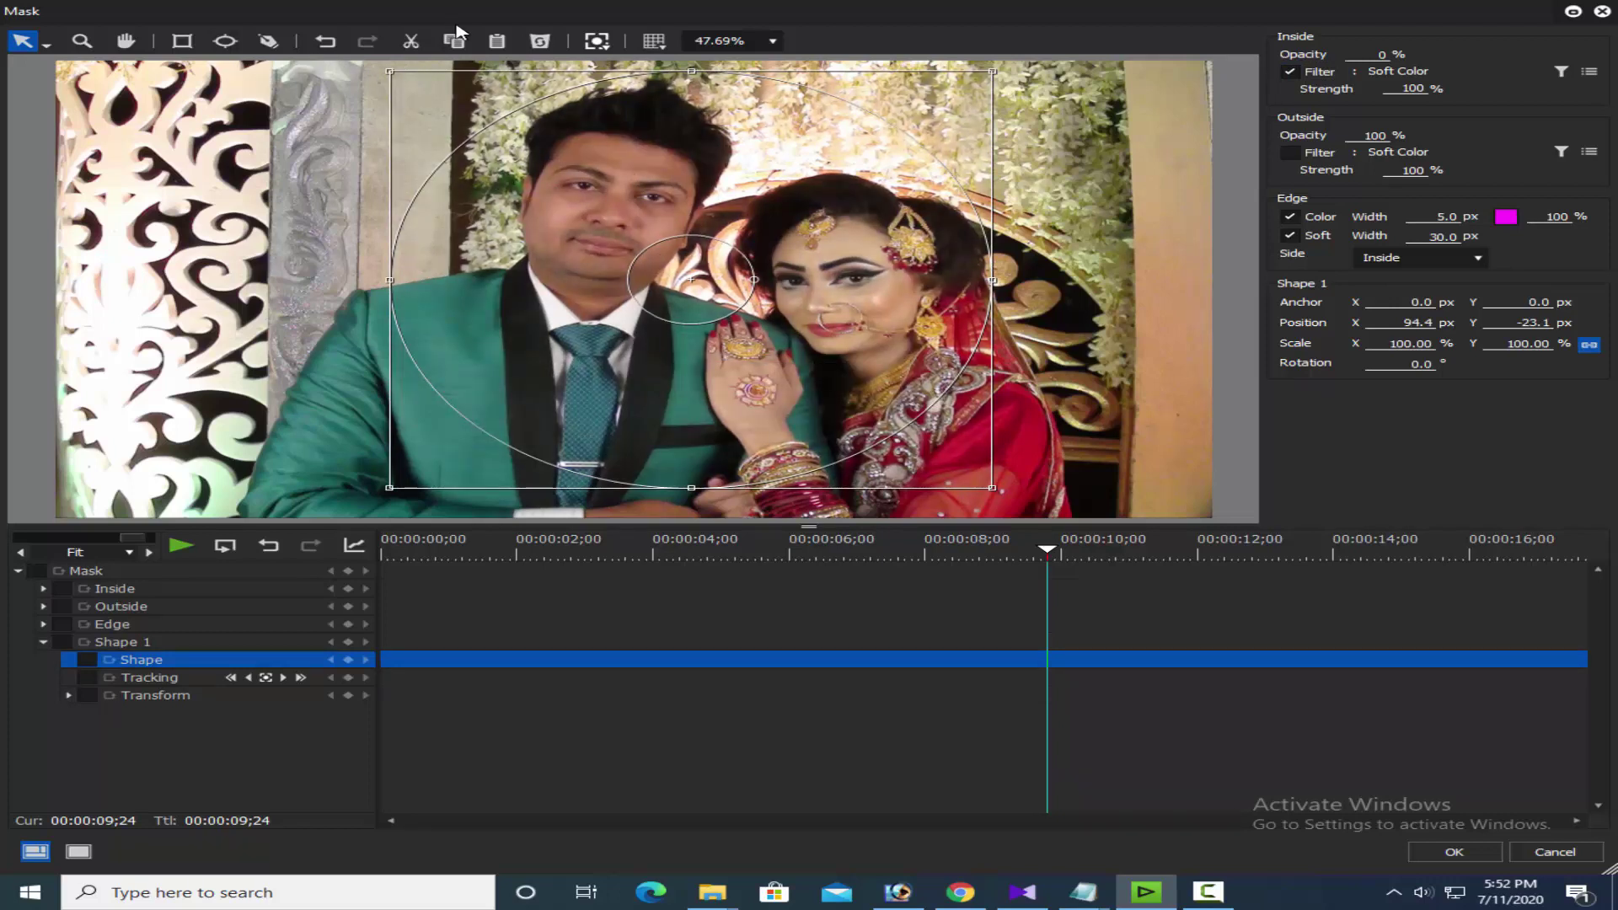
{"action": "left_click", "coordinate": [410, 41]}
- Draw a wide rectangular mask across the couple and rotate it to about -10.1°
{"action": "left_click", "coordinate": [181, 41]}
{"action": "left_click_drag", "start_coordinate": [155, 204], "coordinate": [1120, 490]}
{"action": "left_click_drag", "start_coordinate": [698, 361], "coordinate": [694, 273]}
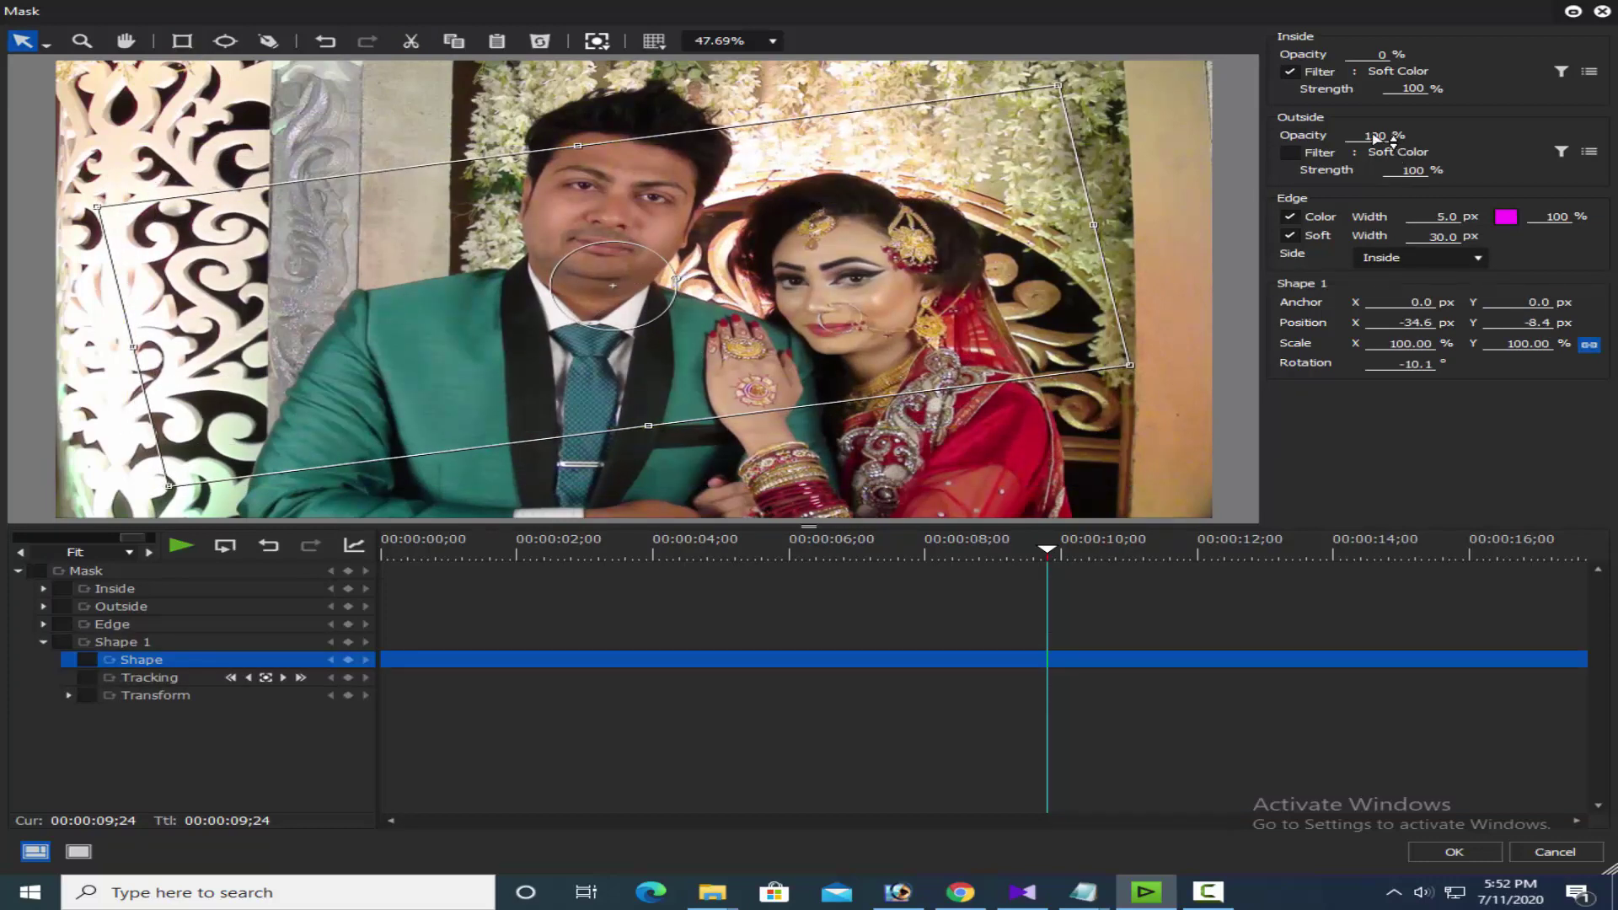
- Set the mask's outside opacity to 0% and its inside opacity to 100%
{"action": "left_click", "coordinate": [1374, 138]}
{"action": "type", "text": "0"}
{"action": "left_click", "coordinate": [1375, 54]}
- Change the mask's edge color to black
{"action": "left_click", "coordinate": [1512, 218]}
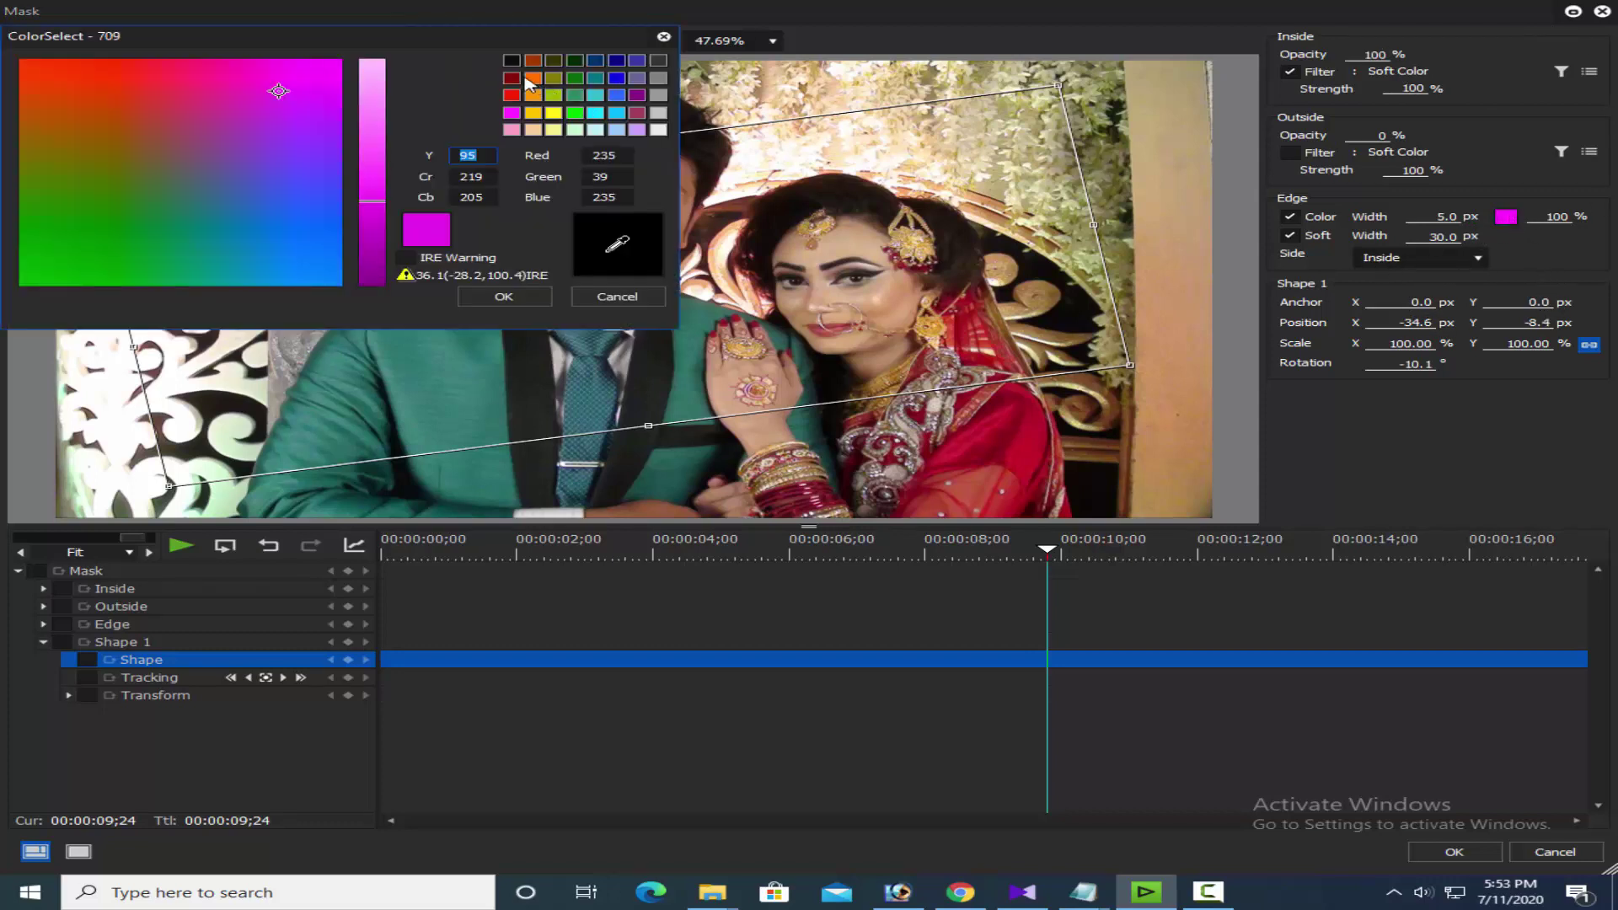
{"action": "left_click", "coordinate": [511, 61]}
{"action": "left_click", "coordinate": [506, 300]}
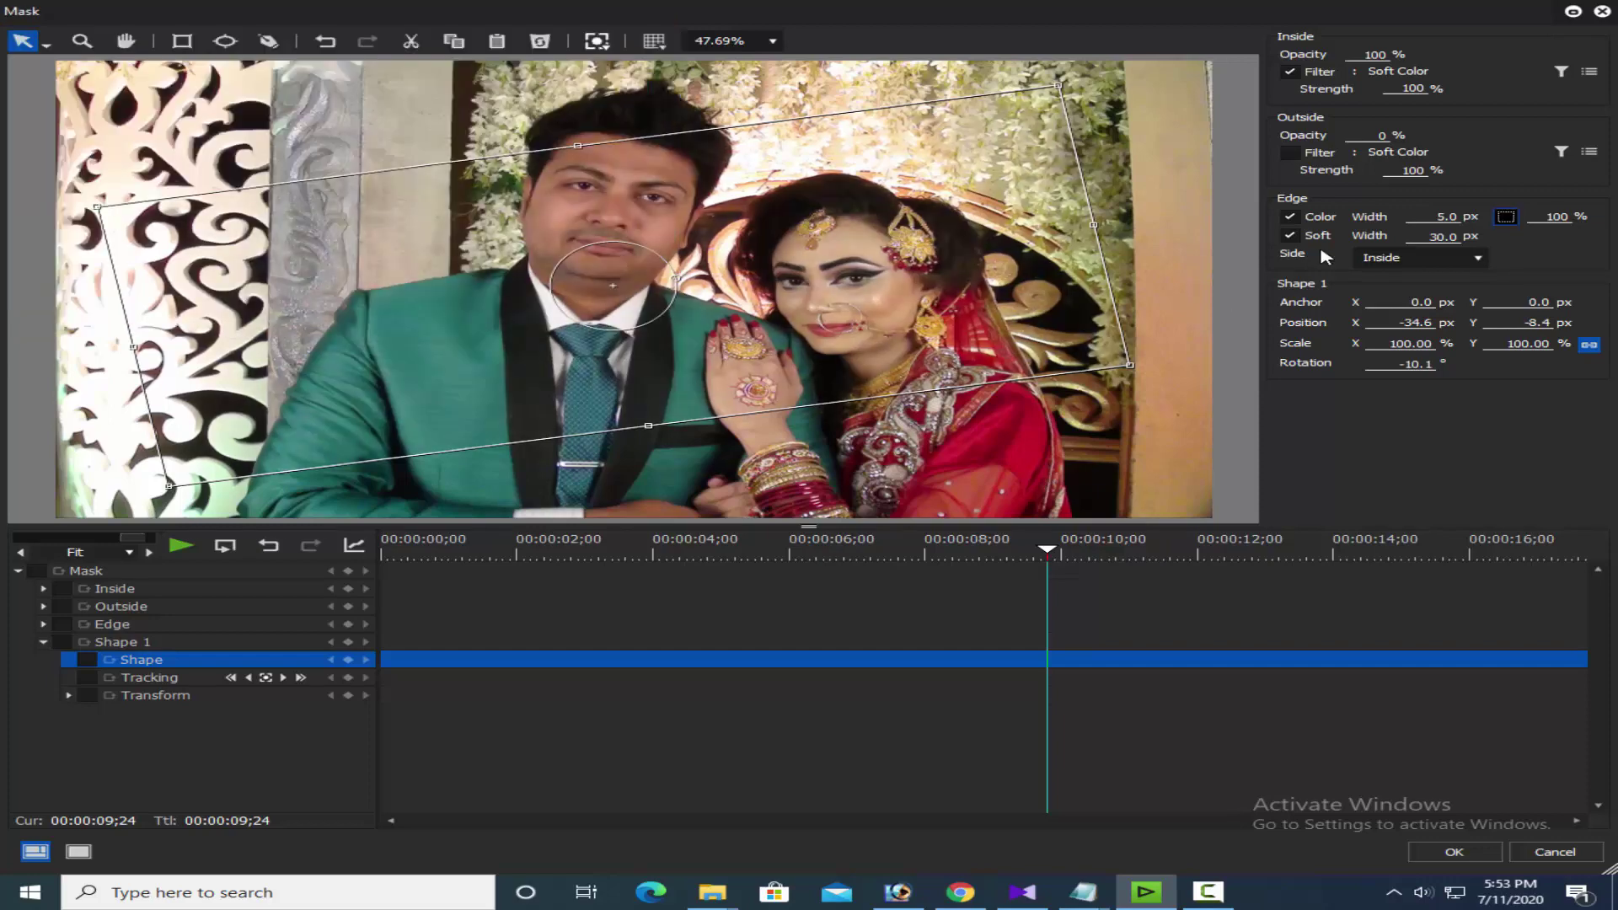
- Set the mask's outside opacity to 50%, apply it, and check the clip full screen and at an earlier timeline position
{"action": "left_click", "coordinate": [1379, 136]}
{"action": "type", "text": "50"}
{"action": "key", "text": "Return"}
{"action": "left_click", "coordinate": [1452, 853]}
{"action": "double_click", "coordinate": [1182, 167]}
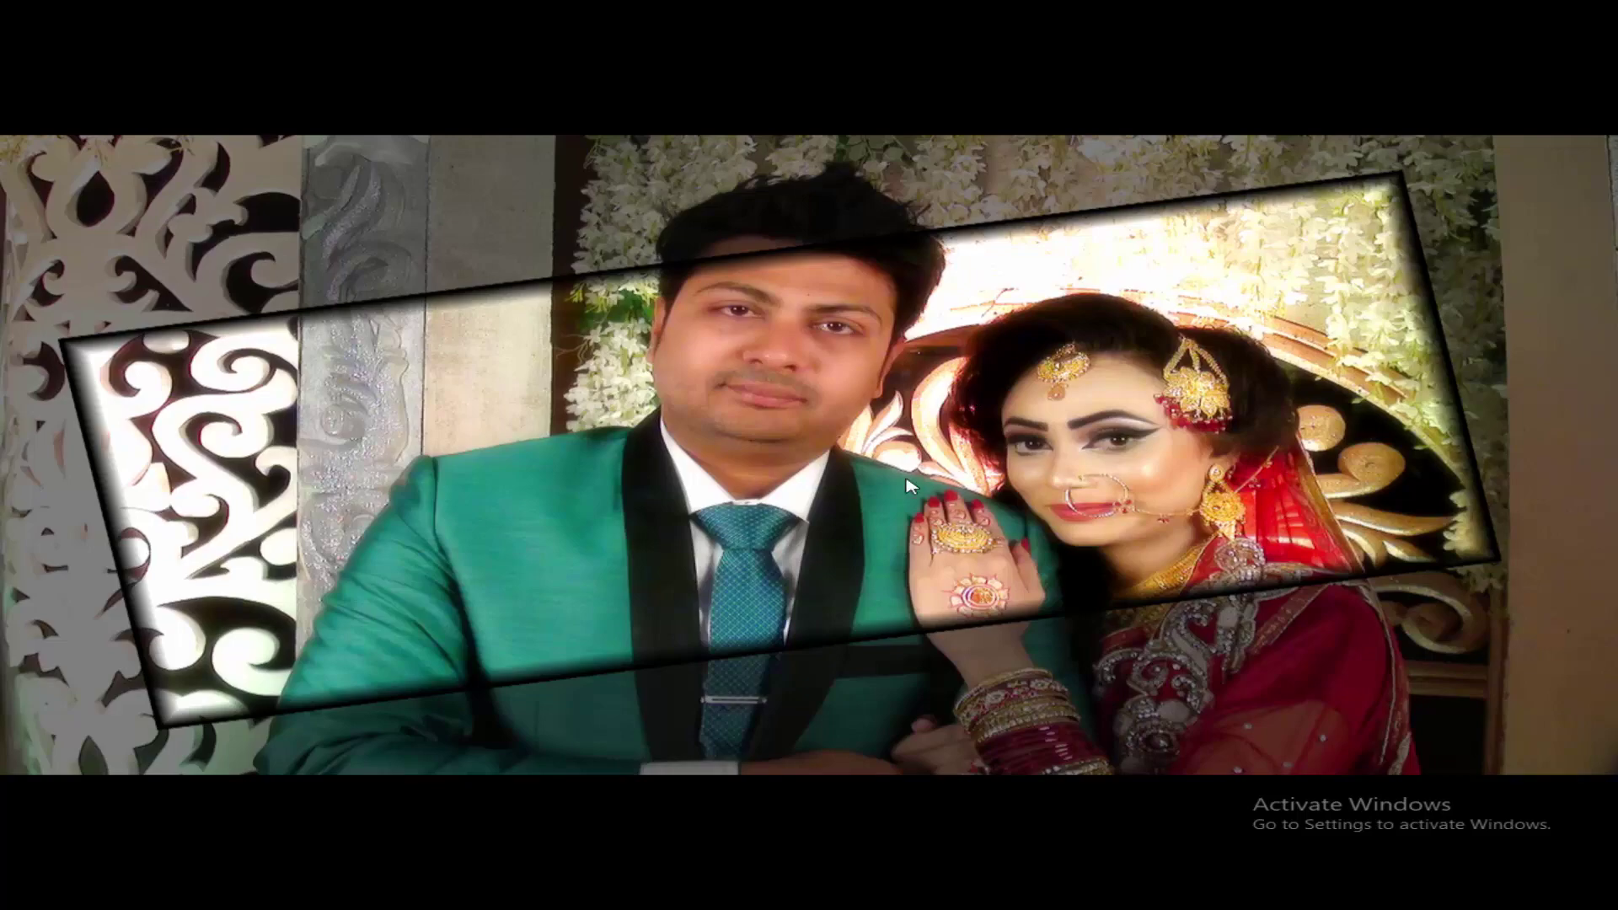
{"action": "double_click", "coordinate": [836, 467]}
{"action": "left_click_drag", "start_coordinate": [601, 435], "coordinate": [538, 444]}
- Reopen the mask and enable keyframing for all its parameters at the start of the clip
{"action": "double_click", "coordinate": [872, 185]}
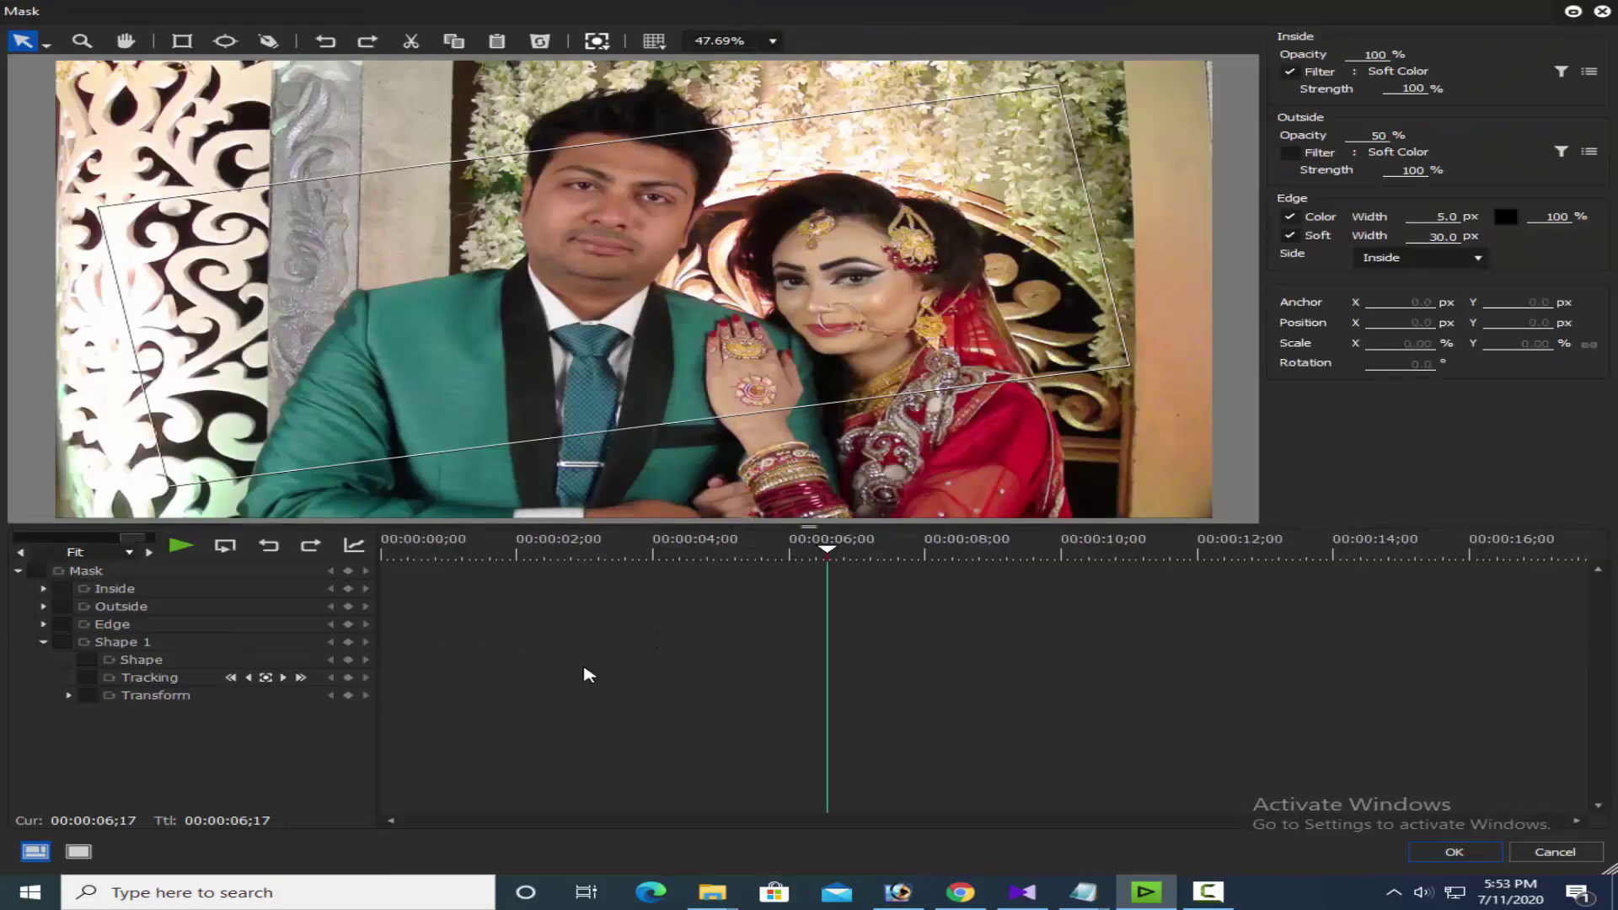
{"action": "left_click_drag", "start_coordinate": [511, 558], "coordinate": [370, 571]}
{"action": "left_click", "coordinate": [36, 571]}
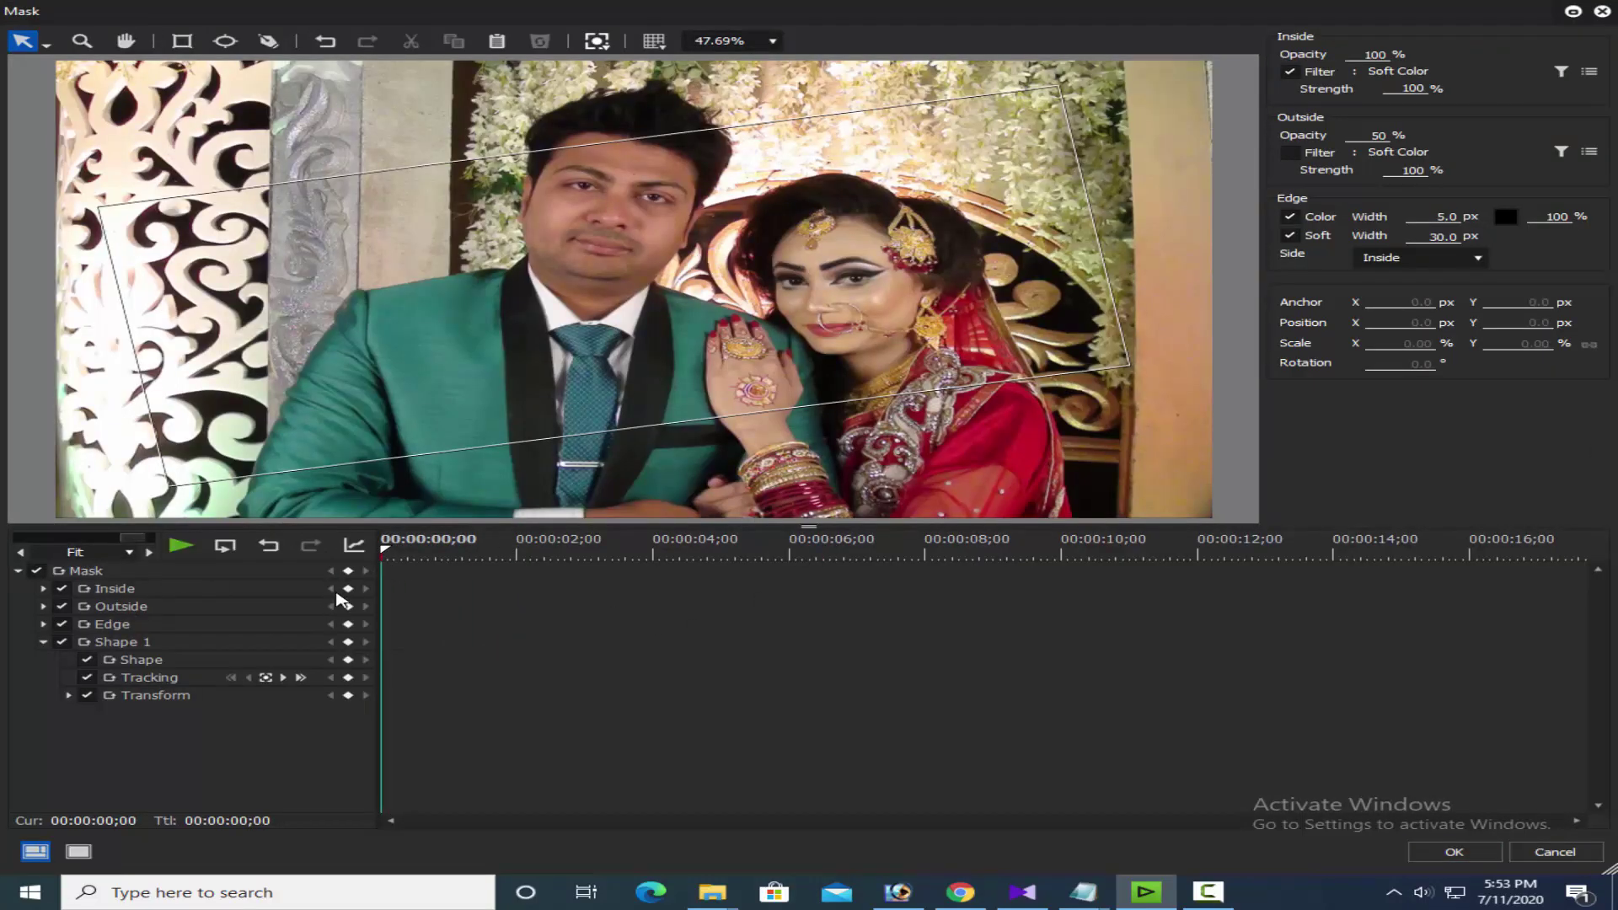
- Keyframe the rectangular mask's Position X to 34.6 px at 00:00:01;29
{"action": "left_click_drag", "start_coordinate": [483, 562], "coordinate": [513, 558]}
{"action": "left_click", "coordinate": [747, 267]}
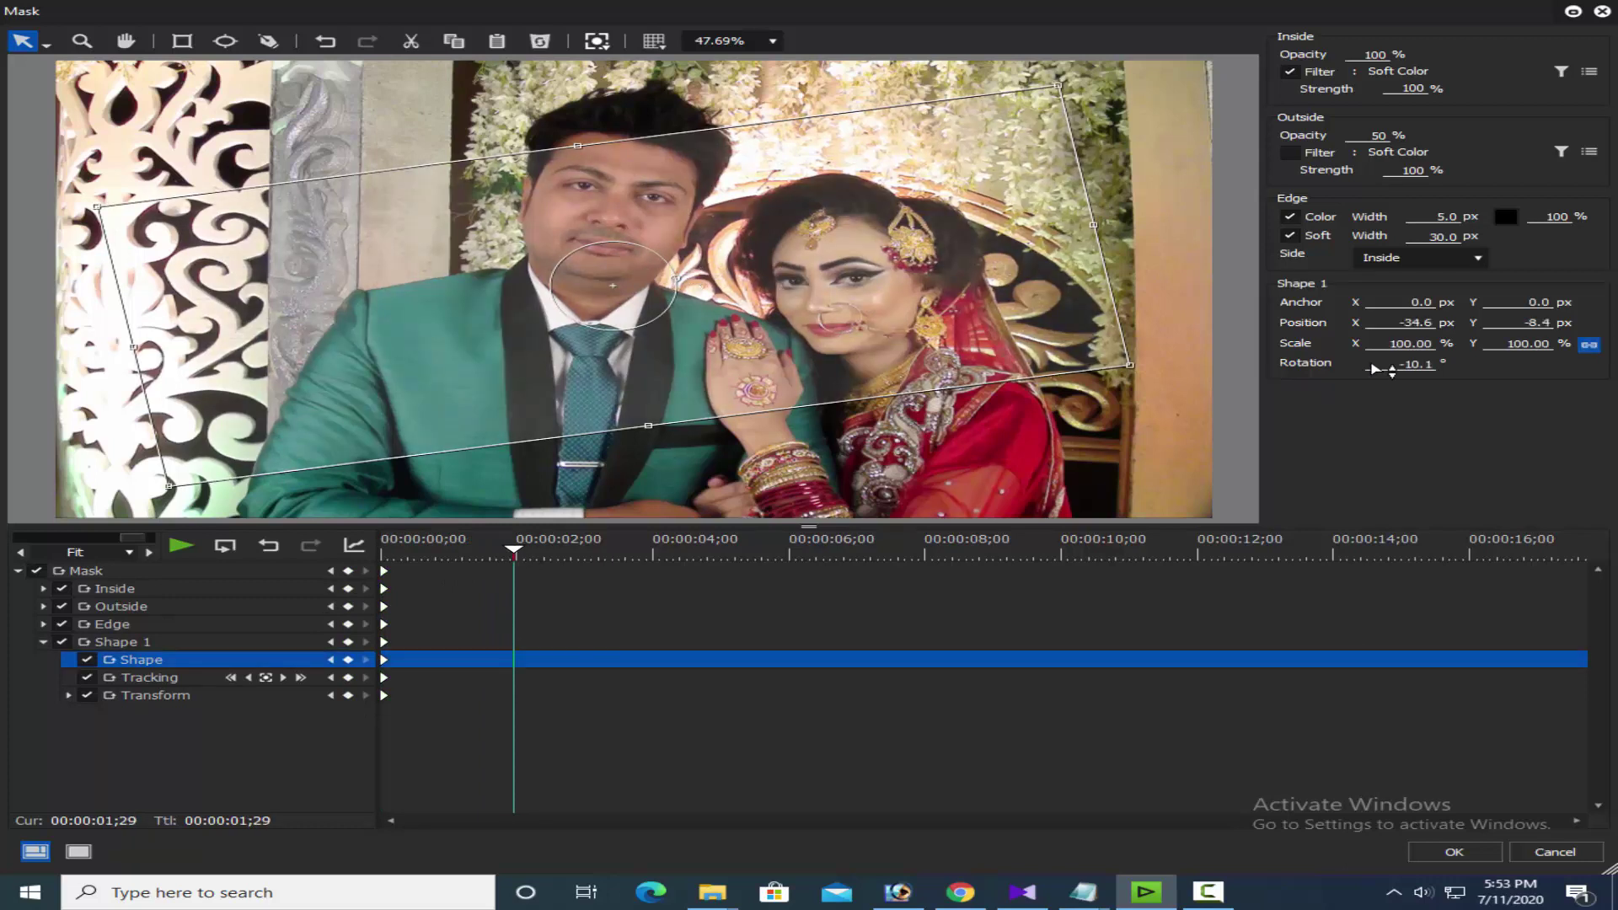
{"action": "left_click", "coordinate": [1423, 324]}
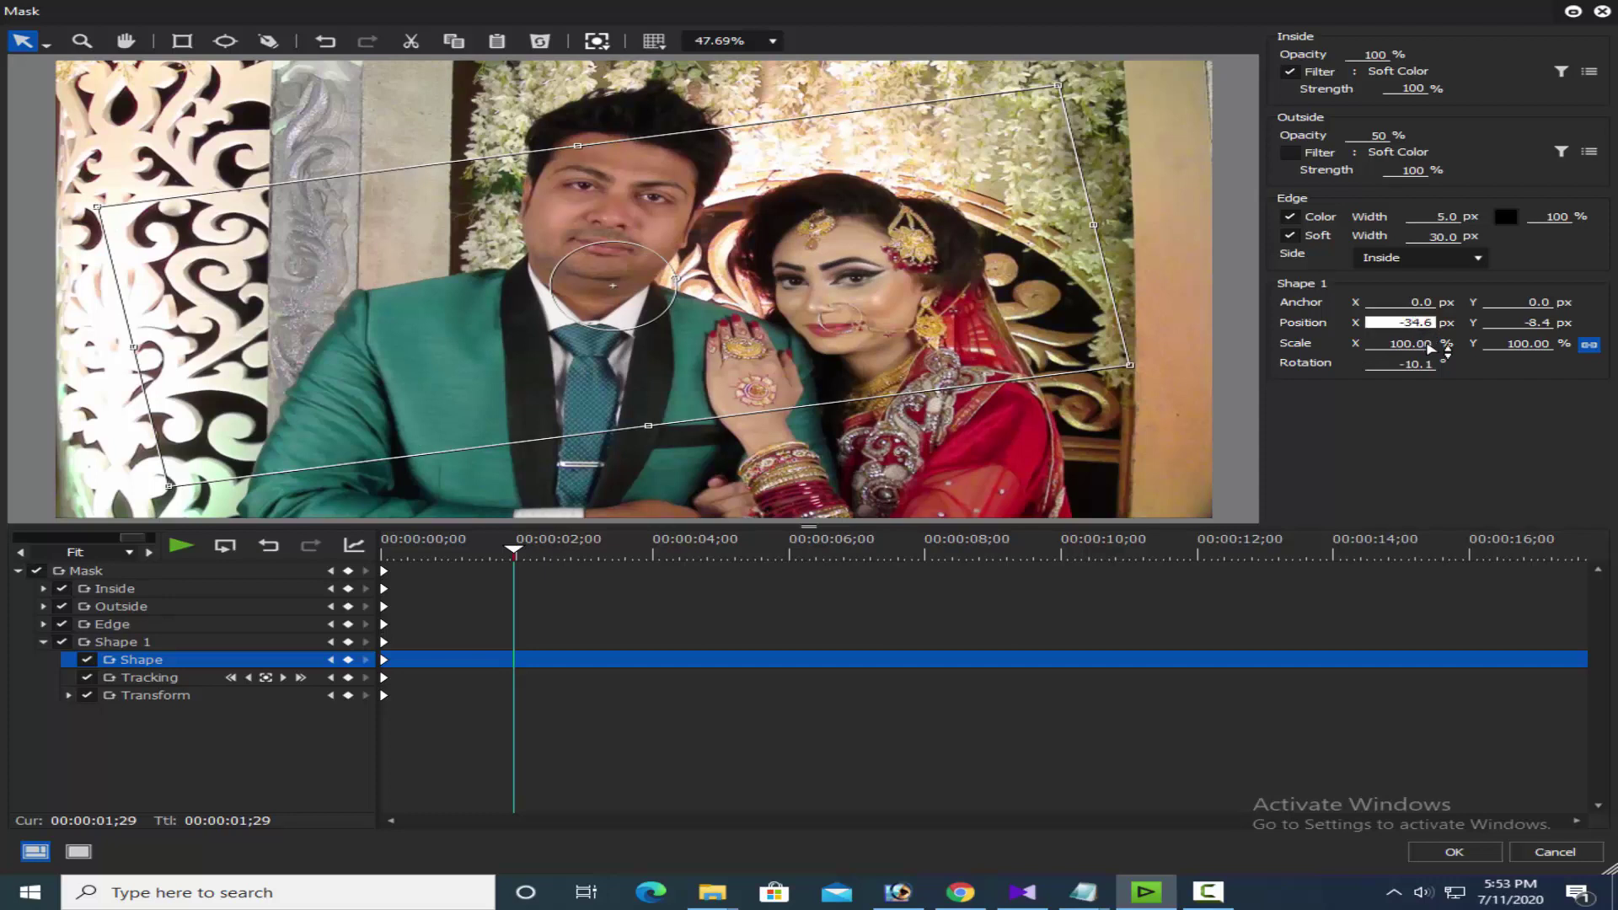
{"action": "key", "text": "BackSpace"}
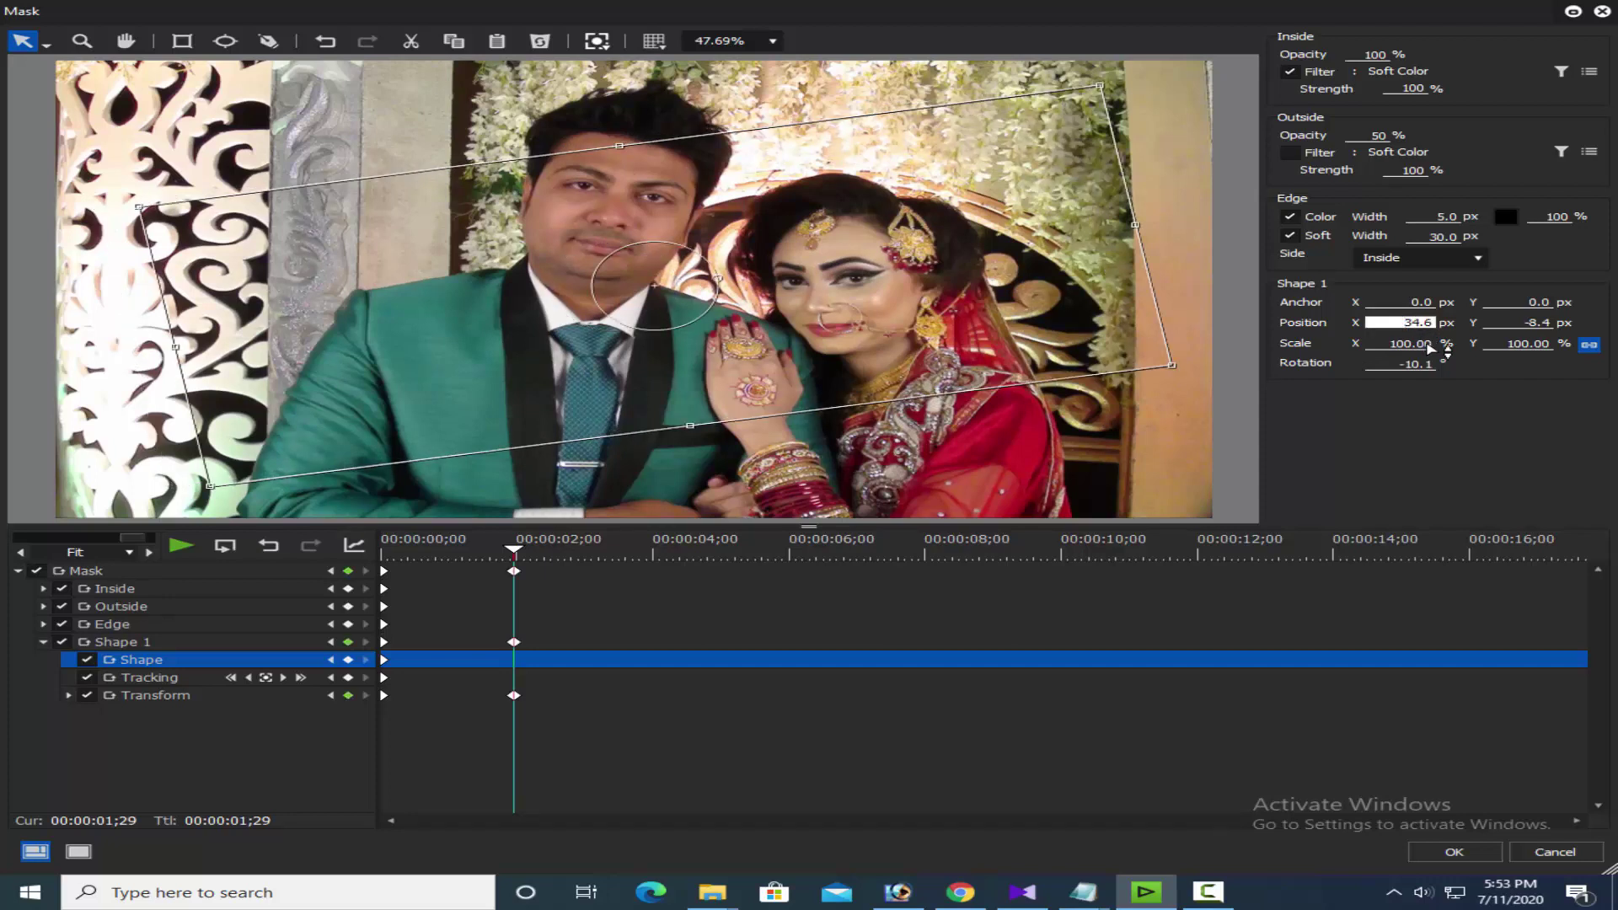
- Set the mask's Position X to -34.6 px and Rotation to 10.1° at 00:00:01;29, and return to the clip's start
{"action": "type", "text": "-"}
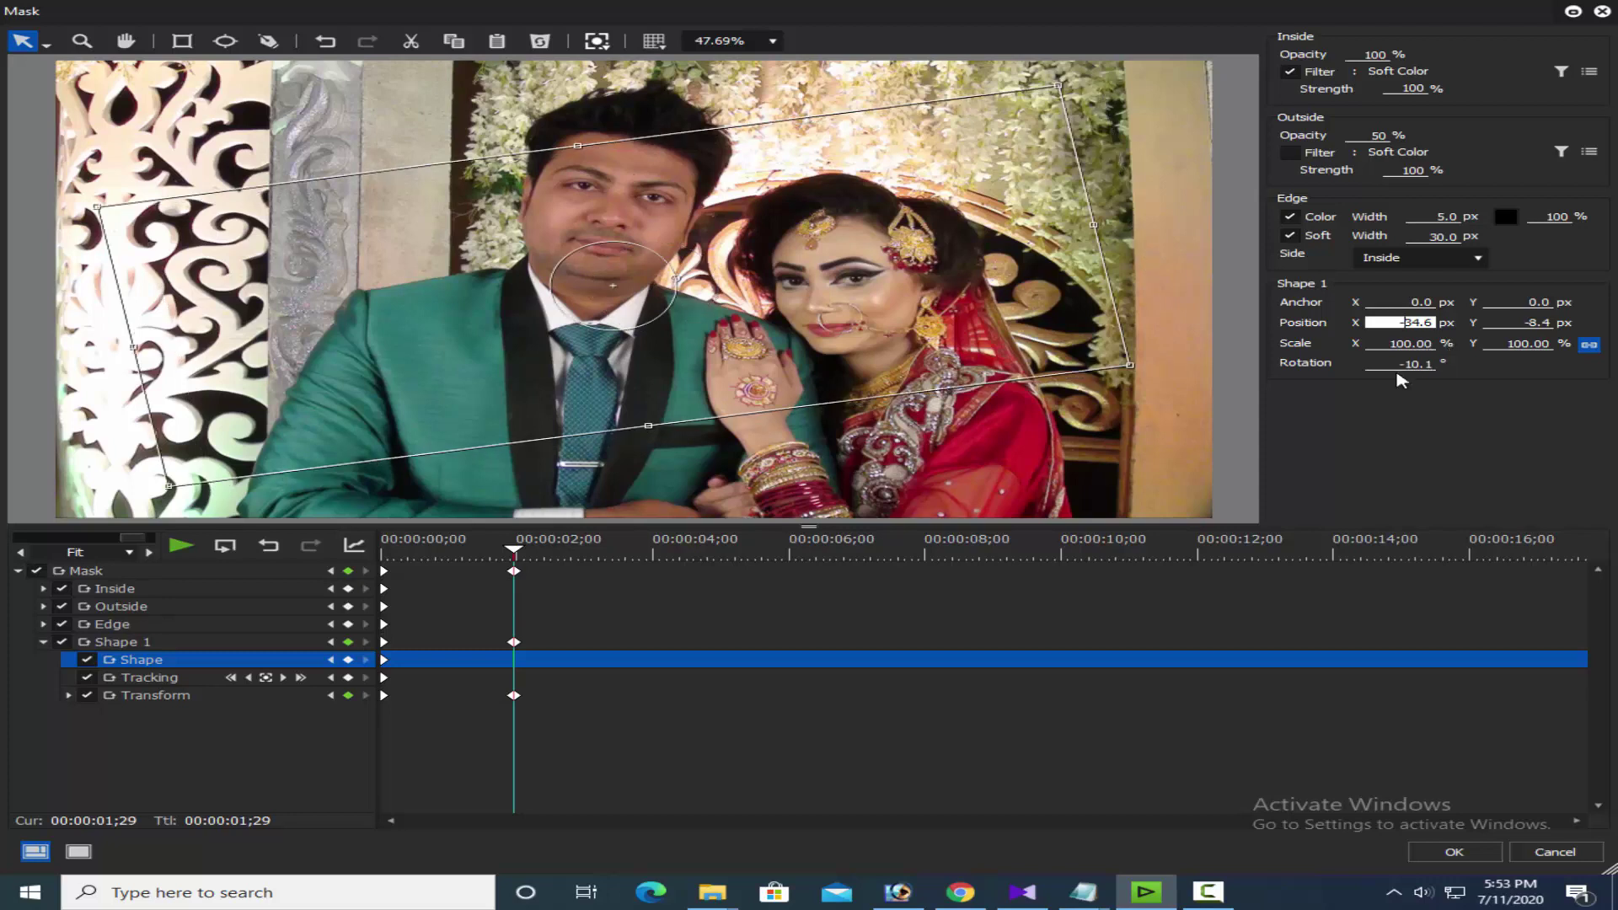
{"action": "double_click", "coordinate": [1419, 368]}
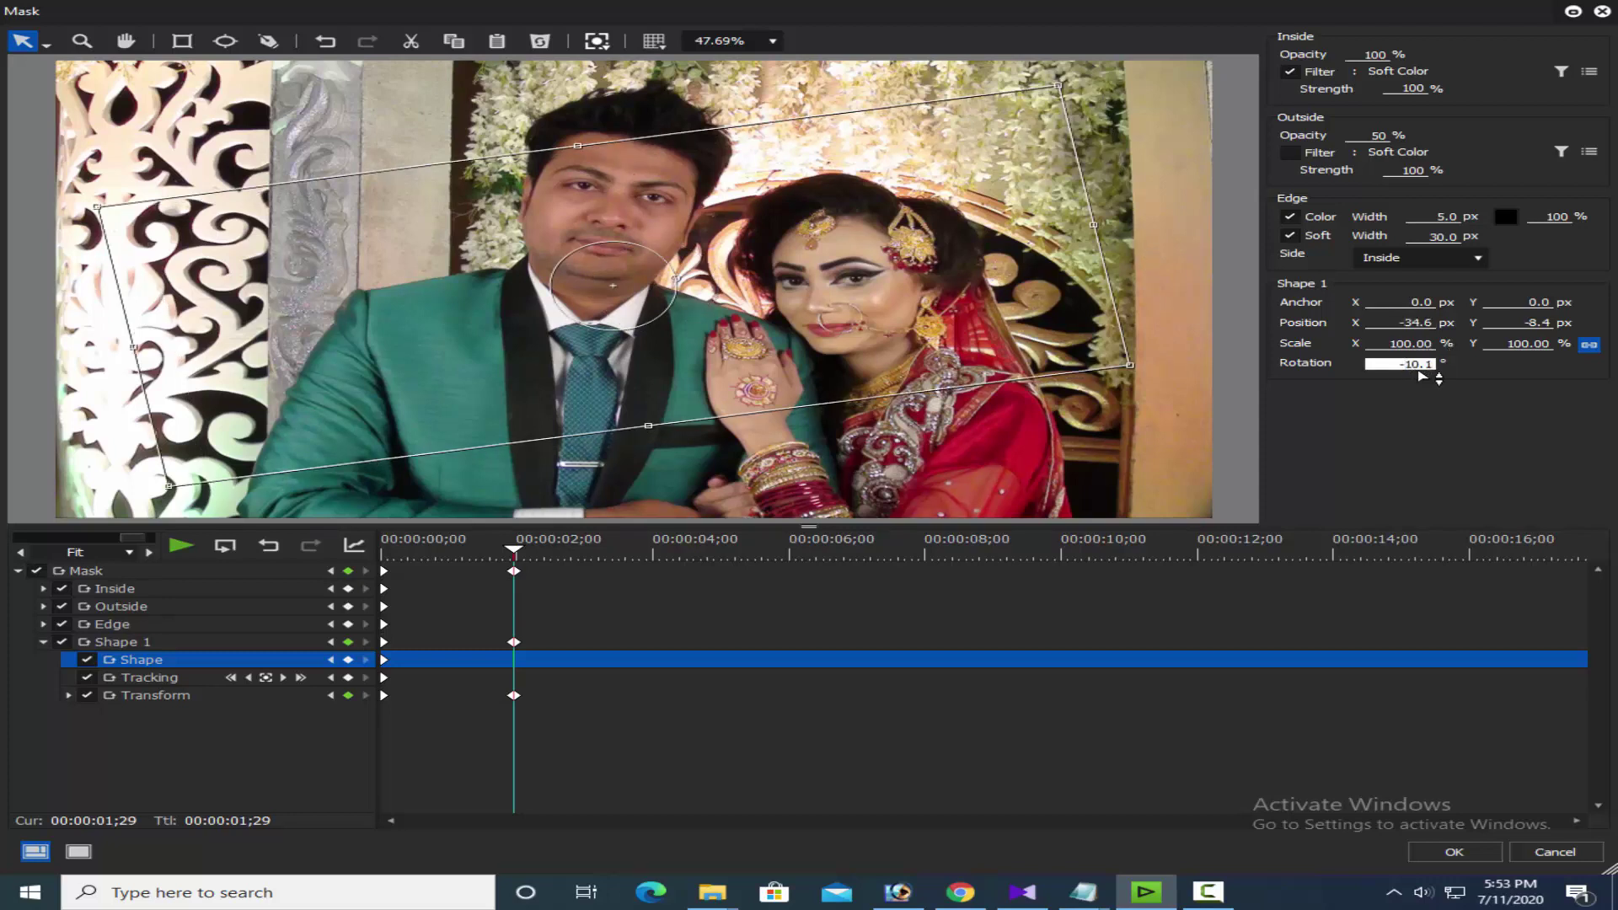
{"action": "key", "text": "BackSpace"}
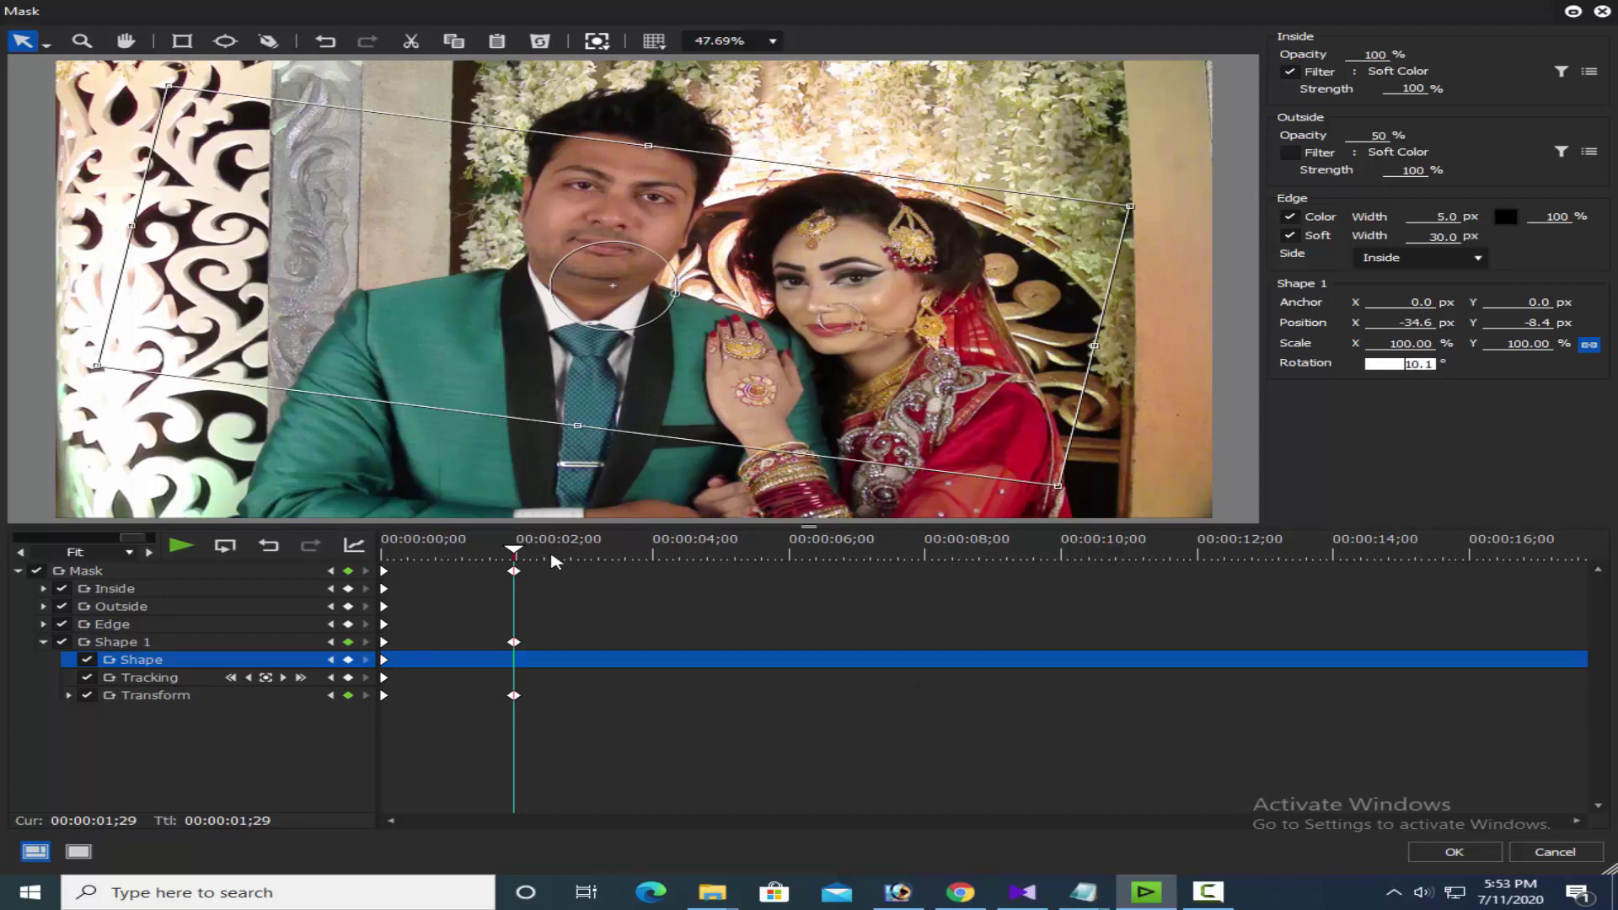
{"action": "left_click_drag", "start_coordinate": [483, 556], "coordinate": [358, 576]}
{"action": "left_click", "coordinate": [414, 586]}
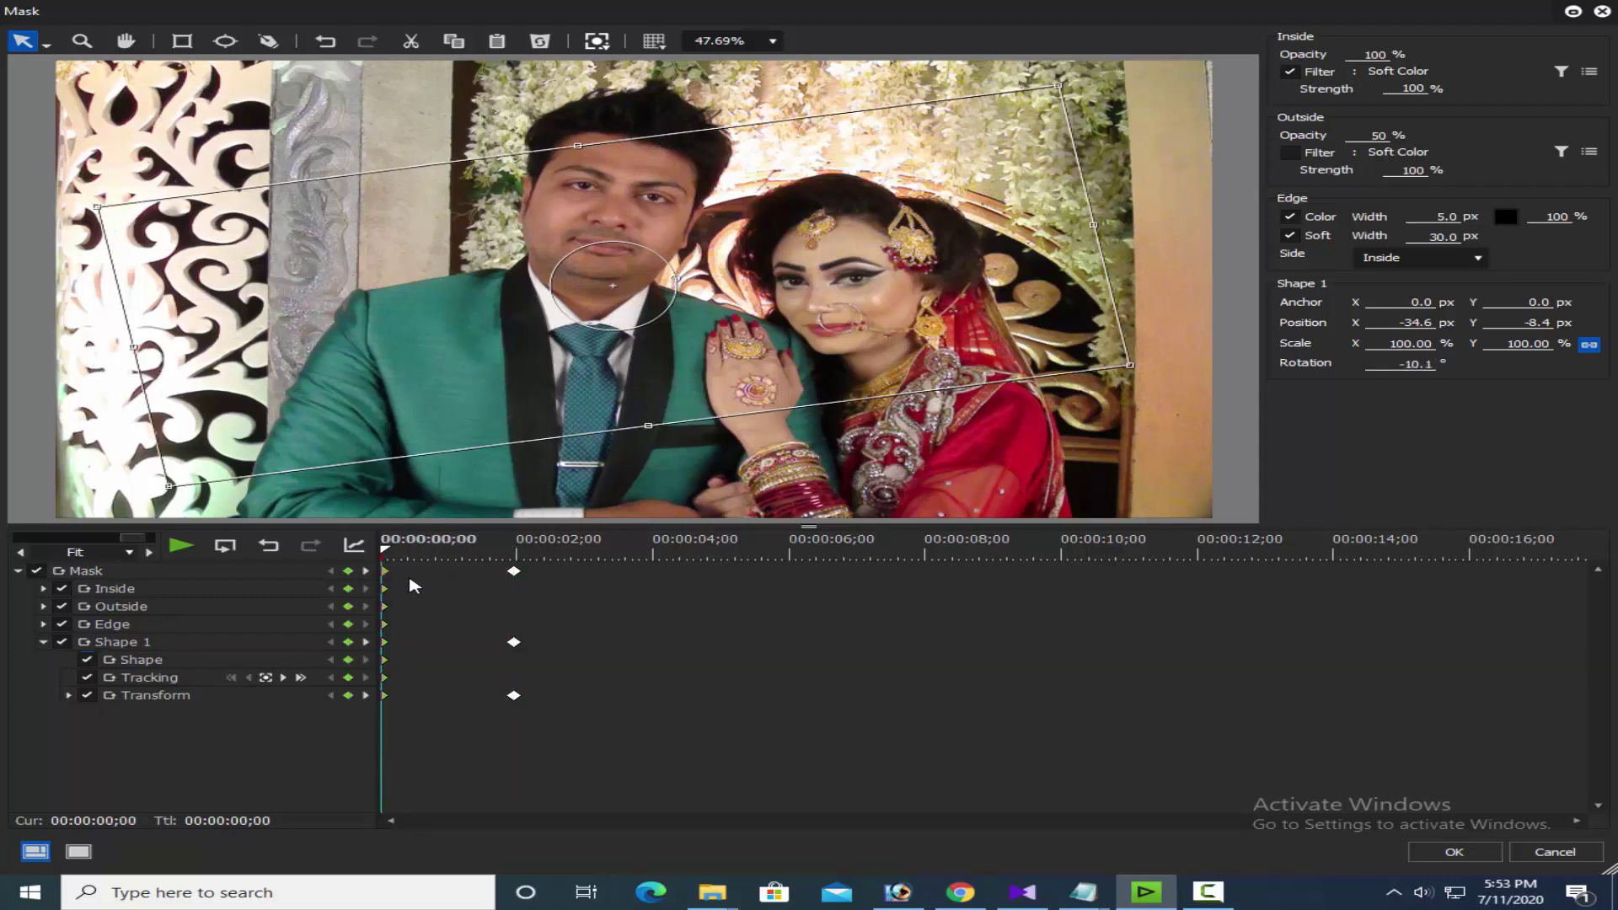
- Try to repeat the mask's first two keyframes along the timeline from 00:00:03;29 by copying and pasting them
{"action": "left_click", "coordinate": [519, 574]}
{"action": "left_click_drag", "start_coordinate": [630, 548], "coordinate": [653, 549]}
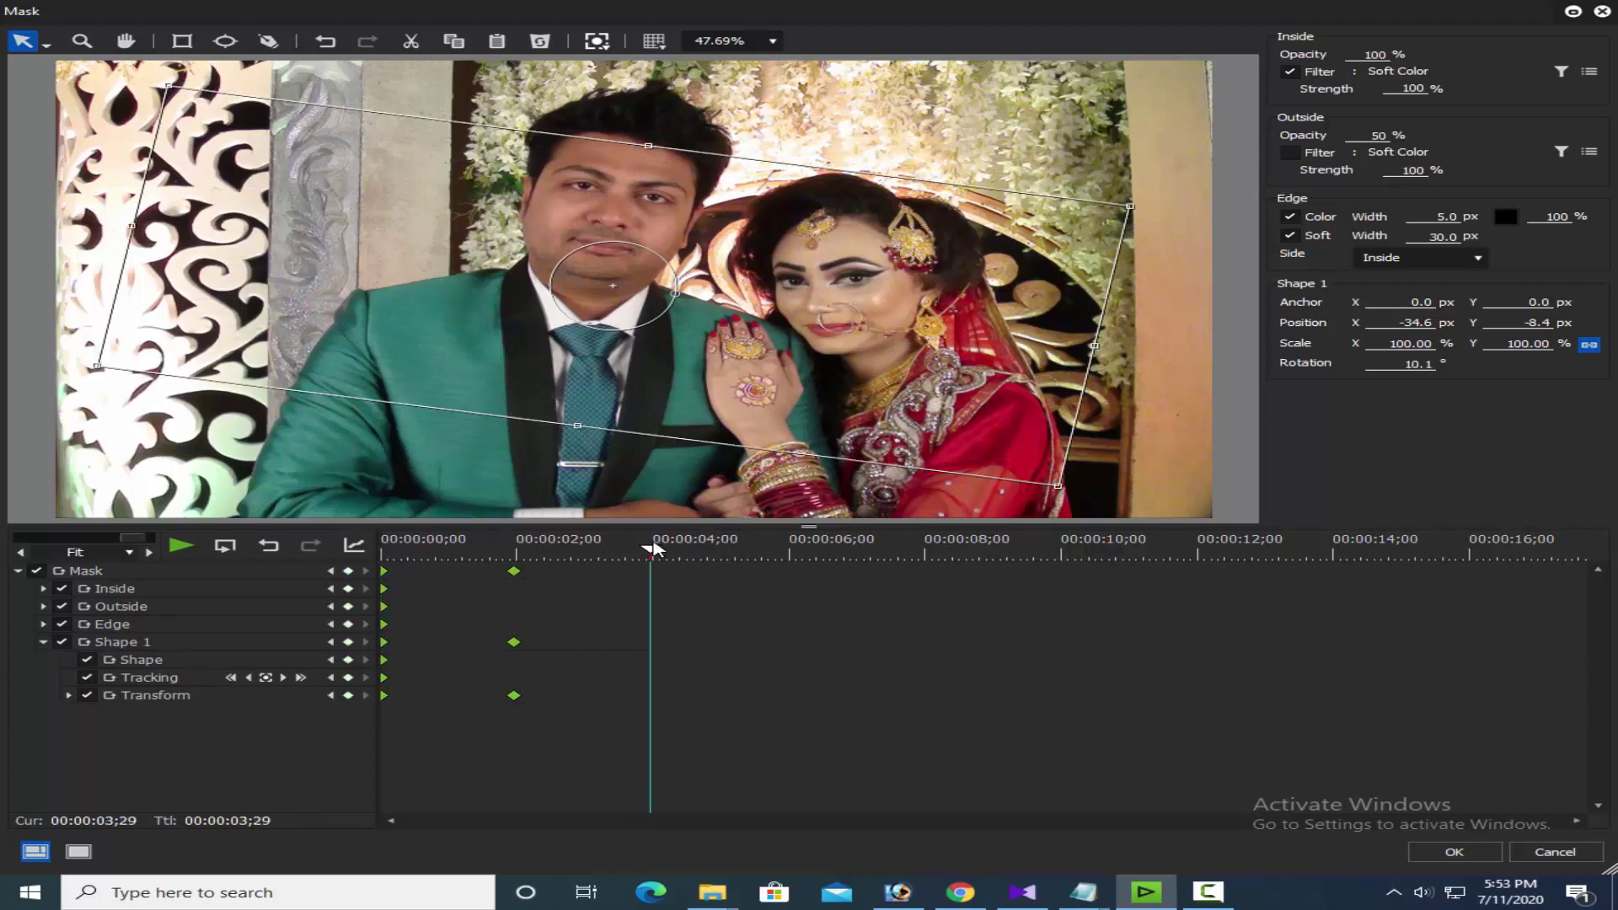
{"action": "left_click_drag", "start_coordinate": [651, 546], "coordinate": [478, 634]}
{"action": "key", "text": "ctrl+v"}
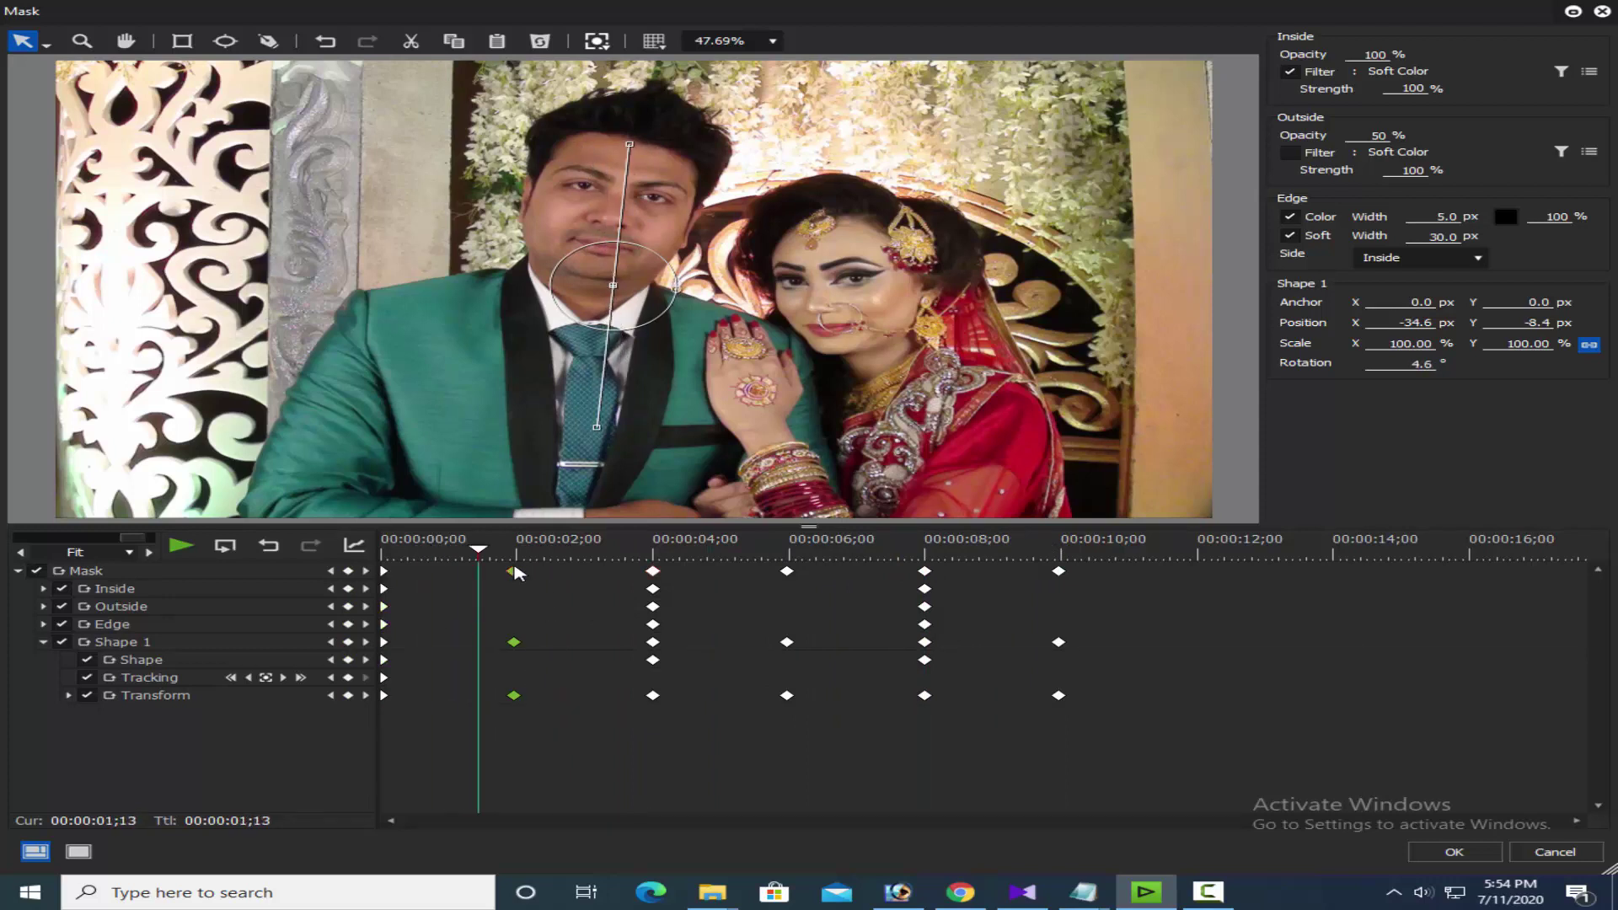
- Delete the mask's keyframes one after another along the timeline and try to delete the starting one
{"action": "key", "text": "Delete"}
{"action": "left_click", "coordinate": [653, 572]}
{"action": "key", "text": "Delete"}
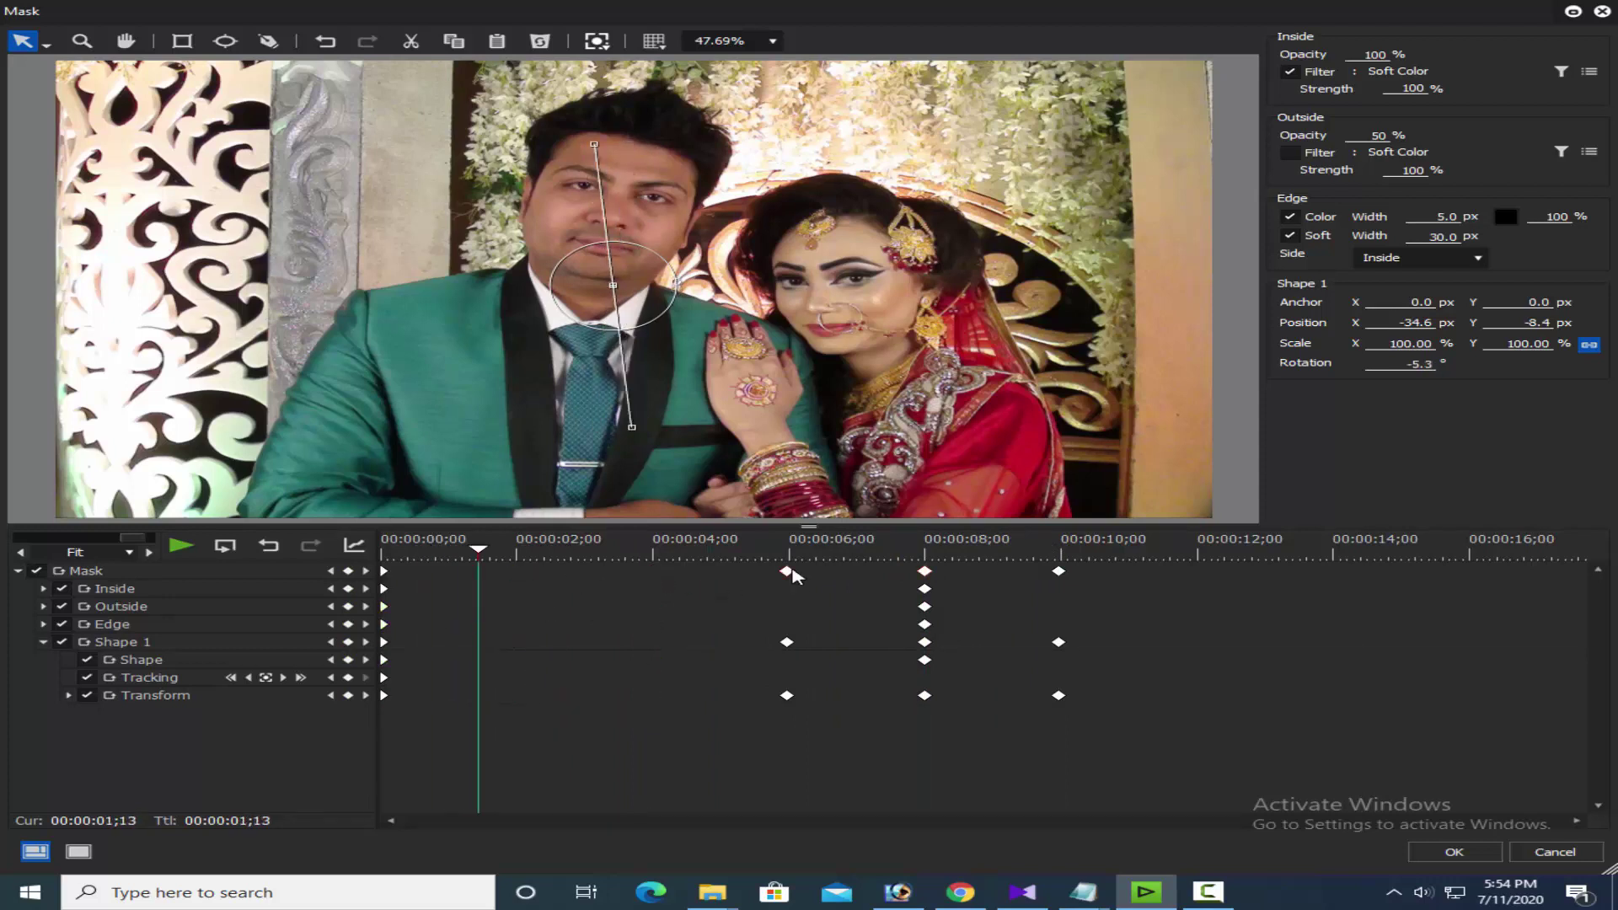
{"action": "key", "text": "Delete"}
{"action": "left_click", "coordinate": [924, 571]}
{"action": "key", "text": "Delete"}
{"action": "left_click", "coordinate": [1058, 571]}
{"action": "key", "text": "Delete"}
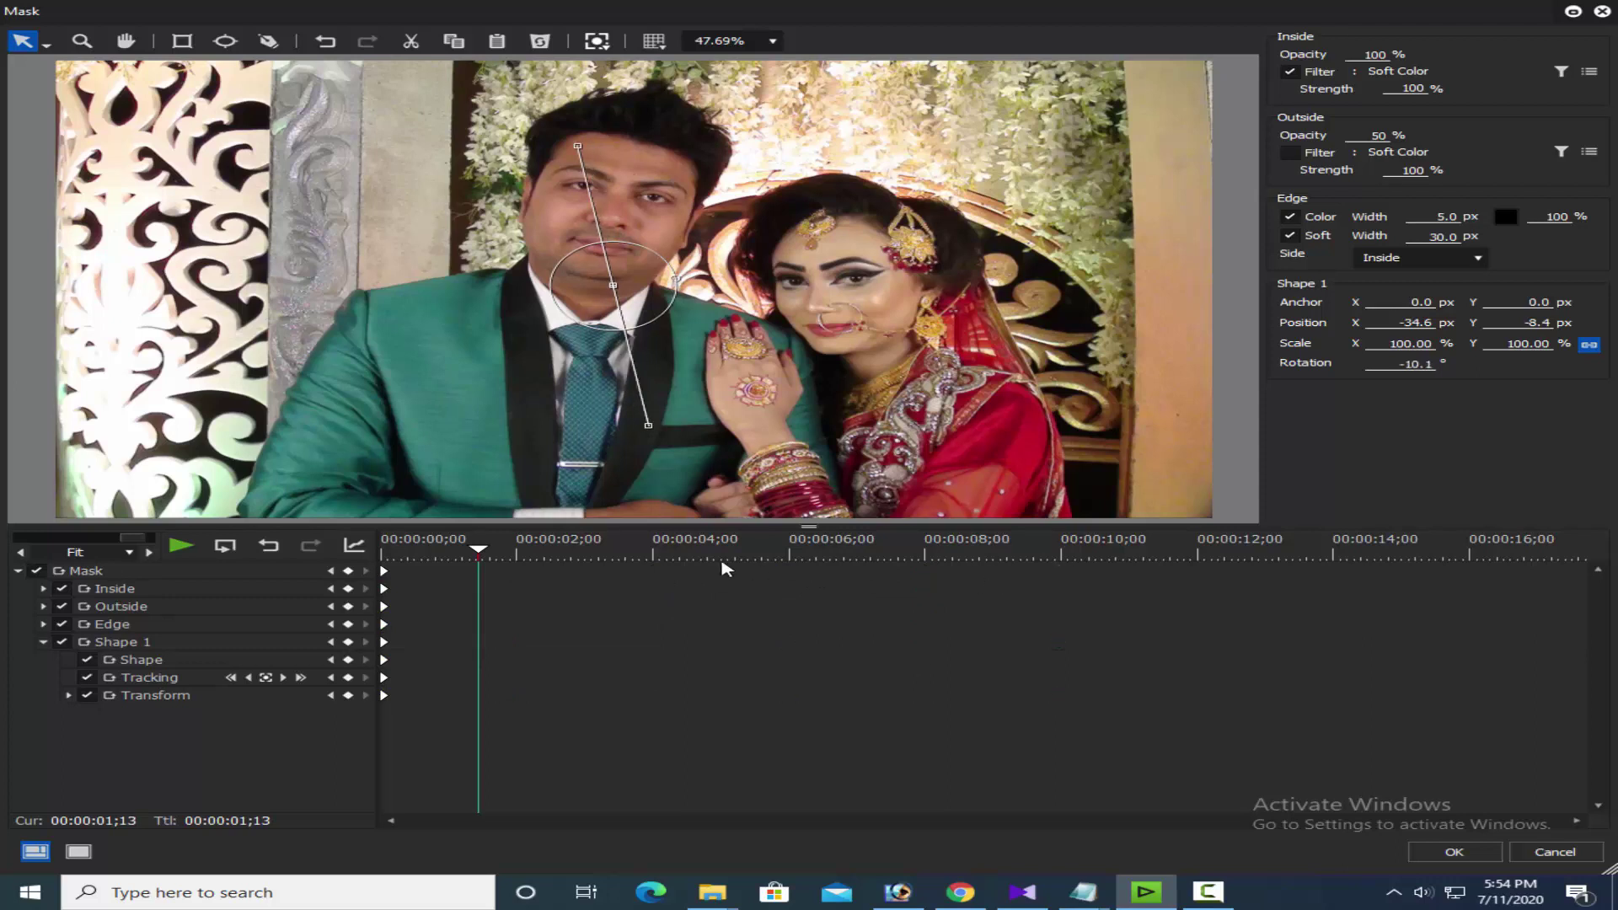
{"action": "left_click_drag", "start_coordinate": [477, 557], "coordinate": [334, 581]}
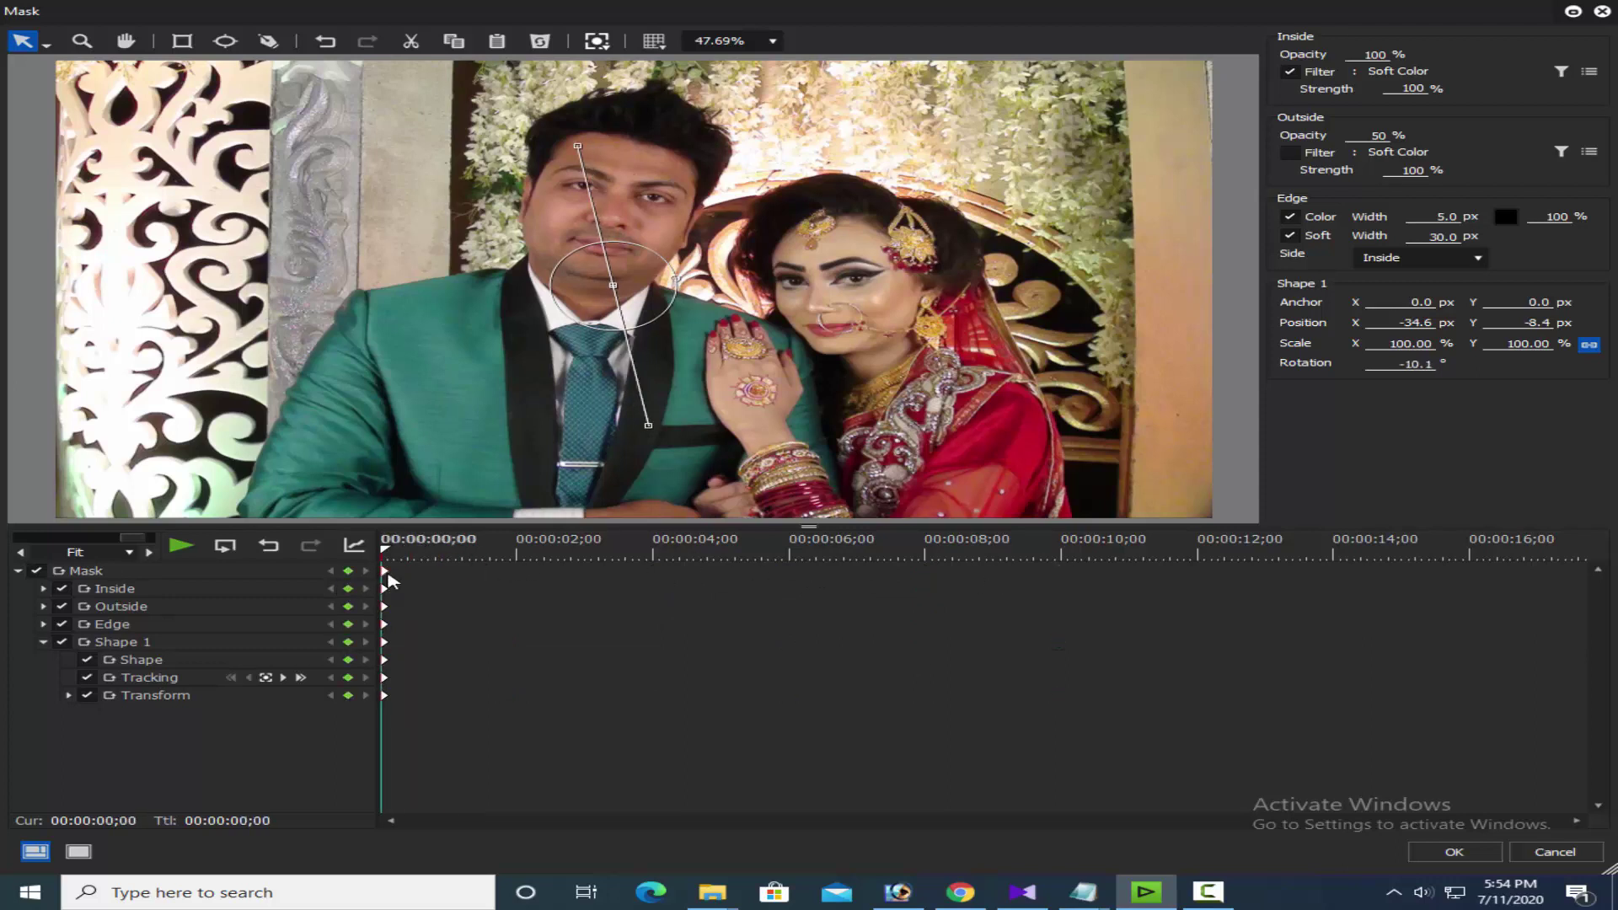
{"action": "key", "text": "Delete"}
- Switch the mask's keyframing off and on again, and abort all changes made to the mask
{"action": "left_click", "coordinate": [621, 305]}
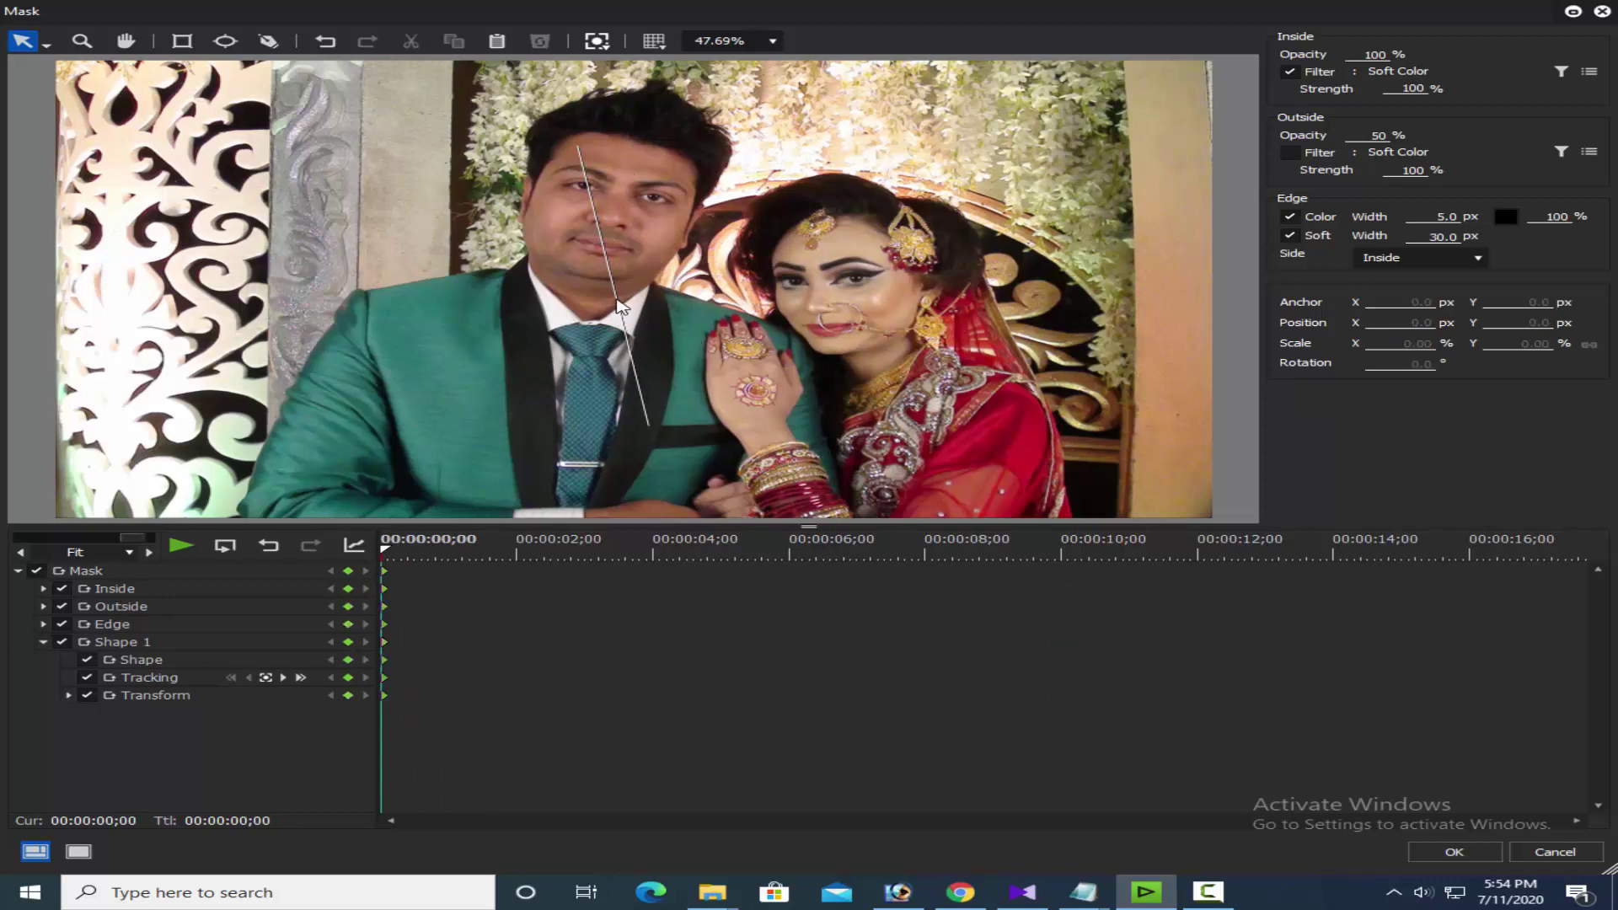
{"action": "left_click", "coordinate": [36, 571]}
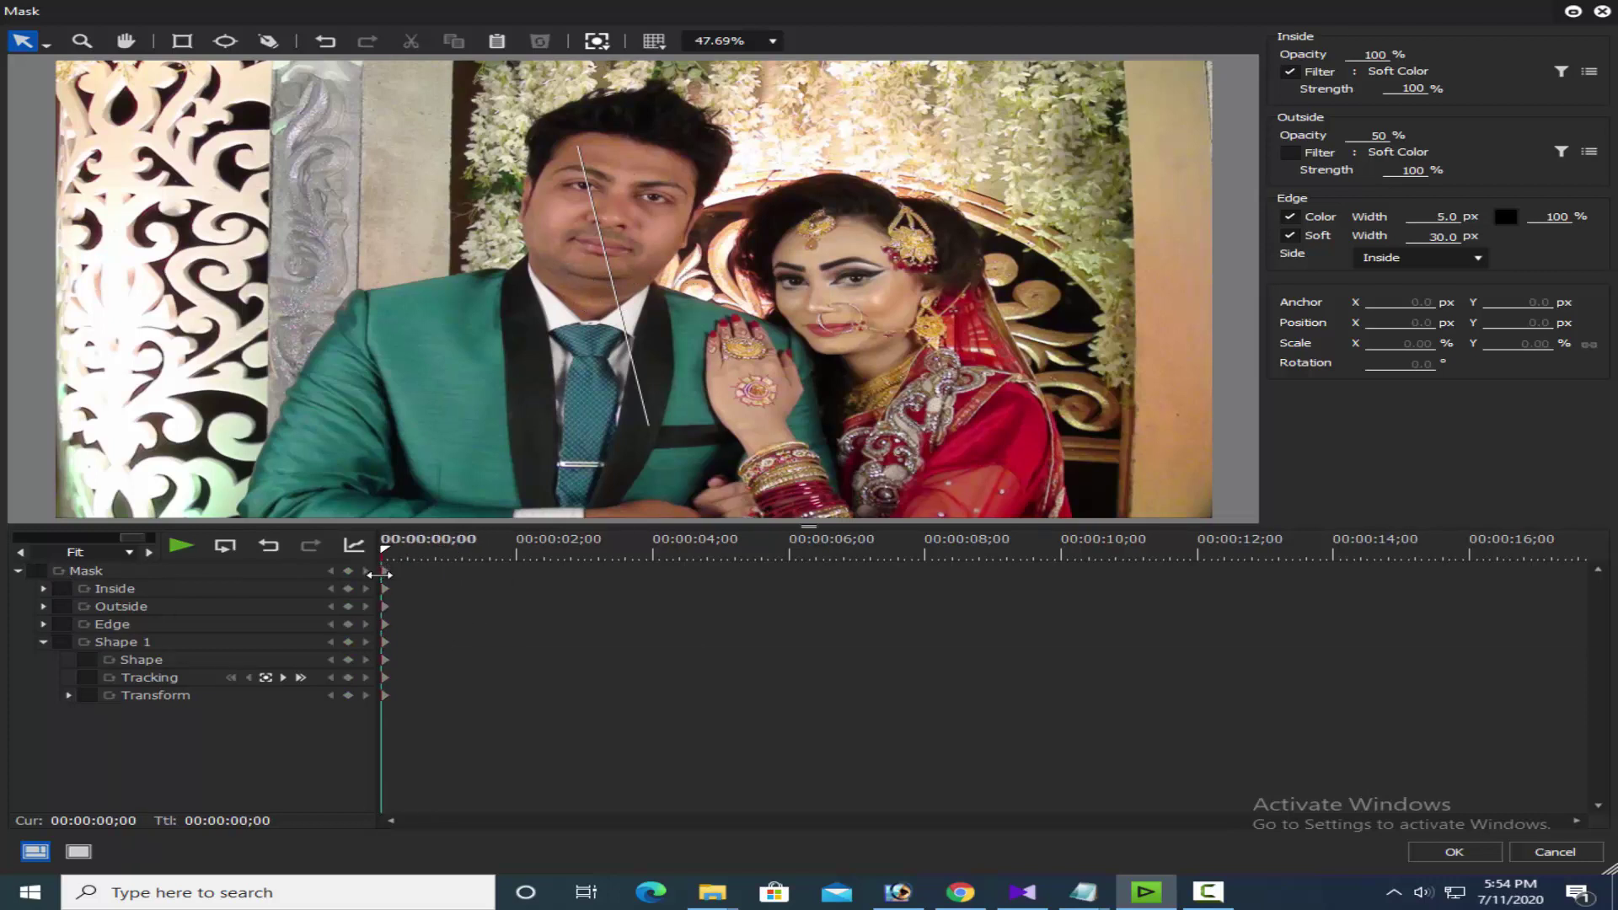
{"action": "left_click", "coordinate": [383, 572]}
{"action": "left_click", "coordinate": [39, 571]}
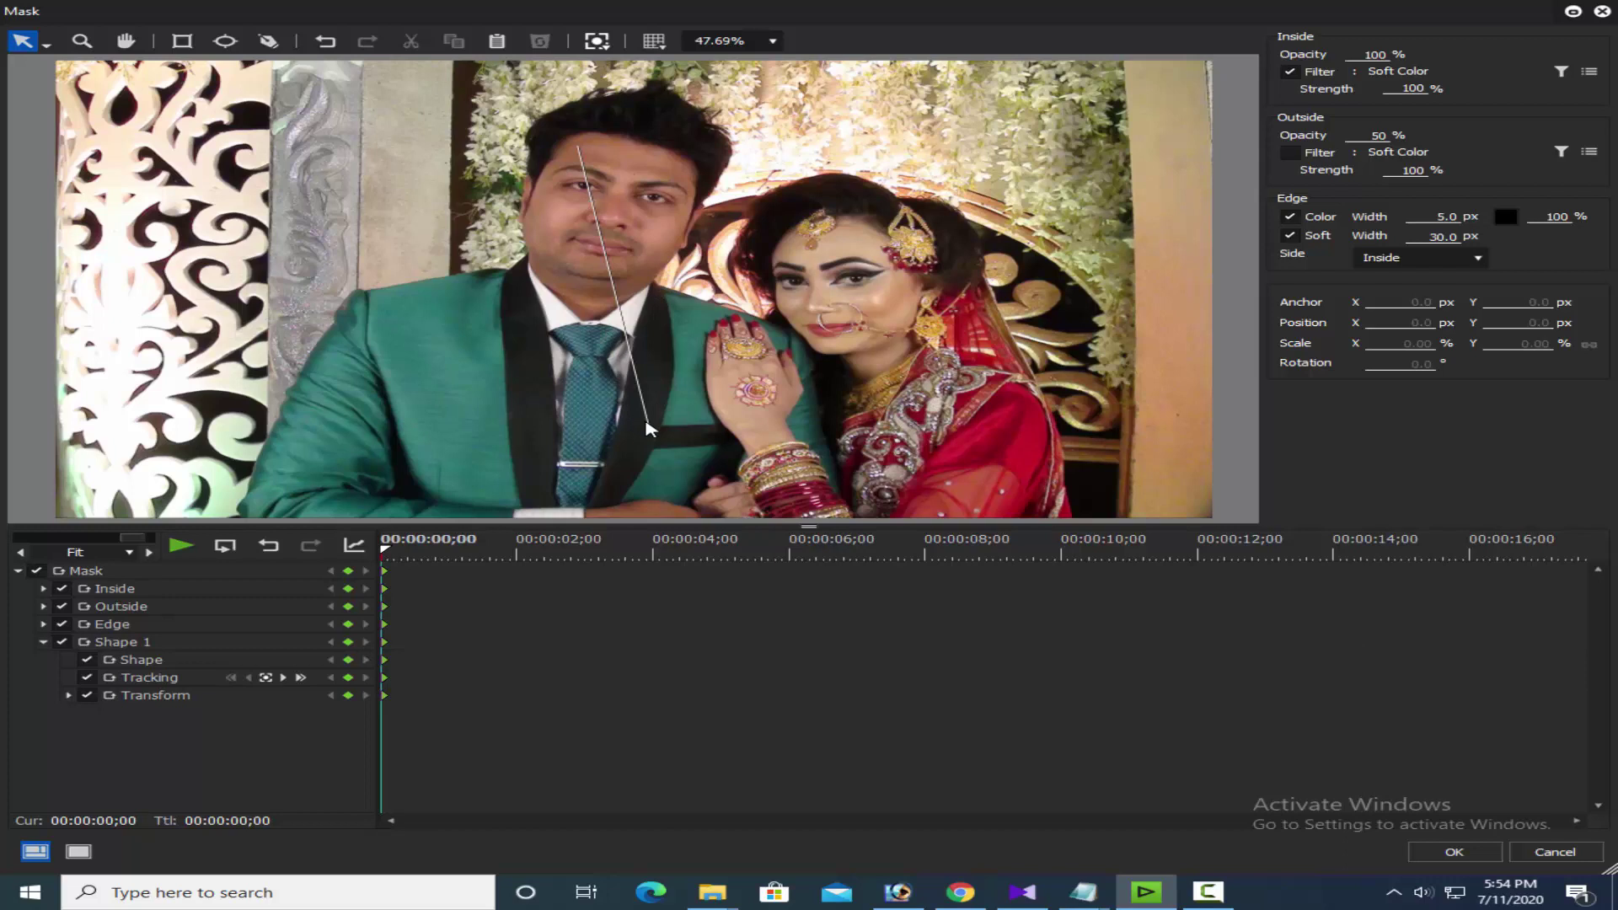
{"action": "left_click_drag", "start_coordinate": [397, 570], "coordinate": [552, 569]}
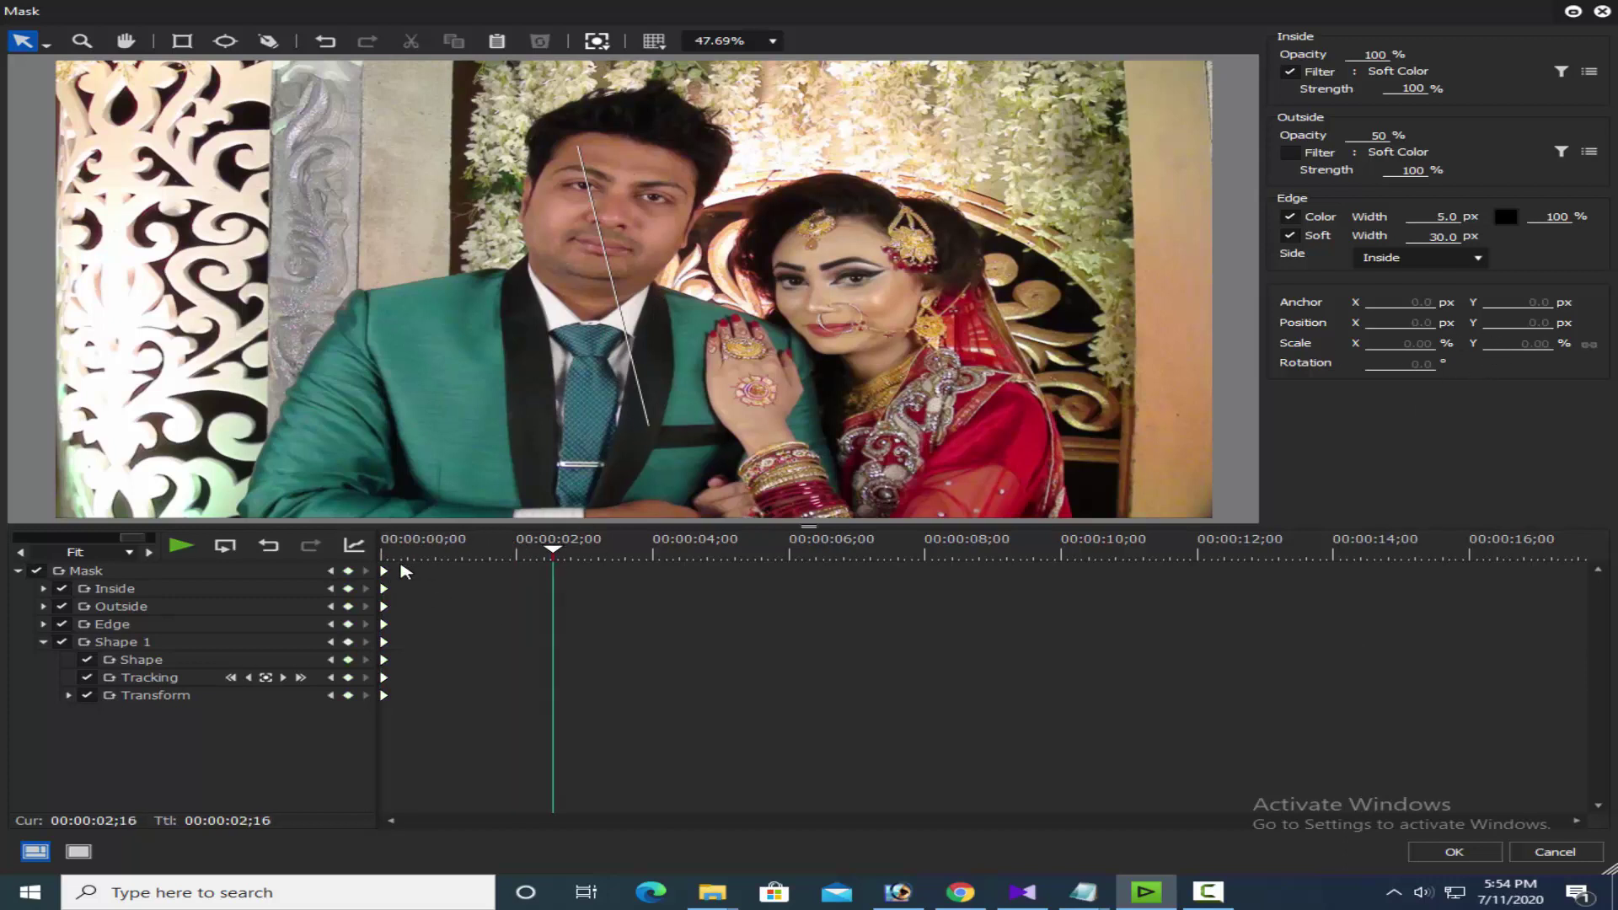
{"action": "left_click", "coordinate": [1556, 853]}
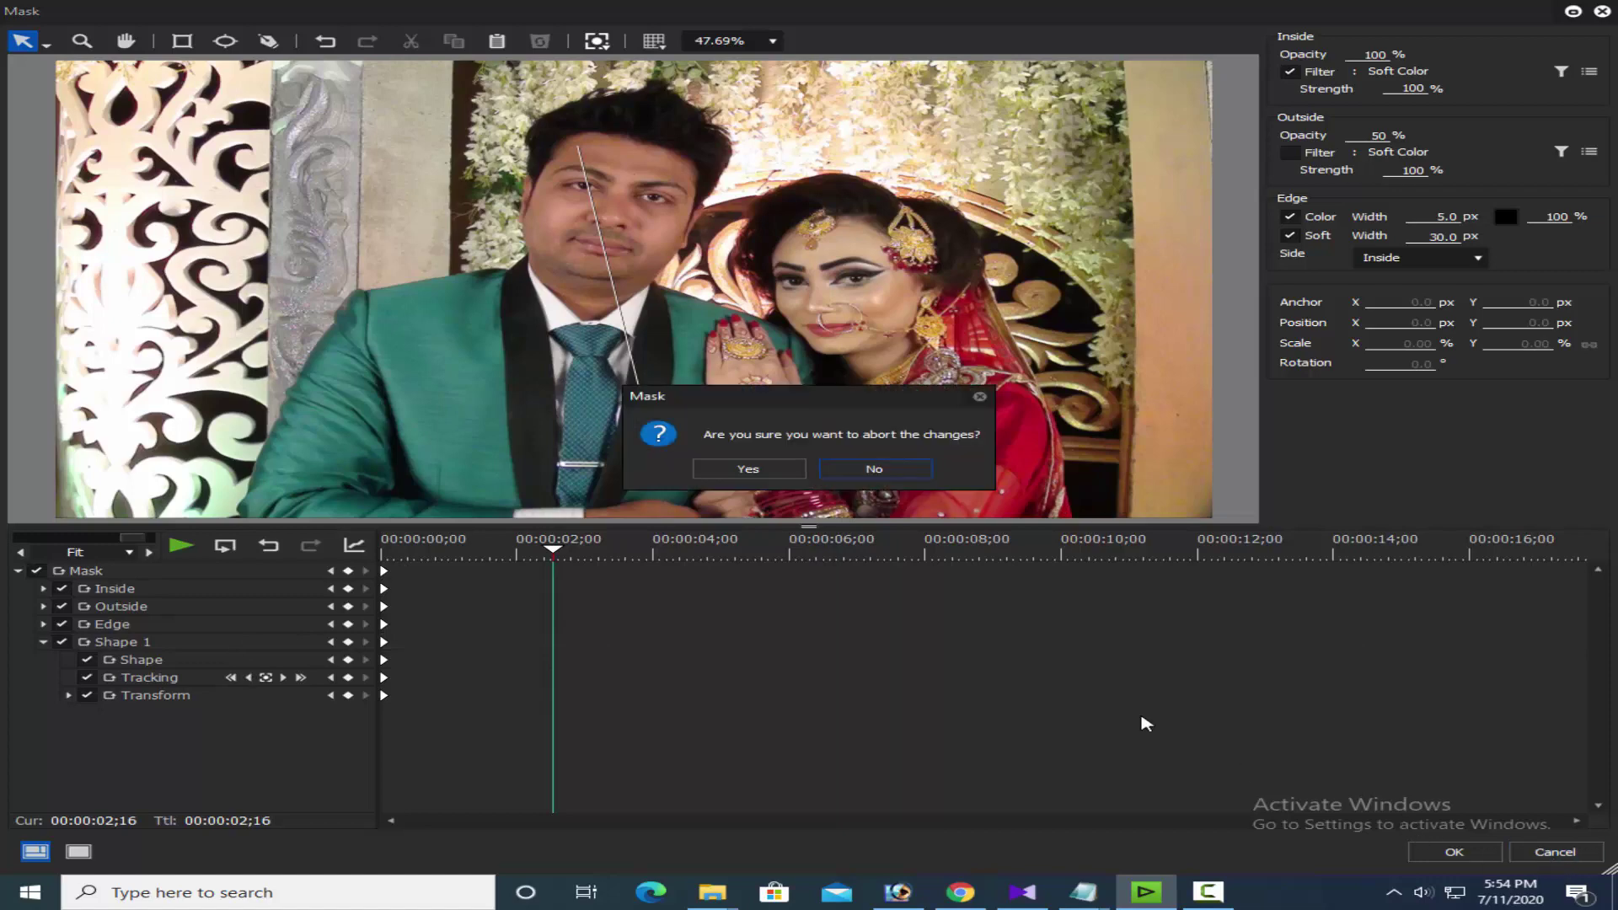
{"action": "left_click", "coordinate": [747, 469]}
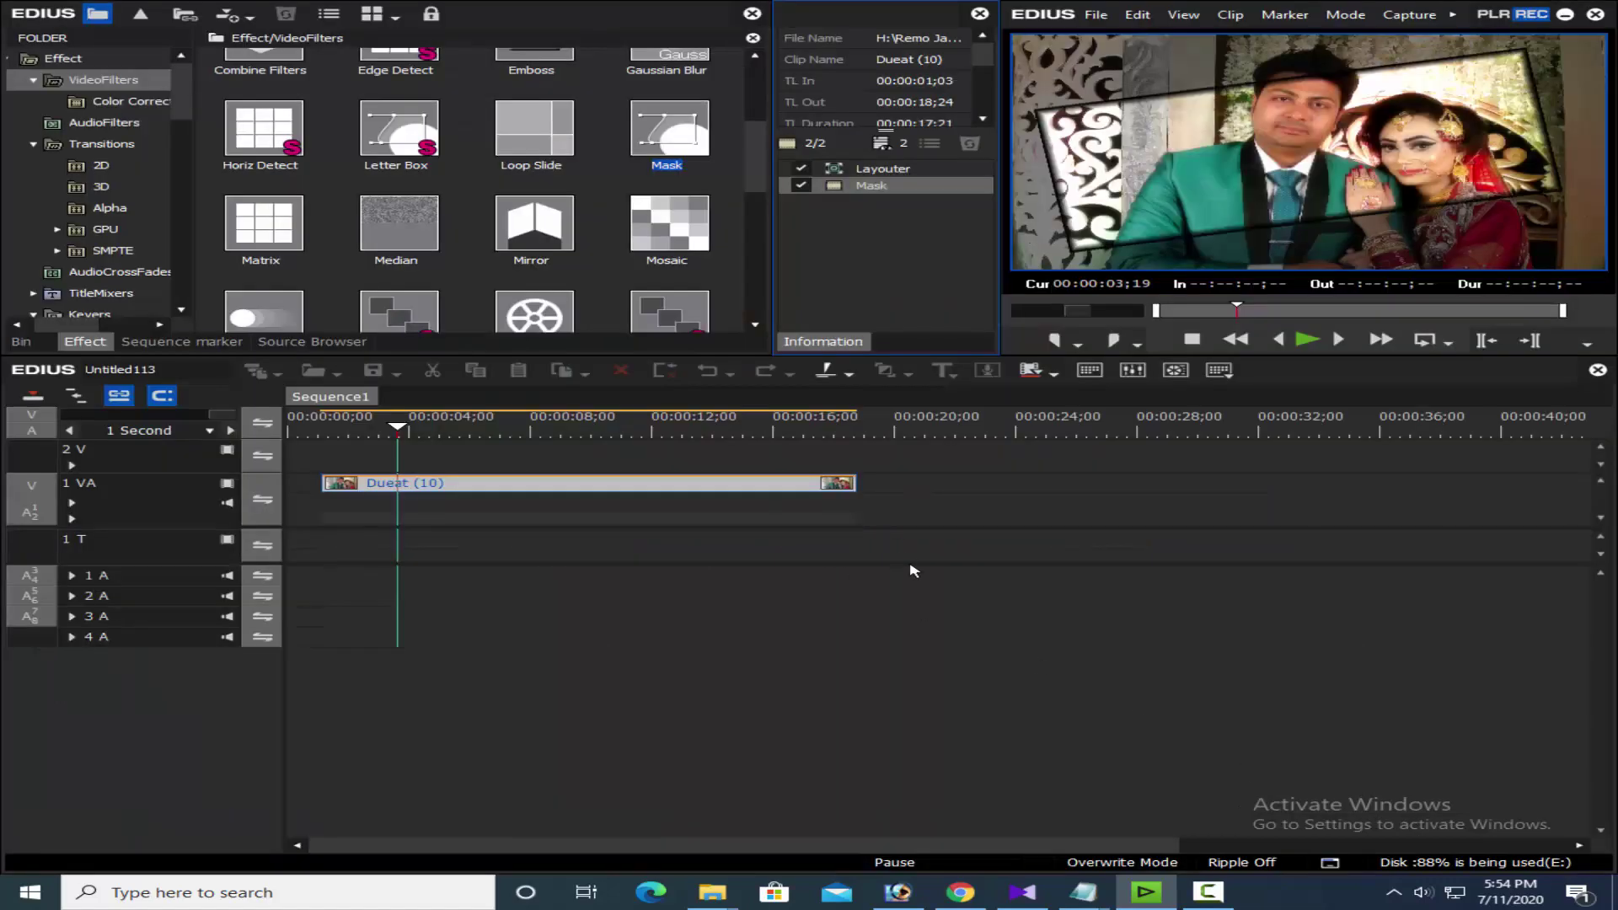
- Reopen the clip's mask, select the rectangle, and add starting keyframes for all mask parameters at 00:00:00;00
{"action": "double_click", "coordinate": [855, 185]}
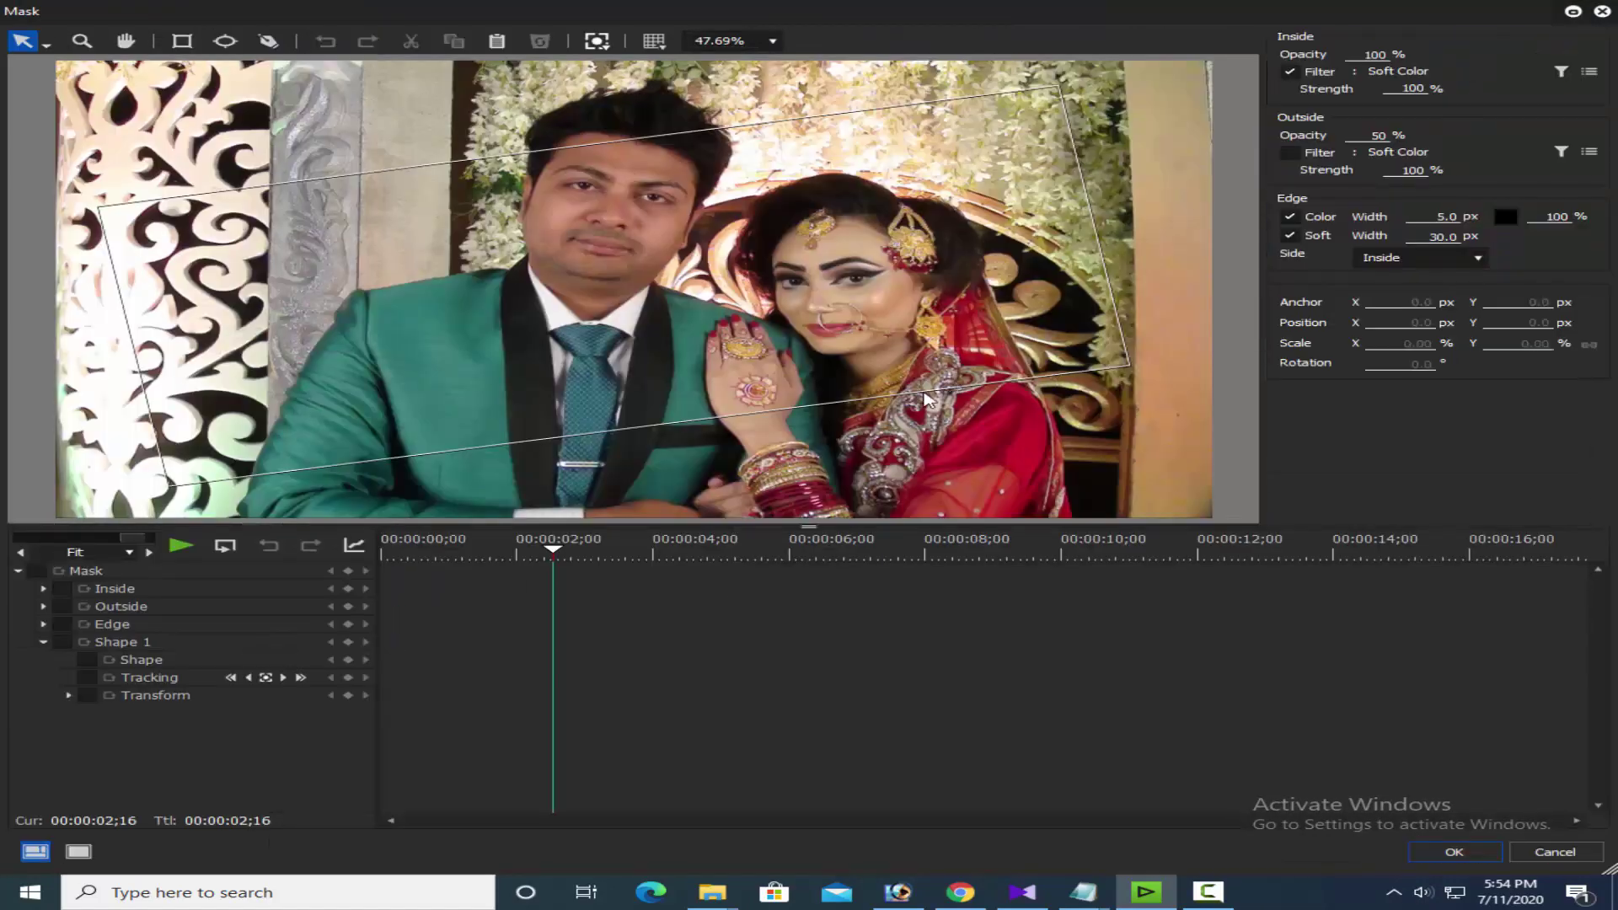
{"action": "left_click_drag", "start_coordinate": [552, 551], "coordinate": [382, 560]}
{"action": "left_click", "coordinate": [830, 301]}
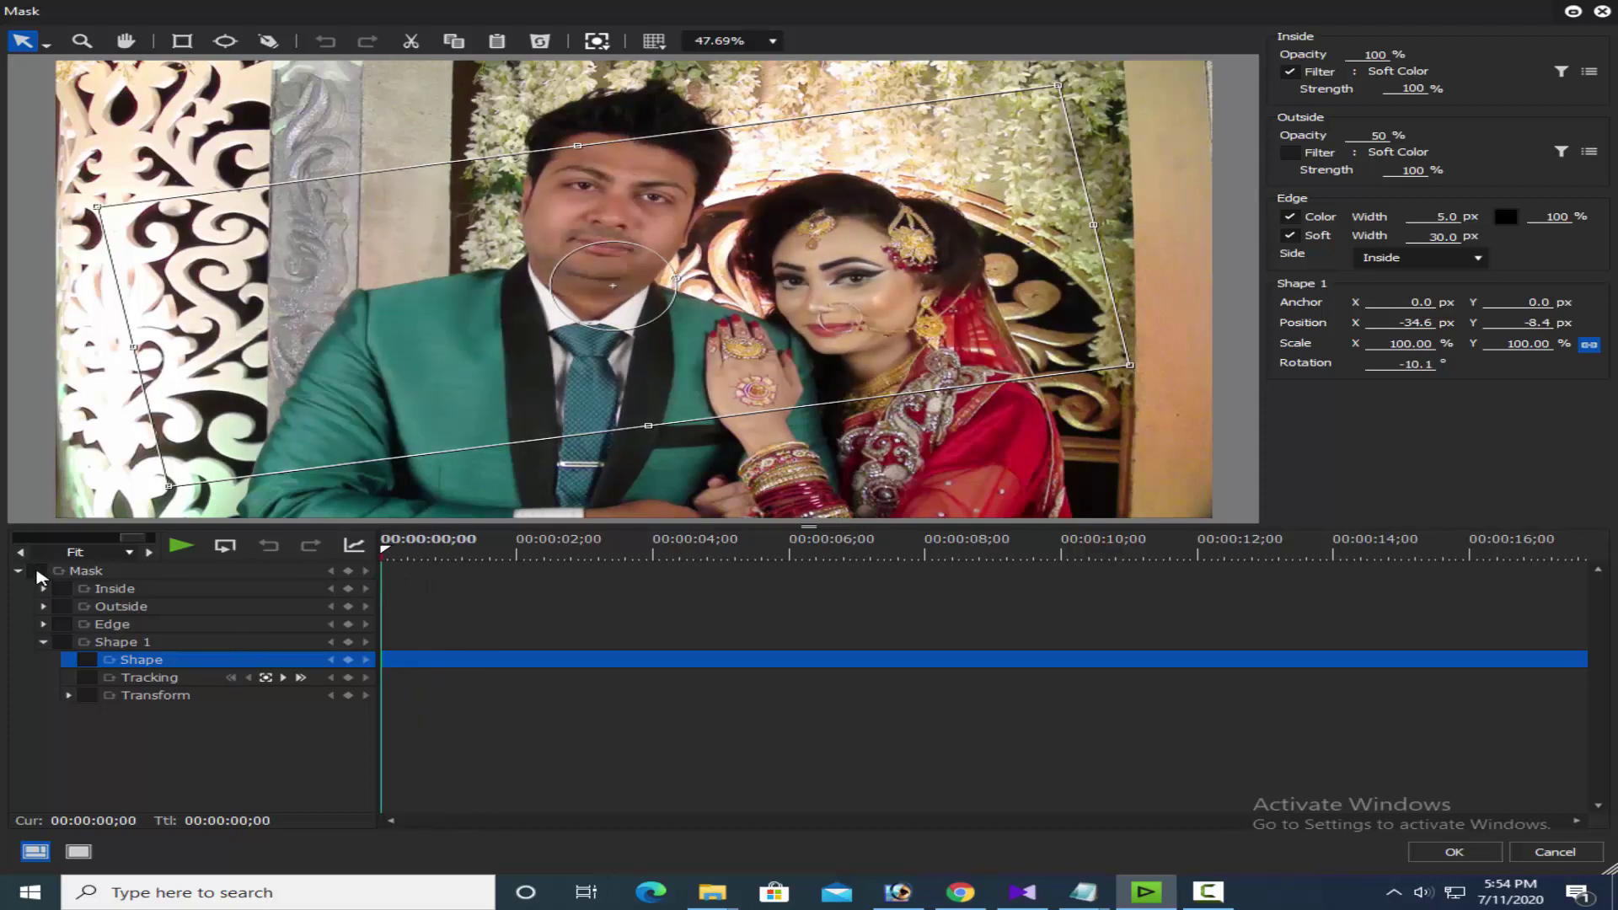
{"action": "left_click", "coordinate": [37, 572]}
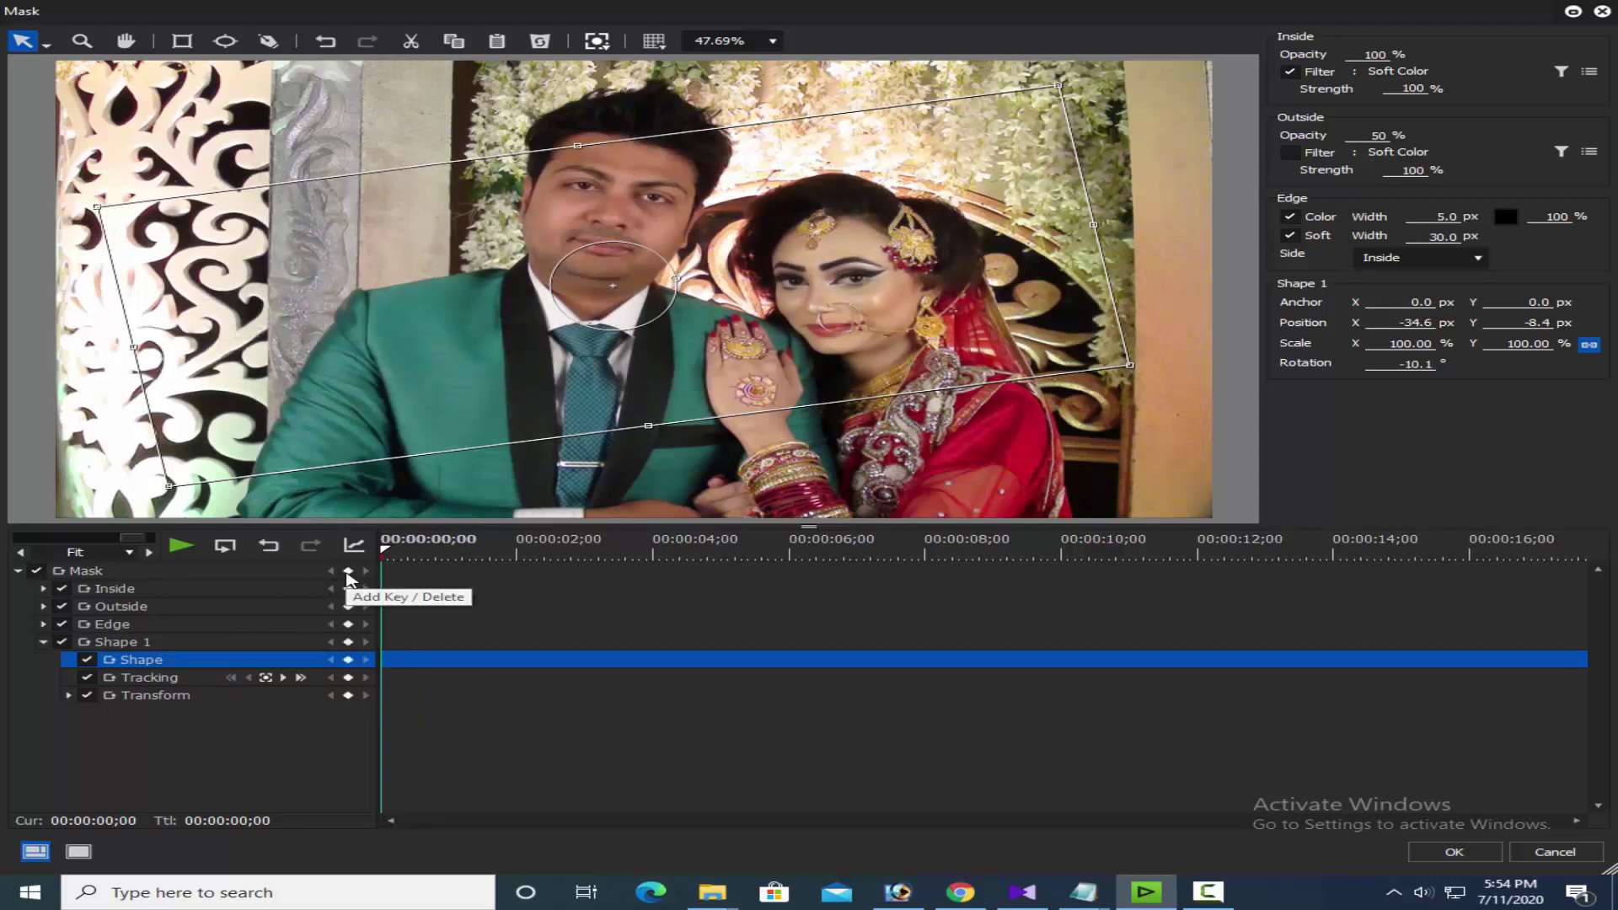
{"action": "left_click", "coordinate": [348, 570]}
- Keyframe the rectangle's rotation to 8.1° at 00:00:02;00 and -10.0° at 00:00:04;00
{"action": "left_click_drag", "start_coordinate": [506, 556], "coordinate": [516, 556]}
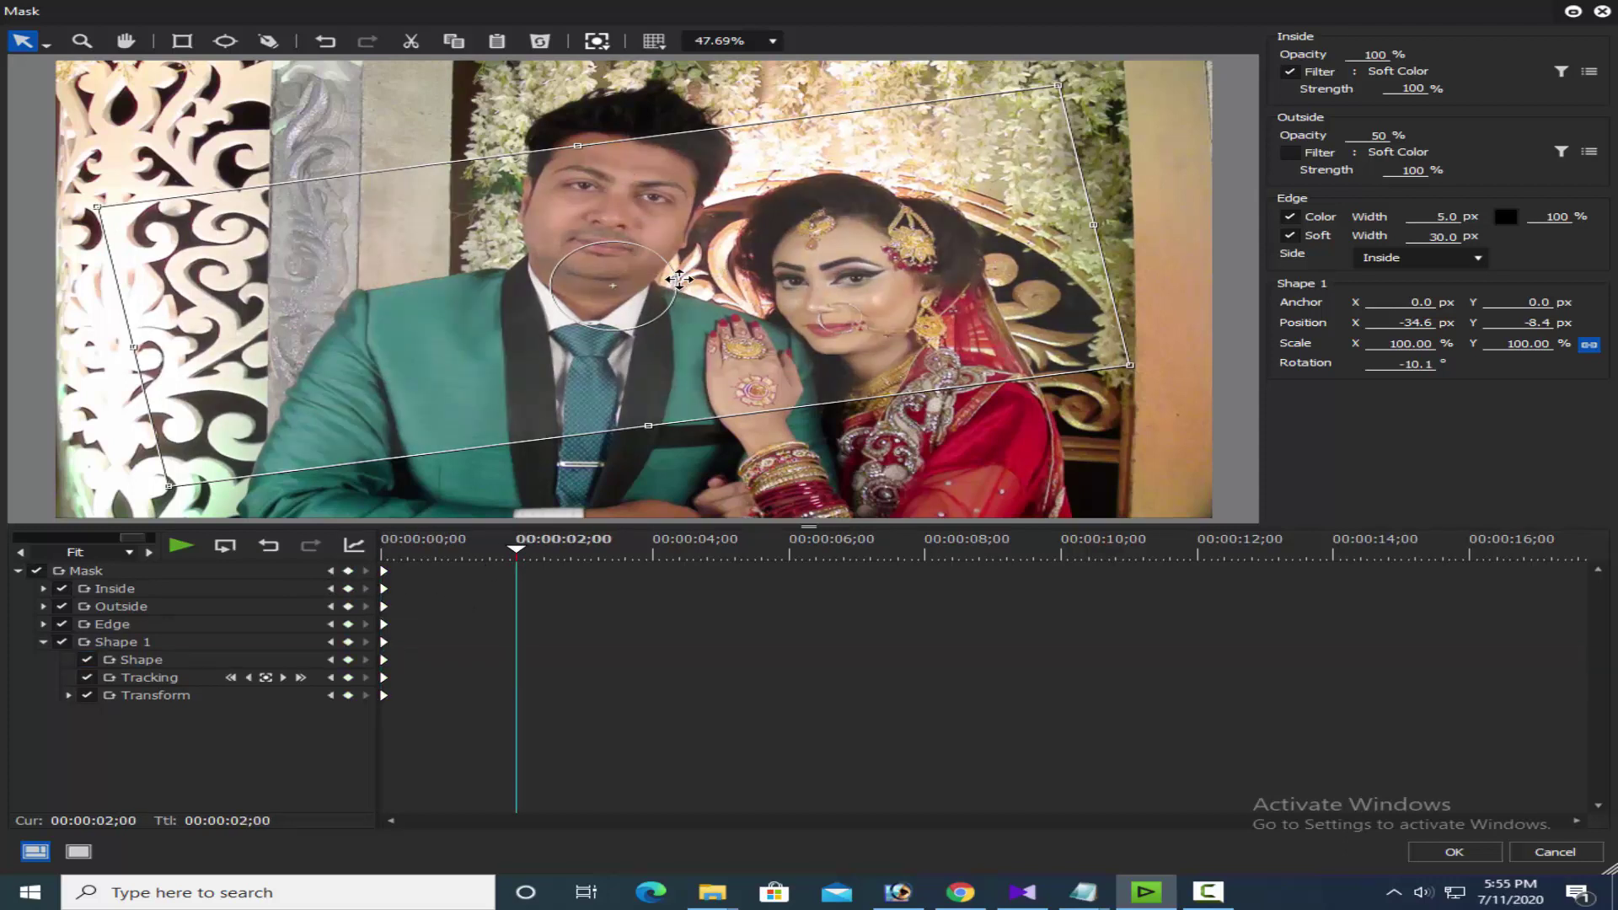
{"action": "left_click_drag", "start_coordinate": [680, 279], "coordinate": [686, 300]}
{"action": "left_click_drag", "start_coordinate": [569, 565], "coordinate": [656, 562]}
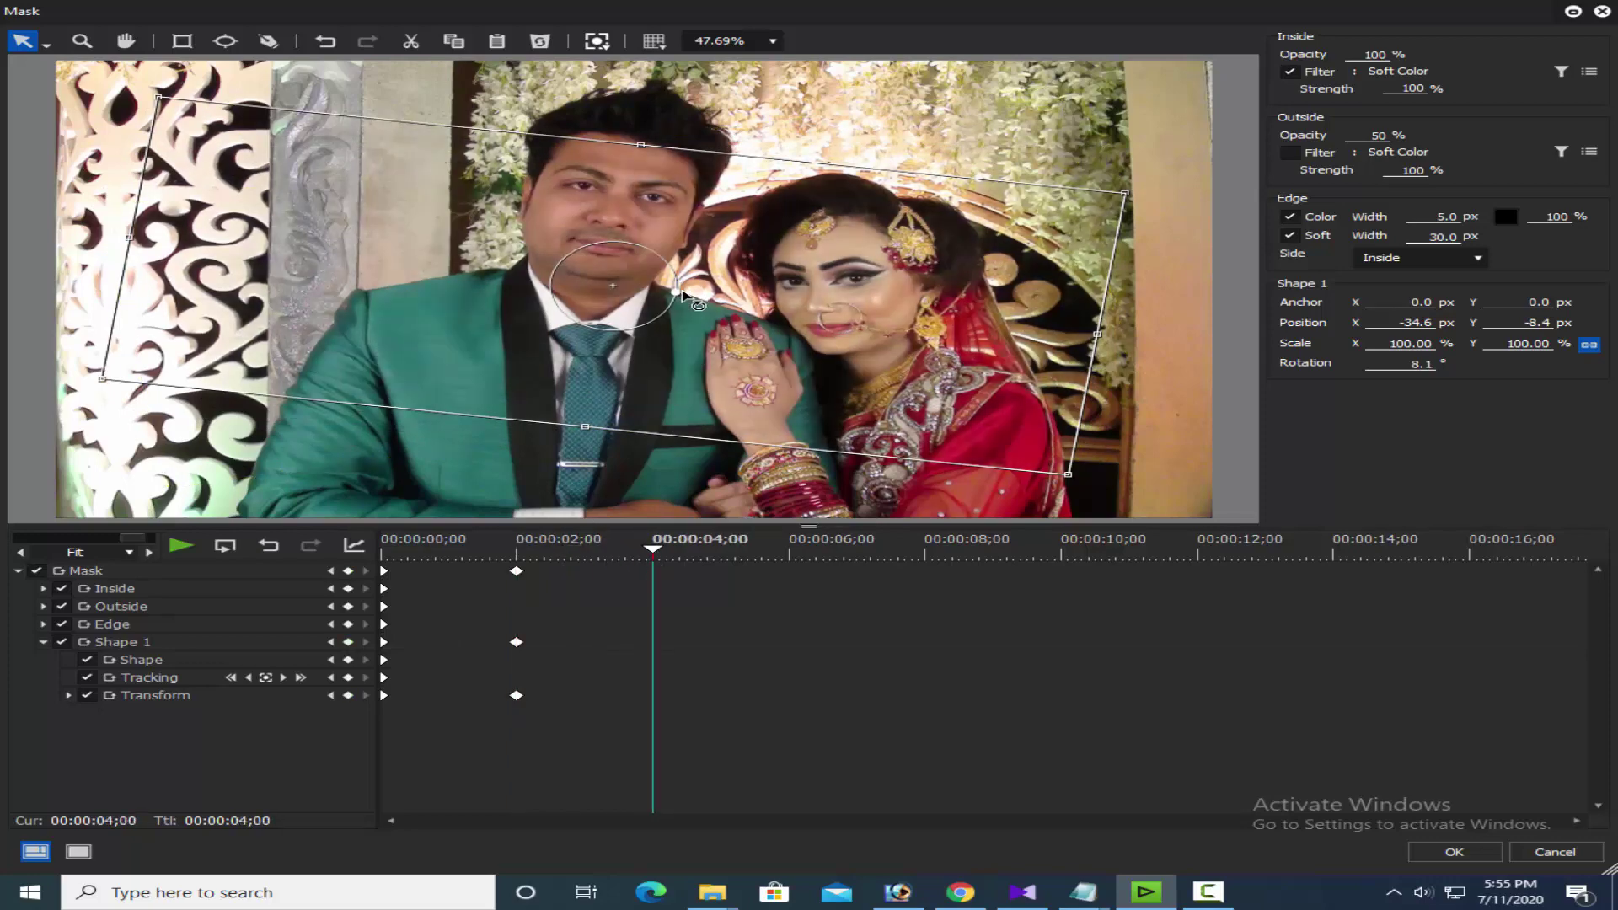
{"action": "left_click_drag", "start_coordinate": [684, 295], "coordinate": [684, 272]}
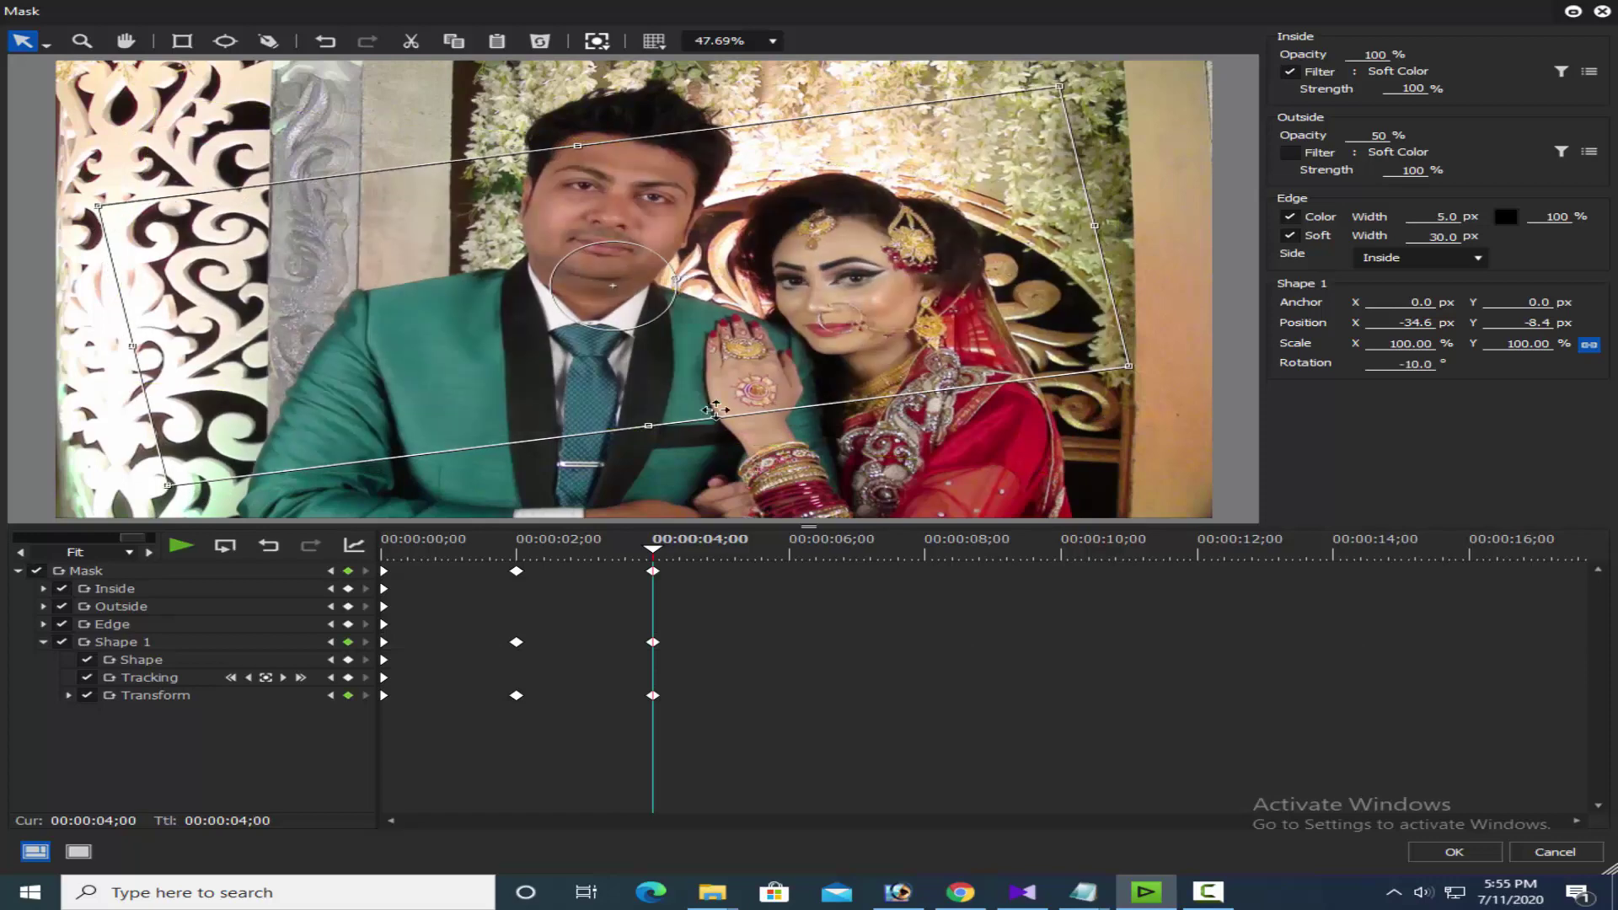
- Keyframe the rectangle's rotation to 8.1° at 00:00:06;01 and -12.5° at 00:00:08;00
{"action": "left_click_drag", "start_coordinate": [769, 558], "coordinate": [791, 552]}
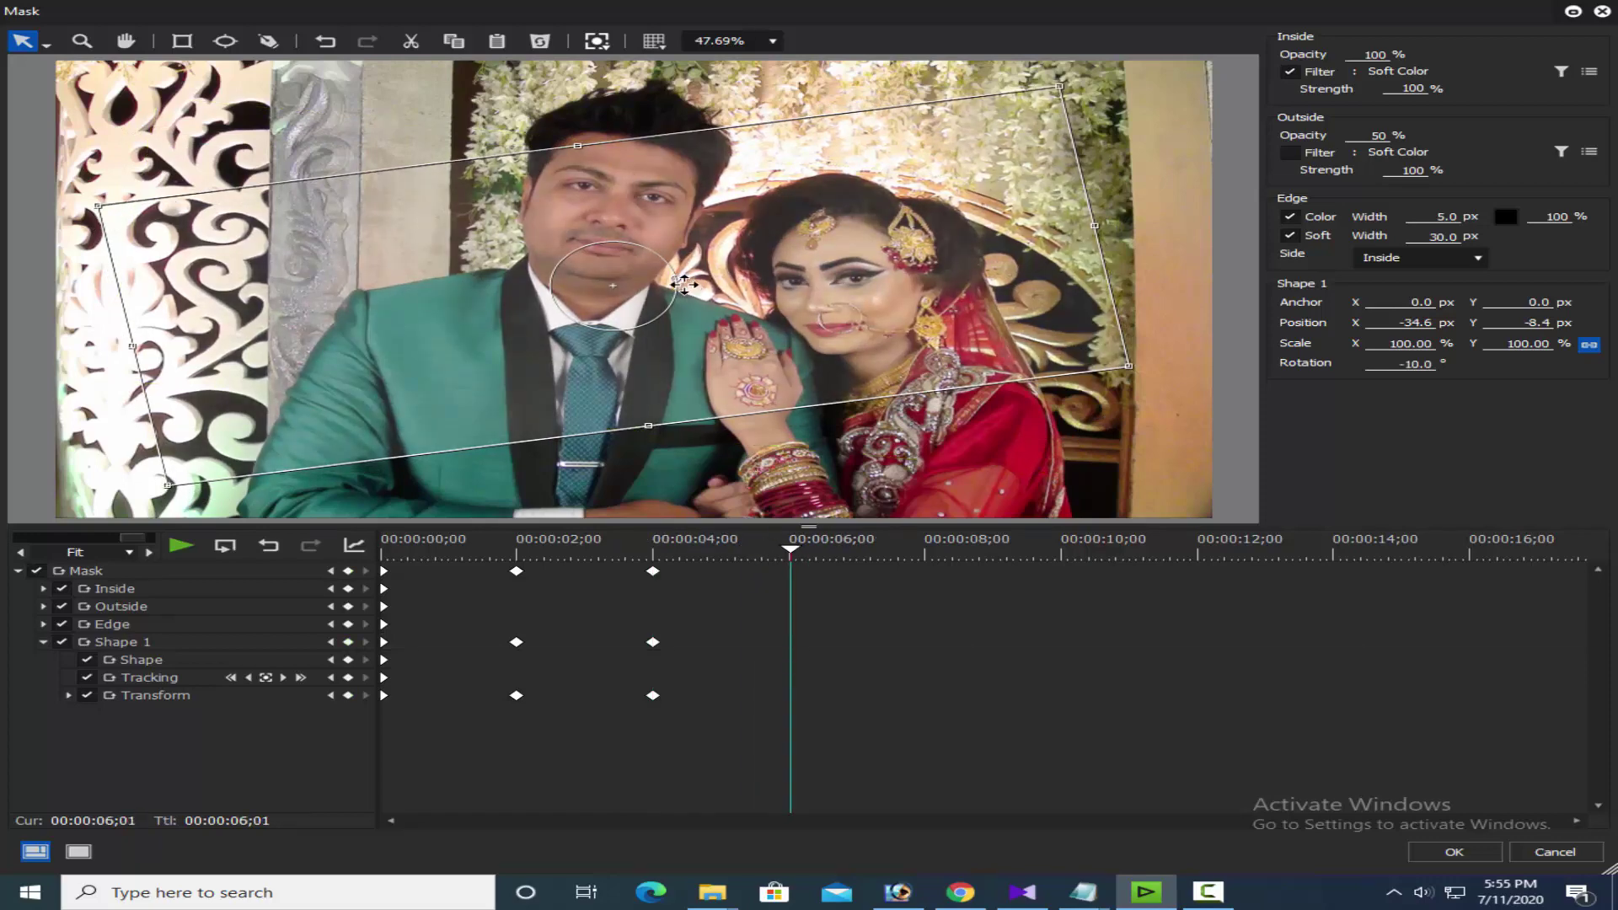
{"action": "left_click_drag", "start_coordinate": [683, 284], "coordinate": [696, 300]}
{"action": "left_click_drag", "start_coordinate": [877, 558], "coordinate": [924, 561]}
{"action": "left_click_drag", "start_coordinate": [679, 293], "coordinate": [733, 274]}
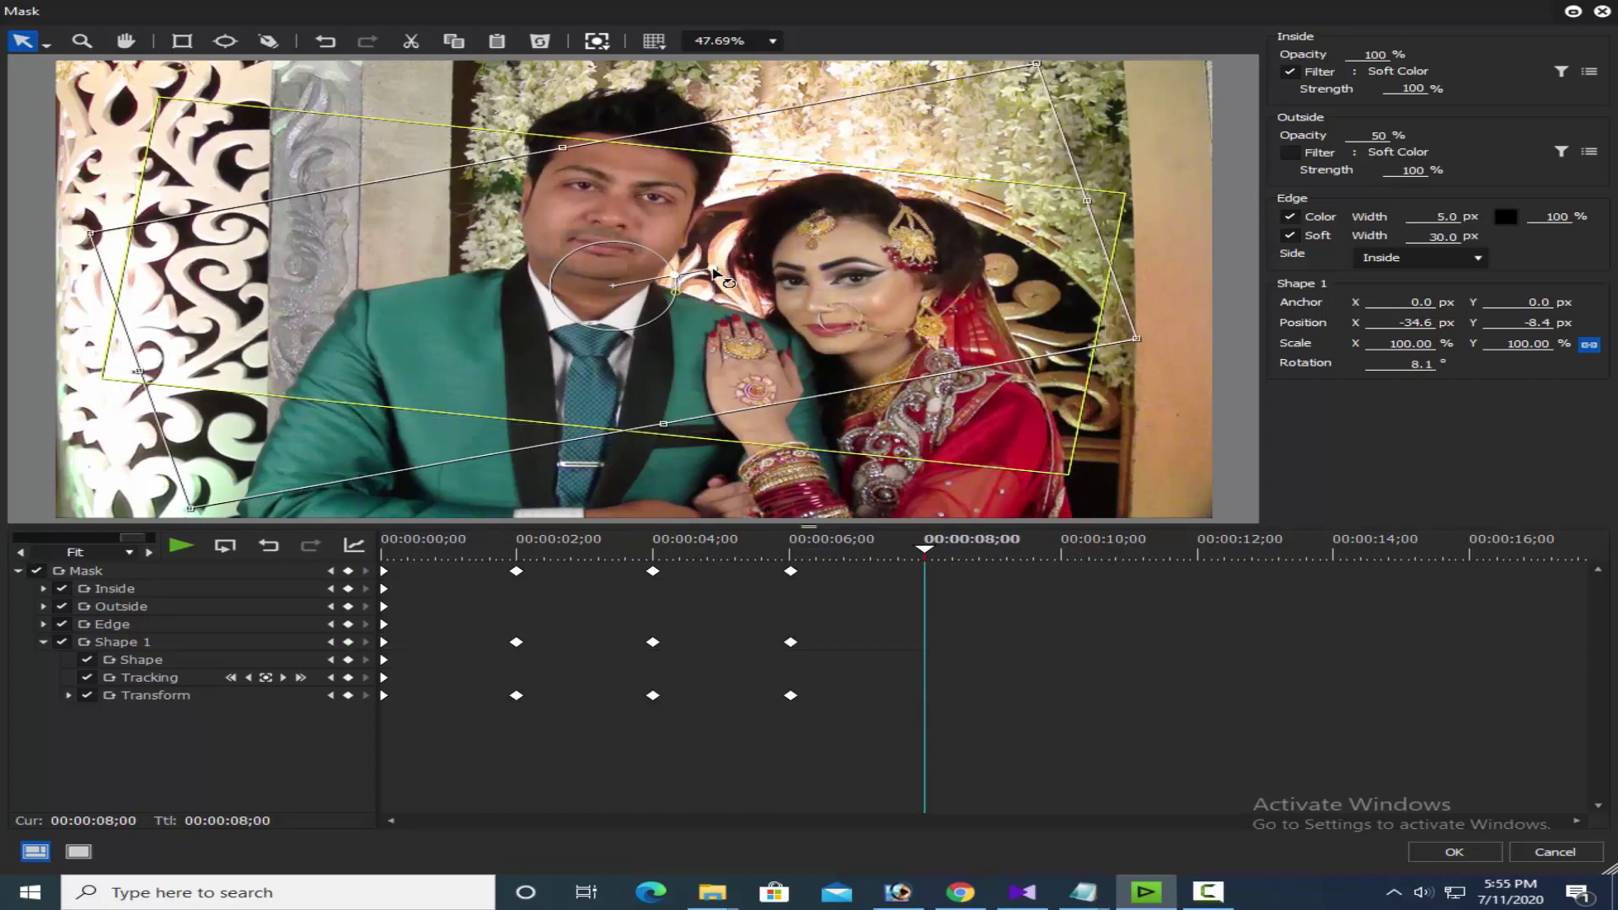
- Keyframe the rectangle's rotation to 14.4° at 00:00:09;29 and -9.3° at 00:00:12;00
{"action": "left_click_drag", "start_coordinate": [968, 548], "coordinate": [1059, 563]}
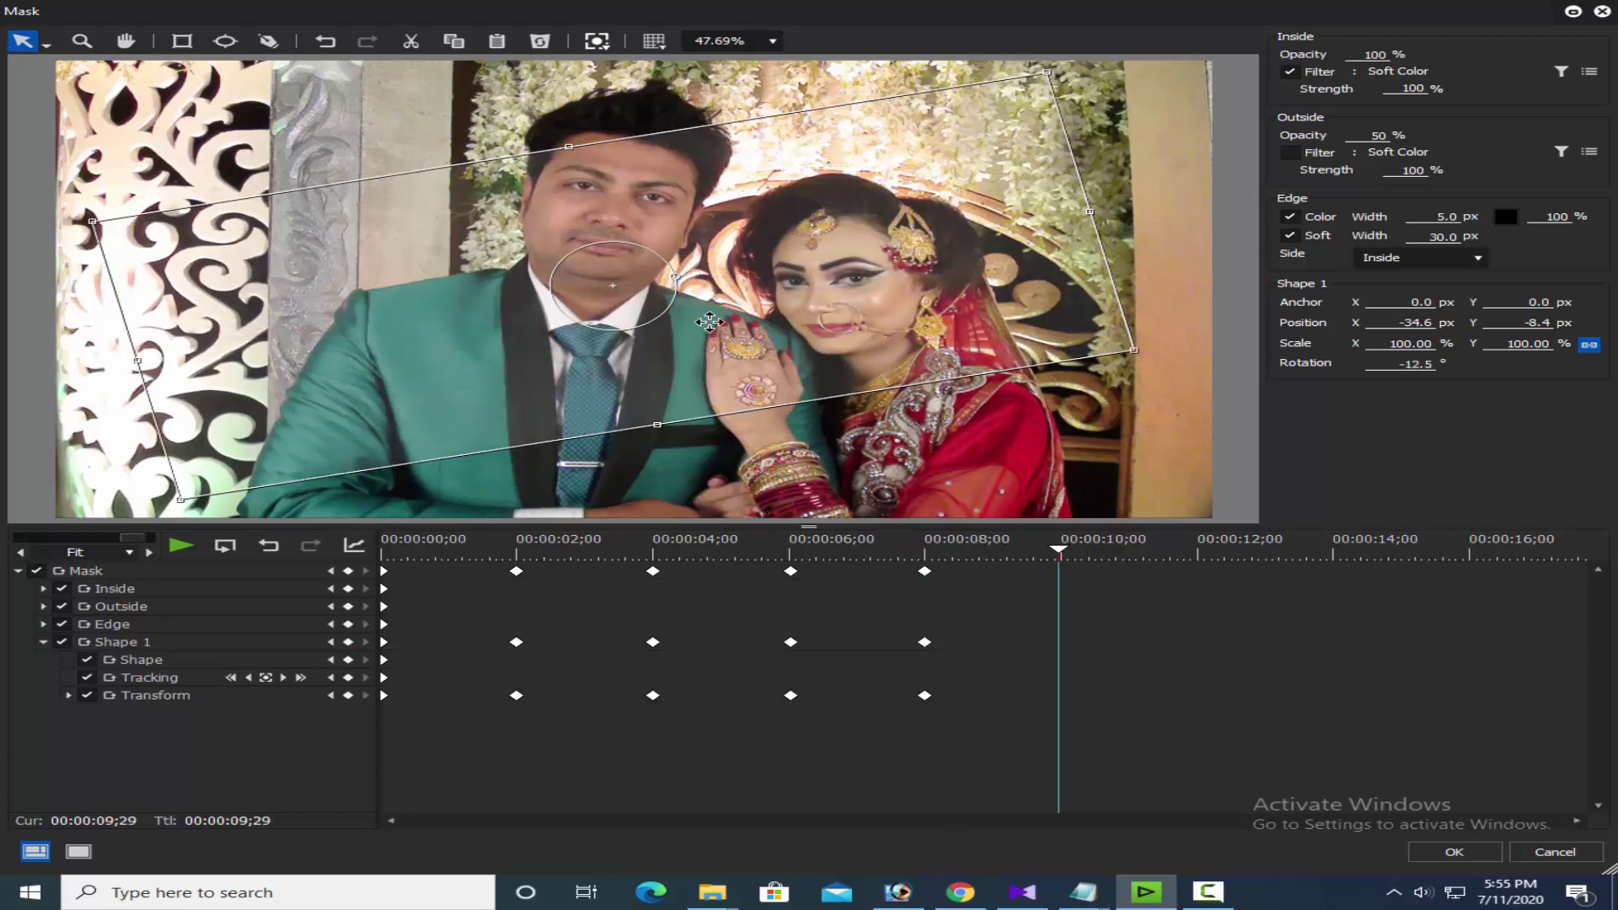
{"action": "mouse_move", "coordinate": [679, 284]}
{"action": "left_mouse_down"}
{"action": "mouse_move", "coordinate": [713, 274]}
{"action": "mouse_move", "coordinate": [677, 298]}
{"action": "left_mouse_up"}
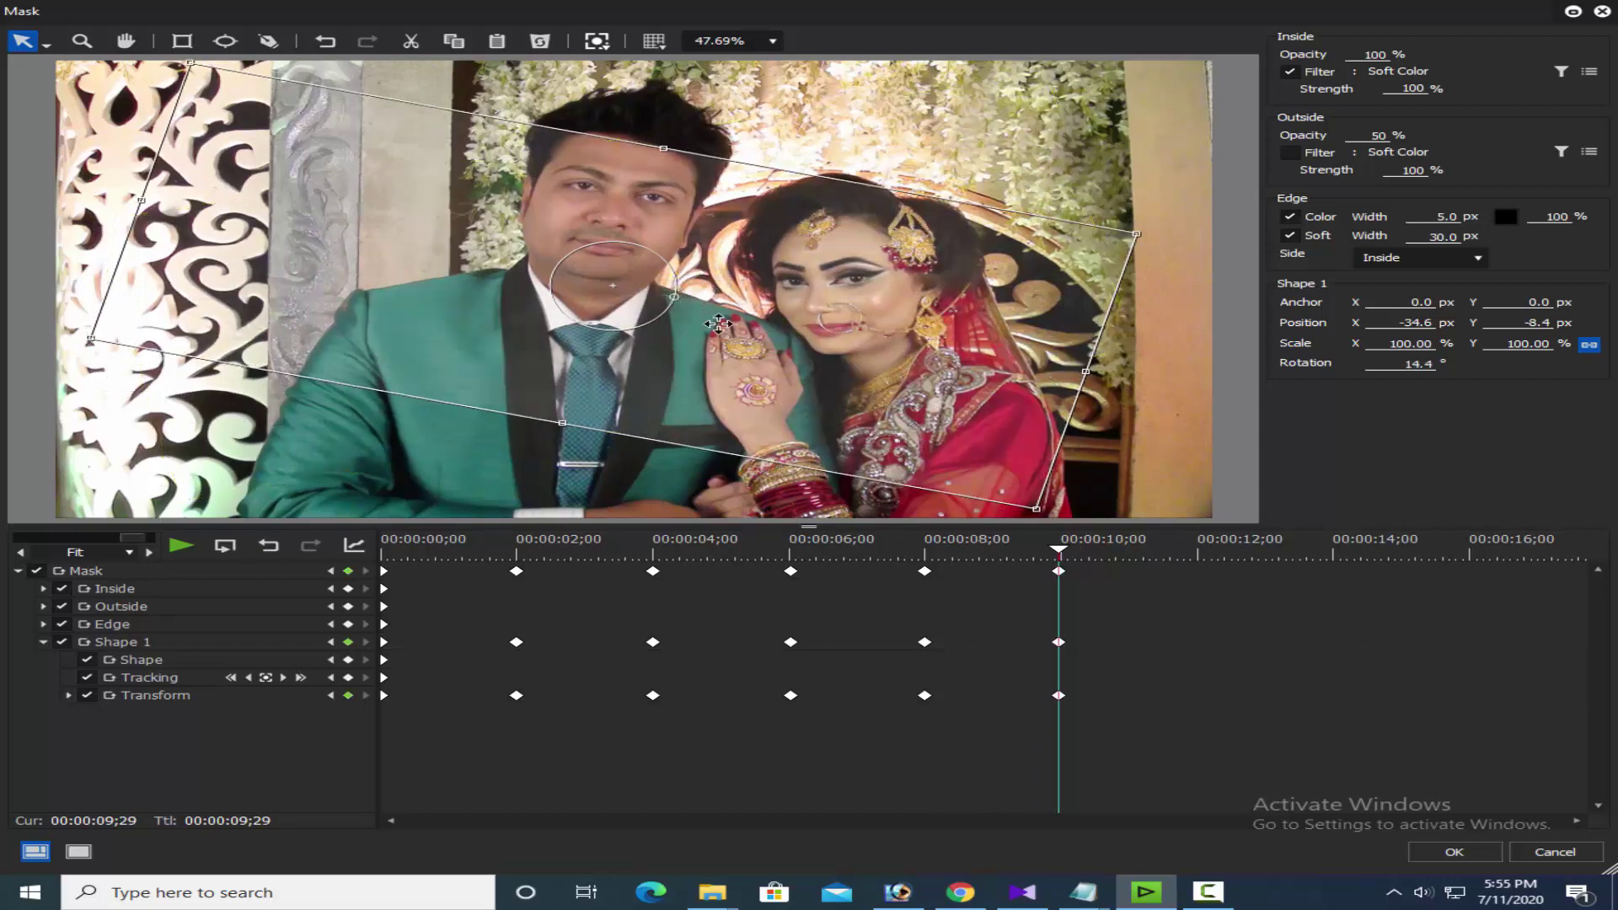
{"action": "left_click", "coordinate": [1161, 556]}
{"action": "left_click", "coordinate": [1196, 556]}
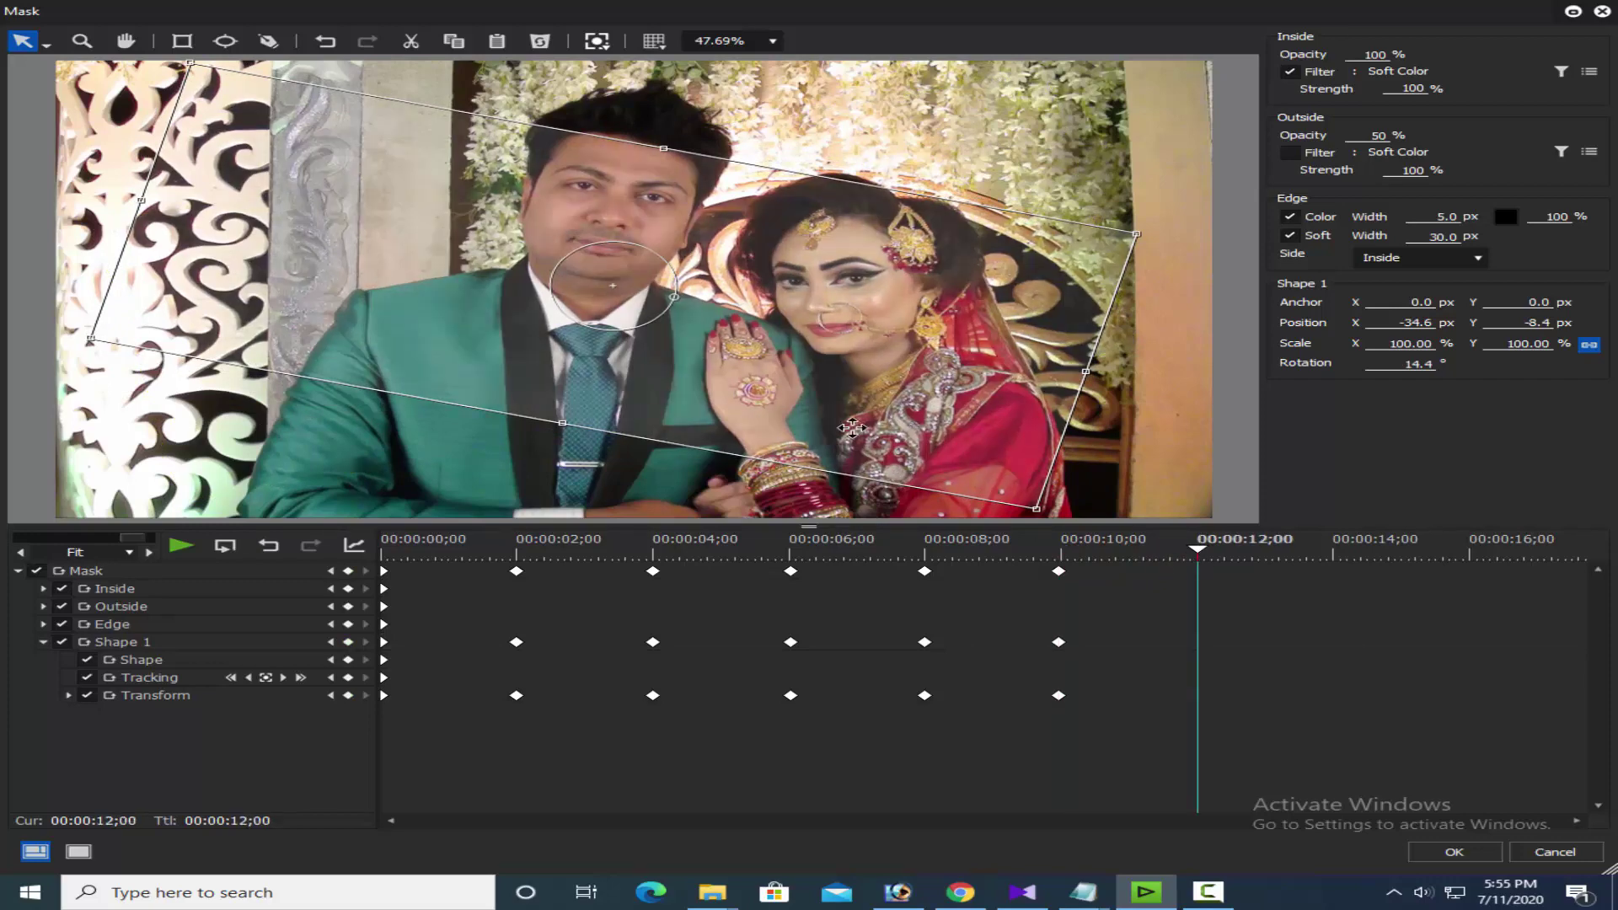
{"action": "left_click_drag", "start_coordinate": [676, 297], "coordinate": [752, 272]}
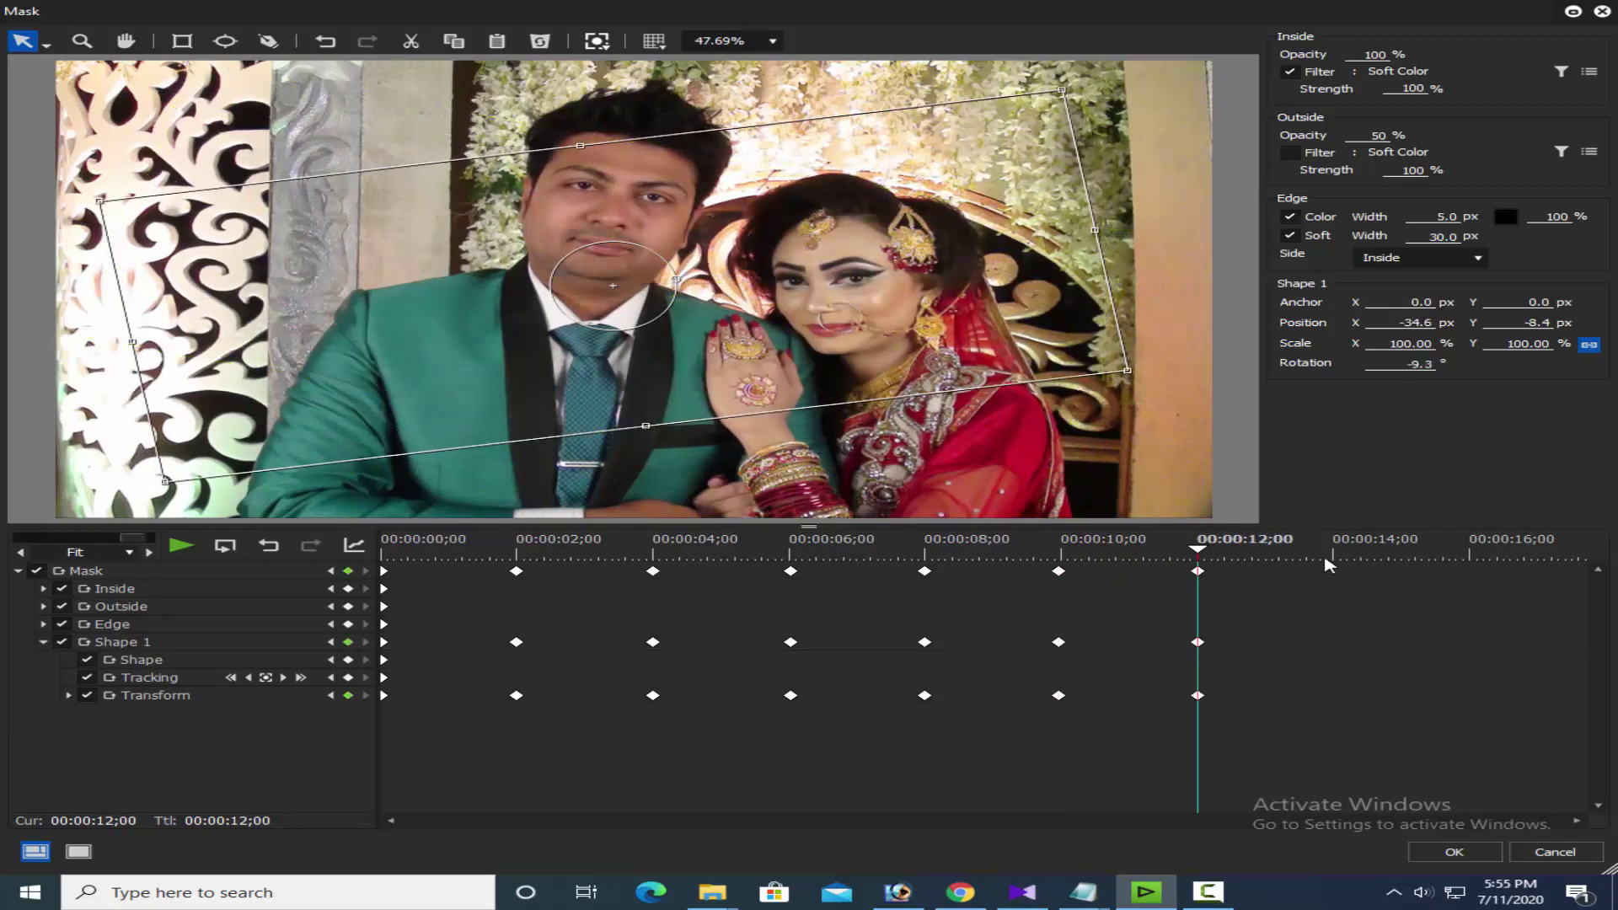
- Keyframe the rectangle's rotation to 8.1° at 00:00:13;29 and -7.0° at 00:00:15;29
{"action": "left_click_drag", "start_coordinate": [1314, 557], "coordinate": [1331, 558]}
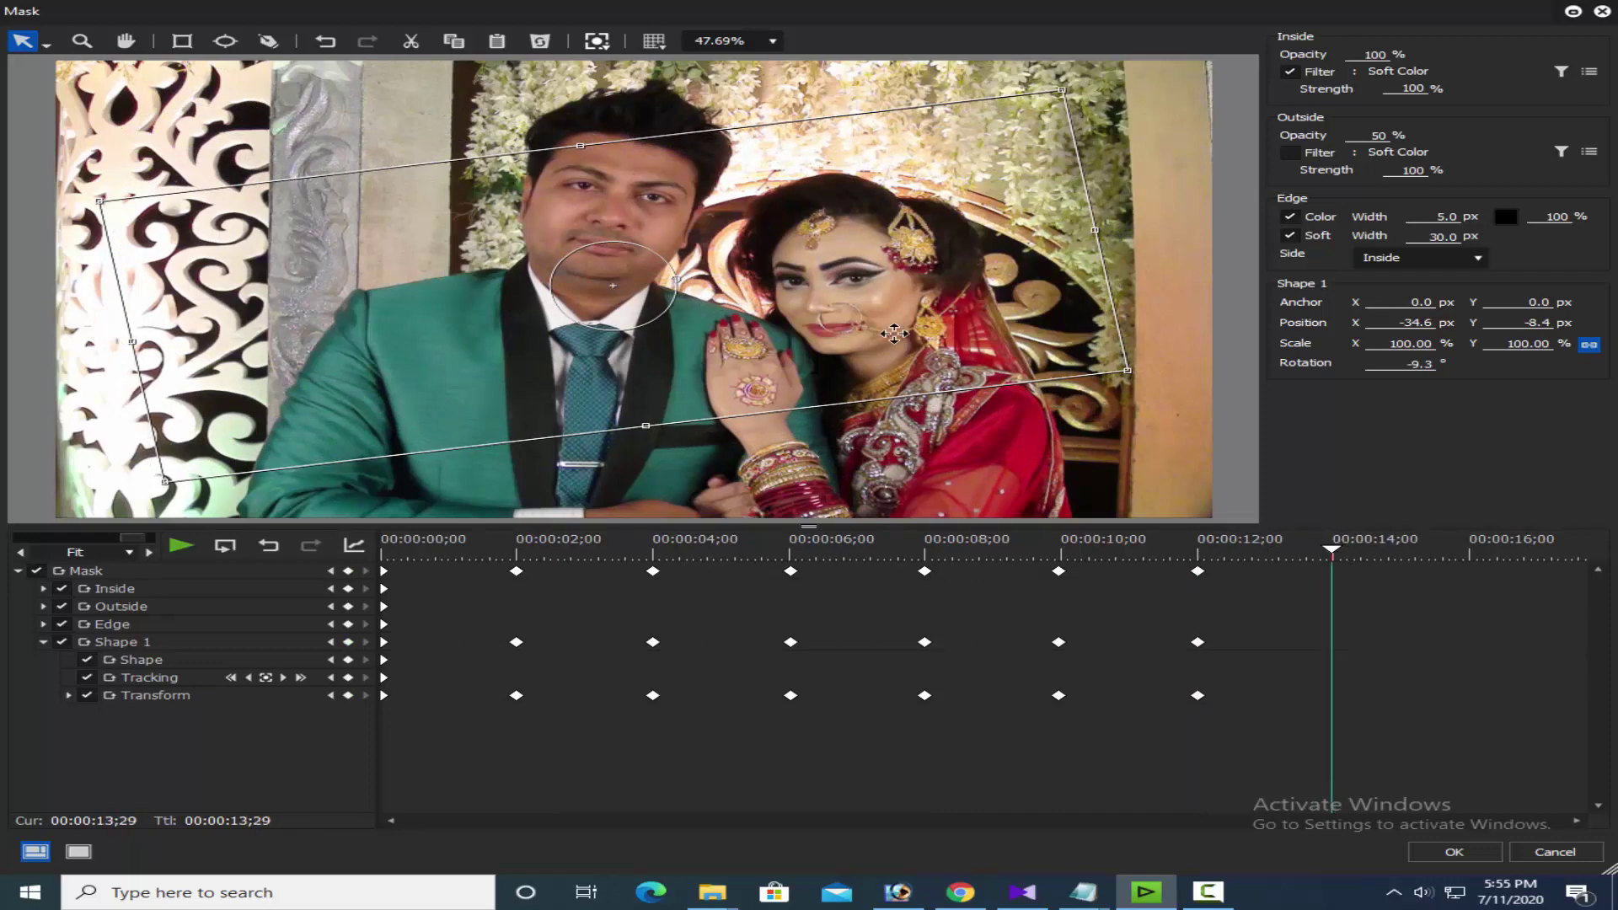
{"action": "left_click_drag", "start_coordinate": [678, 280], "coordinate": [722, 311]}
{"action": "left_click_drag", "start_coordinate": [1422, 574], "coordinate": [1466, 572]}
{"action": "left_click_drag", "start_coordinate": [684, 293], "coordinate": [732, 277]}
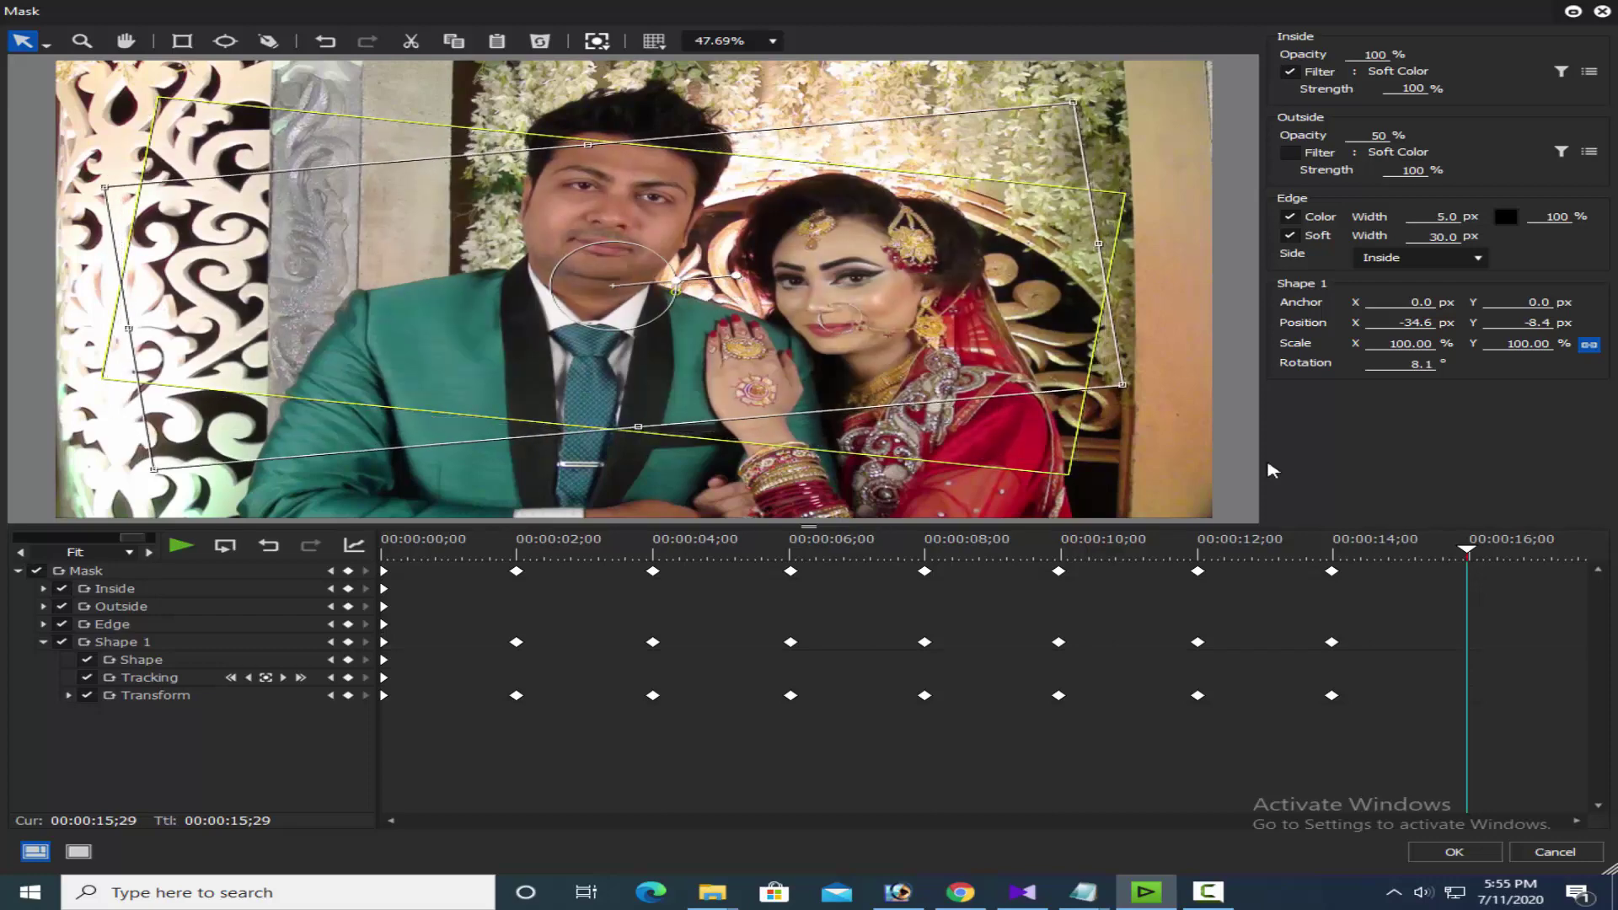
- Keyframe a clockwise rotation of the rectangle at 00:00:17;21 and apply the mask to the clip
{"action": "left_click_drag", "start_coordinate": [1553, 547], "coordinate": [1588, 550]}
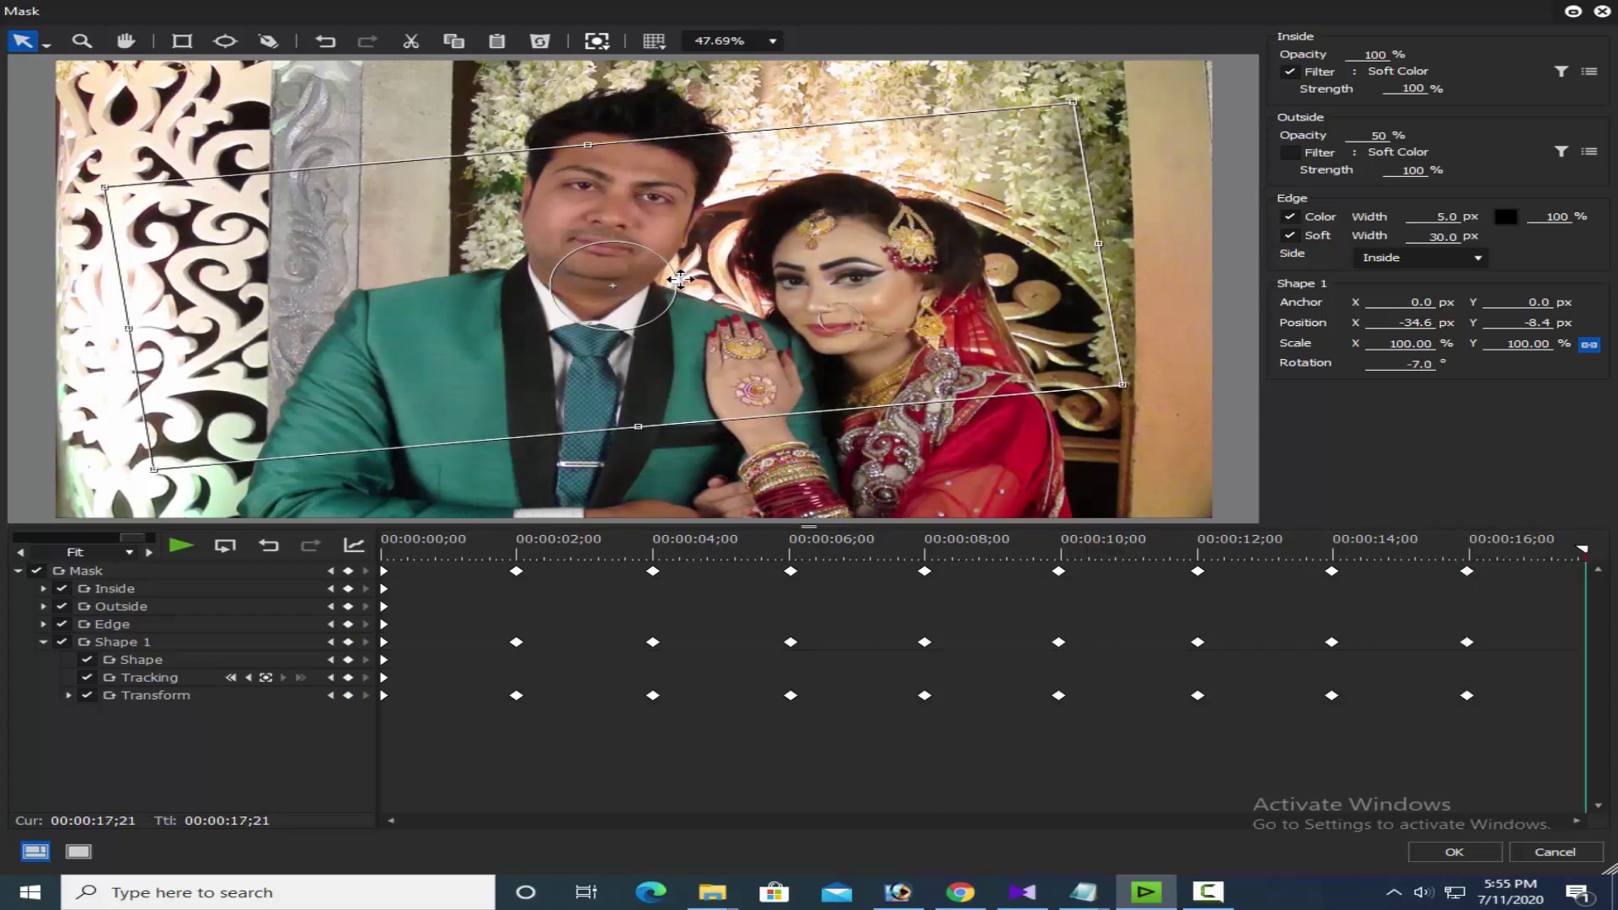
{"action": "left_click_drag", "start_coordinate": [680, 280], "coordinate": [727, 325]}
{"action": "left_click", "coordinate": [1455, 852]}
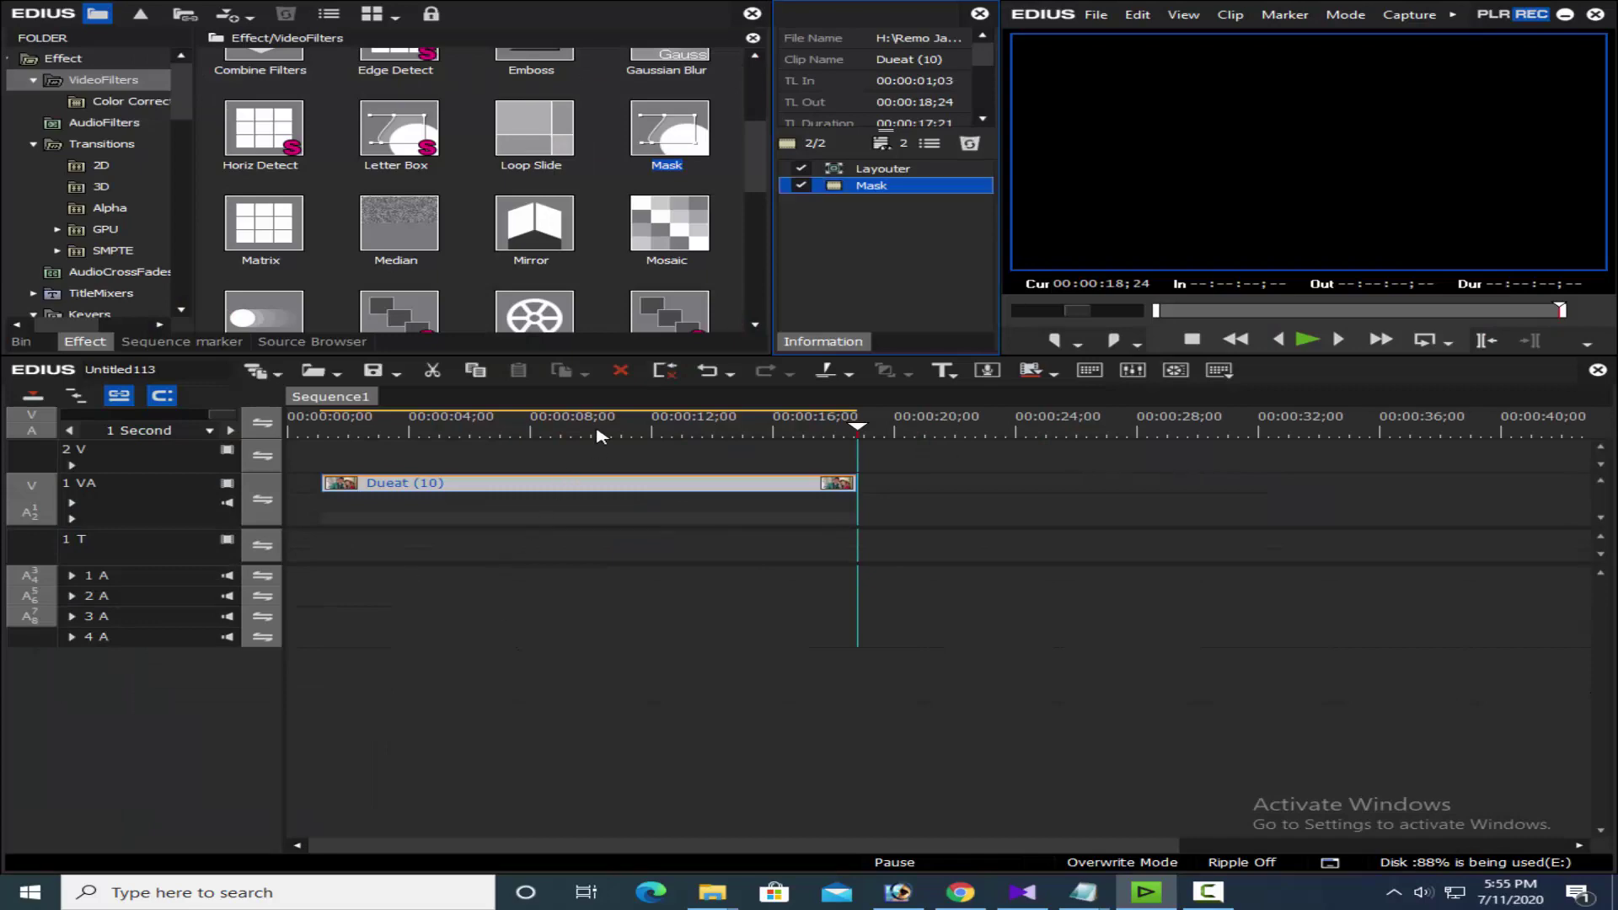
- Play the animated mask full screen from the clip's start and check it at 00:00:11;10 on the timeline
{"action": "key", "text": "Page_Up"}
{"action": "double_click", "coordinate": [1113, 243]}
{"action": "key", "text": "space"}
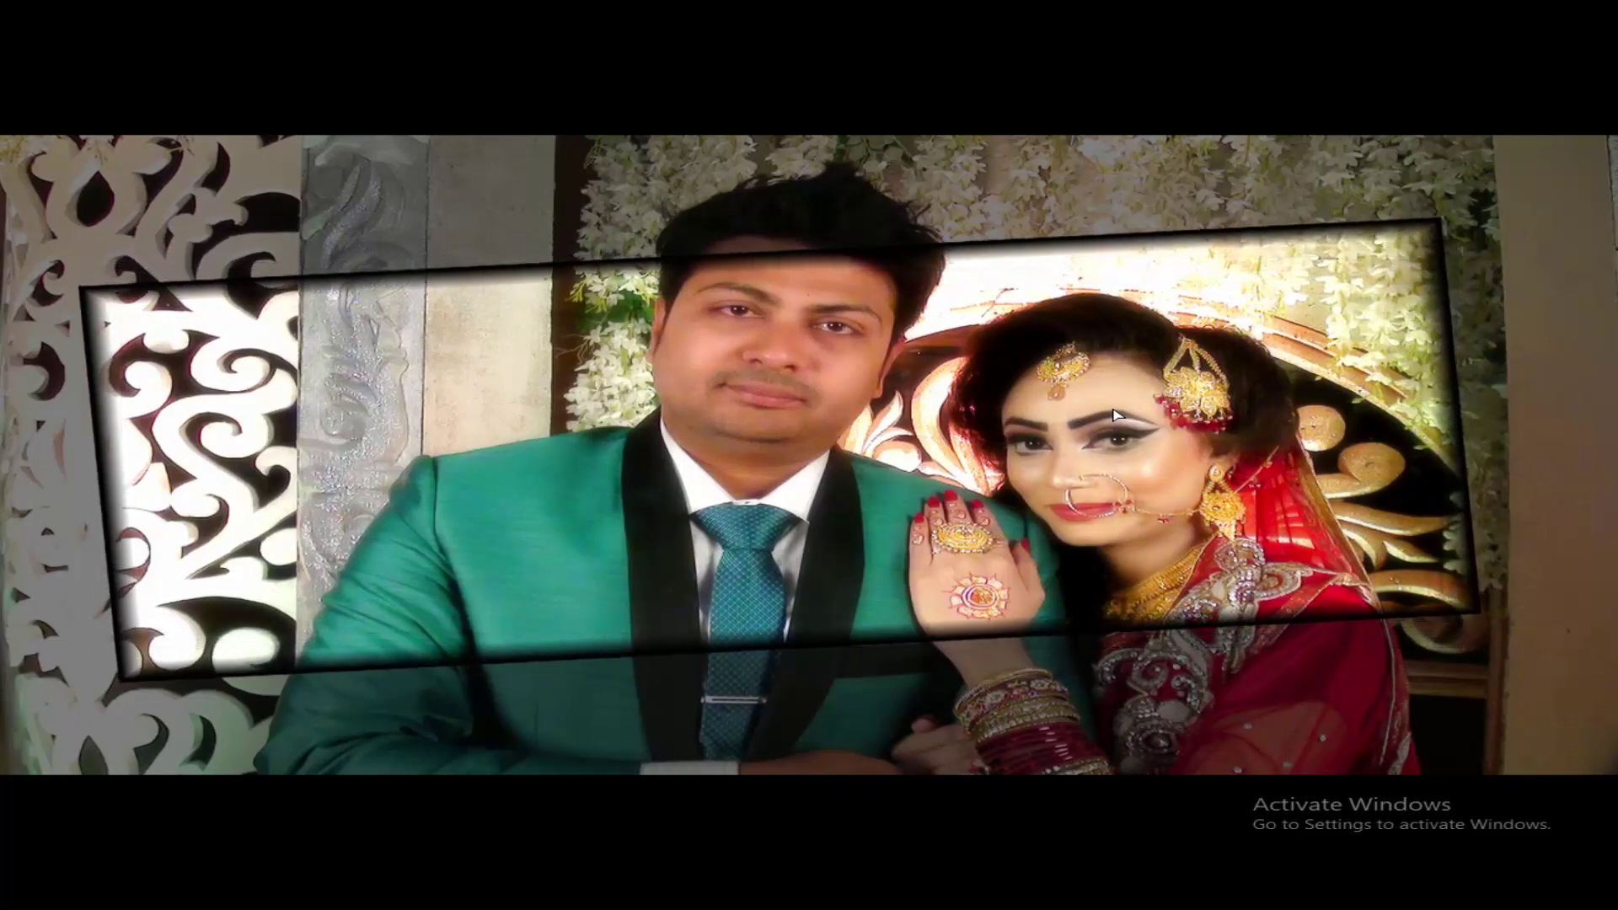
{"action": "key", "text": "Escape"}
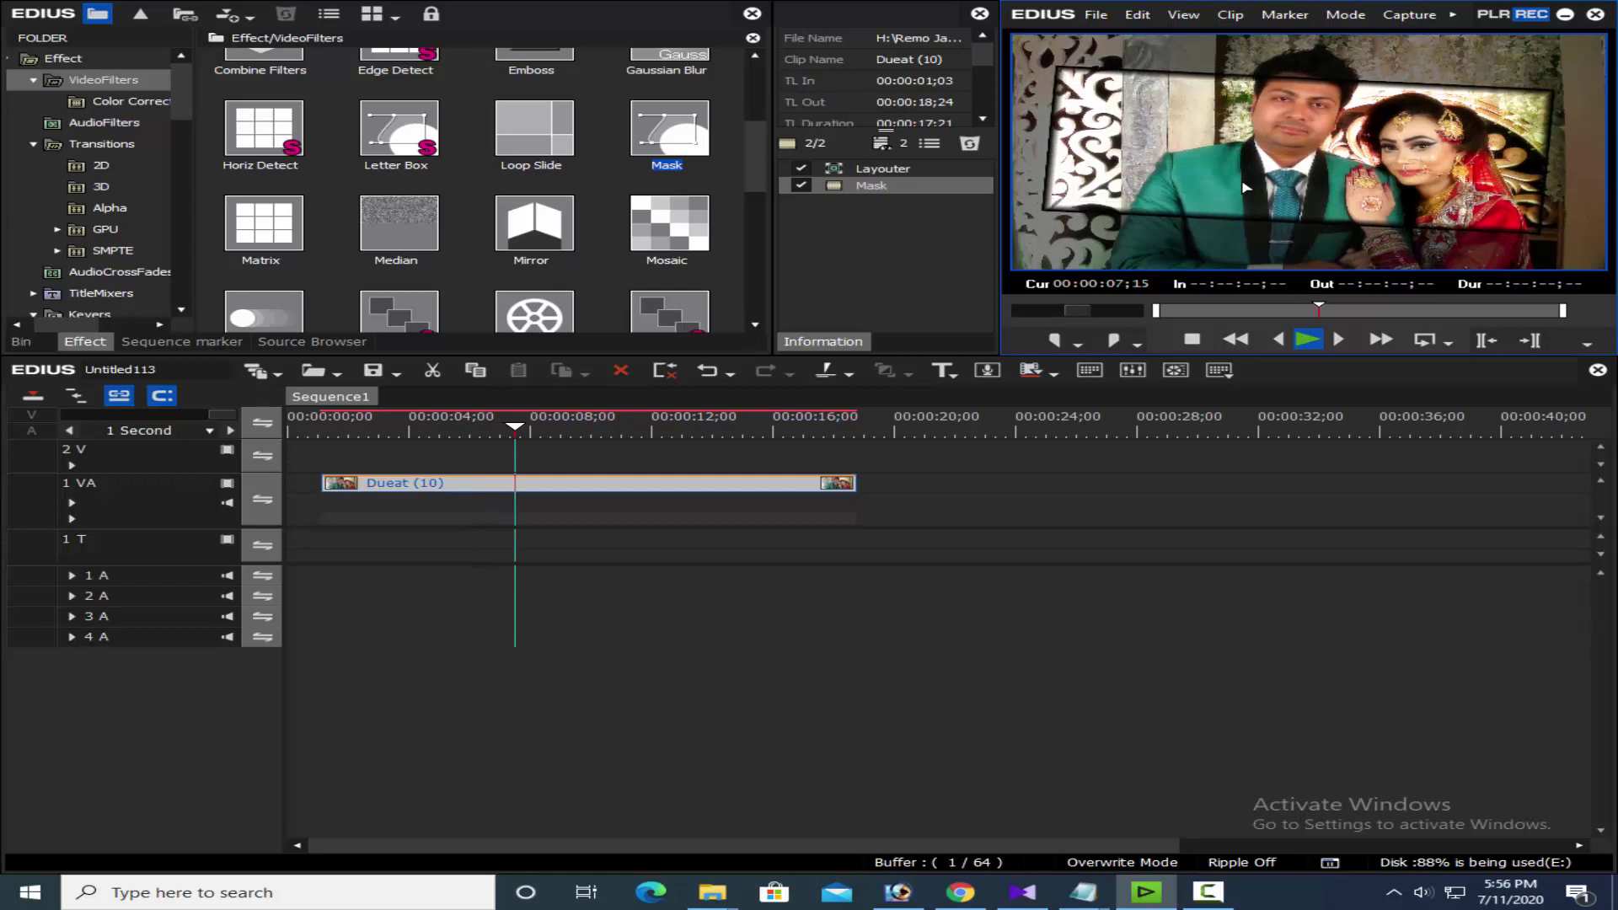
{"action": "left_click", "coordinate": [631, 431]}
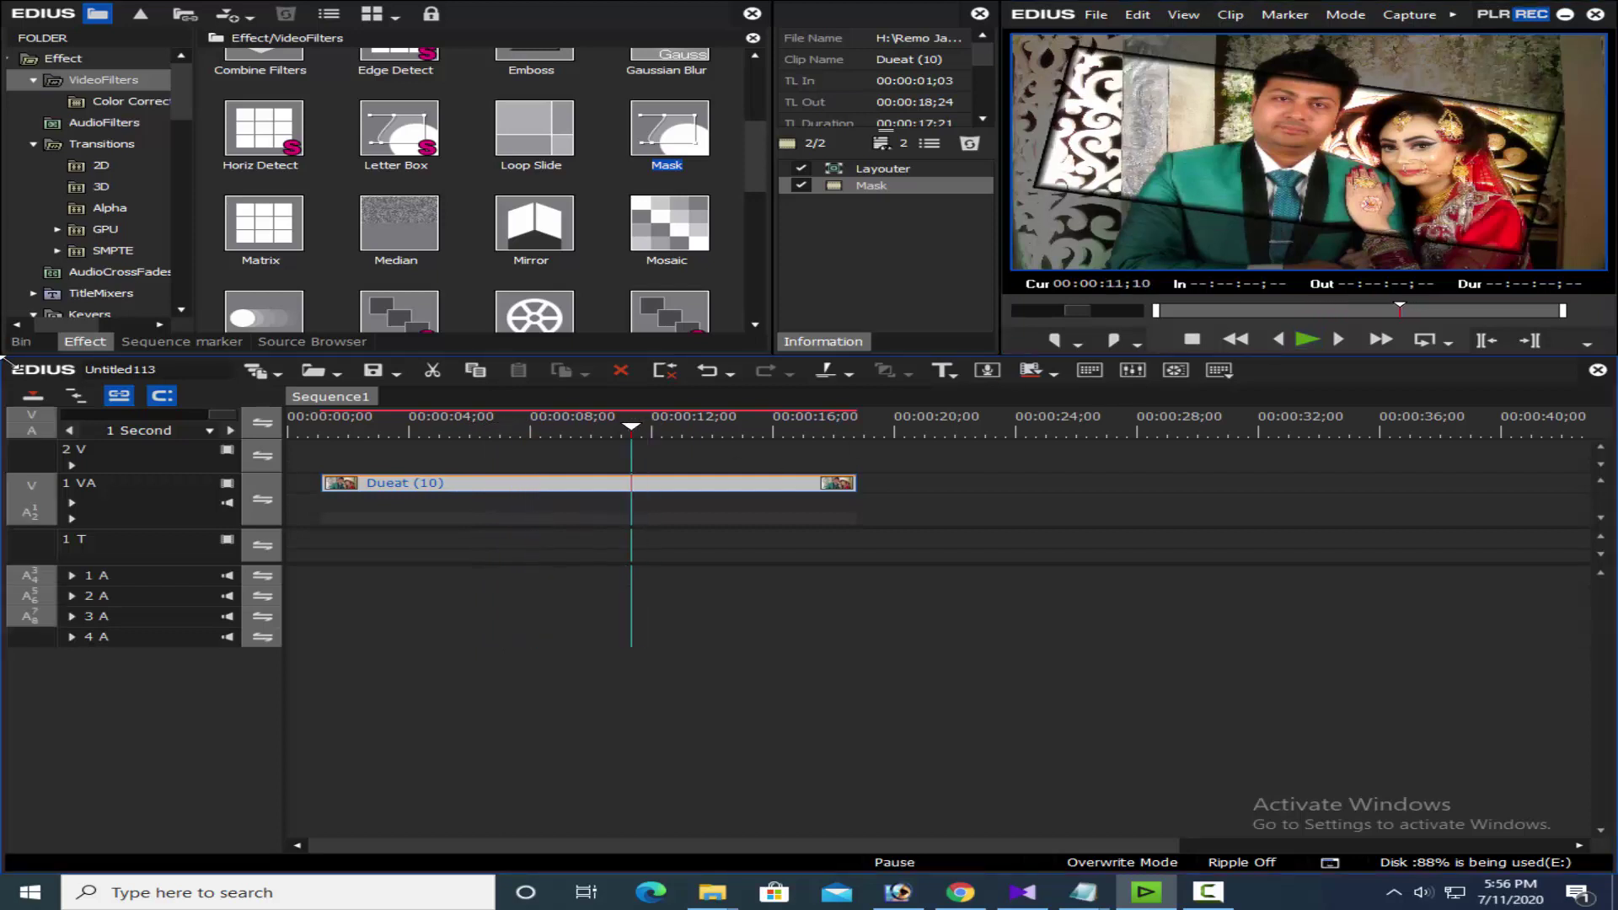
- Import the golden video clip 0CADFB19-2BDE-43C7-8A57-1C76564F565A from the Filtear subfolder of the Background folder into the bin
{"action": "left_click", "coordinate": [32, 345]}
{"action": "double_click", "coordinate": [487, 199]}
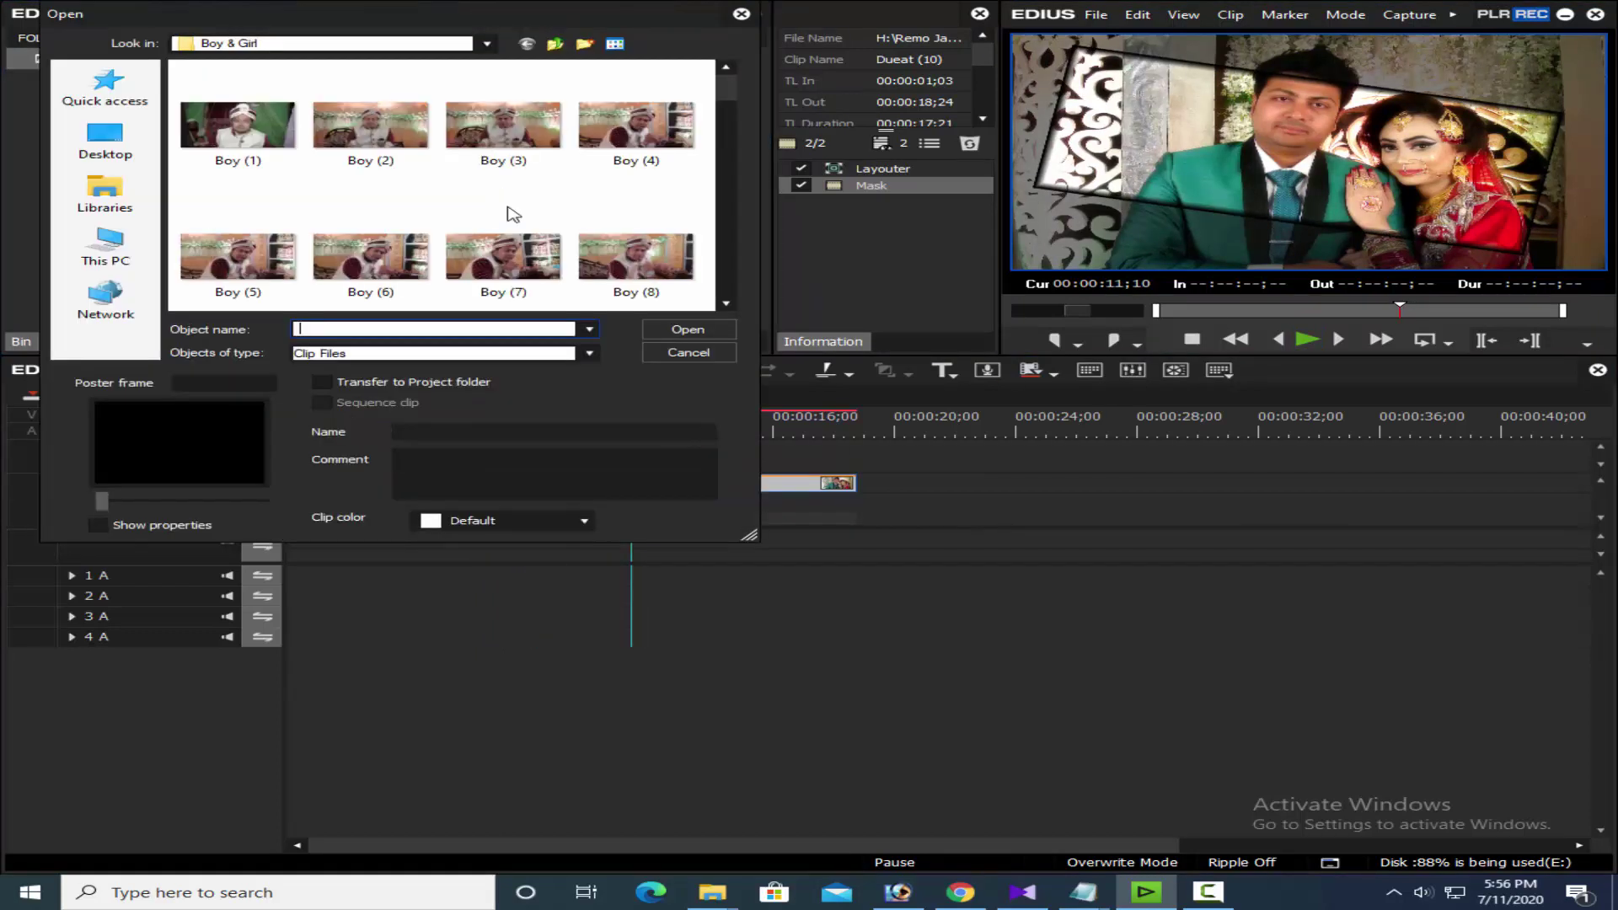
{"action": "left_click", "coordinate": [555, 44]}
{"action": "left_click", "coordinate": [555, 44]}
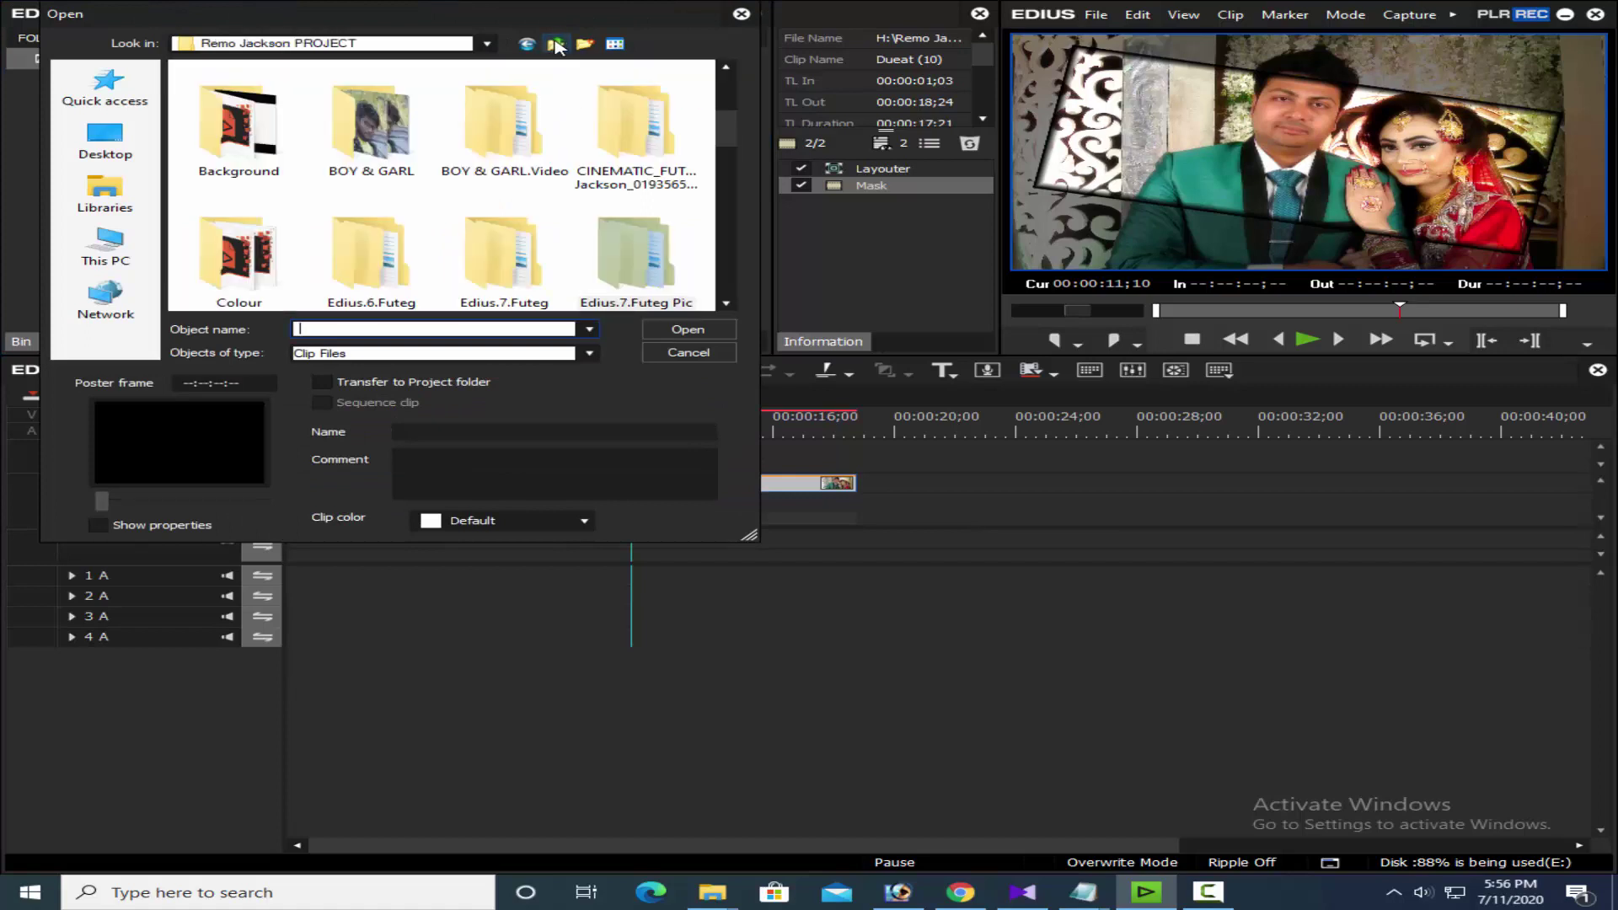
{"action": "left_click", "coordinate": [246, 136]}
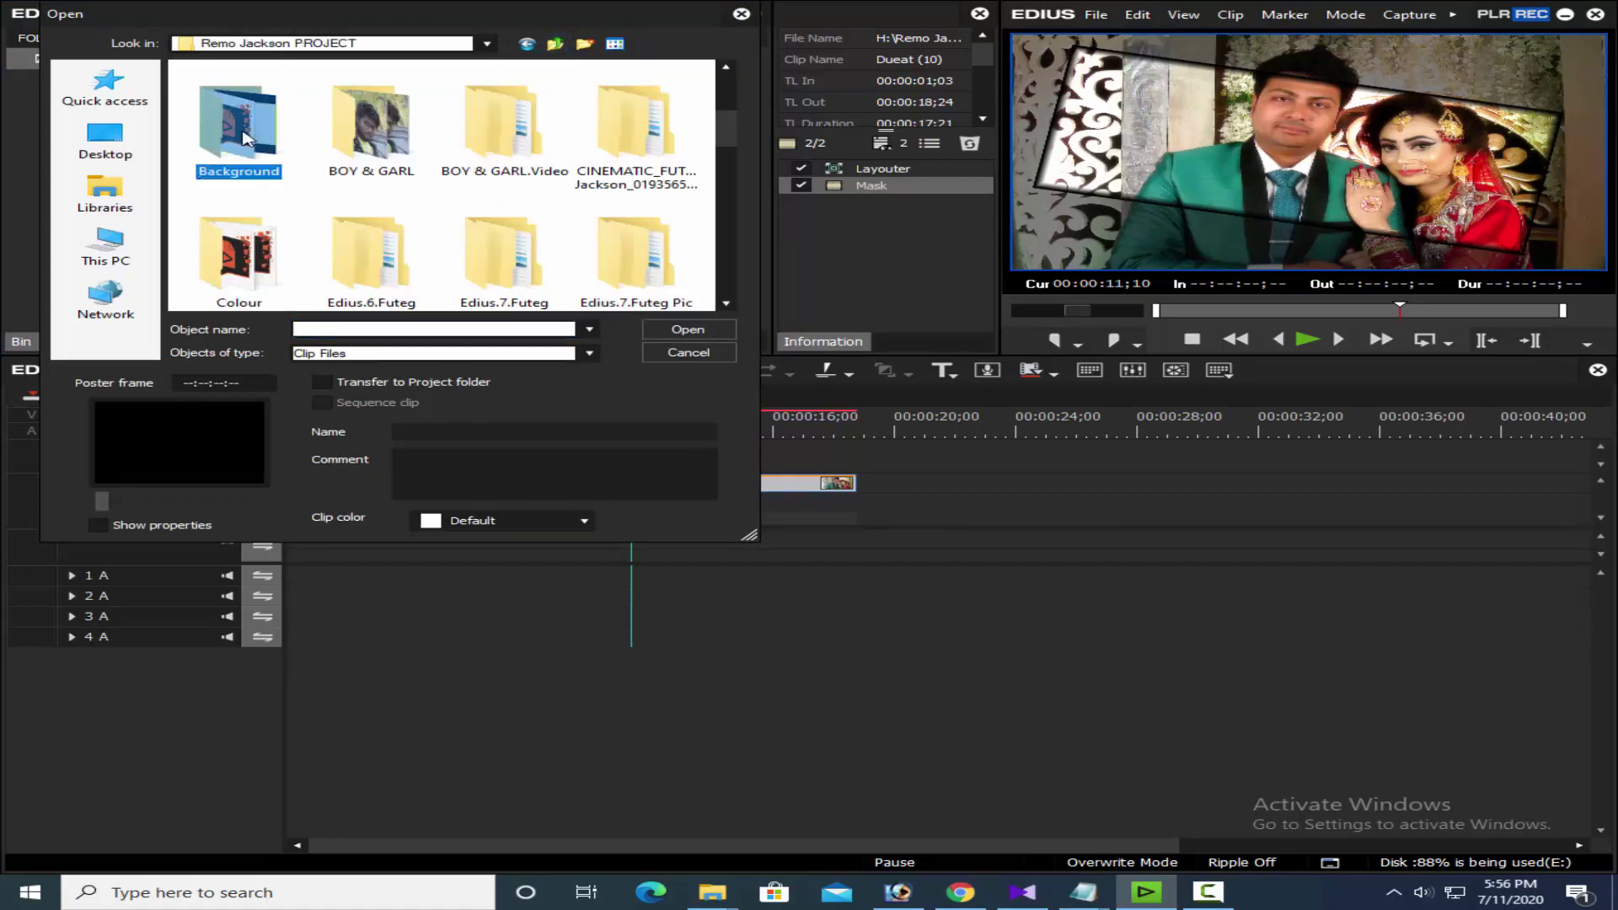
{"action": "double_click", "coordinate": [215, 137]}
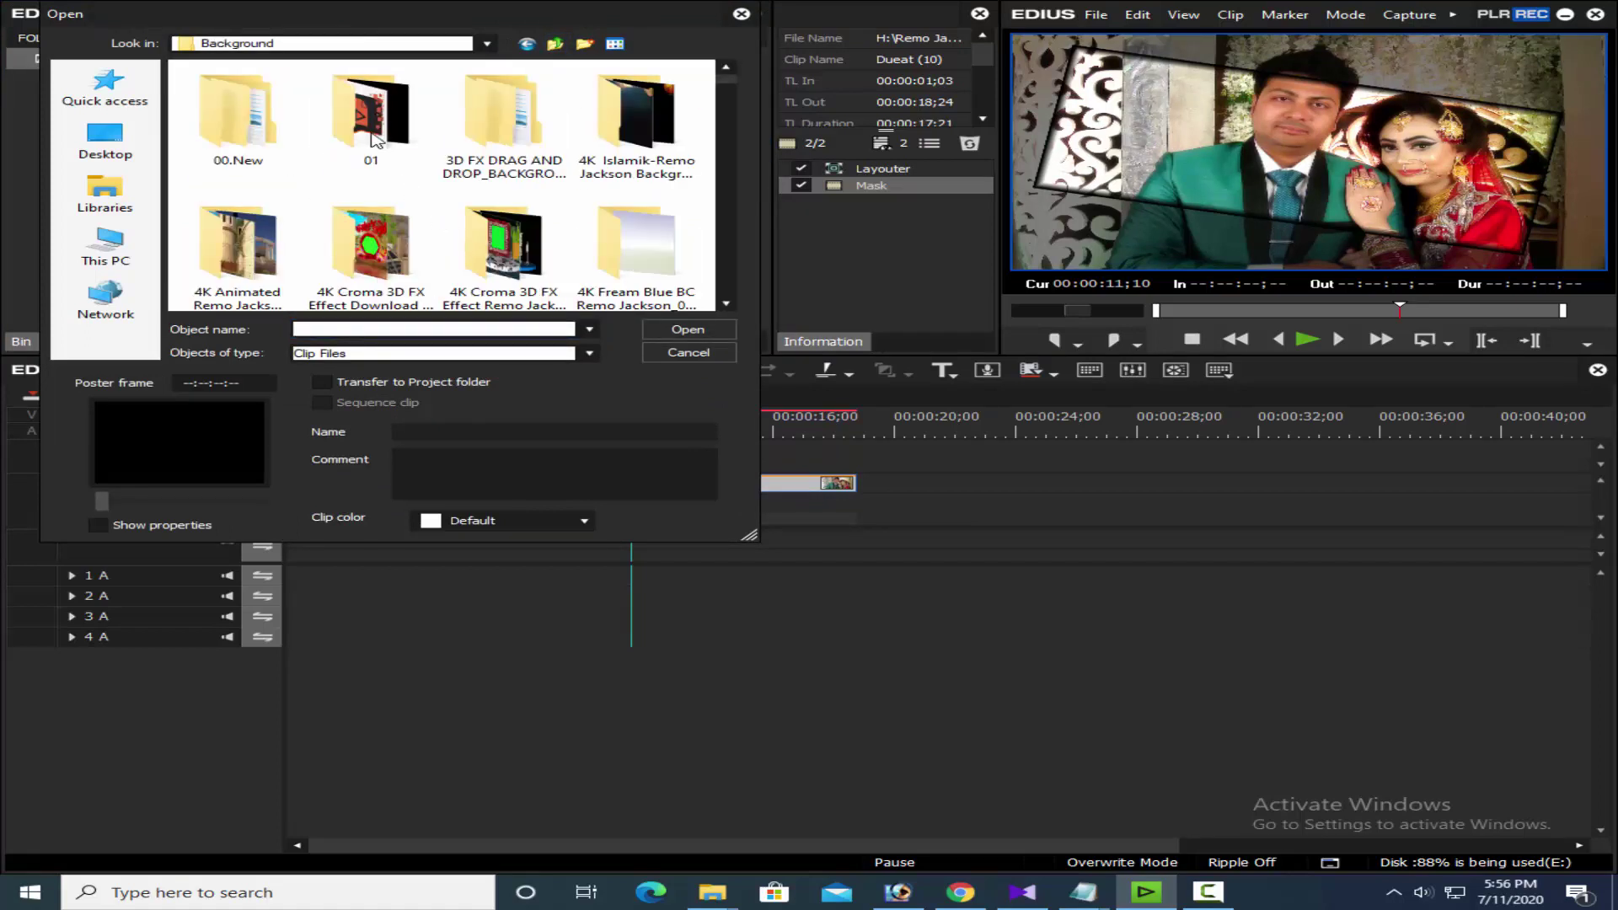
{"action": "left_click", "coordinate": [372, 134]}
{"action": "key", "text": "f"}
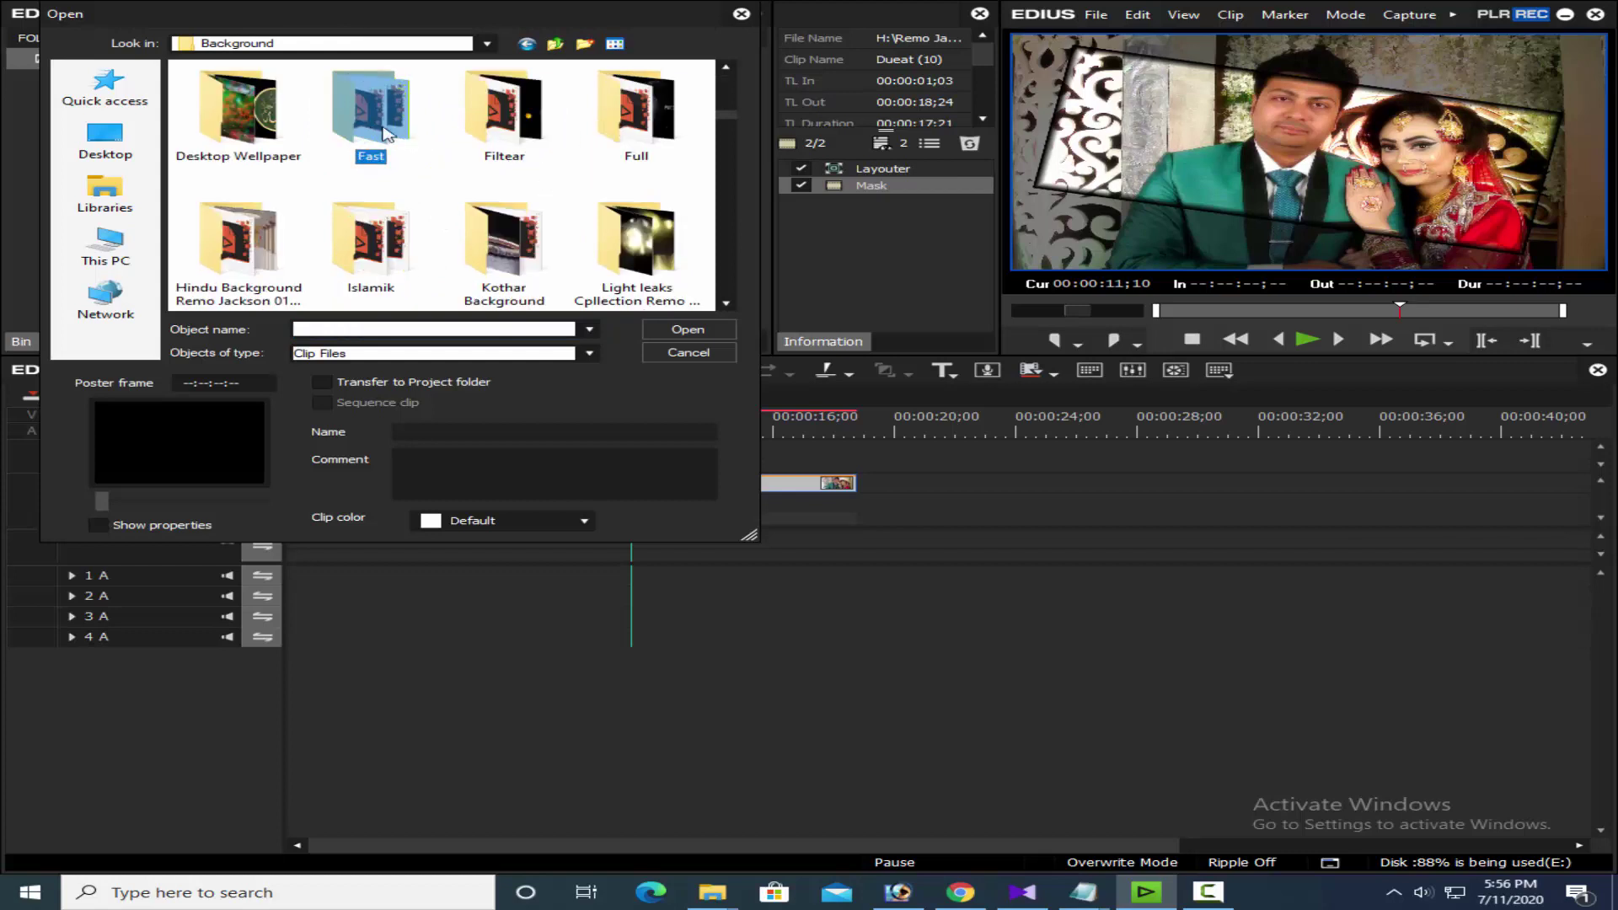
{"action": "double_click", "coordinate": [473, 123]}
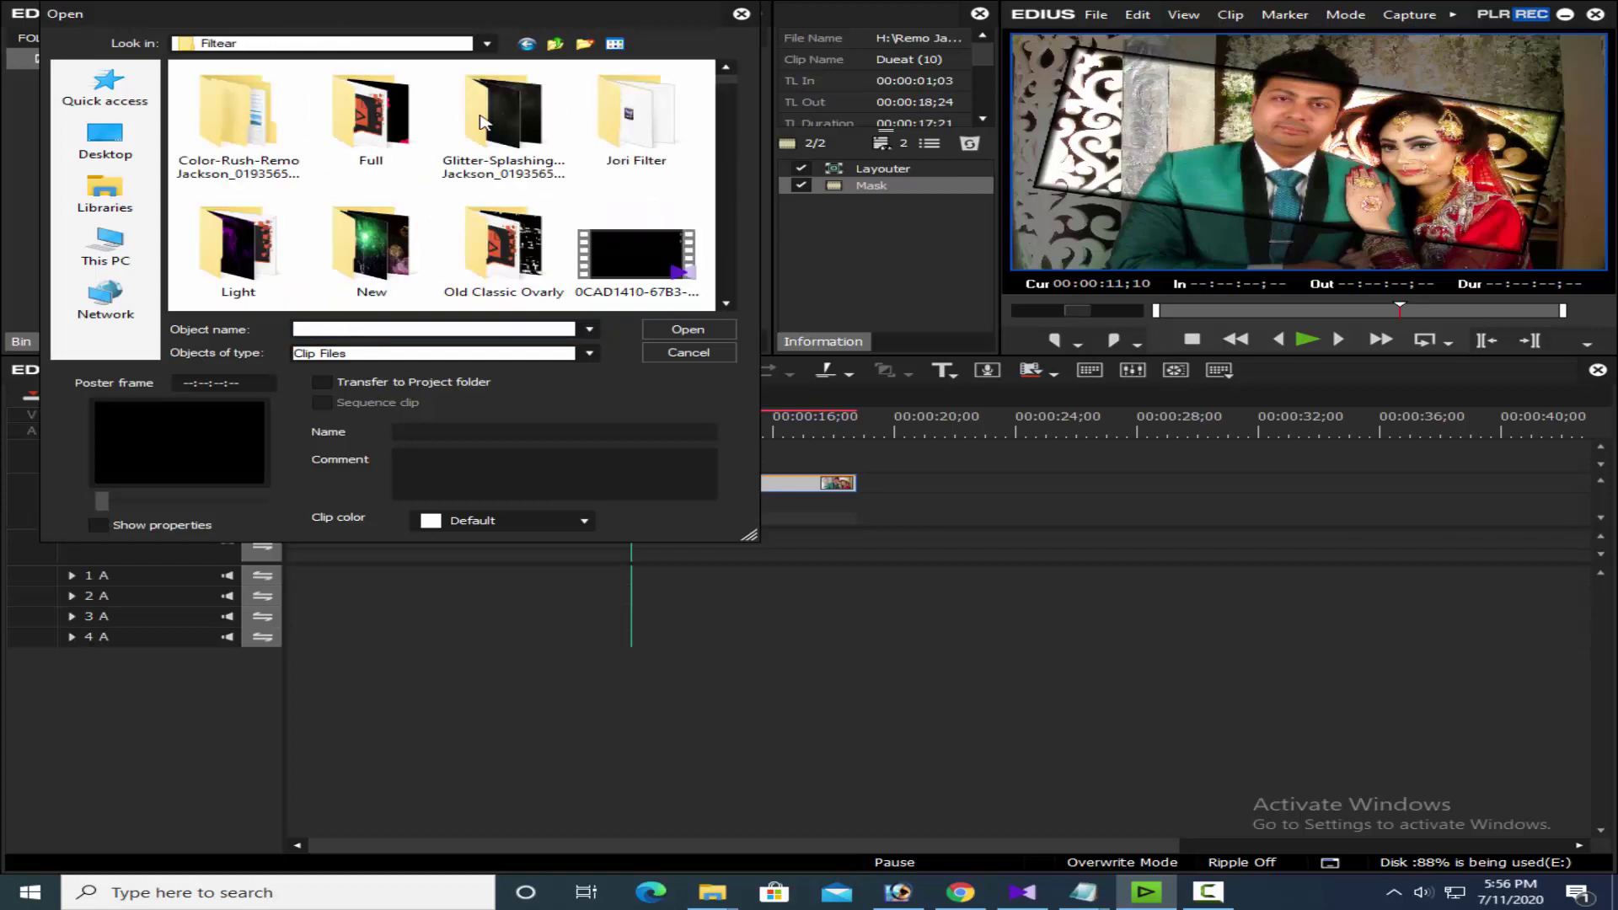
{"action": "scroll", "coordinate": [521, 229], "scroll_direction": "down", "scroll_amount": 2}
{"action": "left_click", "coordinate": [263, 113]}
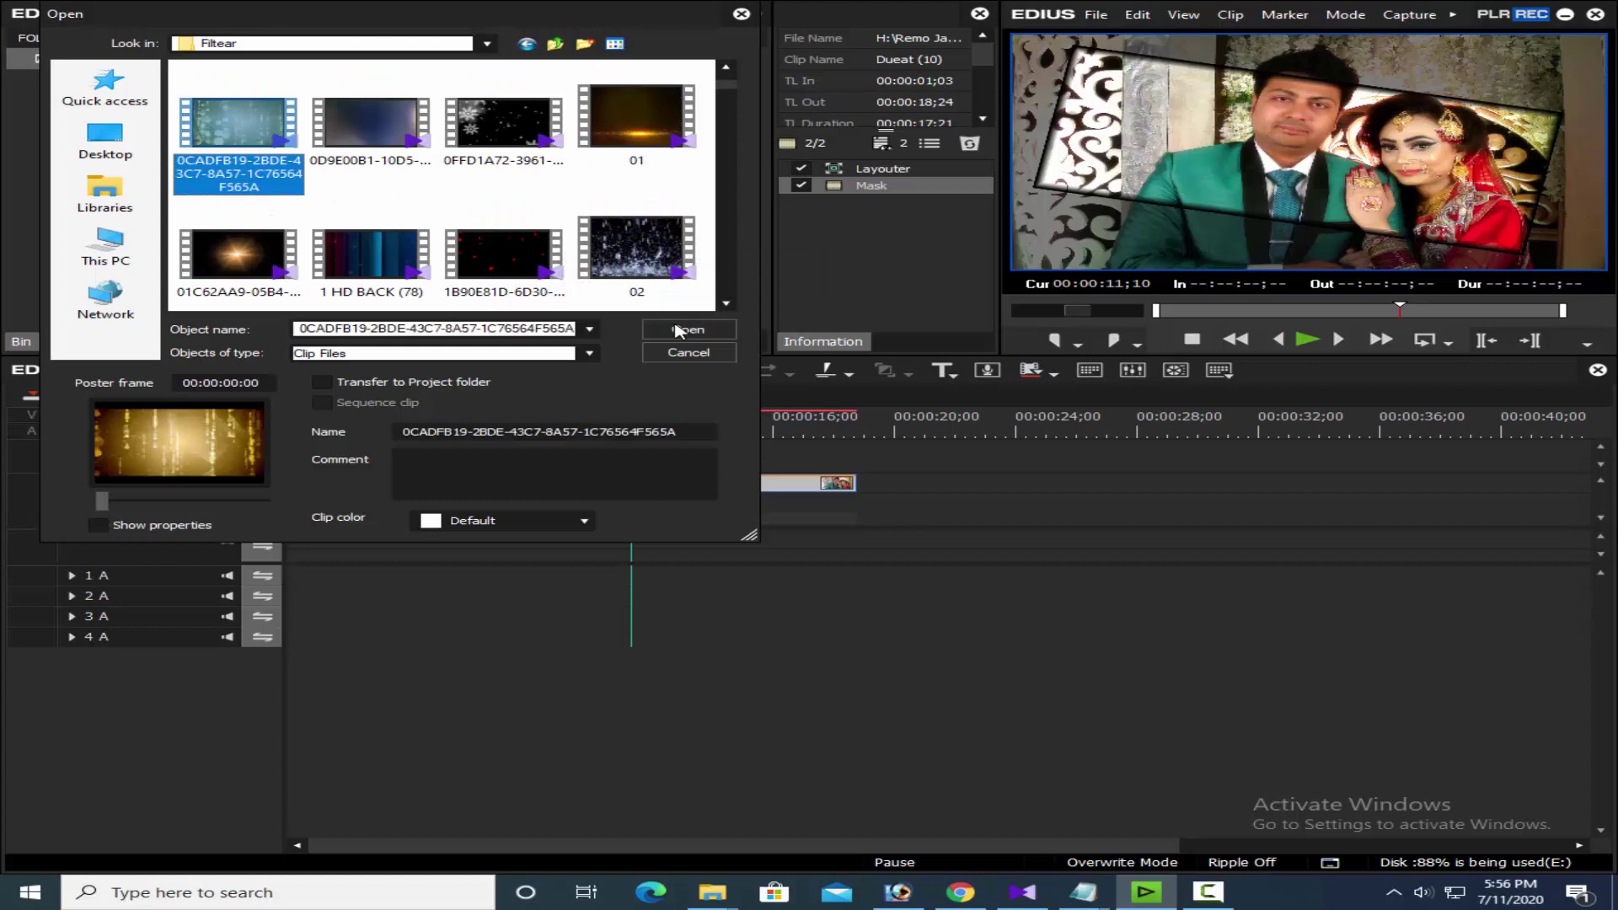
{"action": "left_click", "coordinate": [681, 329]}
- Move Dueat (10) to track 2 V with the golden clip beneath it on 1 VA, ends aligned, and view the composite full screen
{"action": "left_click_drag", "start_coordinate": [615, 123], "coordinate": [1013, 544]}
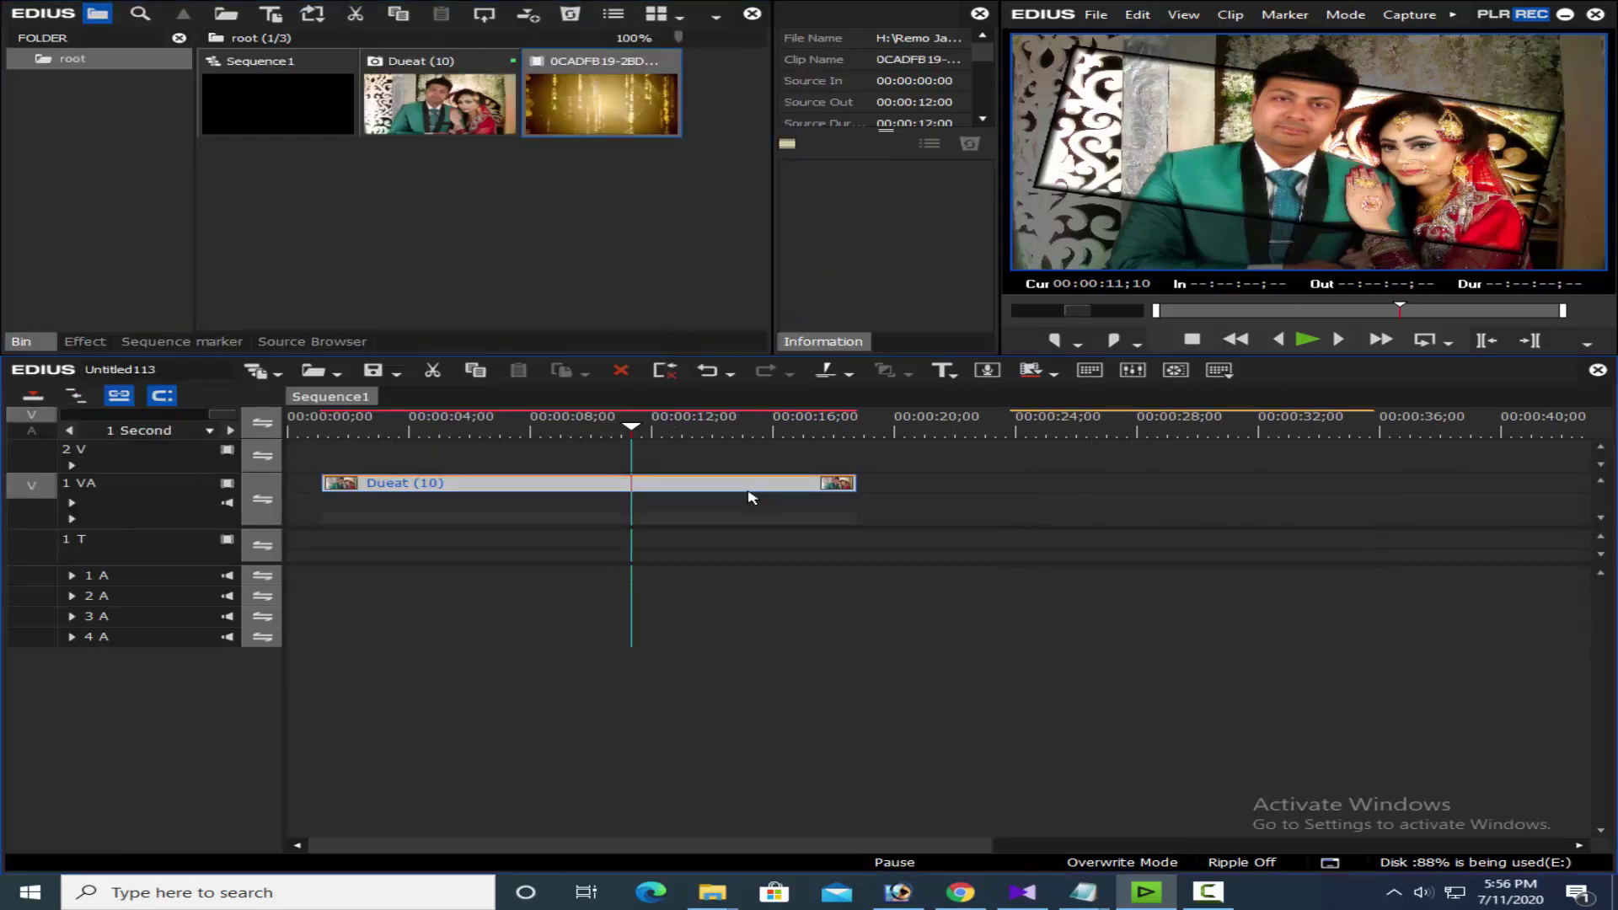
{"action": "left_click_drag", "start_coordinate": [747, 488], "coordinate": [762, 460]}
{"action": "left_click_drag", "start_coordinate": [1196, 540], "coordinate": [686, 489]}
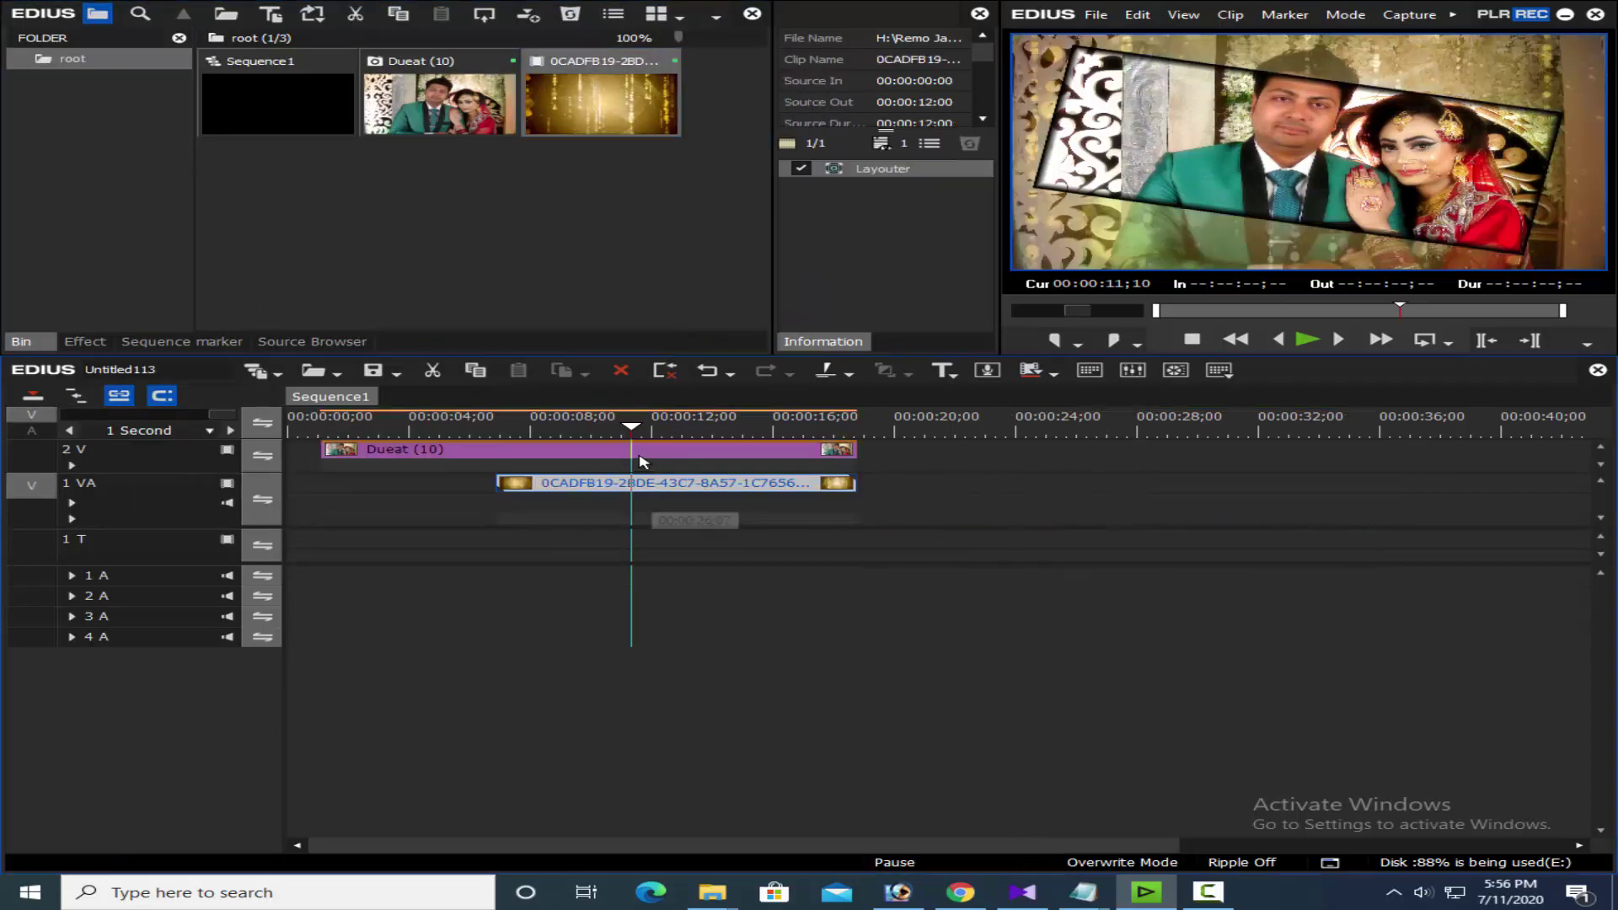
{"action": "double_click", "coordinate": [1370, 164]}
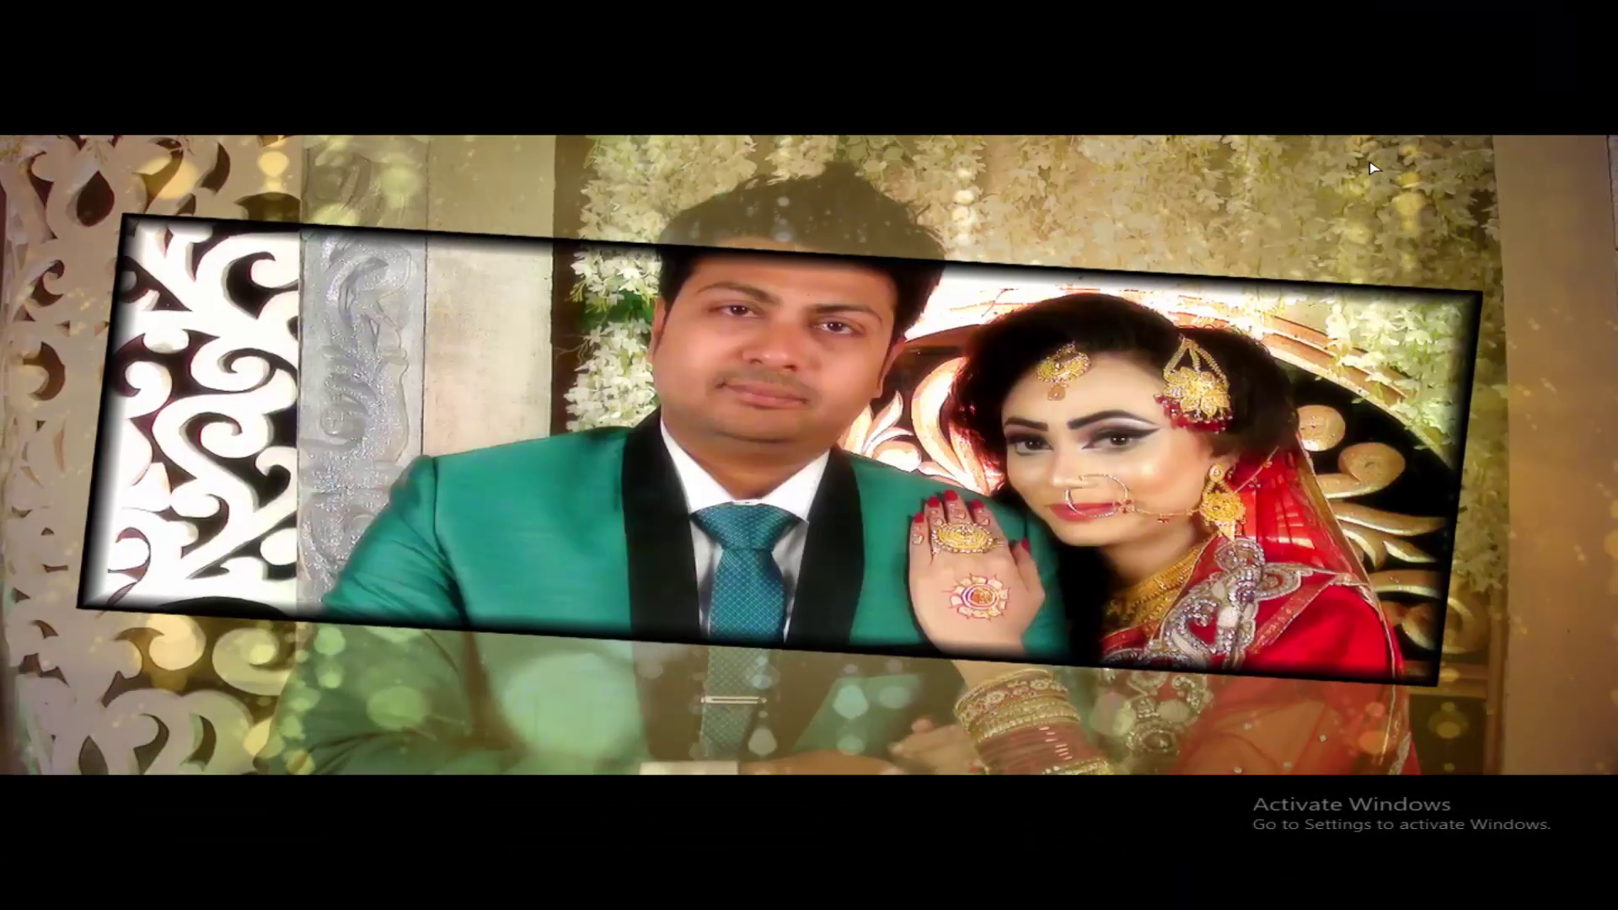
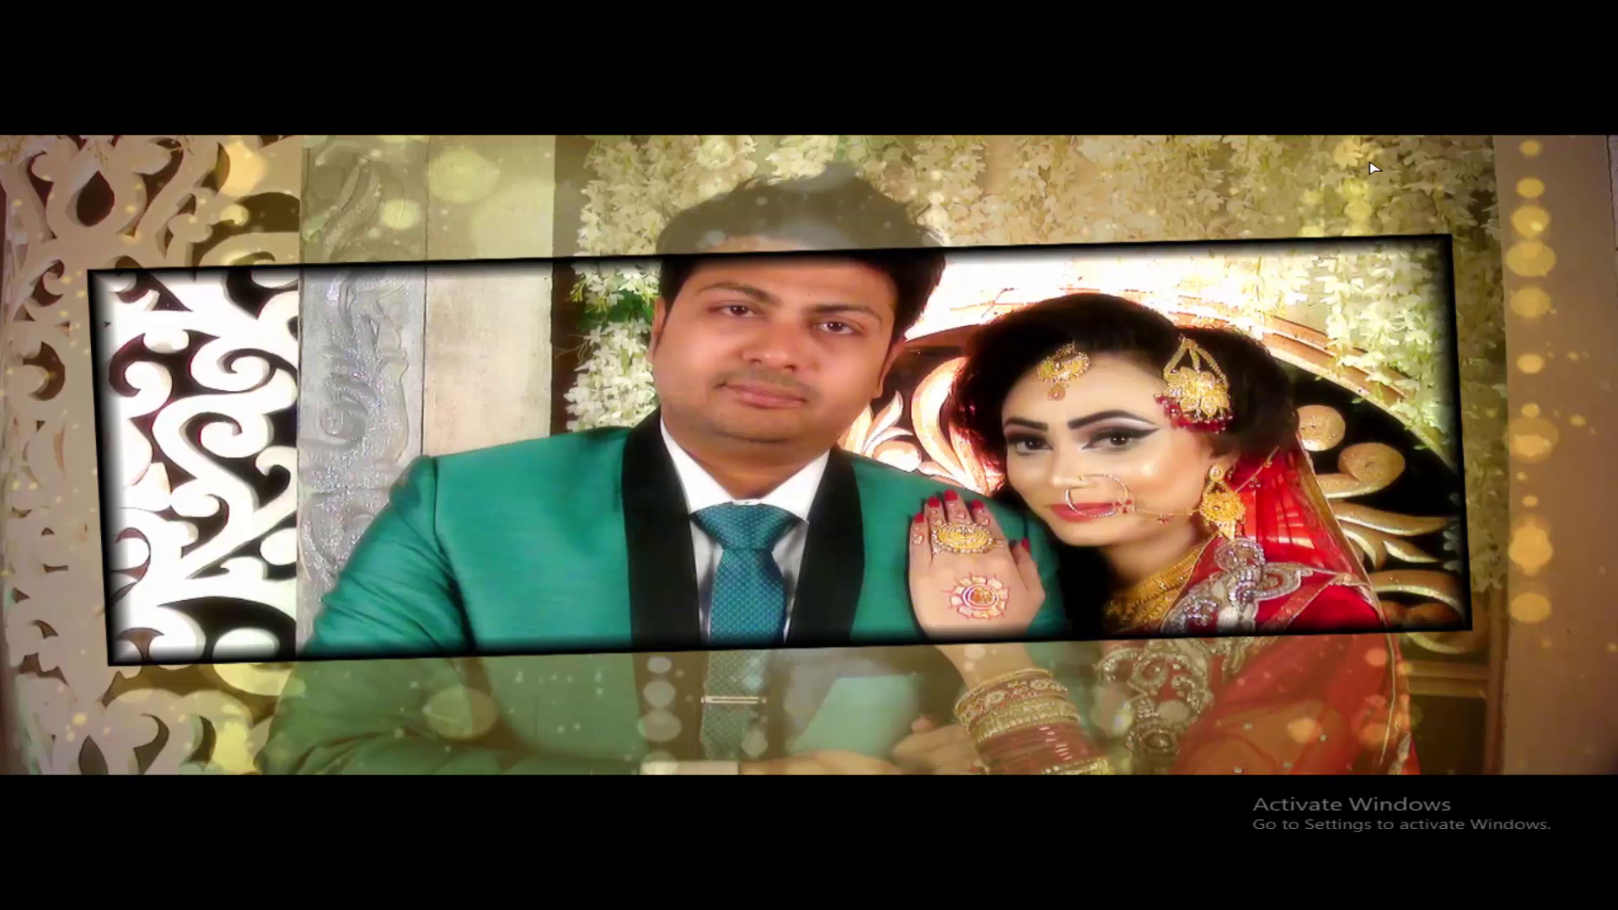
- Exit the full-screen preview and delete the golden clip from track 1 VA
{"action": "double_click", "coordinate": [1130, 401]}
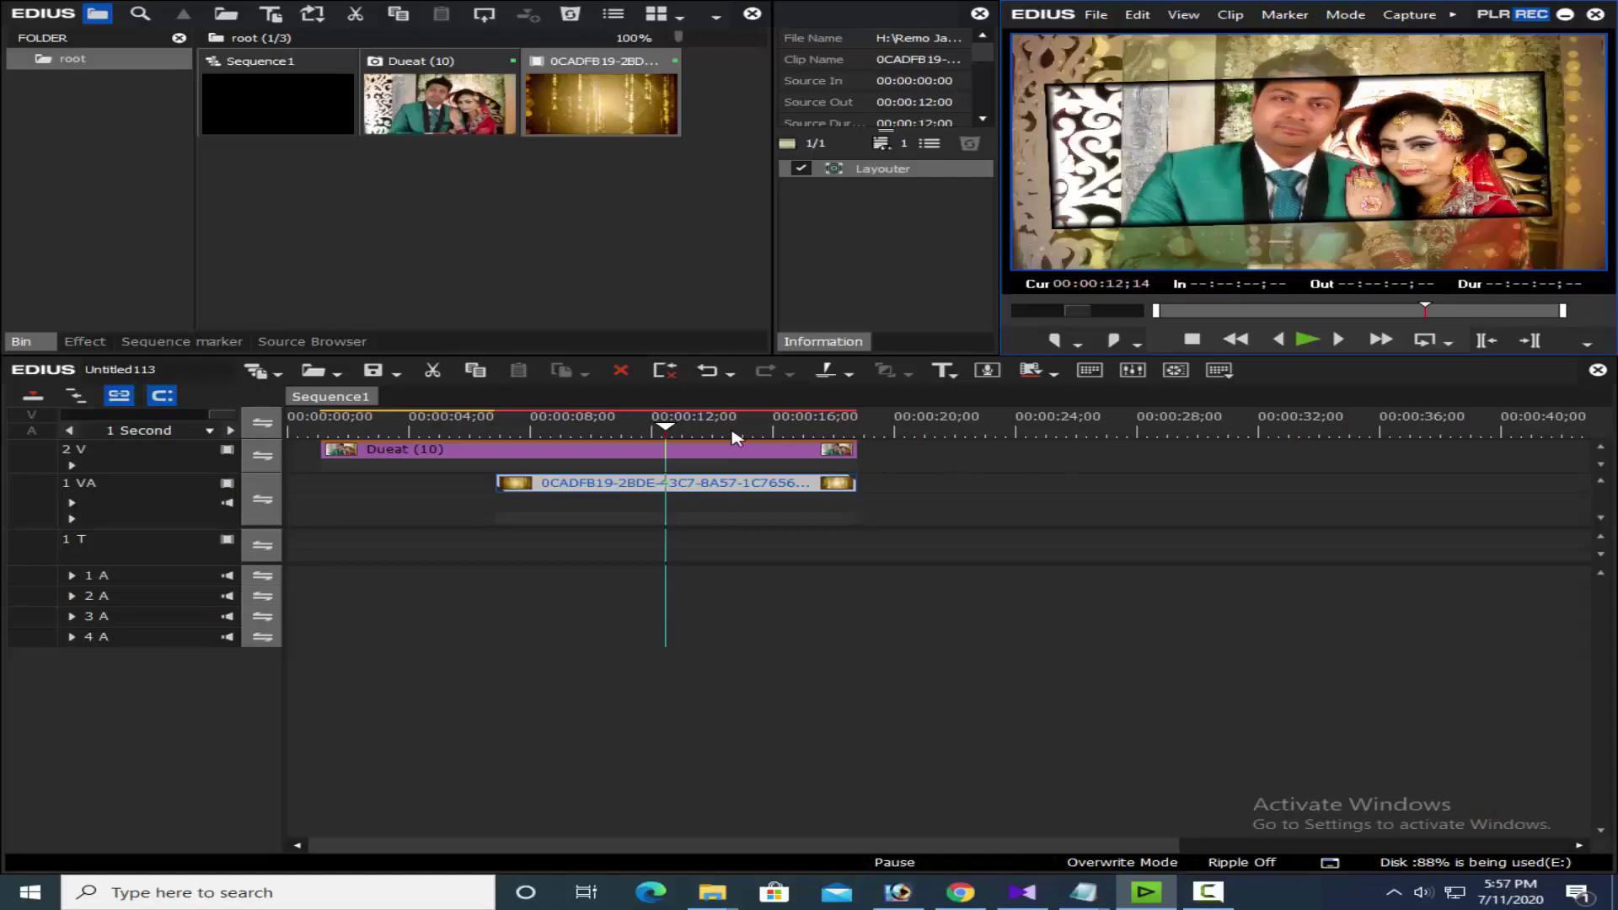
{"action": "mouse_move", "coordinate": [733, 436]}
{"action": "left_mouse_down"}
{"action": "mouse_move", "coordinate": [773, 431]}
{"action": "mouse_move", "coordinate": [722, 433]}
{"action": "left_mouse_up"}
{"action": "left_click", "coordinate": [761, 455]}
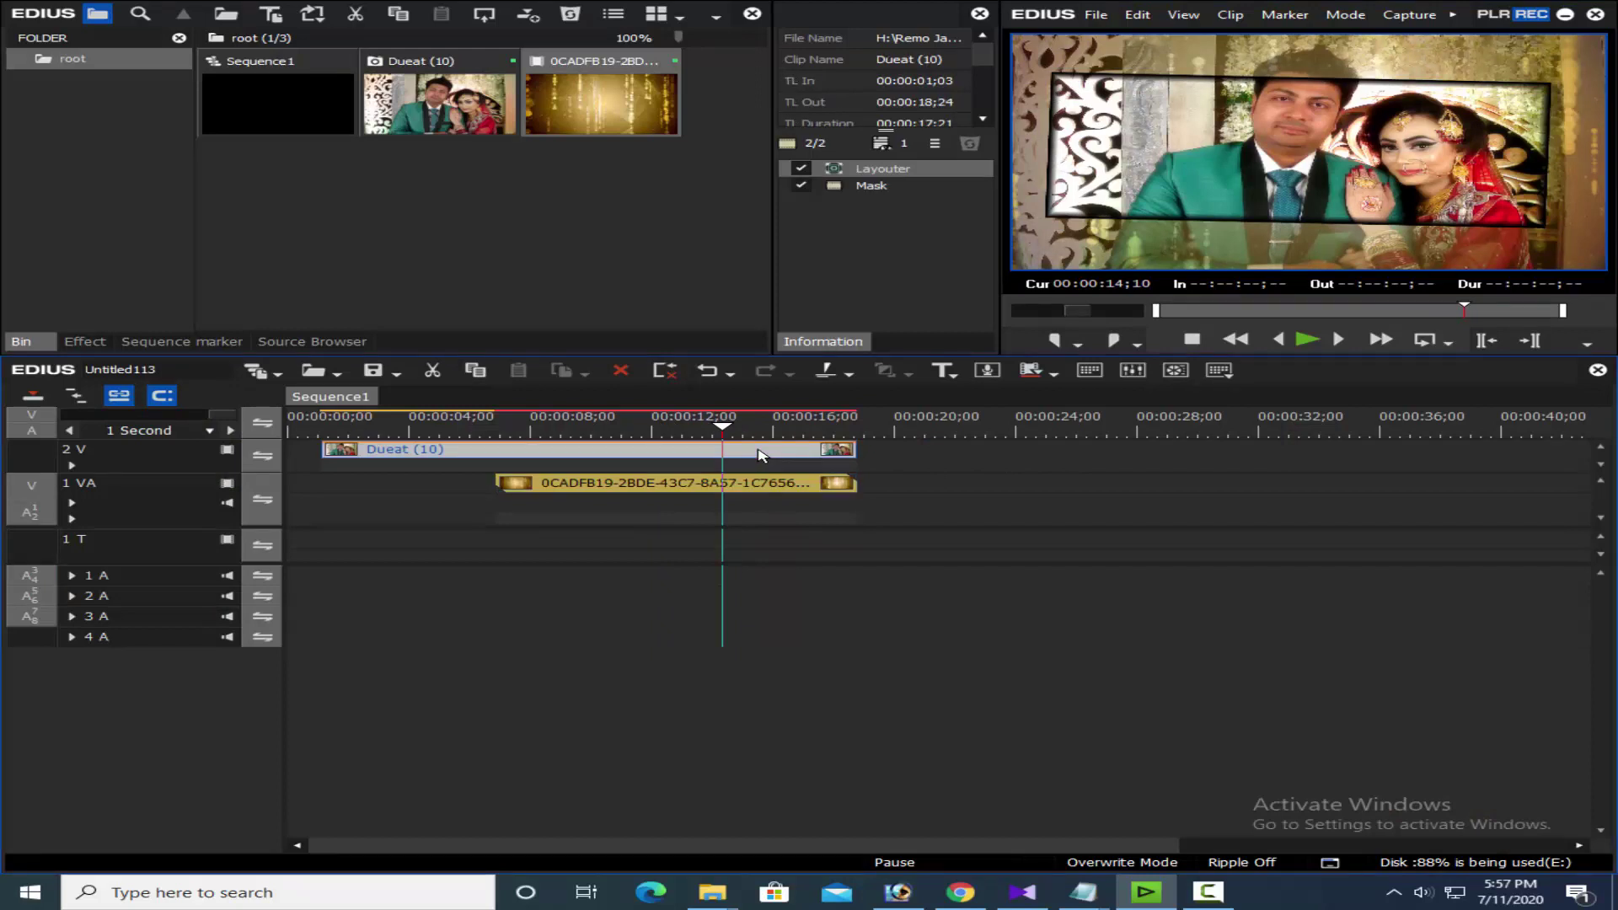
{"action": "left_click", "coordinate": [763, 488]}
{"action": "key", "text": "Delete"}
- Delete the existing Mask filter from the Dueat (10) clip on track 2 V
{"action": "left_click", "coordinate": [745, 459]}
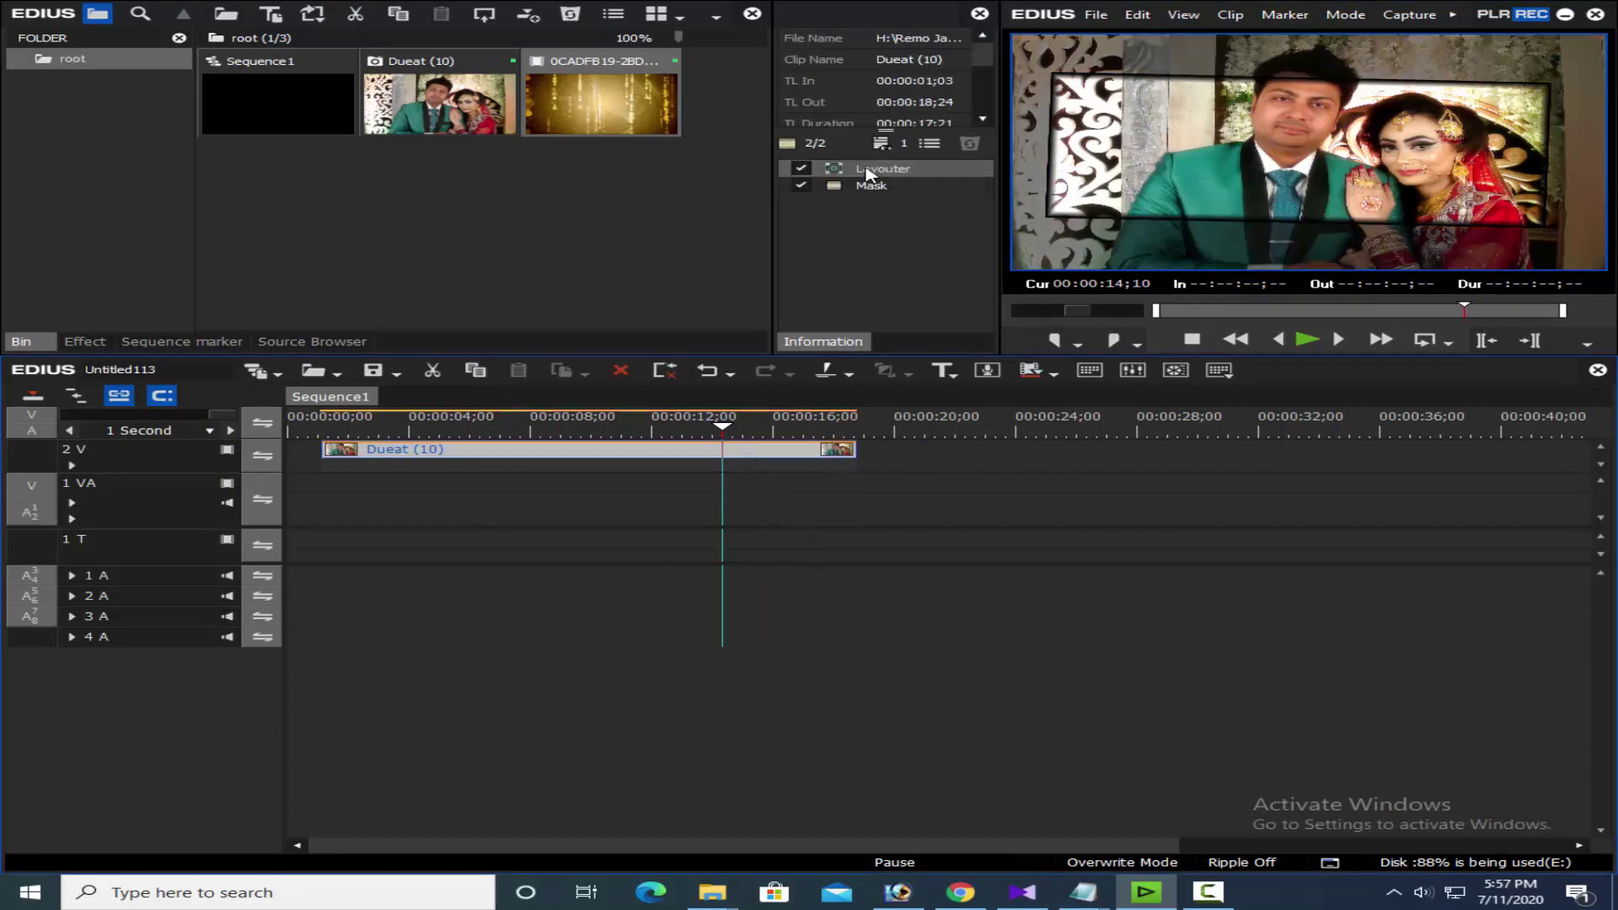
{"action": "right_click", "coordinate": [885, 187]}
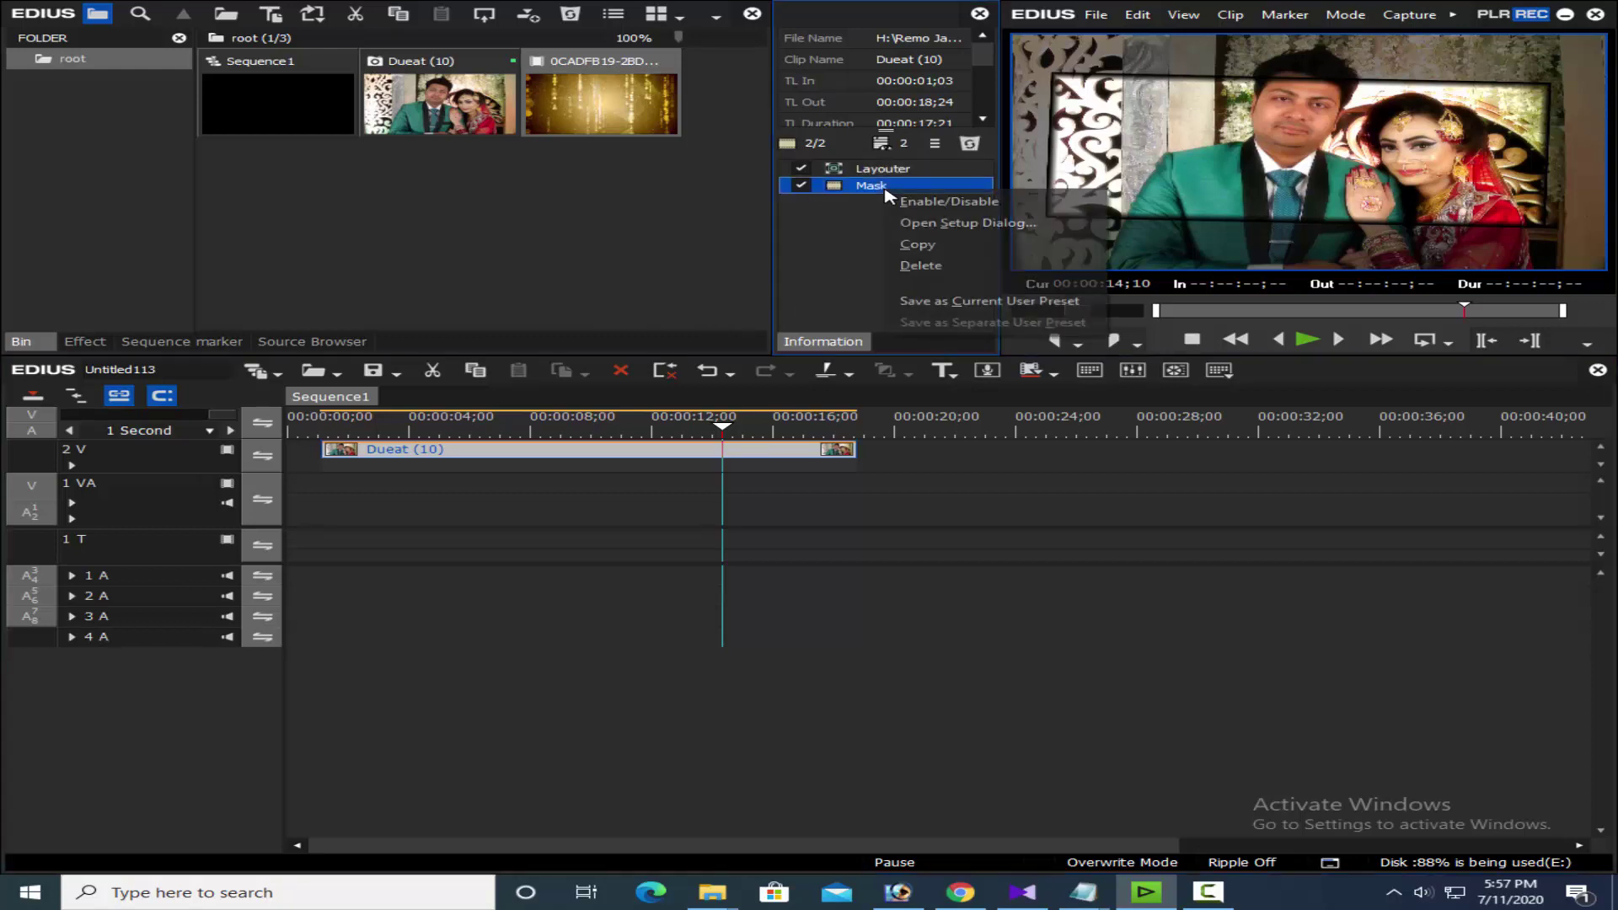
{"action": "left_click", "coordinate": [921, 266]}
- Apply a fresh Mask video filter to the Dueat (10) clip
{"action": "left_click", "coordinate": [85, 341]}
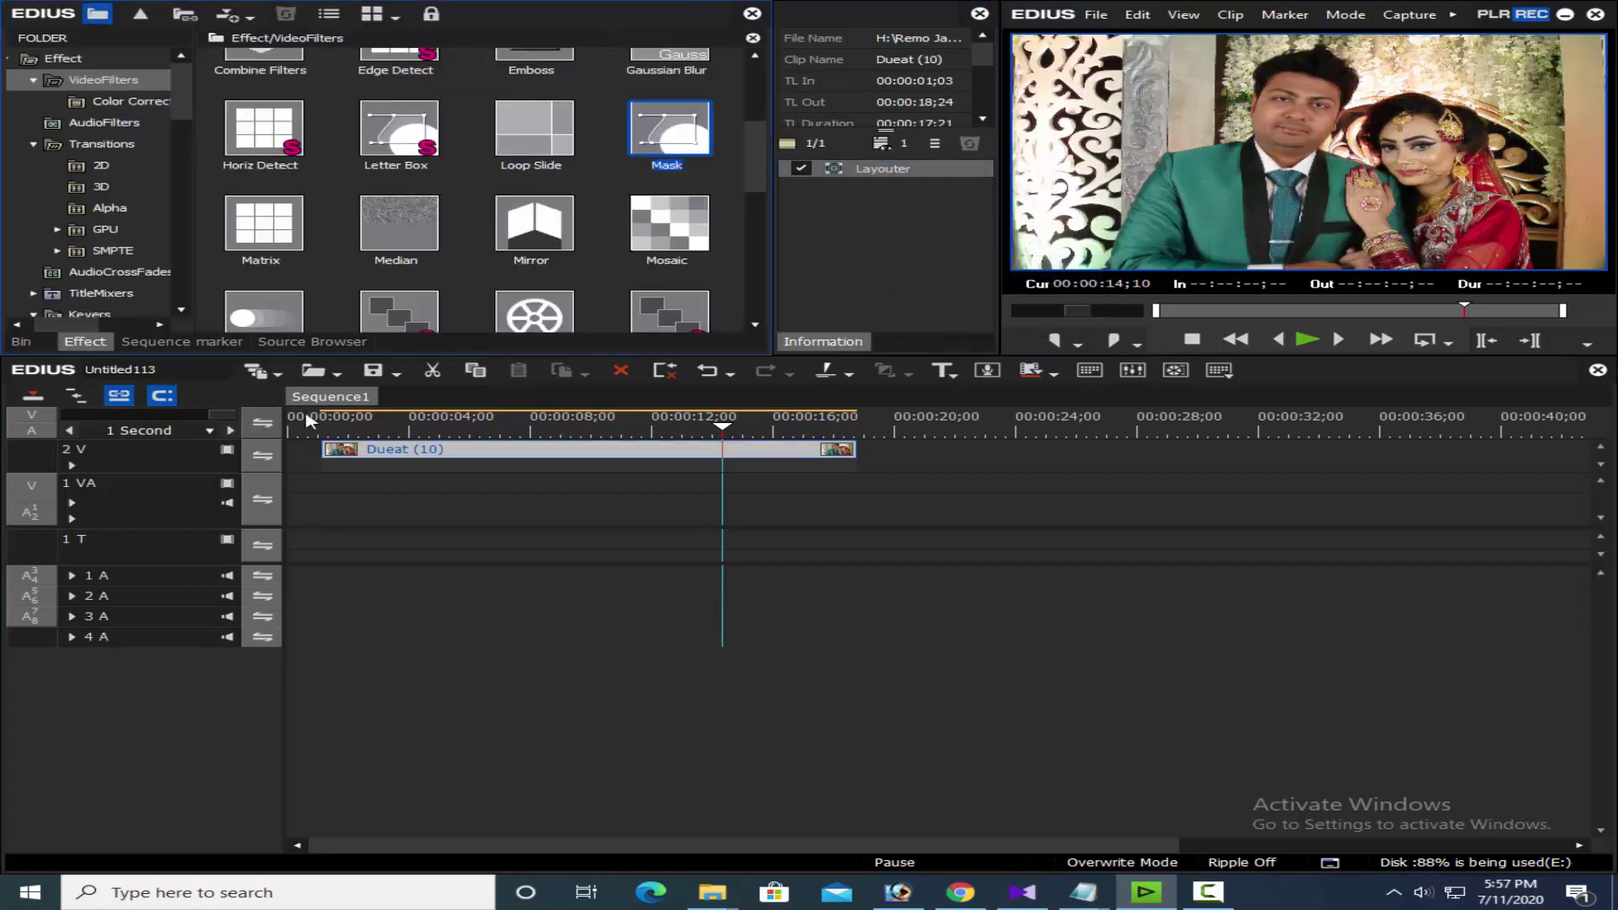
{"action": "left_click", "coordinate": [21, 342]}
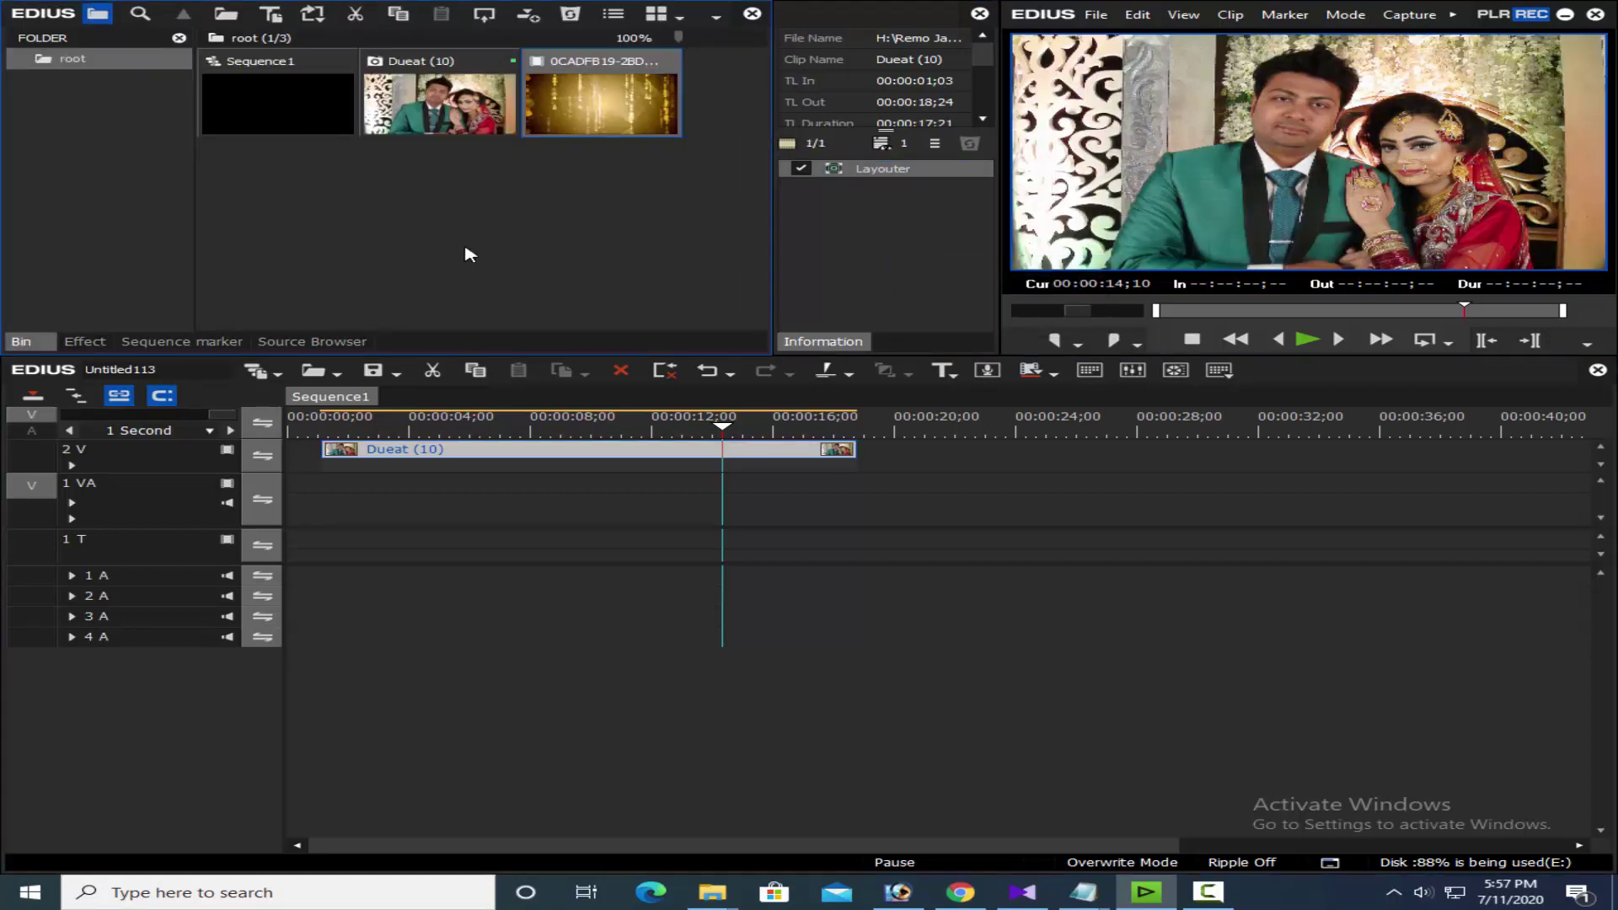
{"action": "left_click", "coordinate": [85, 341]}
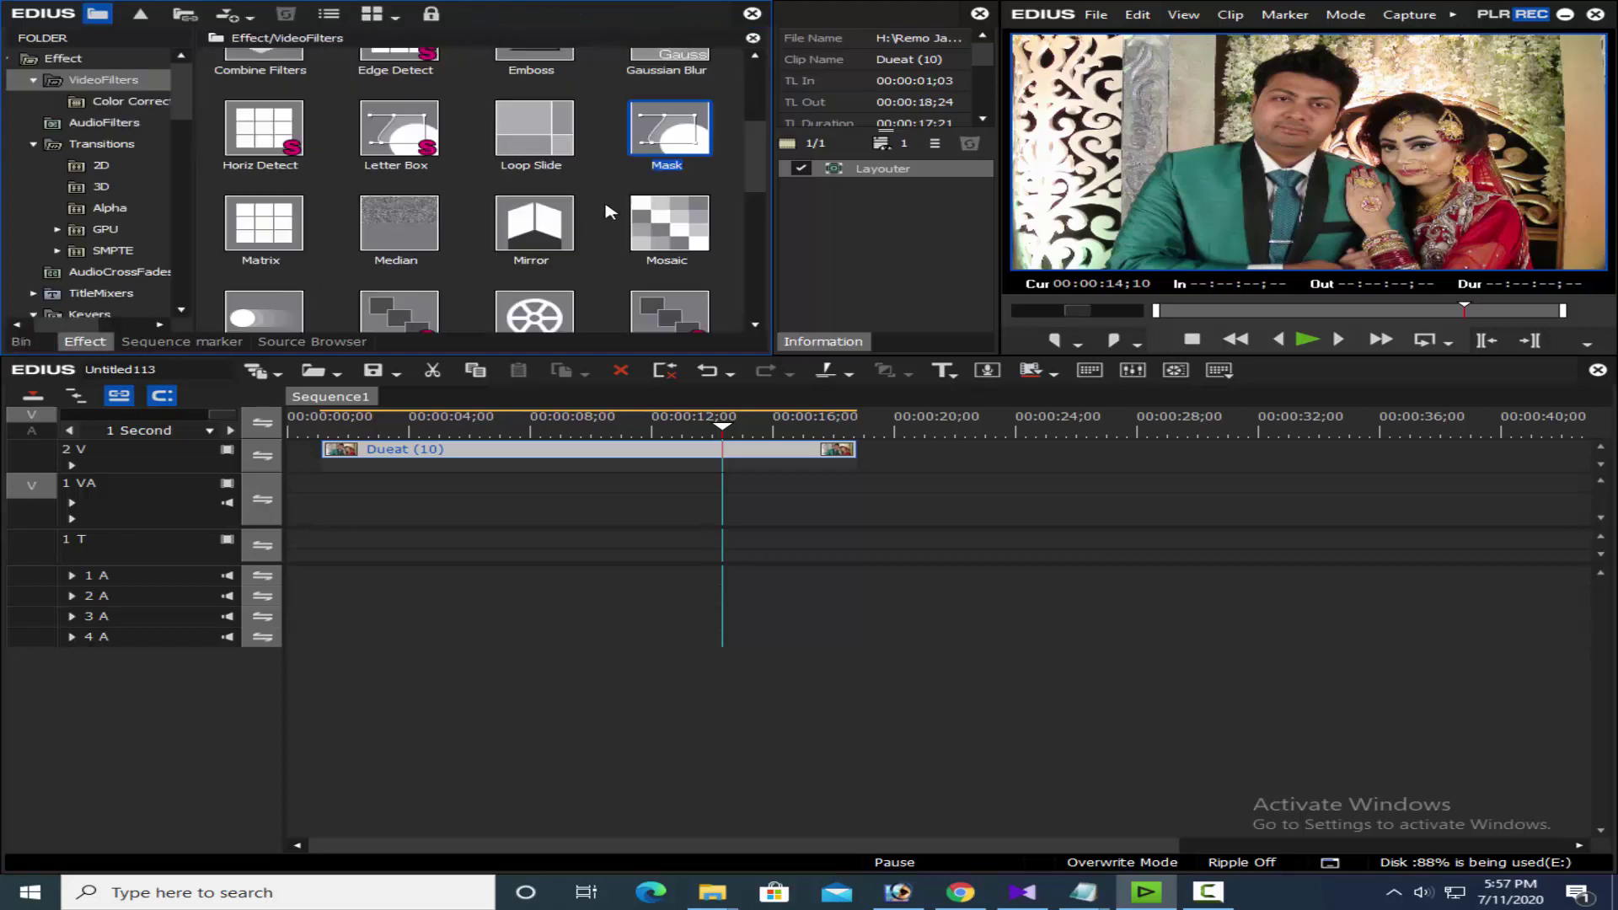
{"action": "left_click_drag", "start_coordinate": [692, 140], "coordinate": [752, 451]}
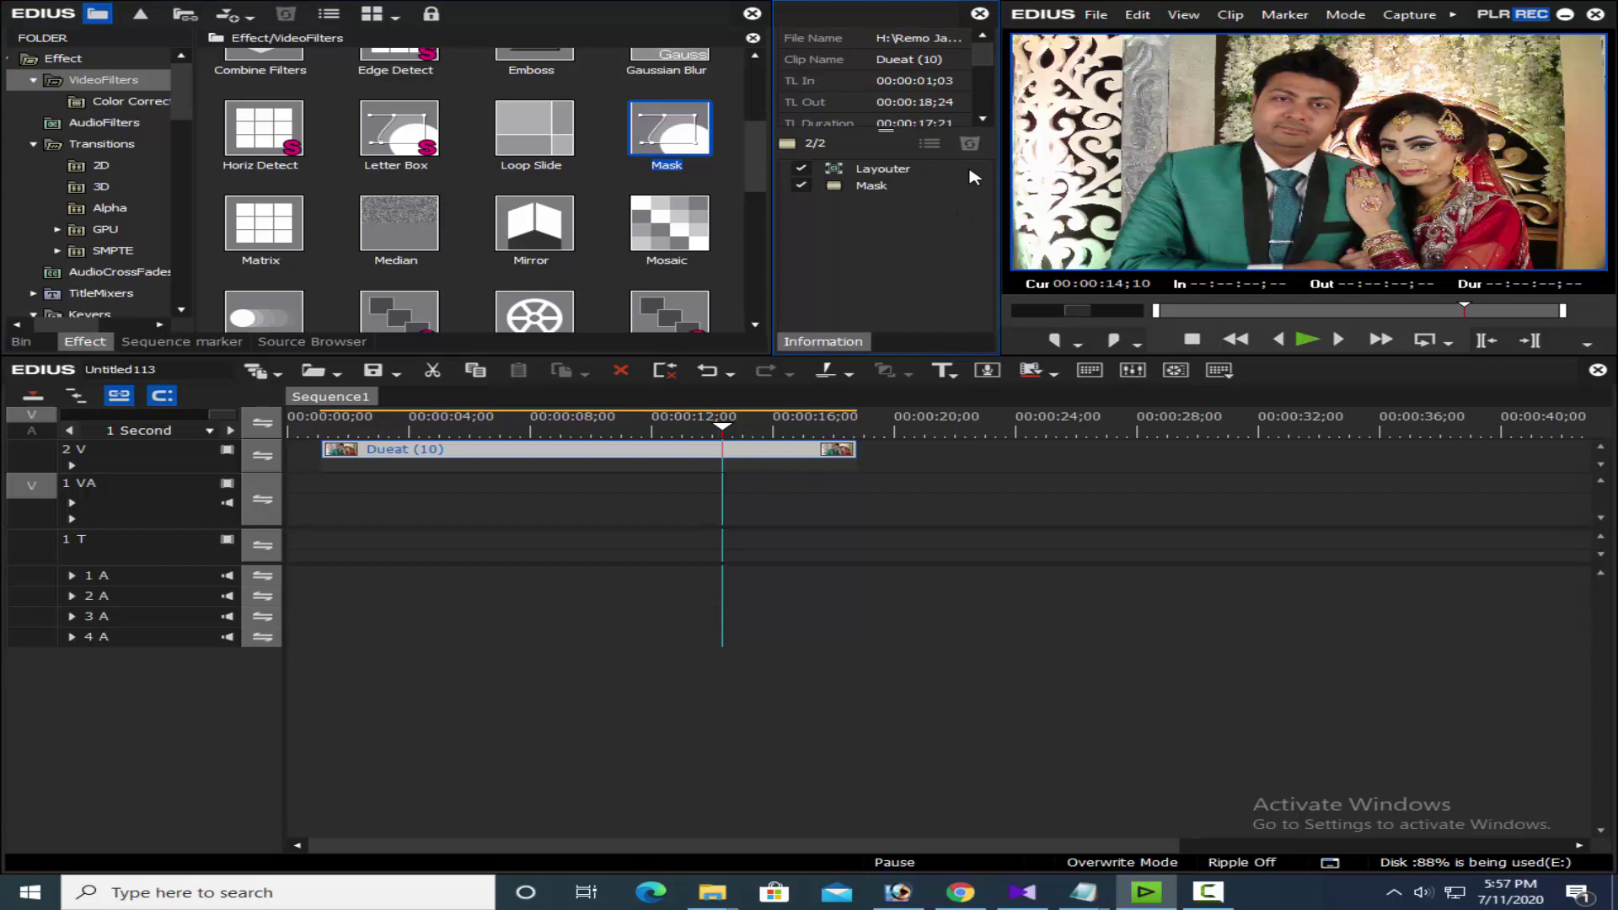
- Draw an elliptical mask in the new Mask filter and place it around the couple's faces at about X 143.6, Y -54.5 px
{"action": "double_click", "coordinate": [855, 185]}
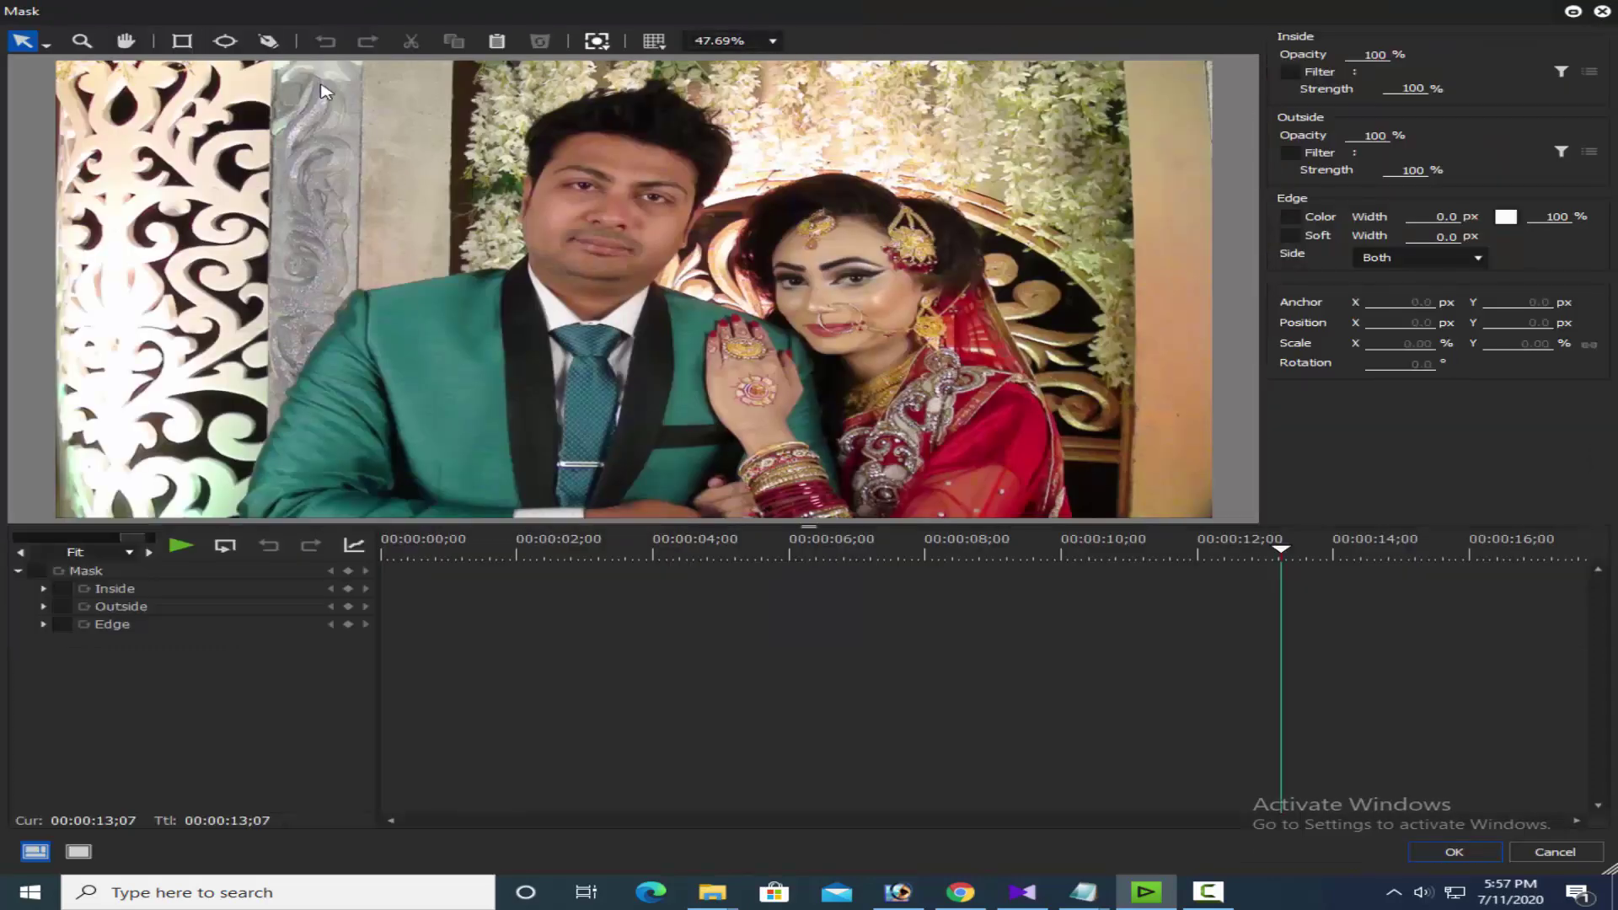
{"action": "left_click", "coordinate": [224, 42]}
{"action": "left_click_drag", "start_coordinate": [364, 108], "coordinate": [923, 485]}
{"action": "mouse_move", "coordinate": [836, 365]}
{"action": "left_mouse_down"}
{"action": "mouse_move", "coordinate": [860, 355]}
{"action": "mouse_move", "coordinate": [847, 349]}
{"action": "left_mouse_up"}
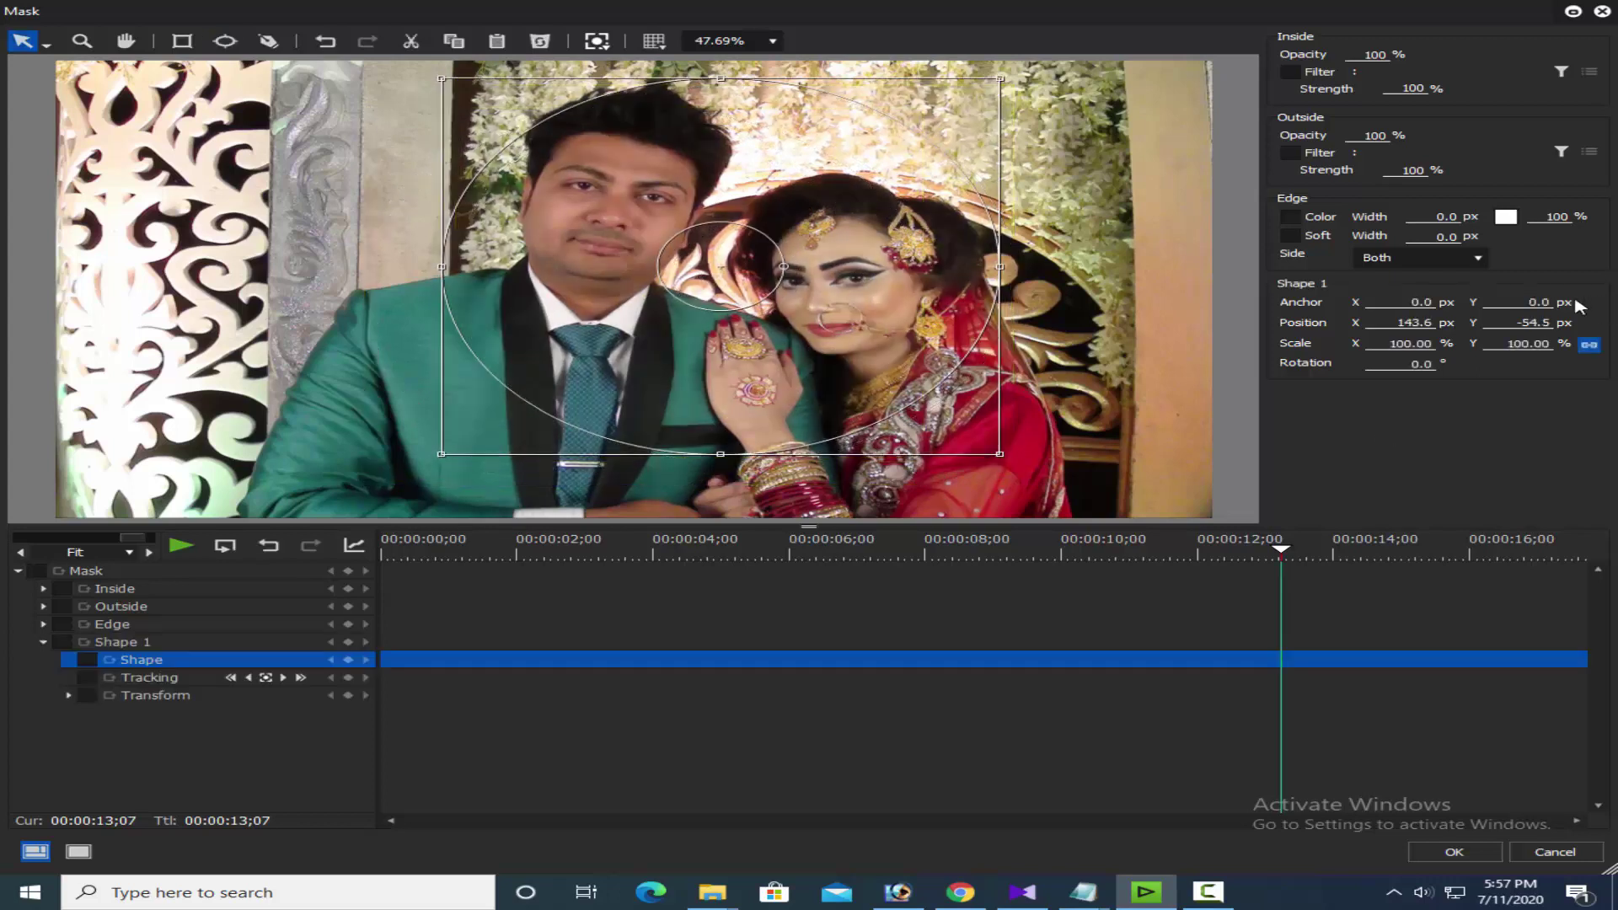
- Set the outside opacity to 0% and enable a 5 px edge color and 30 px softness on the Inside side
{"action": "left_click", "coordinate": [1376, 136]}
{"action": "left_click", "coordinate": [1317, 221]}
{"action": "left_click", "coordinate": [1433, 221]}
{"action": "left_click", "coordinate": [1317, 238]}
{"action": "left_click", "coordinate": [1443, 237]}
{"action": "left_click", "coordinate": [1404, 255]}
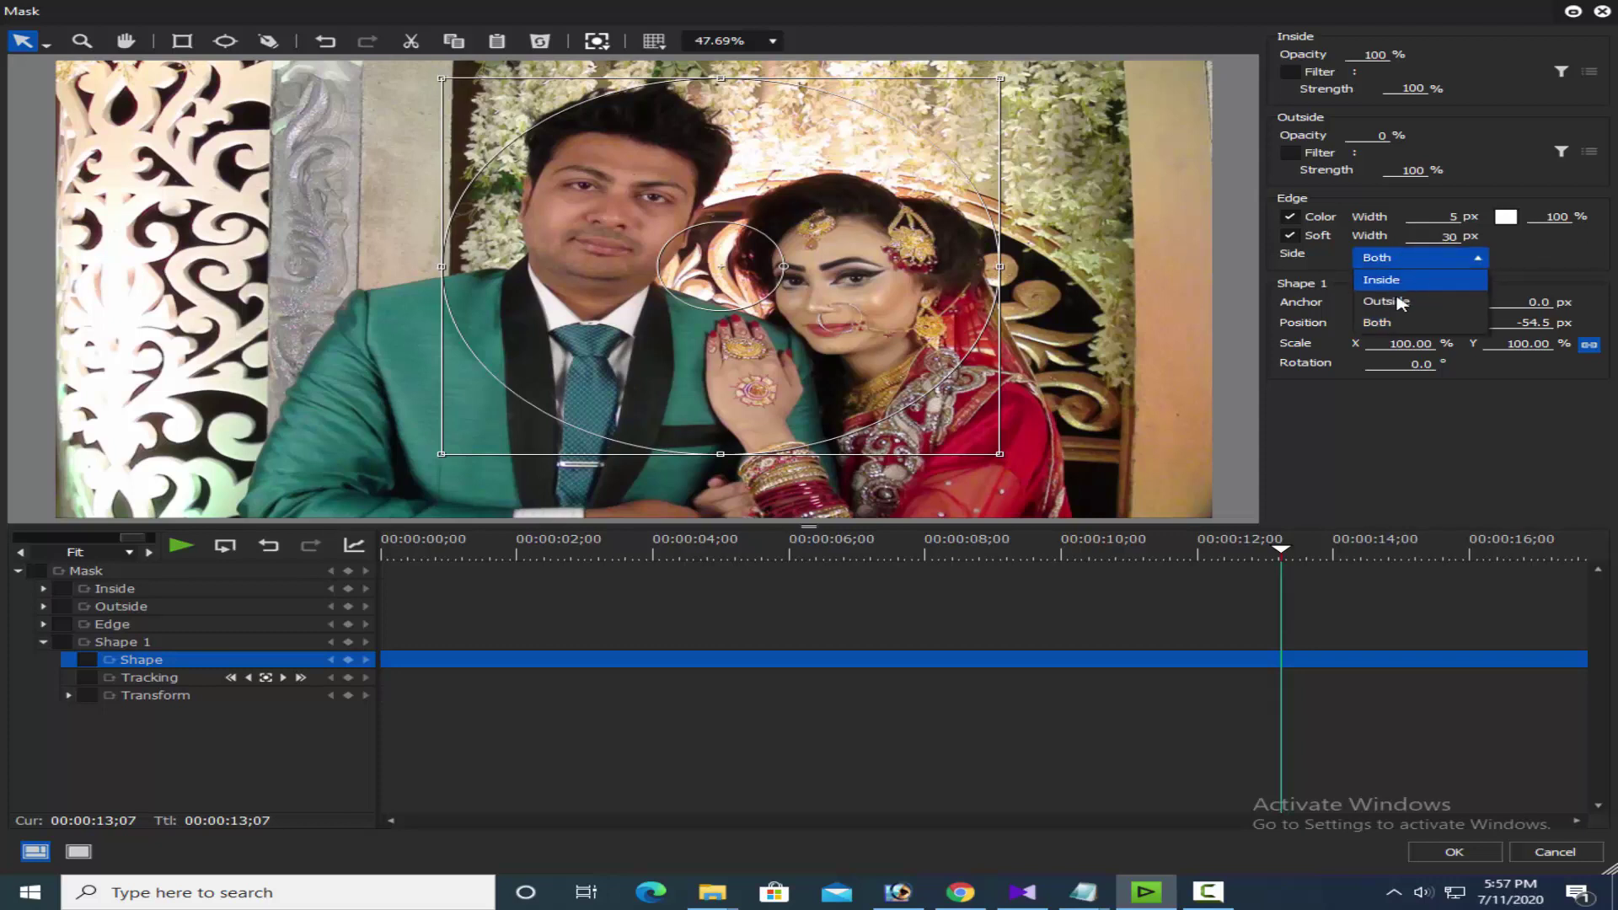
{"action": "left_click", "coordinate": [1424, 280]}
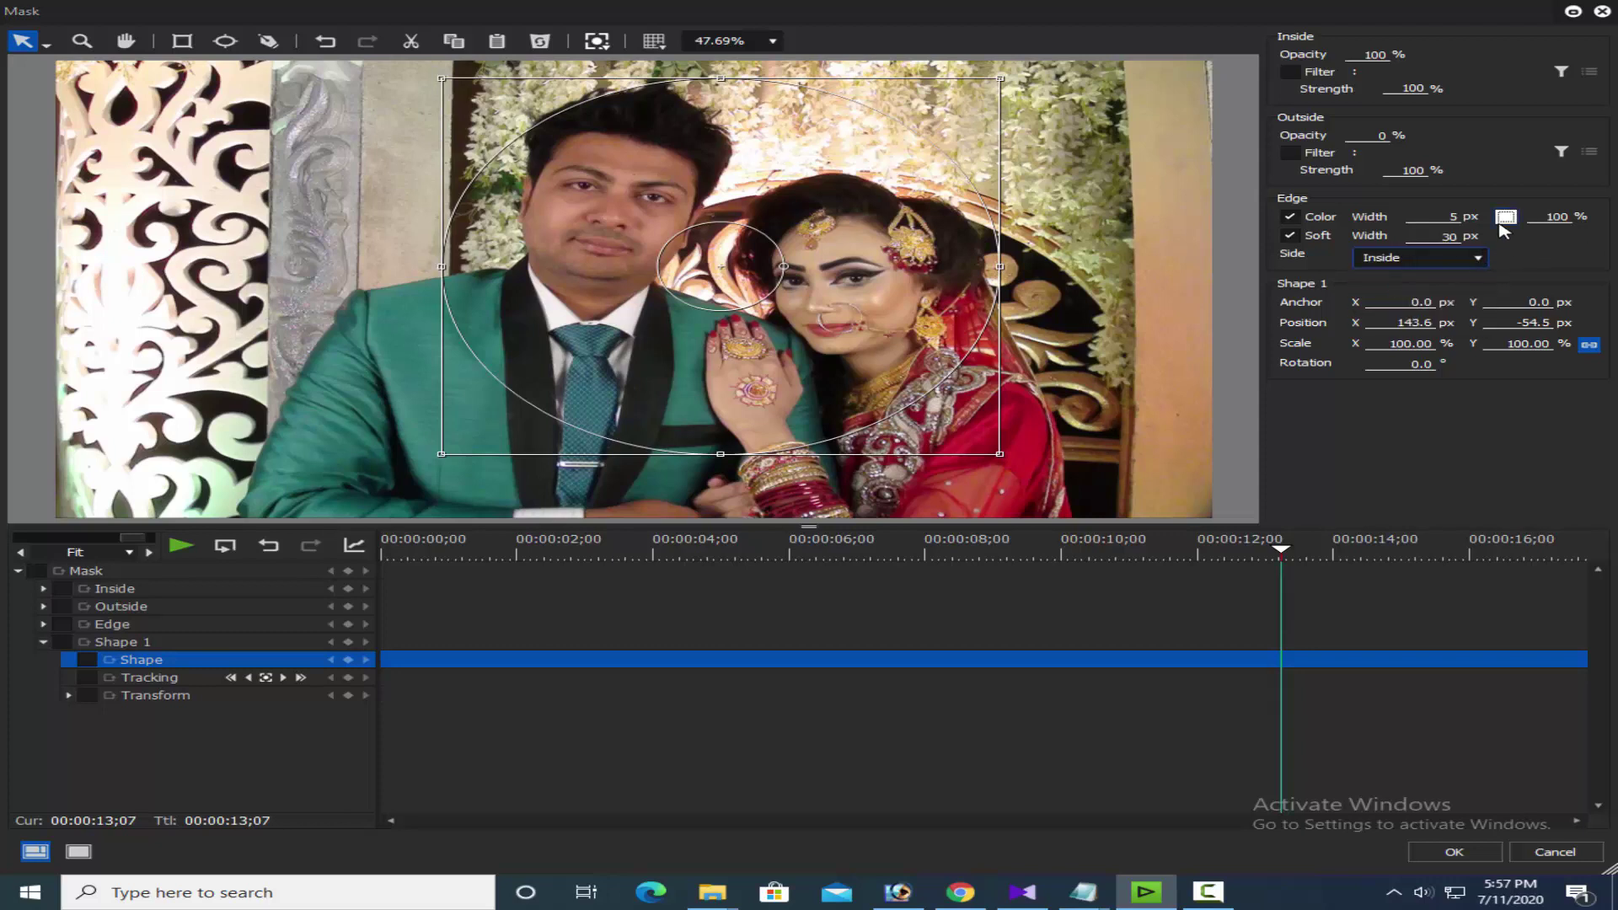
- Change the mask's edge color to black and apply the mask to the clip
{"action": "left_click", "coordinate": [1505, 219]}
{"action": "left_click", "coordinate": [514, 61]}
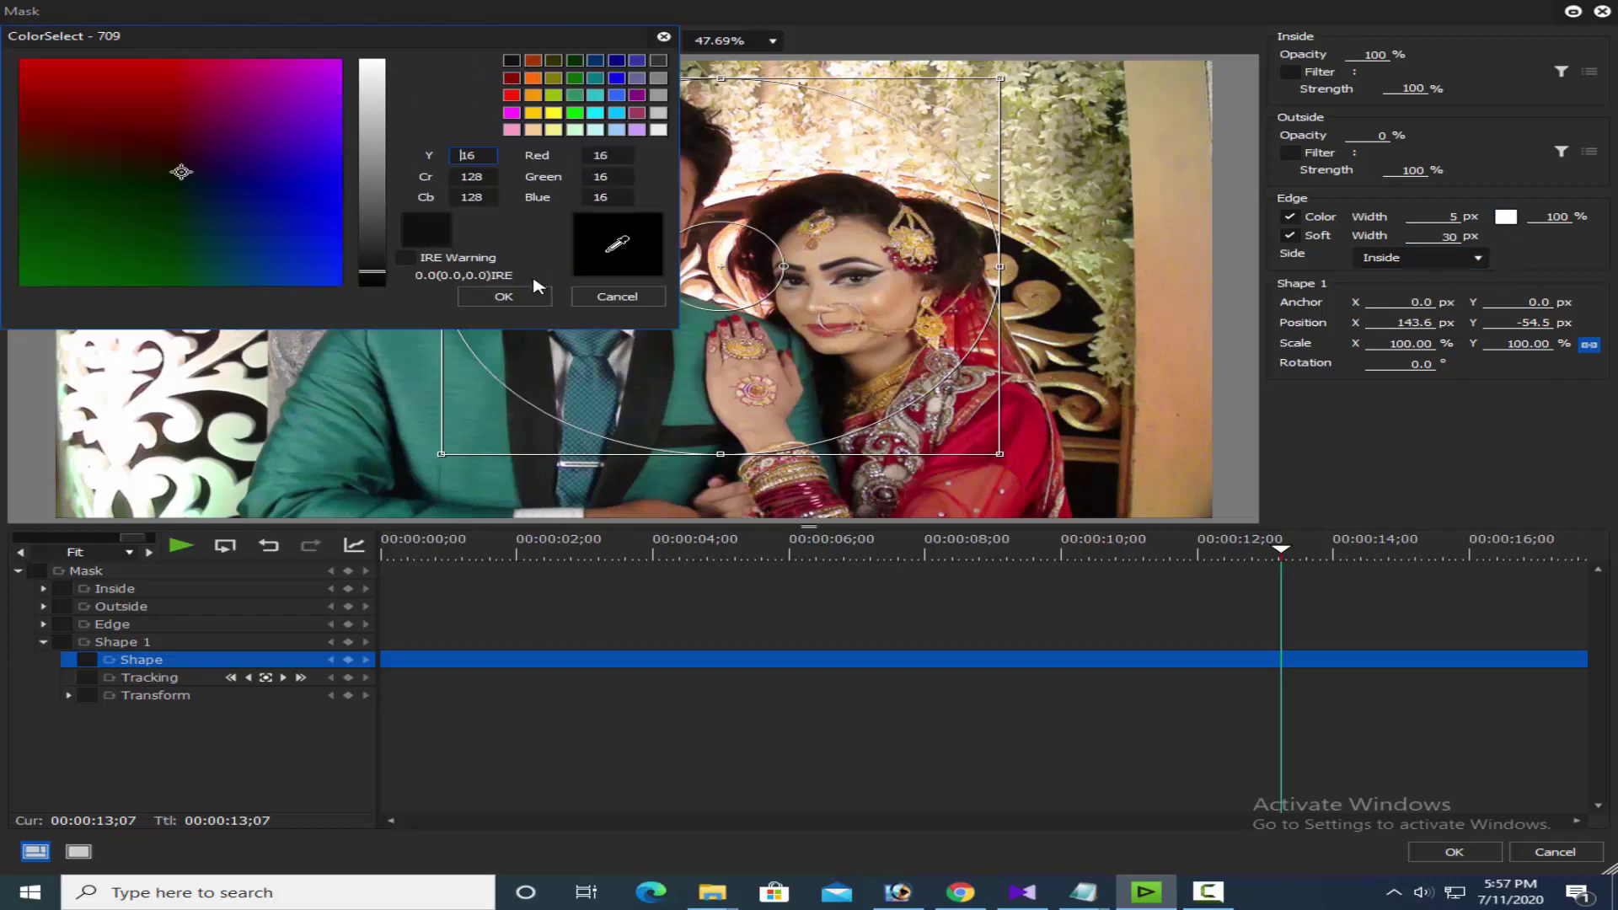
{"action": "left_click", "coordinate": [534, 292]}
{"action": "left_click", "coordinate": [1448, 856]}
- Cut the masked Dueat (10) clip from Sequence1, paste it onto track 1 VA of a new sequence, and check it at 00:00:06;00
{"action": "mouse_move", "coordinate": [714, 428]}
{"action": "left_mouse_down"}
{"action": "mouse_move", "coordinate": [641, 434]}
{"action": "mouse_move", "coordinate": [701, 434]}
{"action": "left_mouse_up"}
{"action": "right_click", "coordinate": [699, 449]}
{"action": "left_click", "coordinate": [768, 235]}
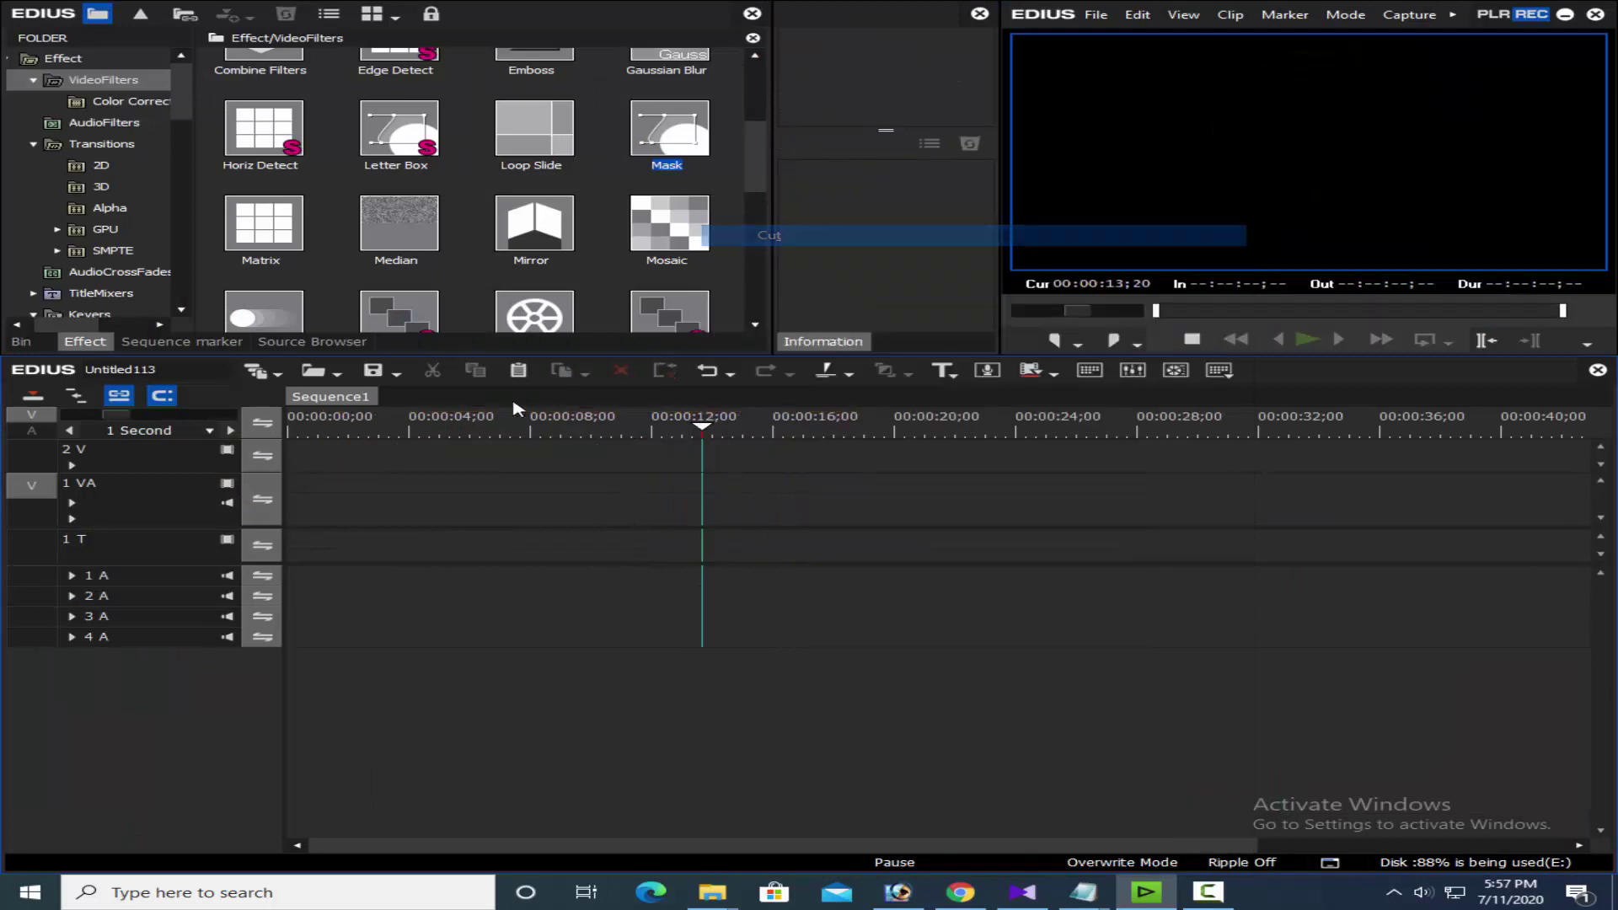
{"action": "left_click", "coordinate": [256, 371]}
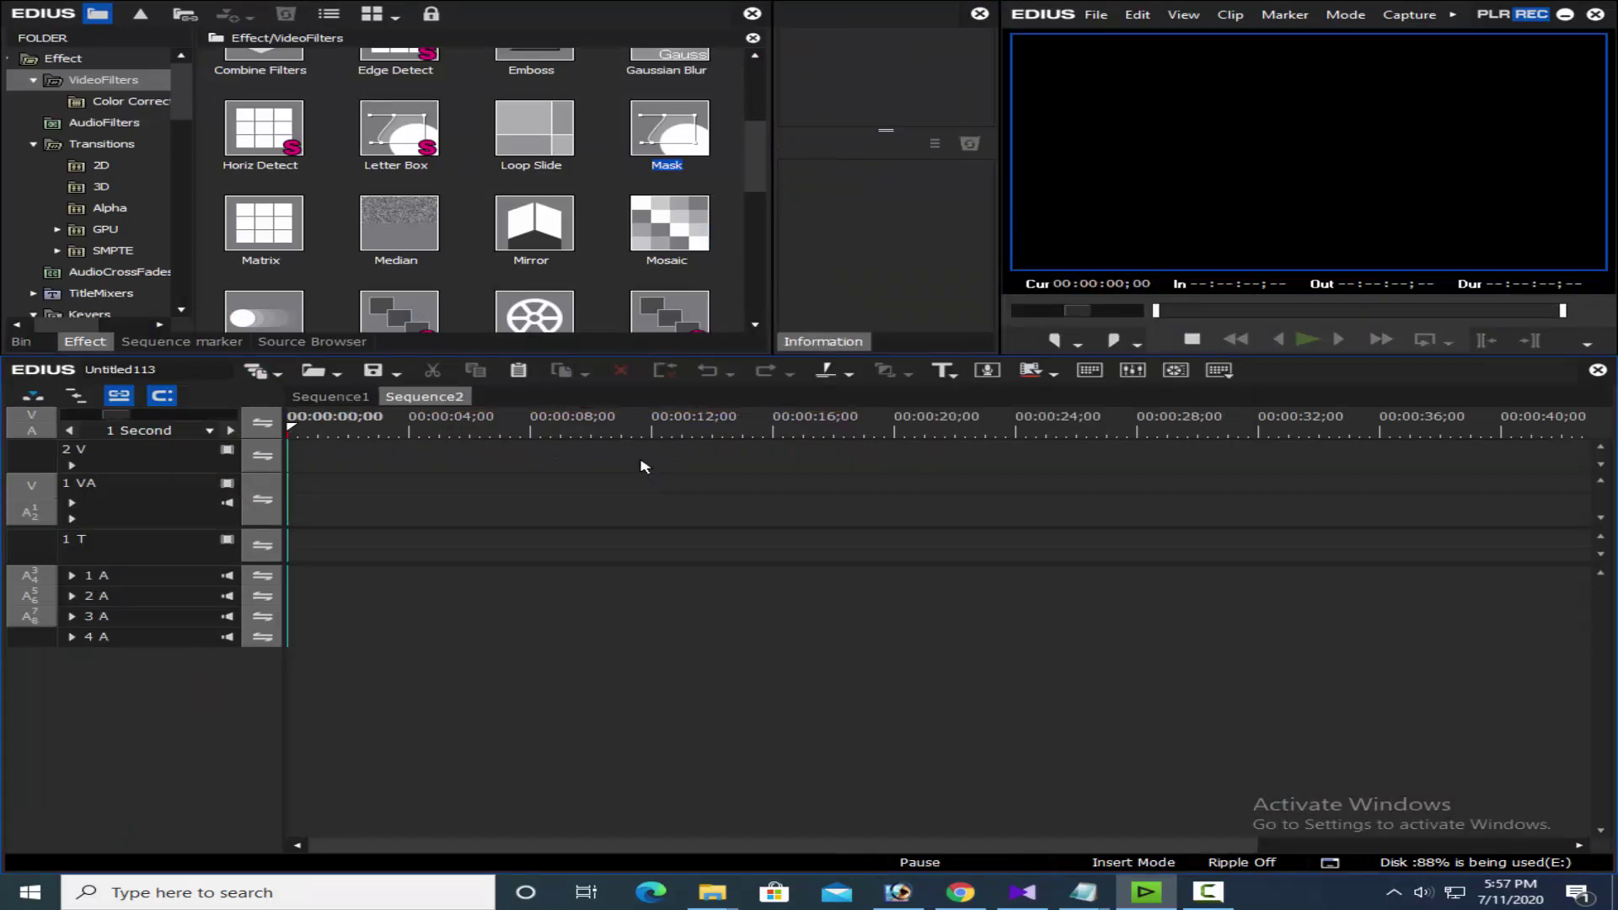
{"action": "right_click", "coordinate": [533, 495]}
{"action": "left_click", "coordinate": [641, 581]}
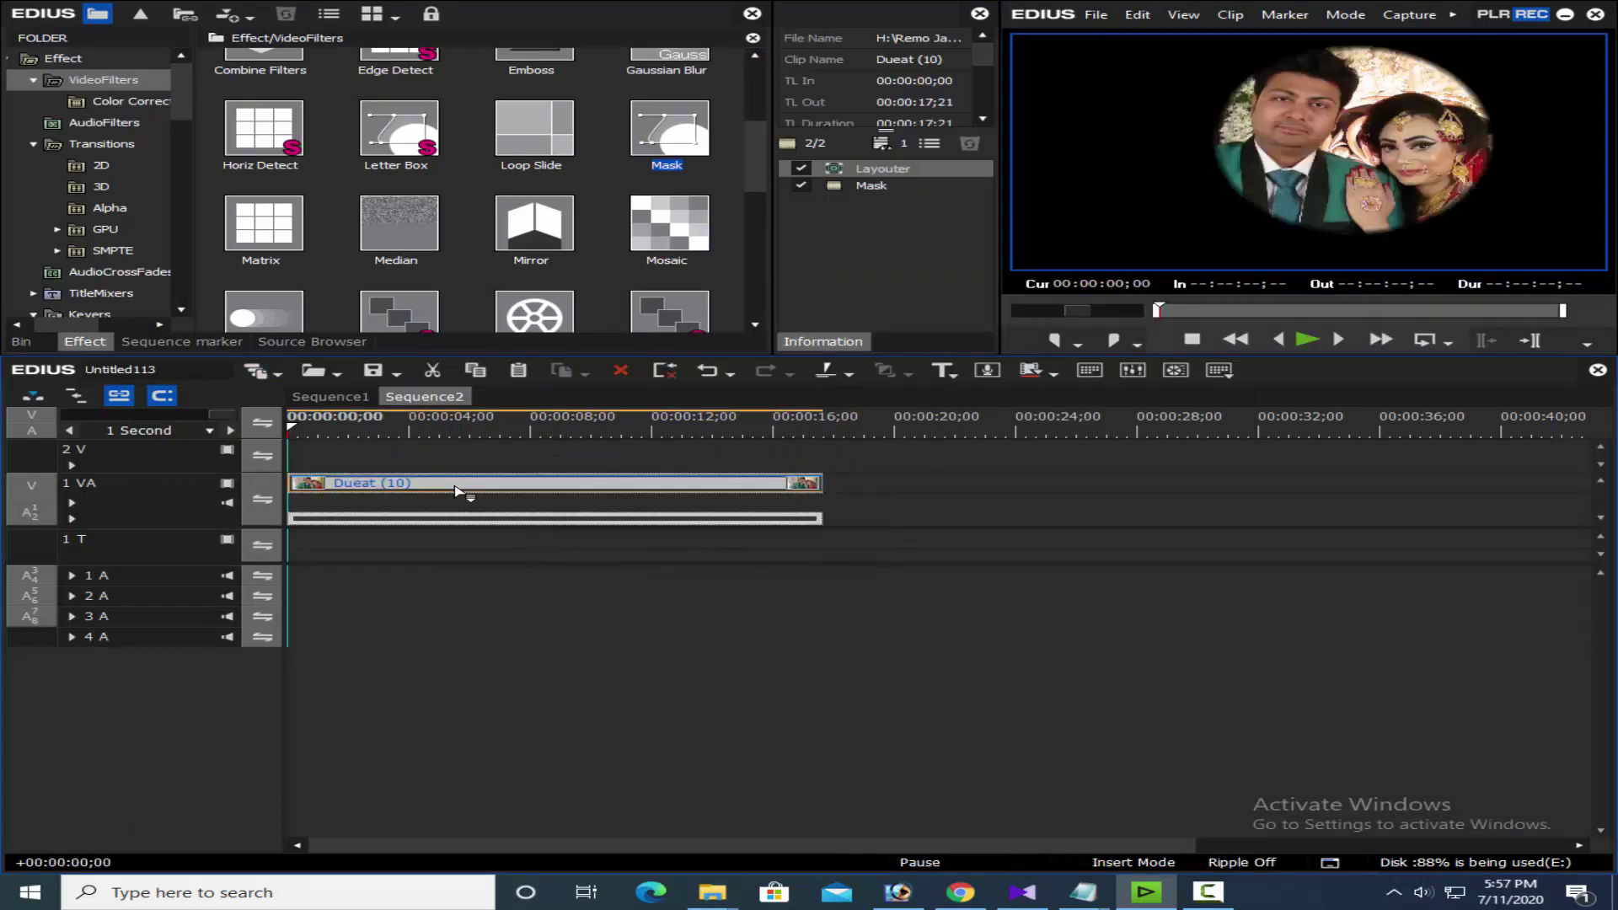
{"action": "left_click", "coordinate": [361, 431]}
{"action": "left_click_drag", "start_coordinate": [358, 432], "coordinate": [470, 443]}
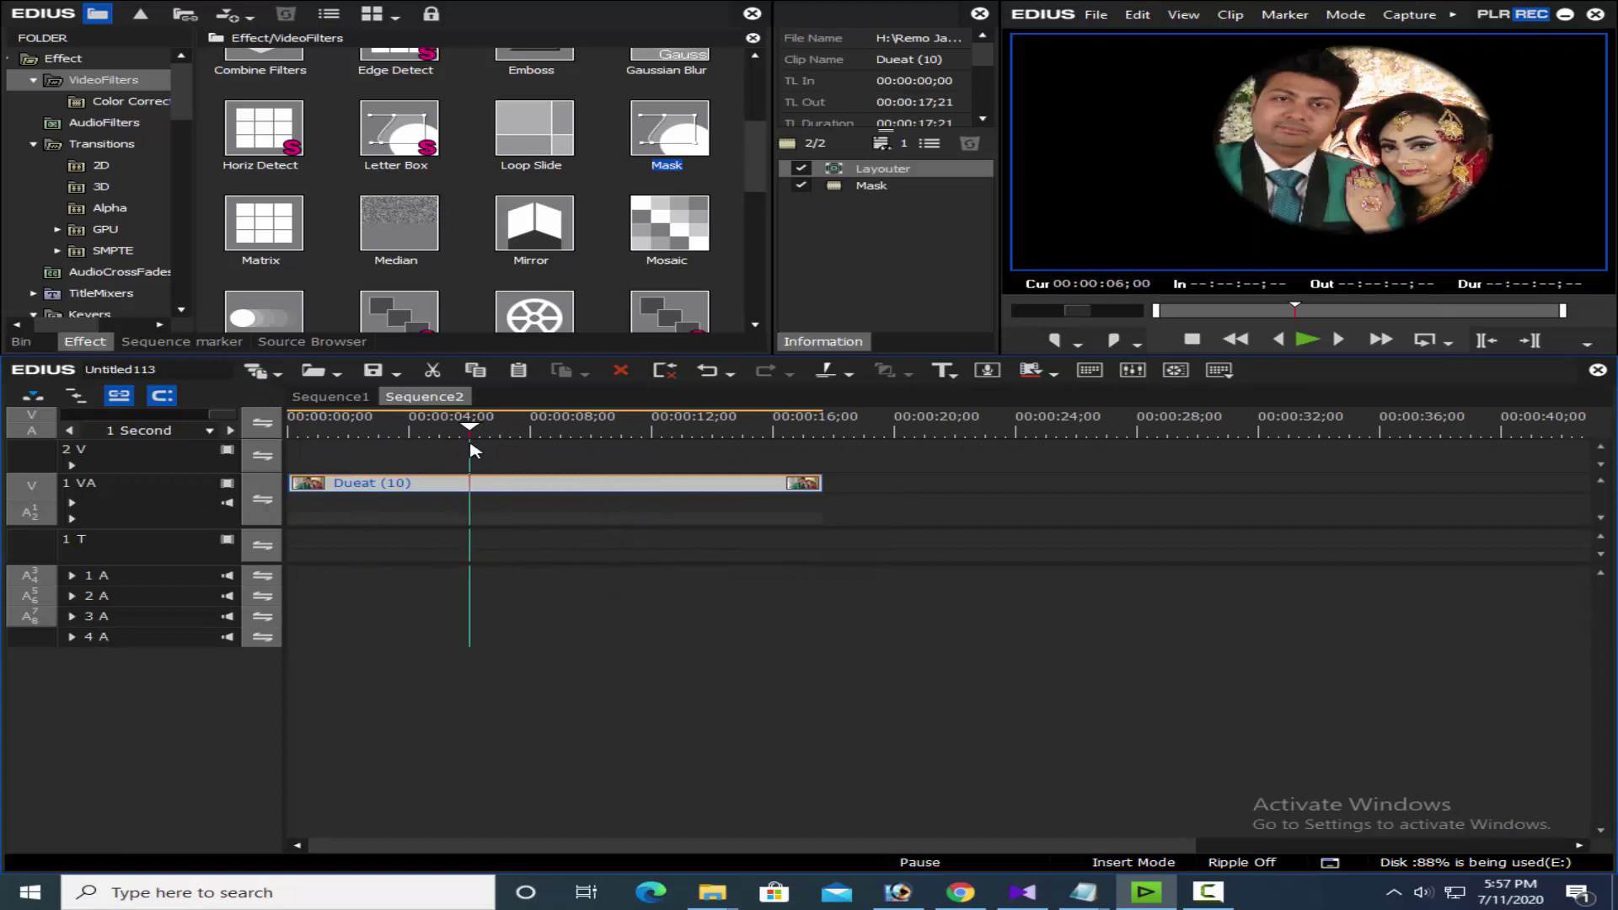
- Place the golden clip from the bin at the start of track 1 VA in Sequence1 and preview it at 00:00:02;08
{"action": "left_click", "coordinate": [327, 397]}
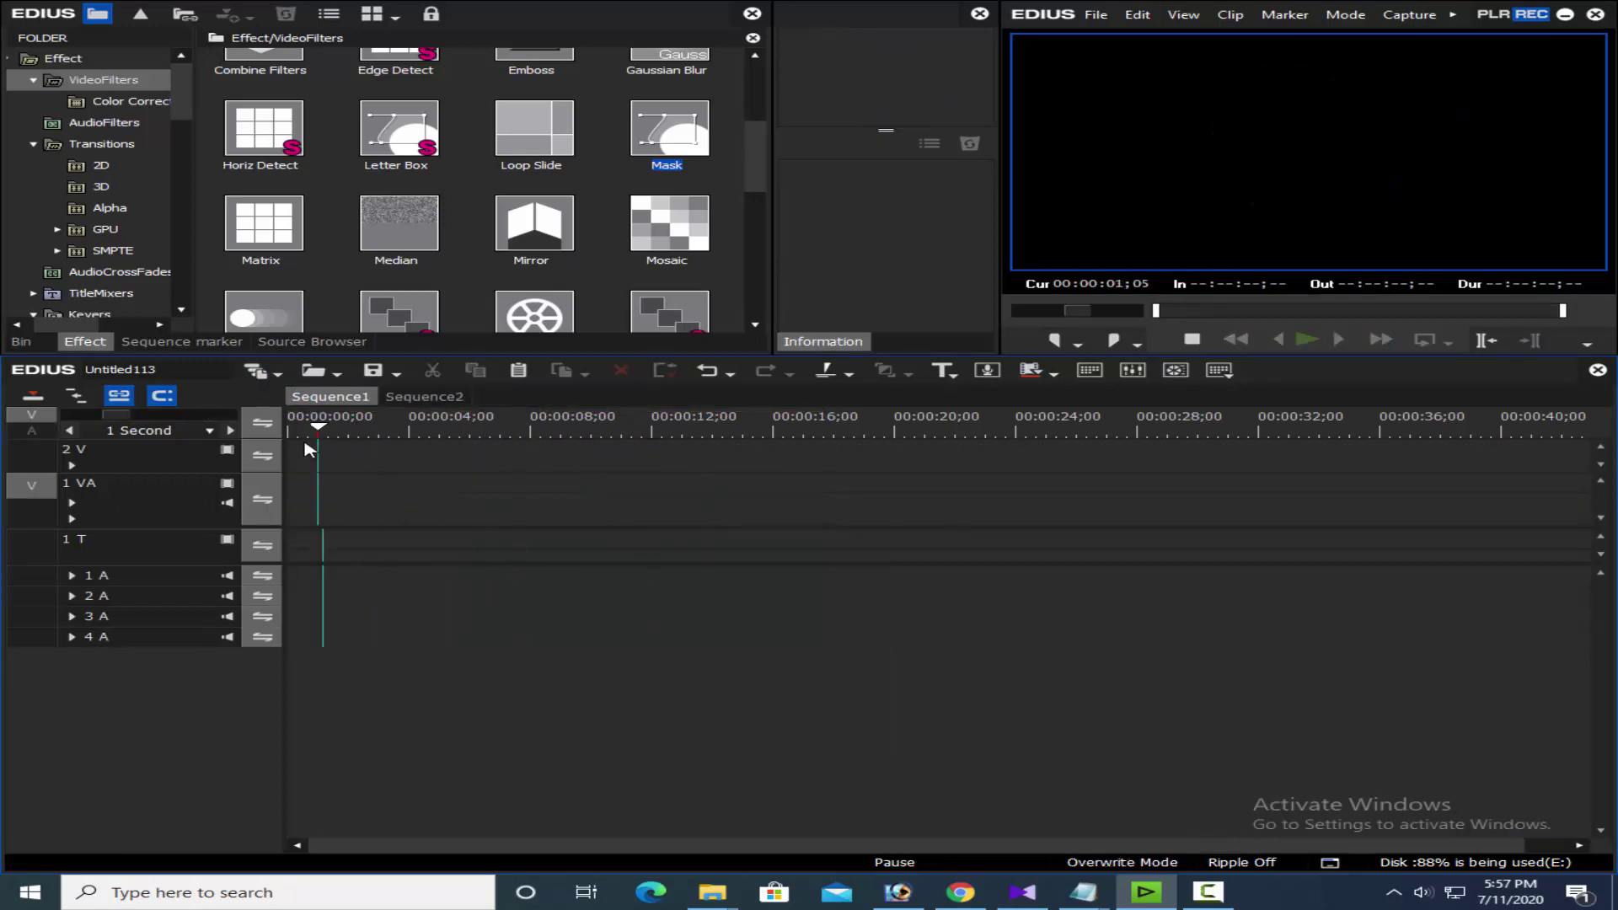
{"action": "left_click", "coordinate": [21, 342]}
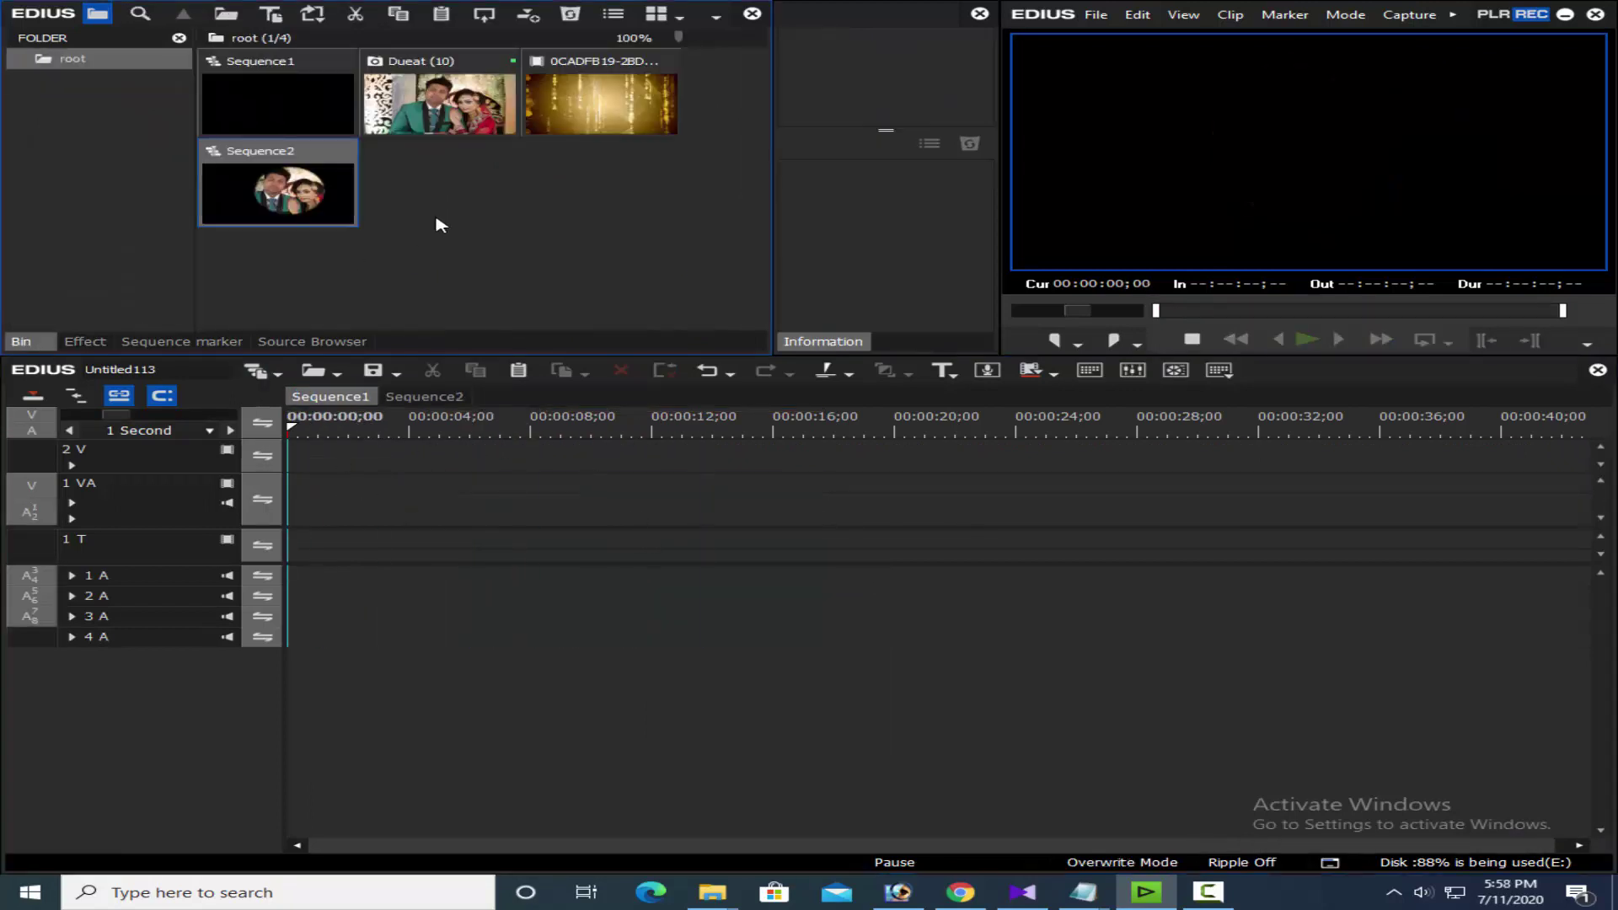
{"action": "left_click_drag", "start_coordinate": [588, 124], "coordinate": [341, 488]}
{"action": "left_click_drag", "start_coordinate": [327, 434], "coordinate": [358, 466]}
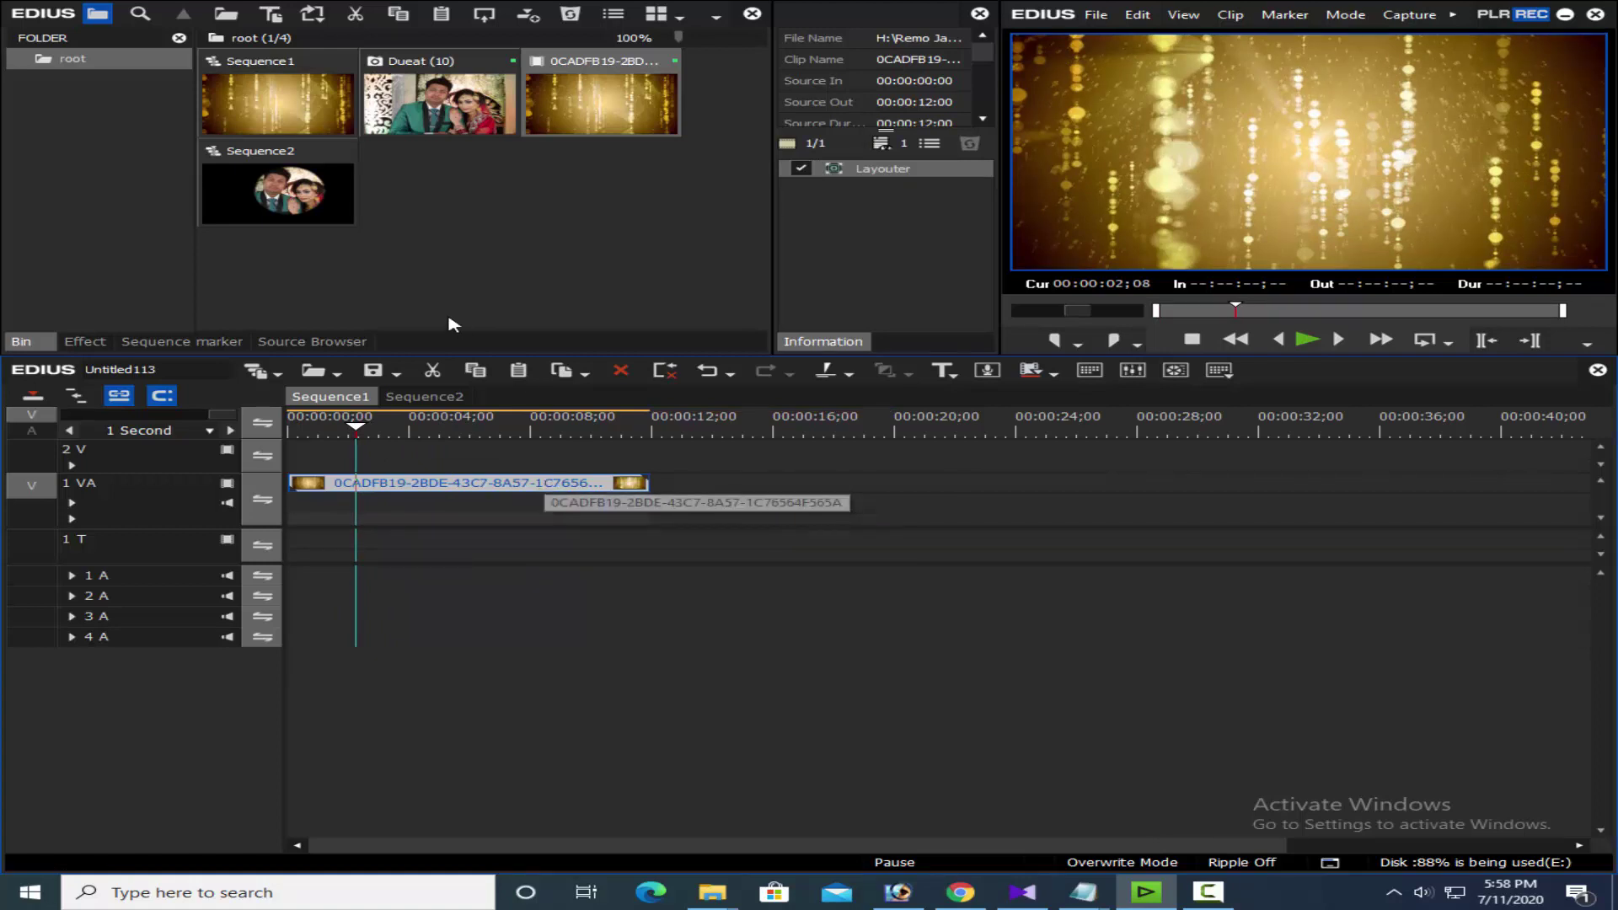
- Place Sequence2 at the start of track 2 V above the golden clip in Sequence1, and compare the composite with the nested sequence
{"action": "left_click_drag", "start_coordinate": [278, 189], "coordinate": [830, 554]}
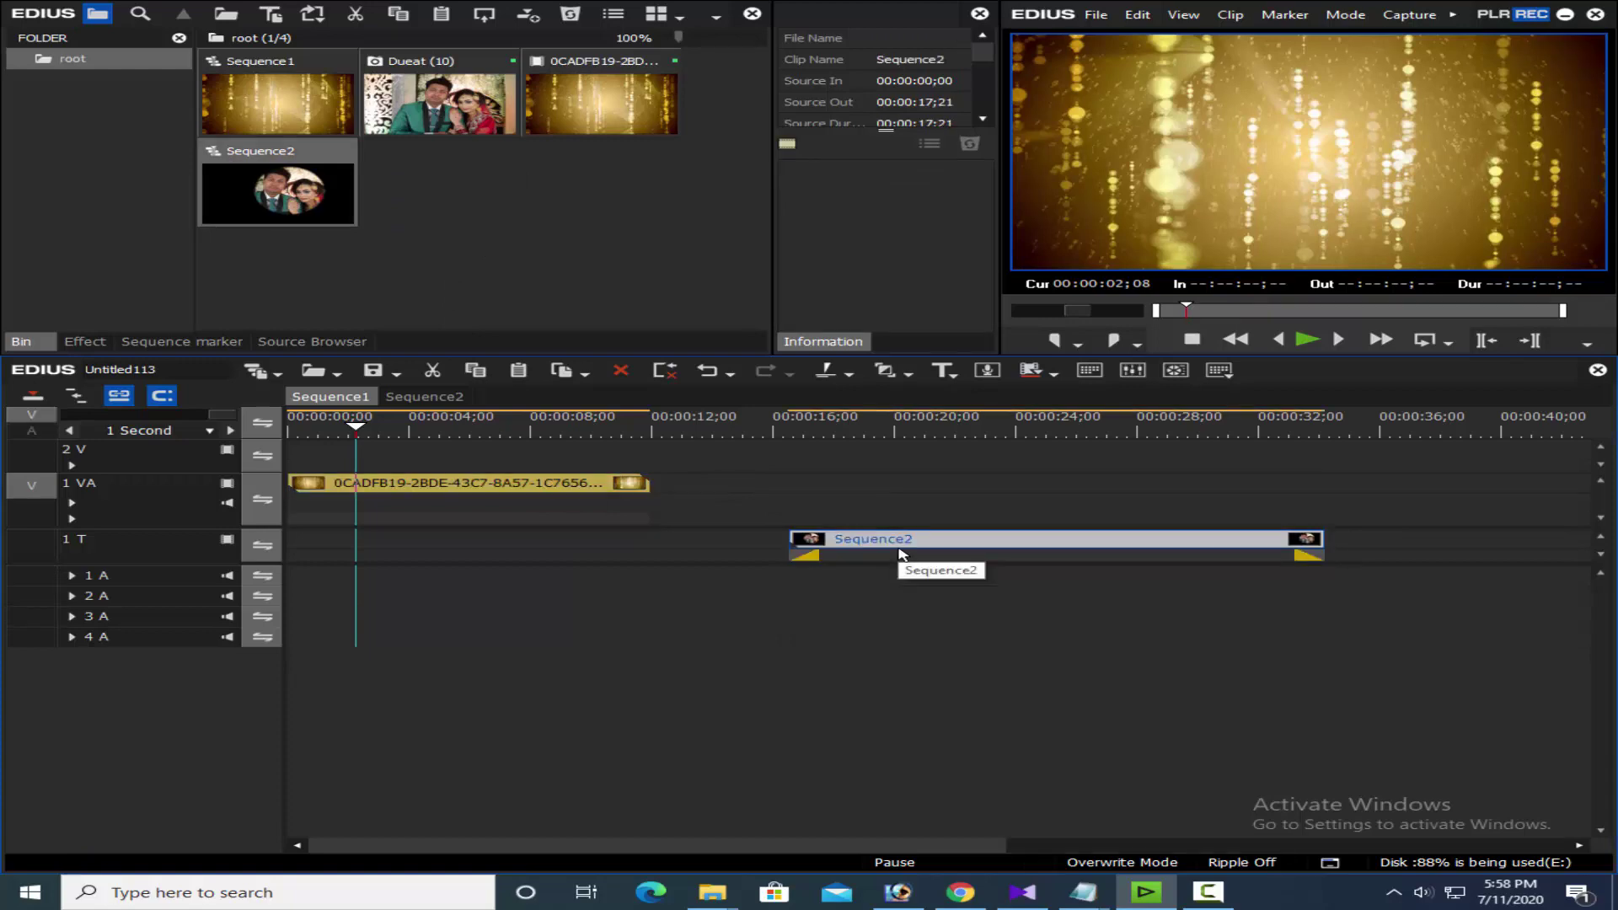
{"action": "left_click_drag", "start_coordinate": [938, 550], "coordinate": [438, 460]}
{"action": "left_click", "coordinate": [408, 429]}
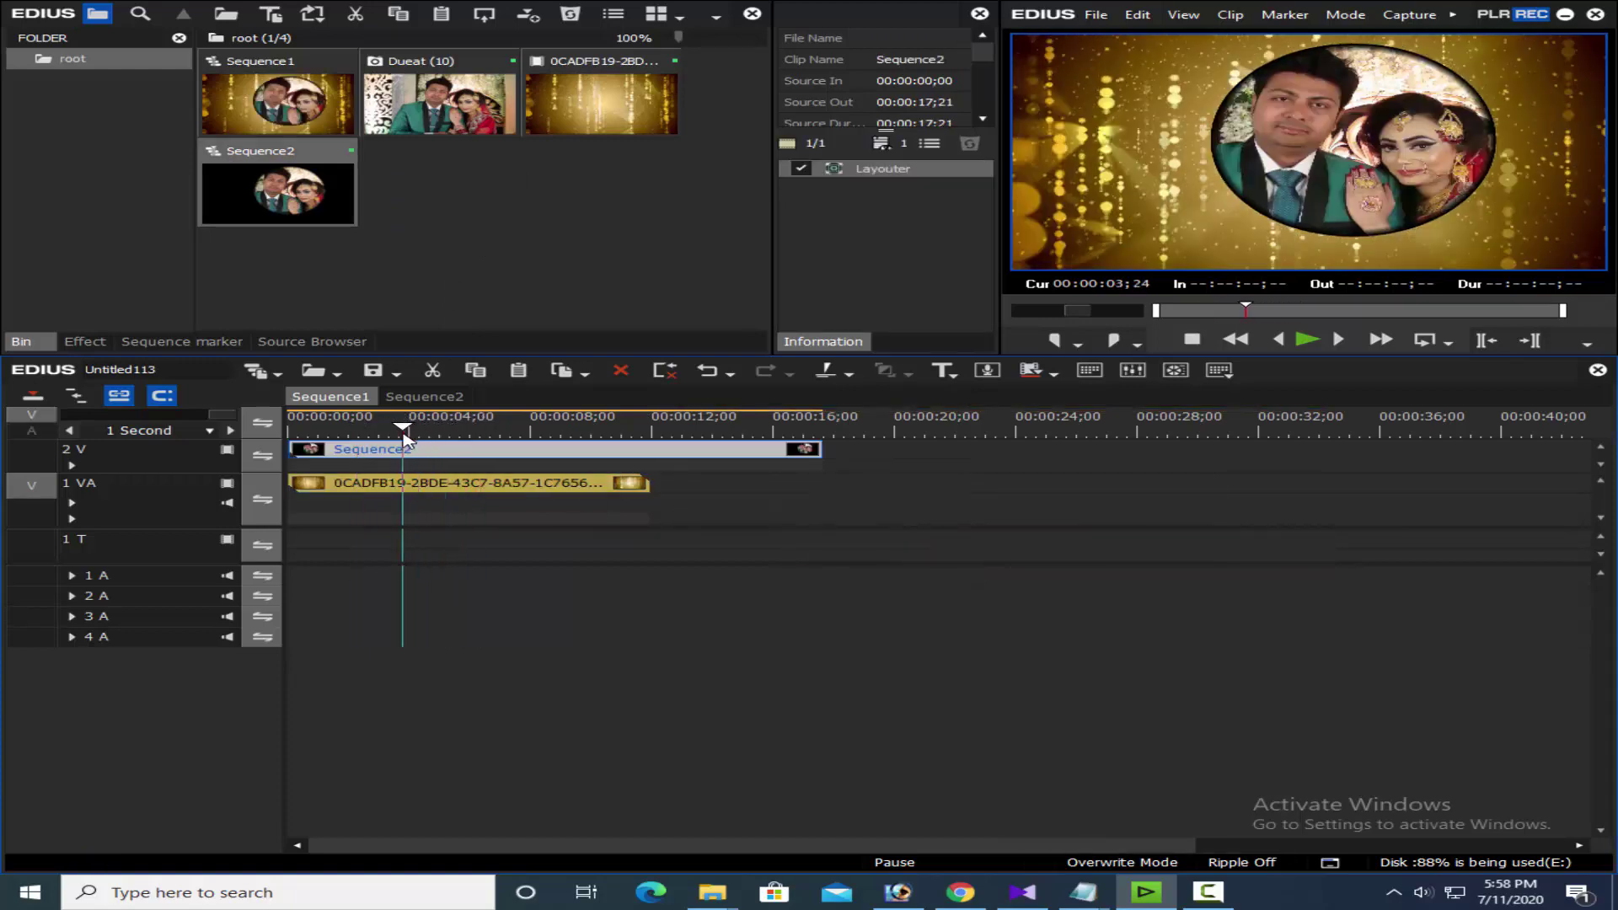
{"action": "left_click", "coordinate": [417, 396]}
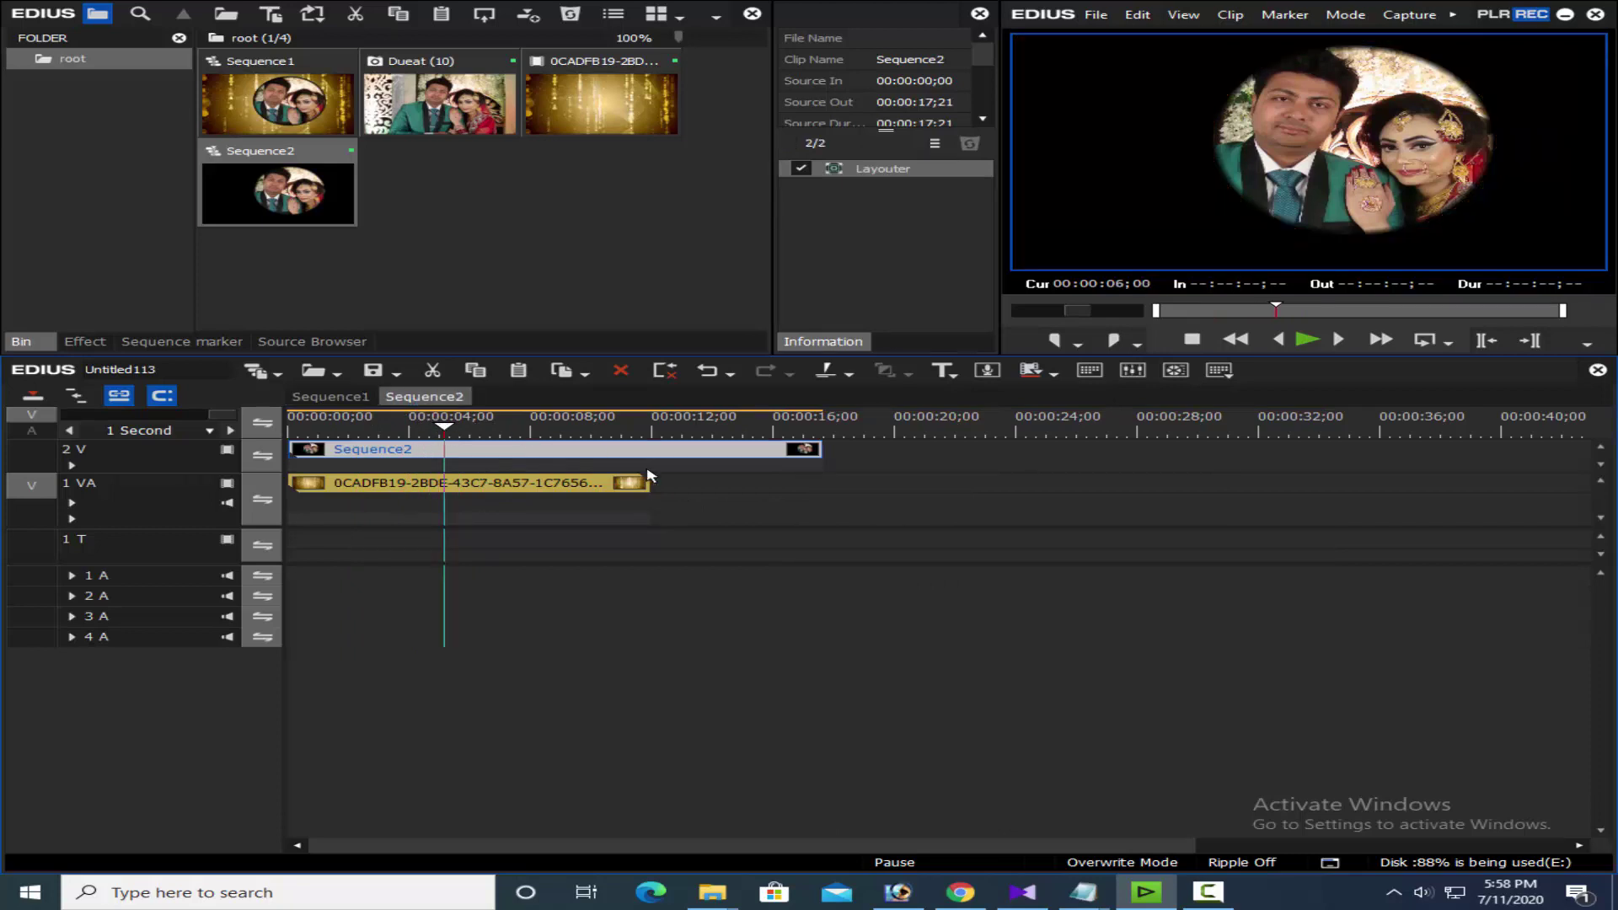
{"action": "left_click", "coordinate": [337, 396]}
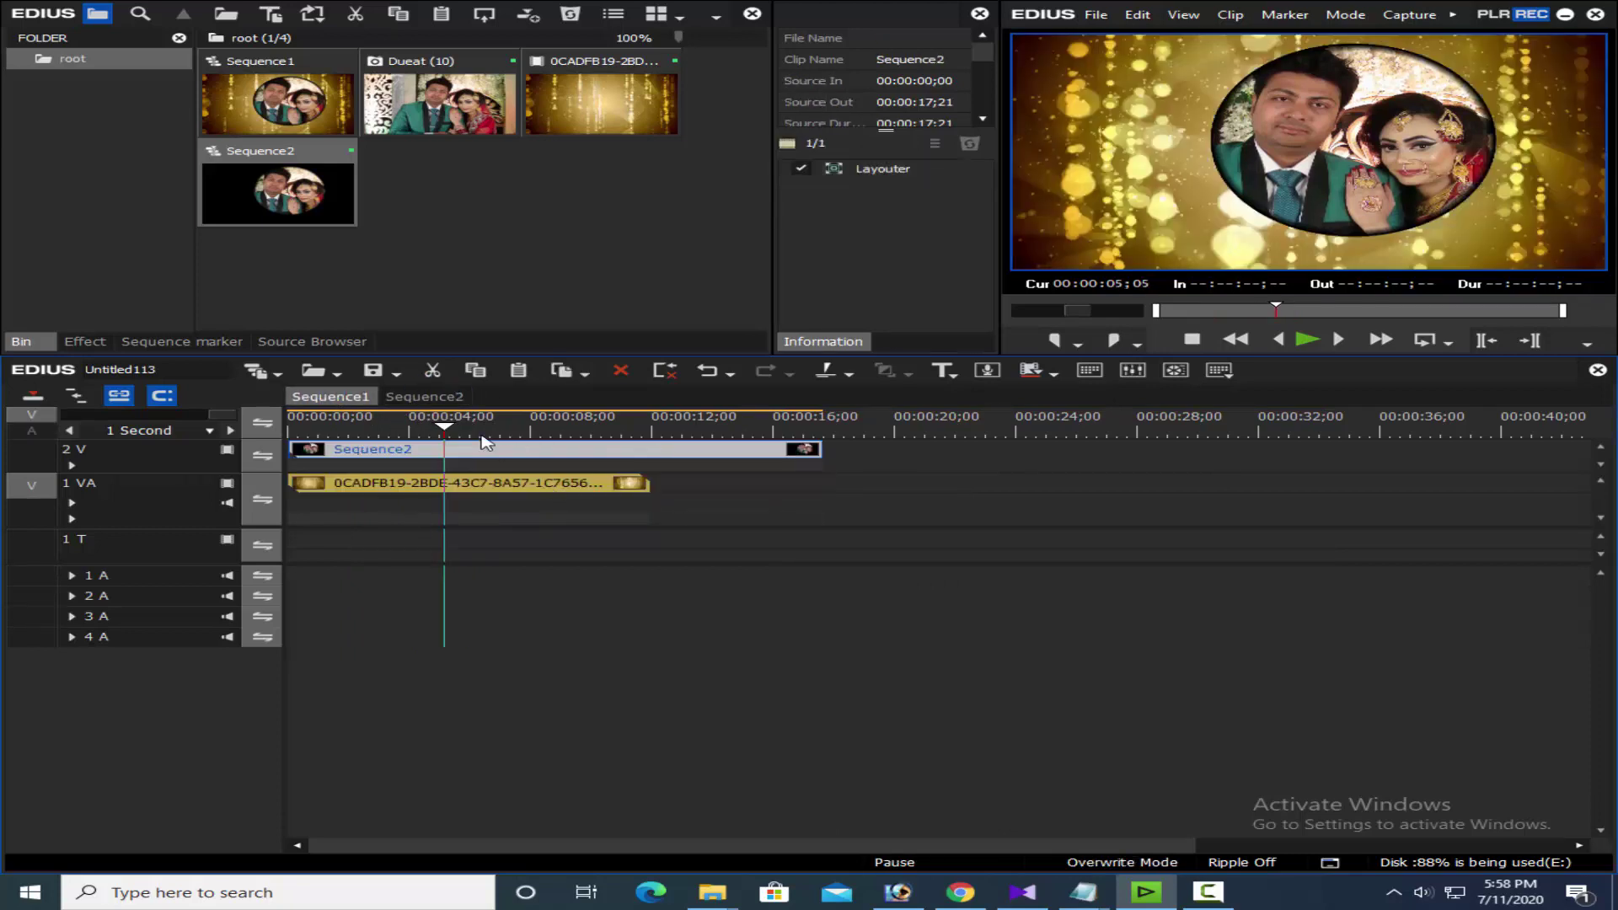
- Trim the end of Sequence2 on track 2 V to match the golden clip's end and view the frame at 00:00:04;17
{"action": "left_click", "coordinate": [650, 430]}
{"action": "key", "text": "m"}
{"action": "left_click", "coordinate": [426, 430]}
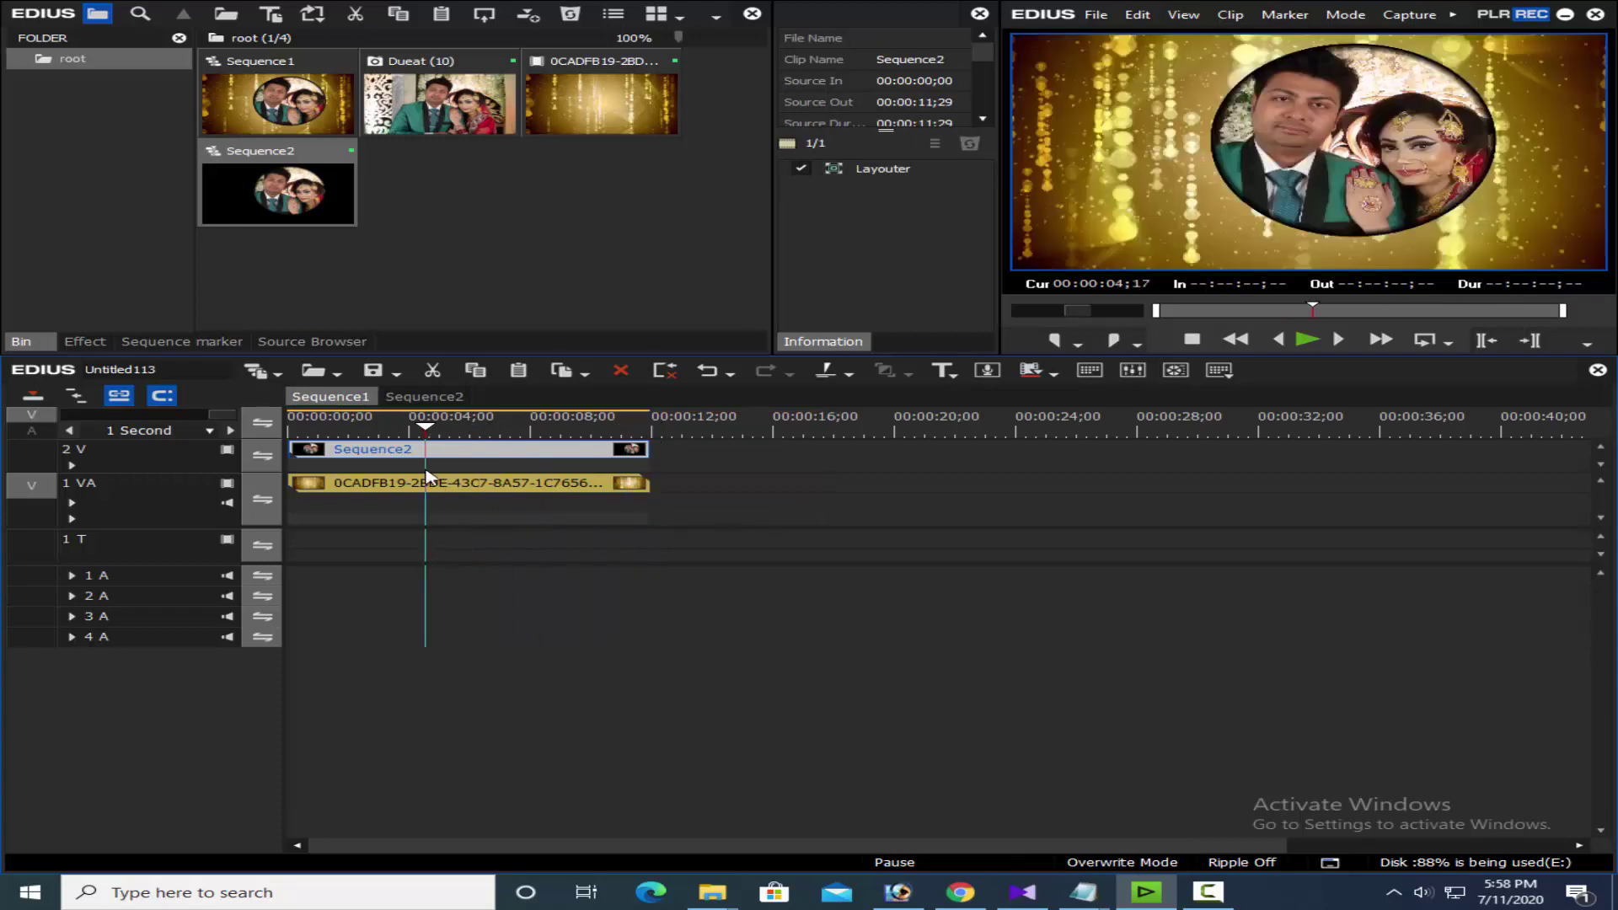
- In Sequence2's Layouter, scale the picture to 48% and move it to position X -3.80%, Y 31.50%, near the frame's bottom centre
{"action": "left_click", "coordinate": [881, 173]}
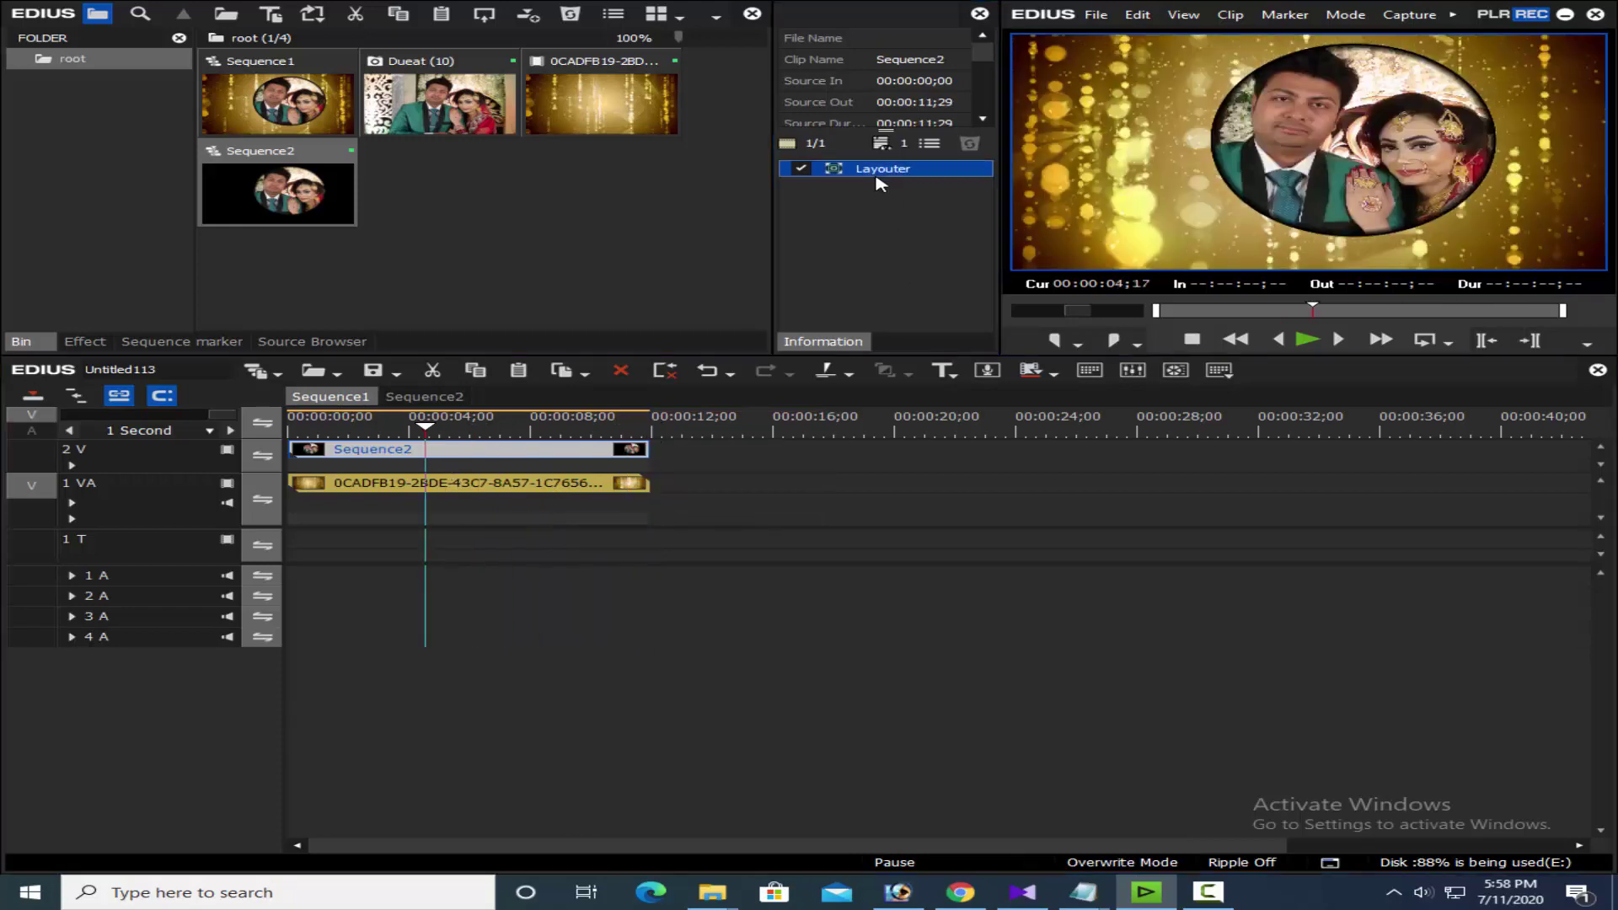
{"action": "double_click", "coordinate": [881, 178]}
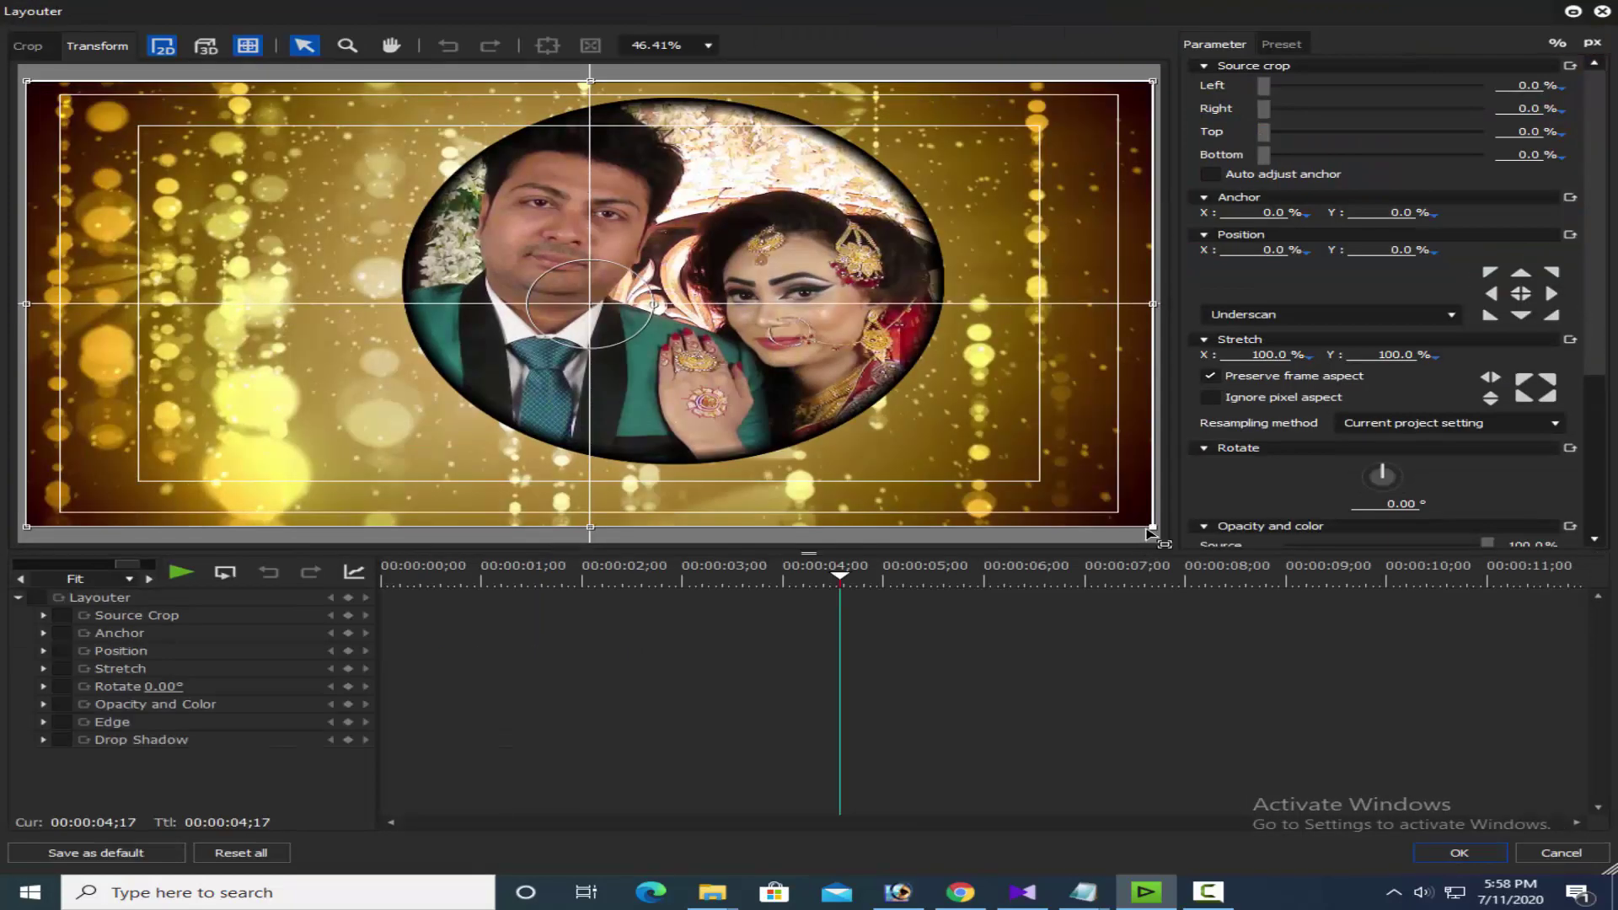
{"action": "left_click_drag", "start_coordinate": [1151, 531], "coordinate": [890, 522]}
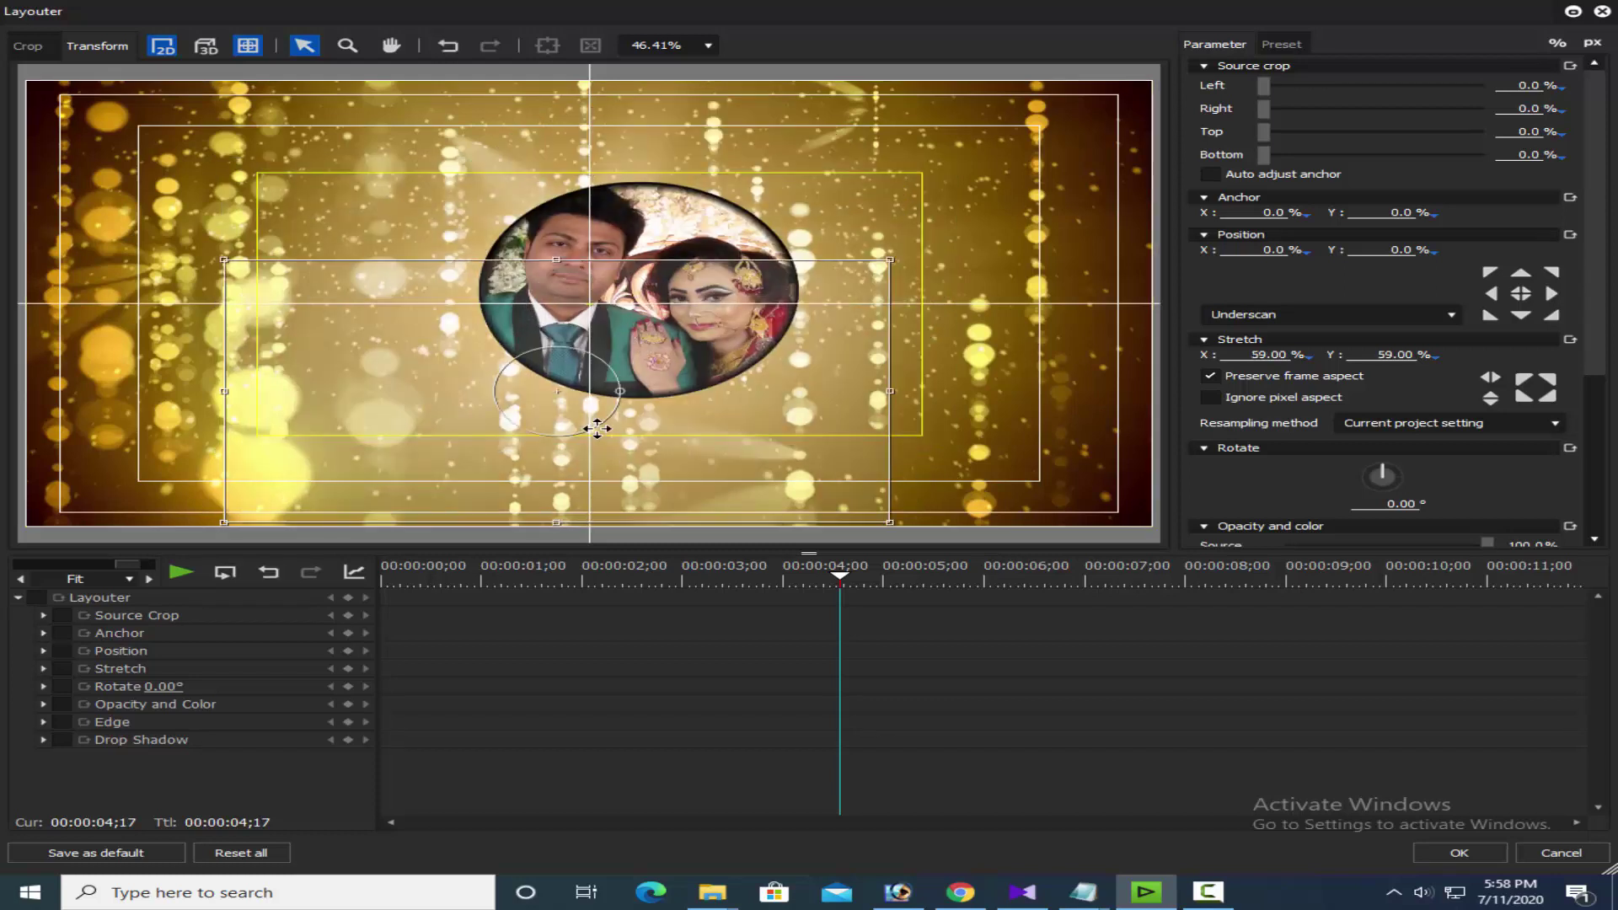
{"action": "left_click_drag", "start_coordinate": [597, 429], "coordinate": [590, 463]}
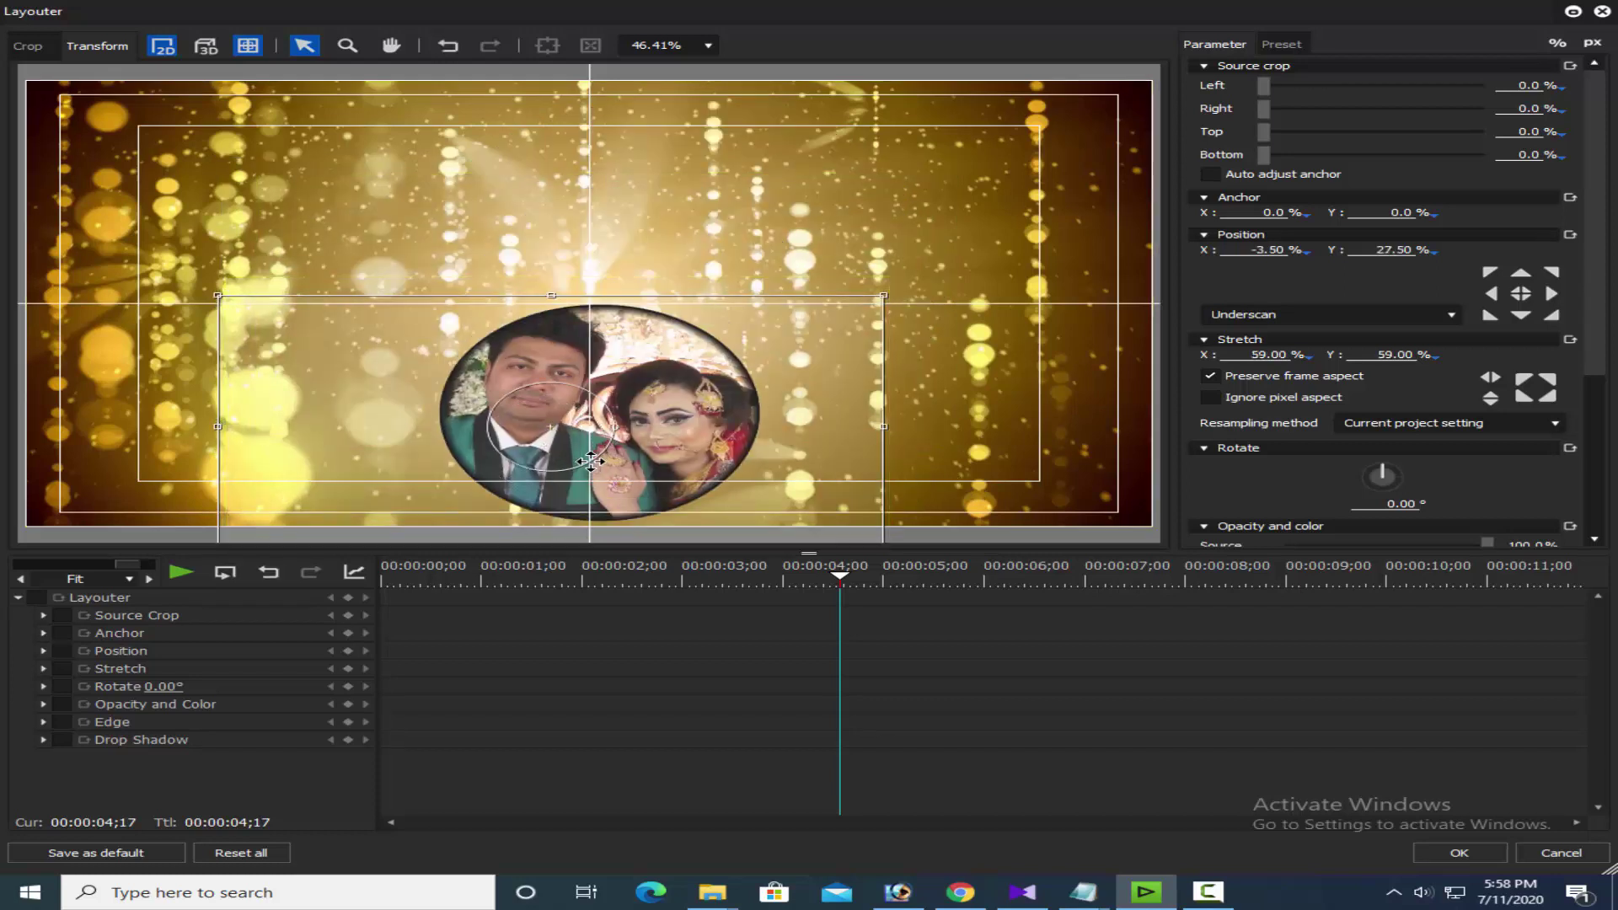
{"action": "left_click_drag", "start_coordinate": [882, 301], "coordinate": [817, 338]}
{"action": "left_click_drag", "start_coordinate": [733, 430], "coordinate": [735, 449]}
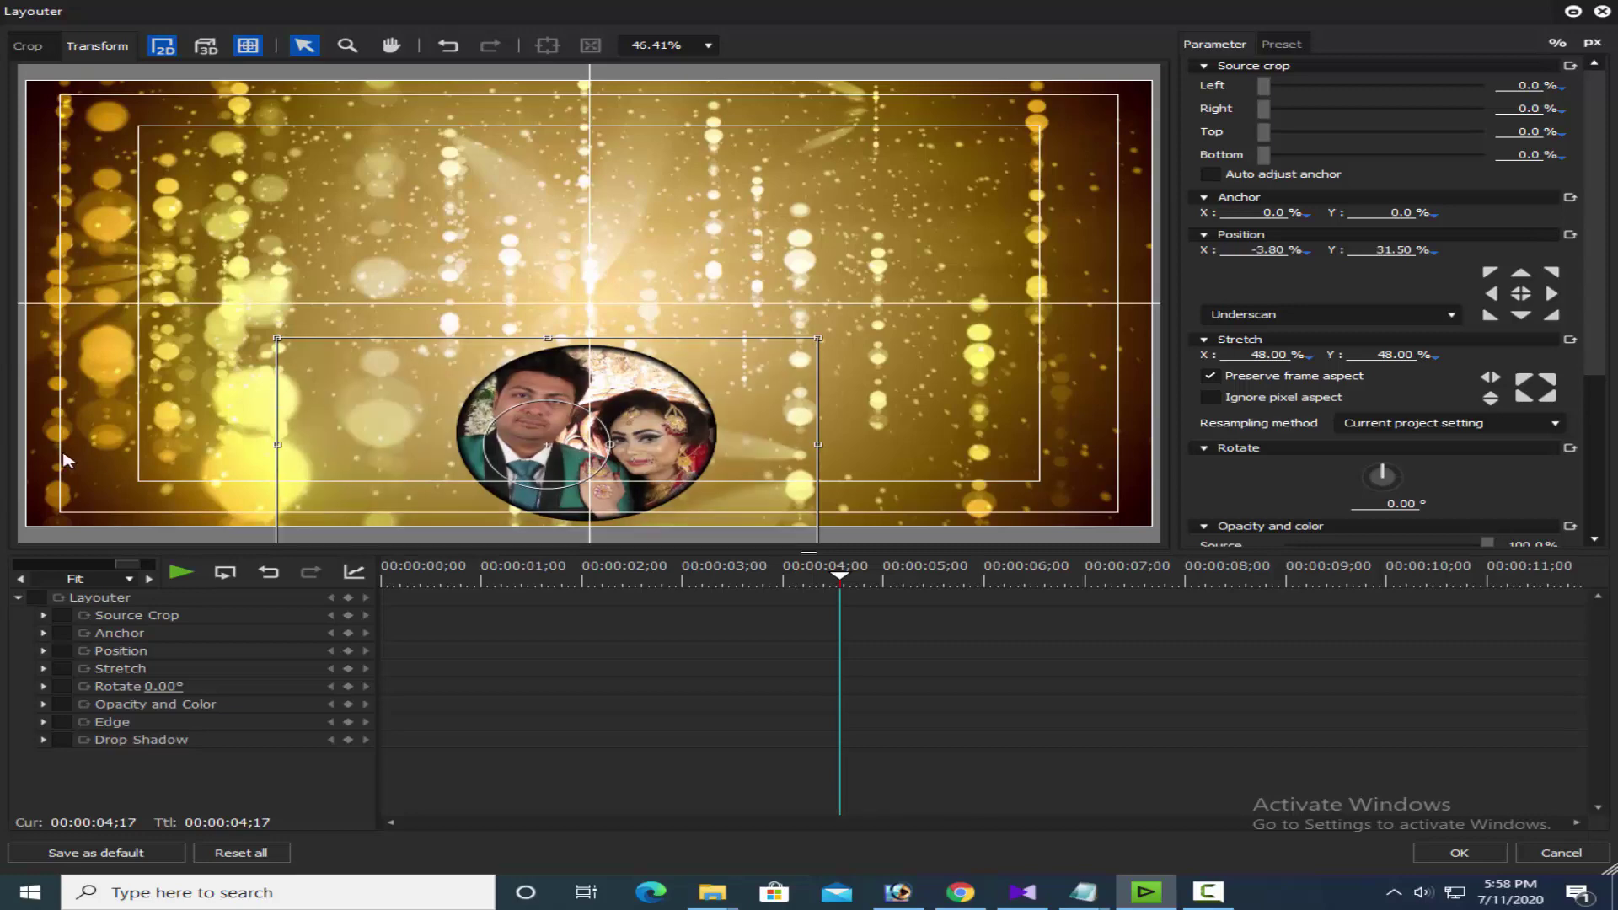
{"action": "left_click", "coordinate": [1459, 854]}
- Apply the Loop Slide video filter to the Sequence2 clip on track 2 V
{"action": "left_click", "coordinate": [107, 343]}
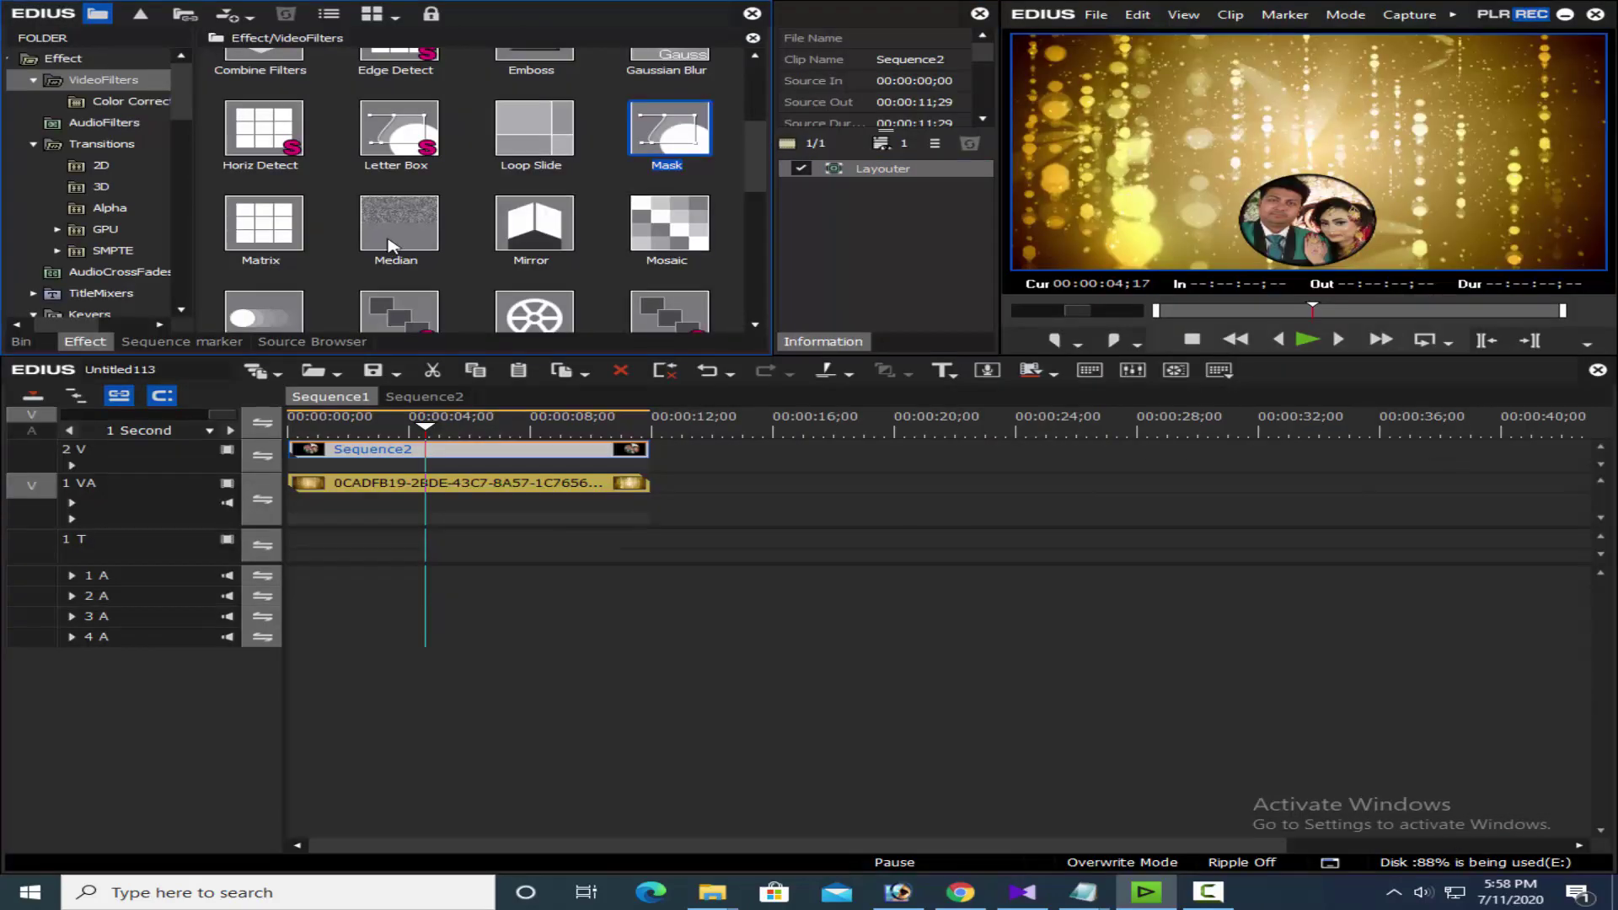
{"action": "left_click", "coordinate": [519, 130]}
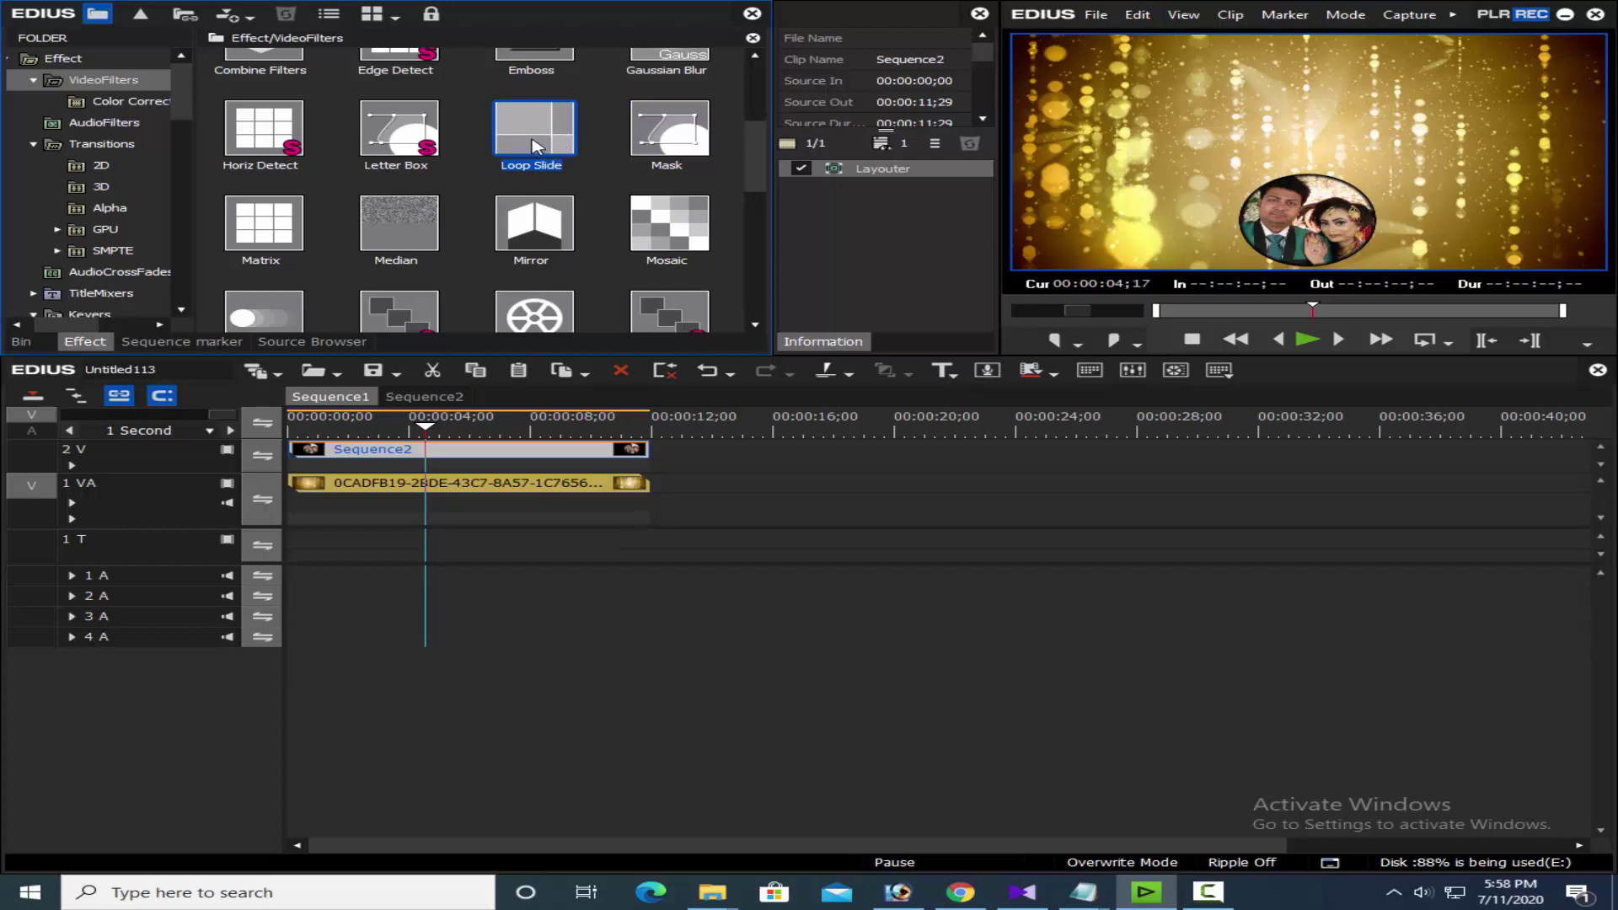
{"action": "left_click_drag", "start_coordinate": [533, 146], "coordinate": [648, 452]}
- Set the horizontal slide speed of the Loop Slide filter to 0
{"action": "double_click", "coordinate": [900, 194]}
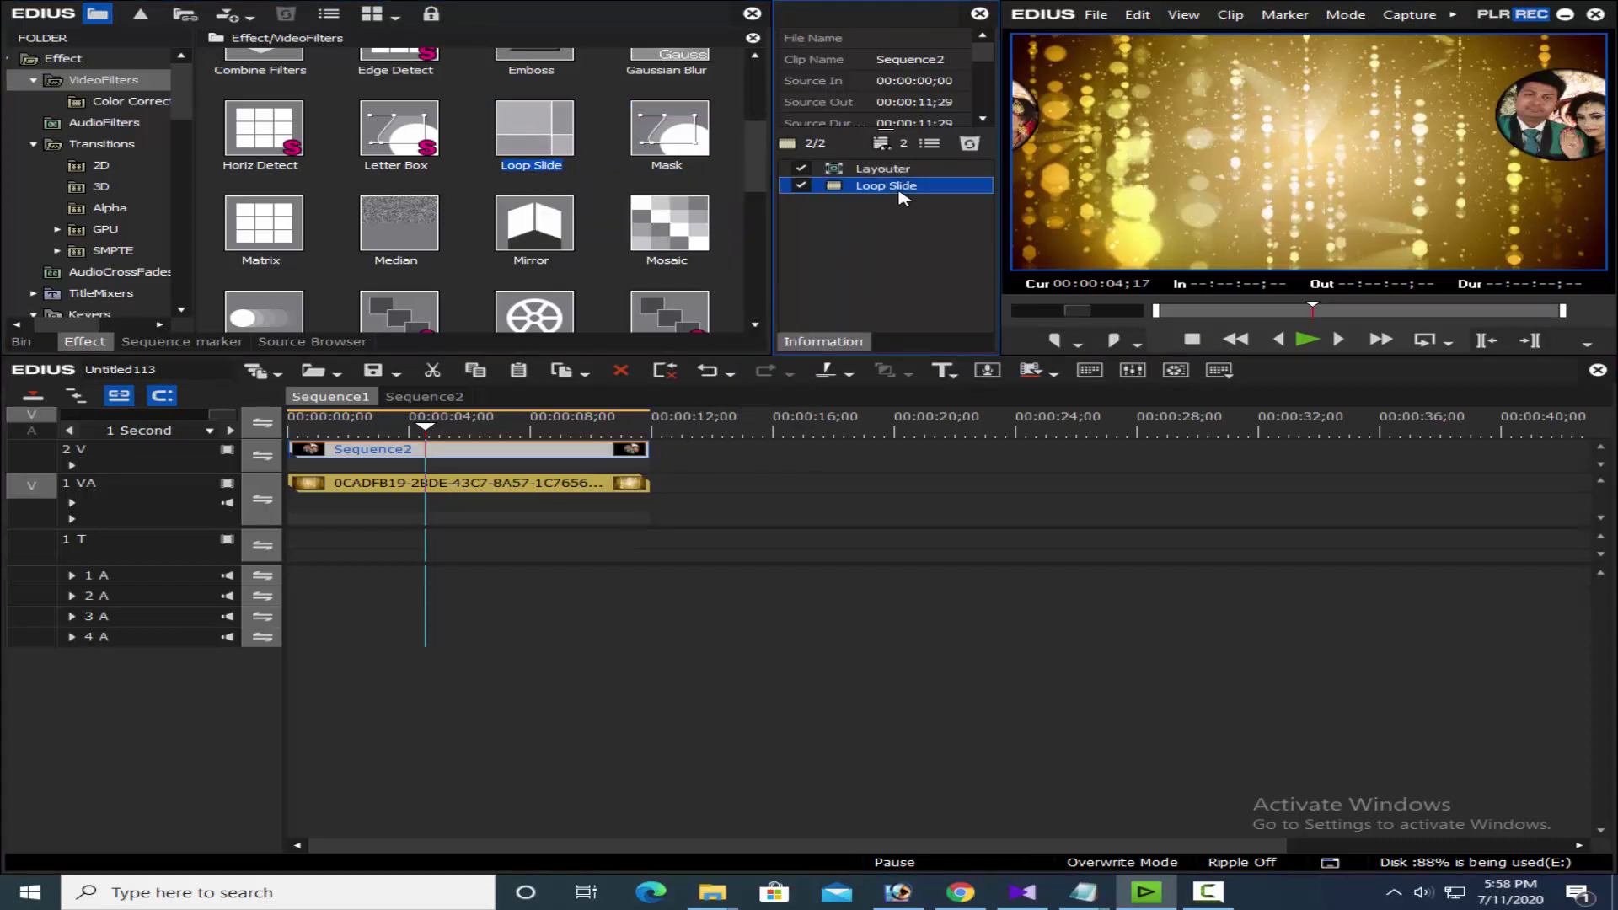
{"action": "left_click_drag", "start_coordinate": [824, 118], "coordinate": [621, 178]}
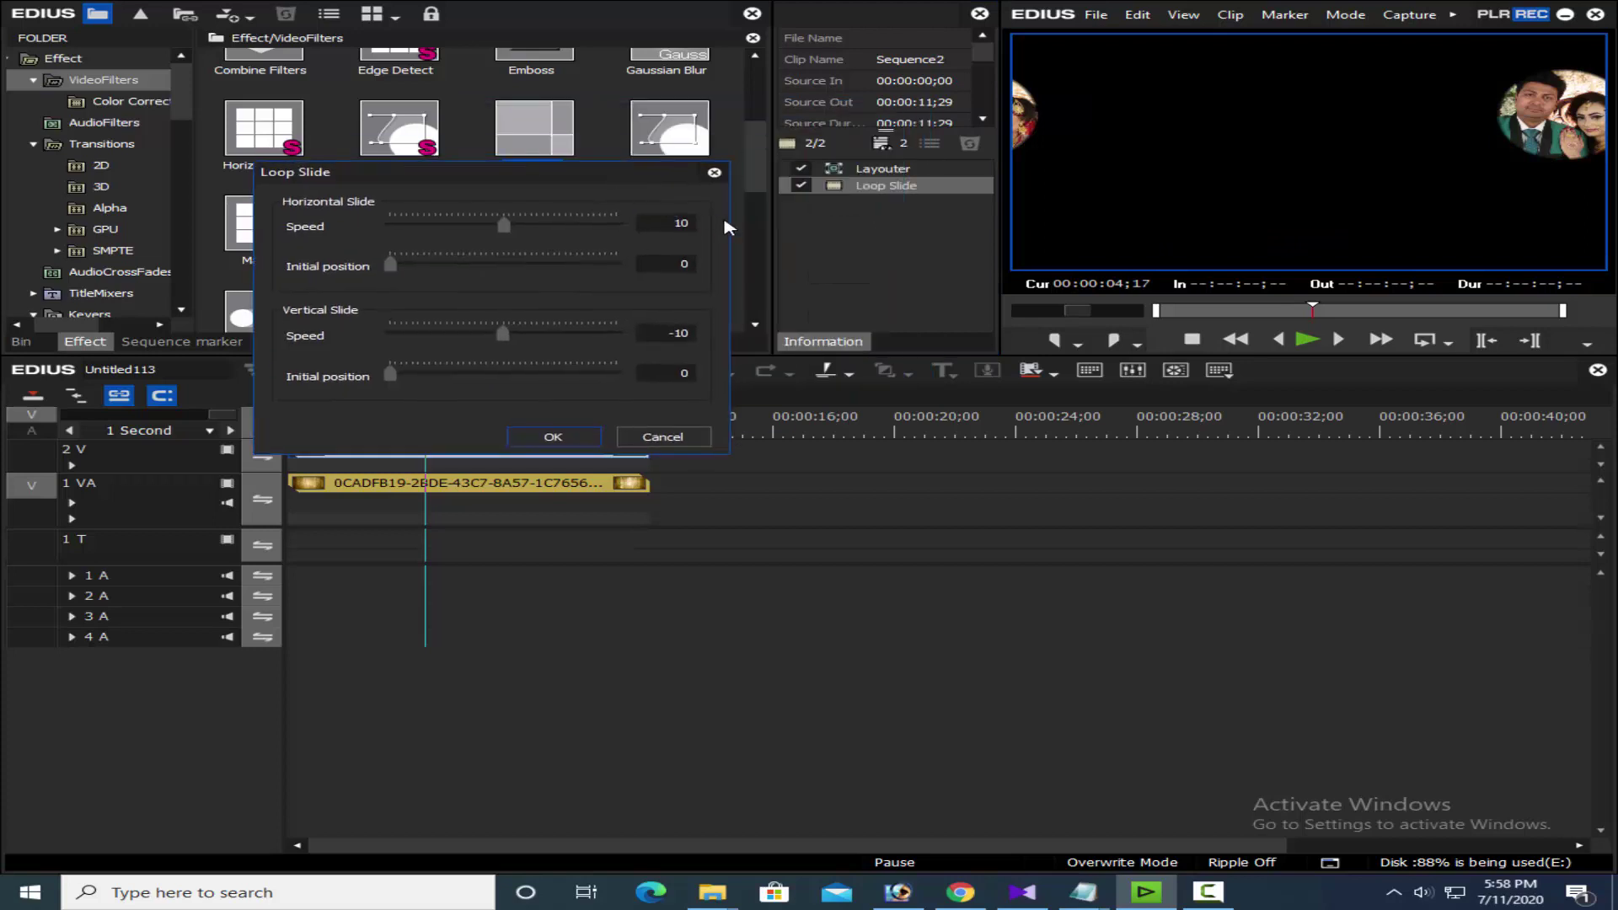
{"action": "double_click", "coordinate": [678, 228]}
{"action": "type", "text": "0"}
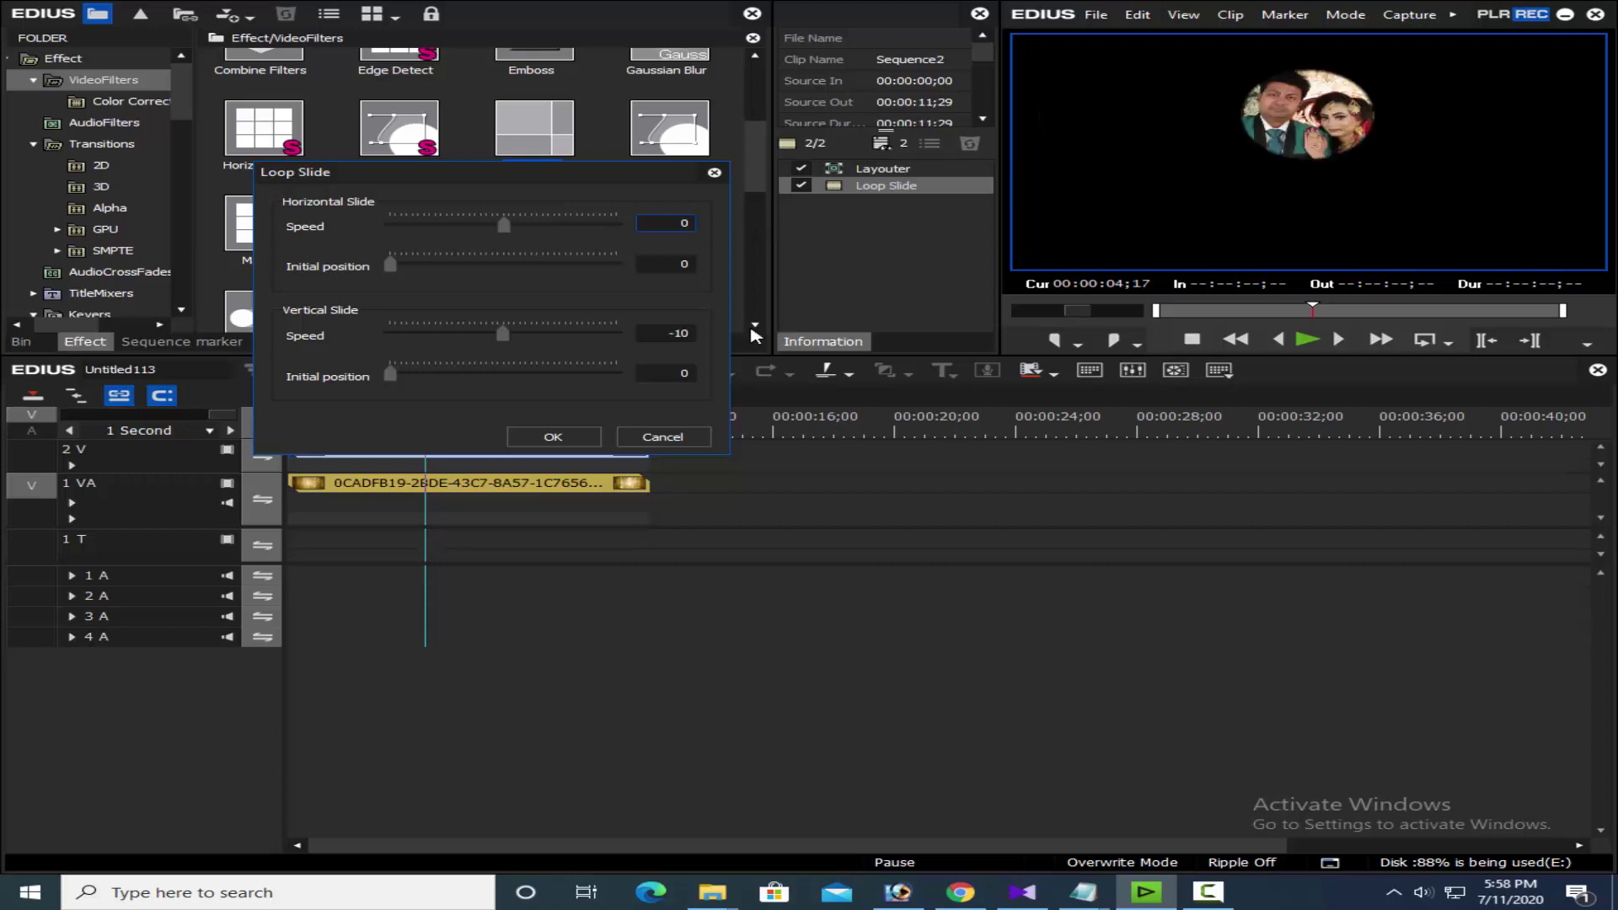
- Set the Loop Slide filter's vertical slide speed to 0 and horizontal slide speed to 3
{"action": "double_click", "coordinate": [655, 335]}
{"action": "type", "text": "0"}
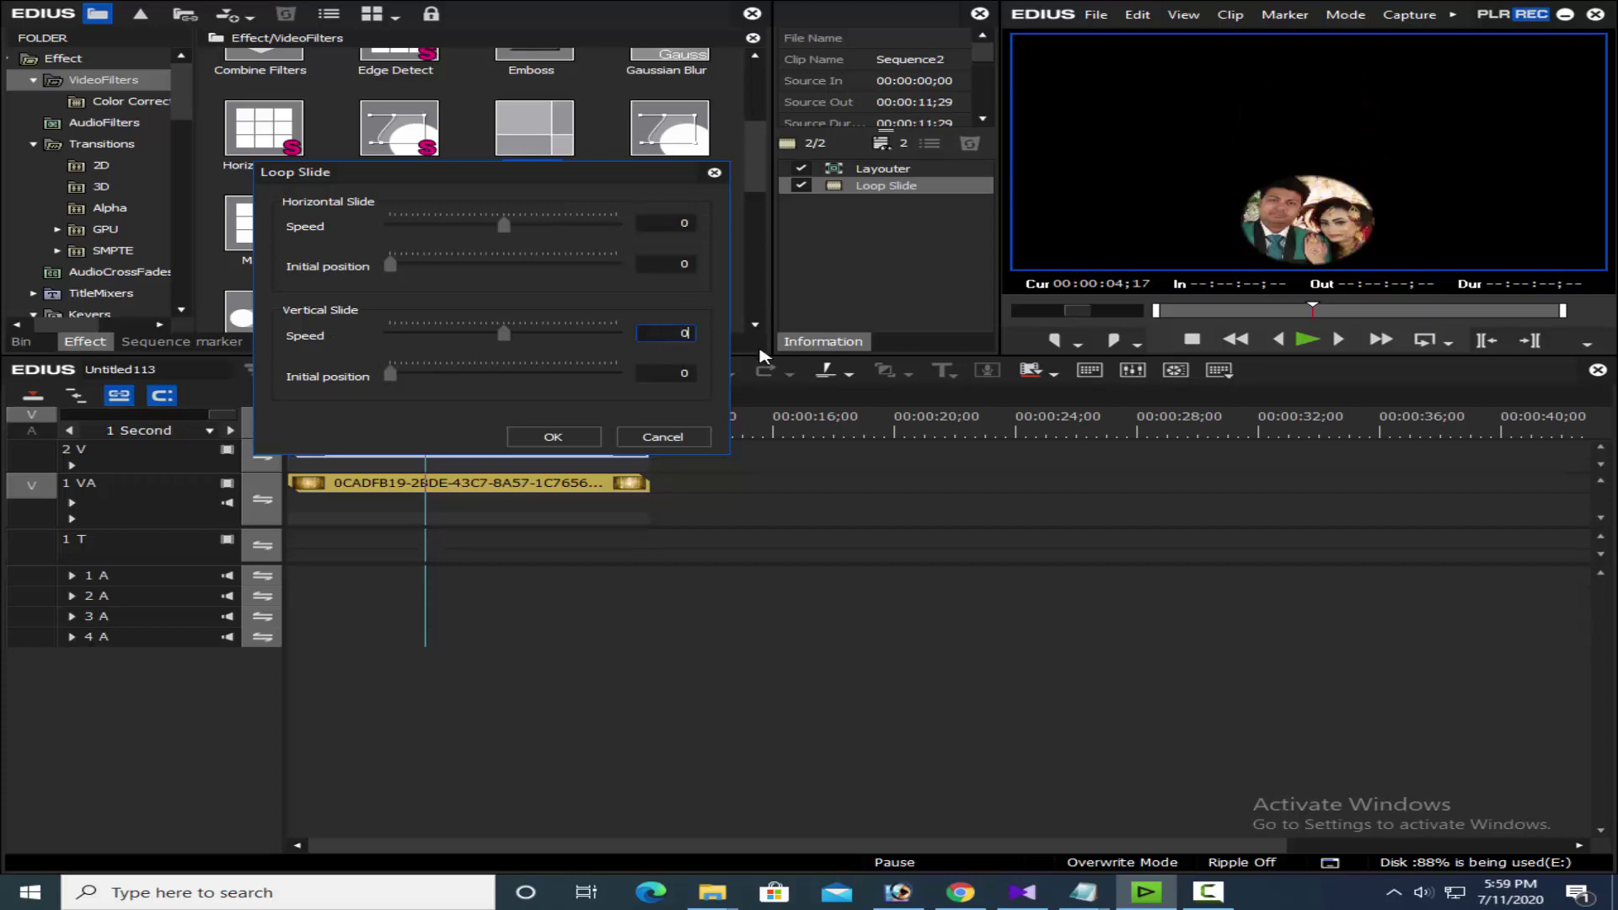
{"action": "double_click", "coordinate": [684, 224]}
{"action": "type", "text": "3"}
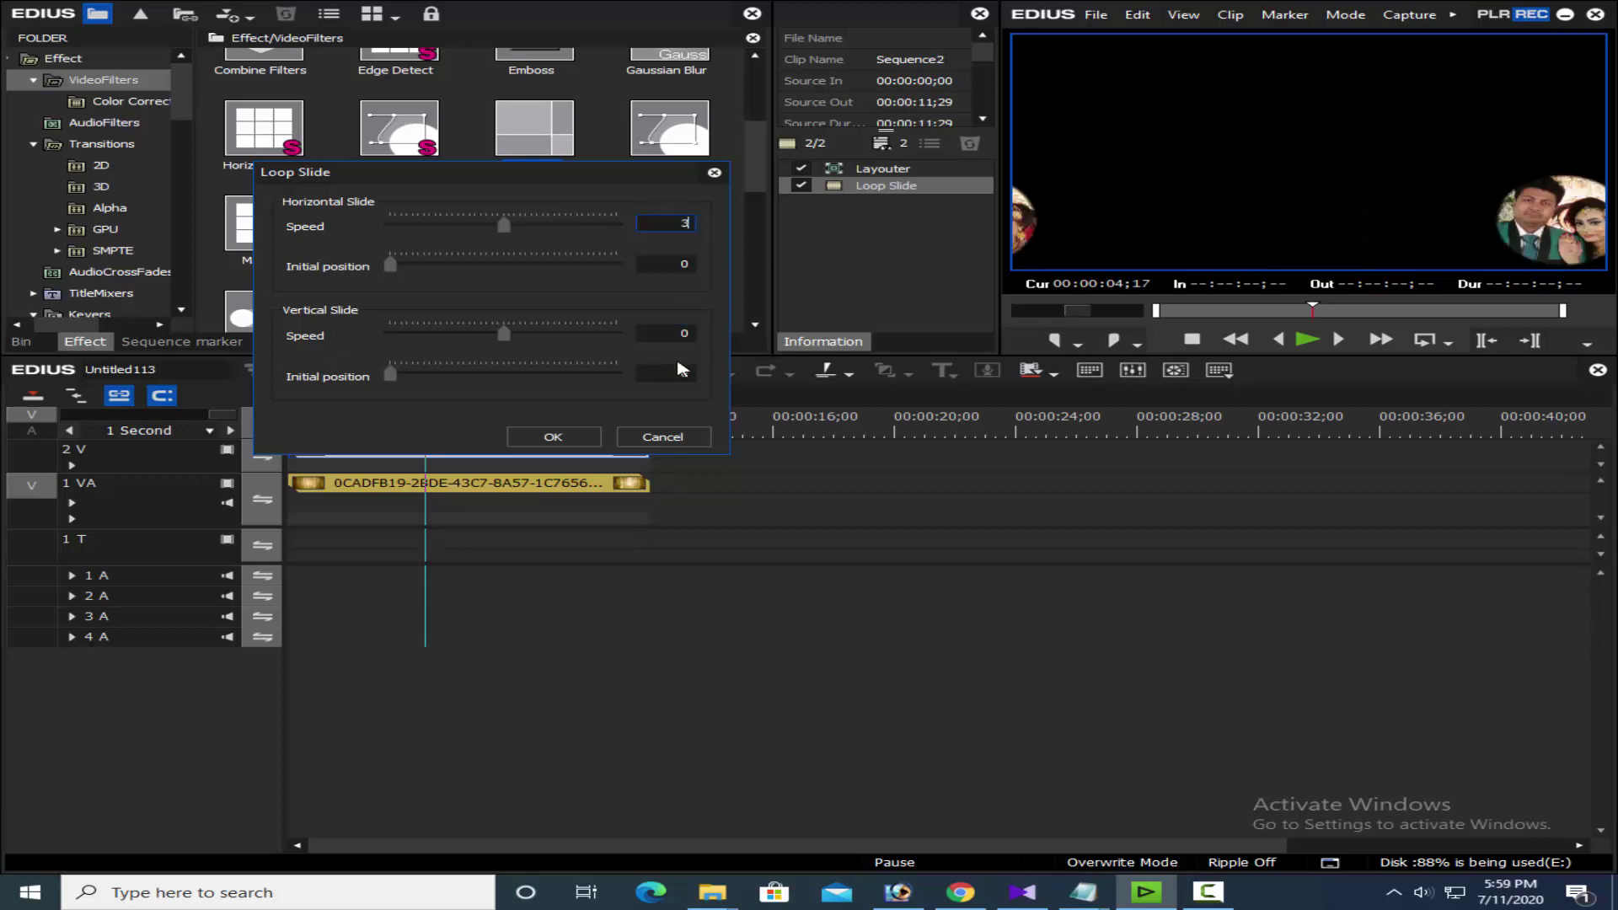
{"action": "left_click", "coordinate": [568, 439]}
- Play the timeline from near the start to preview the horizontally sliding picture
{"action": "left_click", "coordinate": [320, 432]}
{"action": "key", "text": "space"}
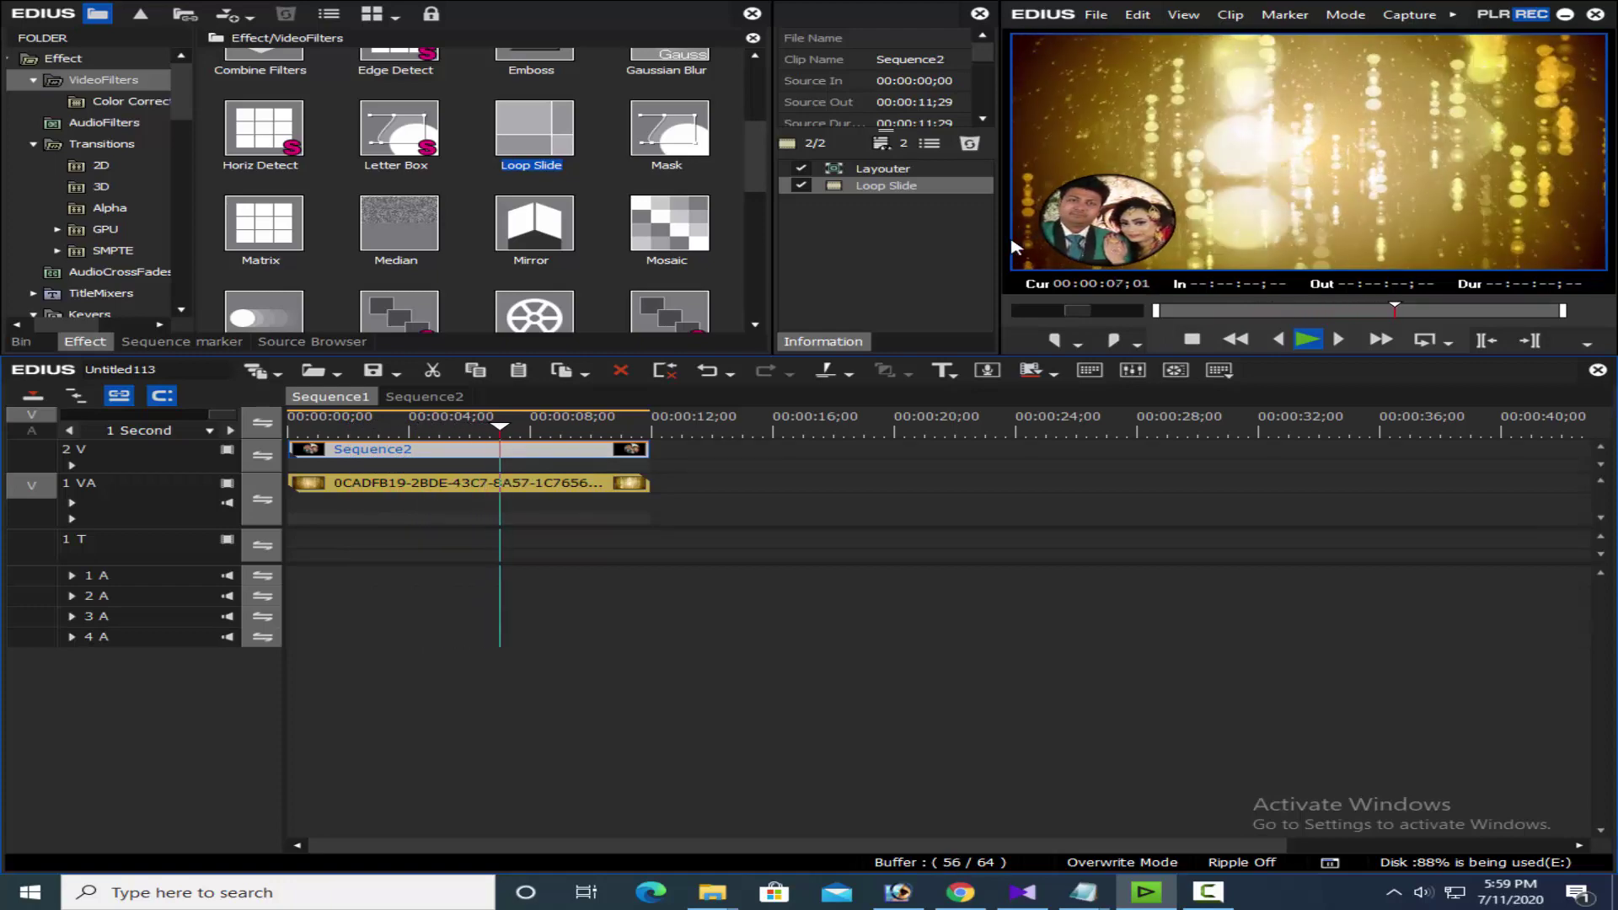
{"action": "key", "text": "space"}
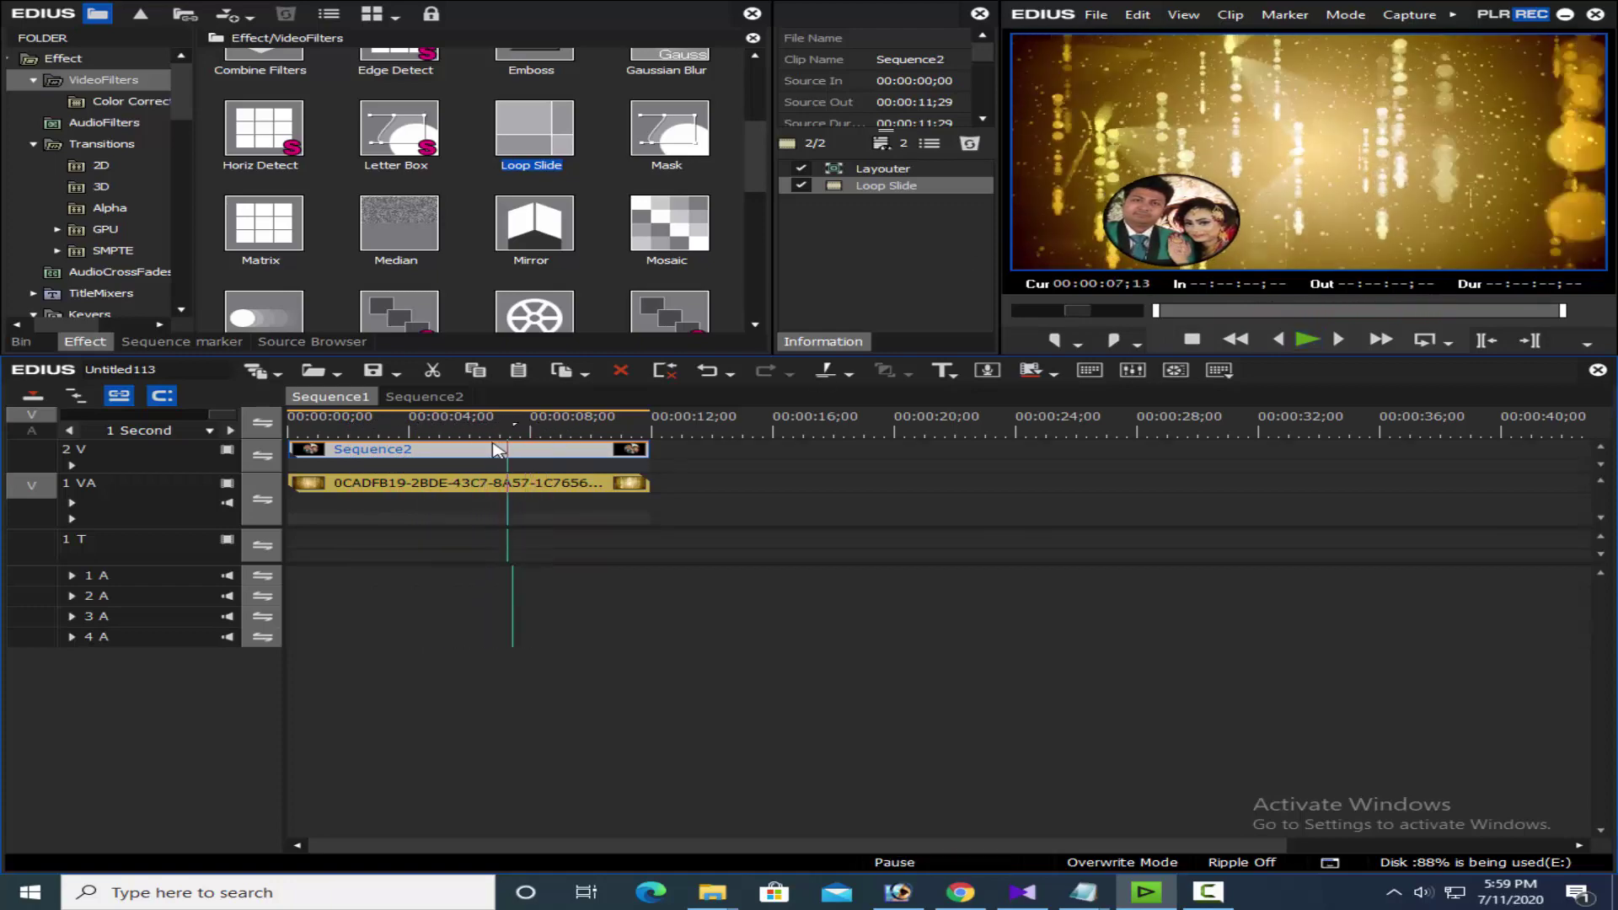
- Change the Loop Slide filter's horizontal slide speed to -3
{"action": "double_click", "coordinate": [909, 187]}
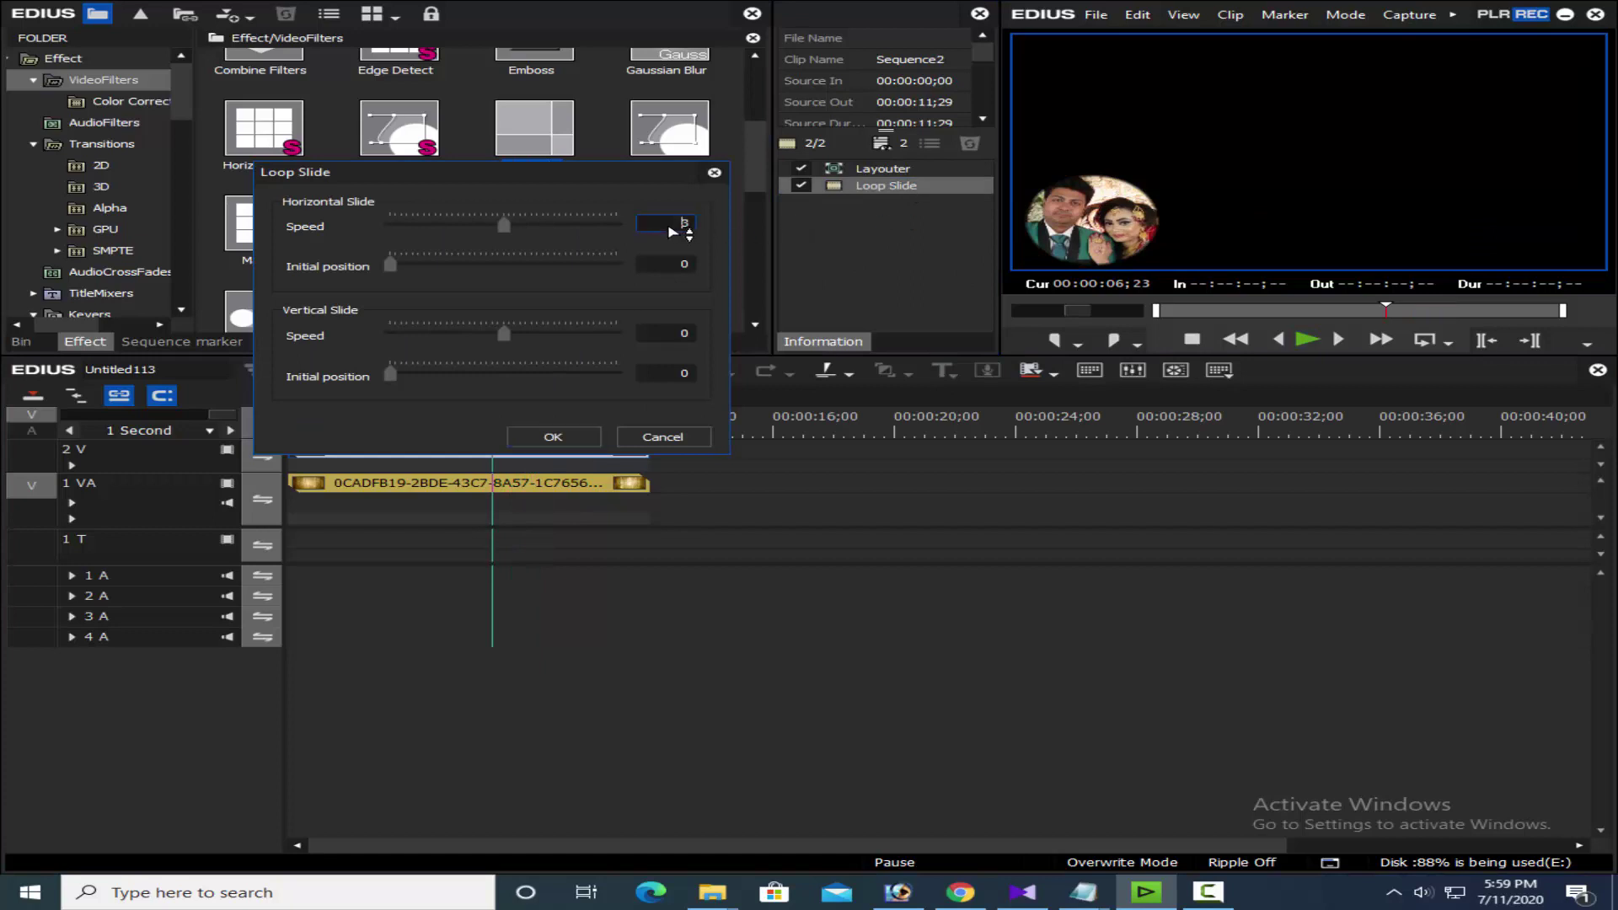
{"action": "type", "text": "-"}
{"action": "left_click", "coordinate": [575, 435]}
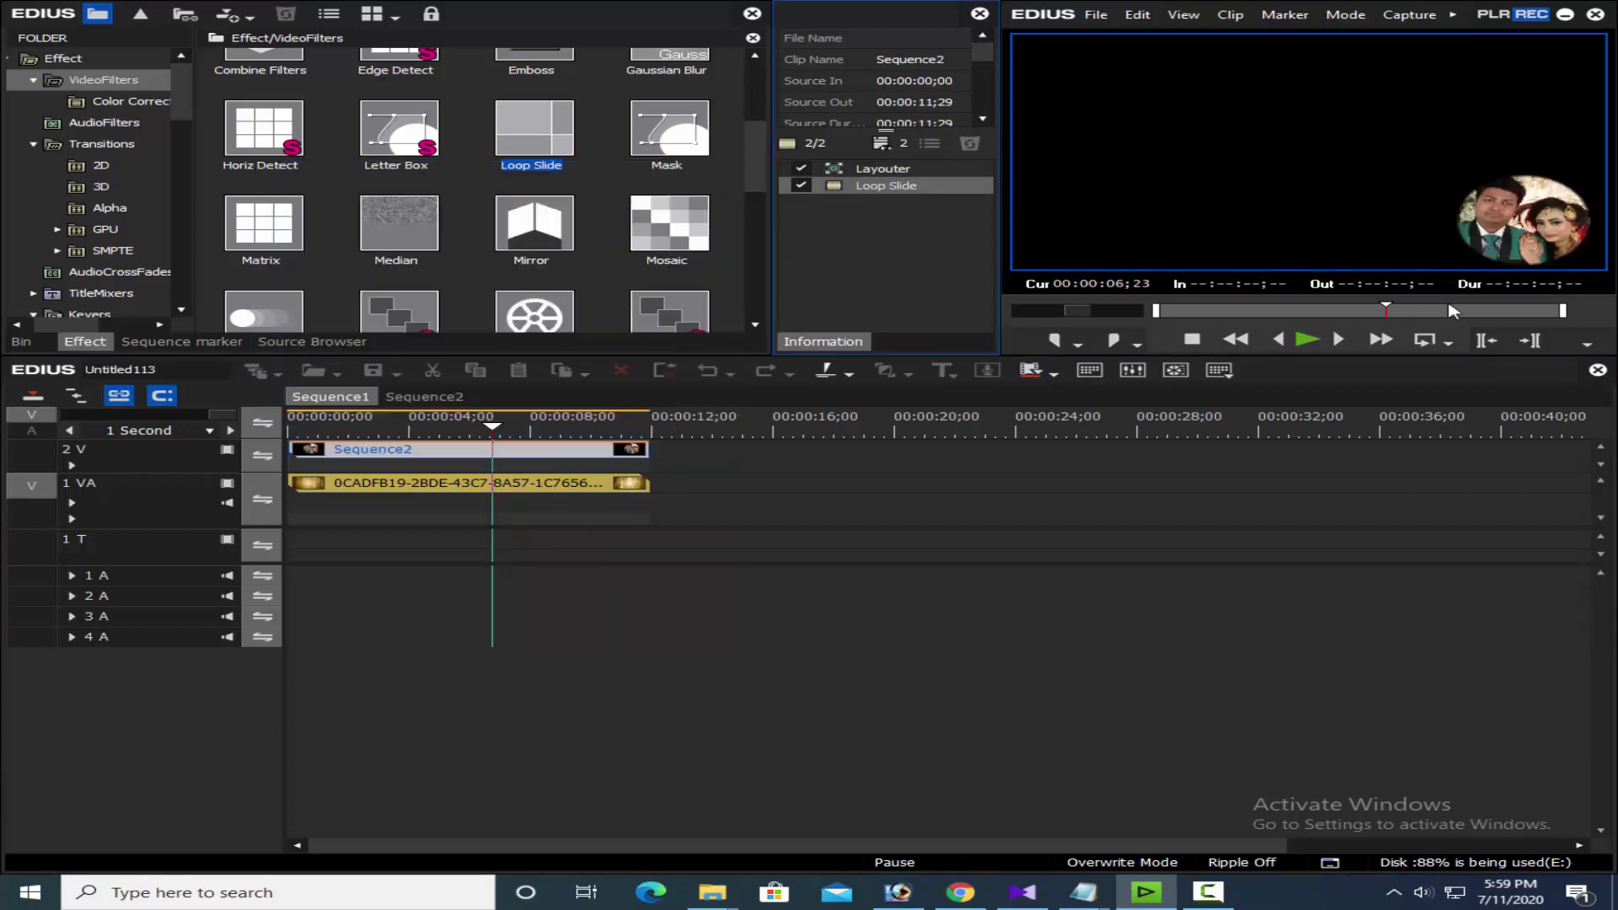
- Preview the reversed horizontal slide in full screen, replaying it from 00:00:04;00
{"action": "double_click", "coordinate": [1458, 124]}
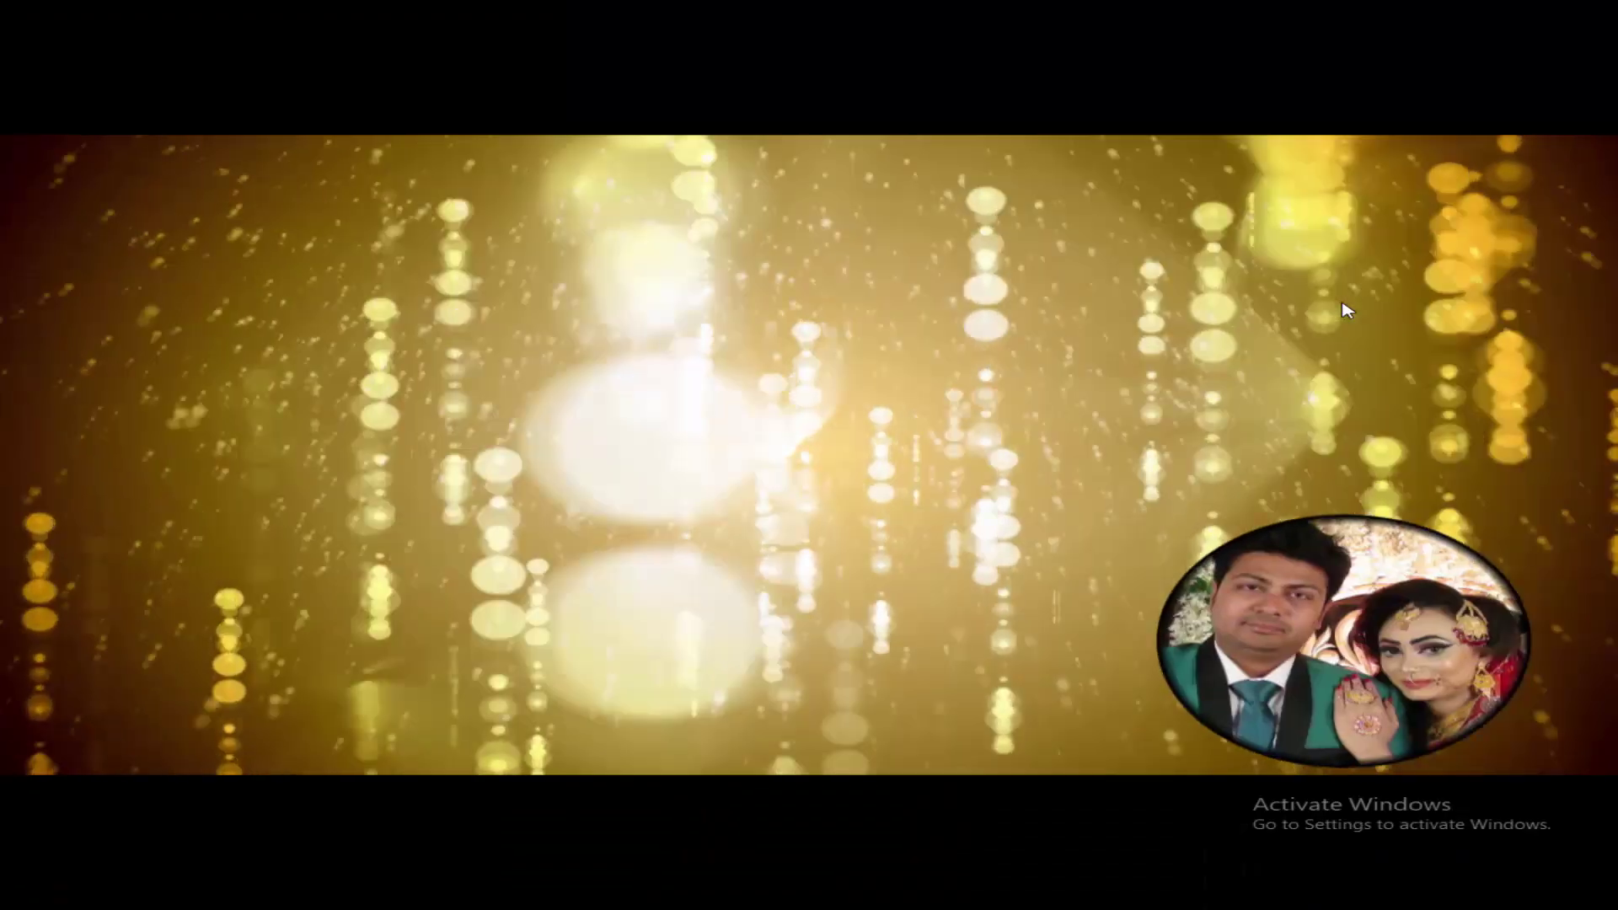
{"action": "key", "text": "Escape"}
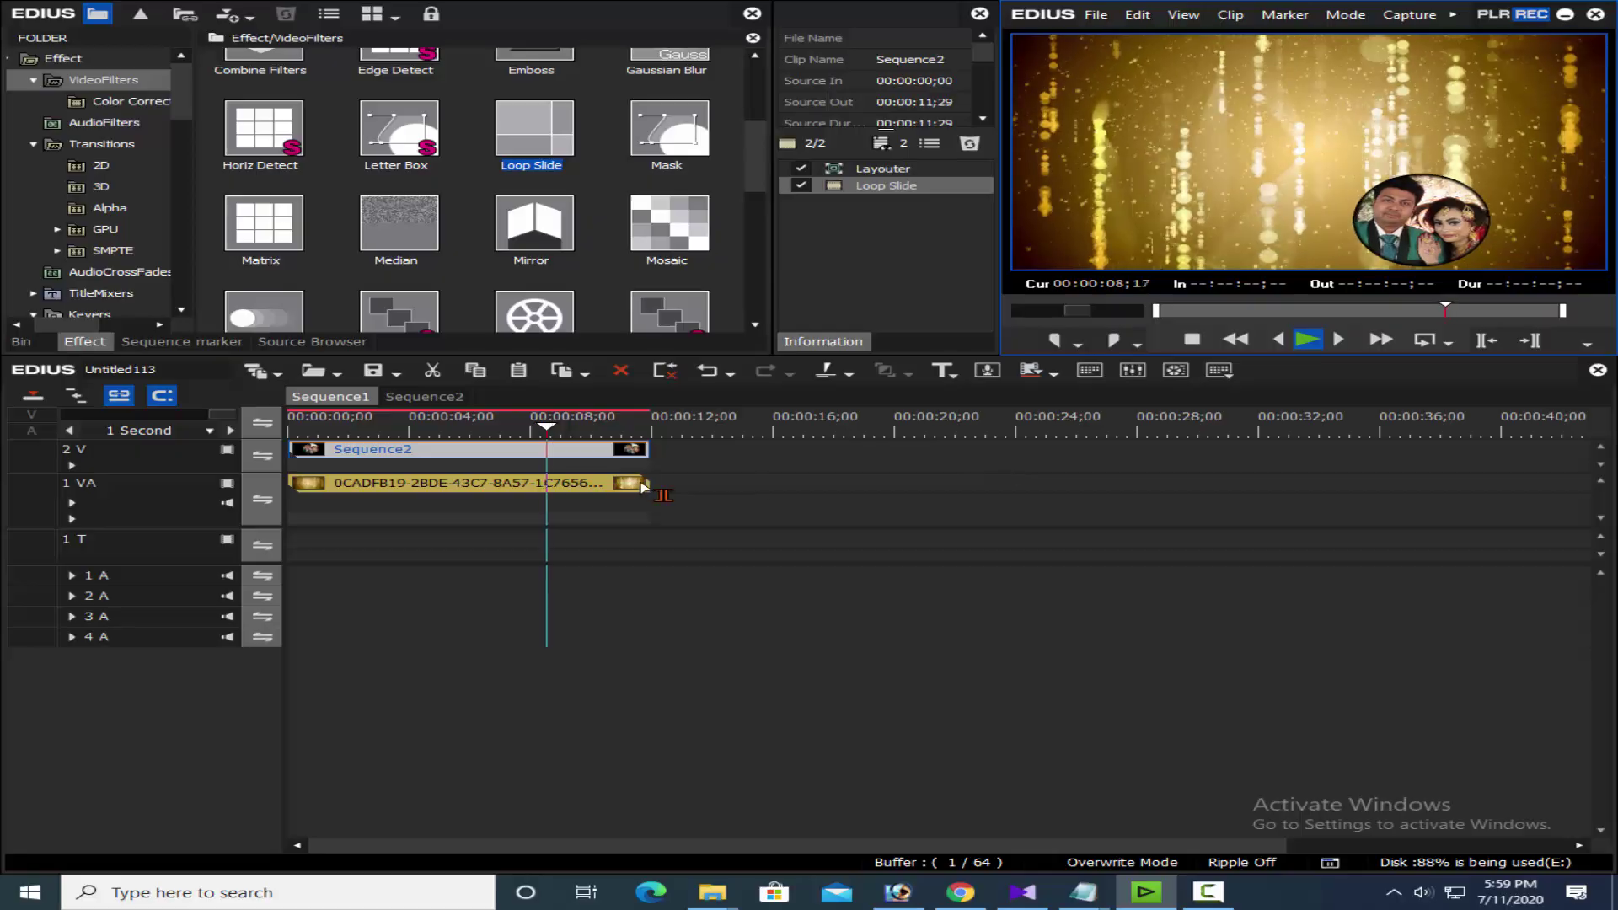
{"action": "left_click", "coordinate": [408, 425]}
{"action": "key", "text": "ctrl+f"}
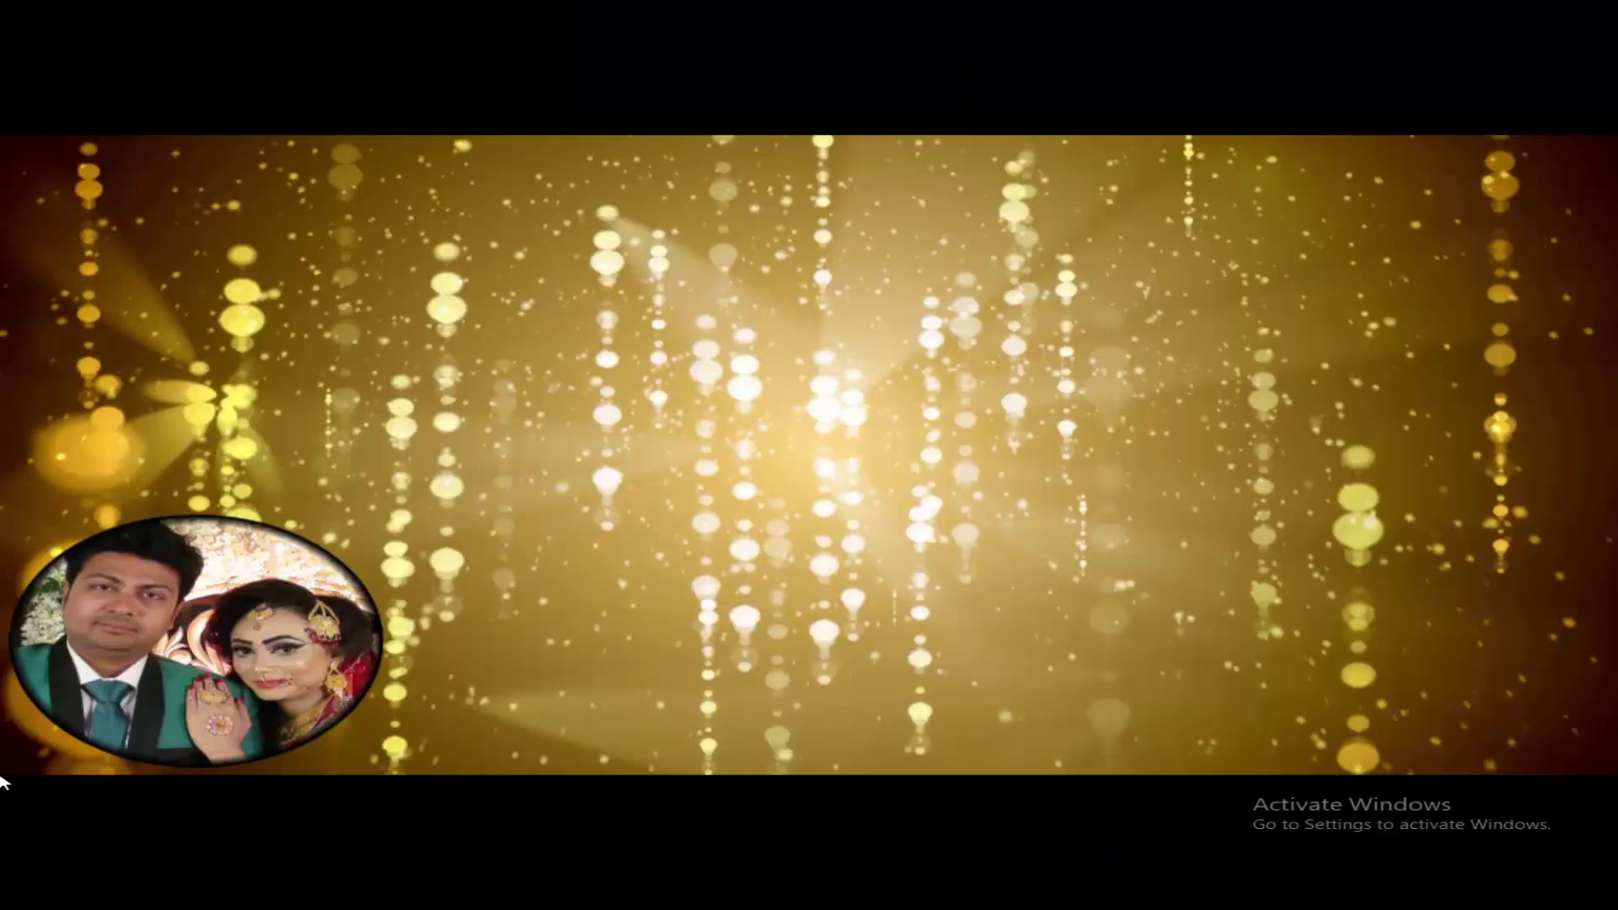
{"action": "key", "text": "Escape"}
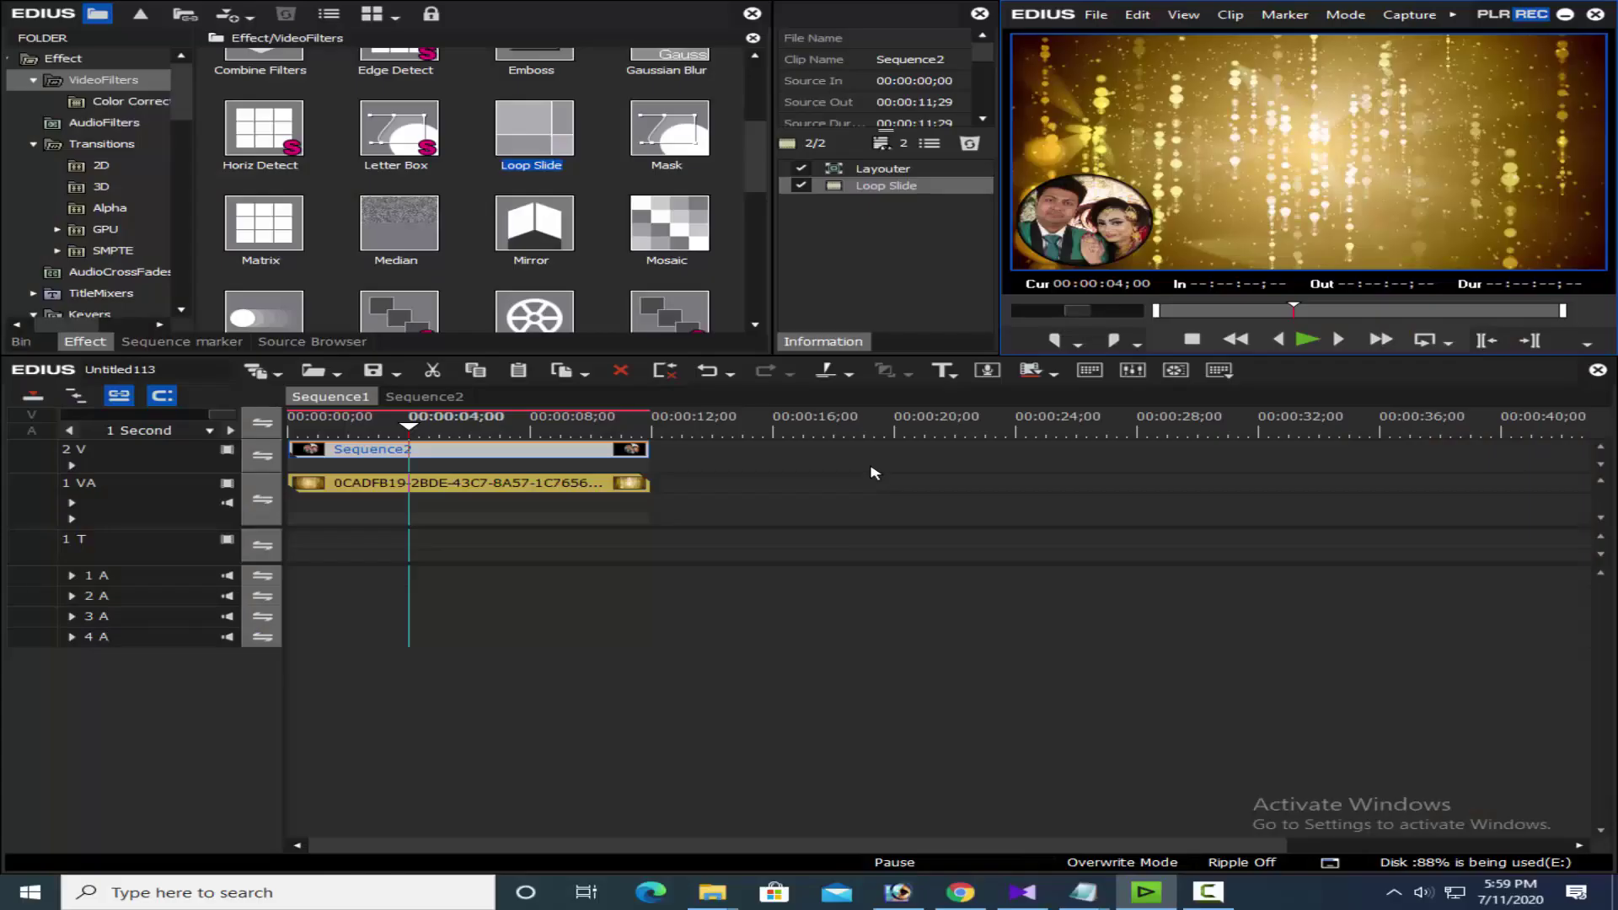
- In Sequence2's Layouter, move the picture to position X -41.10%, Y 31.50%, in the frame's lower-left corner
{"action": "left_click", "coordinate": [607, 465]}
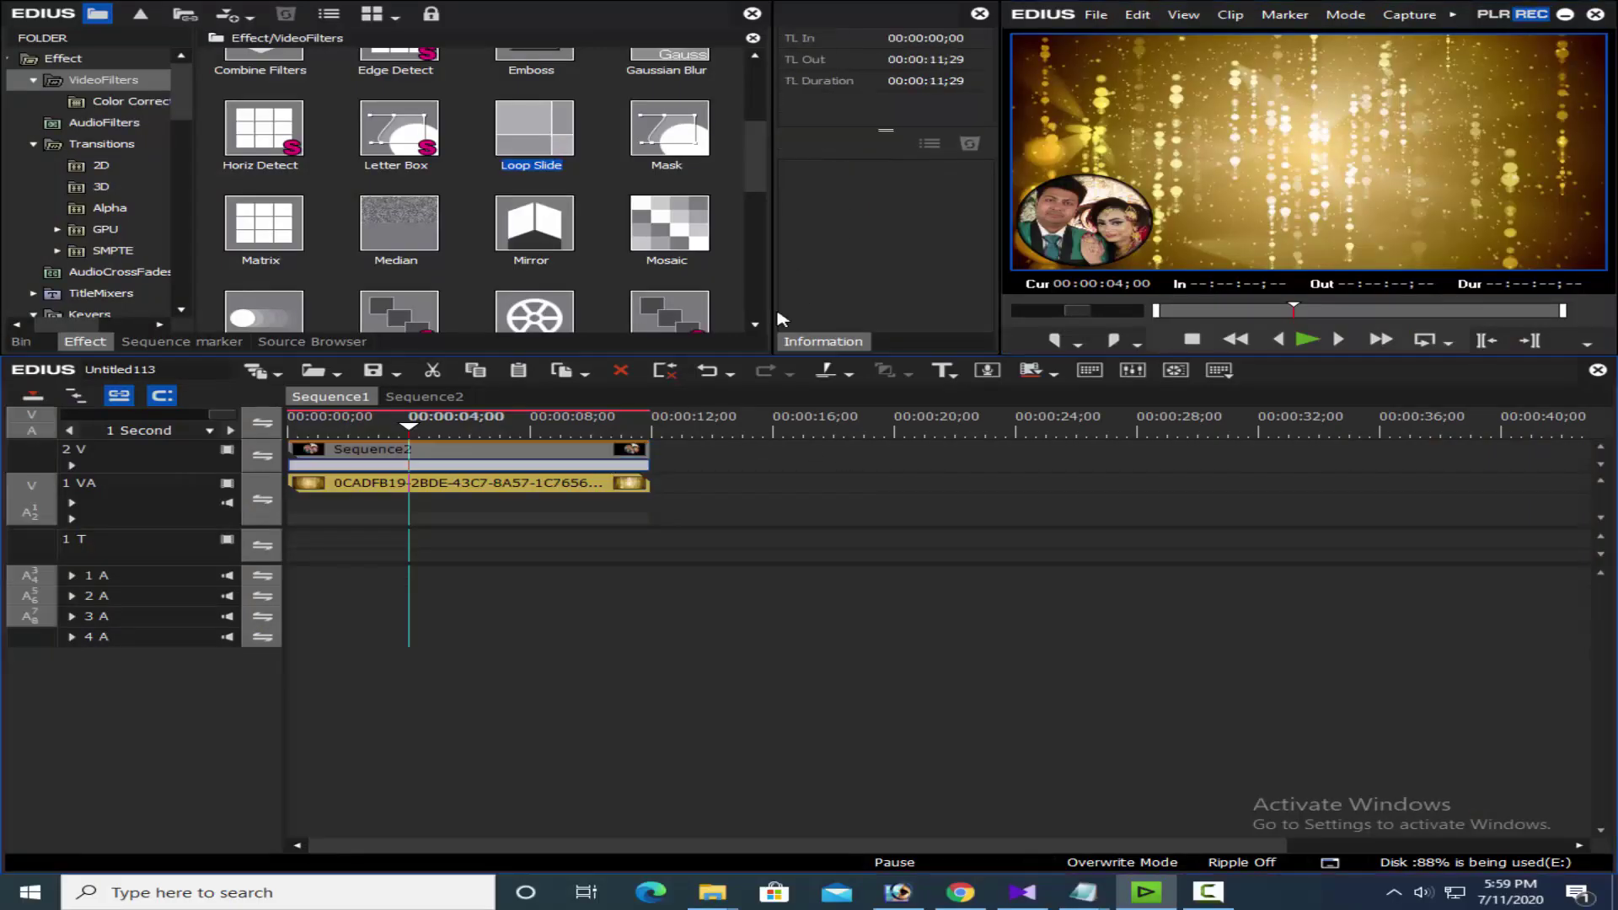
{"action": "left_click", "coordinate": [578, 457]}
{"action": "double_click", "coordinate": [869, 174]}
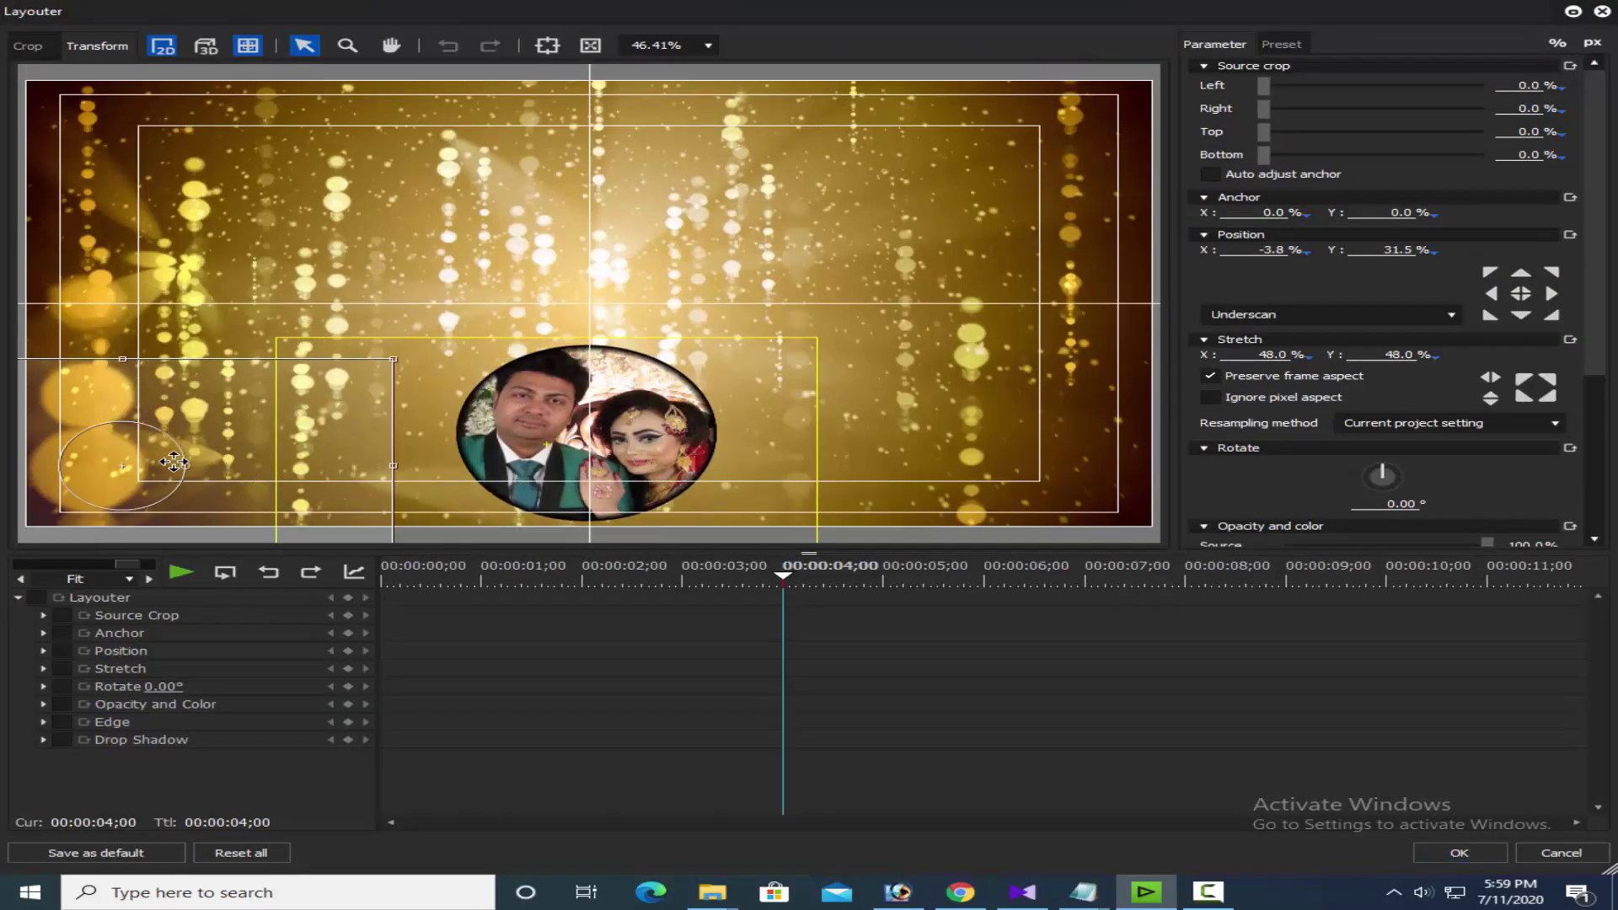
{"action": "left_click_drag", "start_coordinate": [682, 448], "coordinate": [268, 449]}
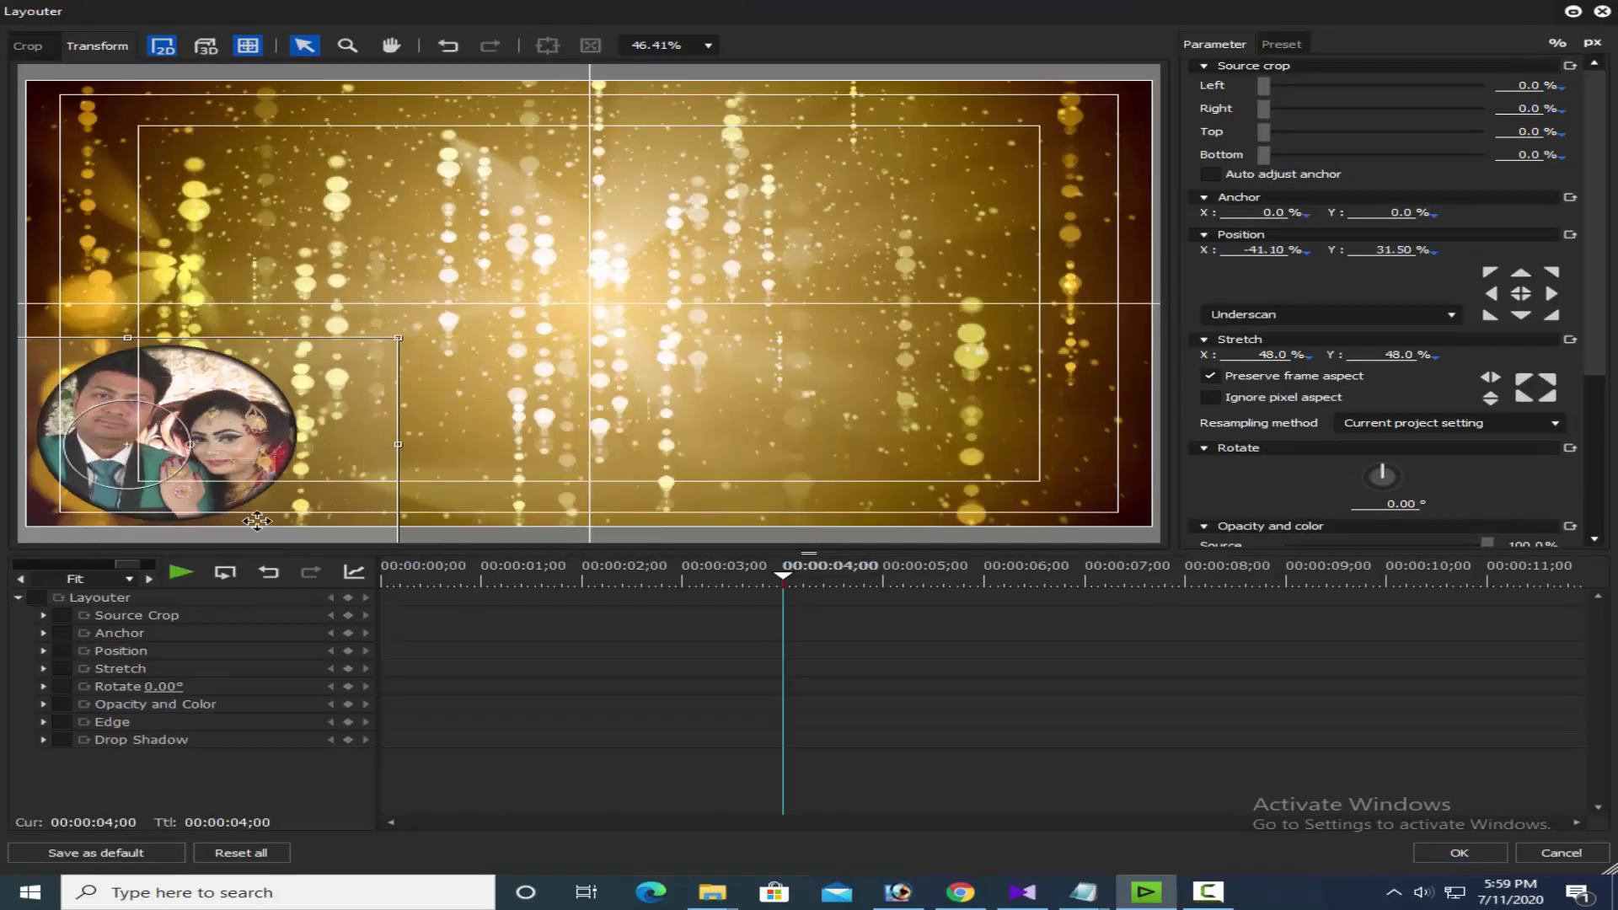
{"action": "left_click", "coordinate": [1445, 852]}
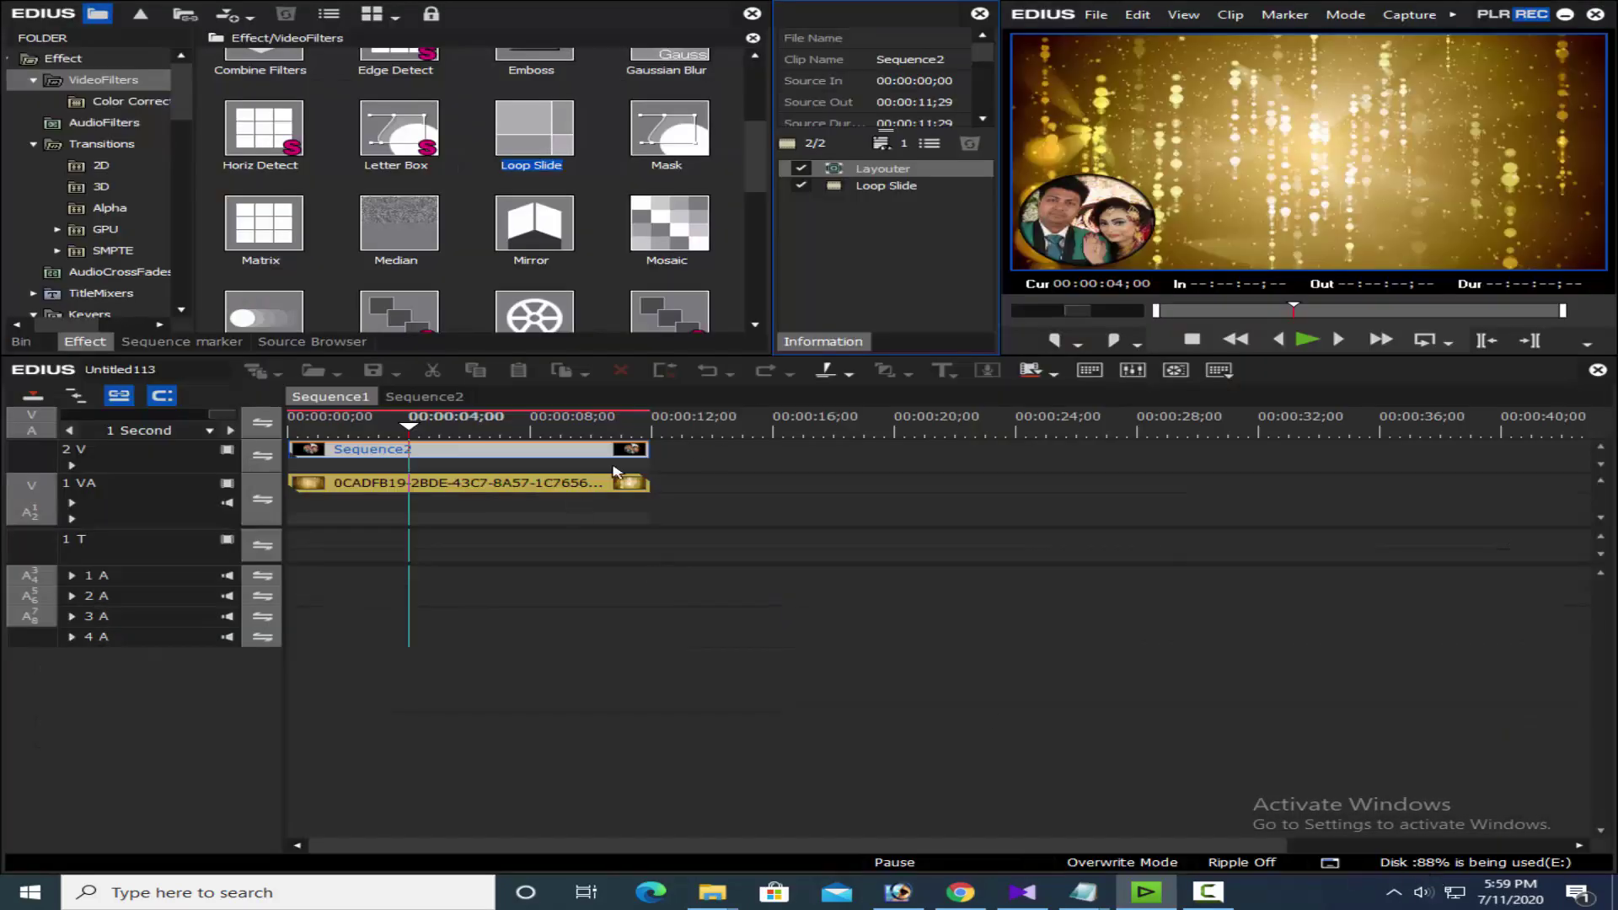
- Set the Loop Slide filter's horizontal slide speed to 0 and vertical slide speed to 3
{"action": "left_click", "coordinate": [868, 187]}
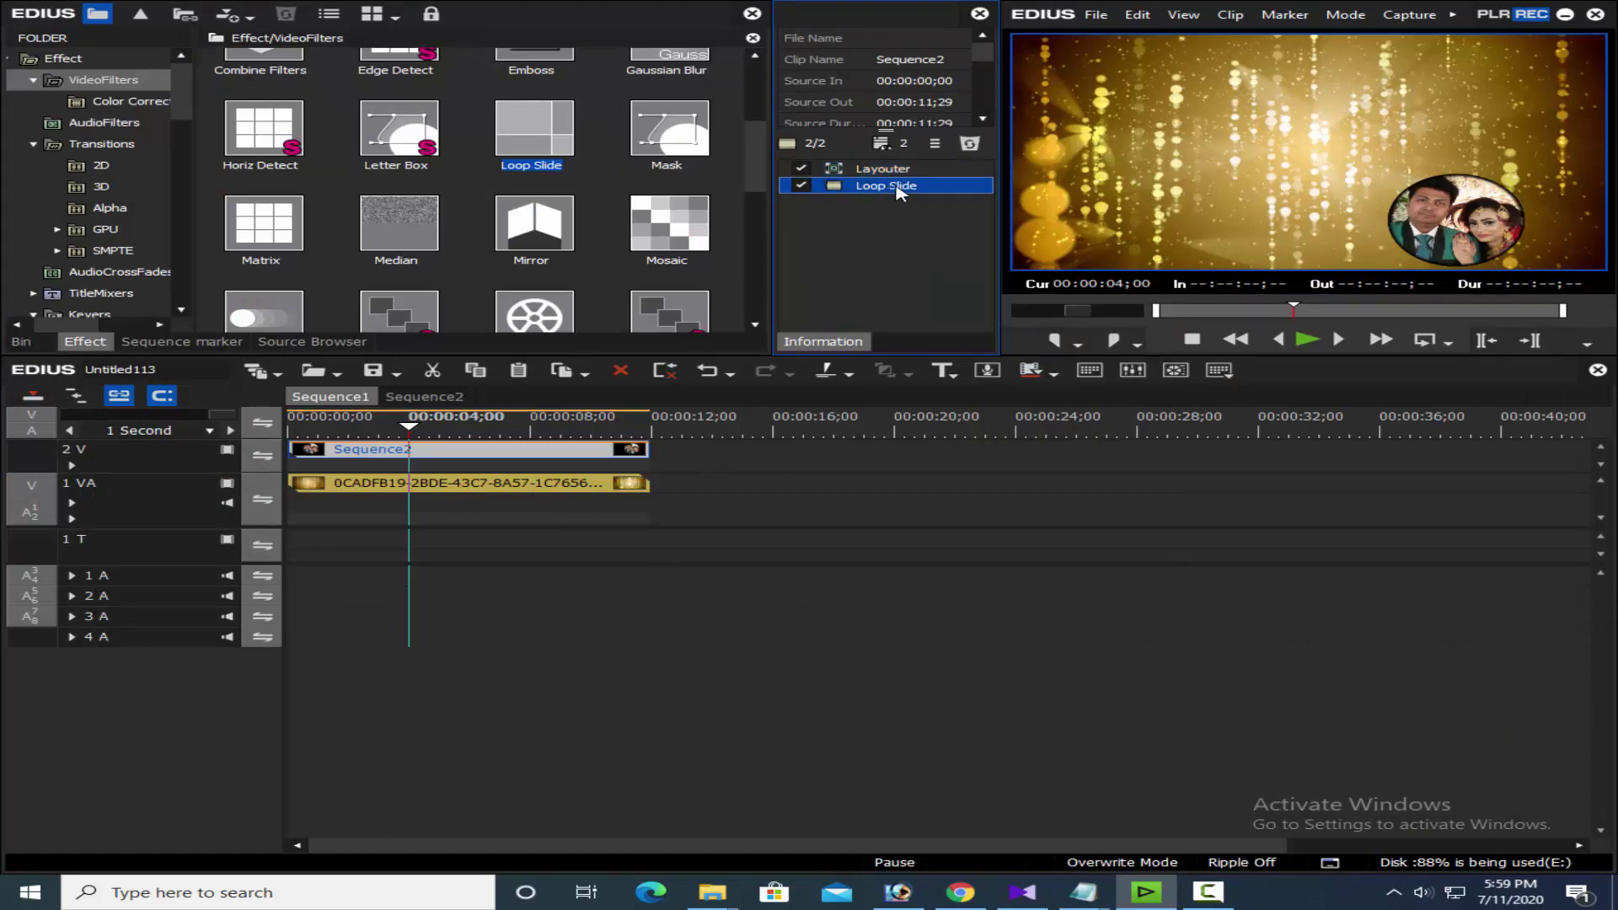
{"action": "double_click", "coordinate": [894, 186]}
{"action": "left_click", "coordinate": [677, 224]}
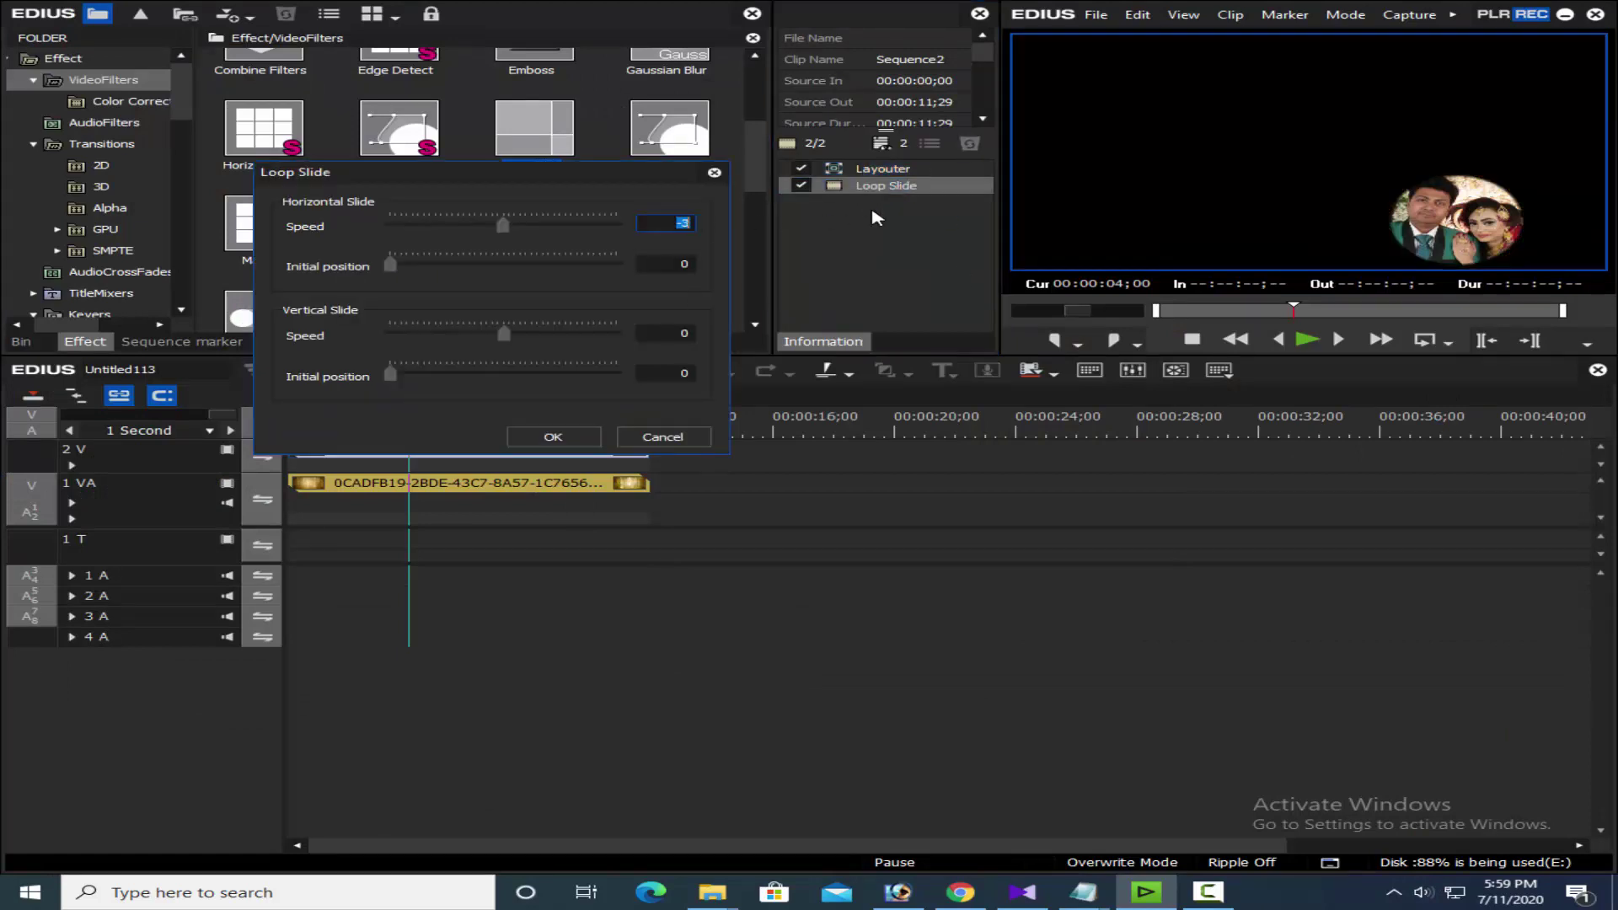
{"action": "type", "text": "0"}
{"action": "left_click", "coordinate": [677, 336]}
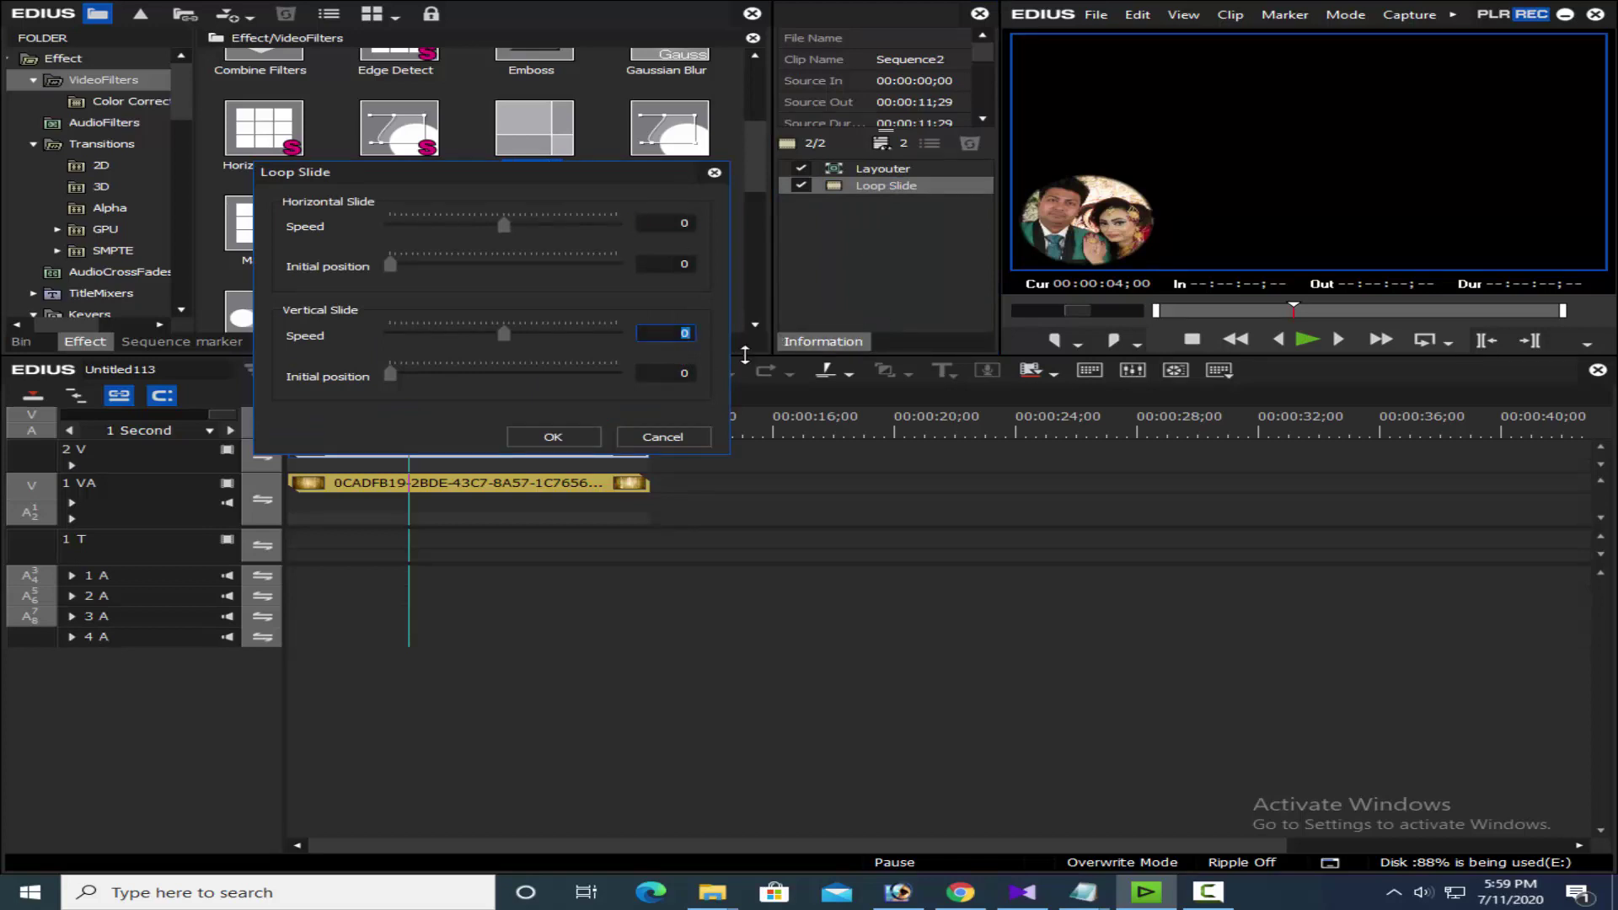
{"action": "type", "text": "3"}
{"action": "left_click", "coordinate": [553, 436]}
- Play the vertically sliding picture and view it in full screen
{"action": "key", "text": "space"}
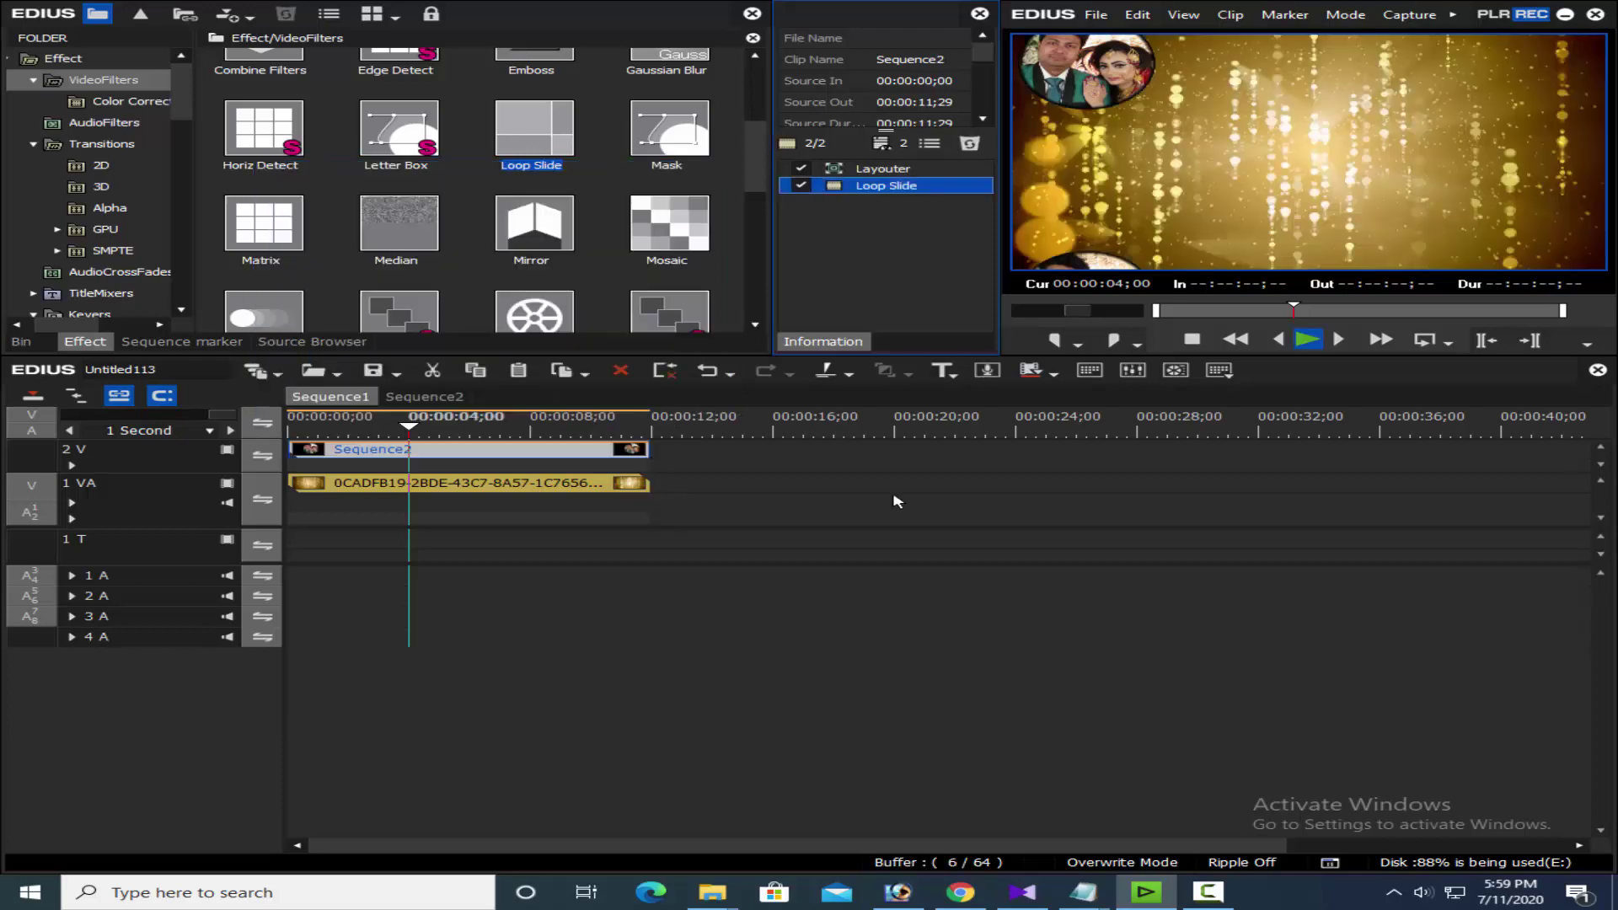
{"action": "double_click", "coordinate": [1174, 157]}
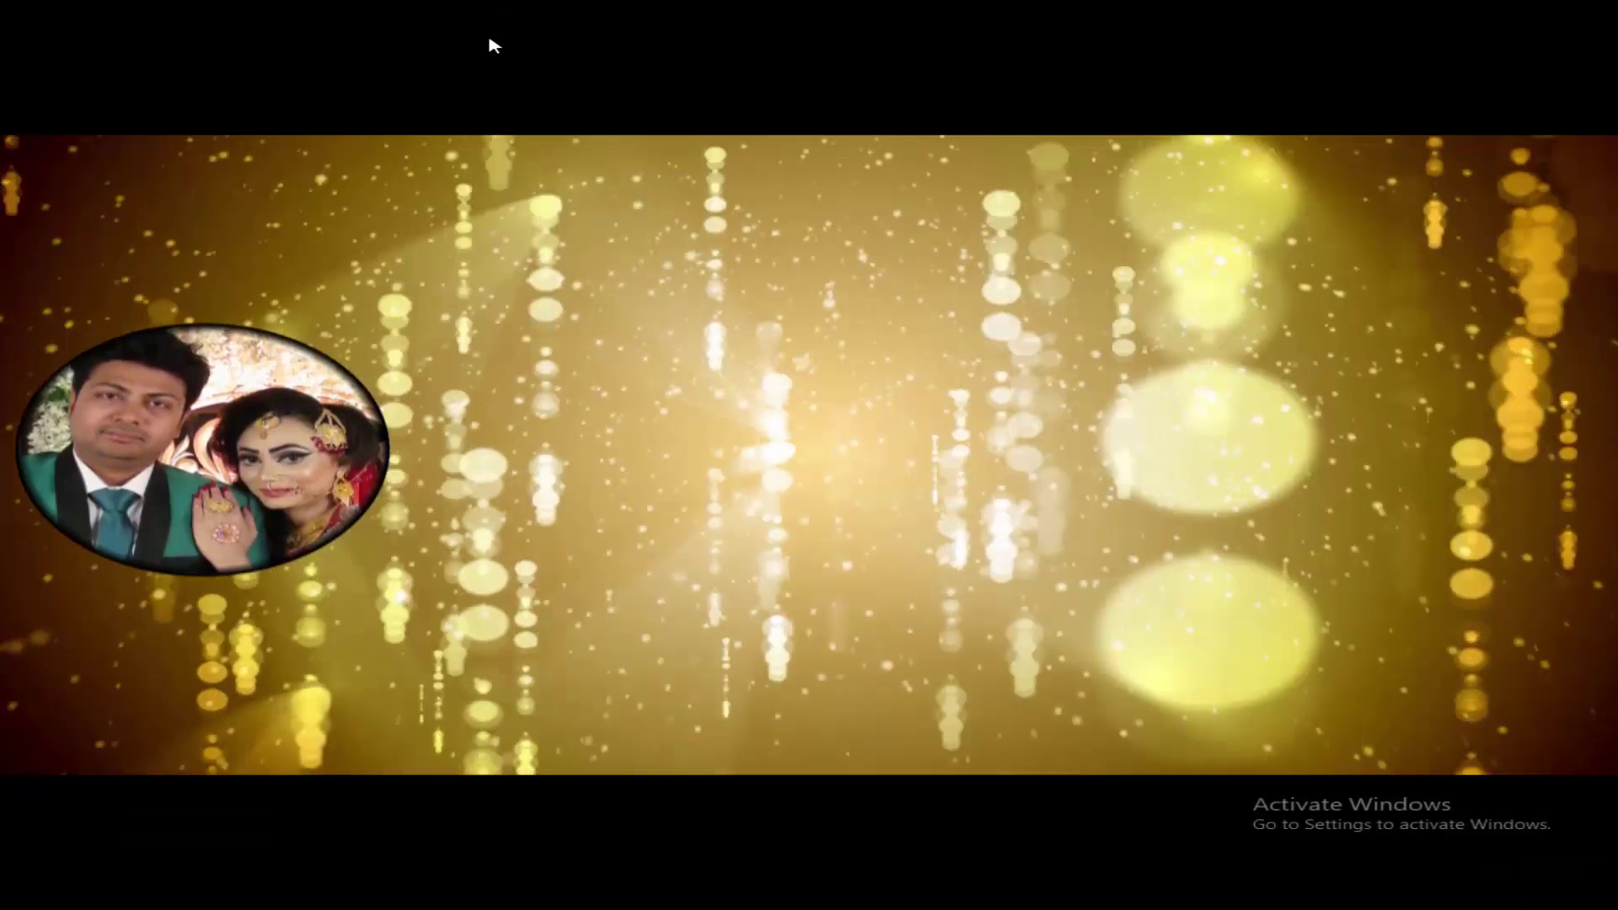
{"action": "key", "text": "Escape"}
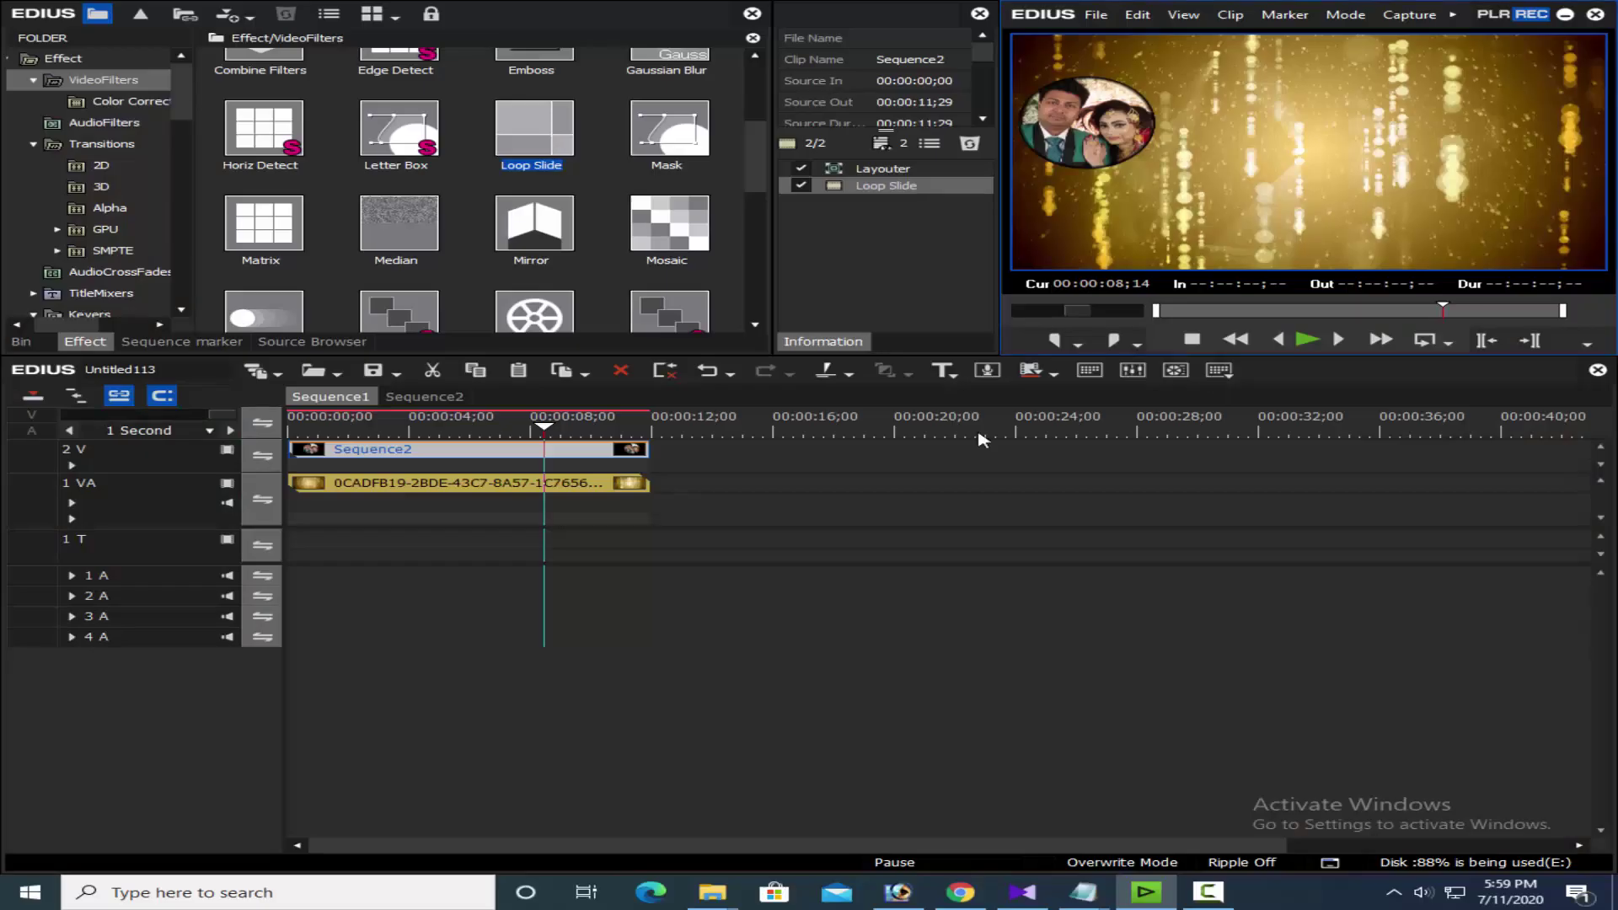
- Change the Loop Slide filter's vertical slide speed to -3
{"action": "double_click", "coordinate": [877, 186]}
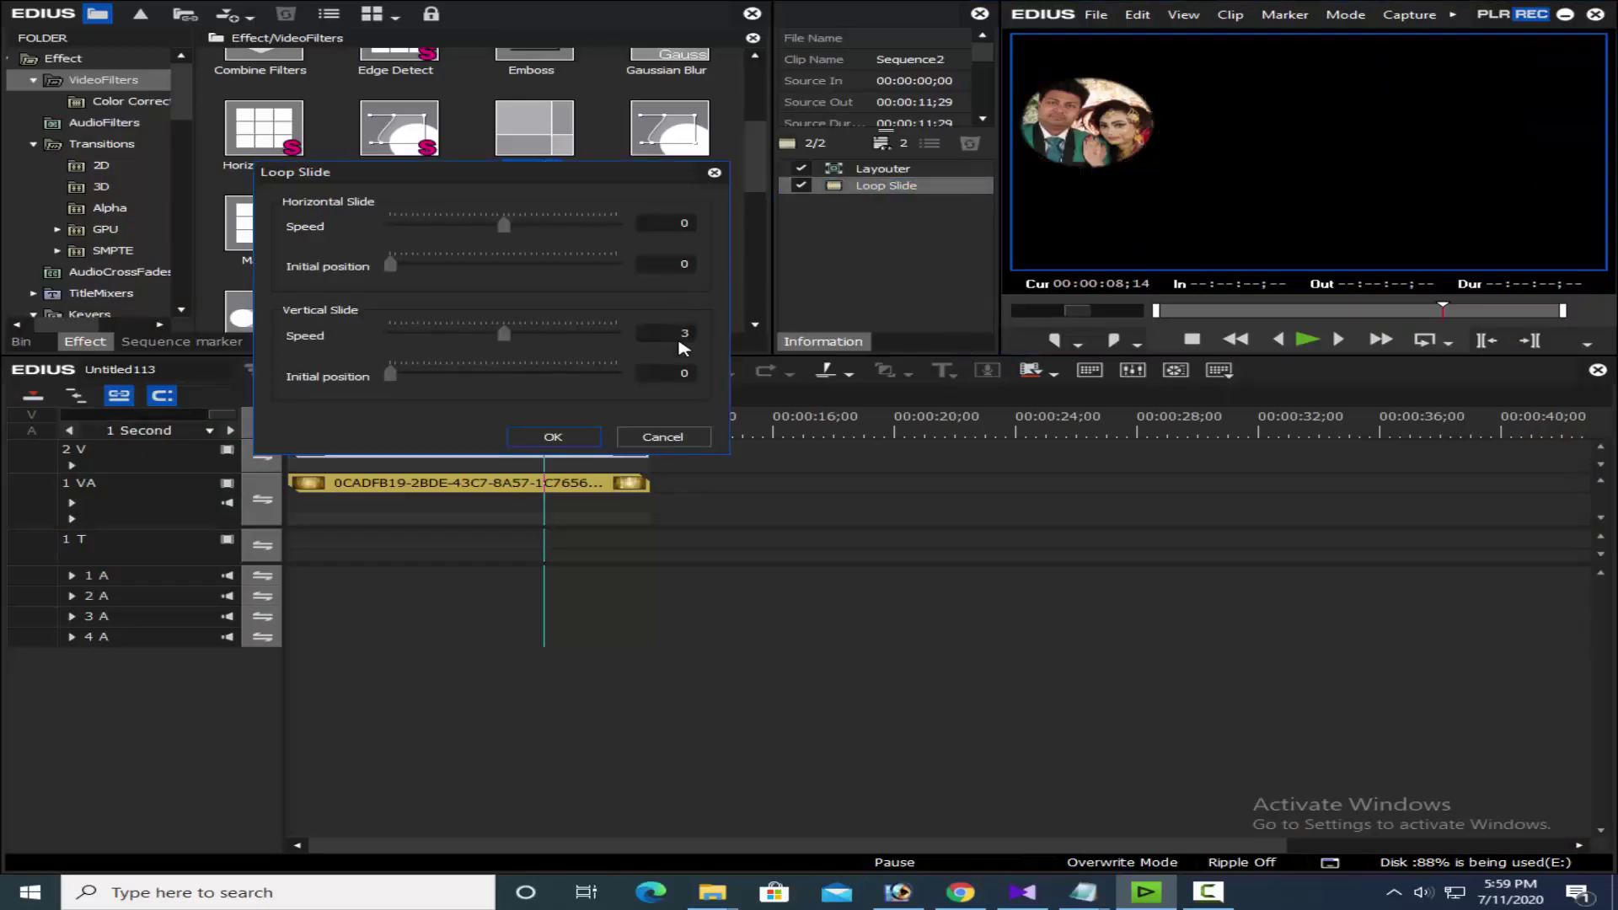
{"action": "left_click", "coordinate": [679, 339]}
{"action": "type", "text": "-"}
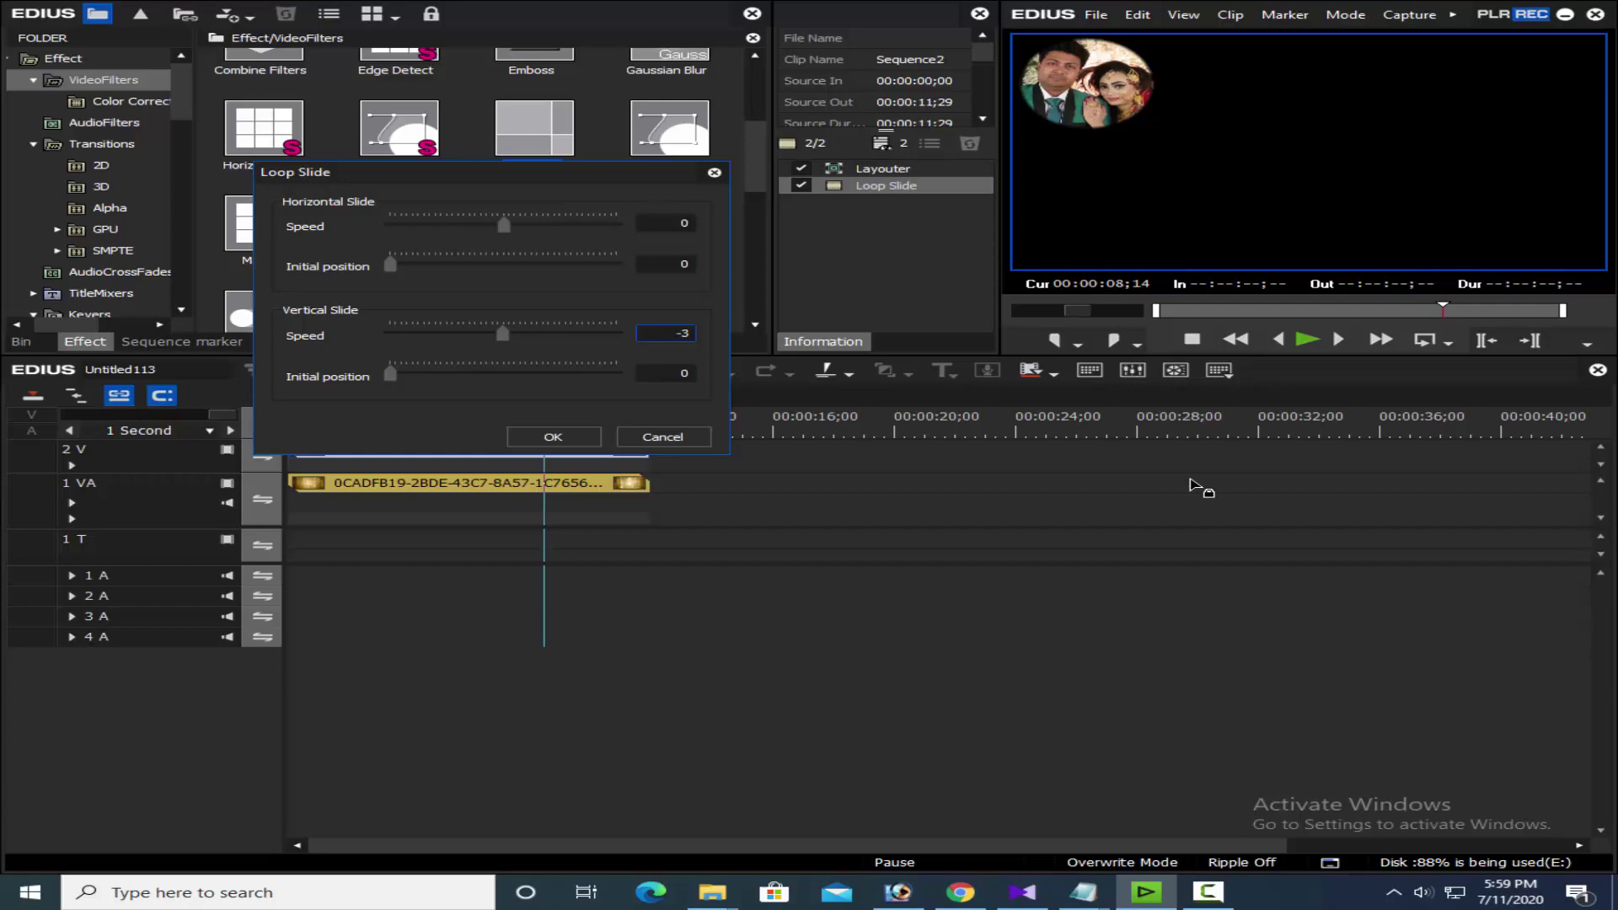
{"action": "left_click", "coordinate": [568, 438]}
- Preview the reversed vertical slide twice in full screen and stop playback
{"action": "double_click", "coordinate": [1380, 210]}
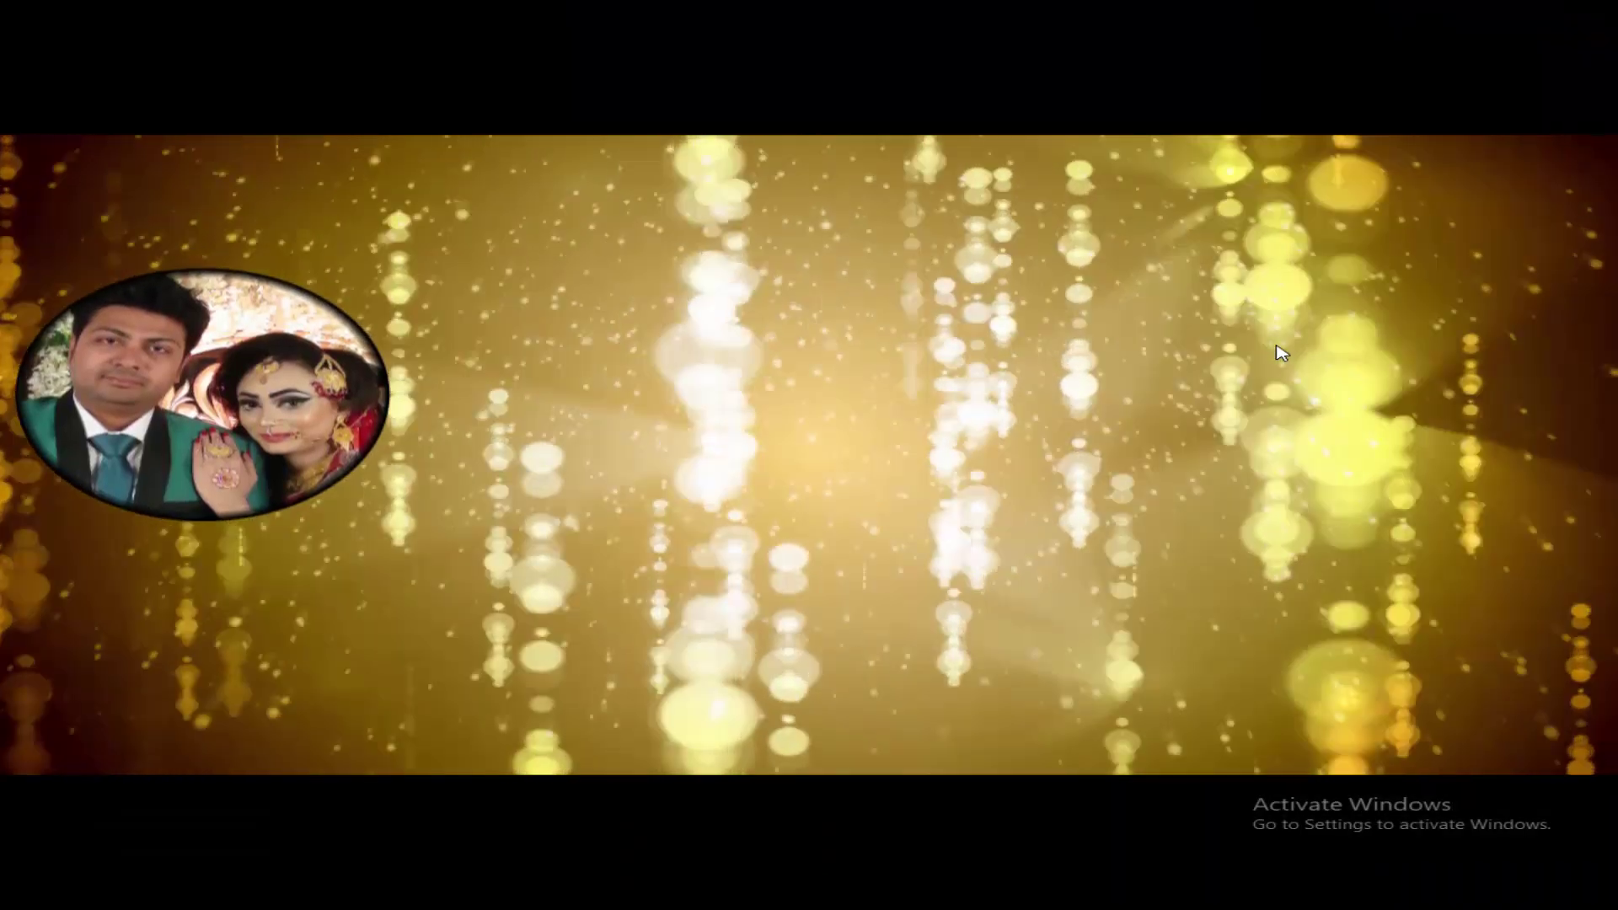
{"action": "double_click", "coordinate": [1279, 354]}
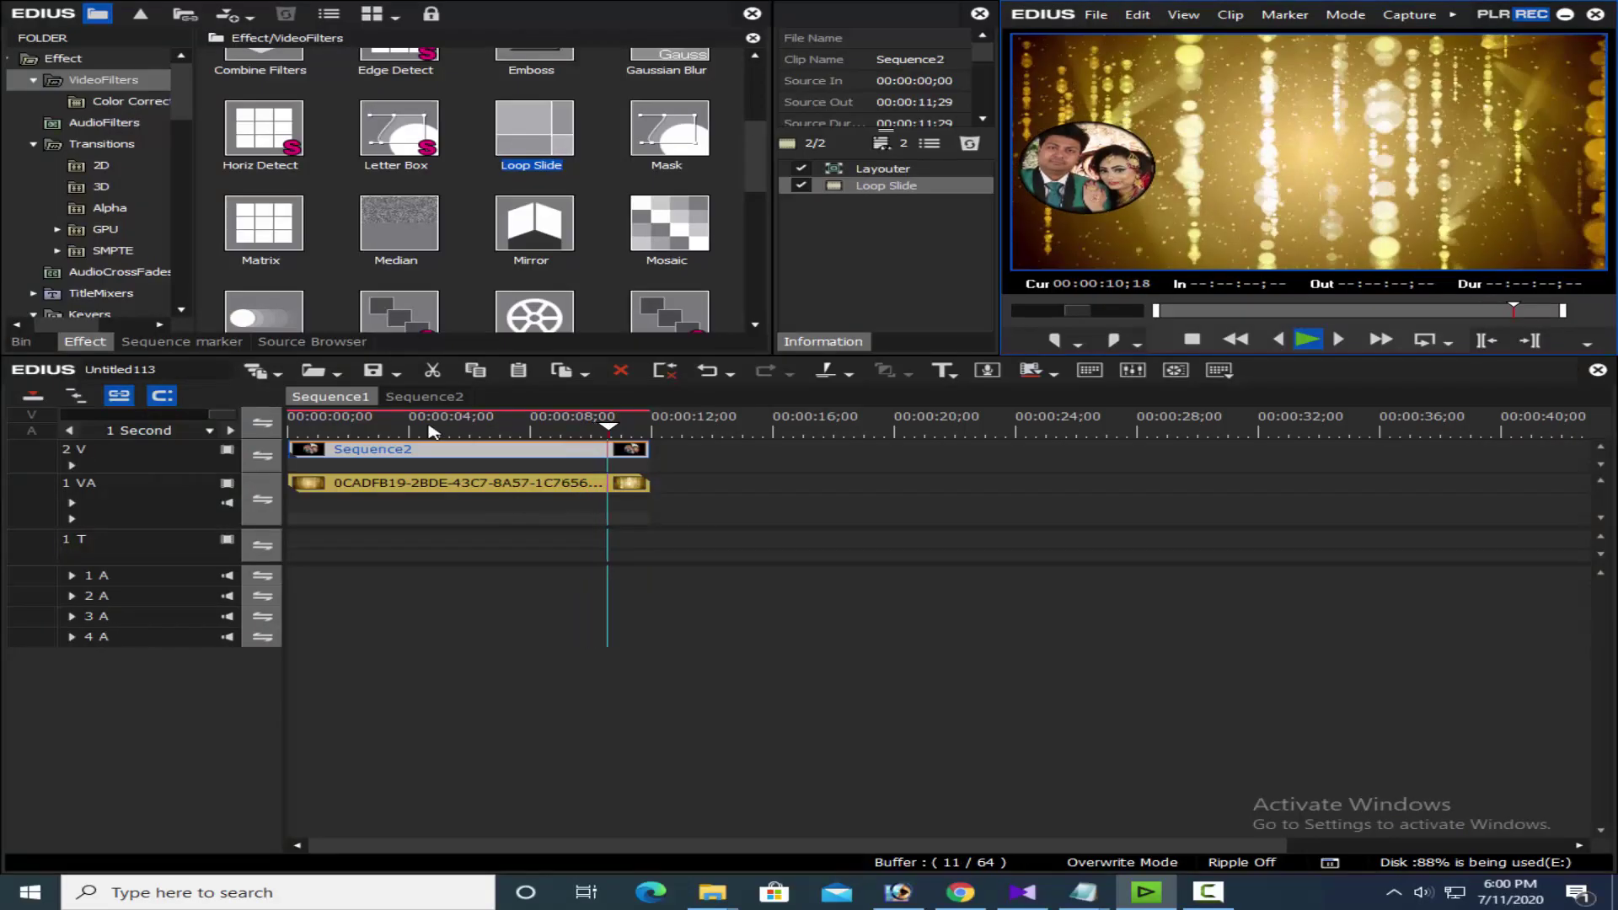
{"action": "double_click", "coordinate": [1343, 220]}
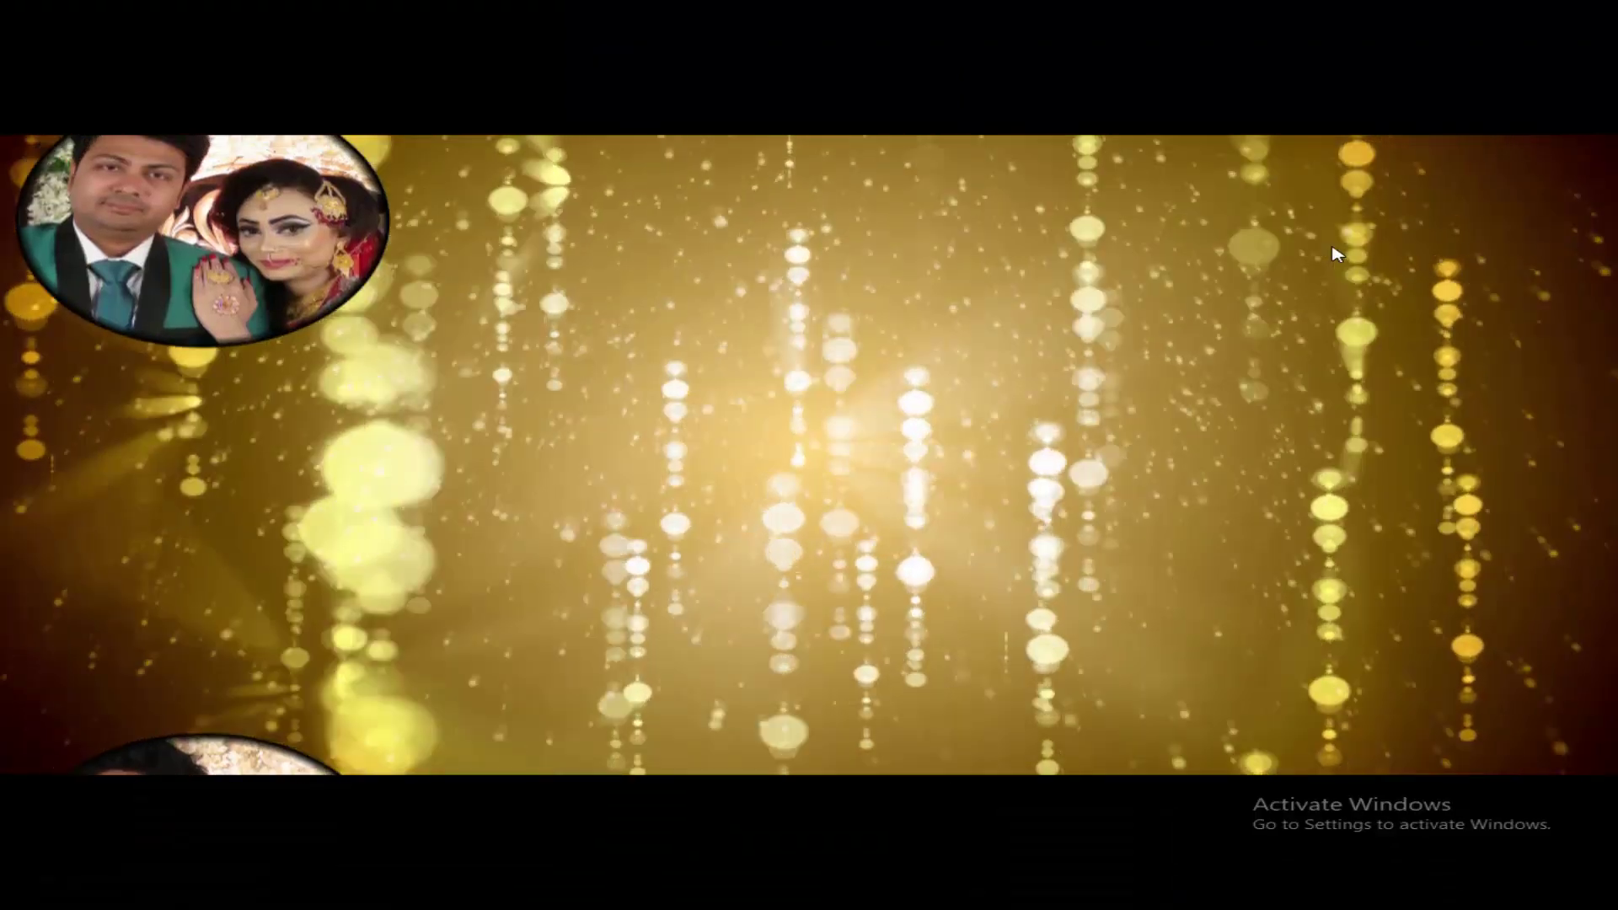
{"action": "double_click", "coordinate": [1333, 253]}
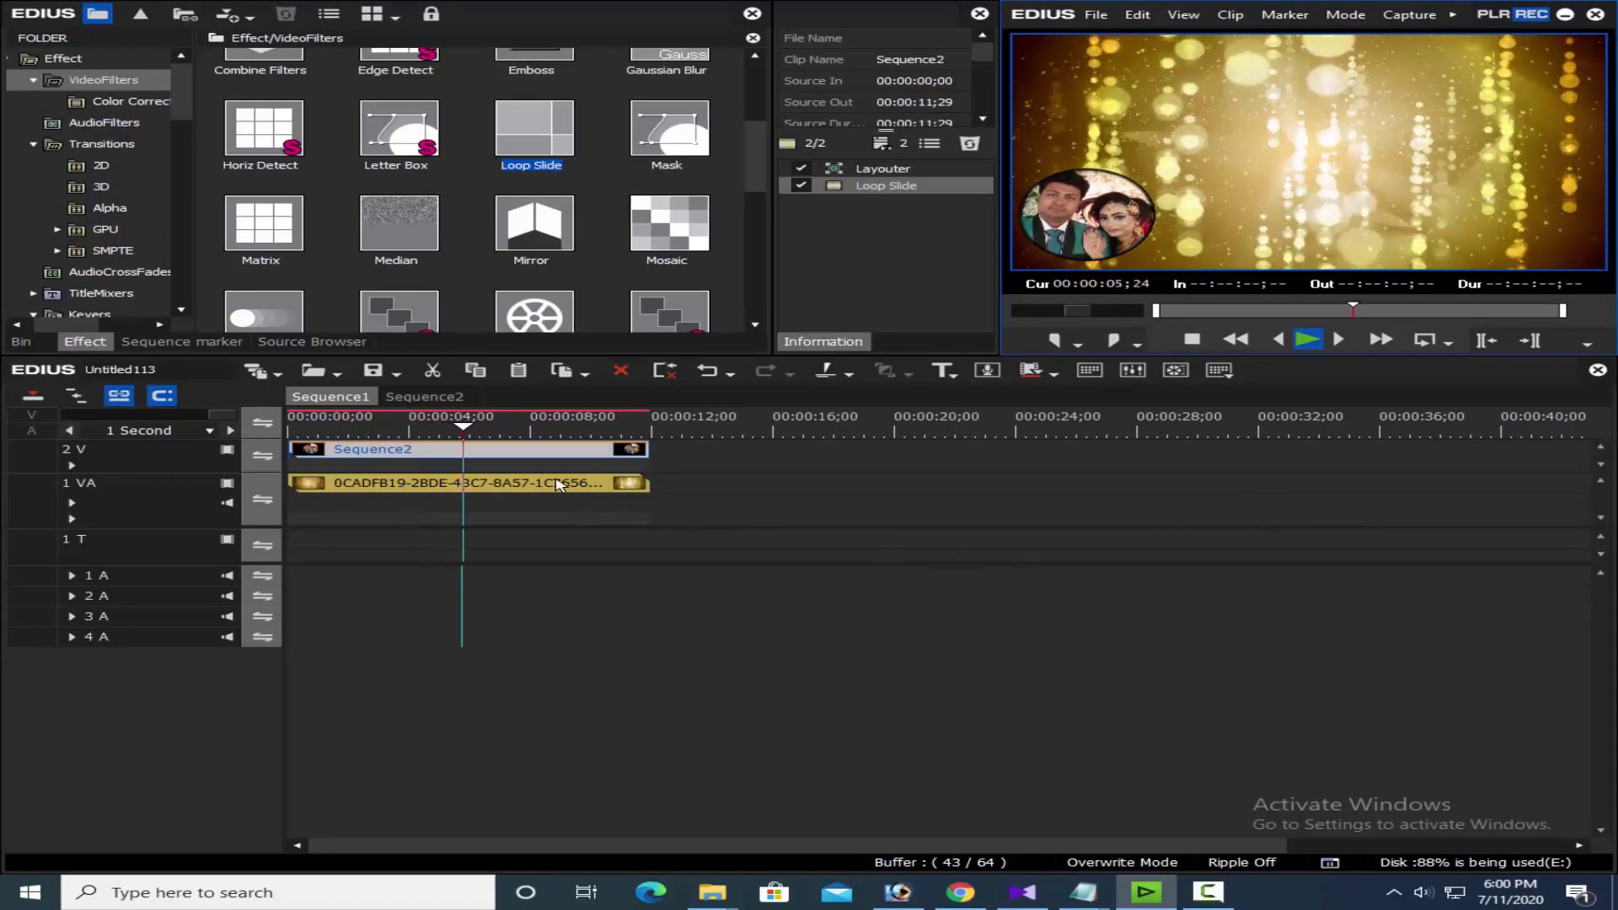
{"action": "key", "text": "space"}
- Delete the Sequence2 clip from track 2 V of Sequence1 and save the project
{"action": "left_click", "coordinate": [544, 450]}
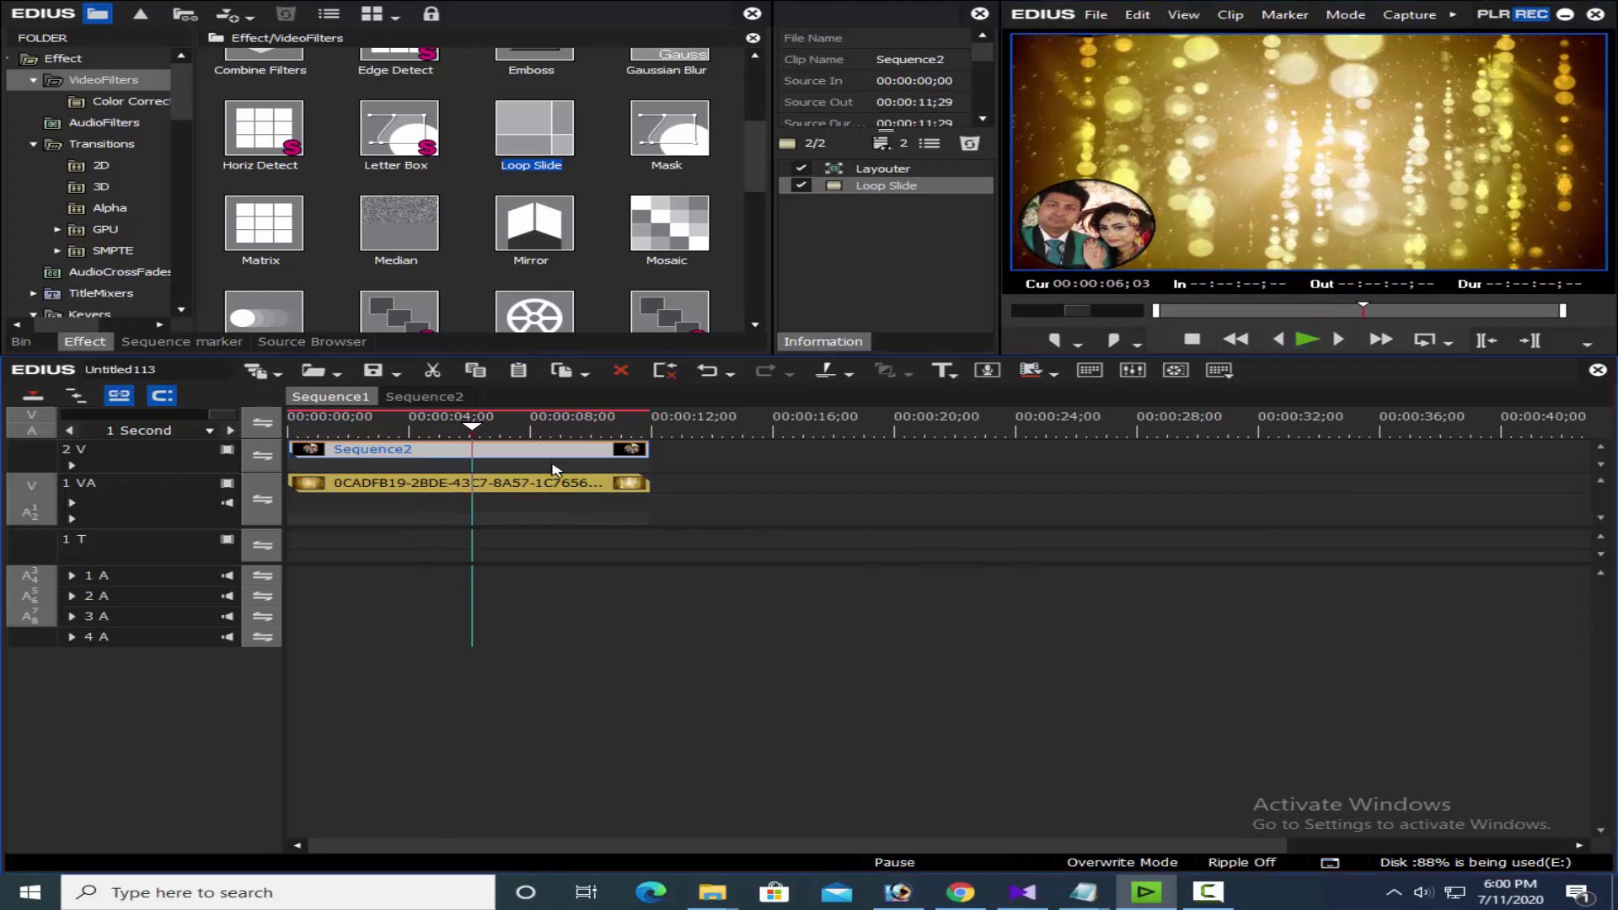
{"action": "key", "text": "Delete"}
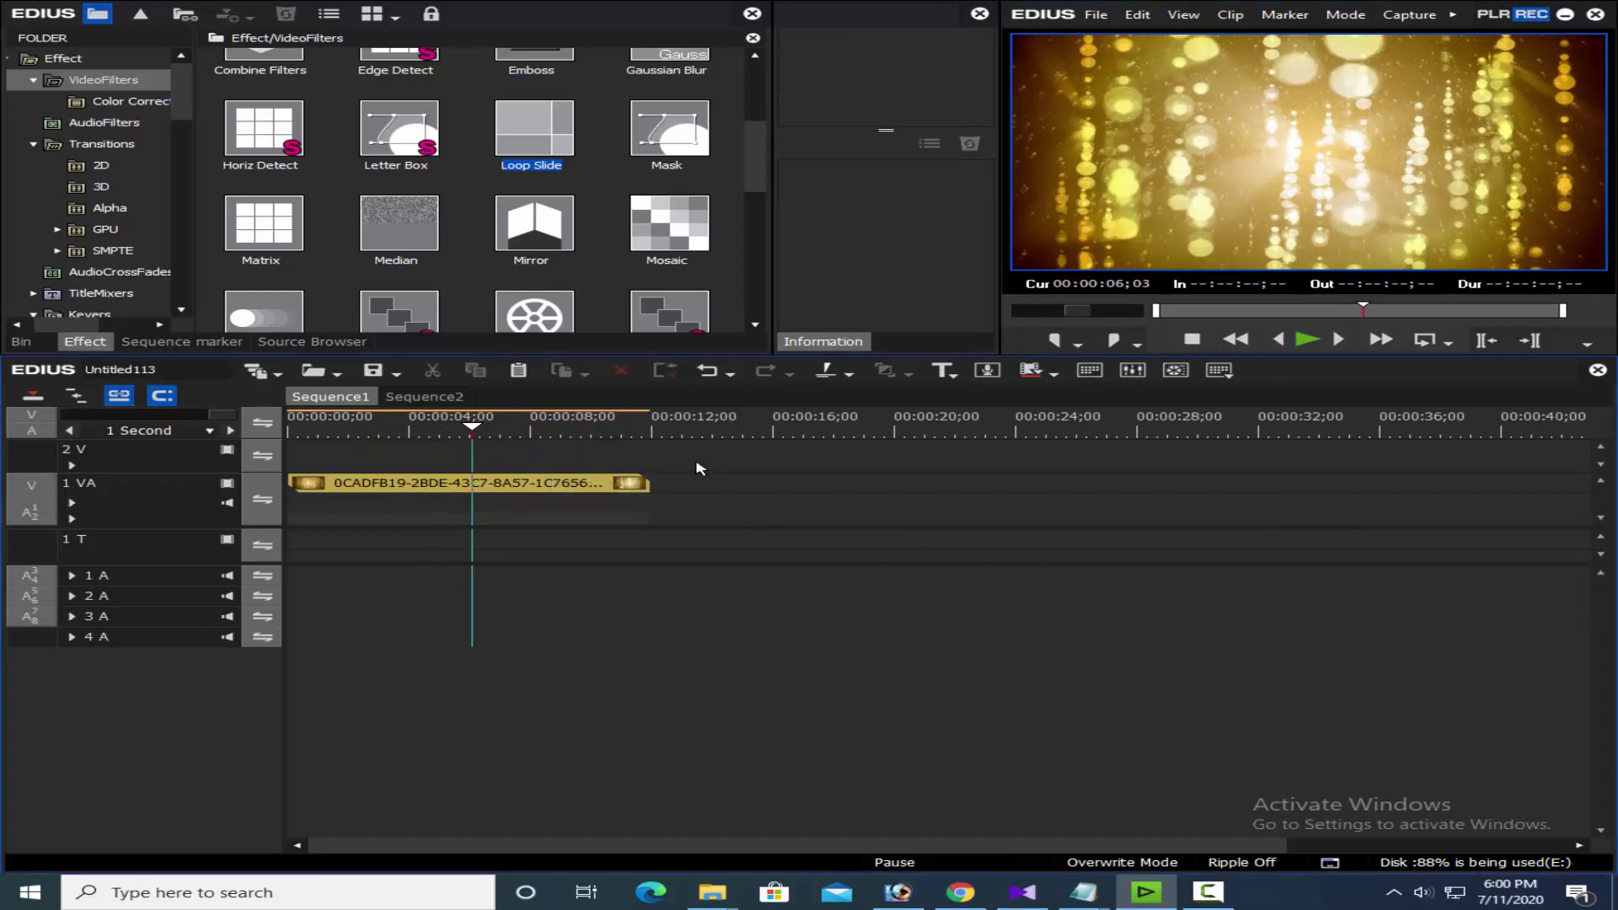
{"action": "key", "text": "ctrl+s"}
- Open Sequence2 and remove the Mask filter from the Dueat (10) clip
{"action": "left_click", "coordinate": [424, 396]}
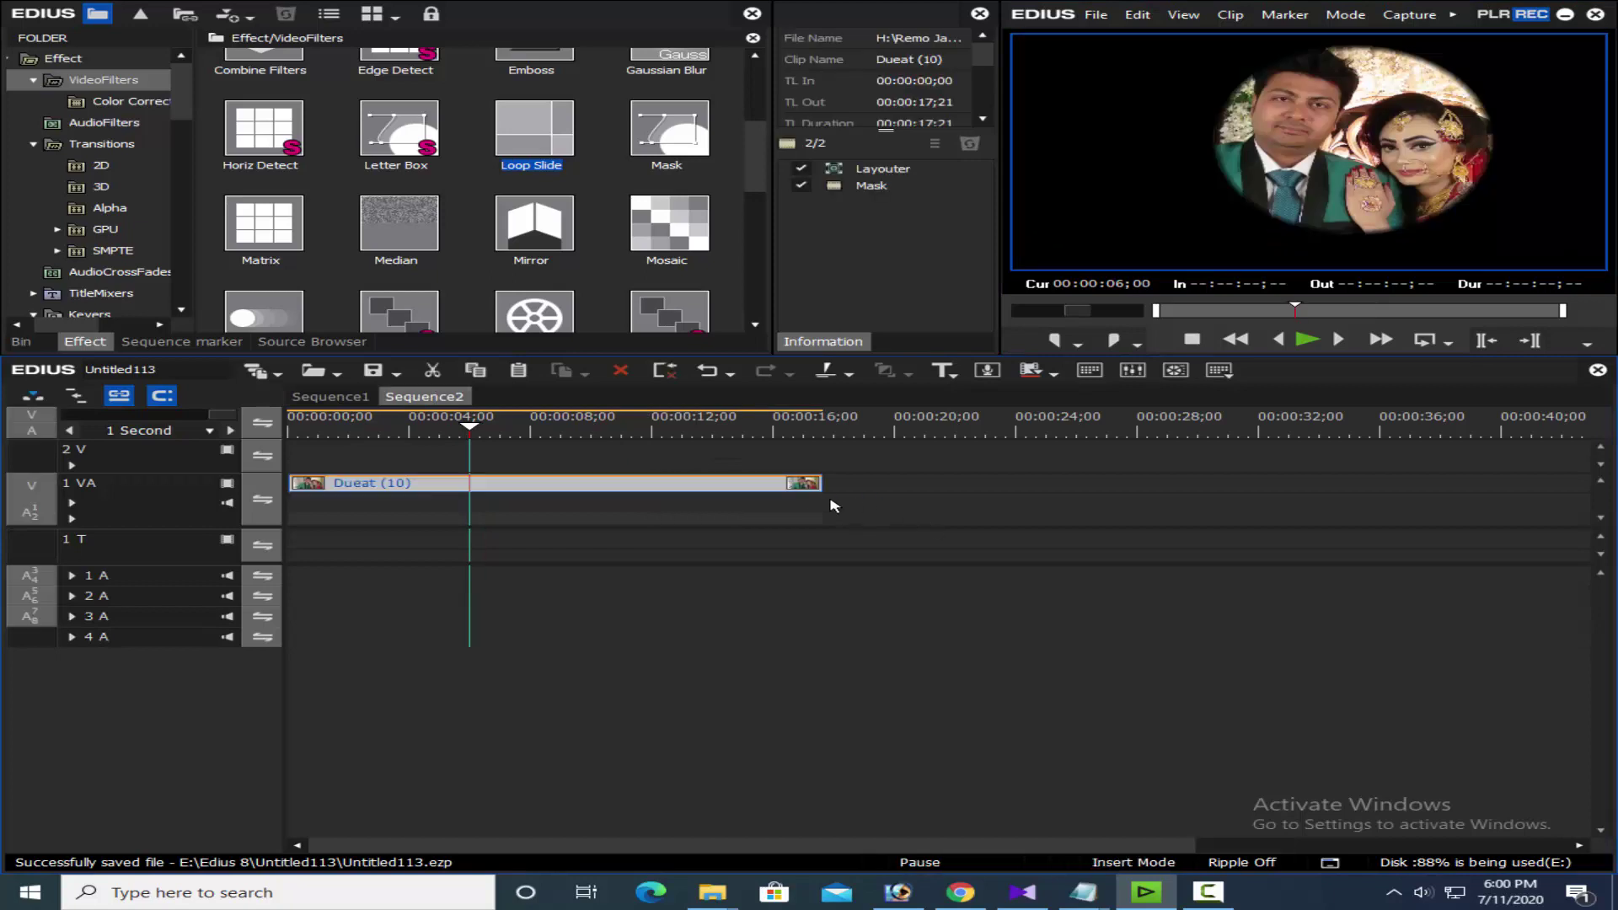
{"action": "left_click_drag", "start_coordinate": [665, 487], "coordinate": [513, 501]}
- Open the clip import dialog from the bin and browse from the background folders to the PNG library's Sapot folder
{"action": "left_click", "coordinate": [23, 343]}
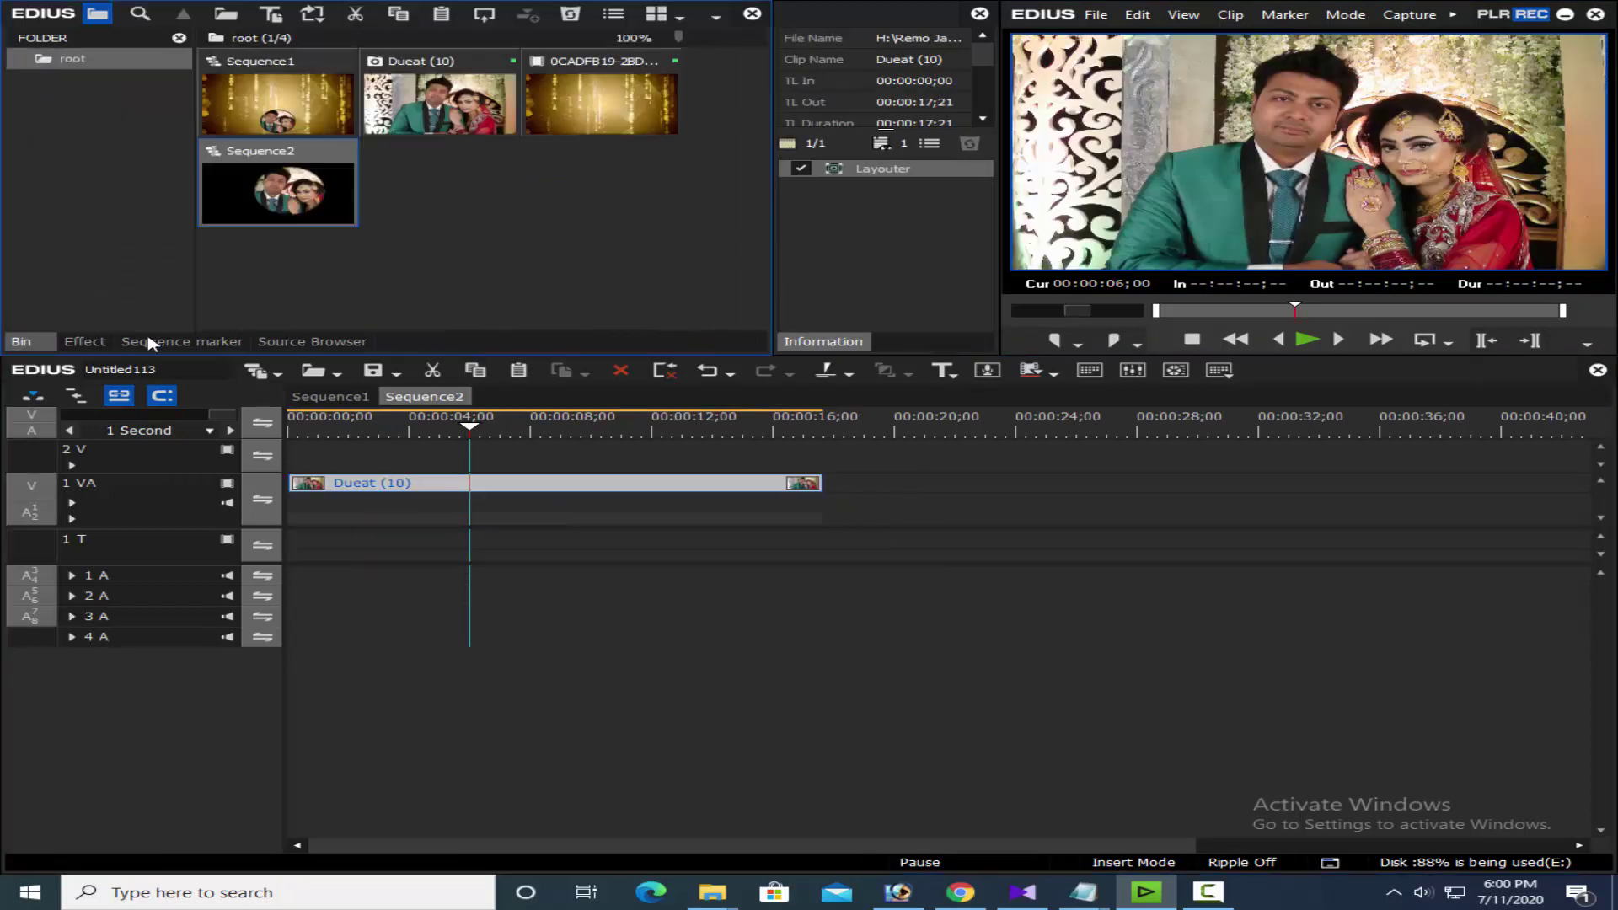
{"action": "double_click", "coordinate": [523, 210]}
{"action": "scroll", "coordinate": [546, 240], "scroll_direction": "down", "scroll_amount": 2}
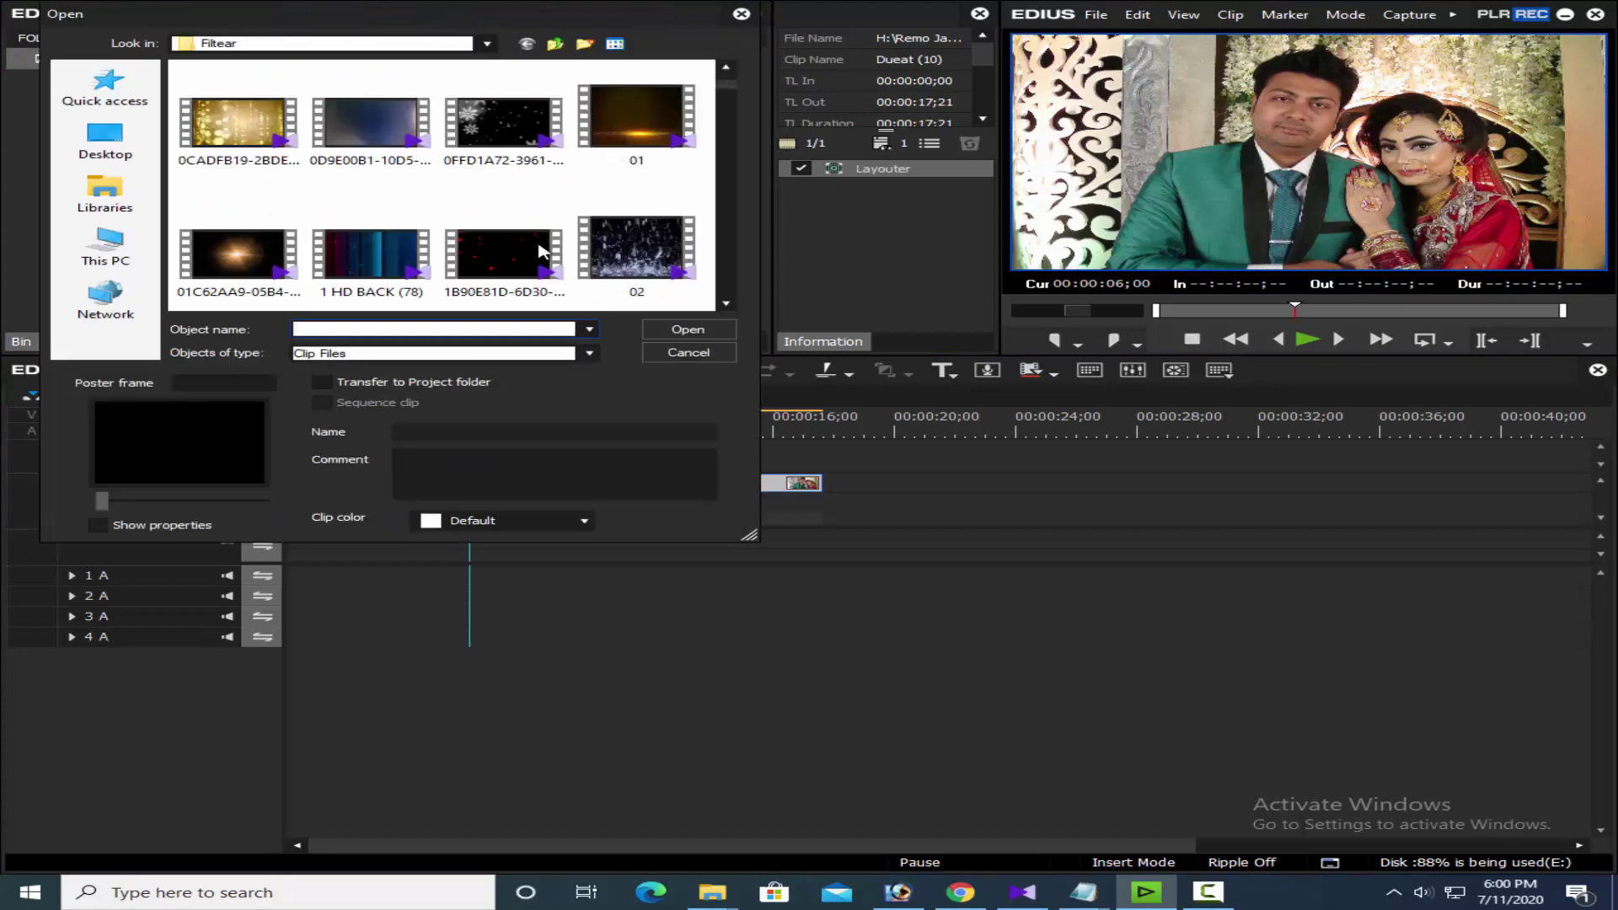
{"action": "left_click", "coordinate": [485, 264]}
{"action": "left_click", "coordinate": [554, 44]}
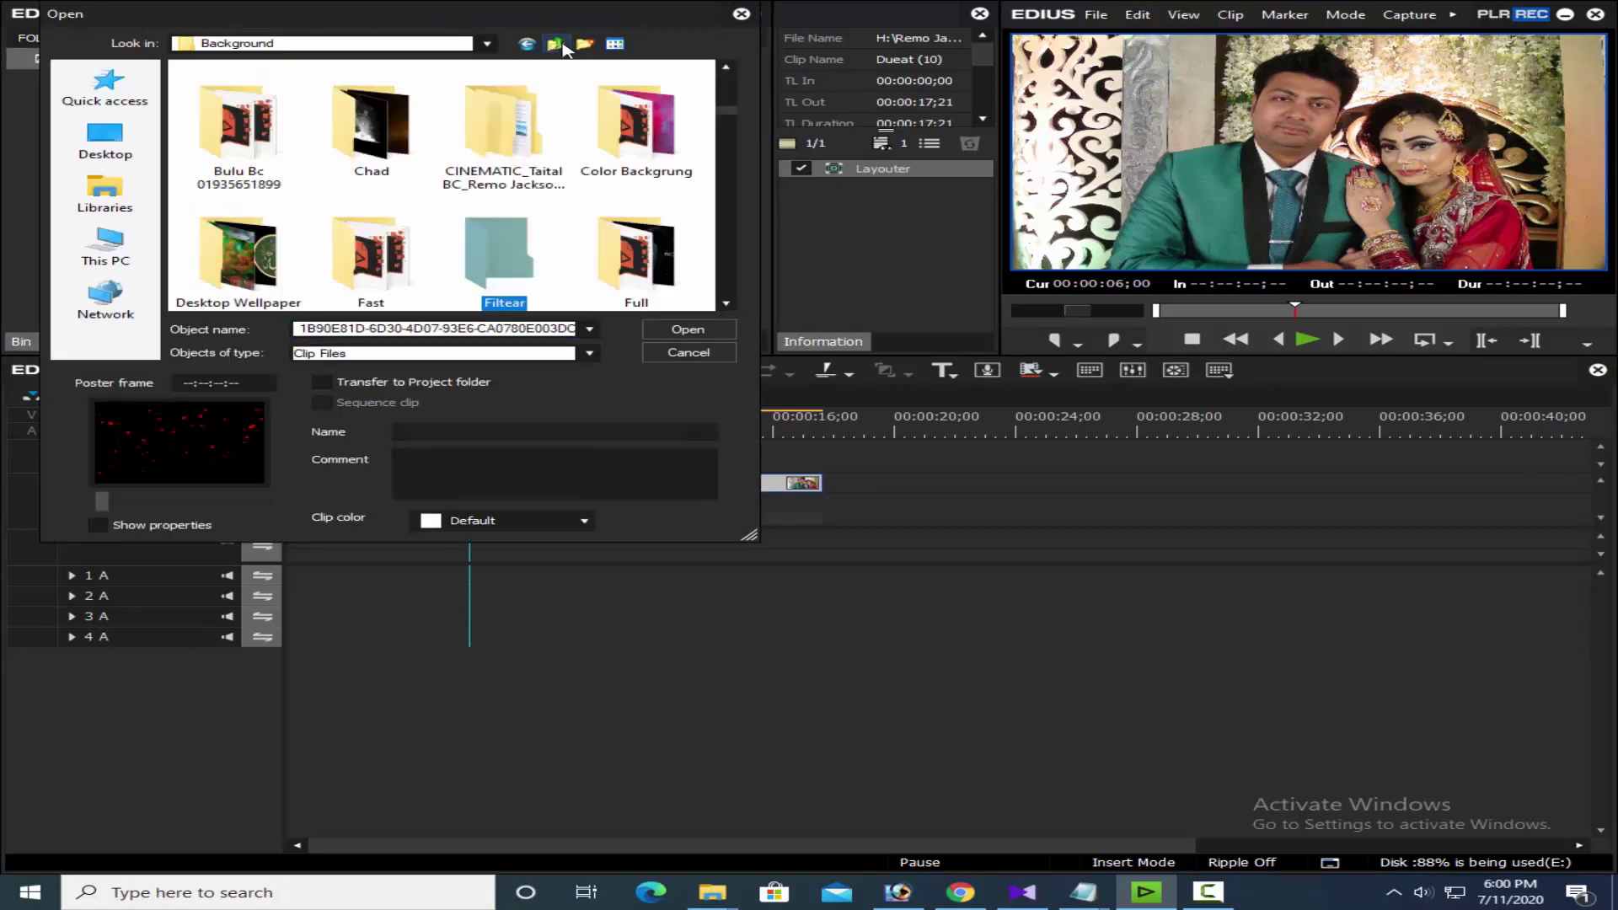
{"action": "left_click", "coordinate": [563, 177]}
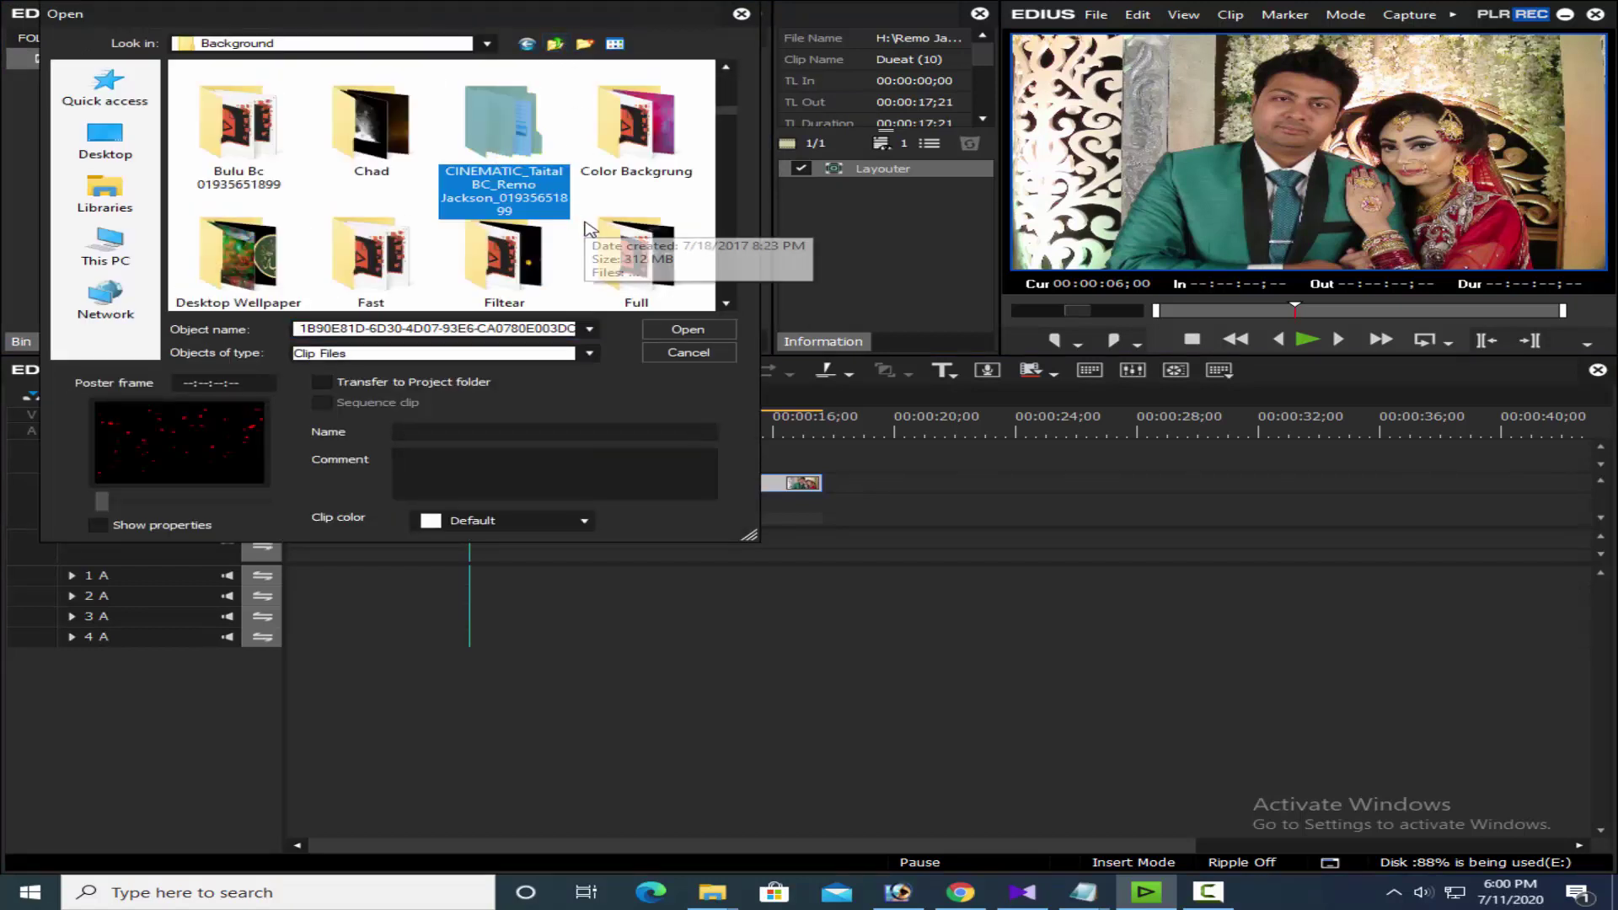
{"action": "key", "text": "p"}
{"action": "double_click", "coordinate": [239, 244]}
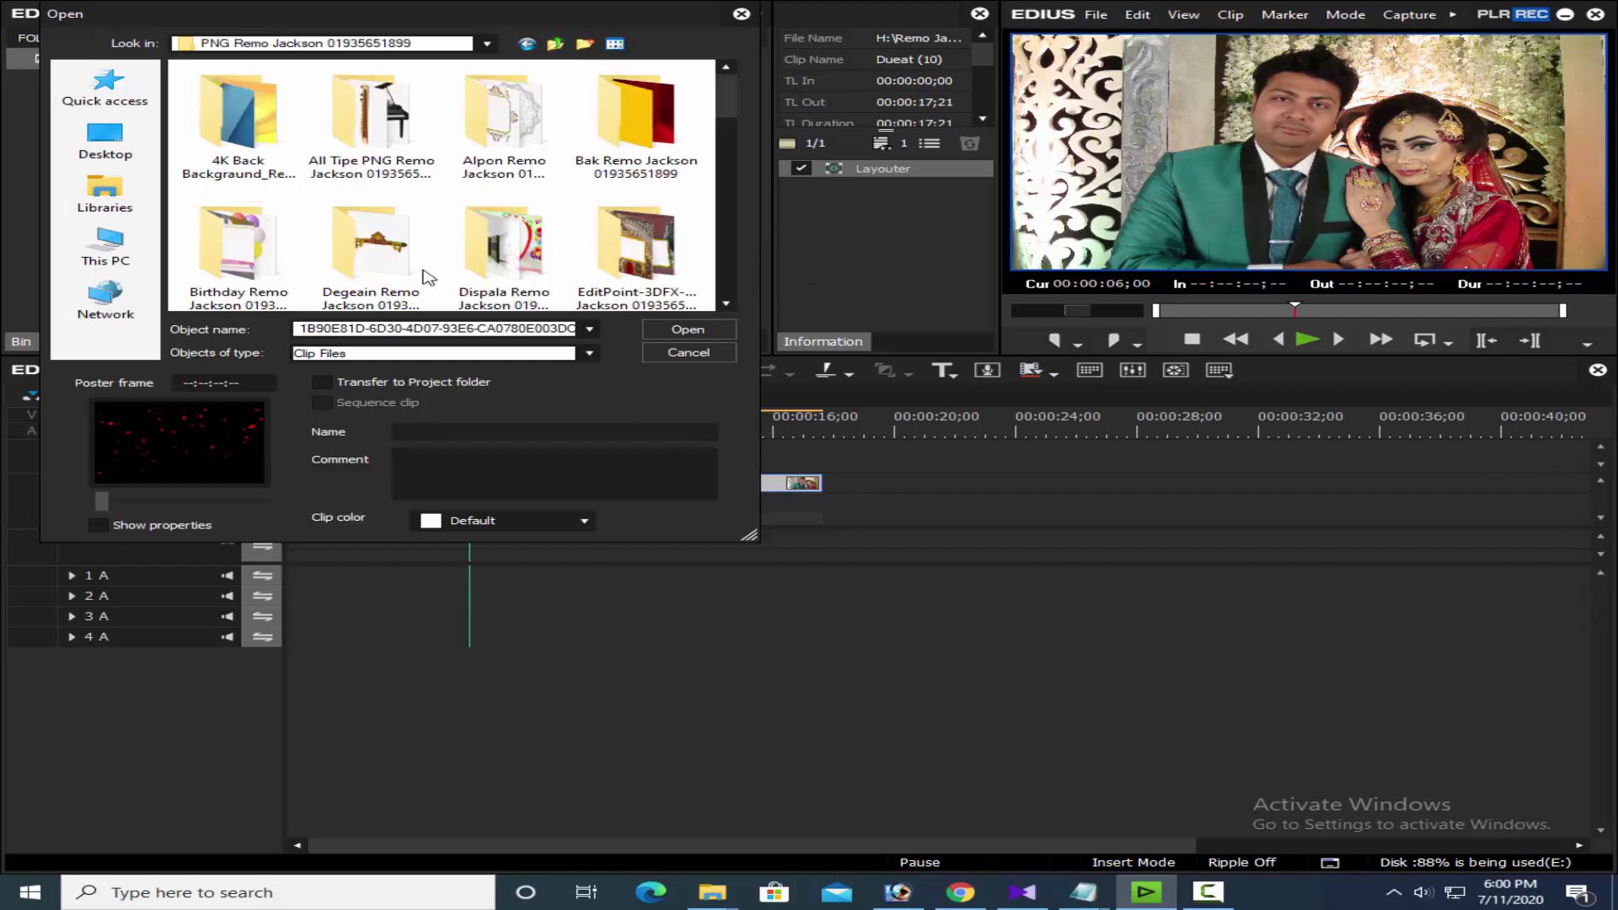
{"action": "key", "text": "s"}
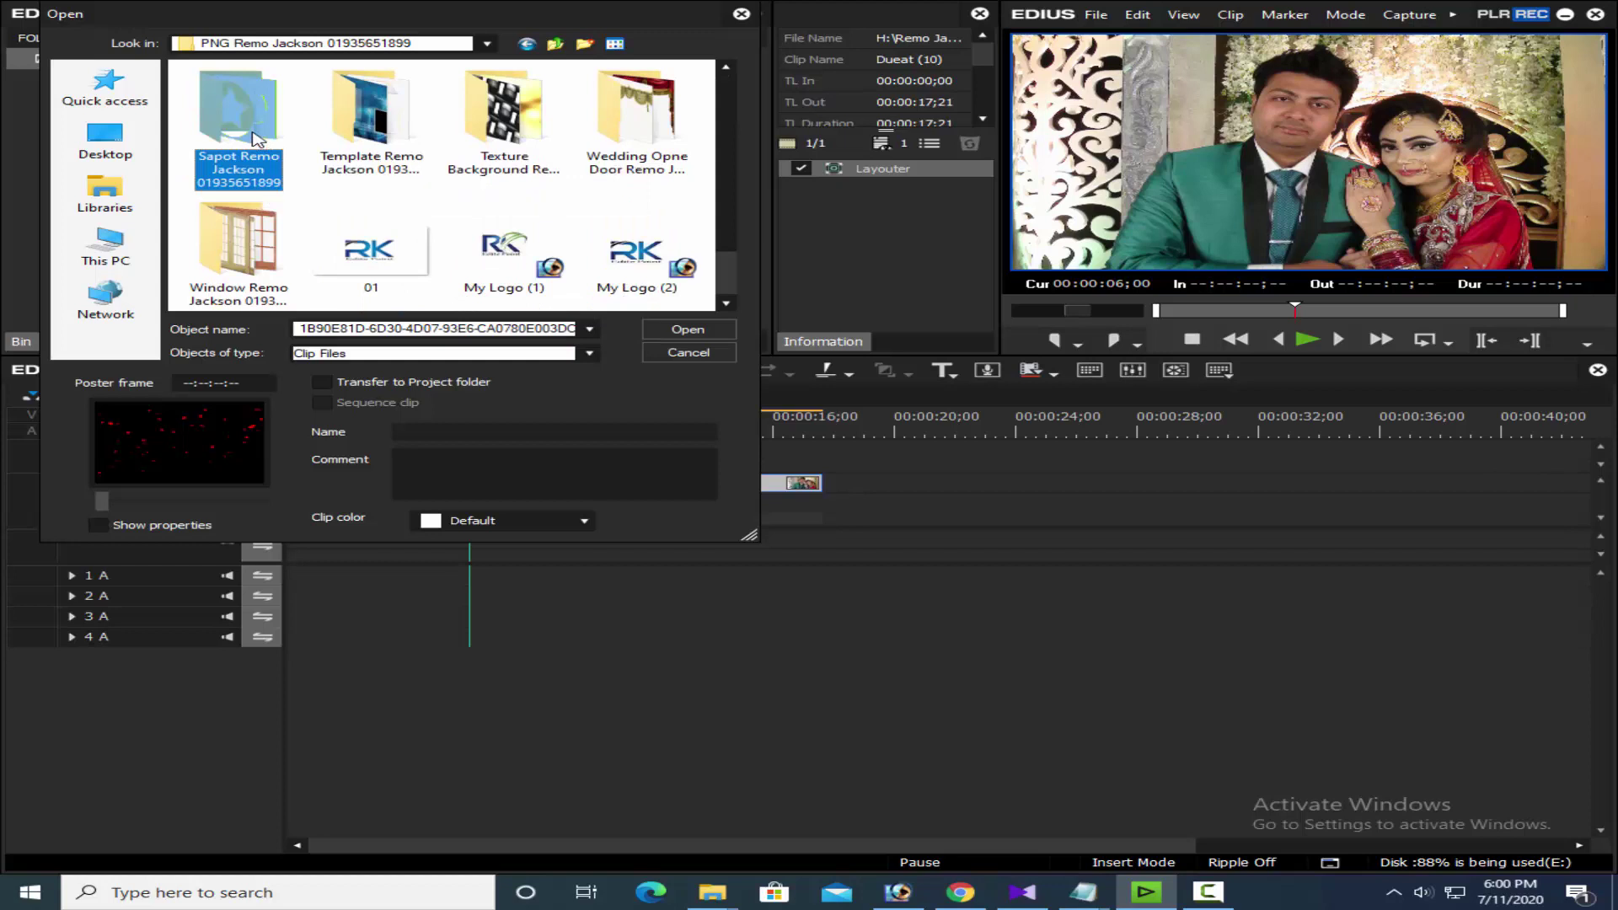
{"action": "double_click", "coordinate": [269, 162]}
{"action": "left_click", "coordinate": [239, 290]}
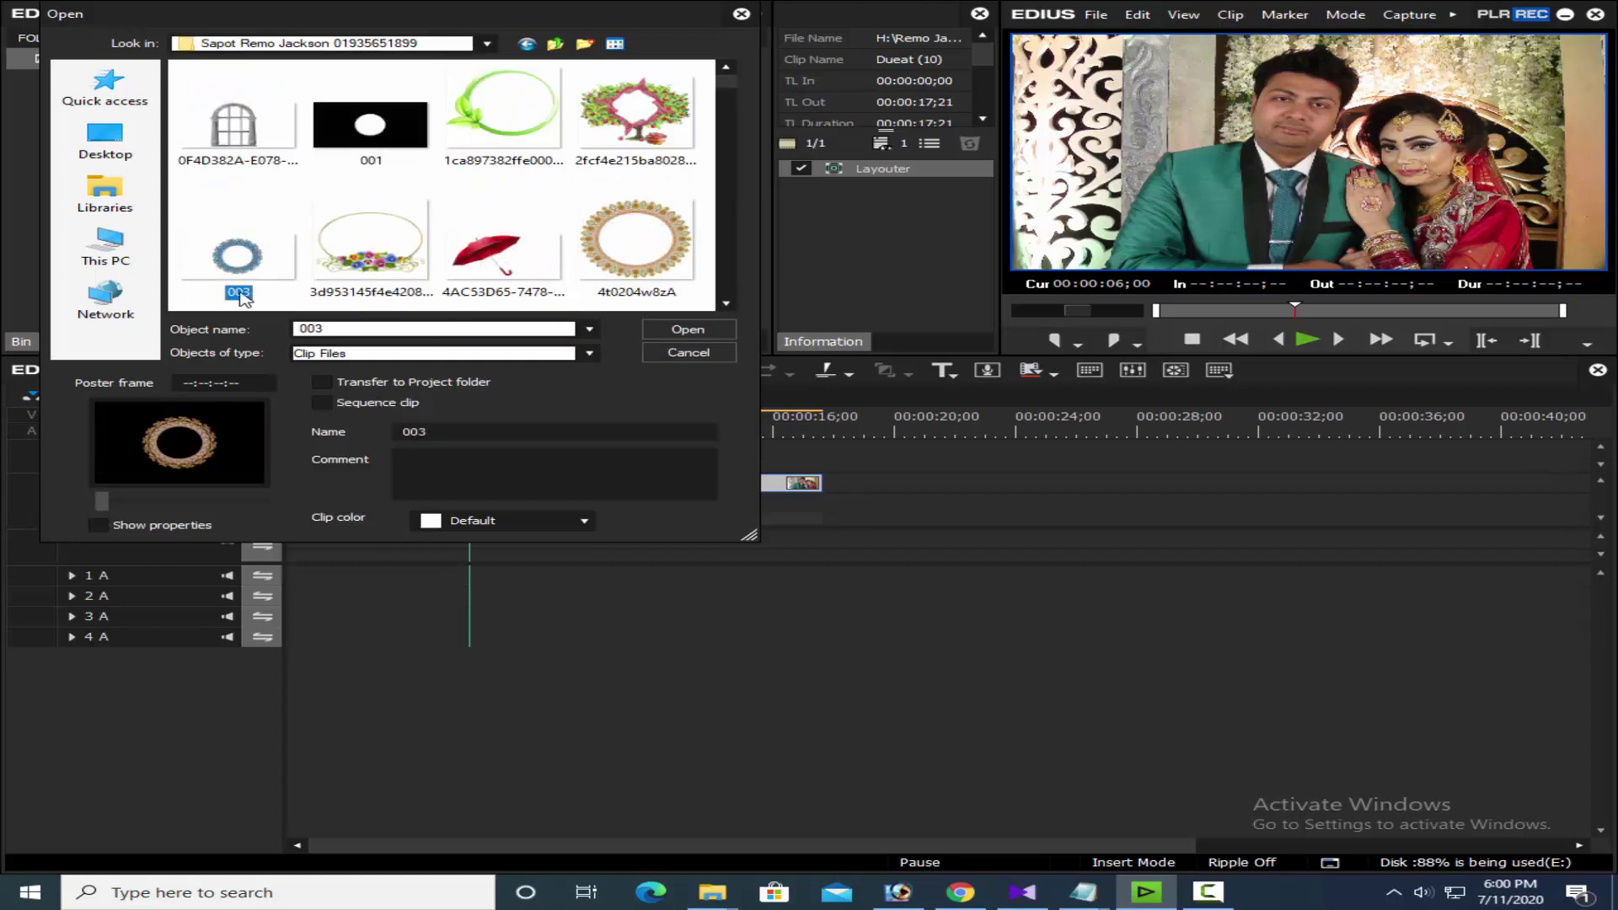
- Find the 112435 glowing green neon diamond picture in the Sapot folder and import it into the bin
{"action": "scroll", "coordinate": [540, 261], "scroll_direction": "down", "scroll_amount": 3}
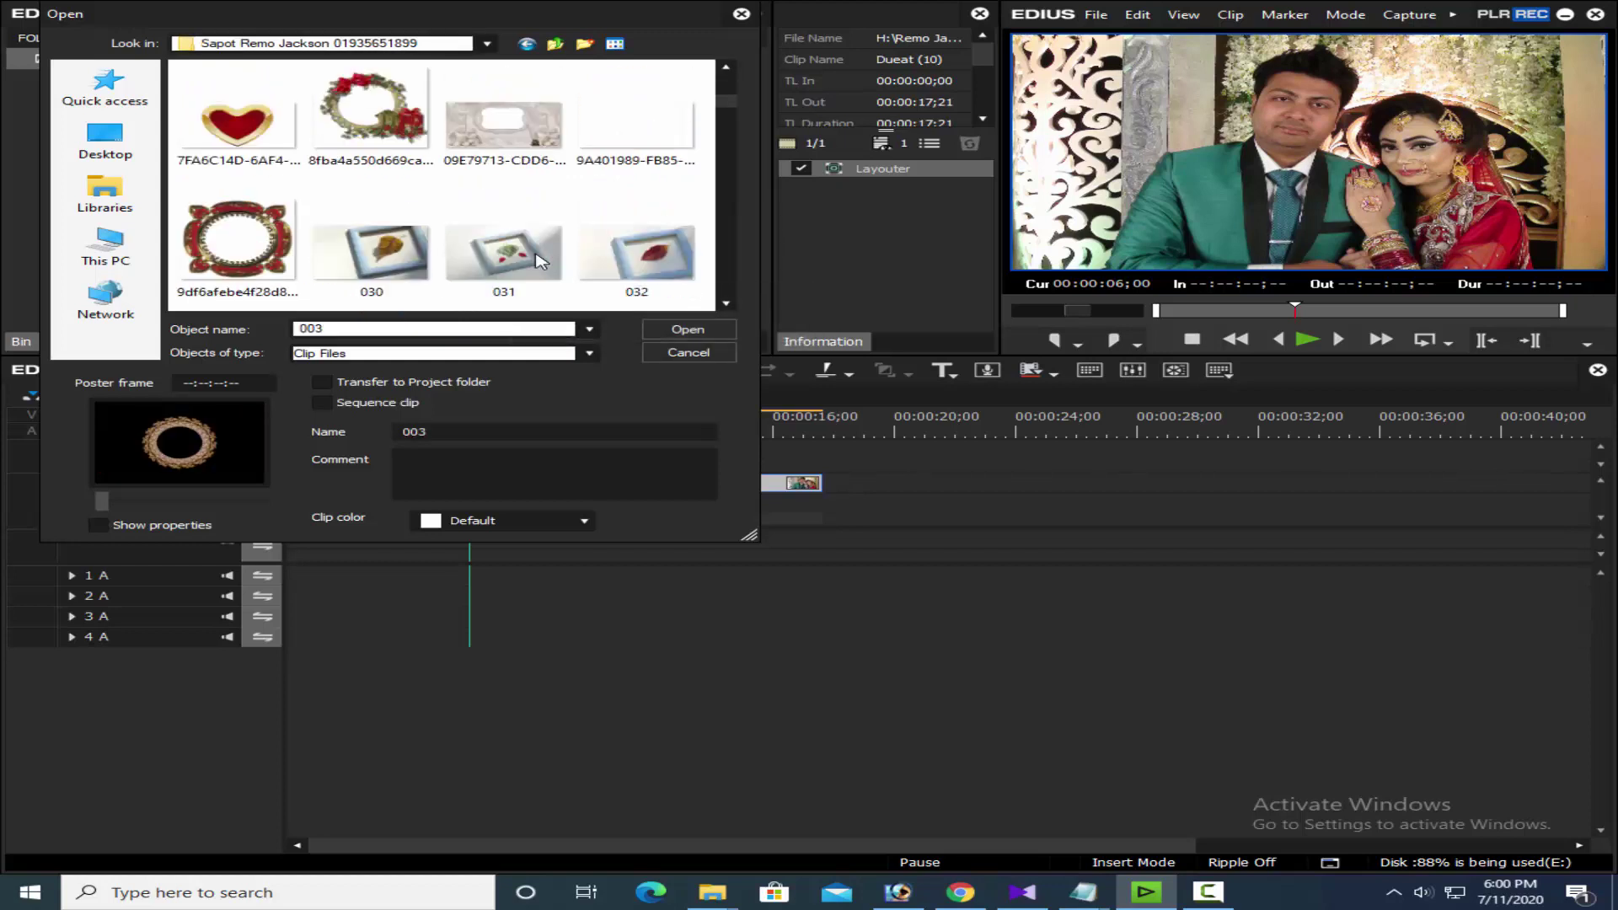
{"action": "scroll", "coordinate": [540, 262], "scroll_direction": "up", "scroll_amount": 3}
{"action": "scroll", "coordinate": [540, 260], "scroll_direction": "down", "scroll_amount": 2}
{"action": "scroll", "coordinate": [540, 260], "scroll_direction": "down", "scroll_amount": 1}
{"action": "scroll", "coordinate": [540, 260], "scroll_direction": "down", "scroll_amount": 1}
{"action": "scroll", "coordinate": [540, 261], "scroll_direction": "down", "scroll_amount": 1}
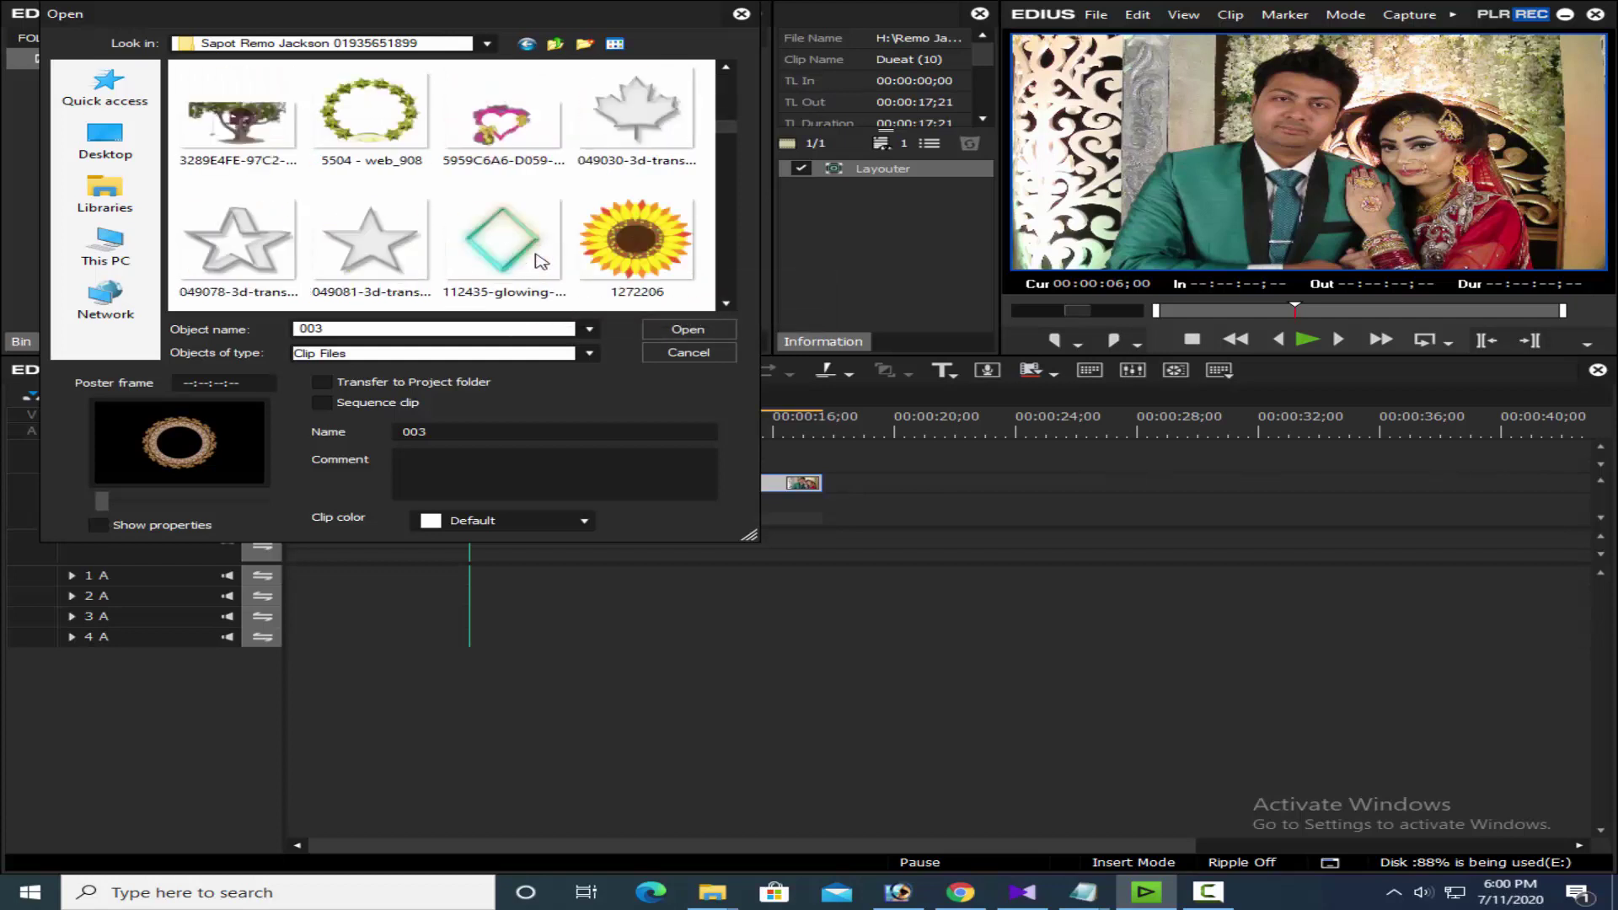
{"action": "left_click", "coordinate": [540, 261]}
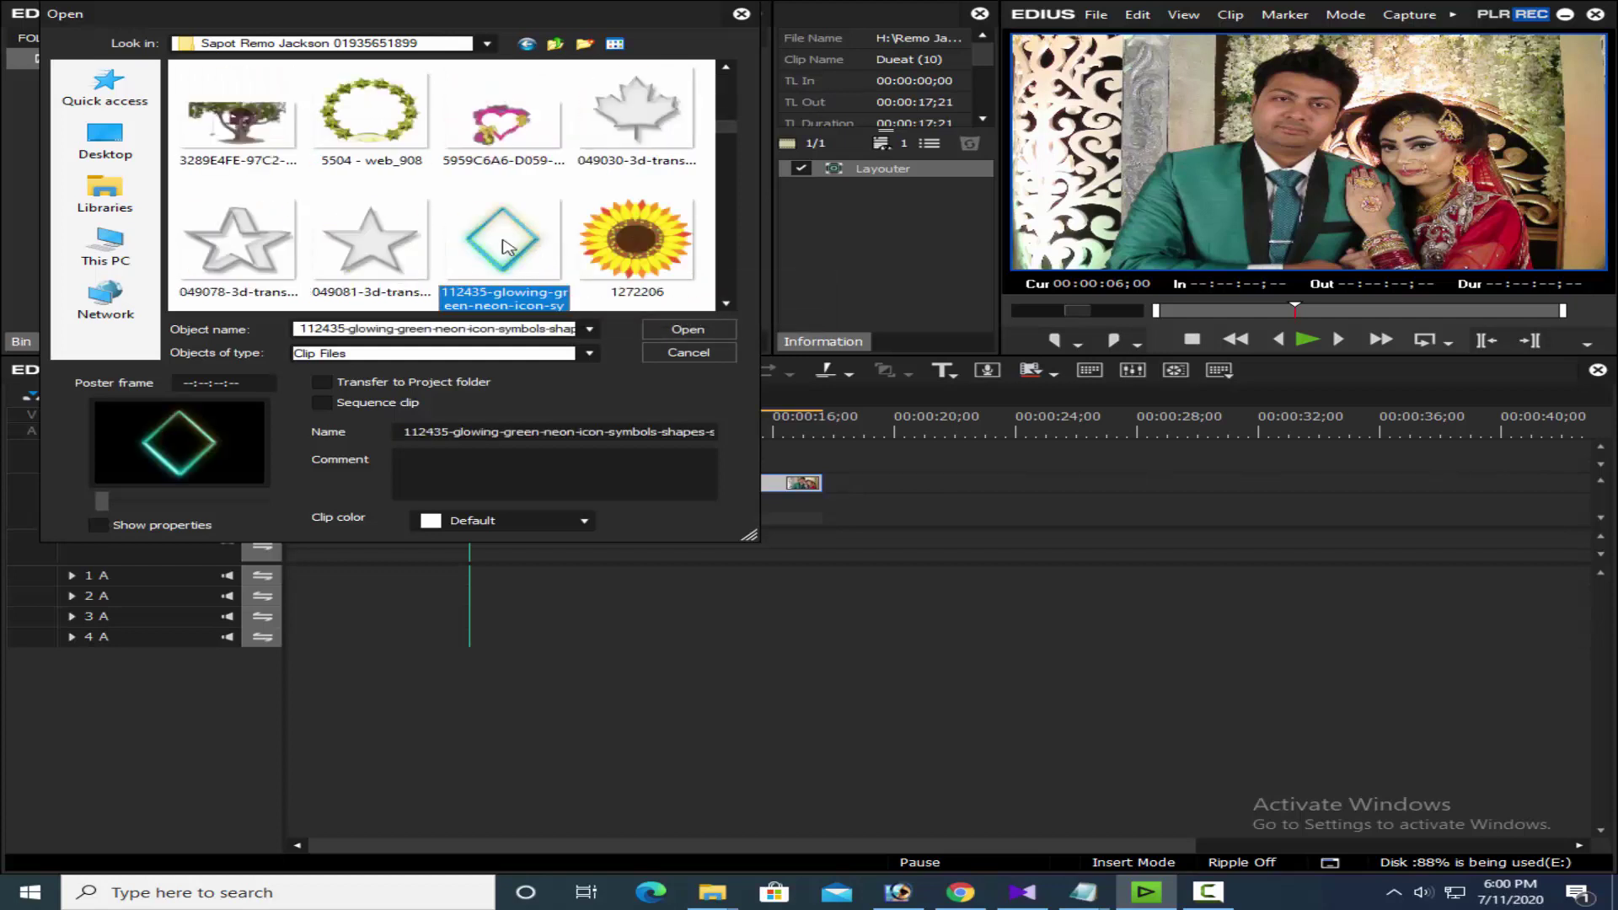
{"action": "left_click", "coordinate": [683, 330]}
- Place the neon diamond clip at the start of track 2 V and extend it to the end of the Dueat (10) clip
{"action": "left_click_drag", "start_coordinate": [493, 213], "coordinate": [676, 546]}
{"action": "left_click_drag", "start_coordinate": [589, 508], "coordinate": [271, 450]}
{"action": "left_click_drag", "start_coordinate": [436, 450], "coordinate": [834, 483]}
{"action": "left_click_drag", "start_coordinate": [609, 432], "coordinate": [631, 436]}
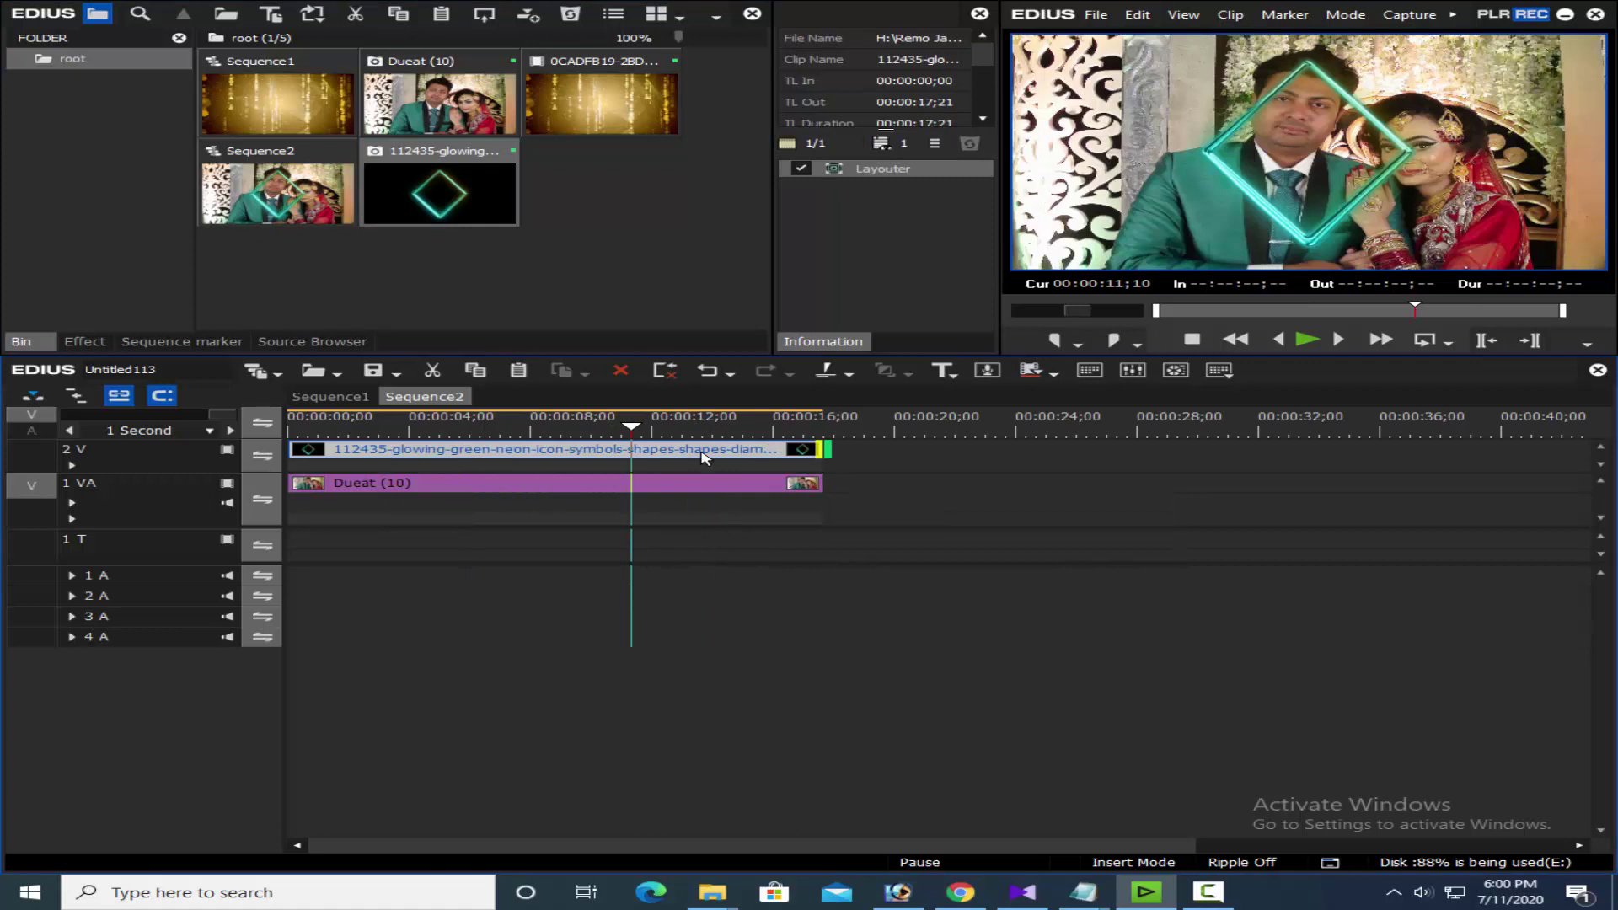
- Delete the Dueat (10) clip from track 1 VA and import picture 01 from the BOY & GARL folder
{"action": "left_click", "coordinate": [660, 489]}
{"action": "key", "text": "Delete"}
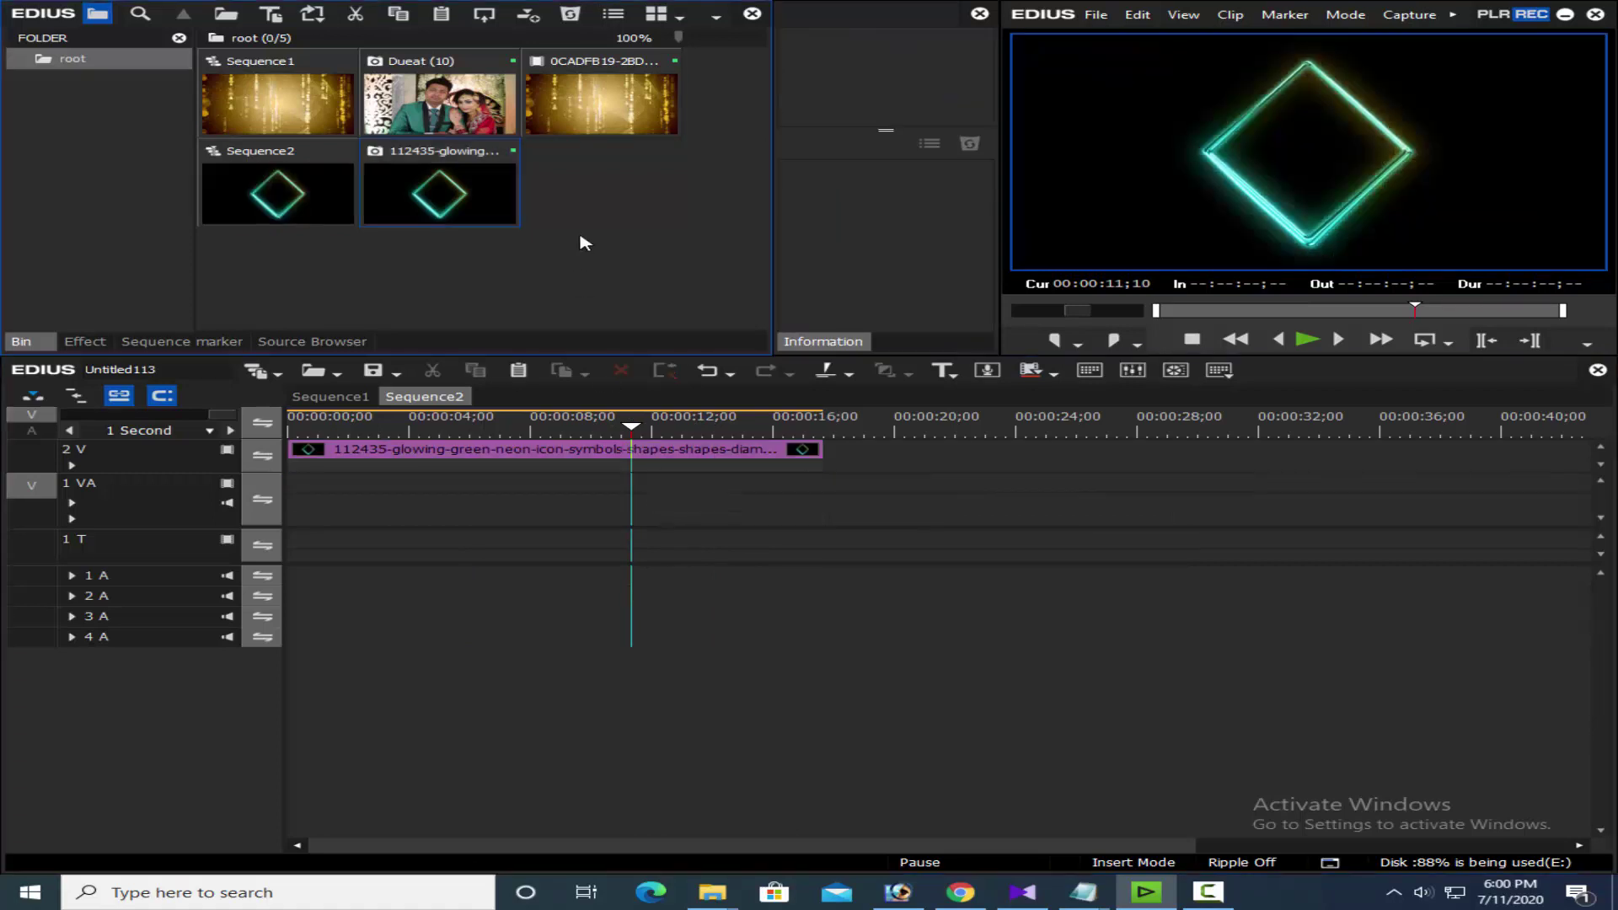
{"action": "double_click", "coordinate": [611, 251]}
{"action": "left_click", "coordinate": [555, 43]}
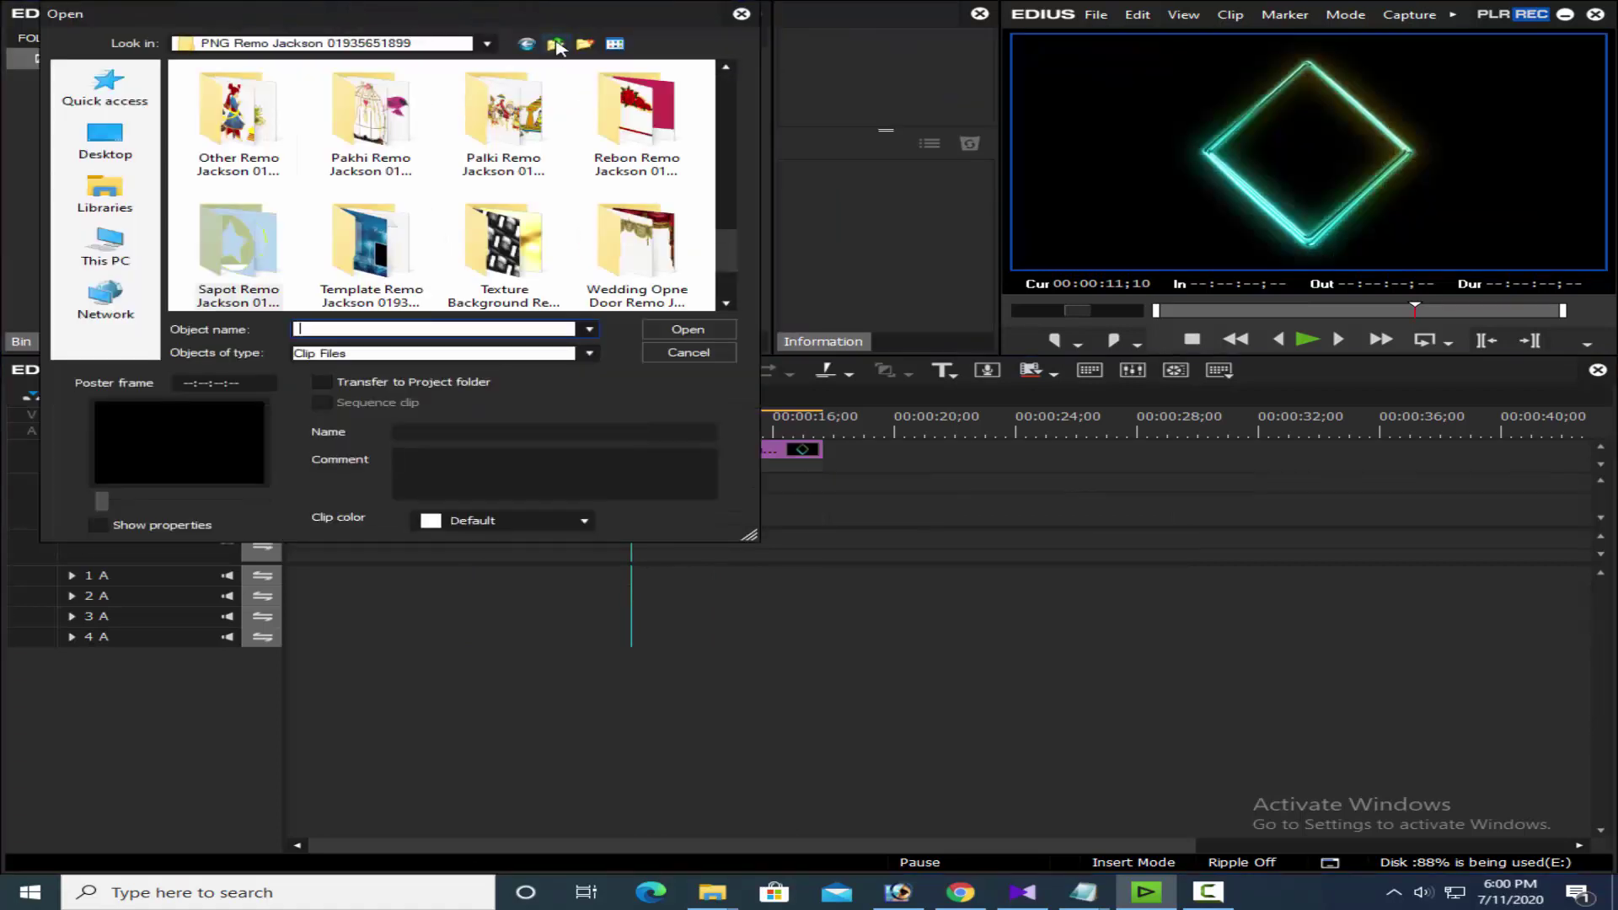
{"action": "left_click", "coordinate": [555, 44]}
{"action": "left_click", "coordinate": [556, 44]}
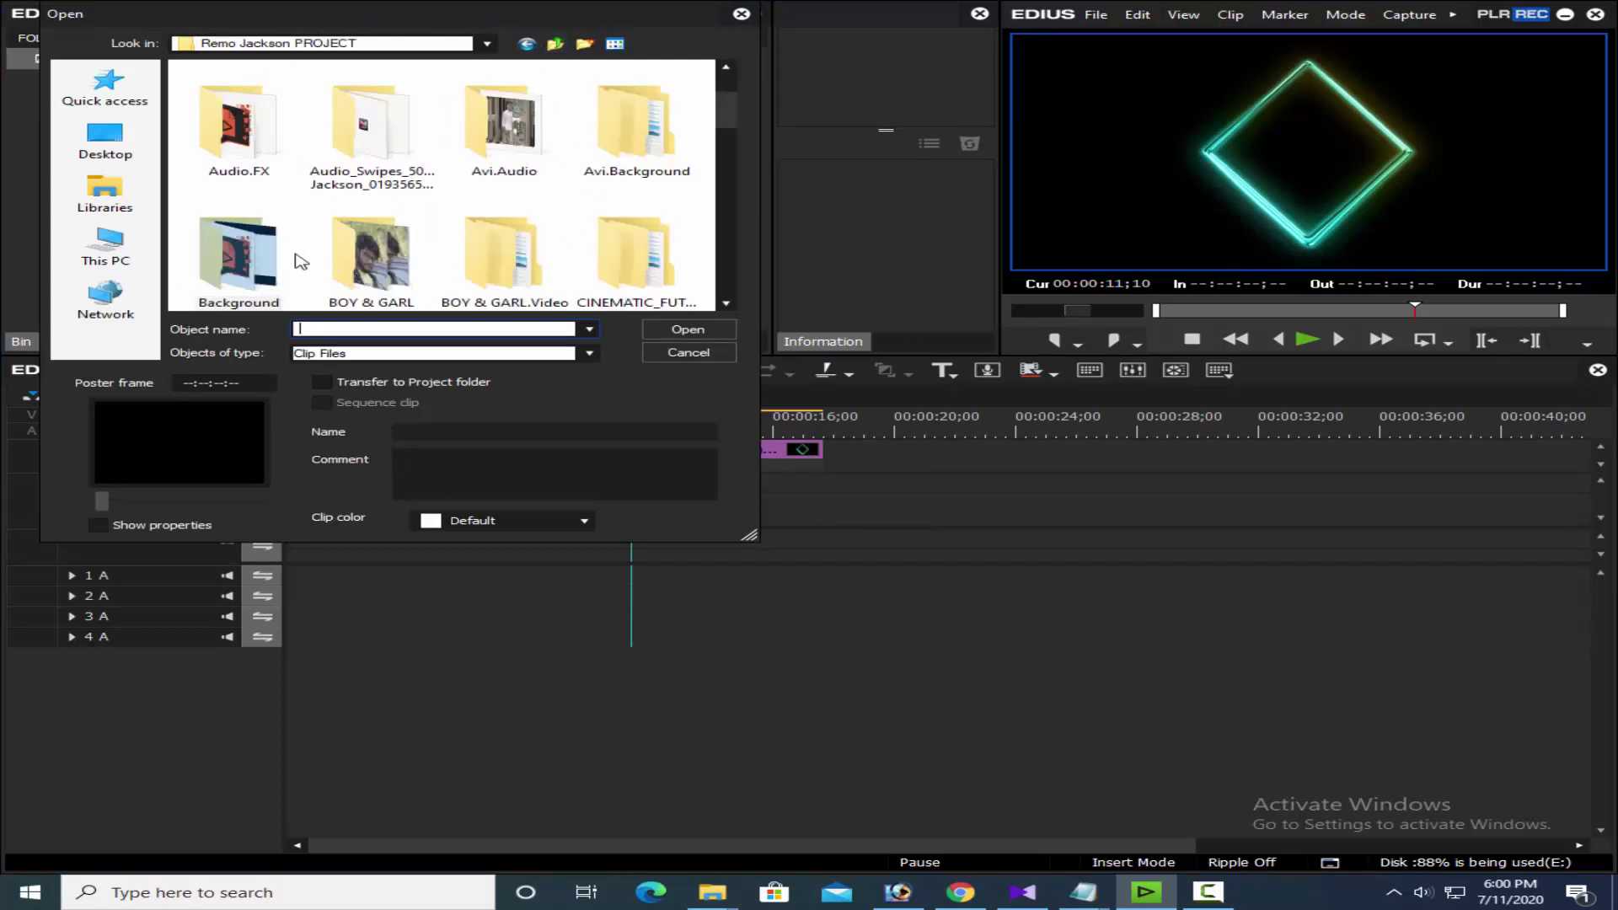
{"action": "double_click", "coordinate": [370, 252]}
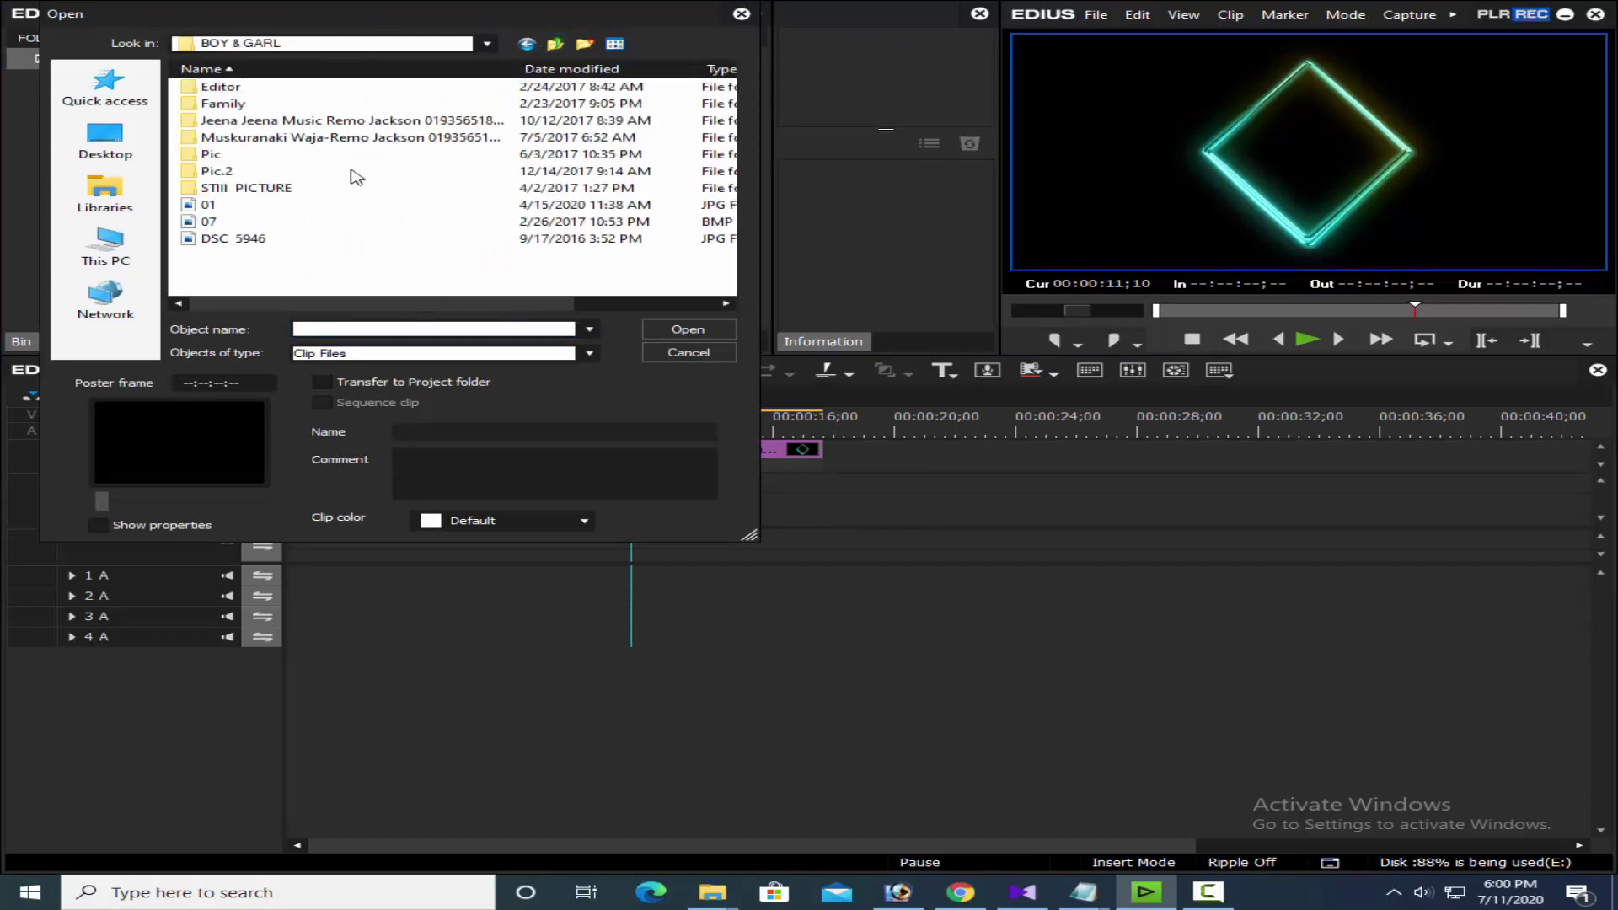
{"action": "left_click", "coordinate": [213, 206]}
{"action": "left_click", "coordinate": [687, 330]}
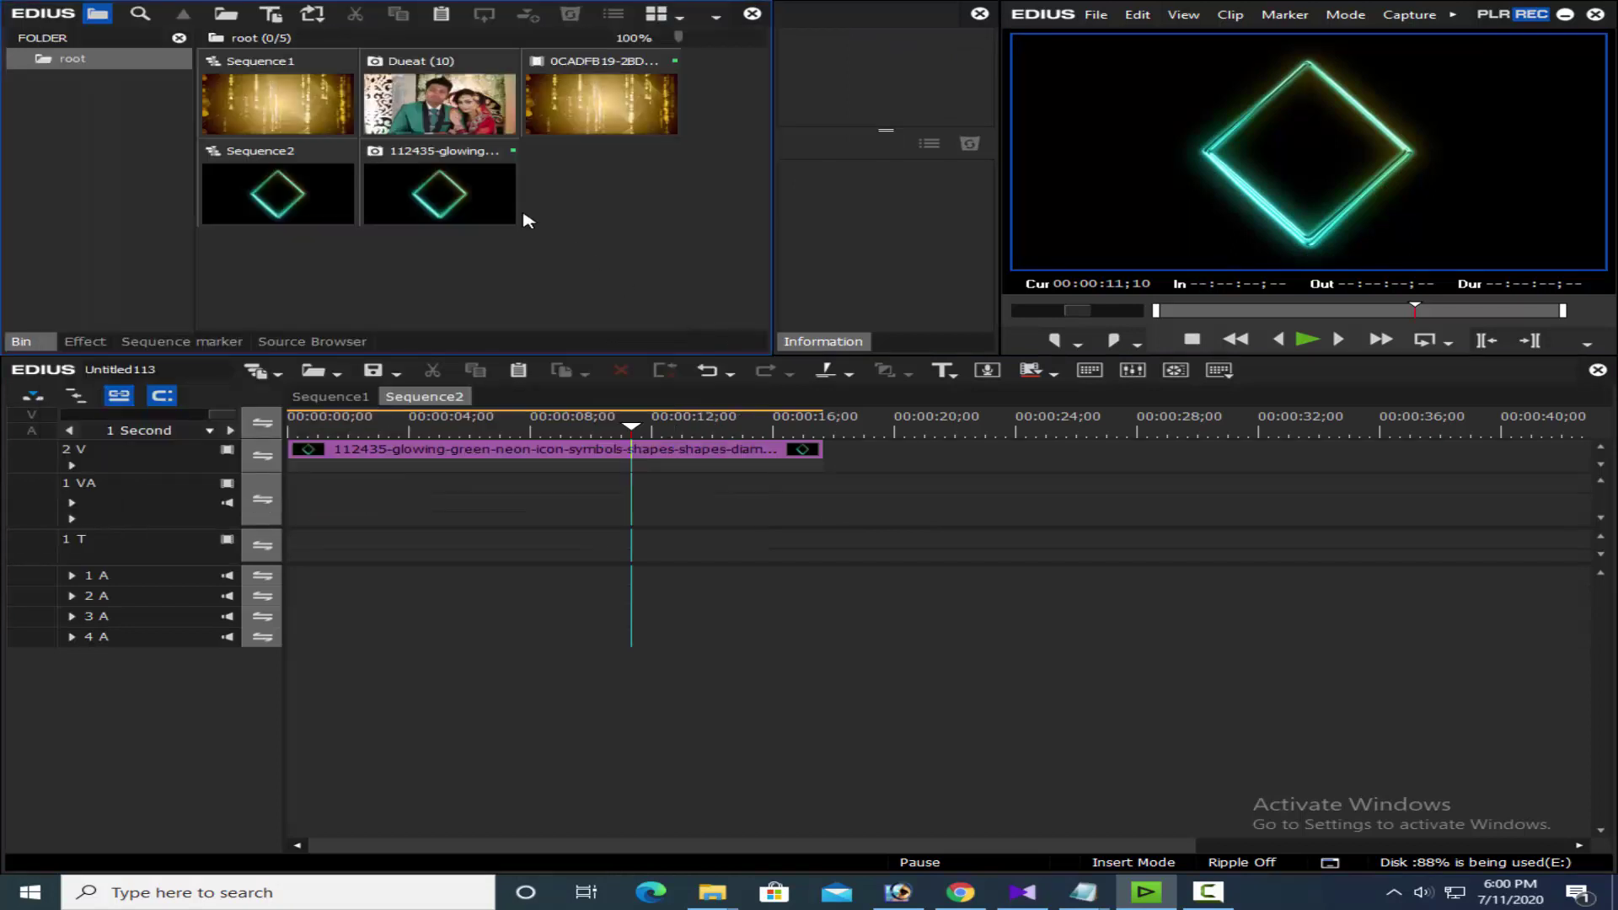
- Place clip 01 at the start of track 1 VA, extend it to the neon diamond clip's end, and preview the overlay in full screen
{"action": "left_click_drag", "start_coordinate": [527, 219], "coordinate": [290, 484]}
{"action": "left_click_drag", "start_coordinate": [440, 483], "coordinate": [832, 486]}
{"action": "left_click_drag", "start_coordinate": [632, 428], "coordinate": [492, 447]}
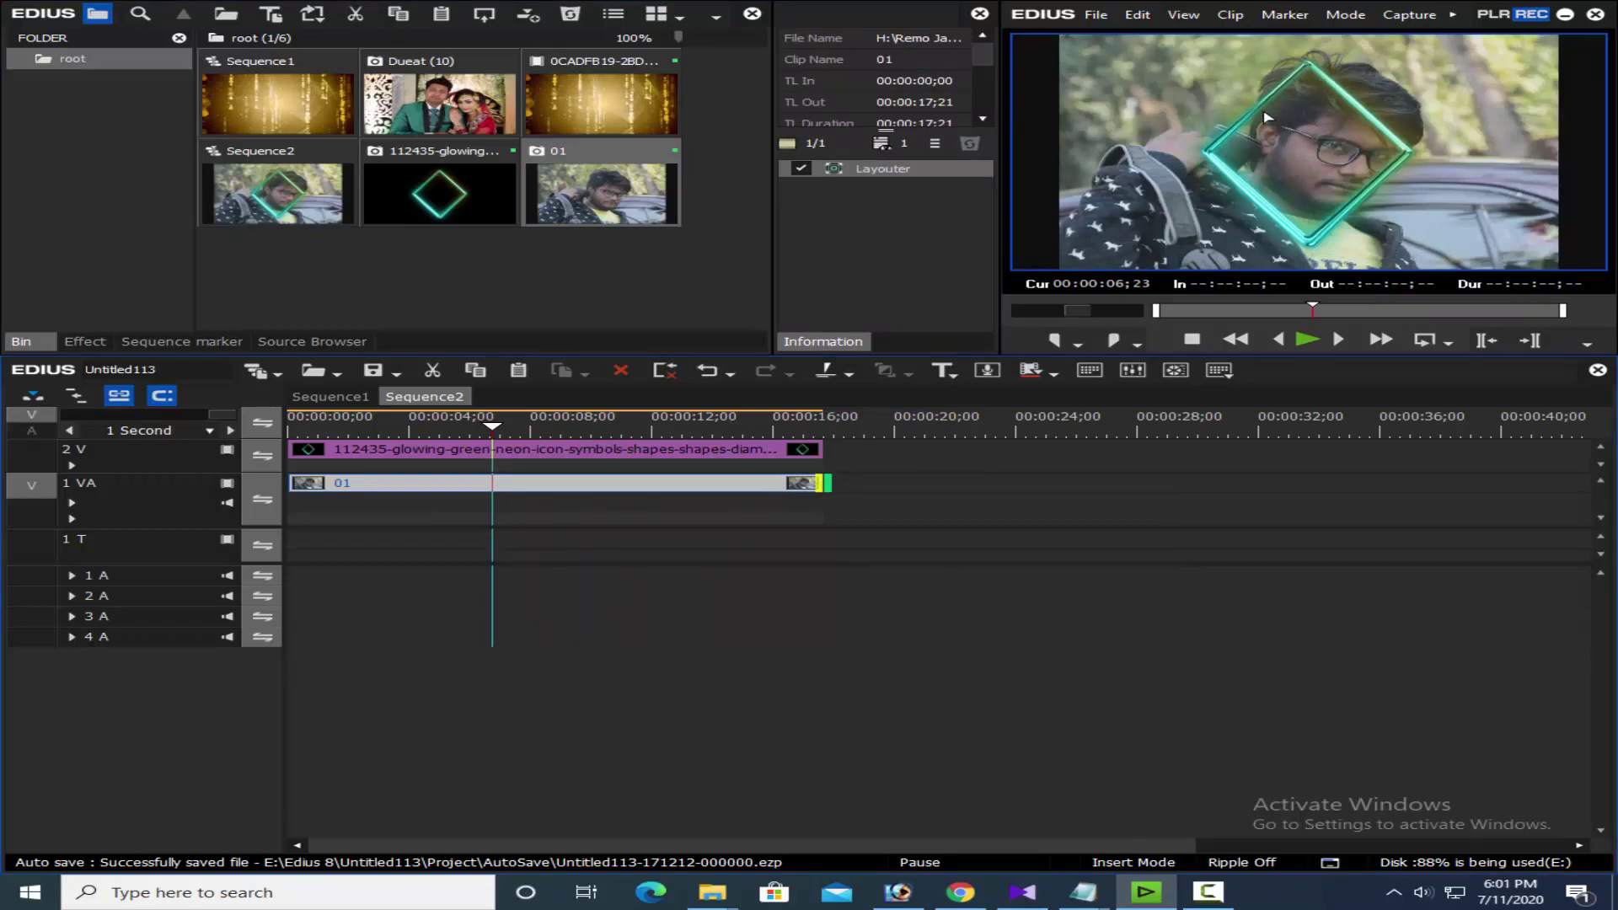
{"action": "double_click", "coordinate": [1287, 124]}
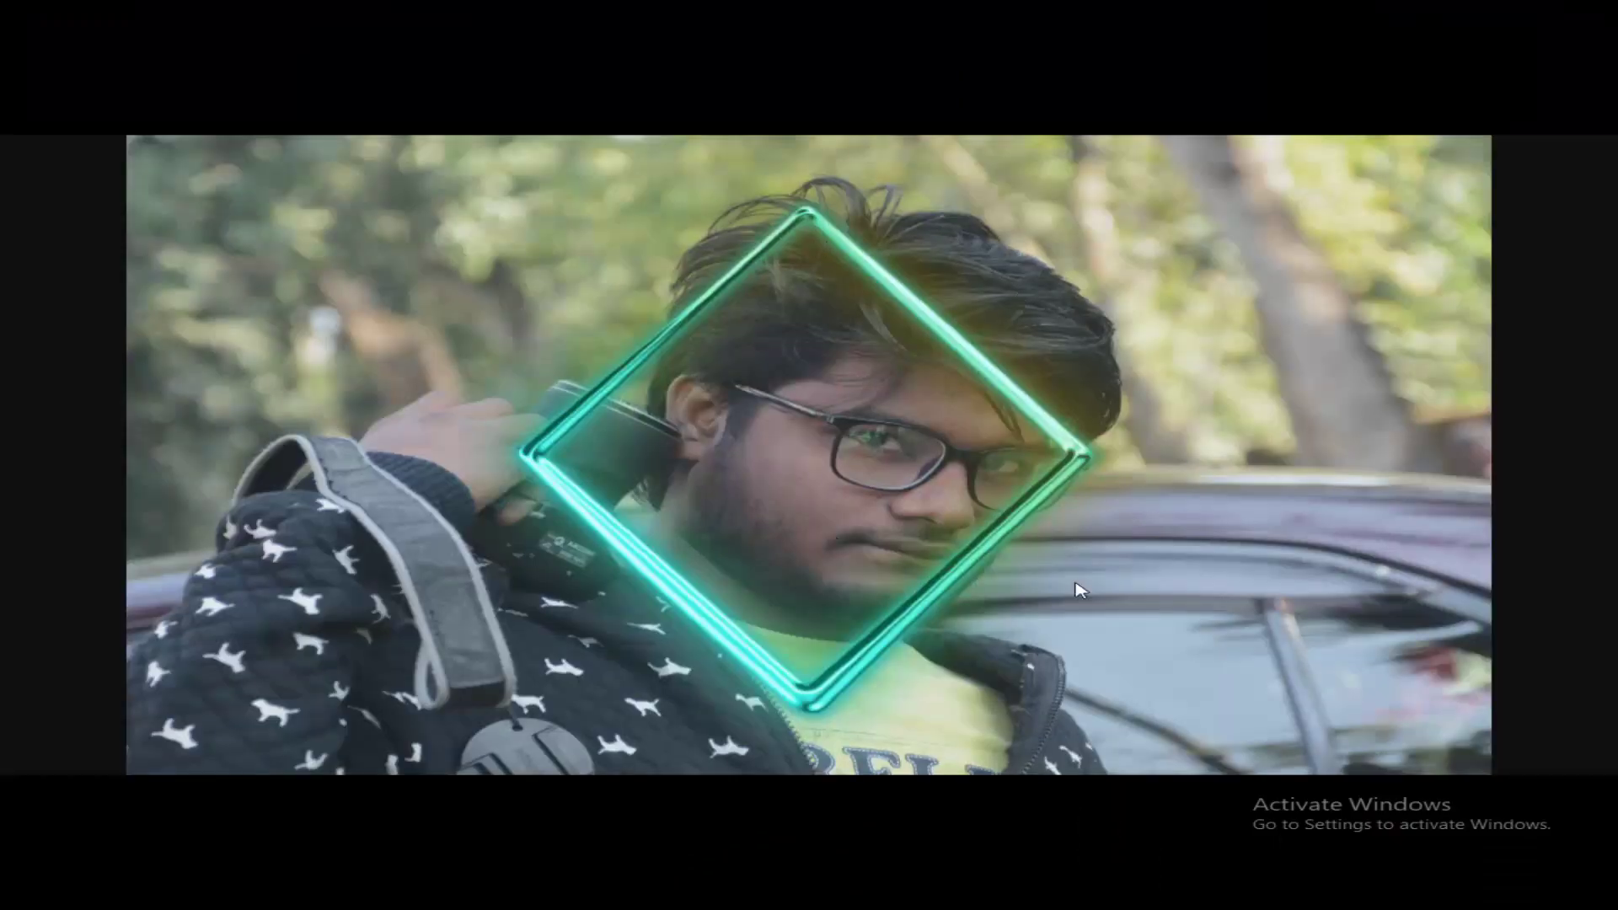
{"action": "key", "text": "Escape"}
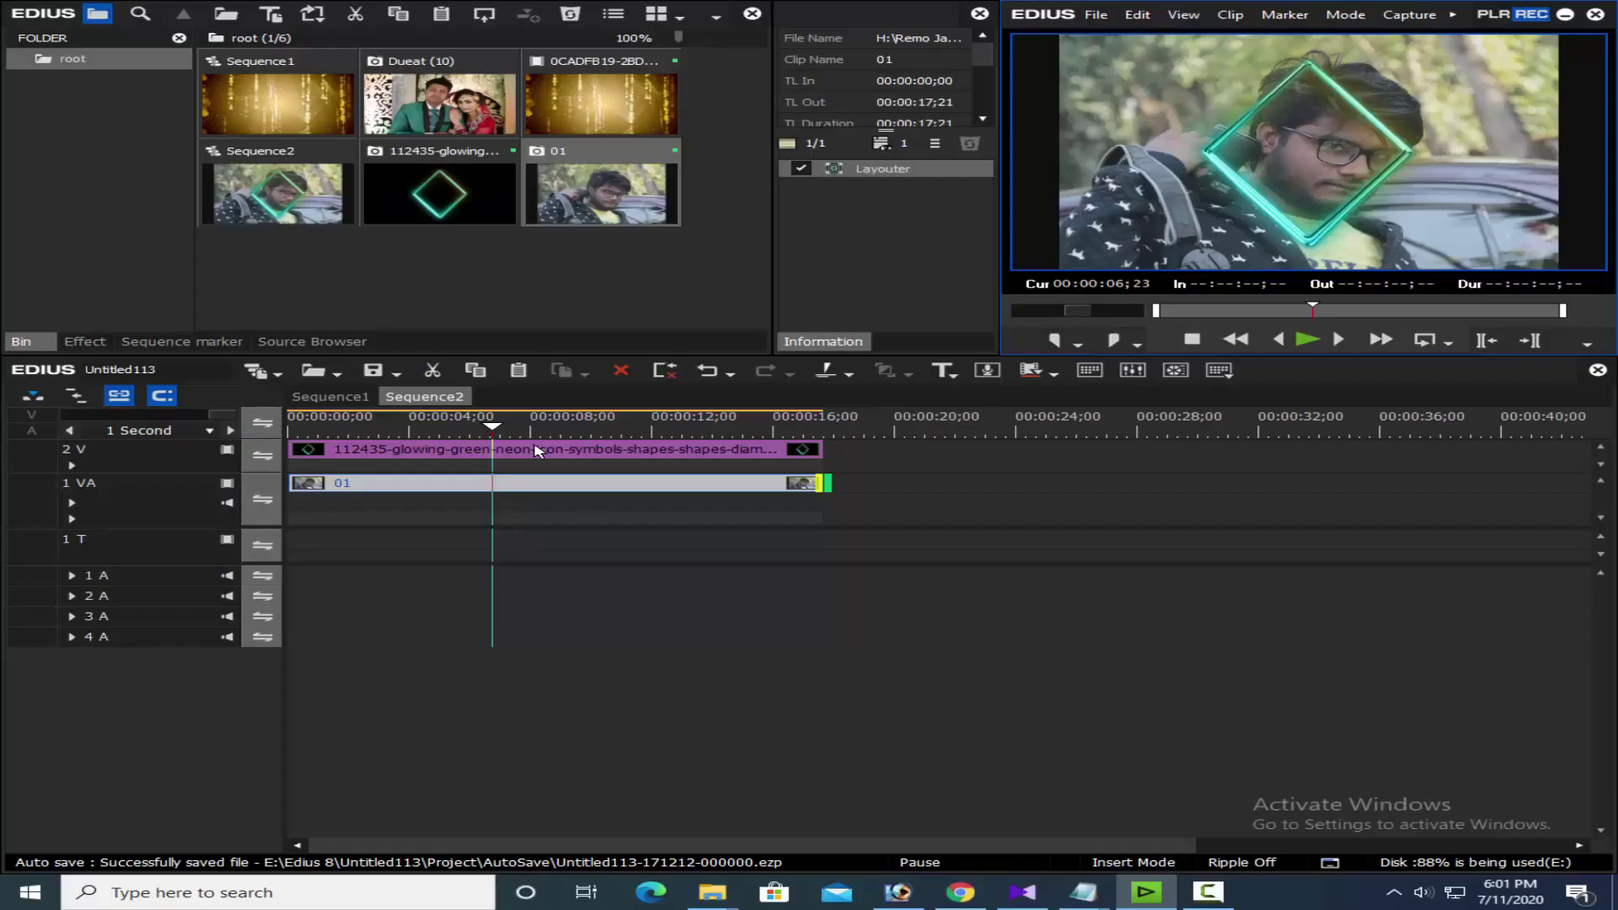
- Swap the two clips so that clip 01 lies on track 2 V above the neon diamond on track 1 VA
{"action": "left_click_drag", "start_coordinate": [715, 486], "coordinate": [1585, 456]}
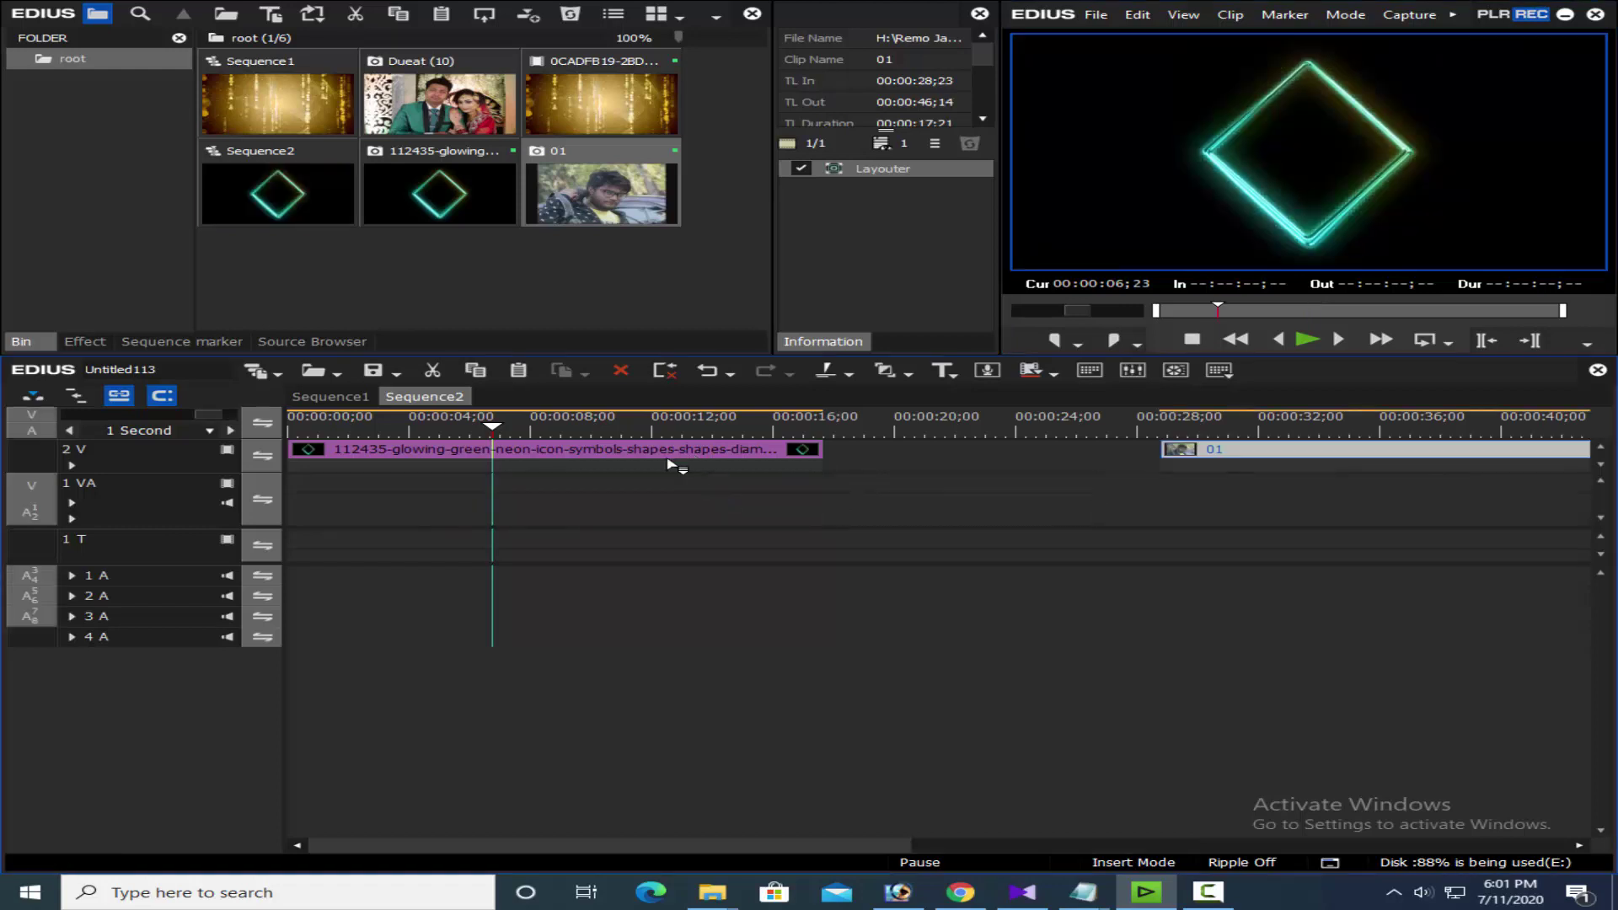
{"action": "left_click_drag", "start_coordinate": [672, 465], "coordinate": [671, 484]}
{"action": "left_click_drag", "start_coordinate": [1236, 450], "coordinate": [396, 485]}
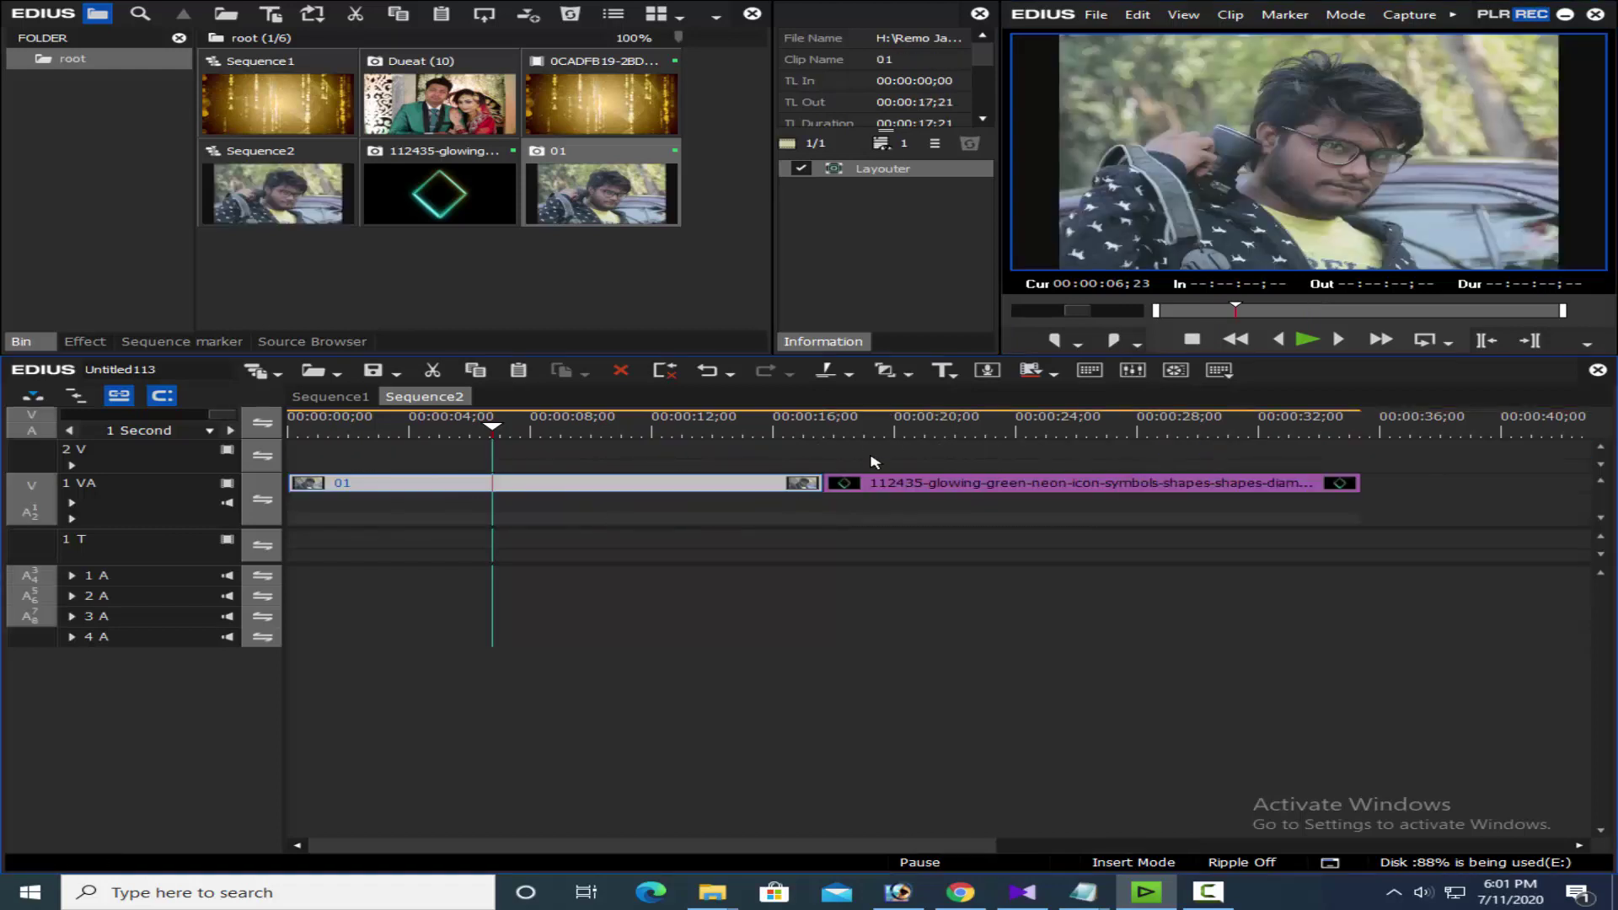
{"action": "left_click", "coordinate": [705, 372]}
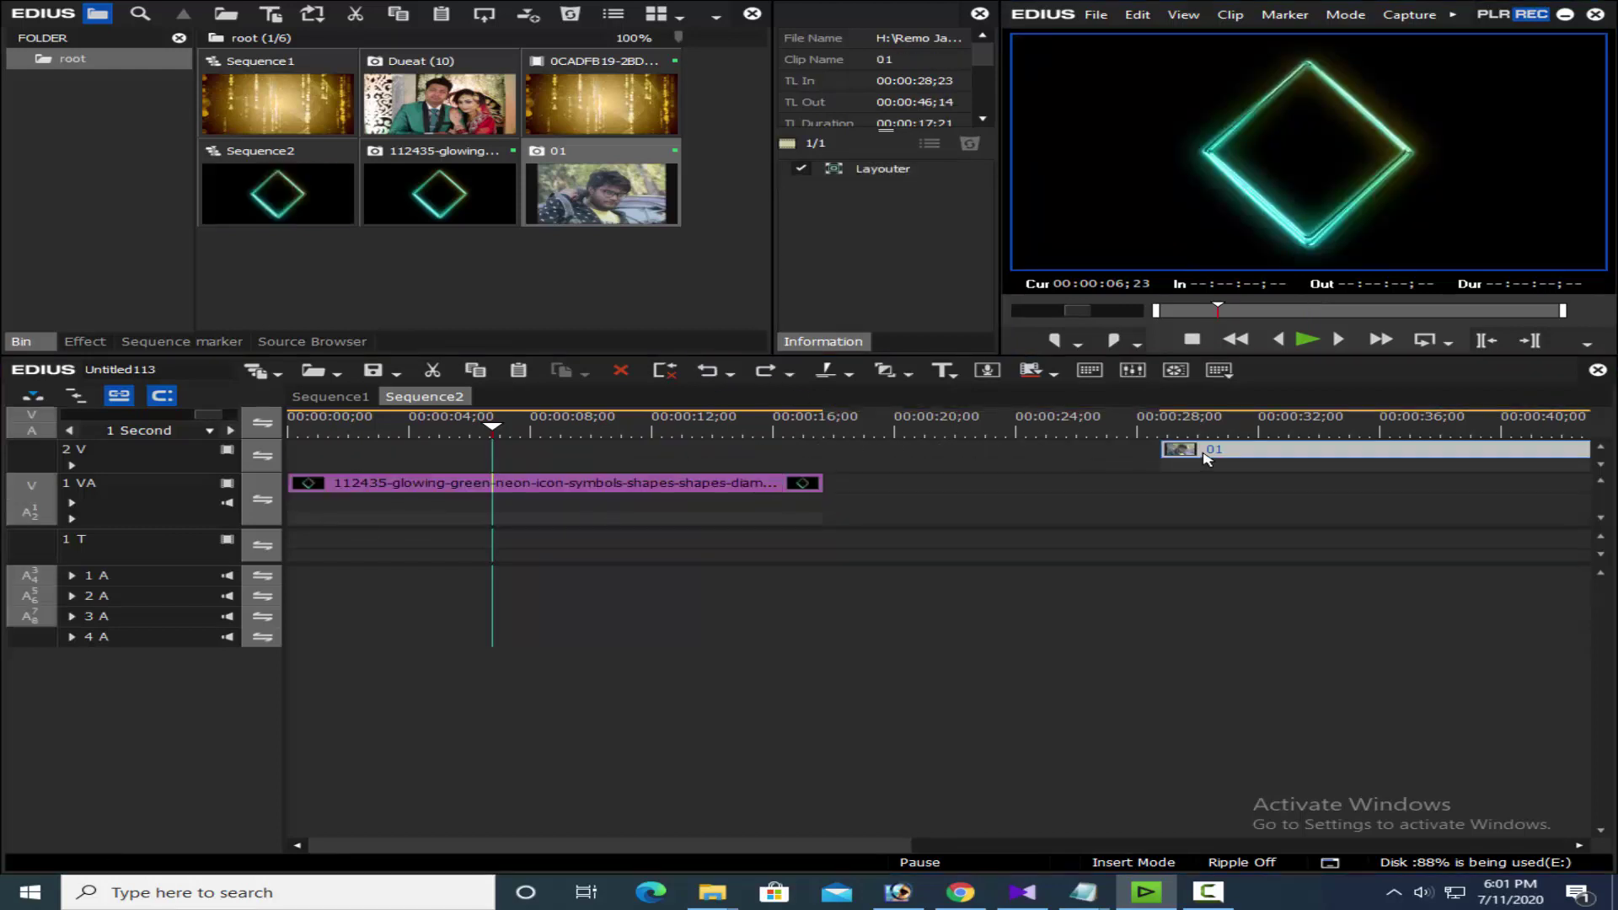
{"action": "left_click_drag", "start_coordinate": [1205, 453], "coordinate": [308, 468]}
{"action": "left_click", "coordinate": [596, 430]}
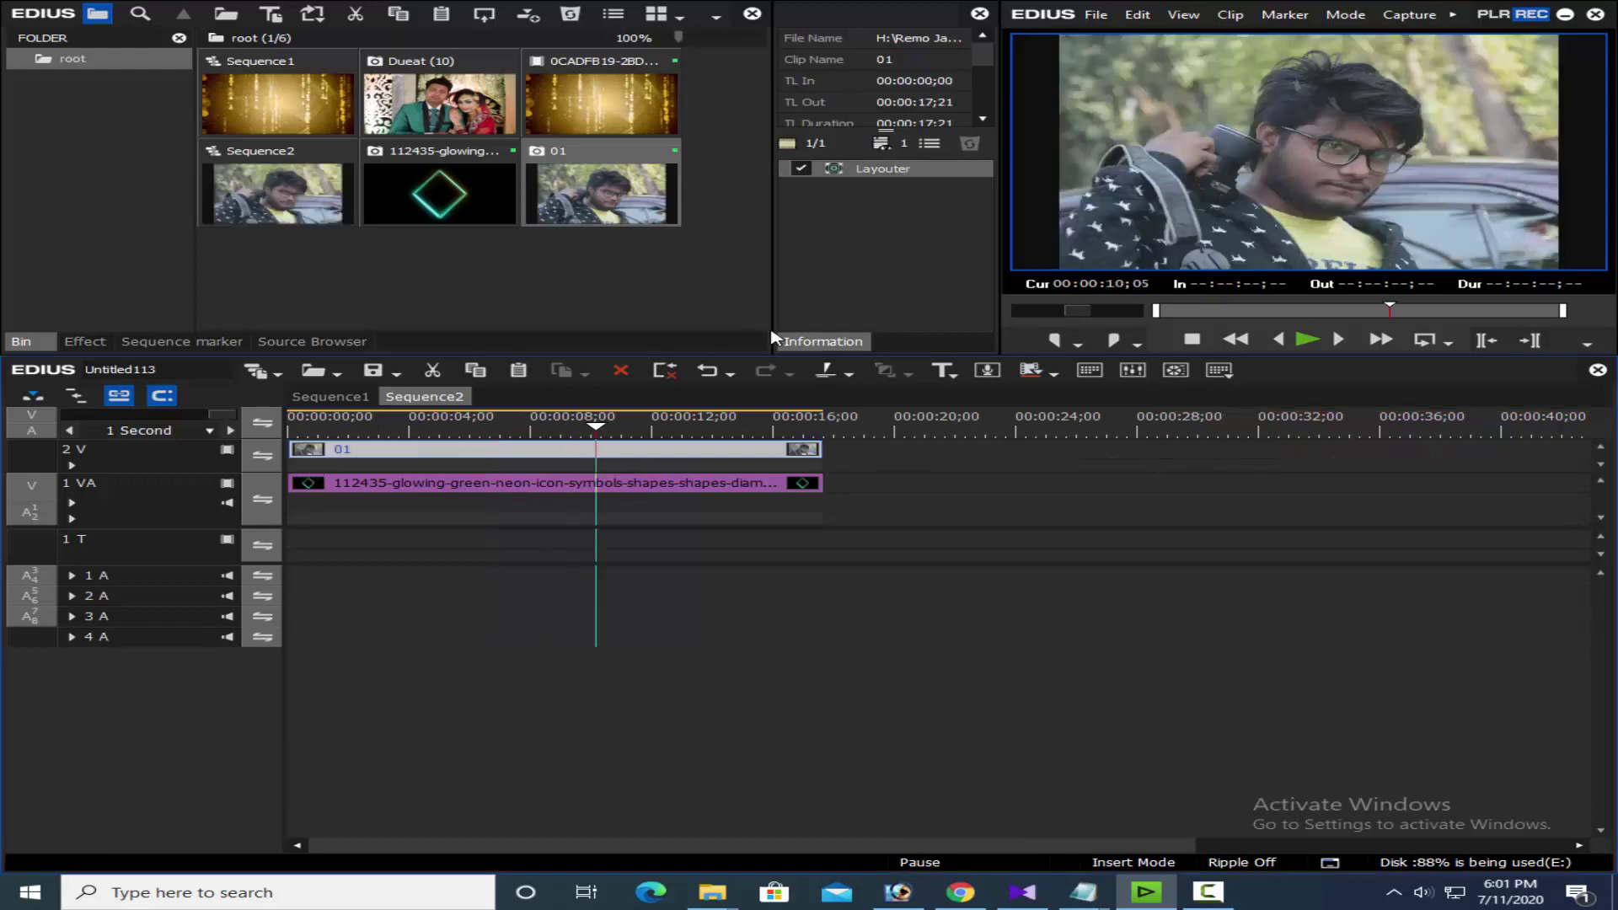
- Scale clip 01 down proportionally to a 78.60% stretch in the Layouter
{"action": "double_click", "coordinate": [877, 169]}
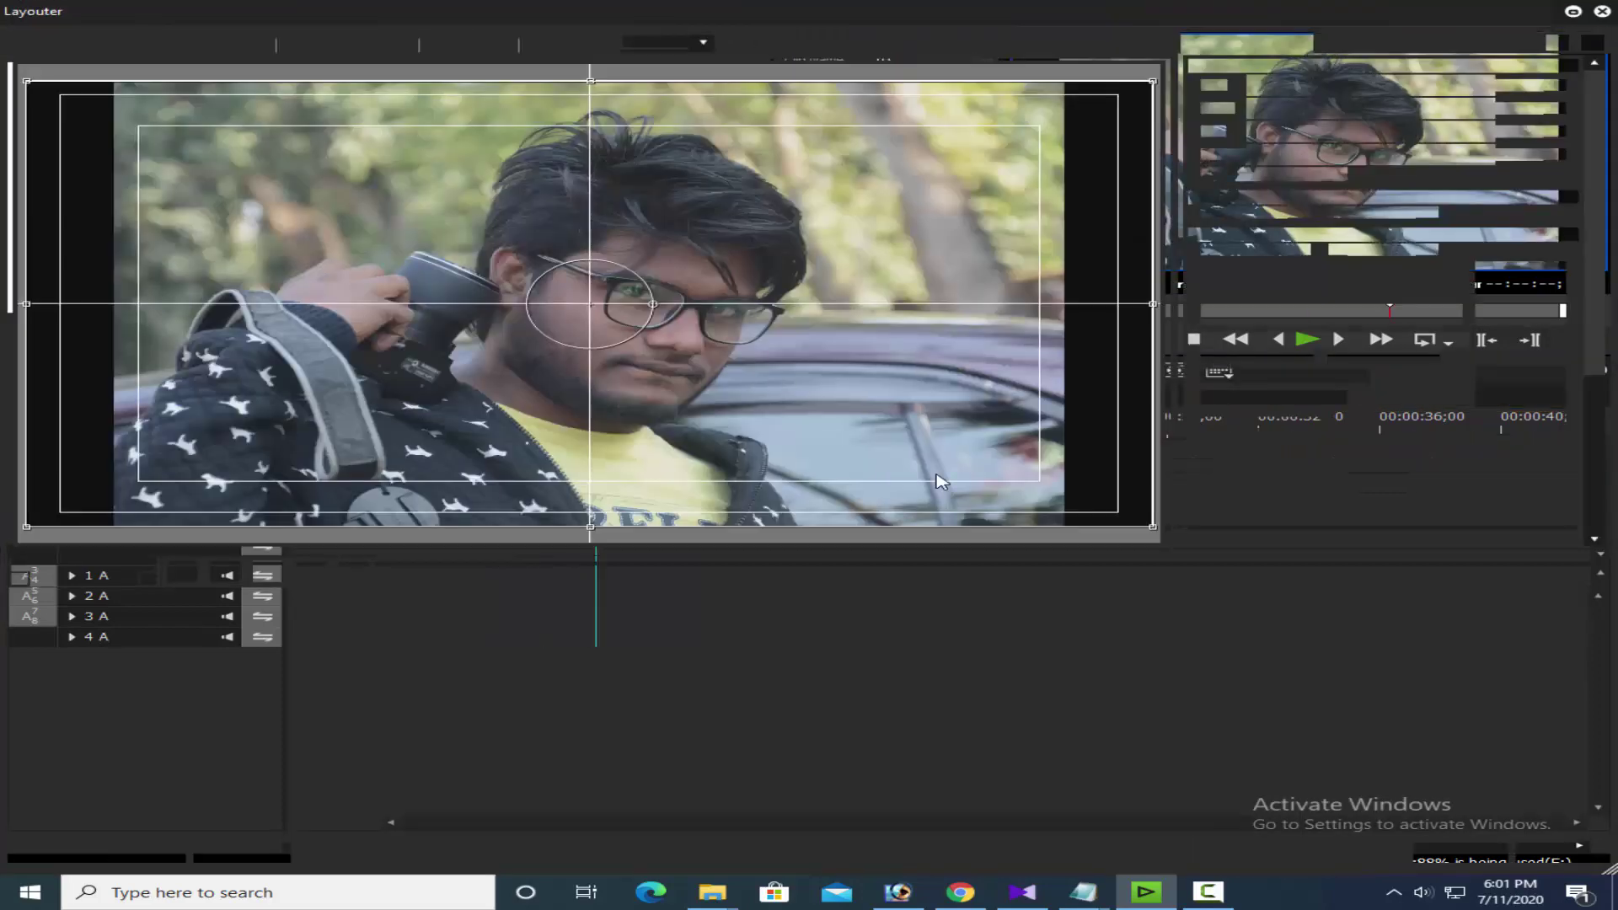
{"action": "mouse_move", "coordinate": [1153, 527]}
{"action": "left_mouse_down"}
{"action": "mouse_move", "coordinate": [812, 392]}
{"action": "mouse_move", "coordinate": [1043, 549]}
{"action": "left_mouse_up"}
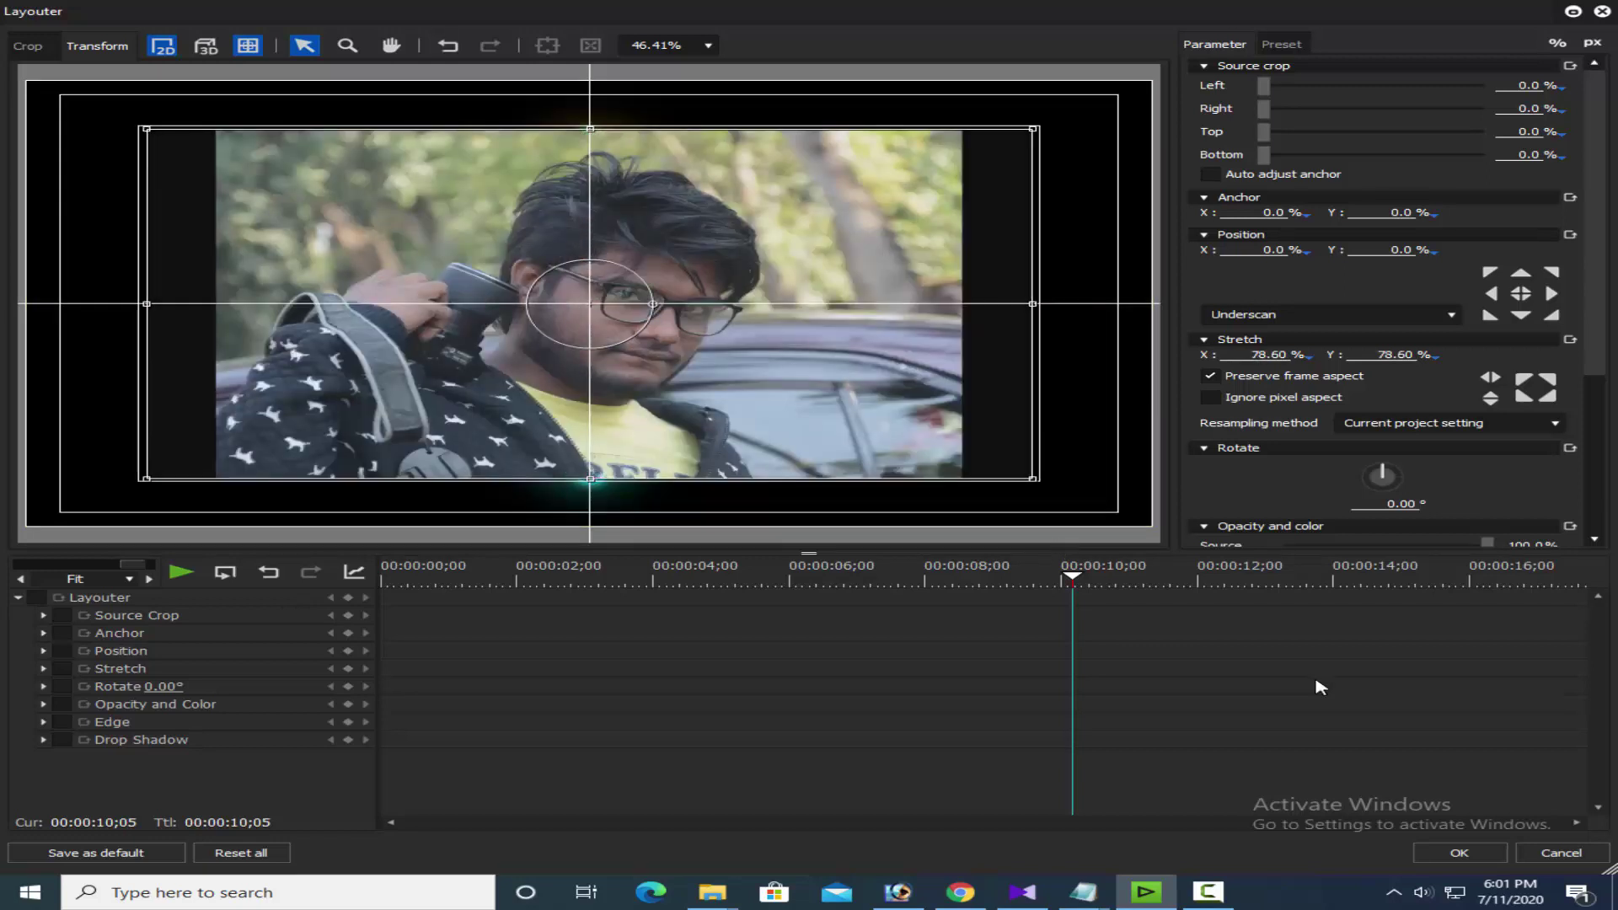
{"action": "left_click", "coordinate": [1458, 852]}
- Move clip 01 back to track 1 VA and the neon diamond clip to track 2 V, both at the sequence start
{"action": "left_click_drag", "start_coordinate": [528, 497], "coordinate": [1214, 521]}
{"action": "left_click_drag", "start_coordinate": [656, 452], "coordinate": [569, 491]}
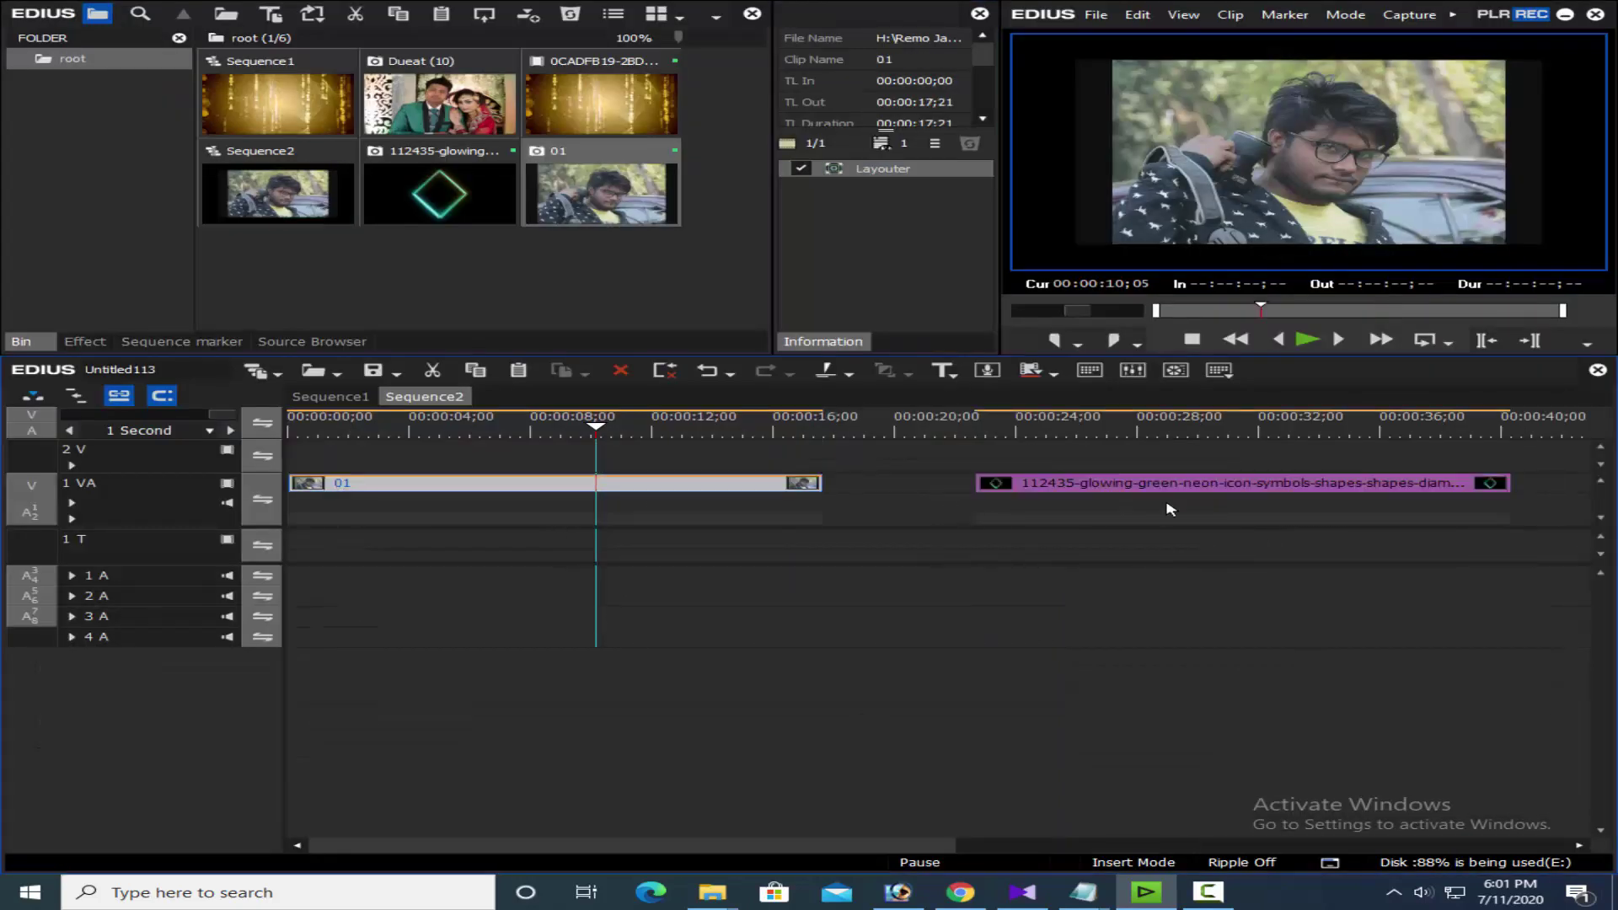
{"action": "left_click_drag", "start_coordinate": [1155, 487], "coordinate": [485, 466]}
- Preview the overlay in full screen and apply the Mask video filter to the neon diamond clip
{"action": "left_click", "coordinate": [99, 341]}
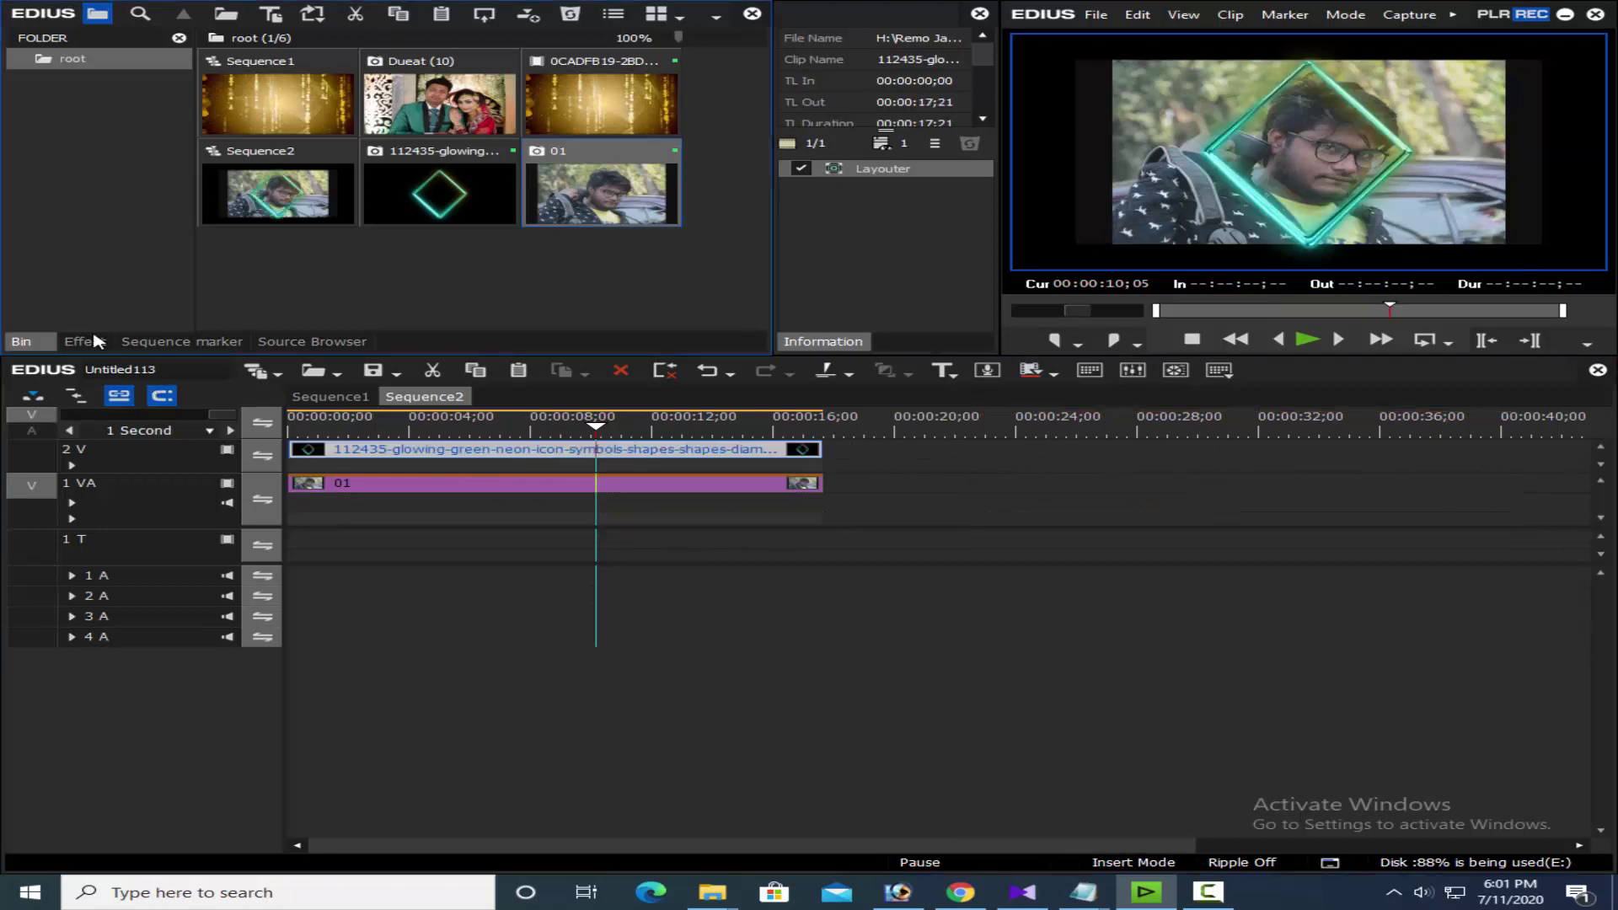
{"action": "left_click", "coordinate": [84, 341]}
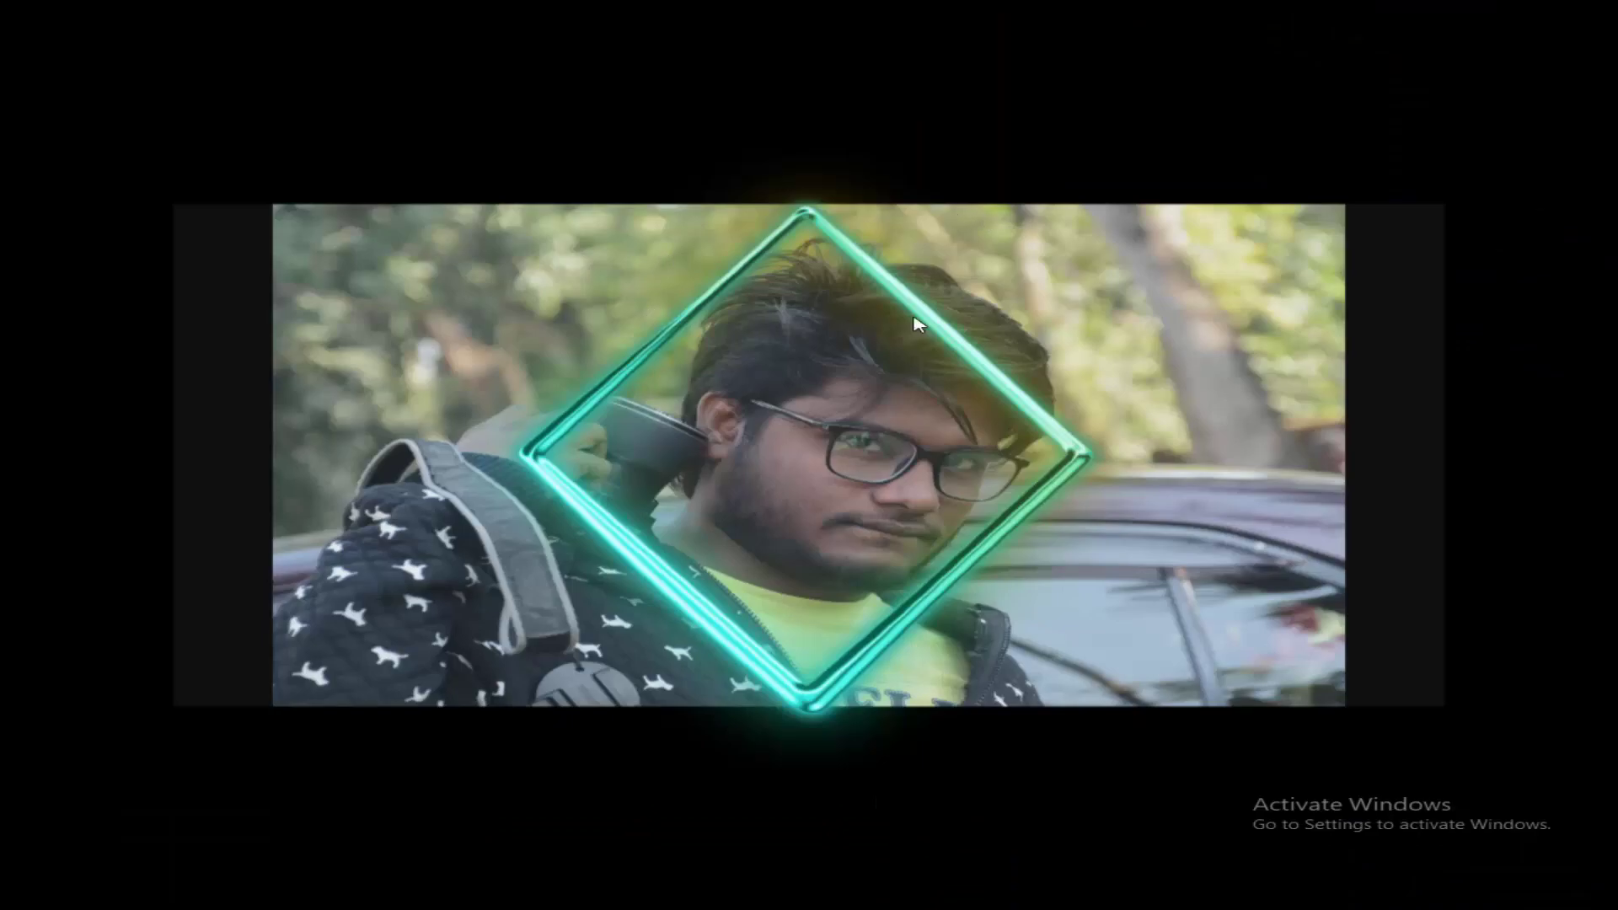
{"action": "double_click", "coordinate": [911, 350]}
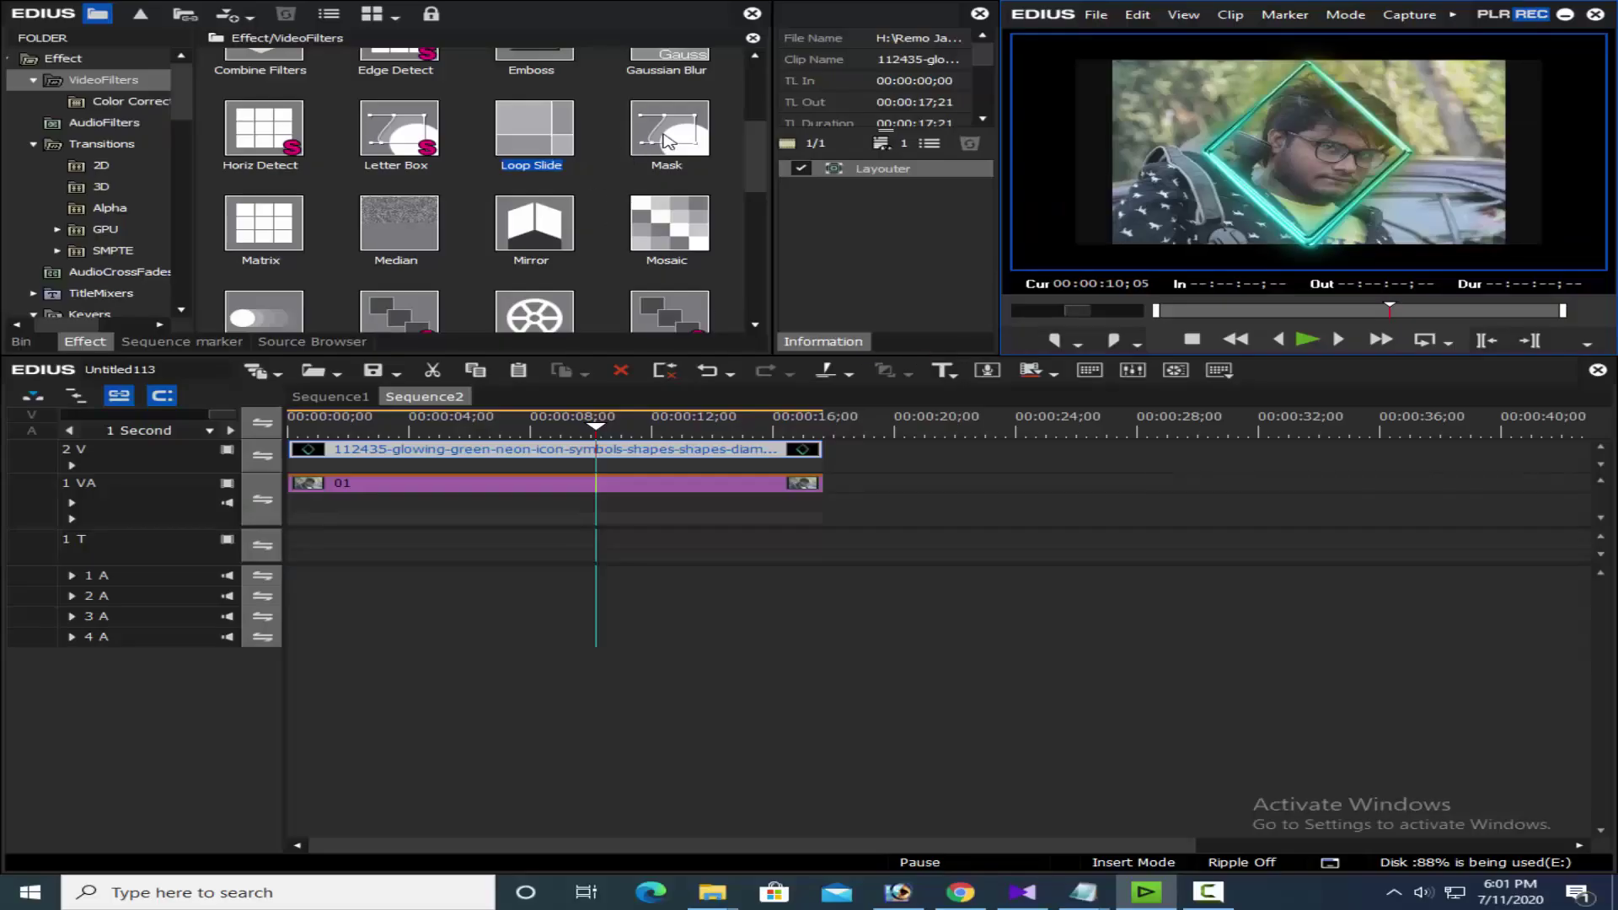
{"action": "left_click_drag", "start_coordinate": [662, 134], "coordinate": [809, 449]}
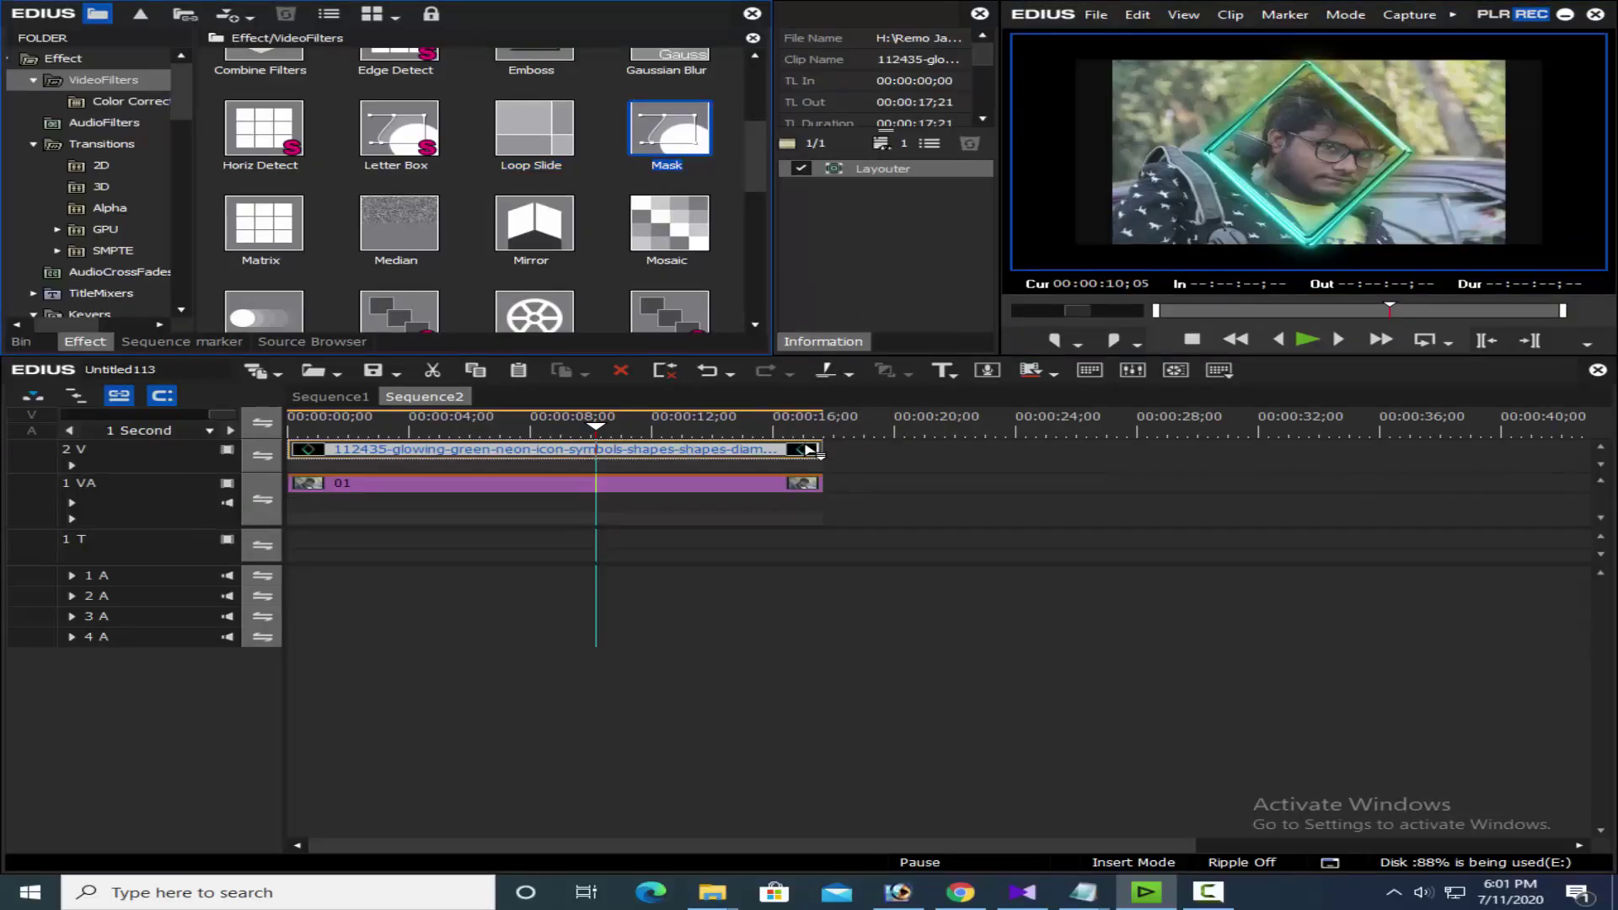
{"action": "left_click", "coordinate": [1226, 901]}
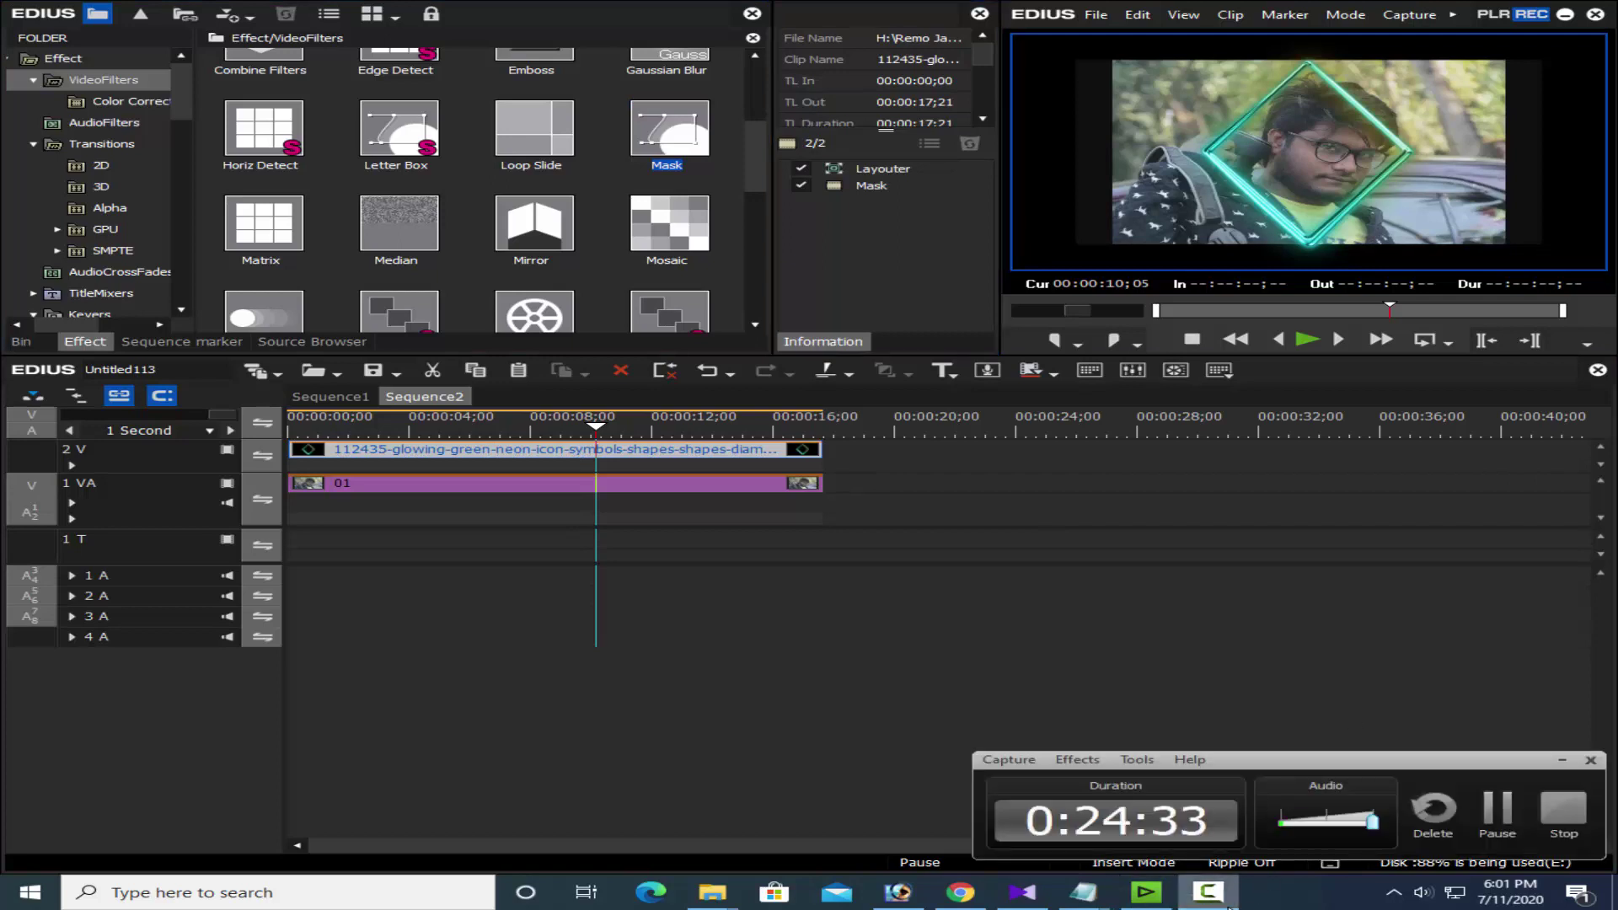
{"action": "left_click", "coordinate": [1228, 904]}
- Open the neon diamond clip's Mask filter and draw a closed path through the diamond's four corners
{"action": "double_click", "coordinate": [871, 189]}
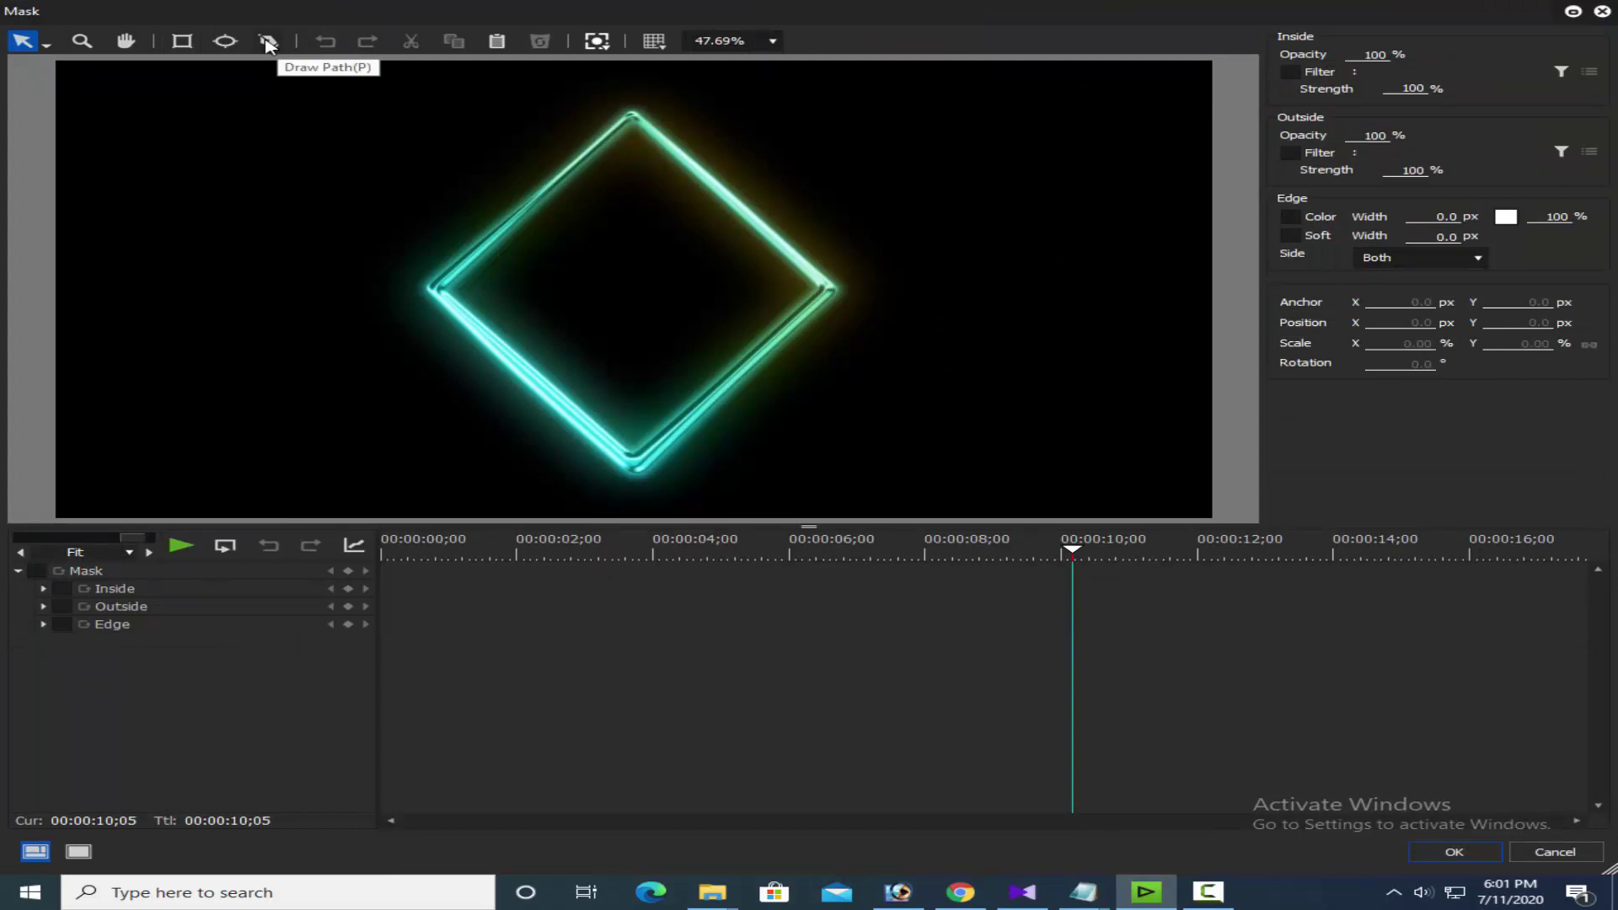
{"action": "left_click", "coordinate": [268, 42]}
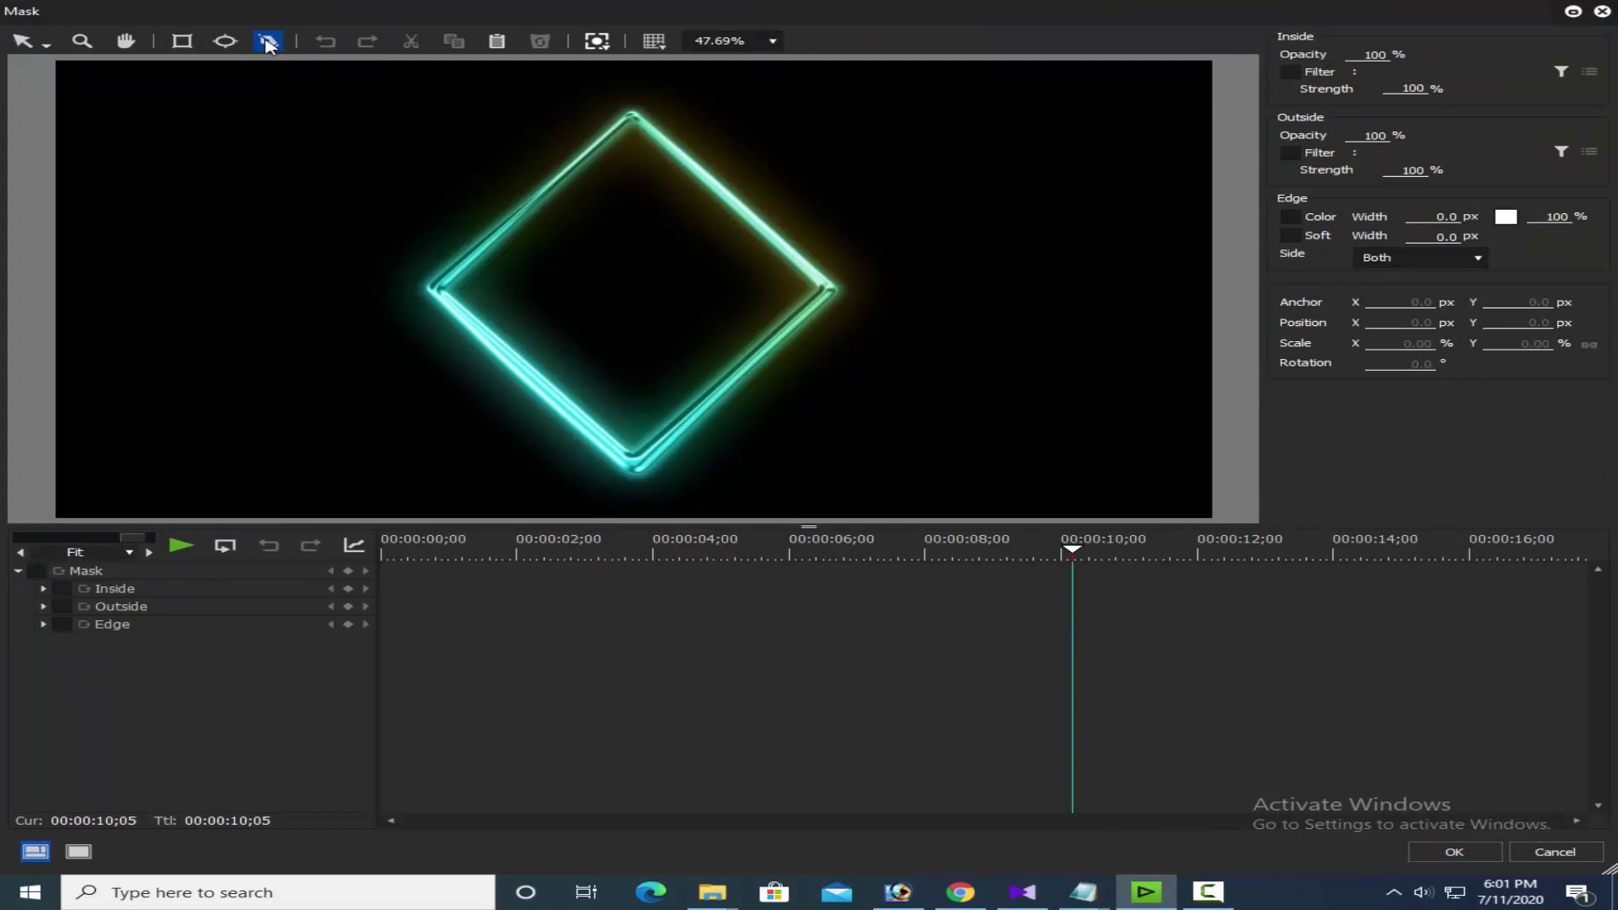
{"action": "left_click", "coordinate": [434, 290]}
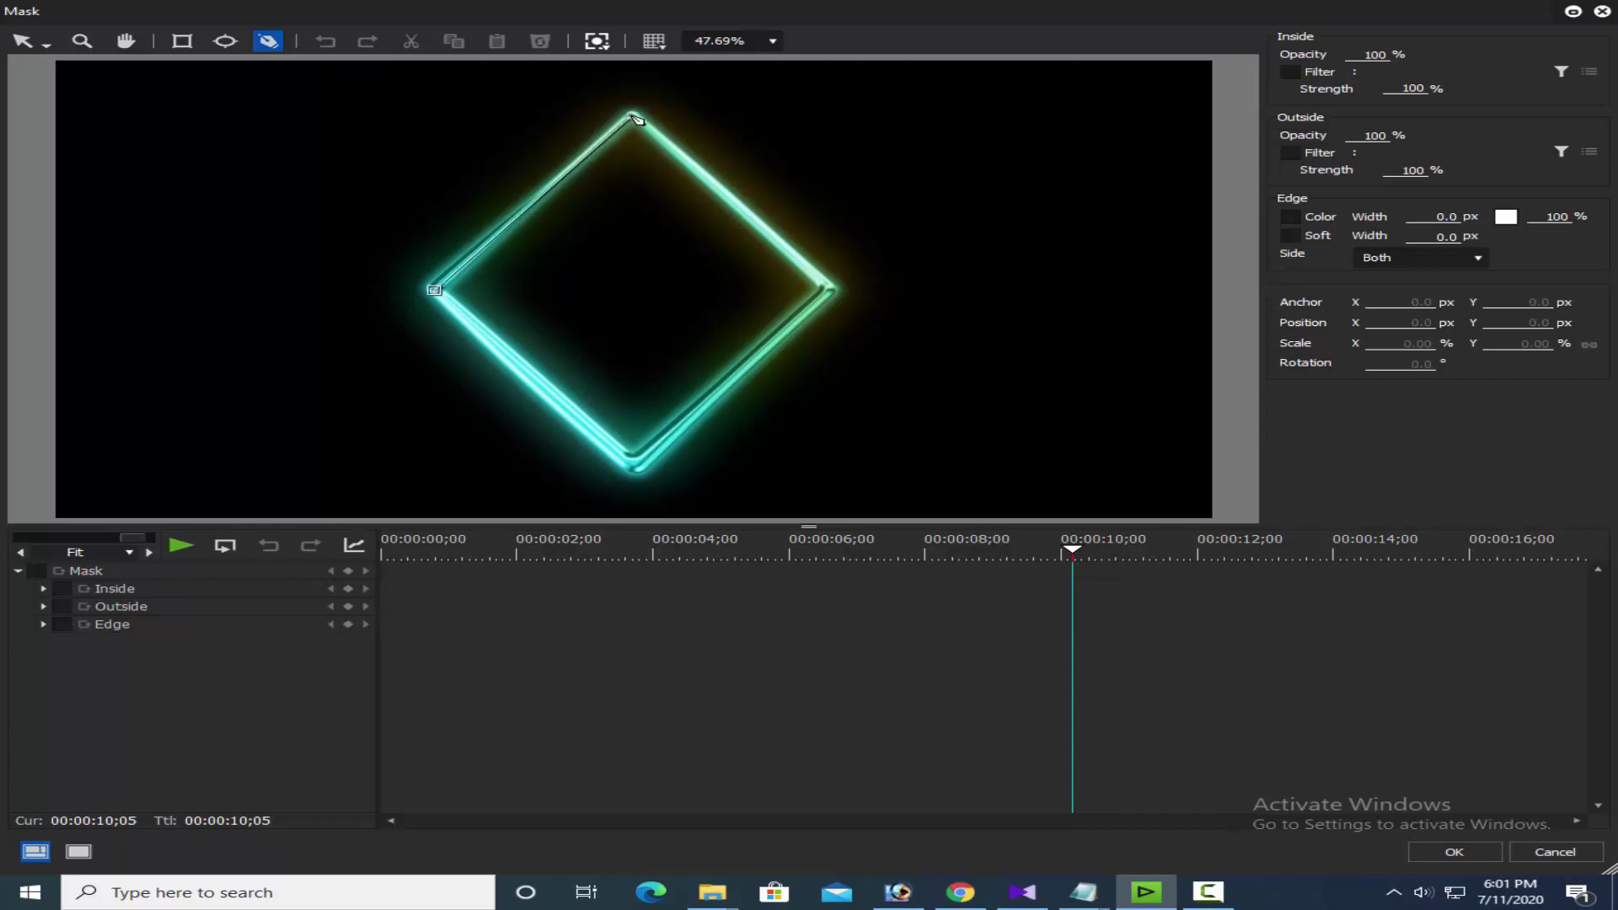
{"action": "left_click", "coordinate": [828, 289]}
{"action": "left_click", "coordinate": [632, 463]}
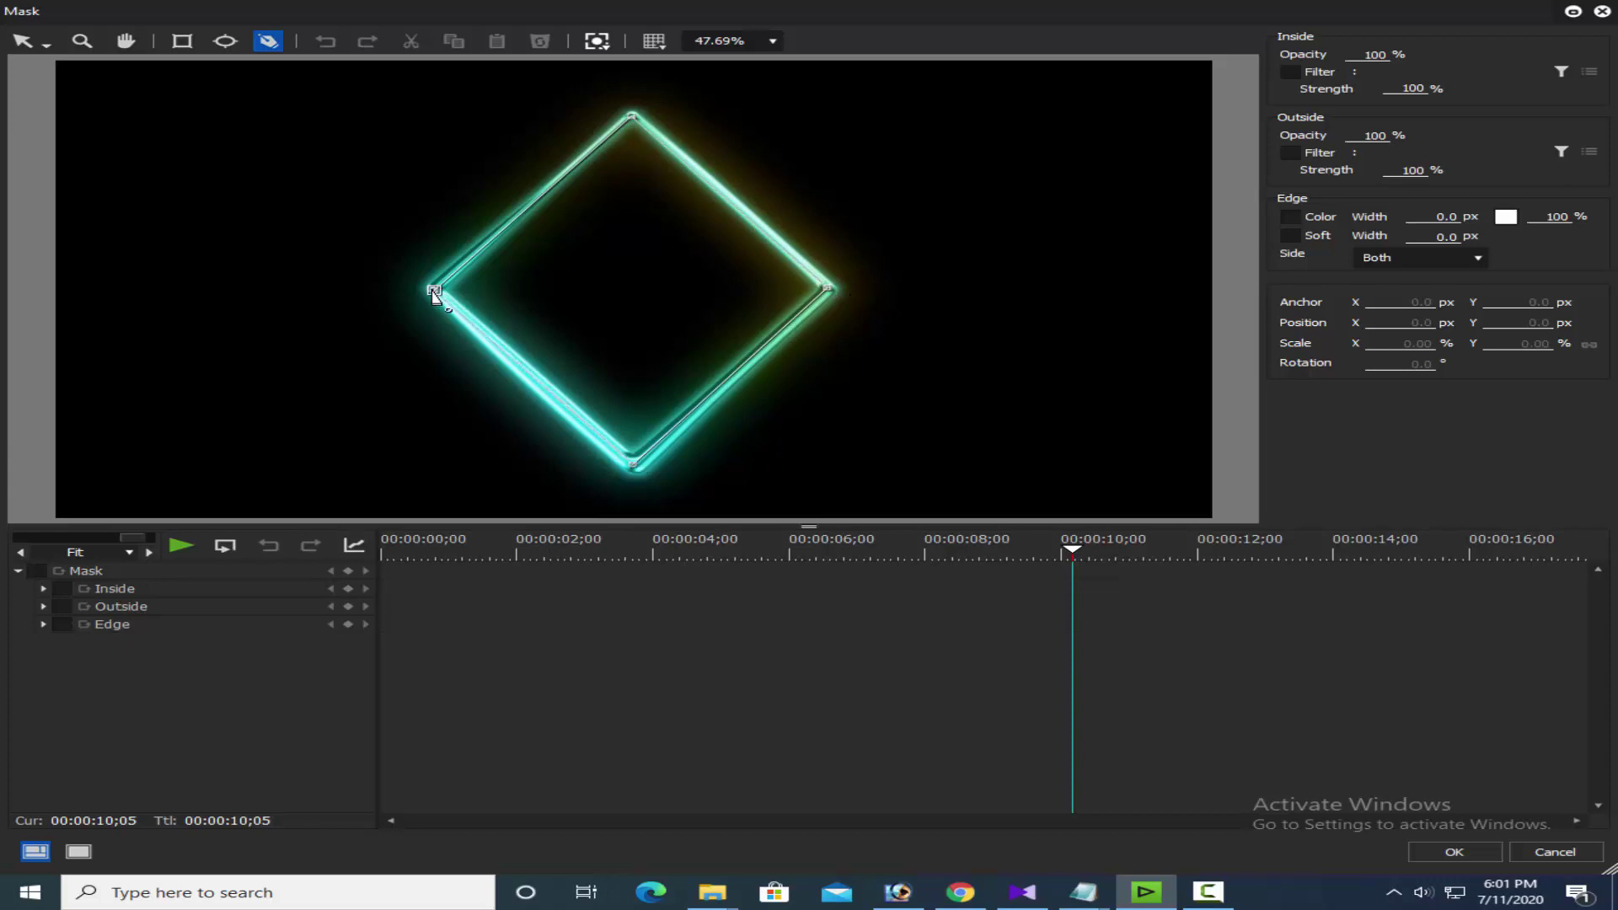
{"action": "left_click", "coordinate": [434, 291]}
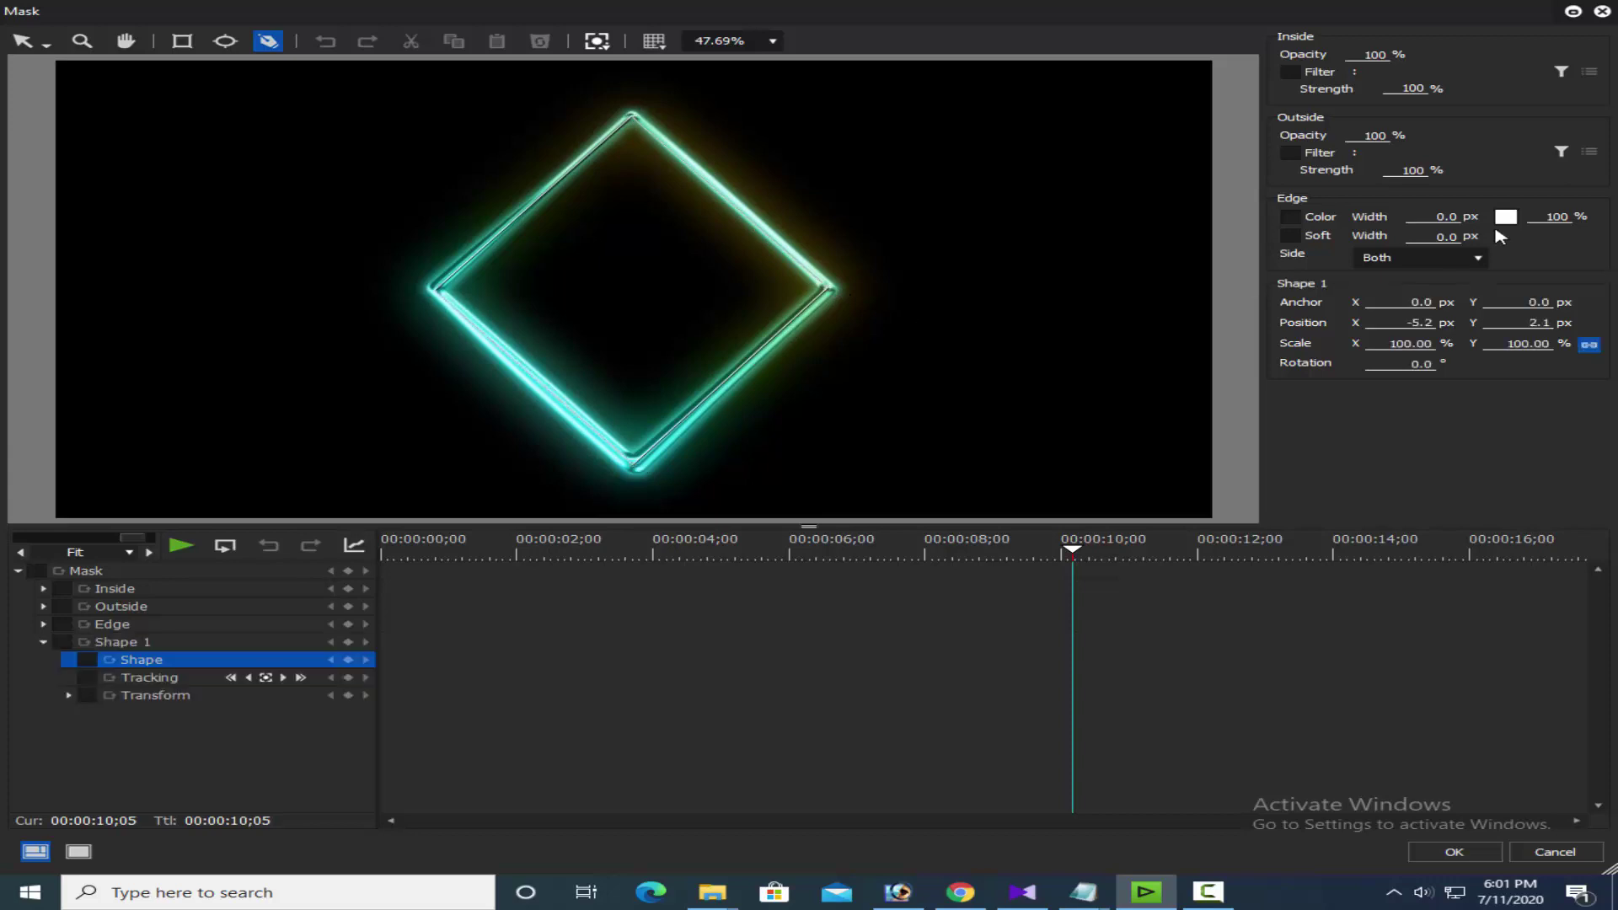
- Set the mask's outside opacity to 0% on the neon diamond clip
{"action": "left_click", "coordinate": [1355, 137]}
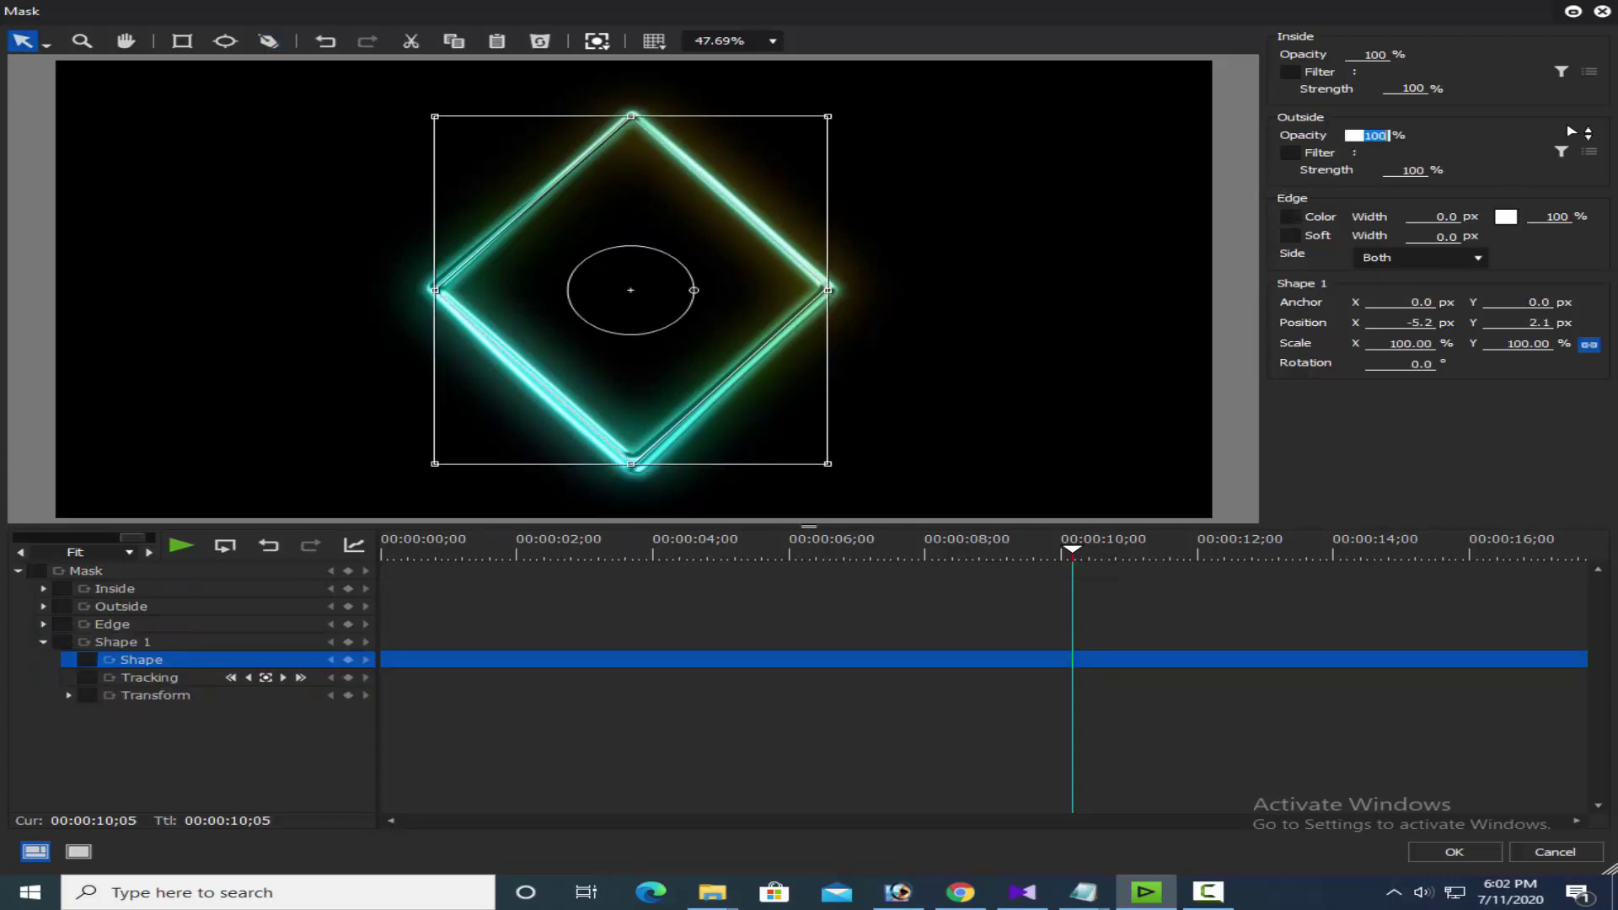
{"action": "type", "text": "0"}
{"action": "left_click", "coordinate": [1470, 855]}
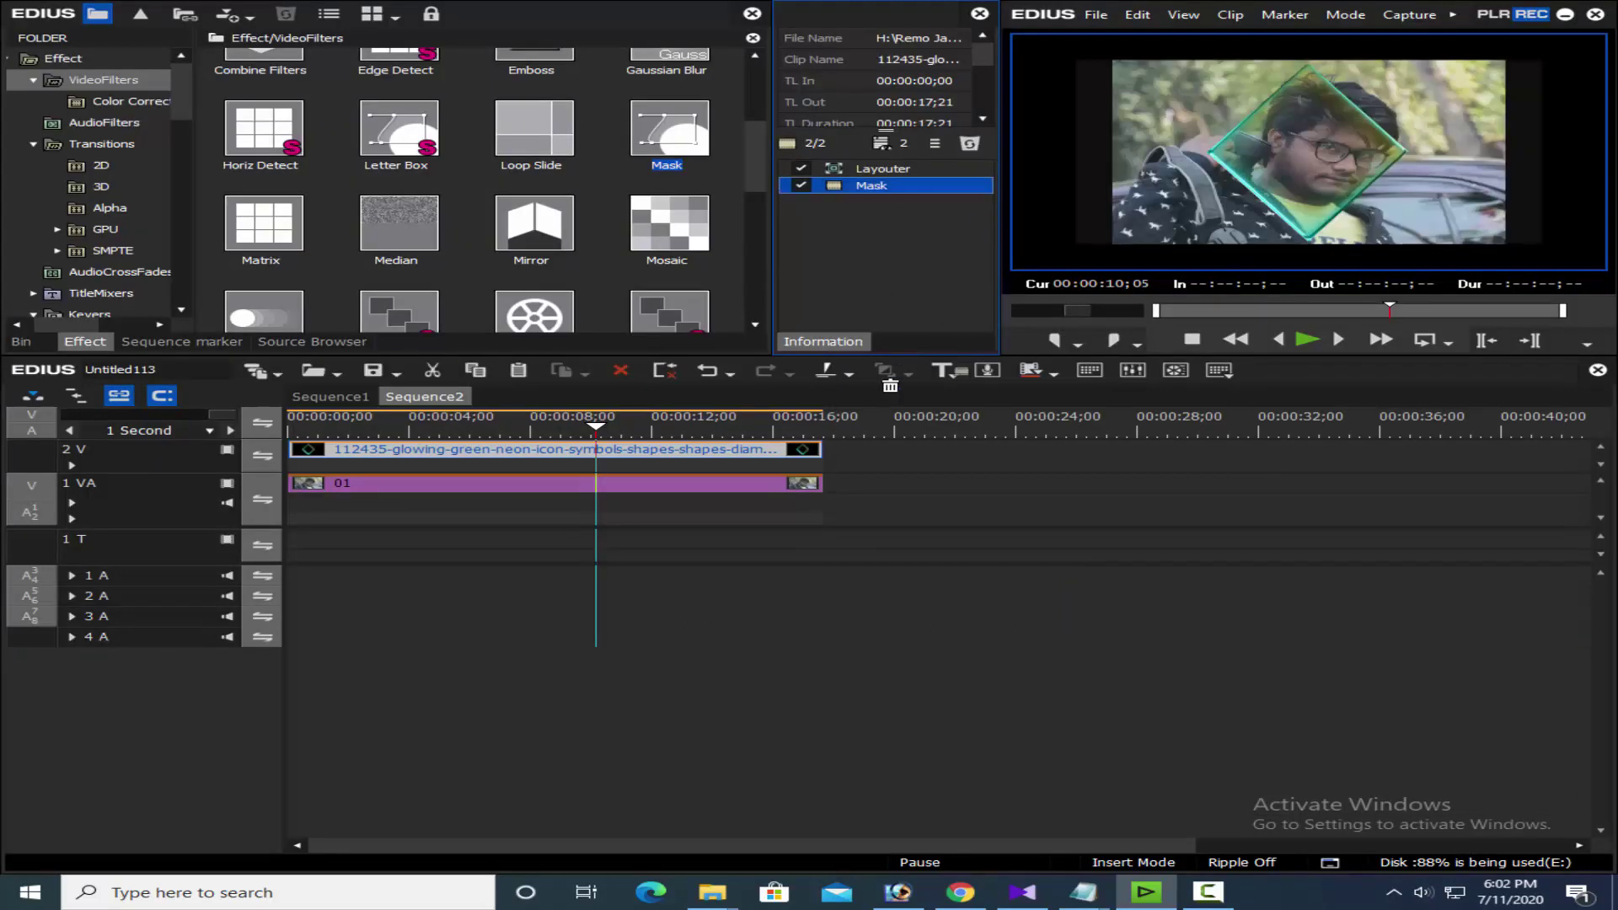
- Copy the Mask filter to clip 01, delete it from the neon diamond clip, and check the composite in full screen
{"action": "left_click_drag", "start_coordinate": [824, 487], "coordinate": [823, 489]}
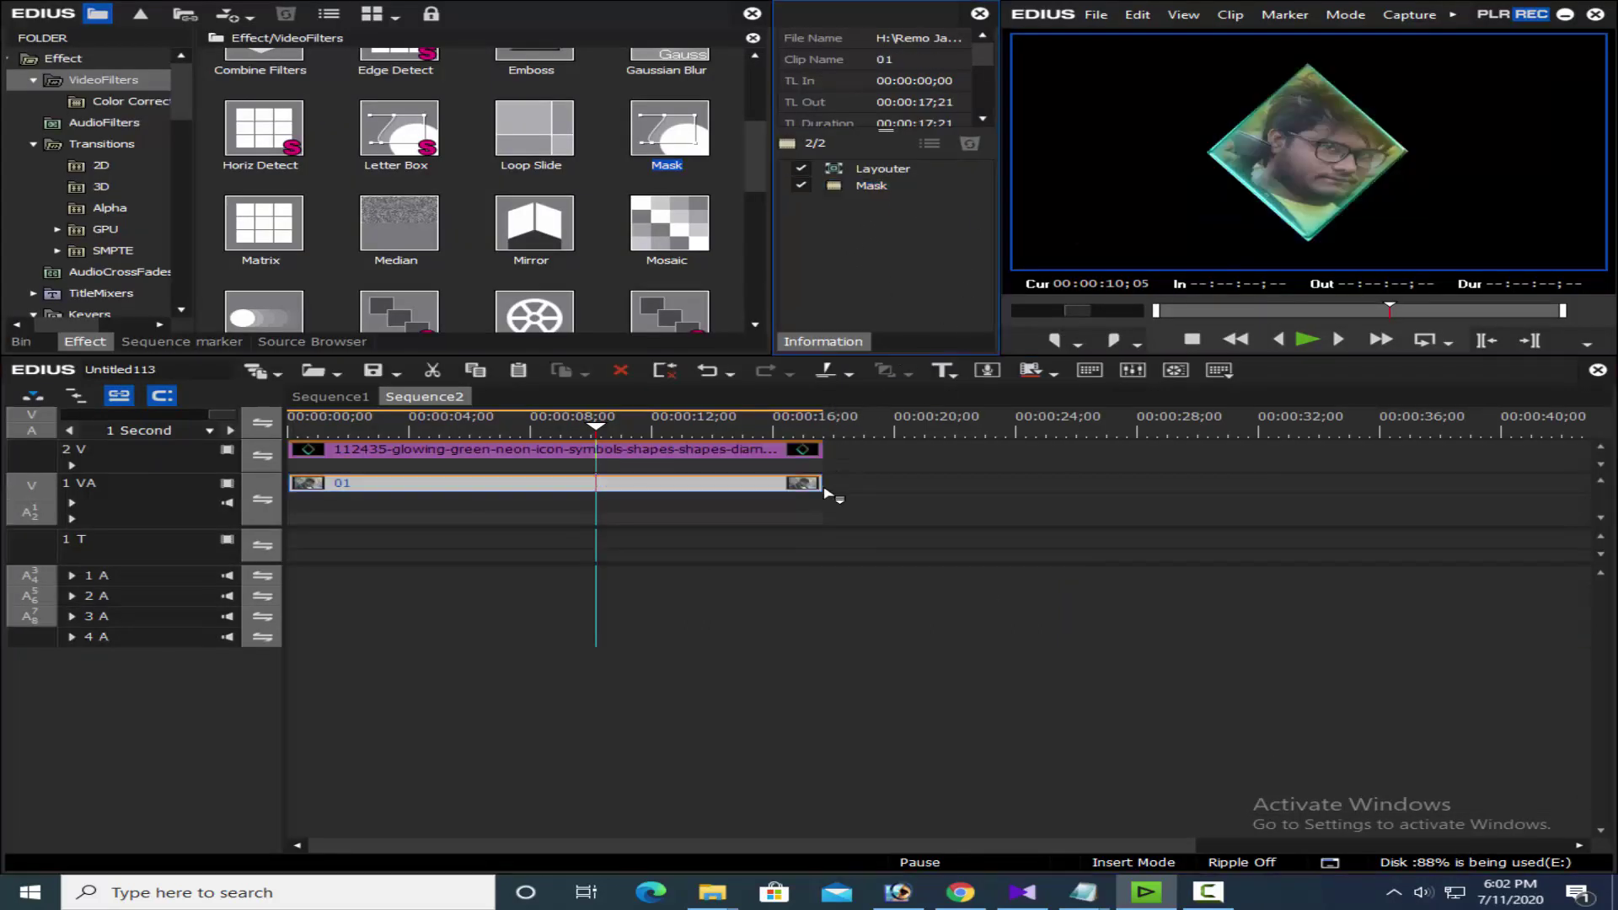
{"action": "left_click", "coordinate": [739, 448]}
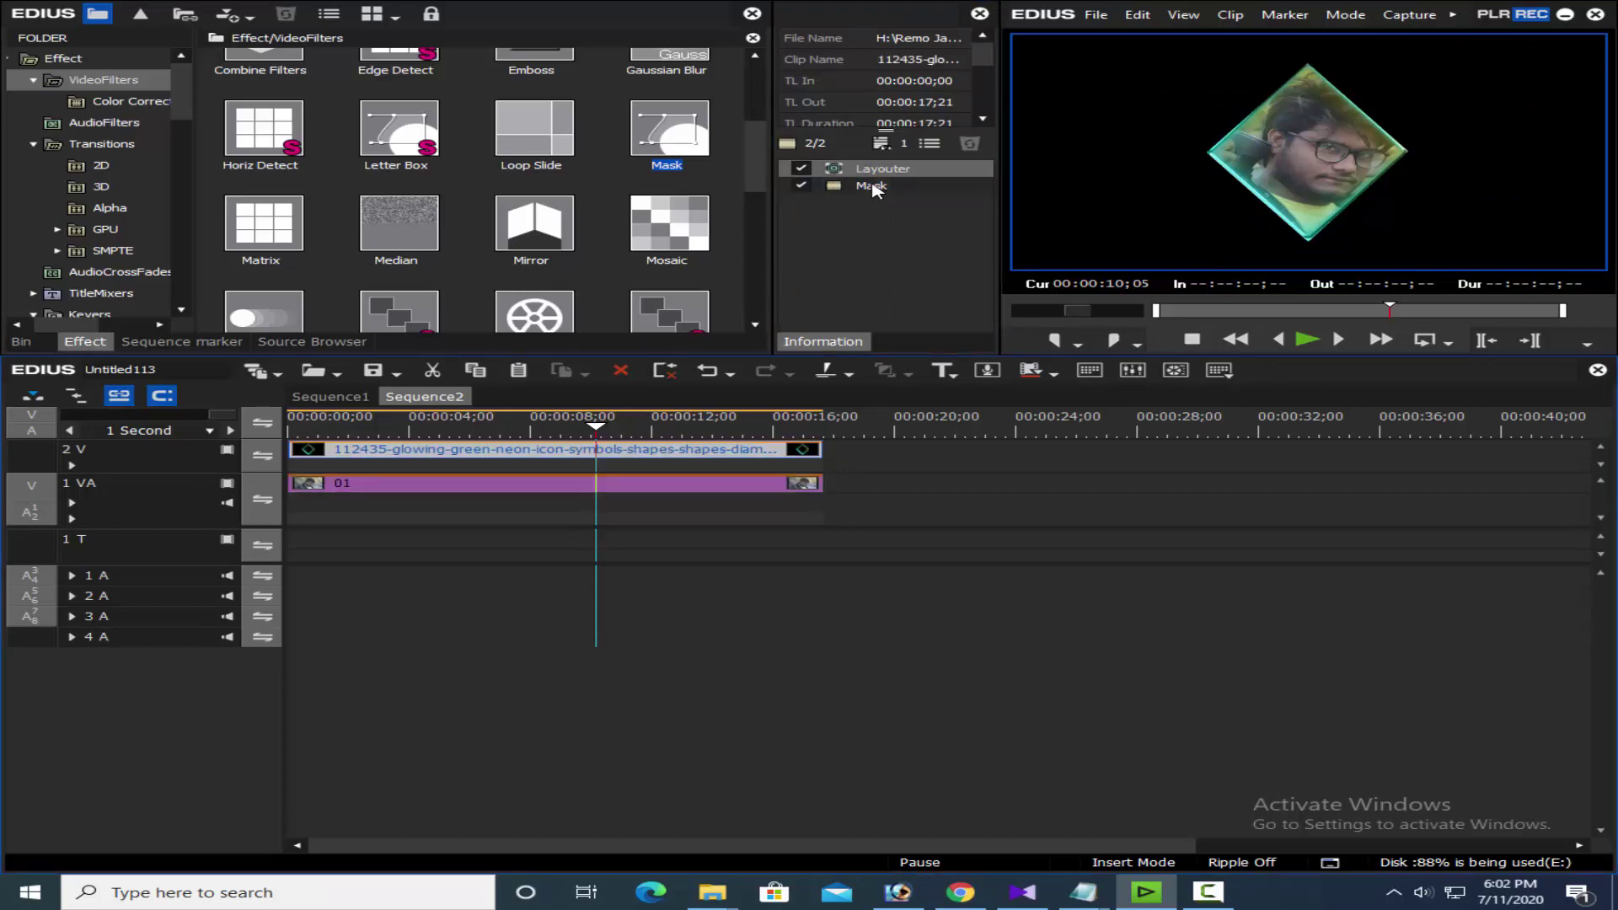
{"action": "right_click", "coordinate": [876, 187]}
{"action": "left_click", "coordinate": [932, 262]}
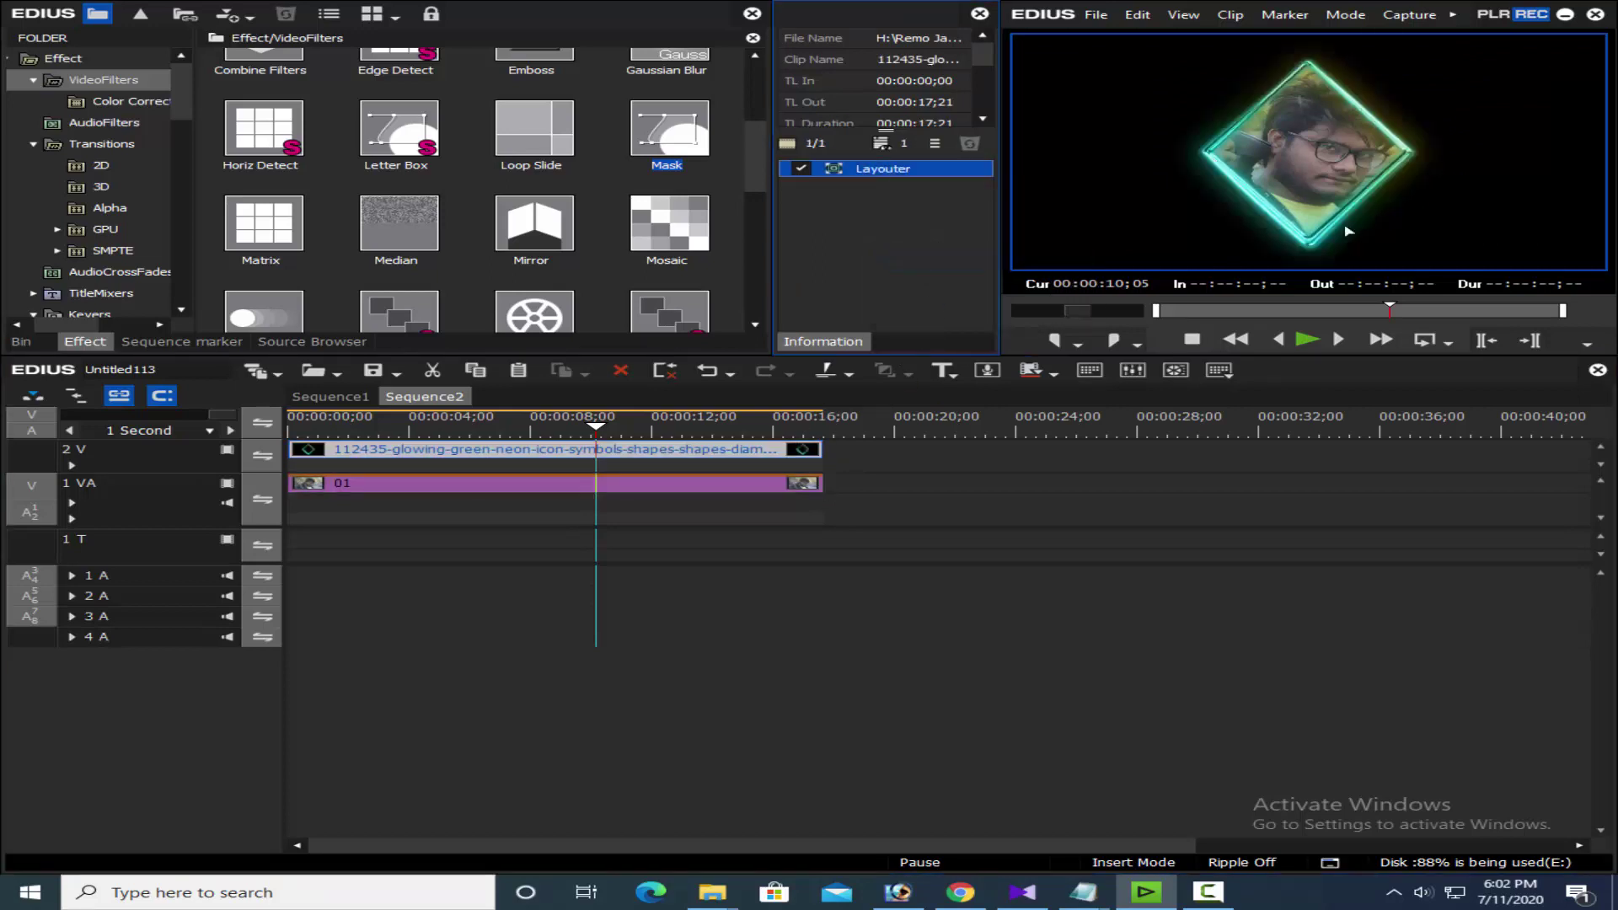
{"action": "double_click", "coordinate": [1437, 109]}
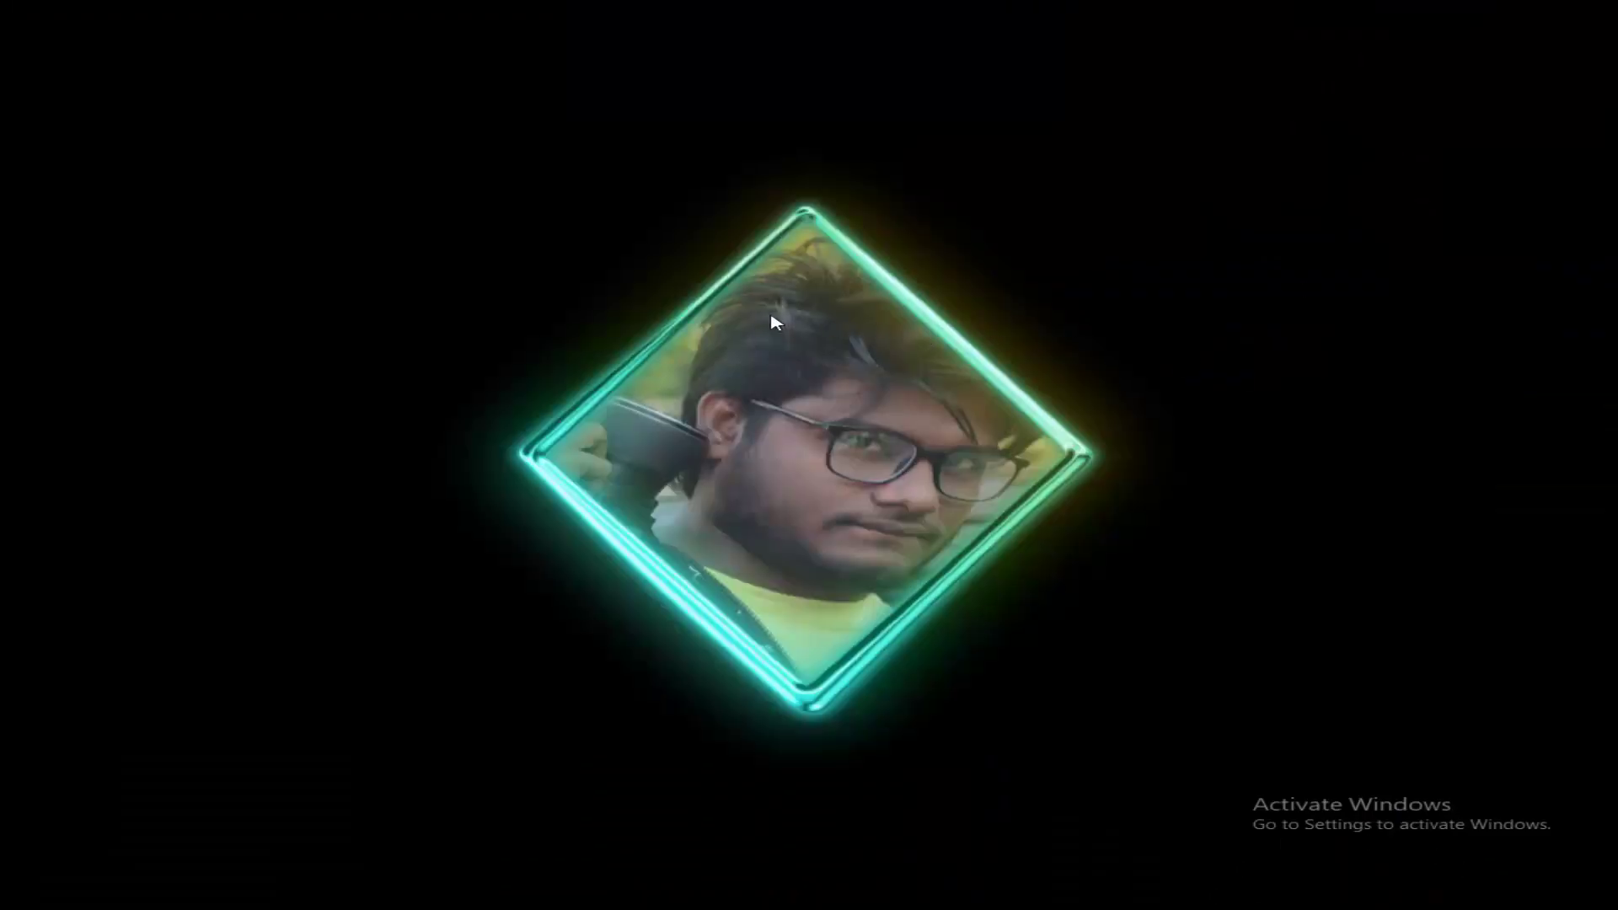
{"action": "key", "text": "Escape"}
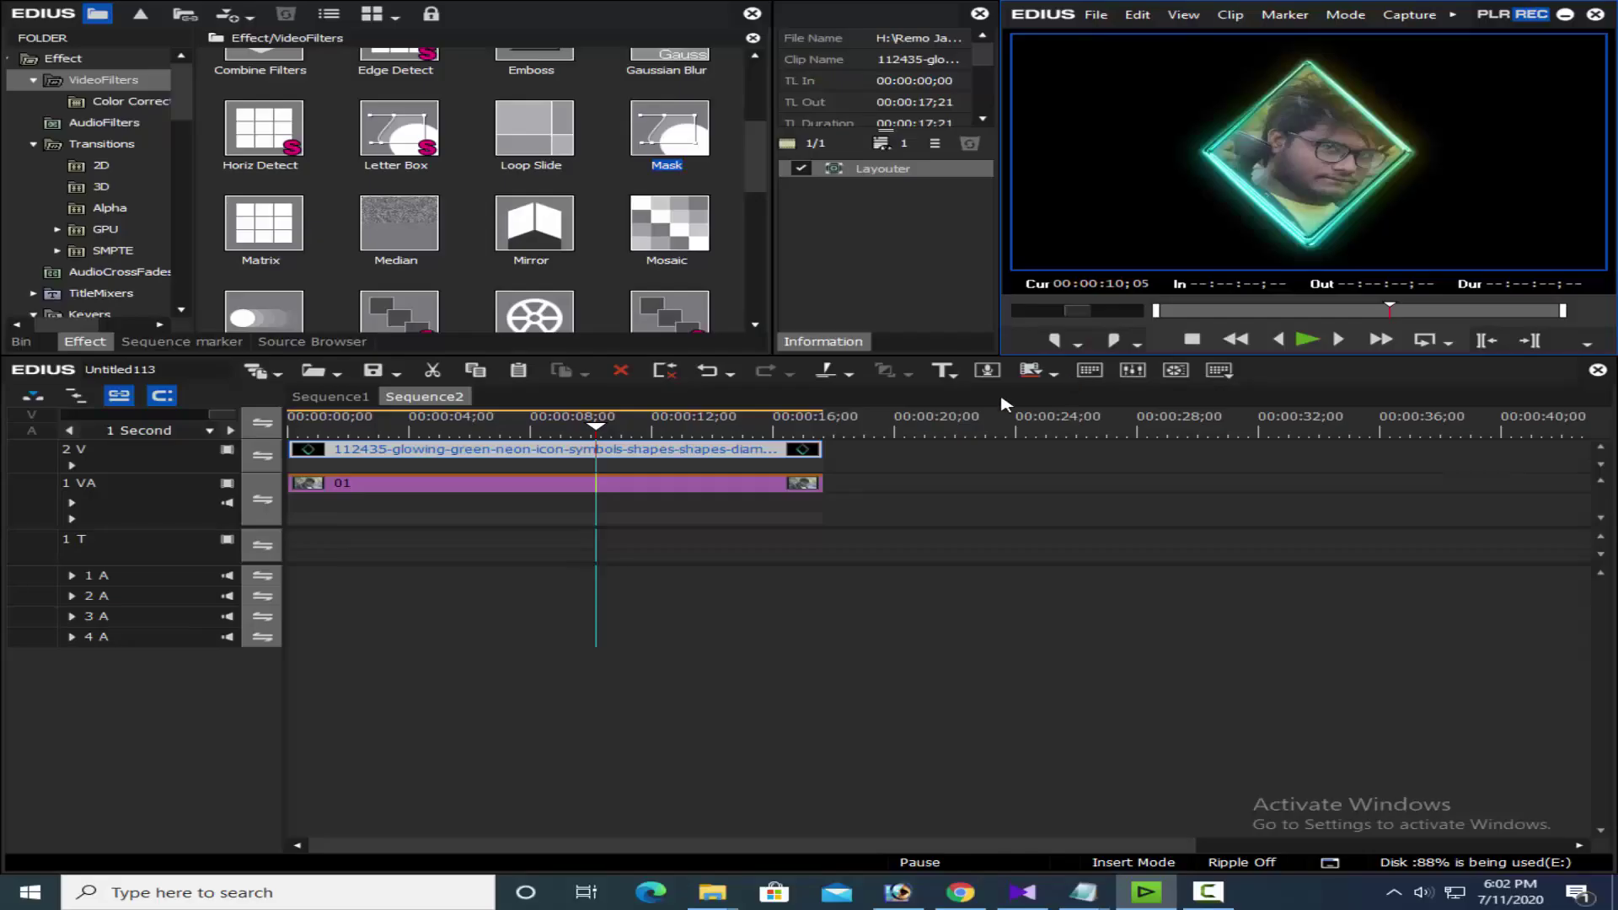
- Place Sequence2 on track 2 V of Sequence1 above the gold background and trim it to the background clip's end
{"action": "left_click", "coordinate": [341, 397]}
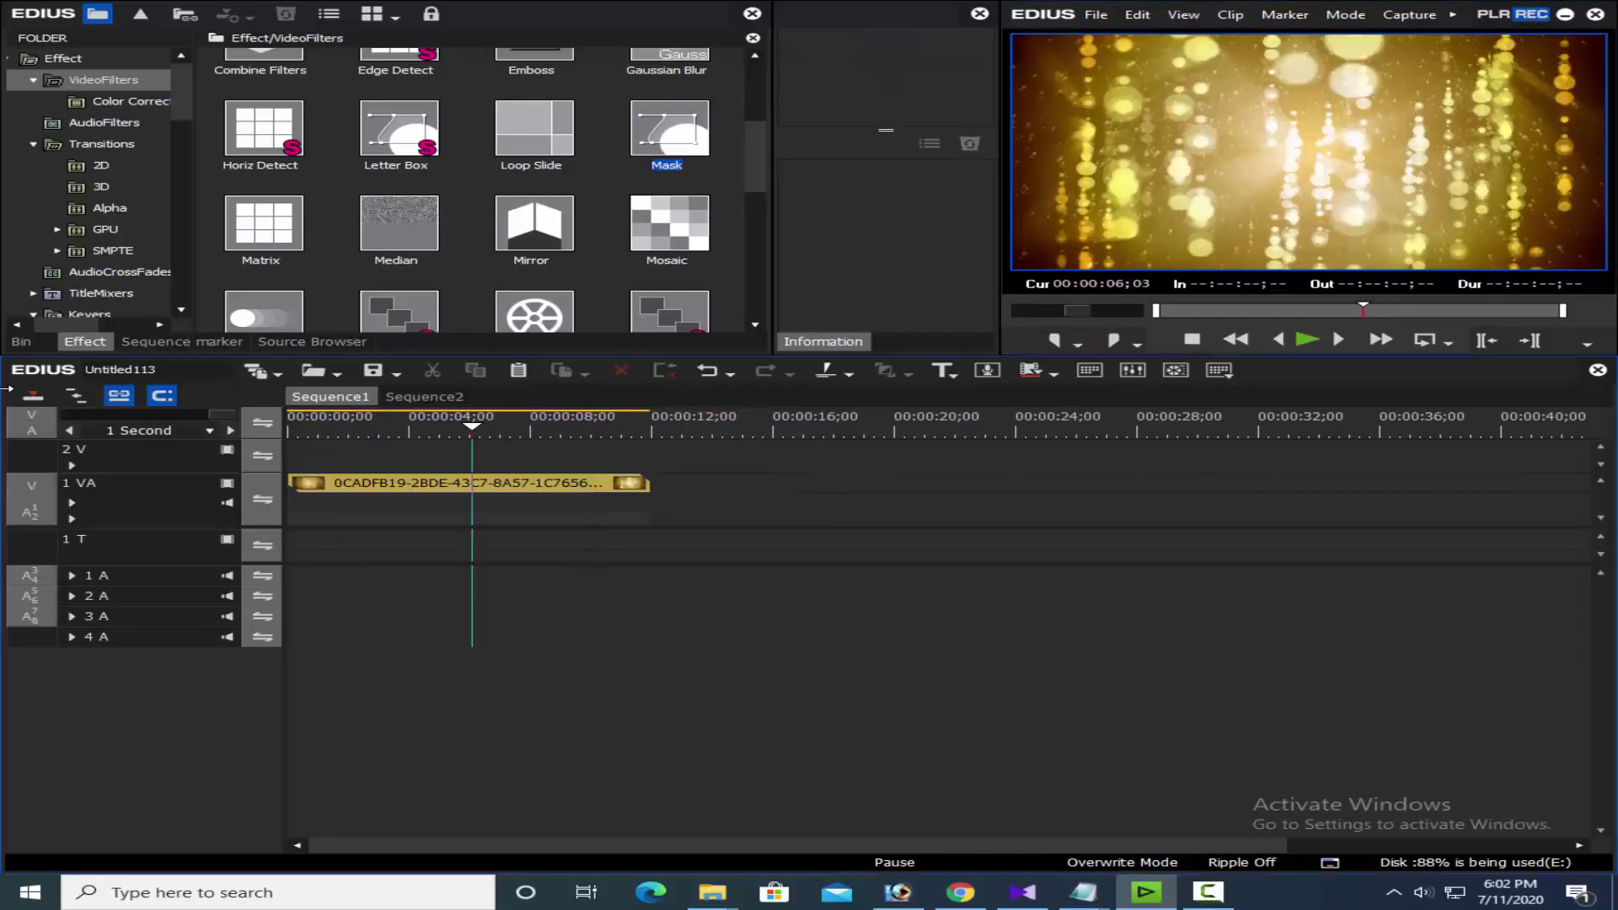
{"action": "left_click", "coordinate": [21, 341]}
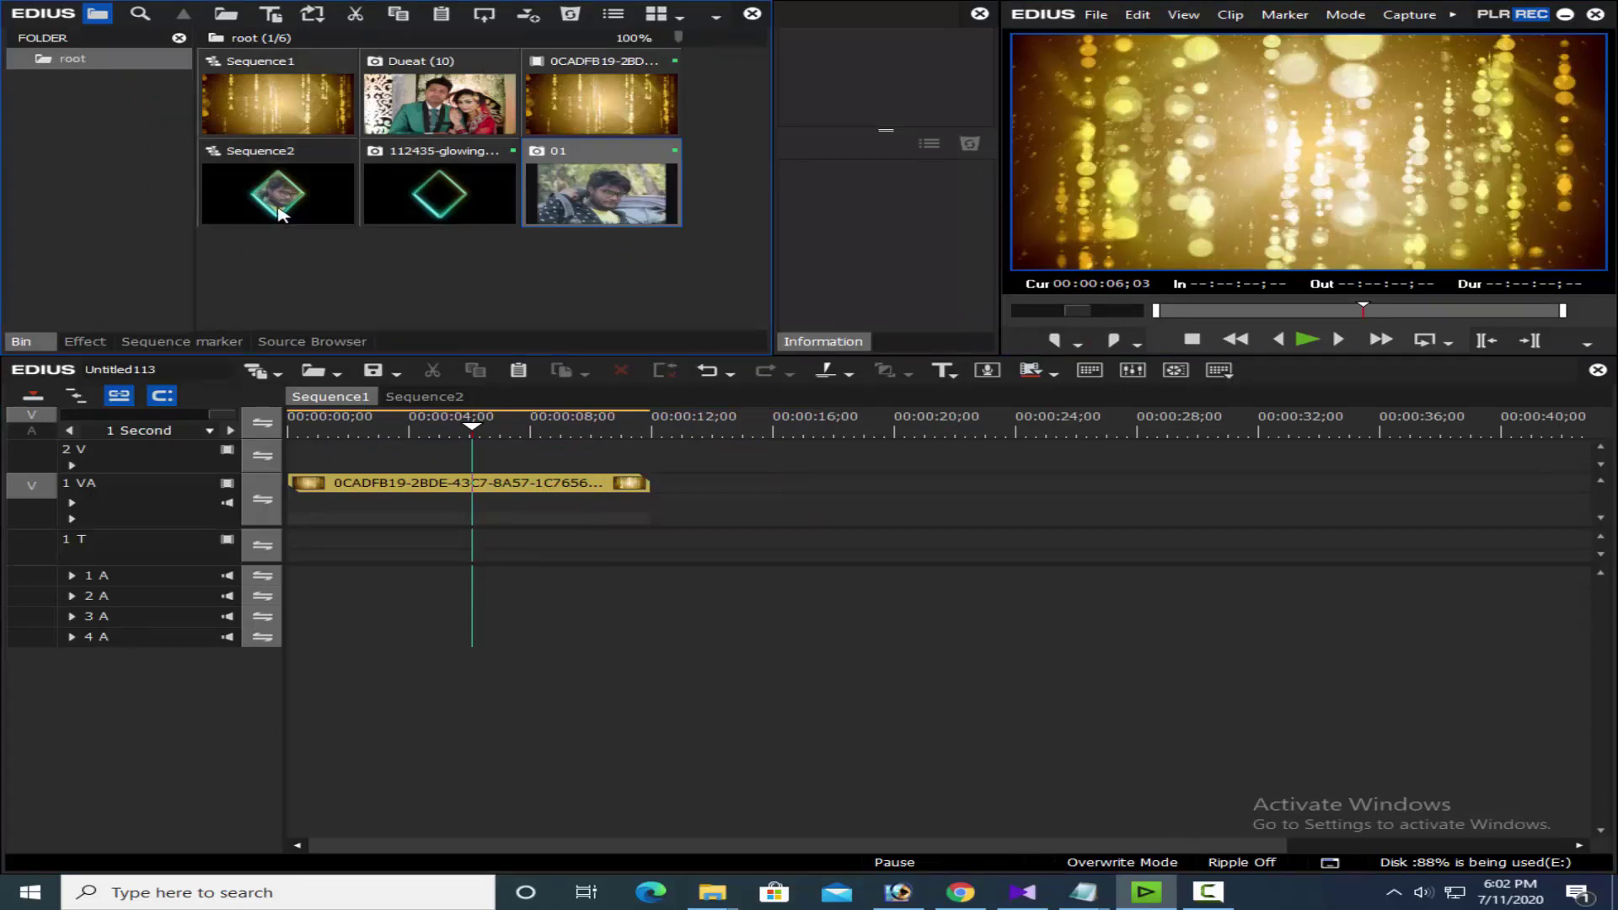
{"action": "left_click_drag", "start_coordinate": [278, 194], "coordinate": [655, 428]}
{"action": "key", "text": "m"}
{"action": "left_click", "coordinate": [365, 429]}
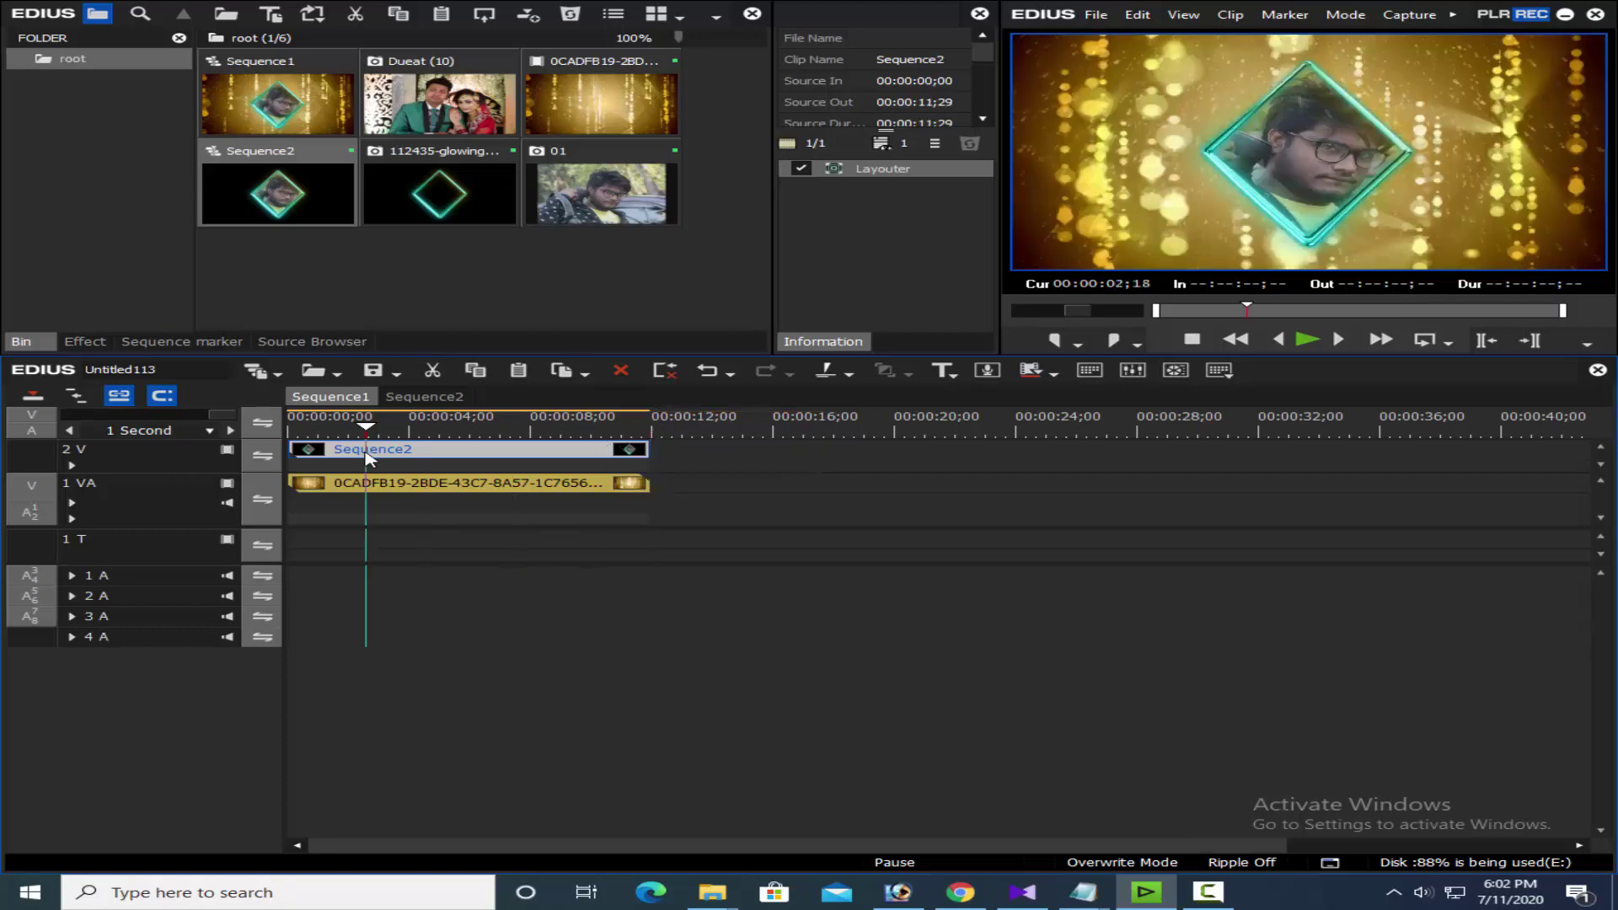
- In the Layouter, scale the Sequence2 clip to 52.10% and move it to position X -38.50%, Y 26.70%
{"action": "double_click", "coordinate": [842, 172]}
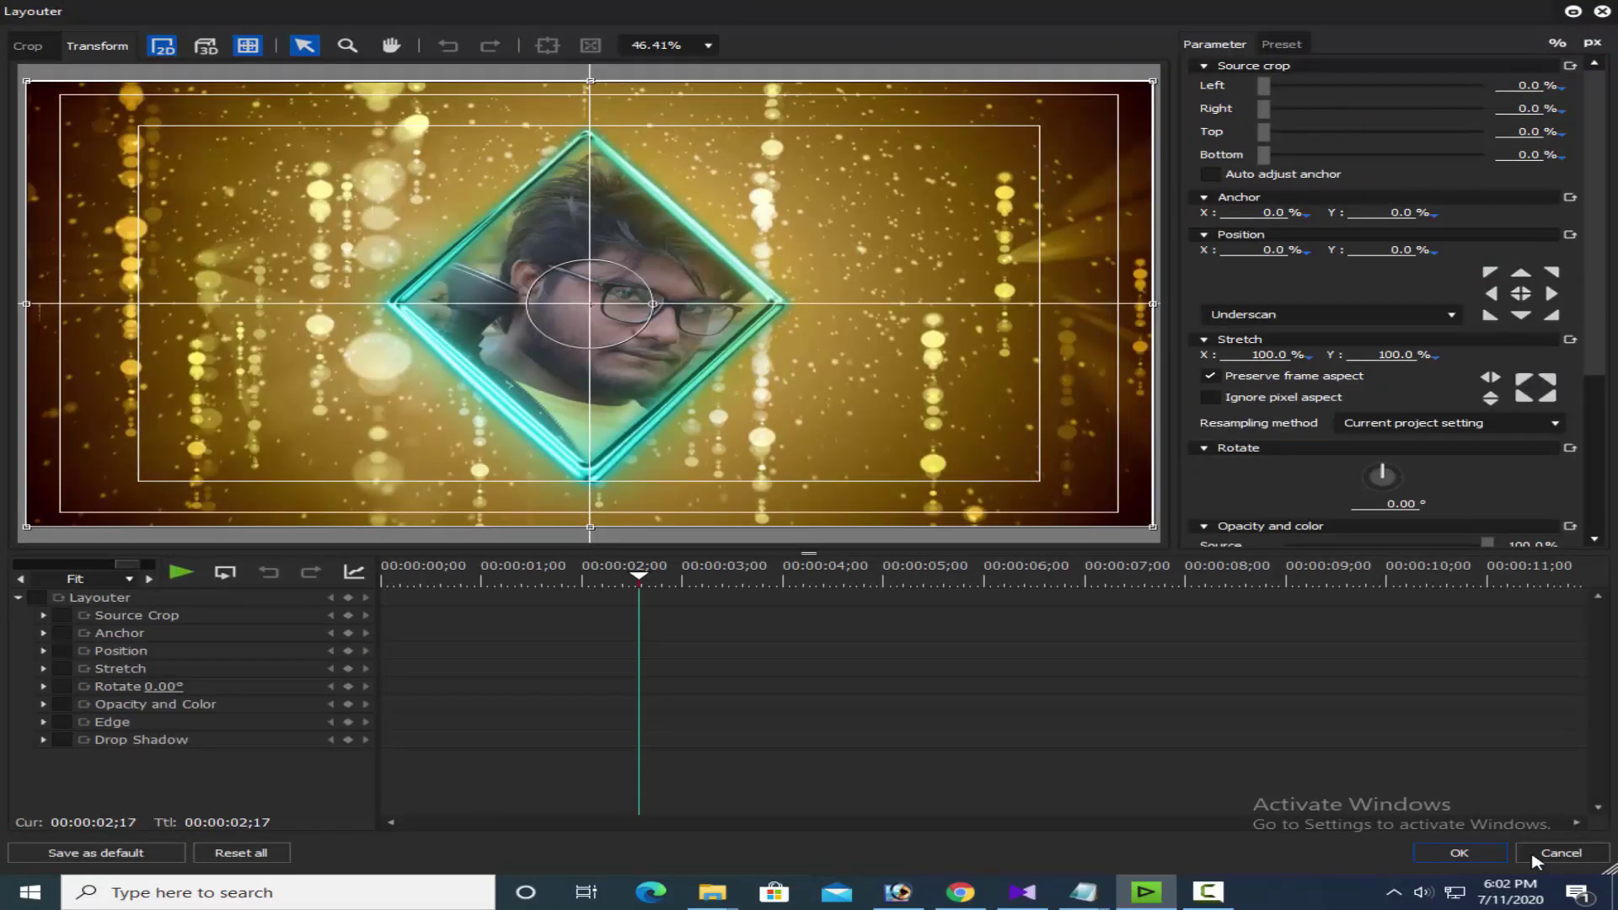
{"action": "left_click", "coordinate": [1438, 854]}
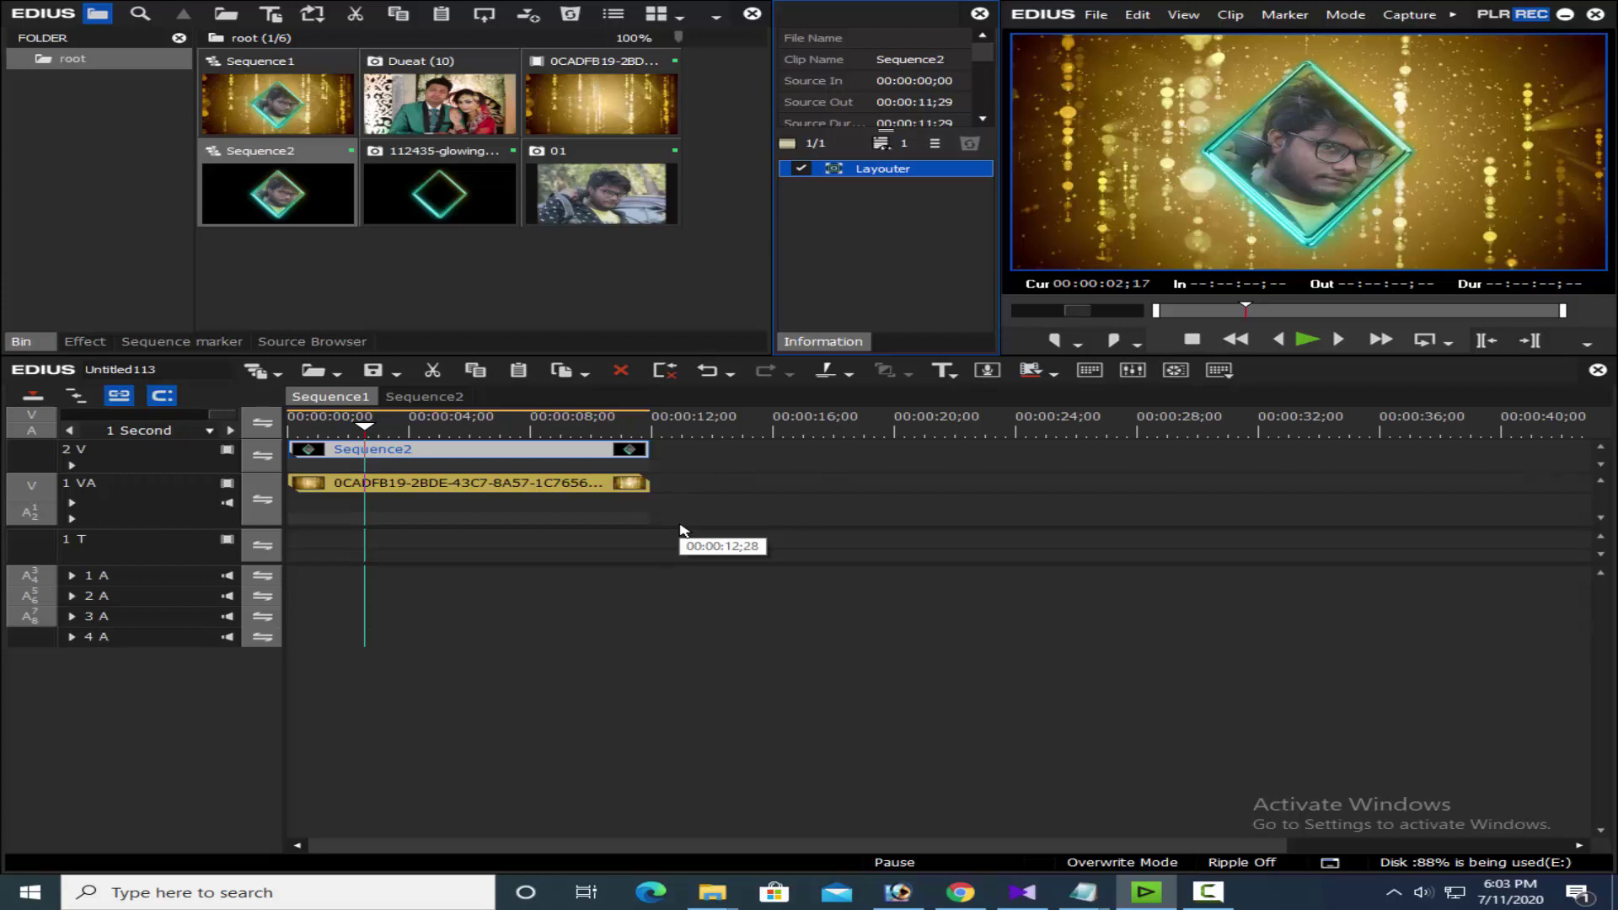
{"action": "left_click", "coordinate": [530, 430]}
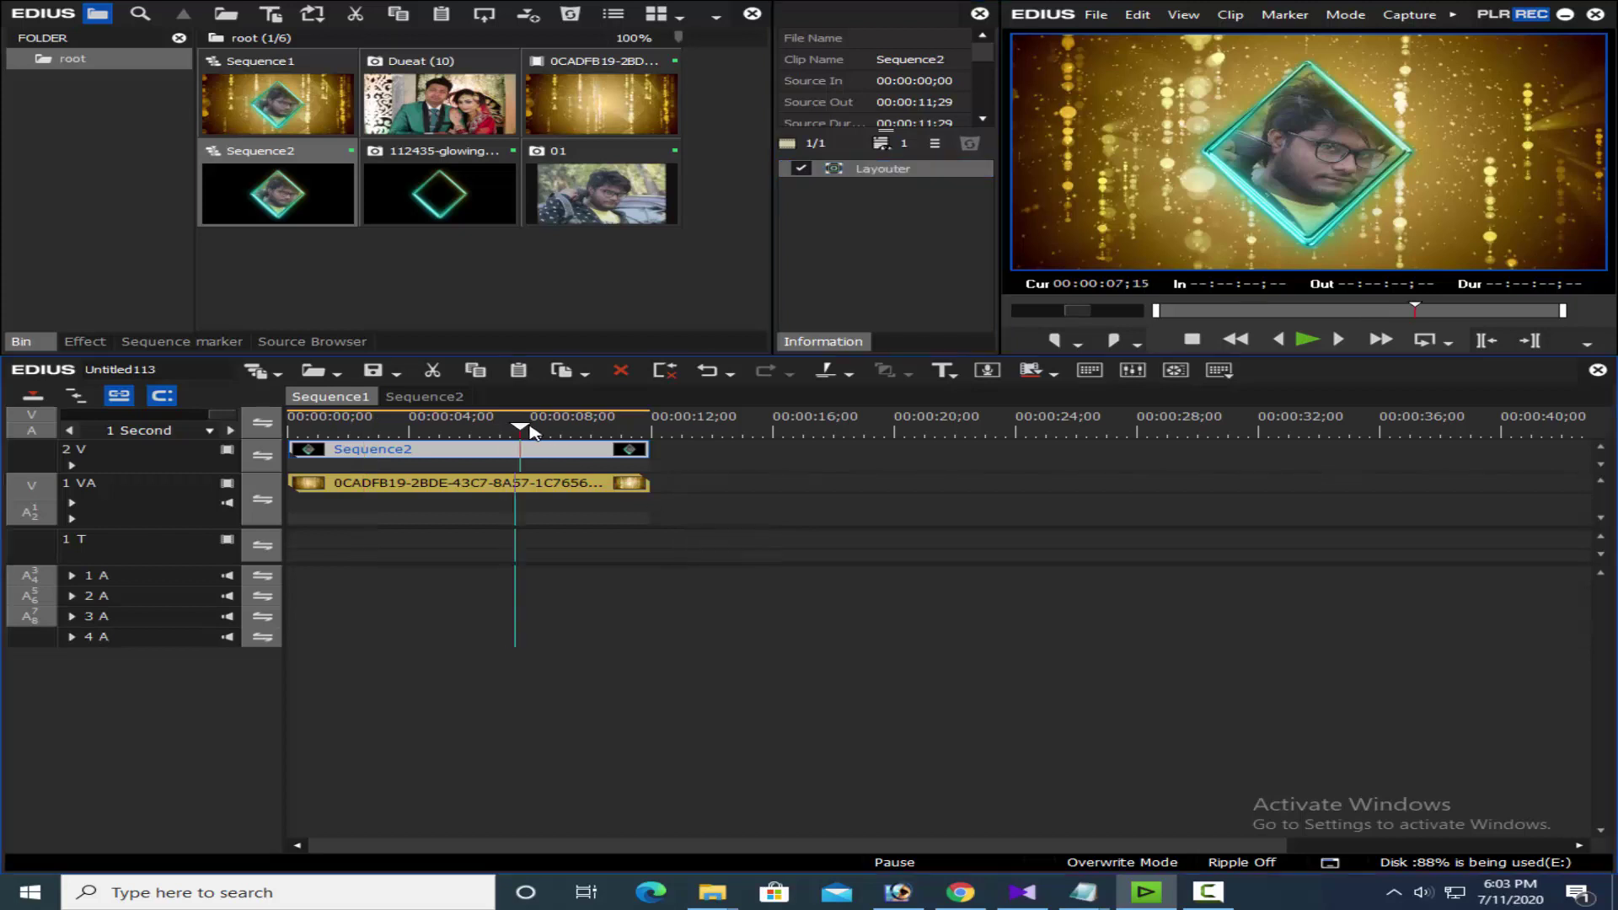
{"action": "double_click", "coordinate": [855, 166]}
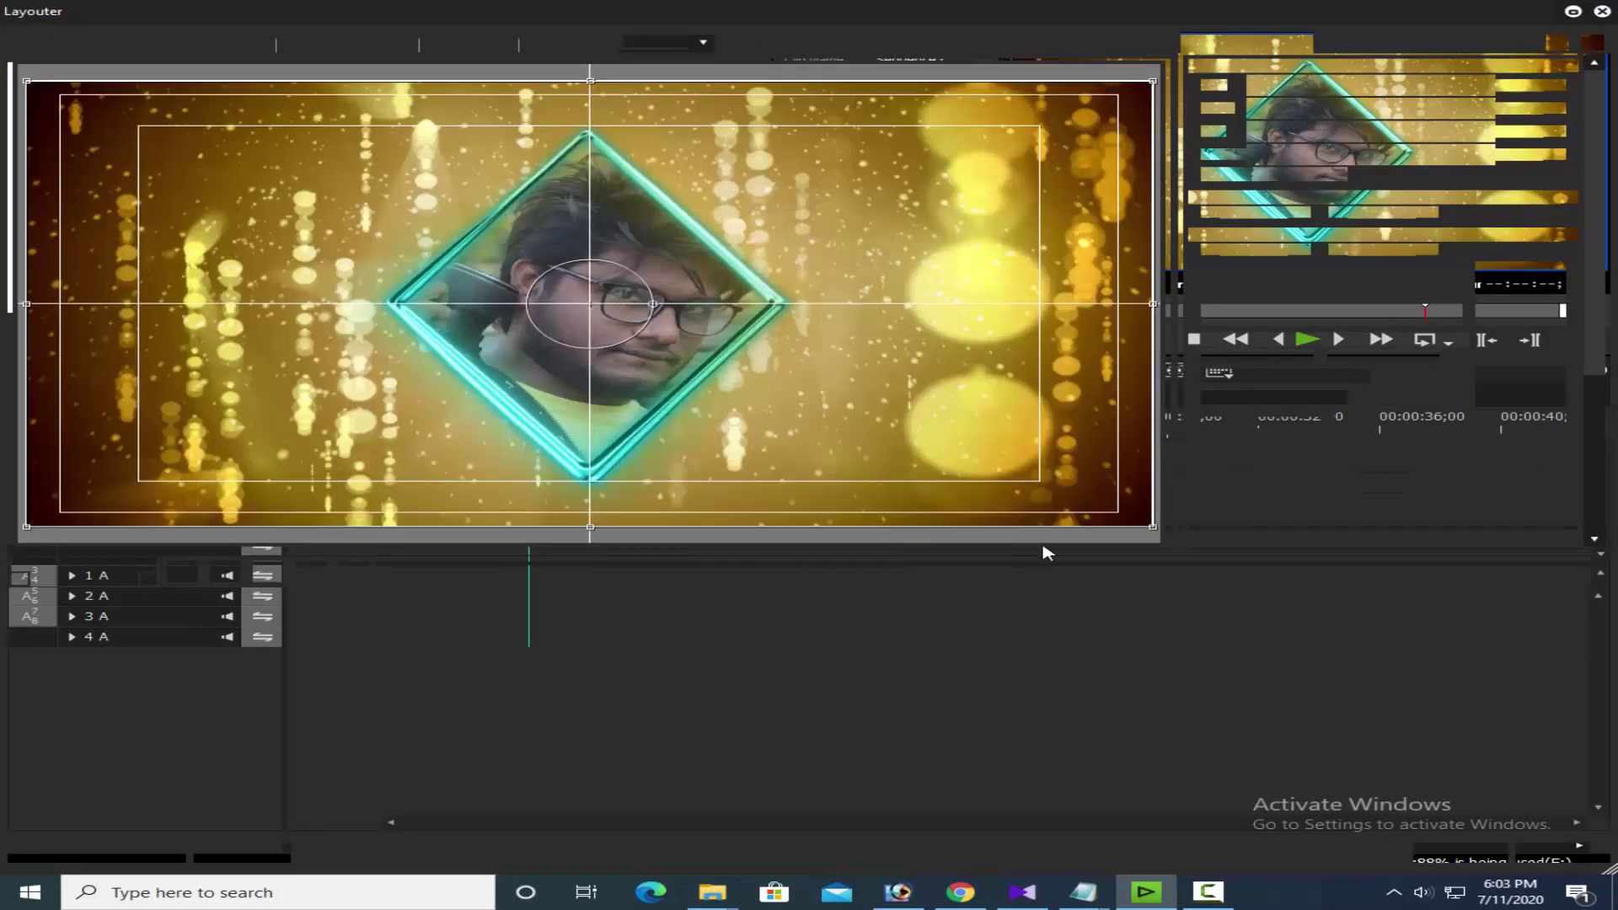
{"action": "mouse_move", "coordinate": [1152, 527]}
{"action": "left_mouse_down"}
{"action": "mouse_move", "coordinate": [1011, 495]}
{"action": "mouse_move", "coordinate": [883, 420]}
{"action": "left_mouse_up"}
{"action": "mouse_move", "coordinate": [340, 371]}
{"action": "left_mouse_down"}
{"action": "mouse_move", "coordinate": [217, 422]}
{"action": "mouse_move", "coordinate": [188, 397]}
{"action": "mouse_move", "coordinate": [156, 422]}
{"action": "left_mouse_up"}
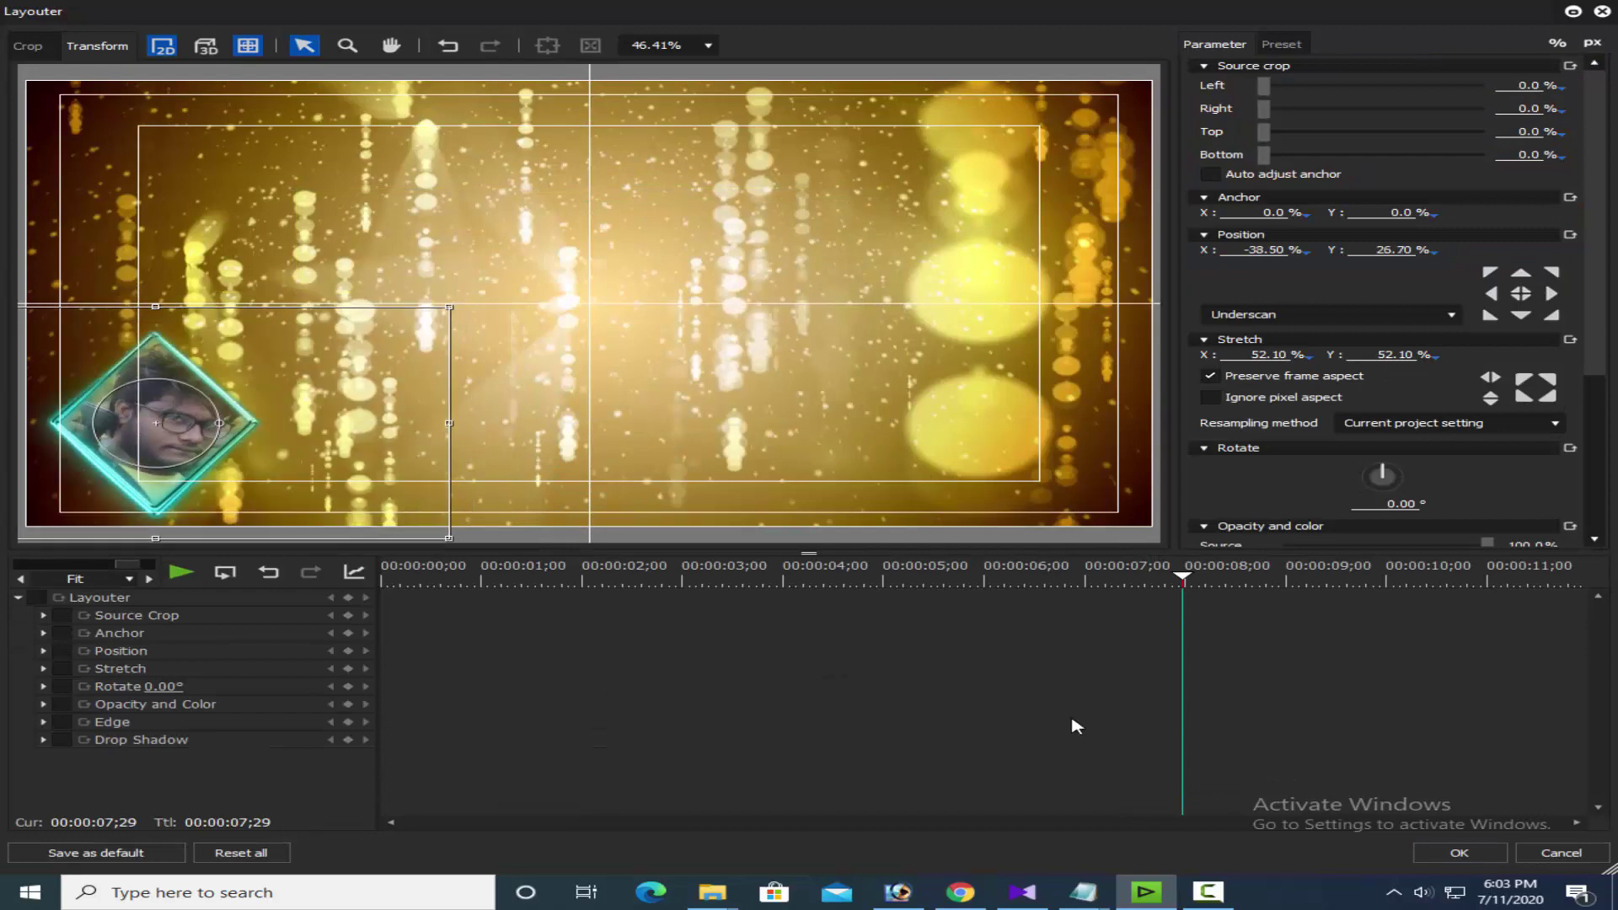
{"action": "left_click", "coordinate": [1457, 853]}
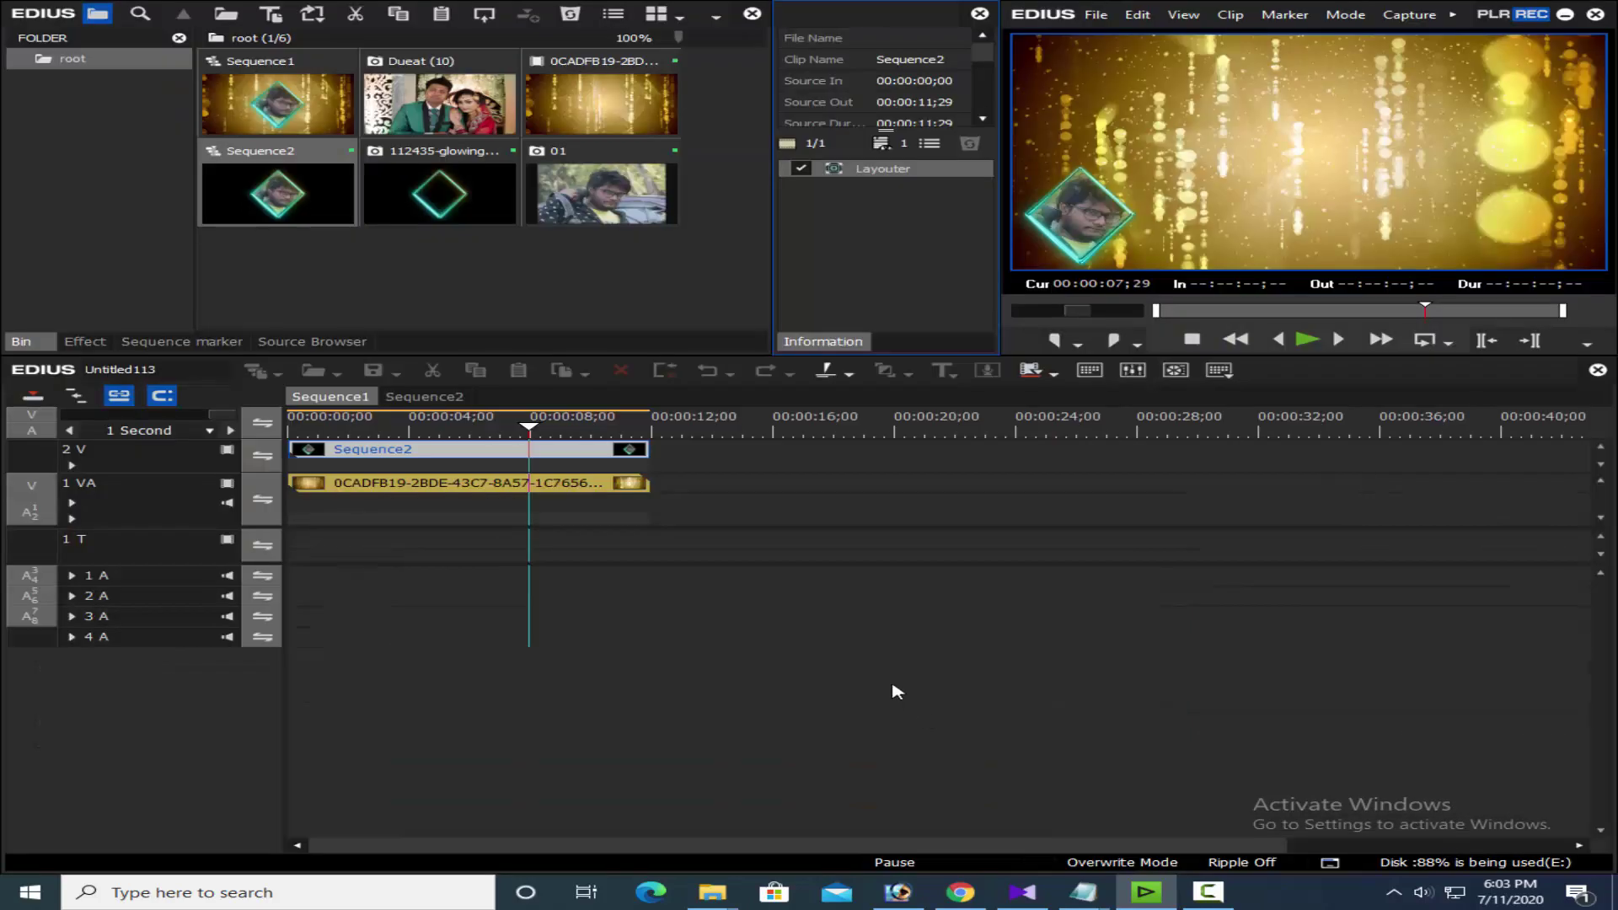
- Add one empty video track above the Sequence2 clip's track
{"action": "right_click", "coordinate": [173, 484]}
{"action": "mouse_move", "coordinate": [180, 608]}
{"action": "left_click", "coordinate": [540, 629]}
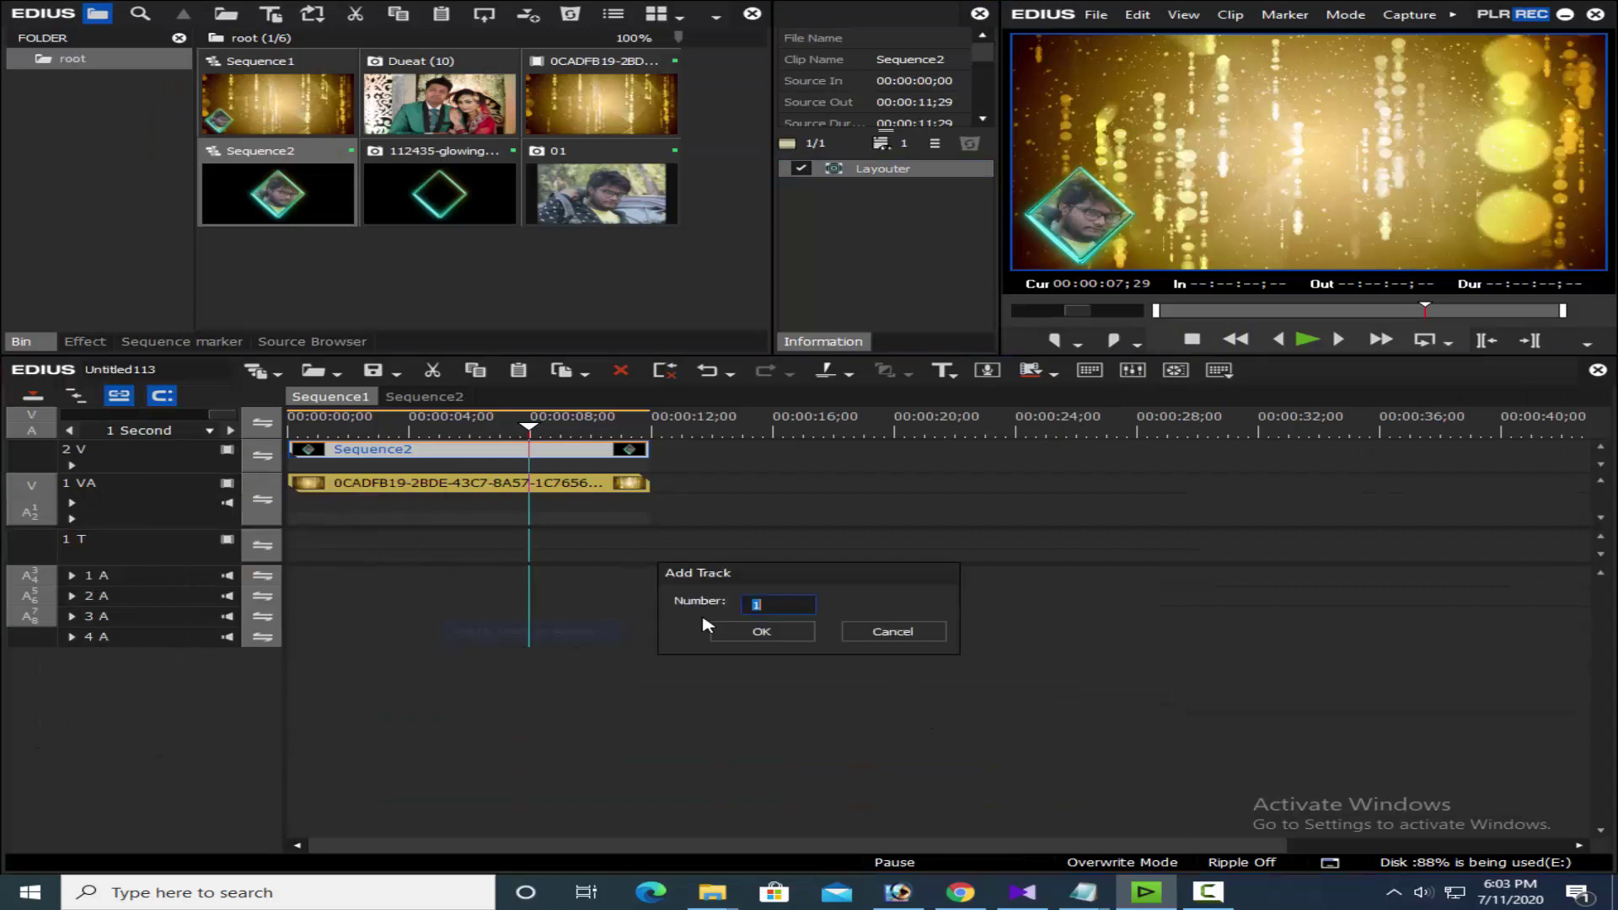
{"action": "left_click", "coordinate": [758, 631]}
- Copy the Sequence2 clip and paste it onto track 3 V at the start of the sequence
{"action": "right_click", "coordinate": [474, 486]}
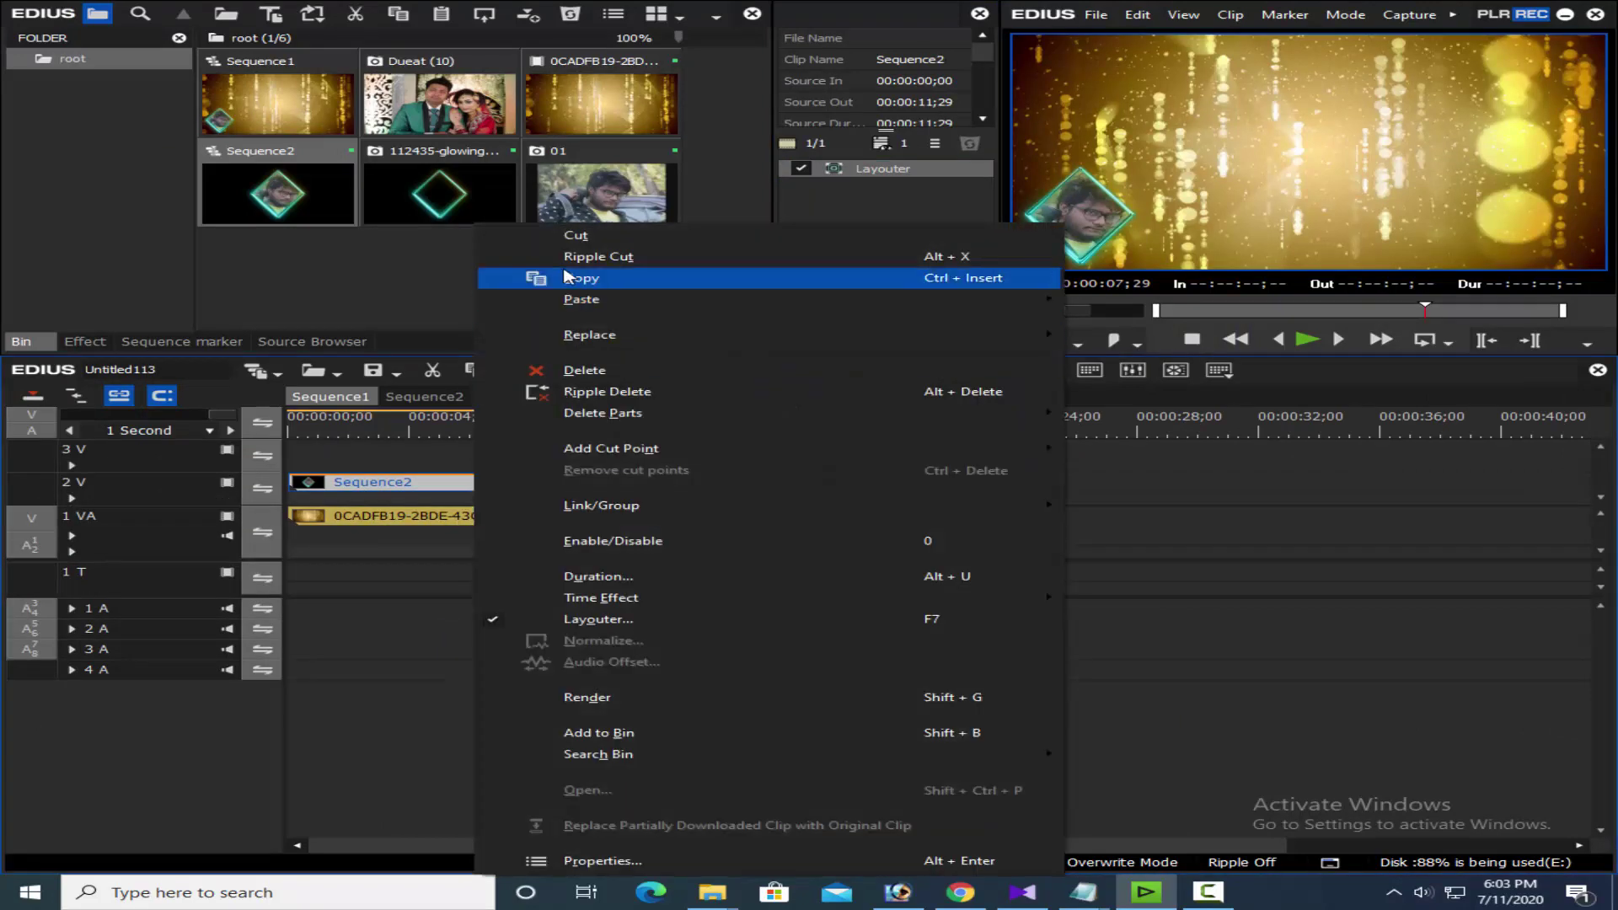
{"action": "left_click", "coordinate": [566, 277]}
{"action": "key", "text": "Home"}
{"action": "right_click", "coordinate": [360, 465]}
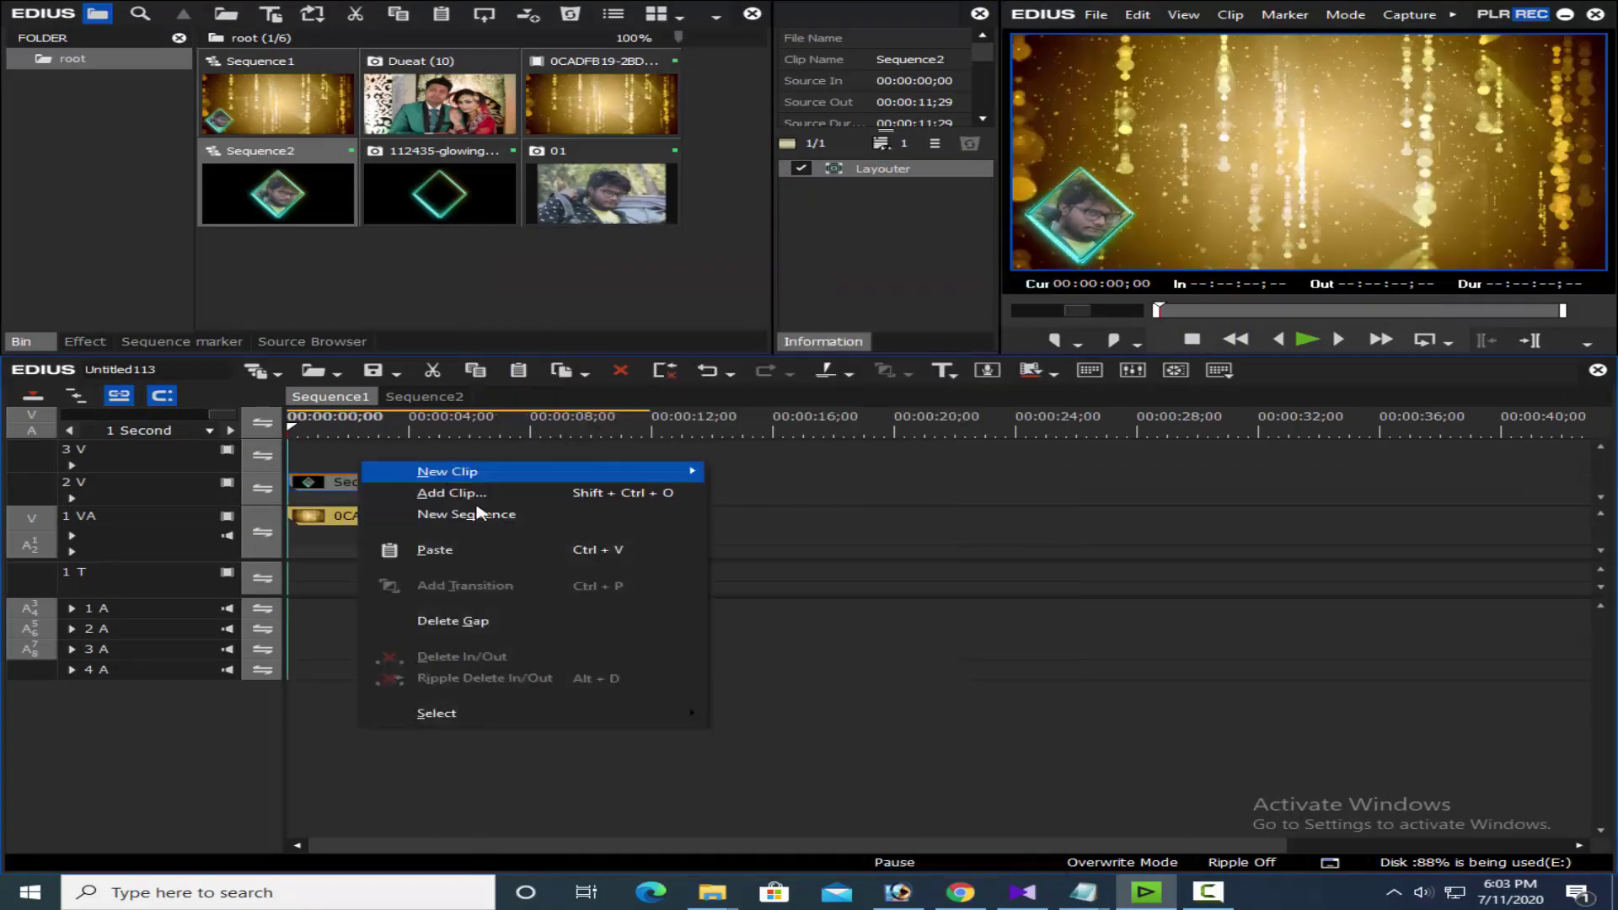
{"action": "left_click", "coordinate": [435, 549]}
- Set the track 3 V Sequence2 copy's Layouter position Y to -26.7%
{"action": "double_click", "coordinate": [910, 171]}
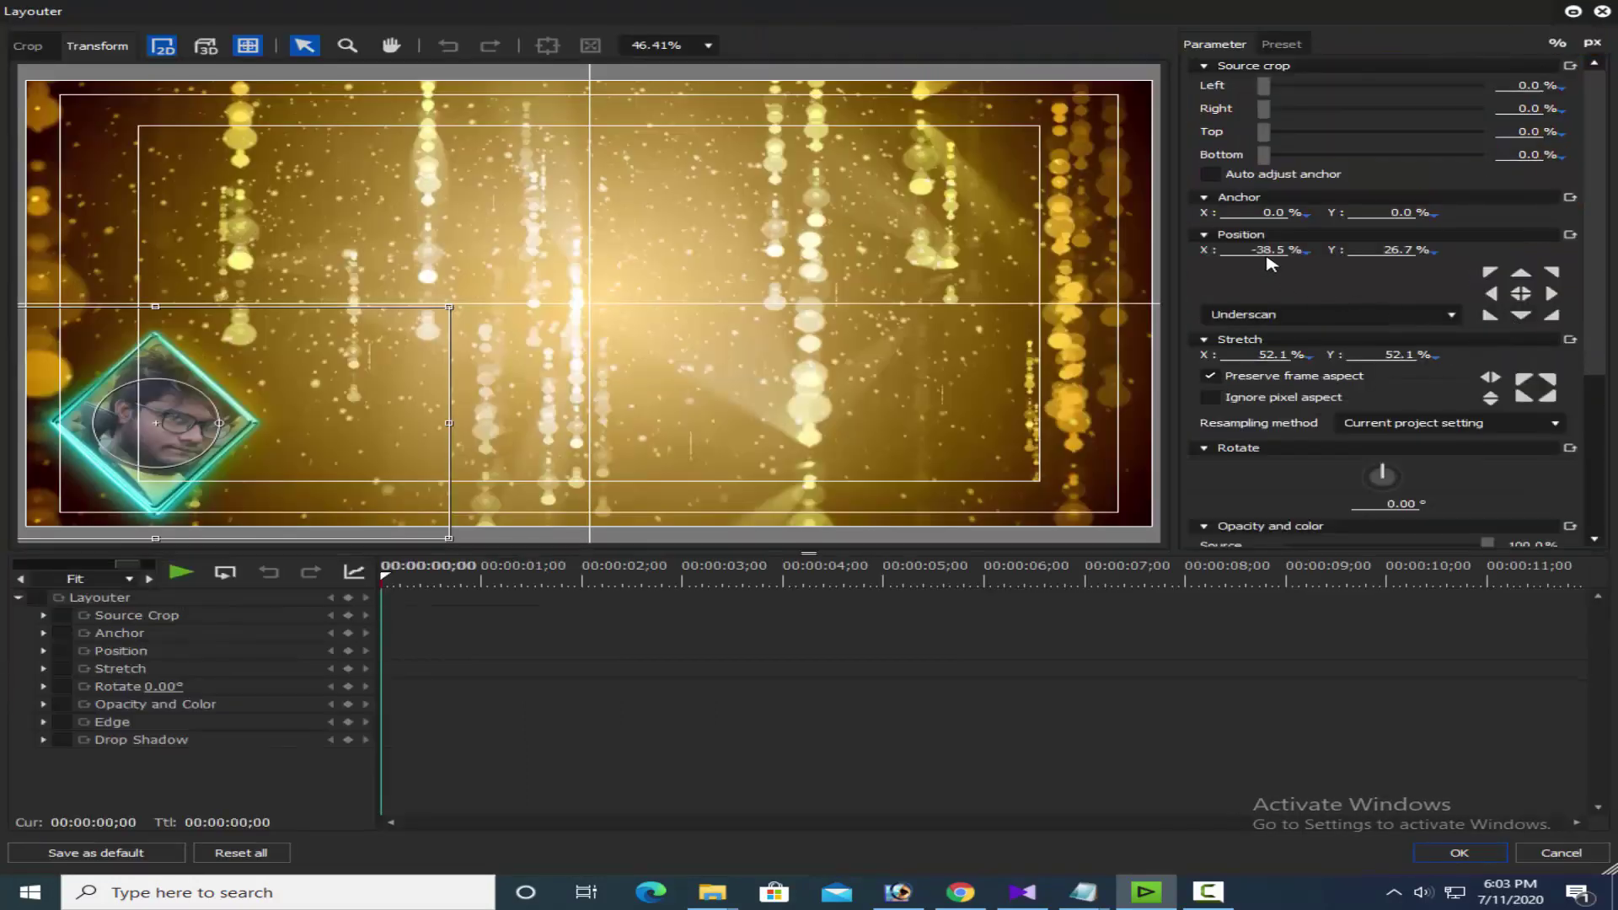
{"action": "left_click", "coordinate": [1373, 250]}
{"action": "type", "text": "-"}
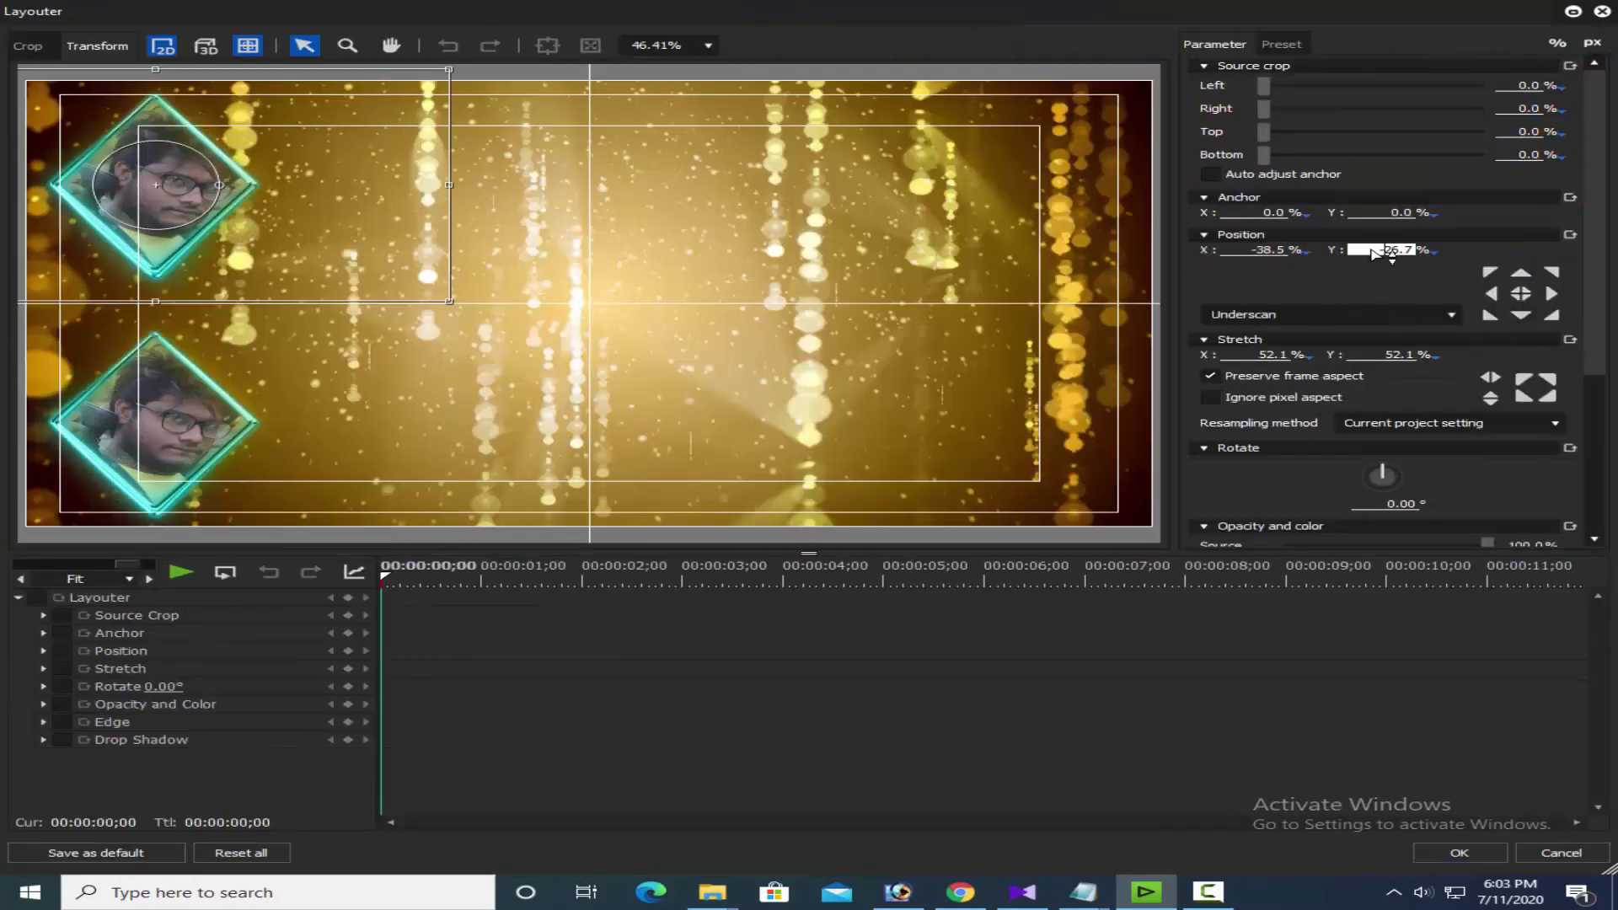
{"action": "left_click", "coordinate": [1464, 853]}
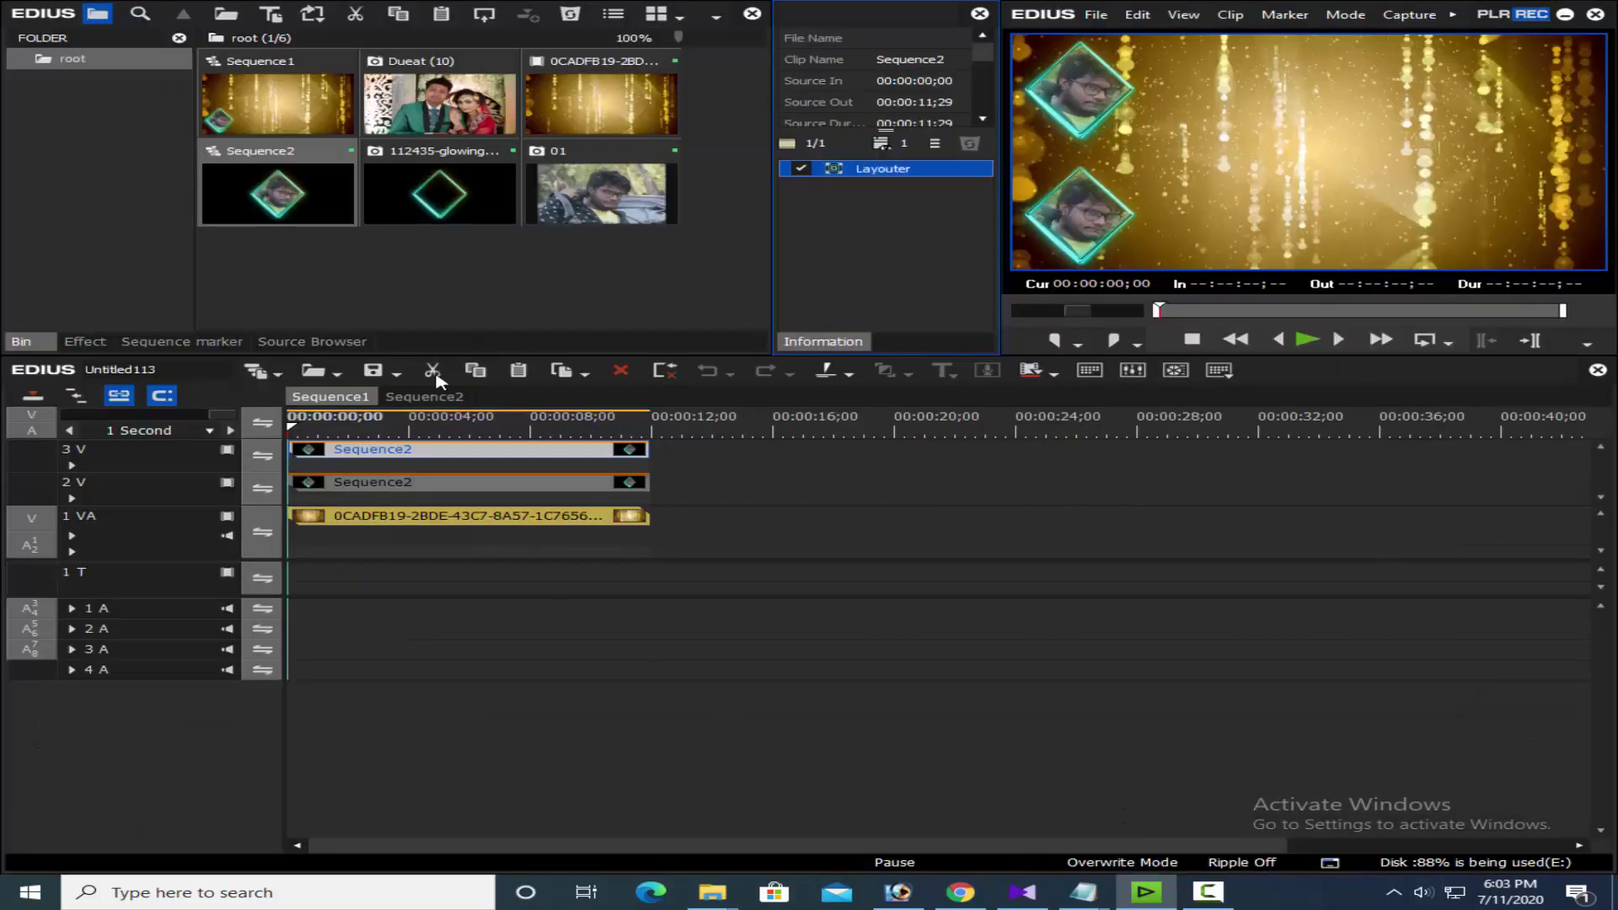
- Apply the Loop Slide video filter to the Sequence2 clip on track 2 V and check its slide settings
{"action": "left_click", "coordinate": [85, 341]}
{"action": "left_click_drag", "start_coordinate": [534, 128], "coordinate": [645, 481]}
{"action": "double_click", "coordinate": [898, 185]}
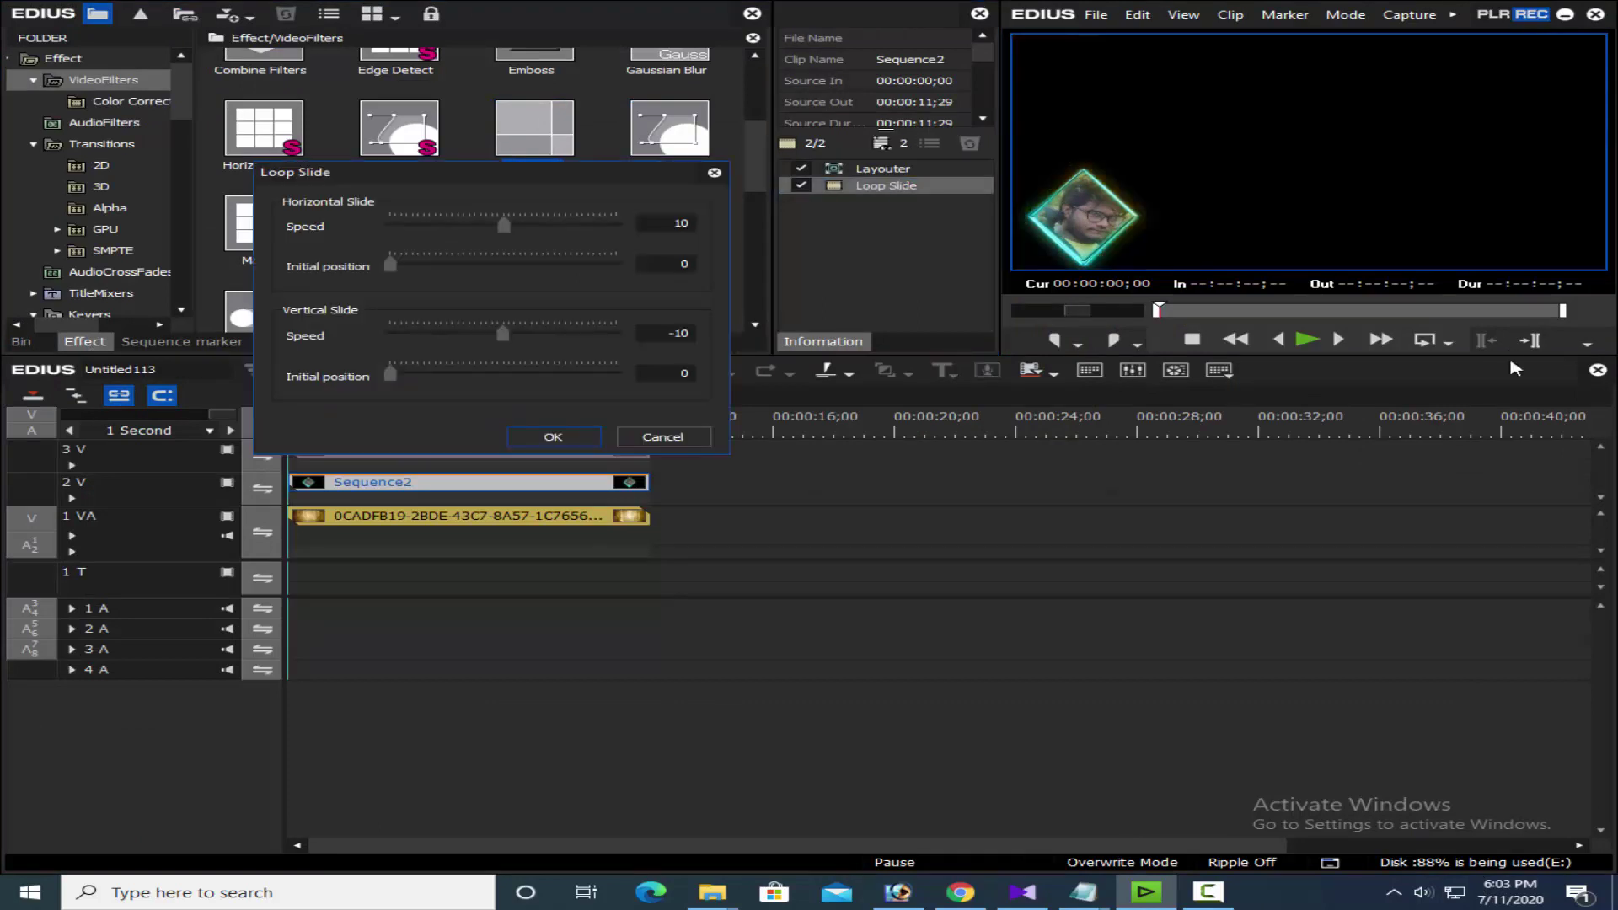
{"action": "left_click", "coordinate": [664, 340]}
{"action": "key", "text": "Return"}
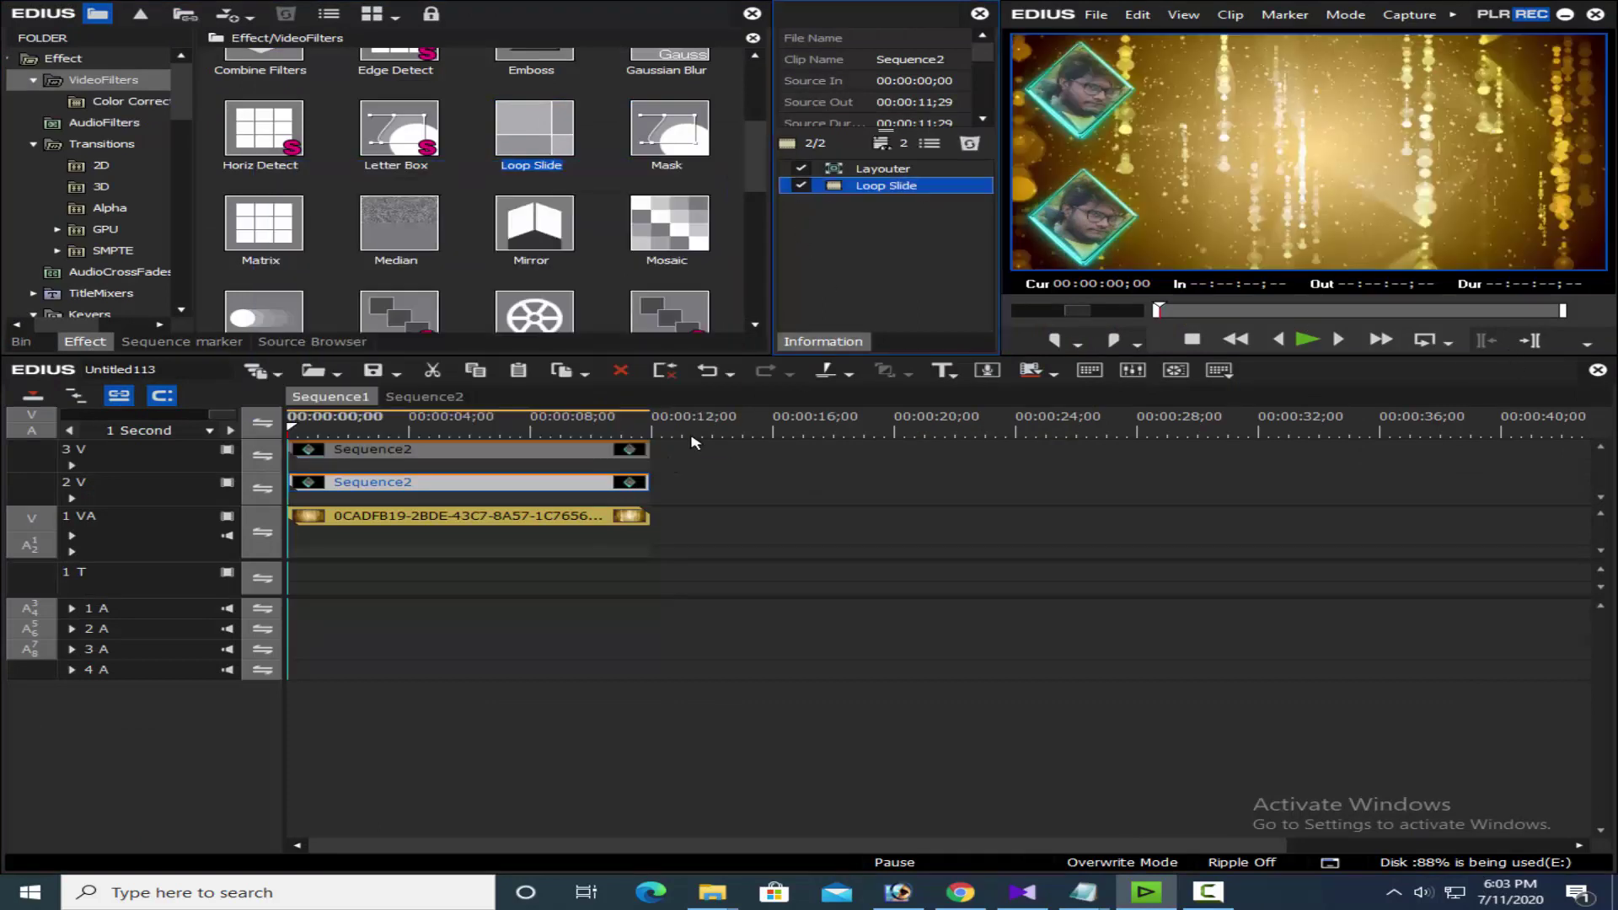
- Set the track 2 V clip's Loop Slide to a vertical speed of 3 with no horizontal motion
{"action": "double_click", "coordinate": [879, 190]}
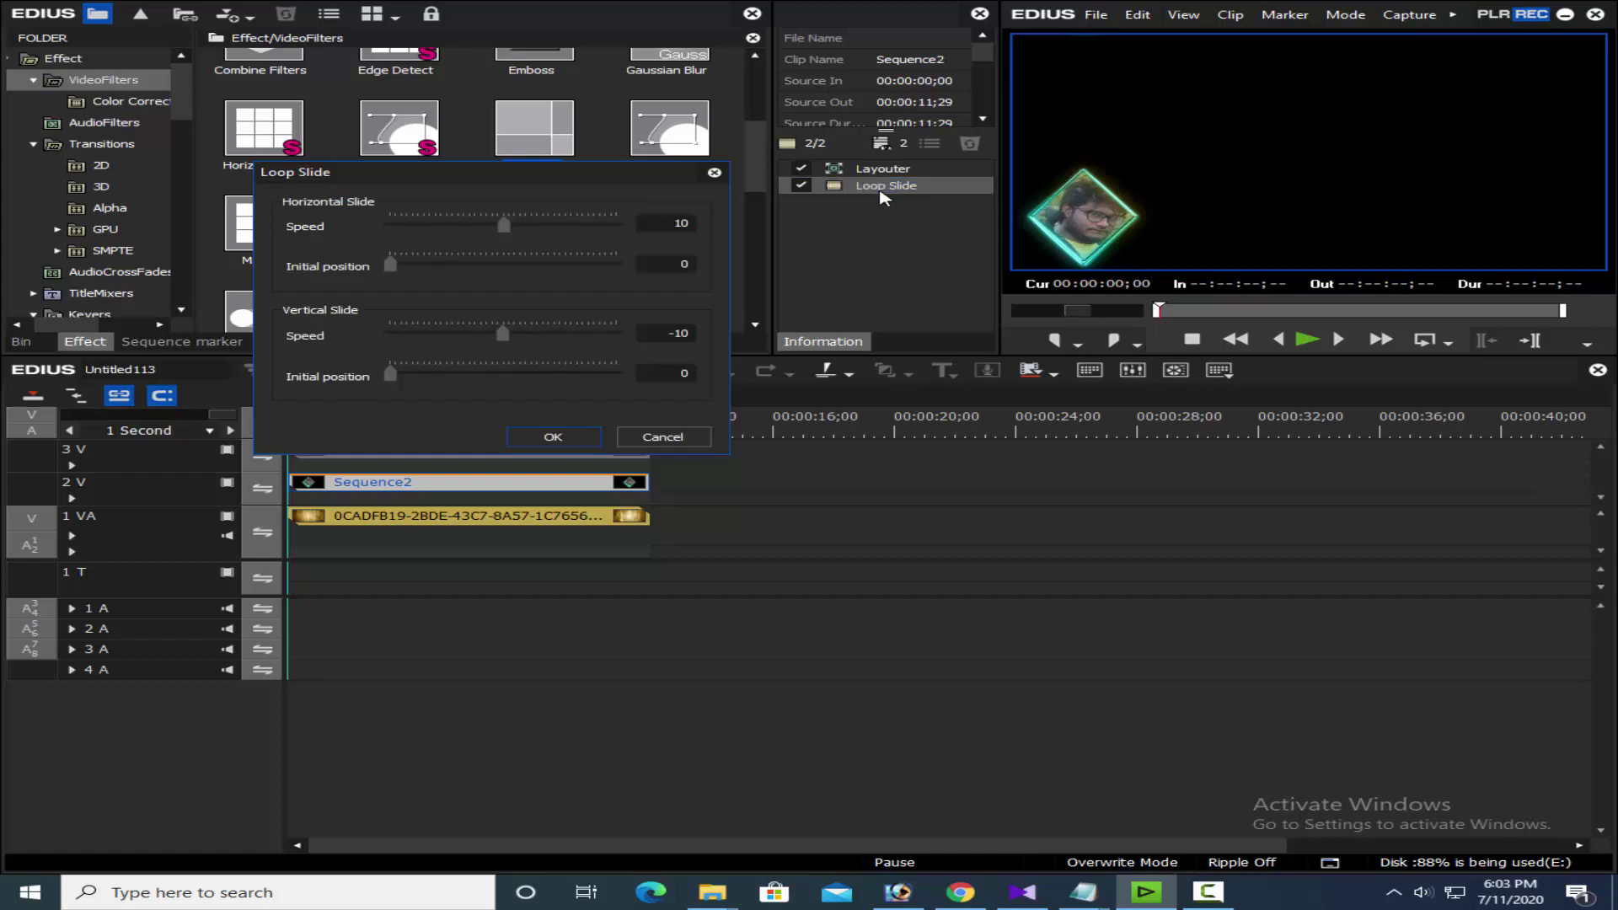
{"action": "left_click", "coordinate": [665, 335]}
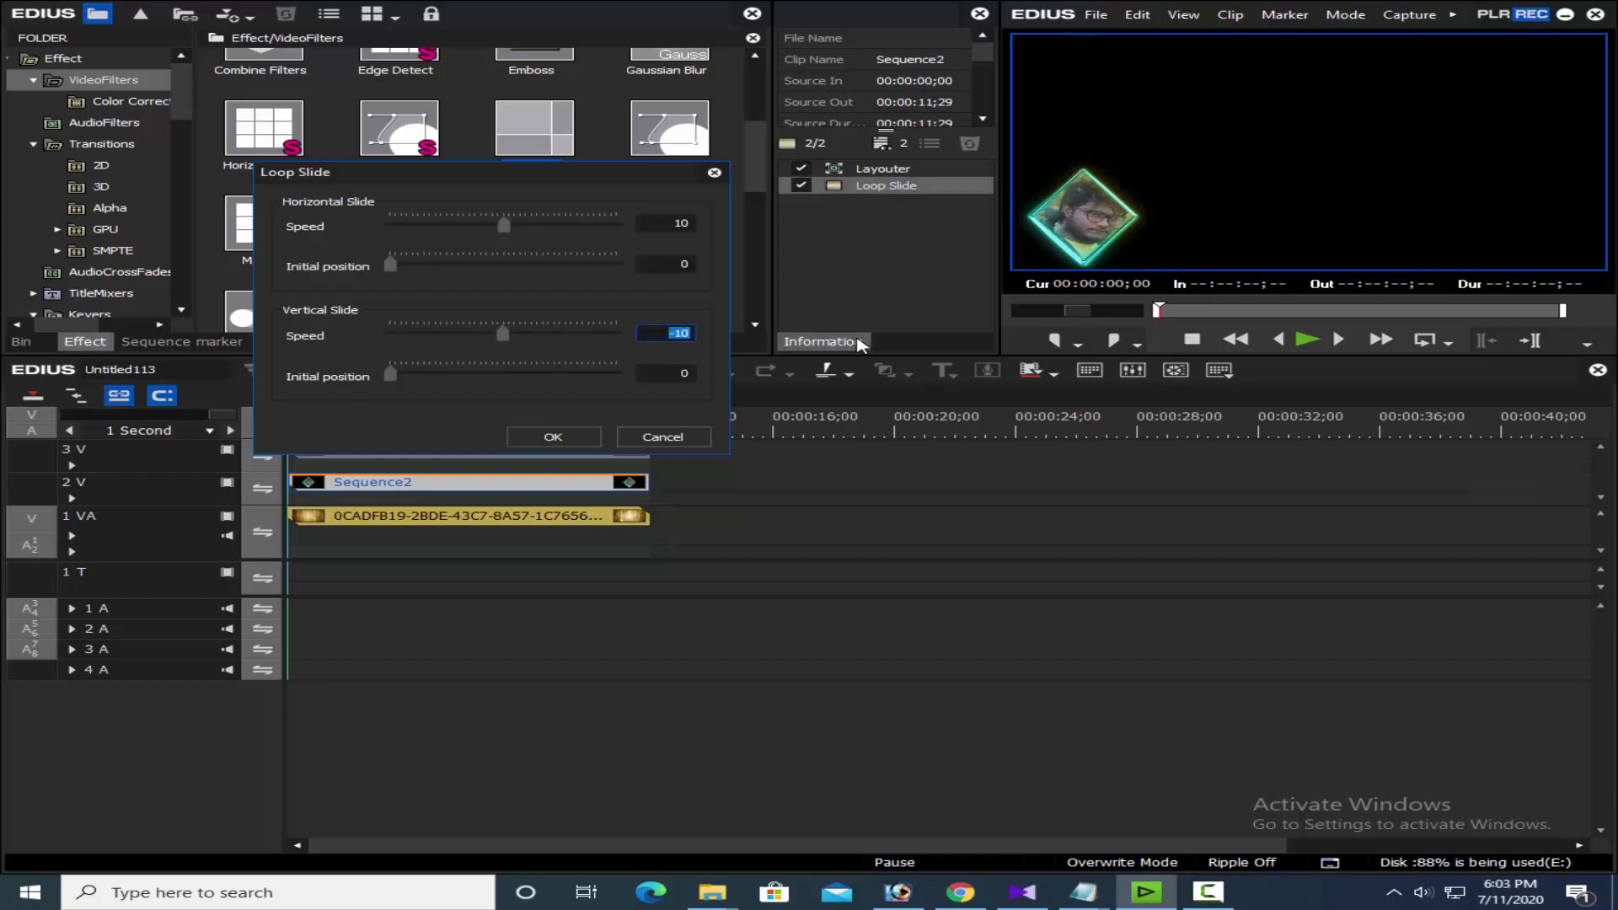
{"action": "type", "text": "3"}
{"action": "left_click", "coordinate": [670, 223]}
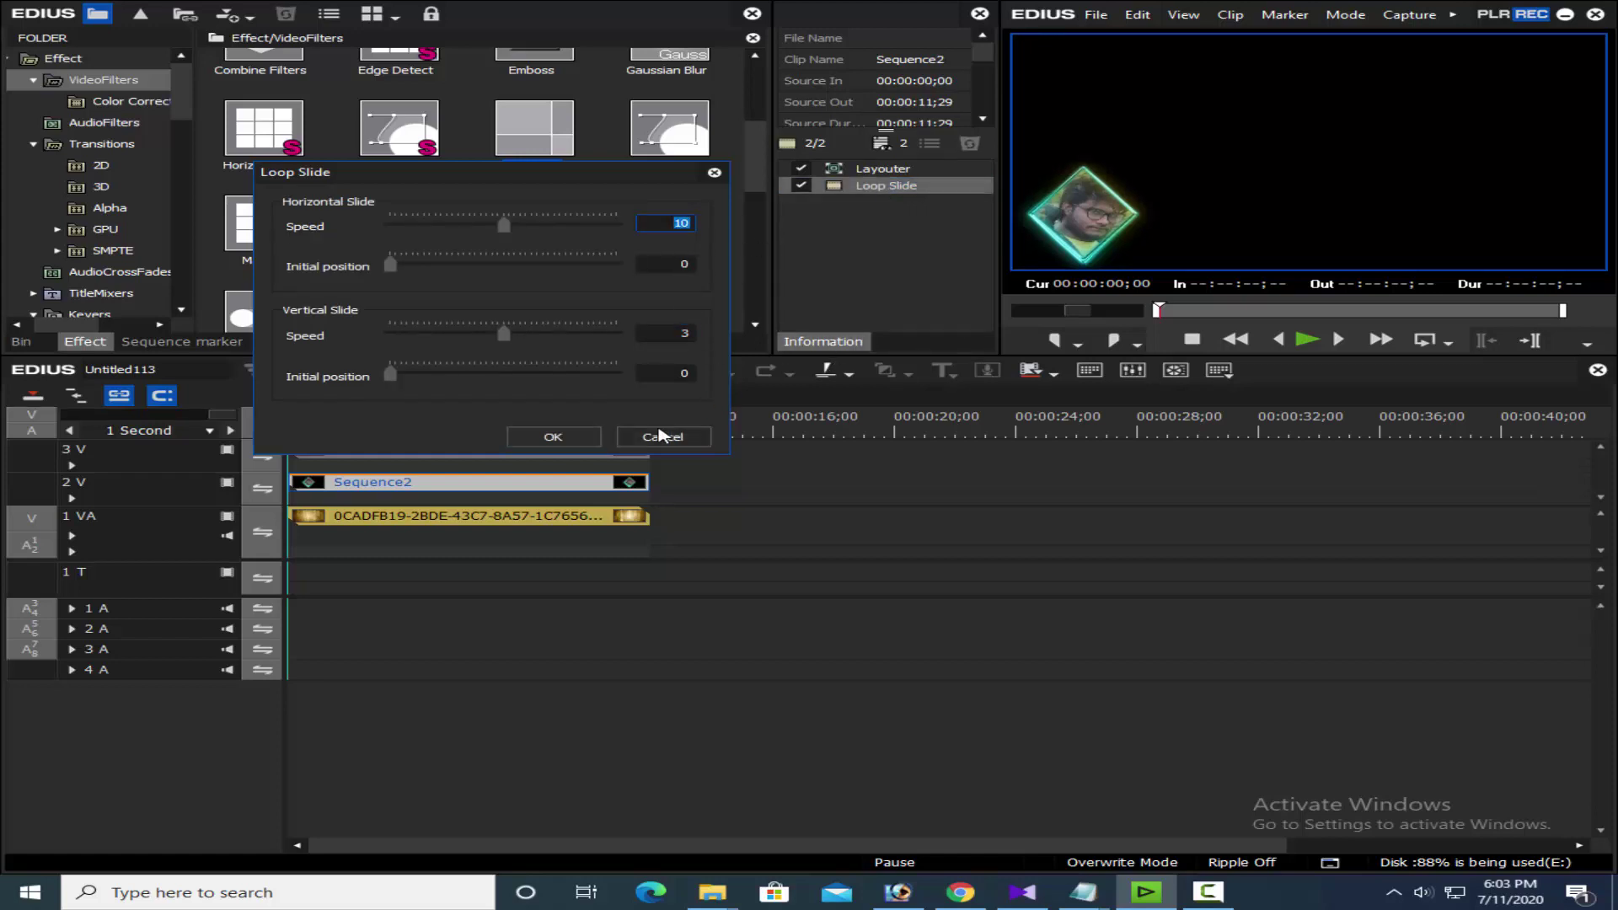
{"action": "left_click", "coordinate": [556, 437]}
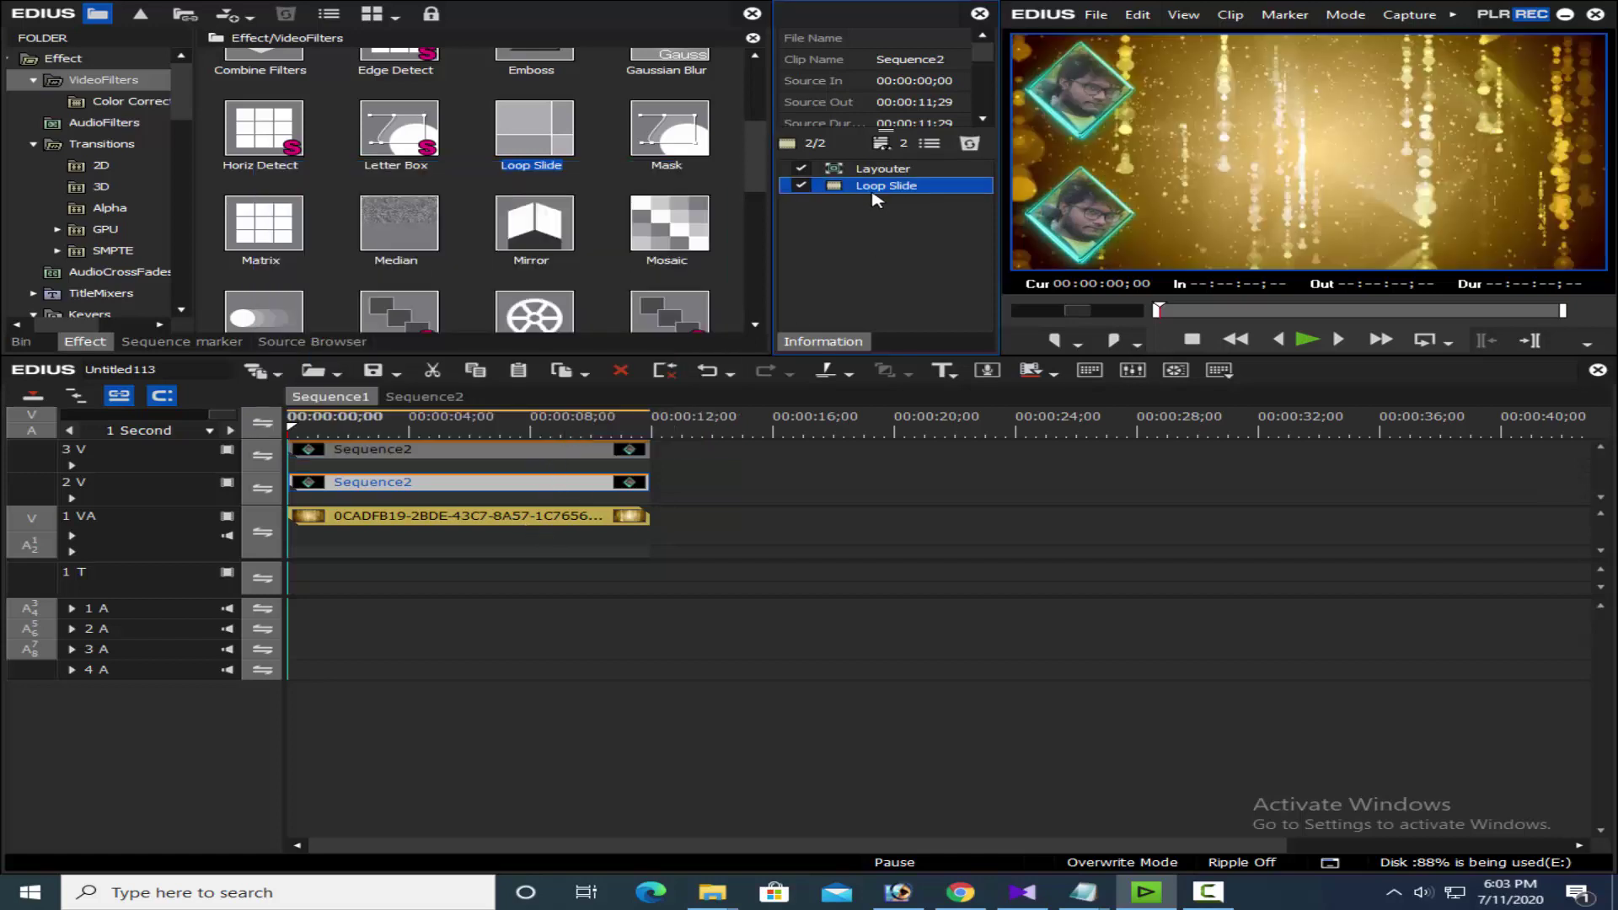
- Copy the Loop Slide filter to the Sequence2 clip on track 3 V and preview the sliding diamonds in full screen
{"action": "left_click_drag", "start_coordinate": [912, 205], "coordinate": [606, 452]}
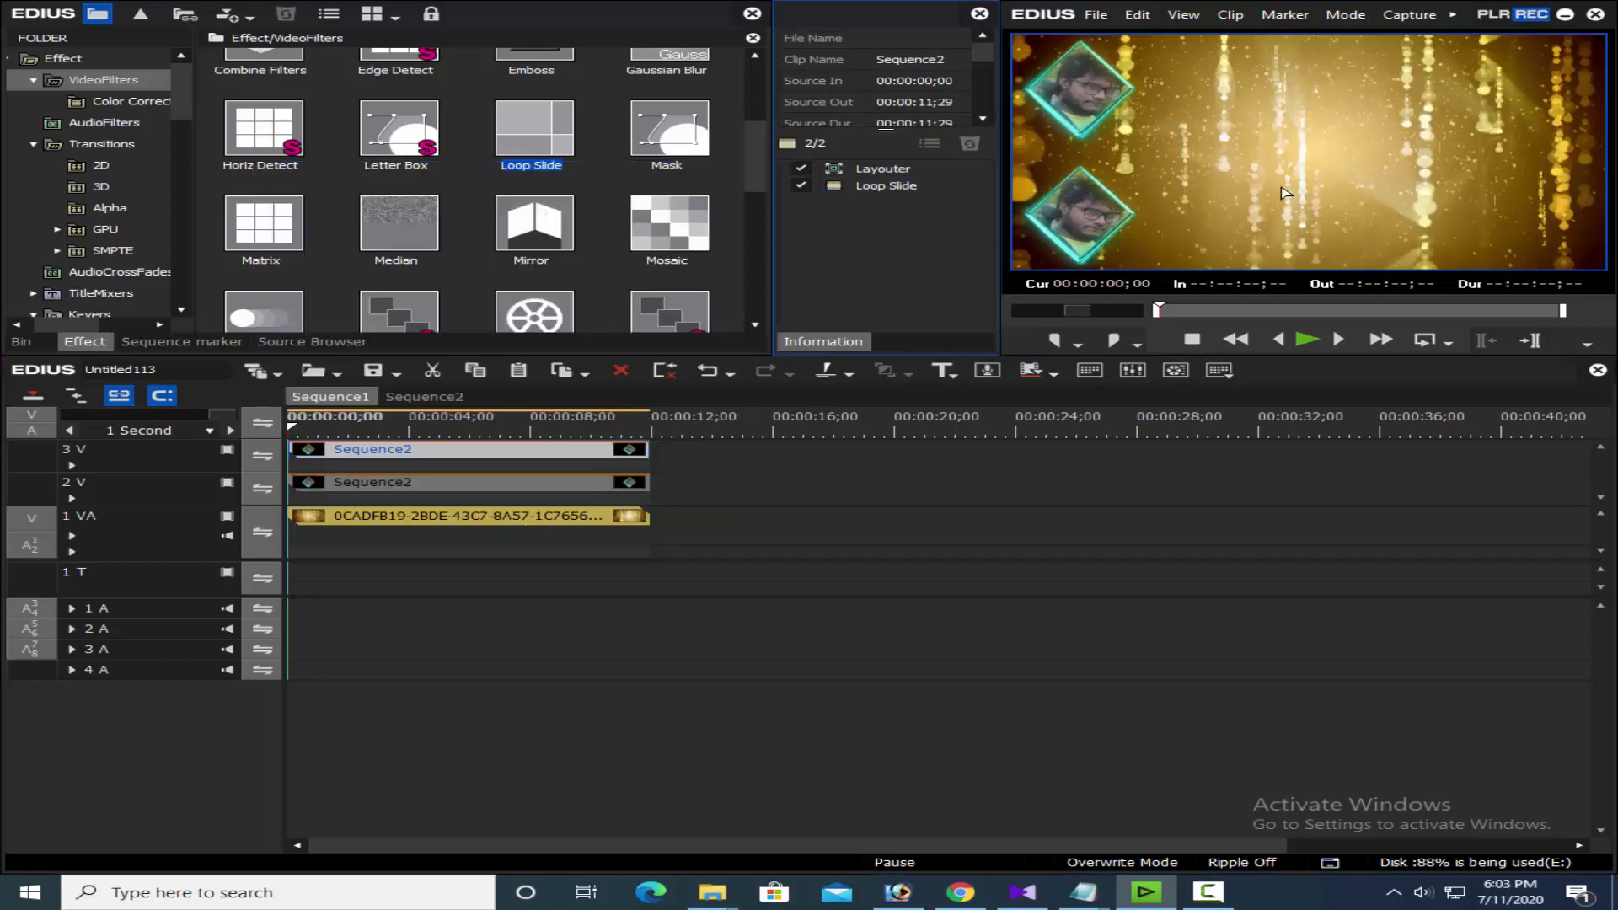
{"action": "double_click", "coordinate": [1280, 187]}
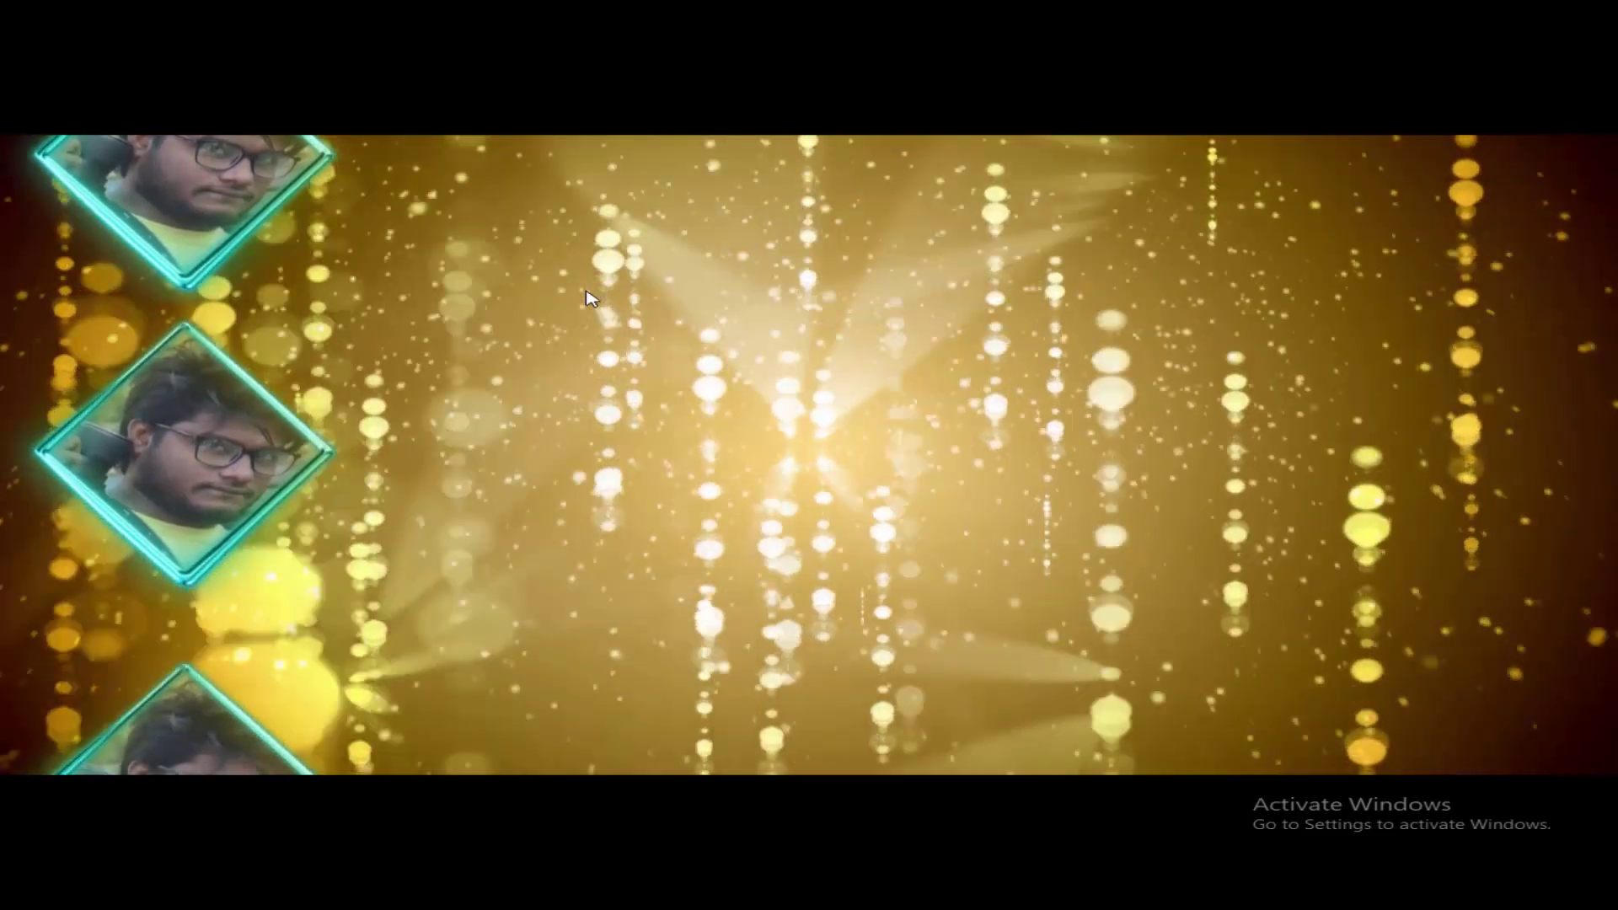
{"action": "double_click", "coordinate": [591, 299]}
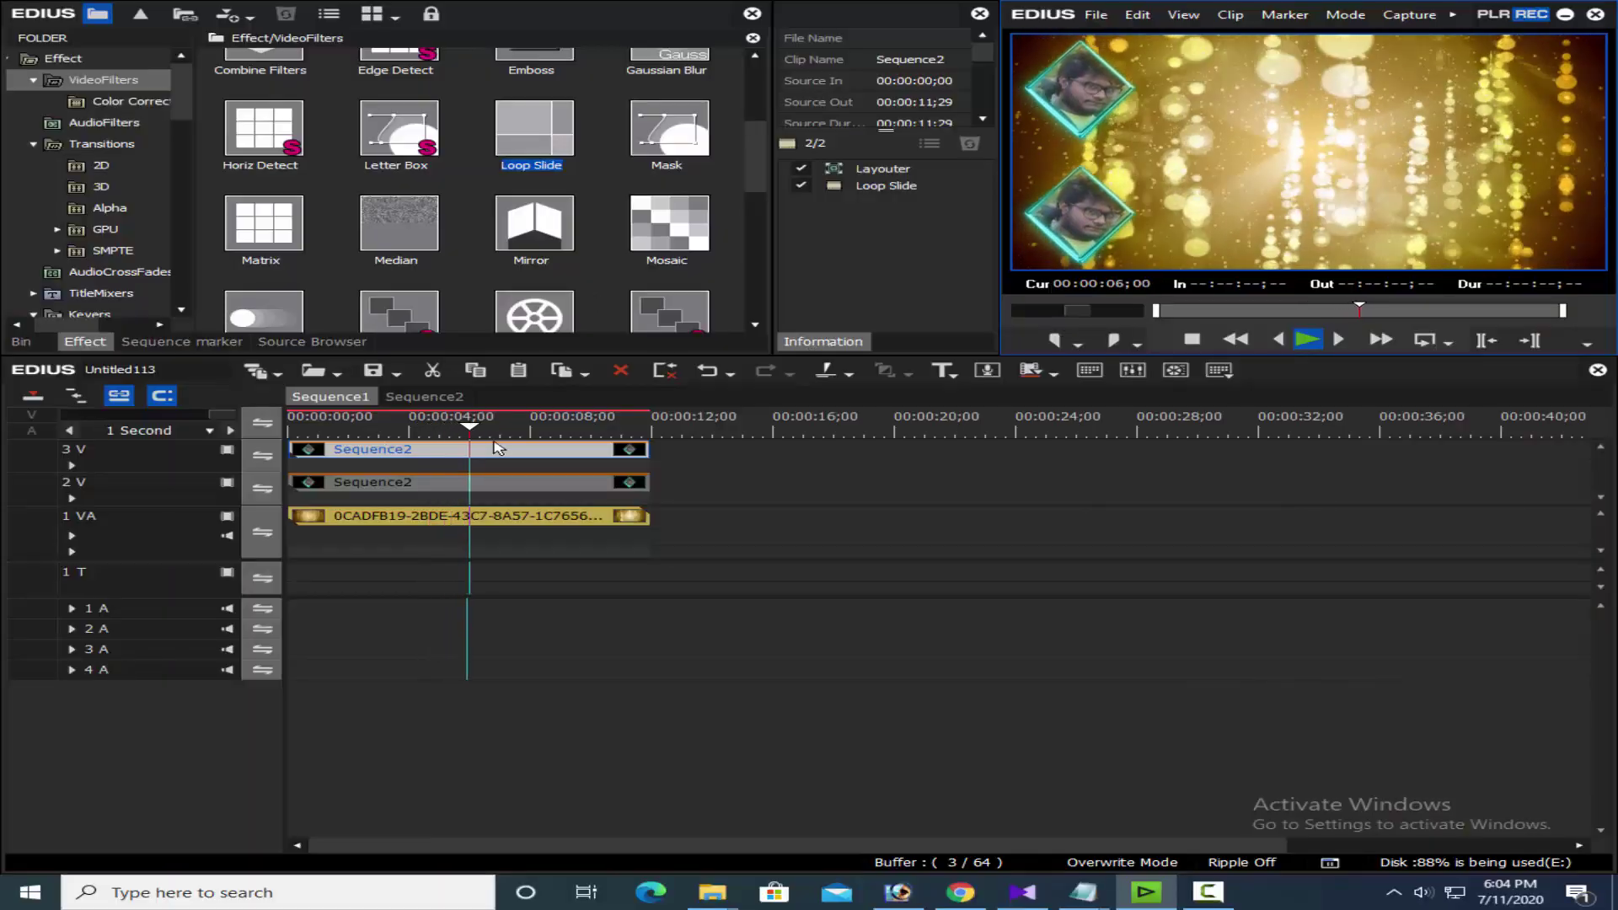
{"action": "left_click_drag", "start_coordinate": [509, 421], "coordinate": [474, 431]}
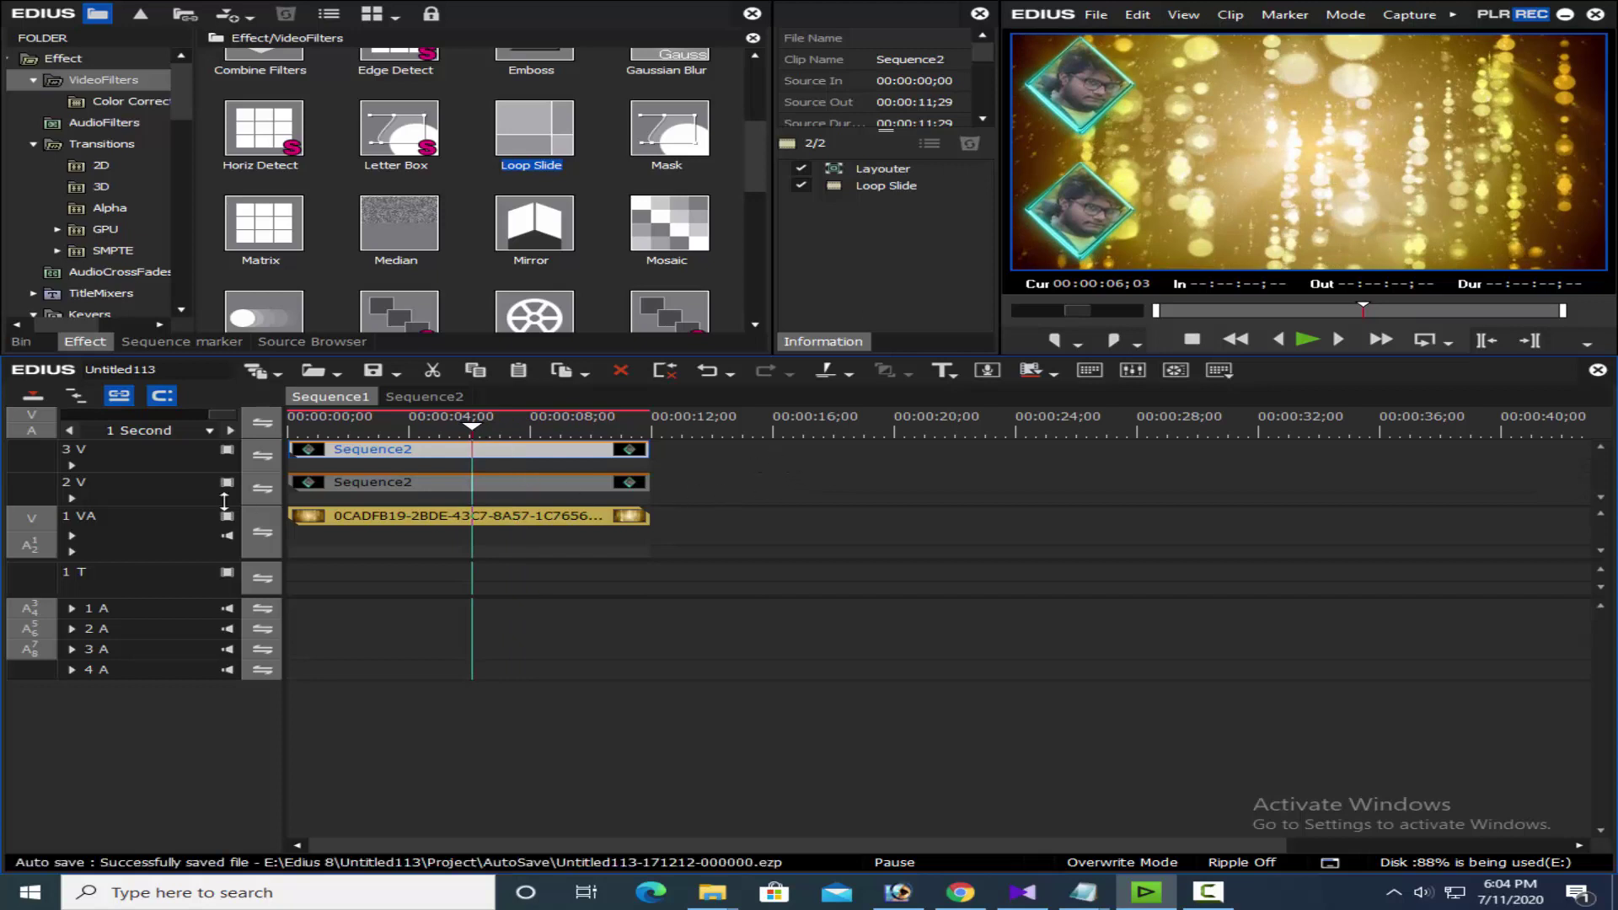
- Add two empty video tracks, 4 V and 5 V, above track 3 V
{"action": "right_click", "coordinate": [166, 465]}
{"action": "mouse_move", "coordinate": [337, 603]}
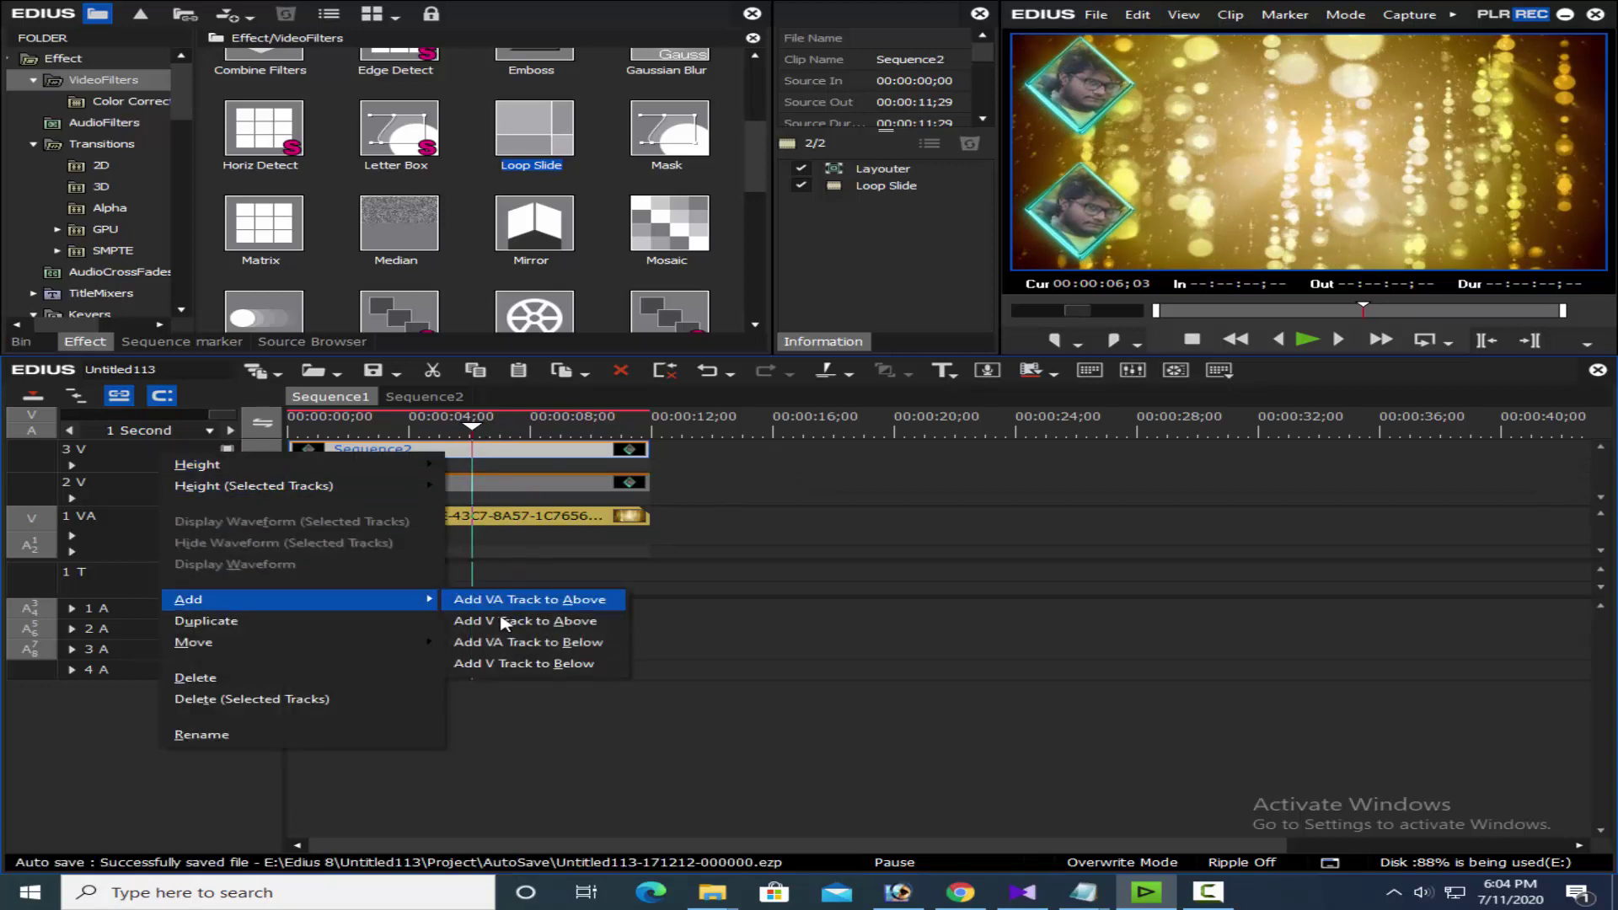
{"action": "left_click", "coordinate": [526, 607]}
{"action": "left_click", "coordinate": [761, 632]}
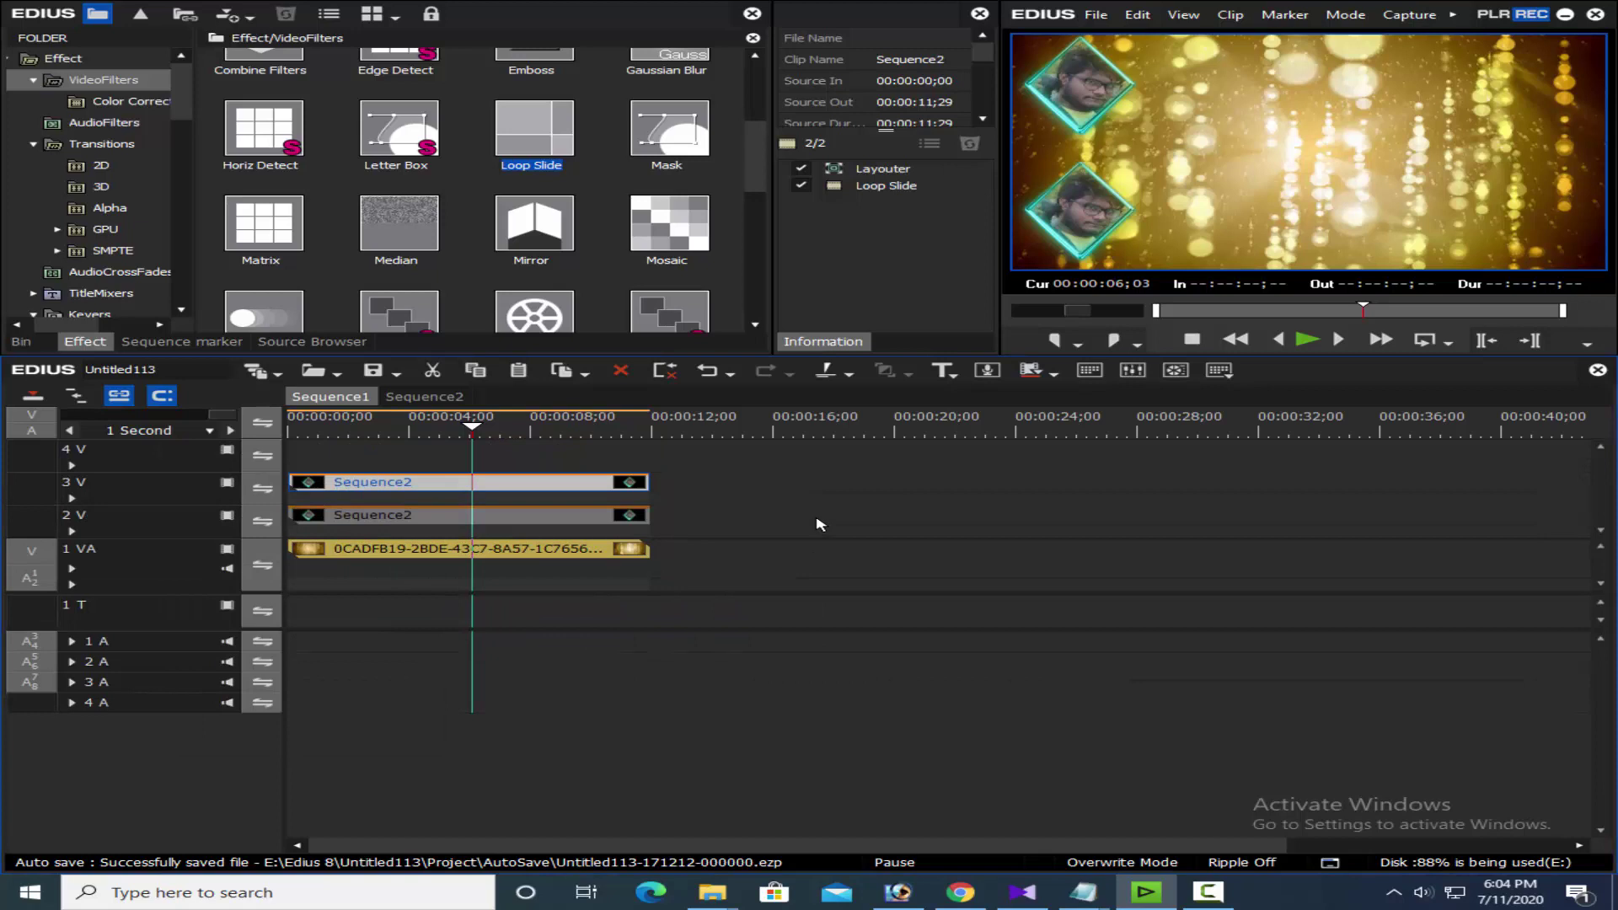
{"action": "right_click", "coordinate": [157, 466]}
{"action": "mouse_move", "coordinate": [253, 610]}
{"action": "left_click", "coordinate": [493, 630]}
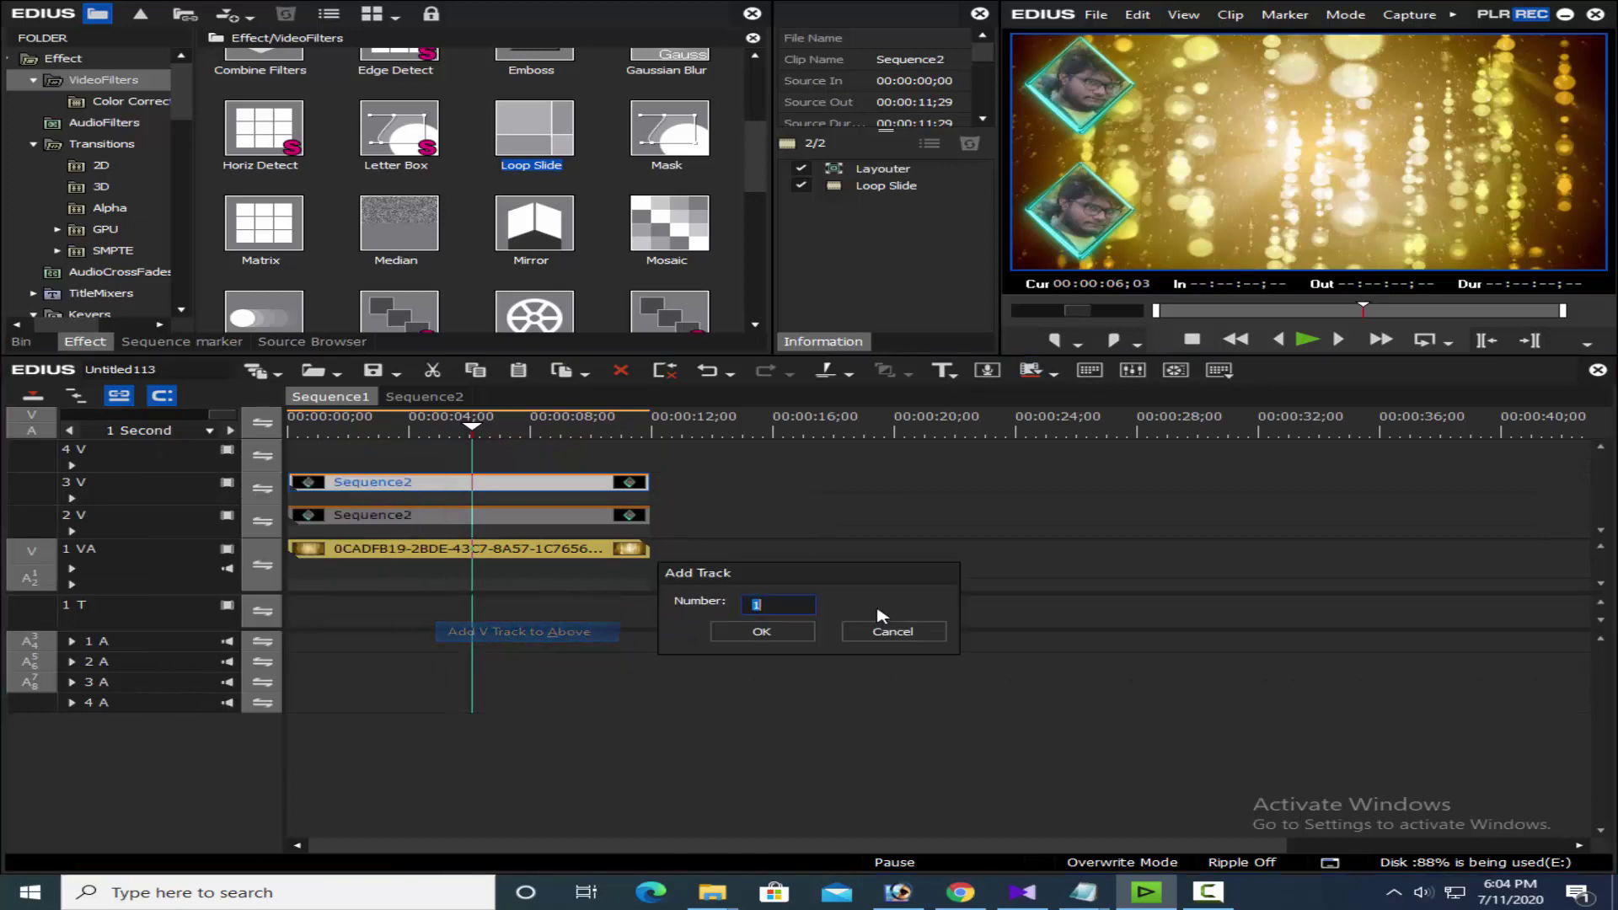
{"action": "left_click", "coordinate": [781, 638]}
- Copy the two Sequence2 clips on tracks 2 V and 3 V and paste them at the sequence start on tracks 4 V and 5 V
{"action": "left_click_drag", "start_coordinate": [752, 474], "coordinate": [603, 546]}
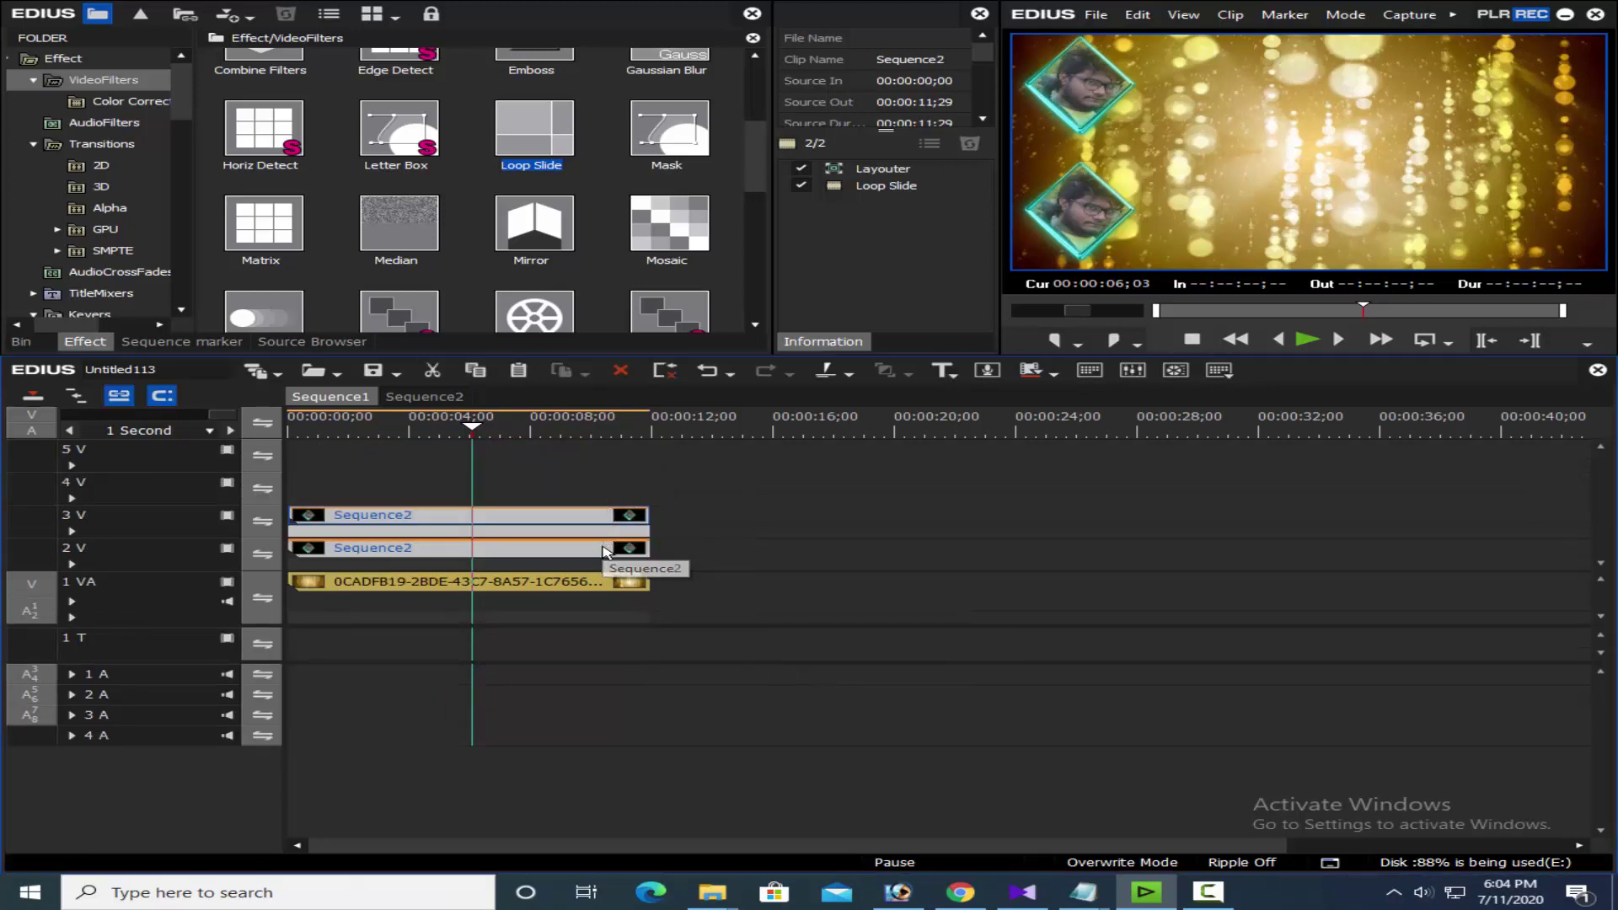
{"action": "left_click_drag", "start_coordinate": [439, 432], "coordinate": [252, 460]}
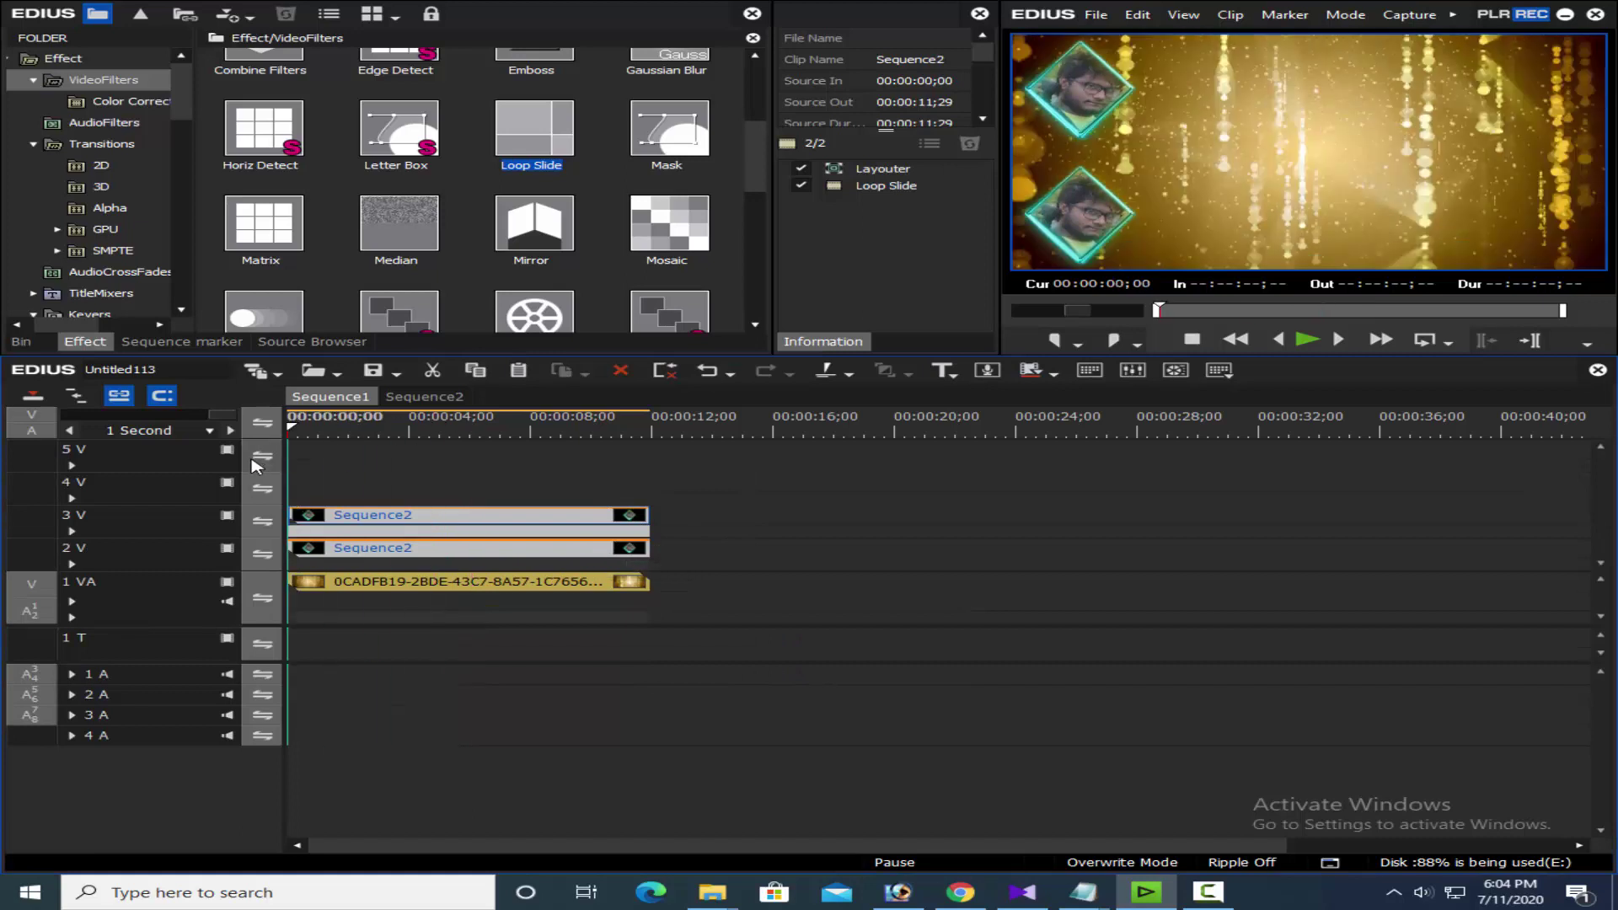
{"action": "right_click", "coordinate": [375, 493]}
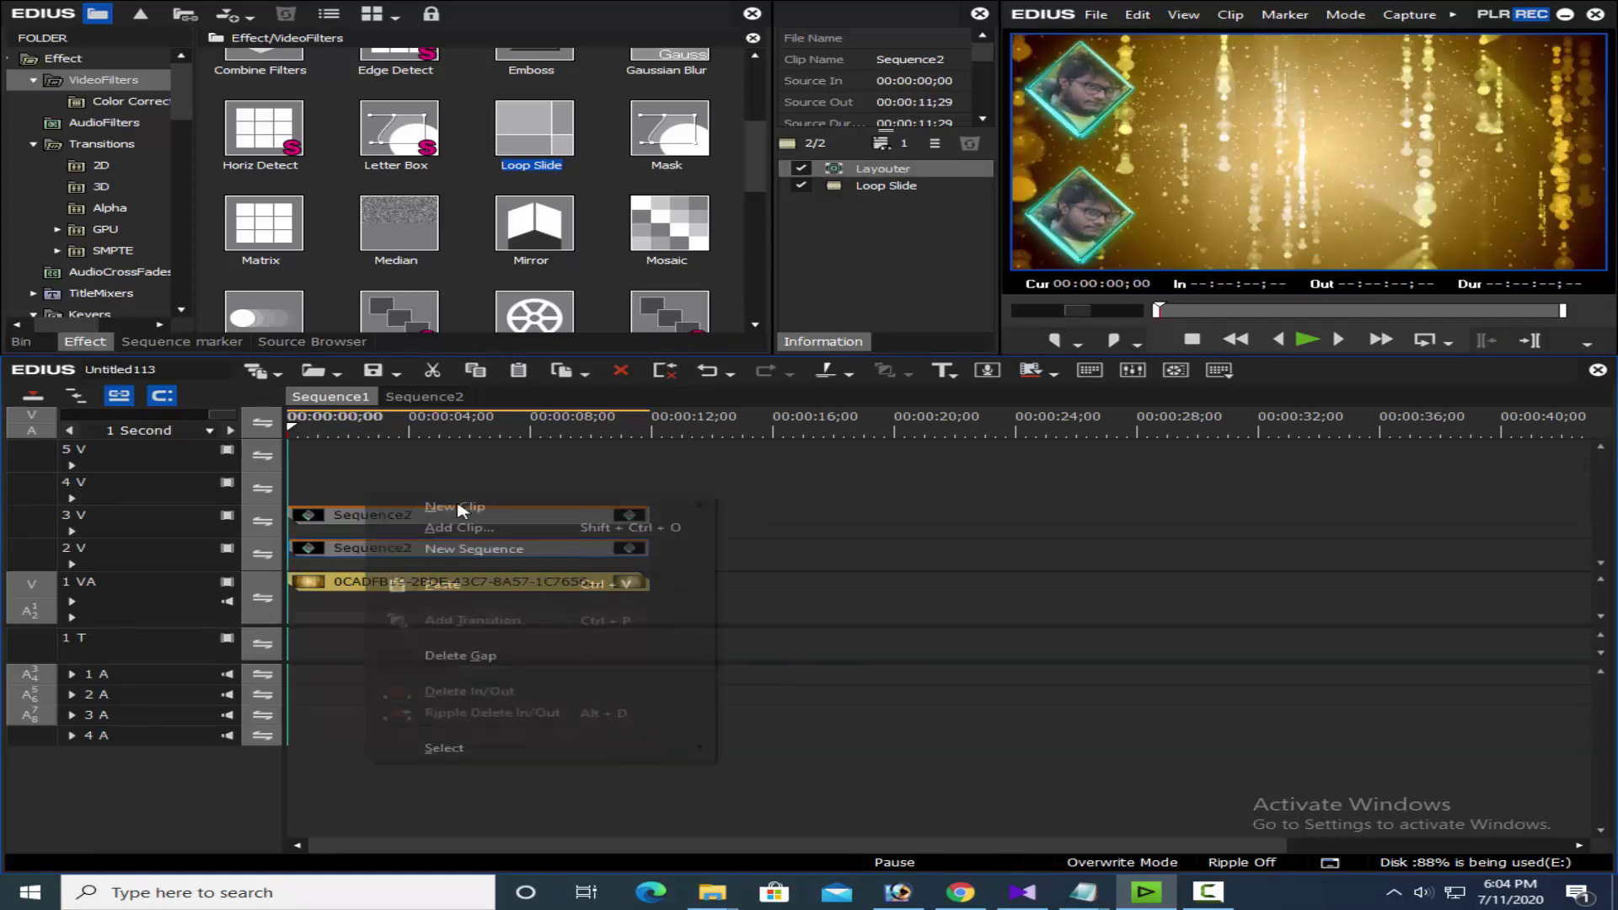
{"action": "left_click", "coordinate": [446, 580]}
- Apply the Mirror filter to the Sequence2 clips on tracks 5 V and 4 V and play the result
{"action": "left_click_drag", "start_coordinate": [528, 224], "coordinate": [560, 448]}
{"action": "left_click", "coordinate": [518, 489]}
{"action": "key", "text": "space"}
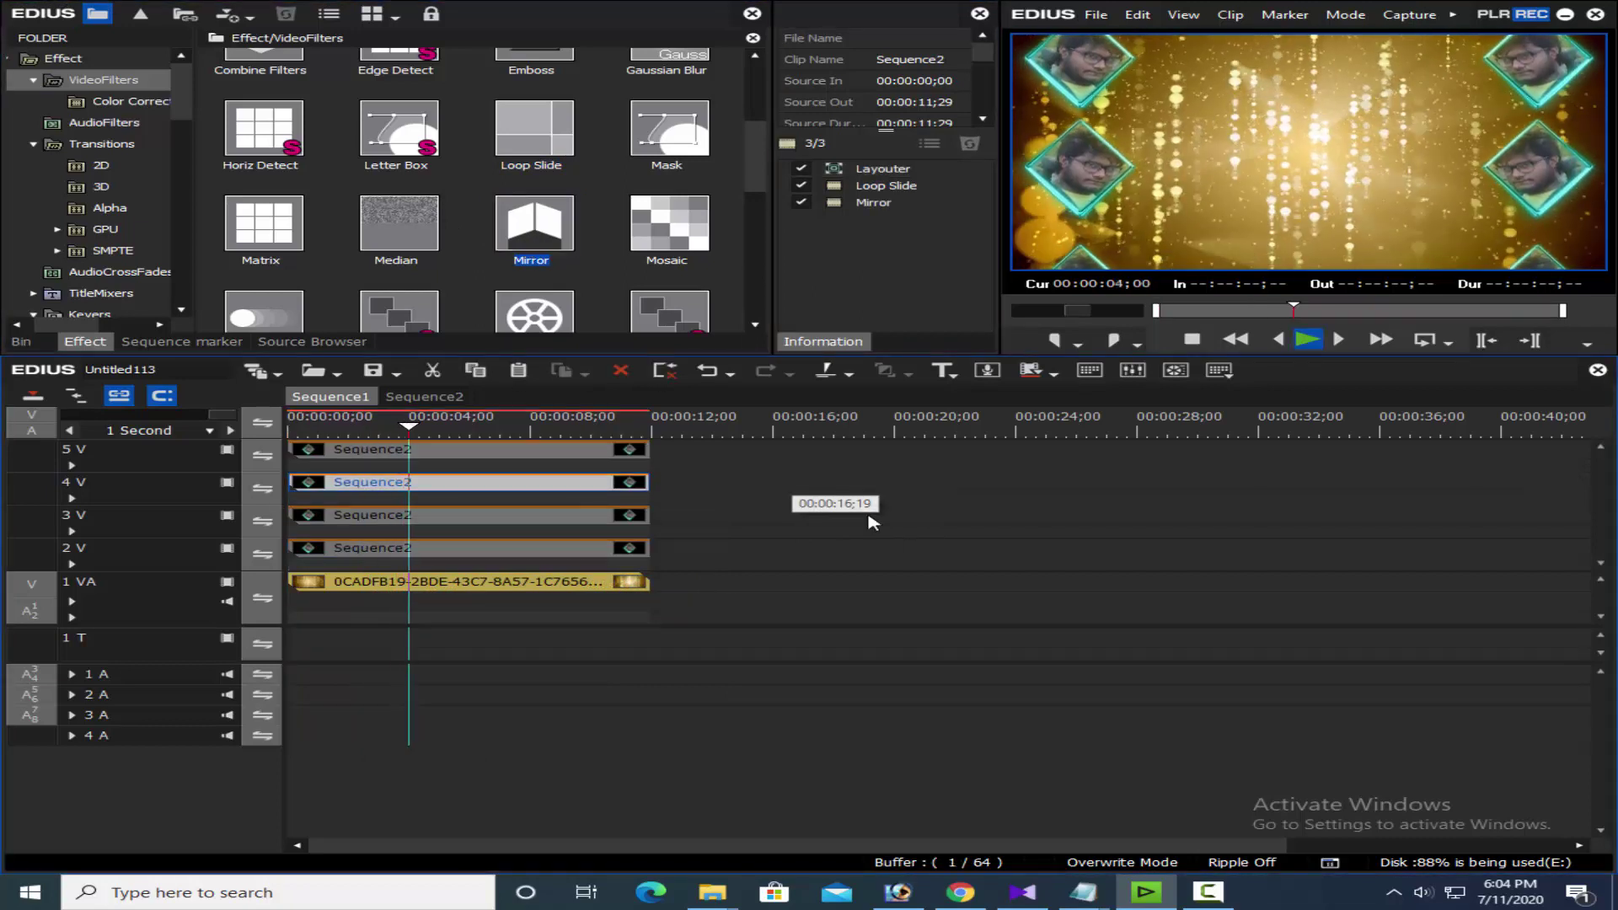
- Add one video track above 5 V and move the four Sequence2 clips up one track, emptying track 2 V
{"action": "key", "text": "space"}
{"action": "key", "text": "ctrl+a"}
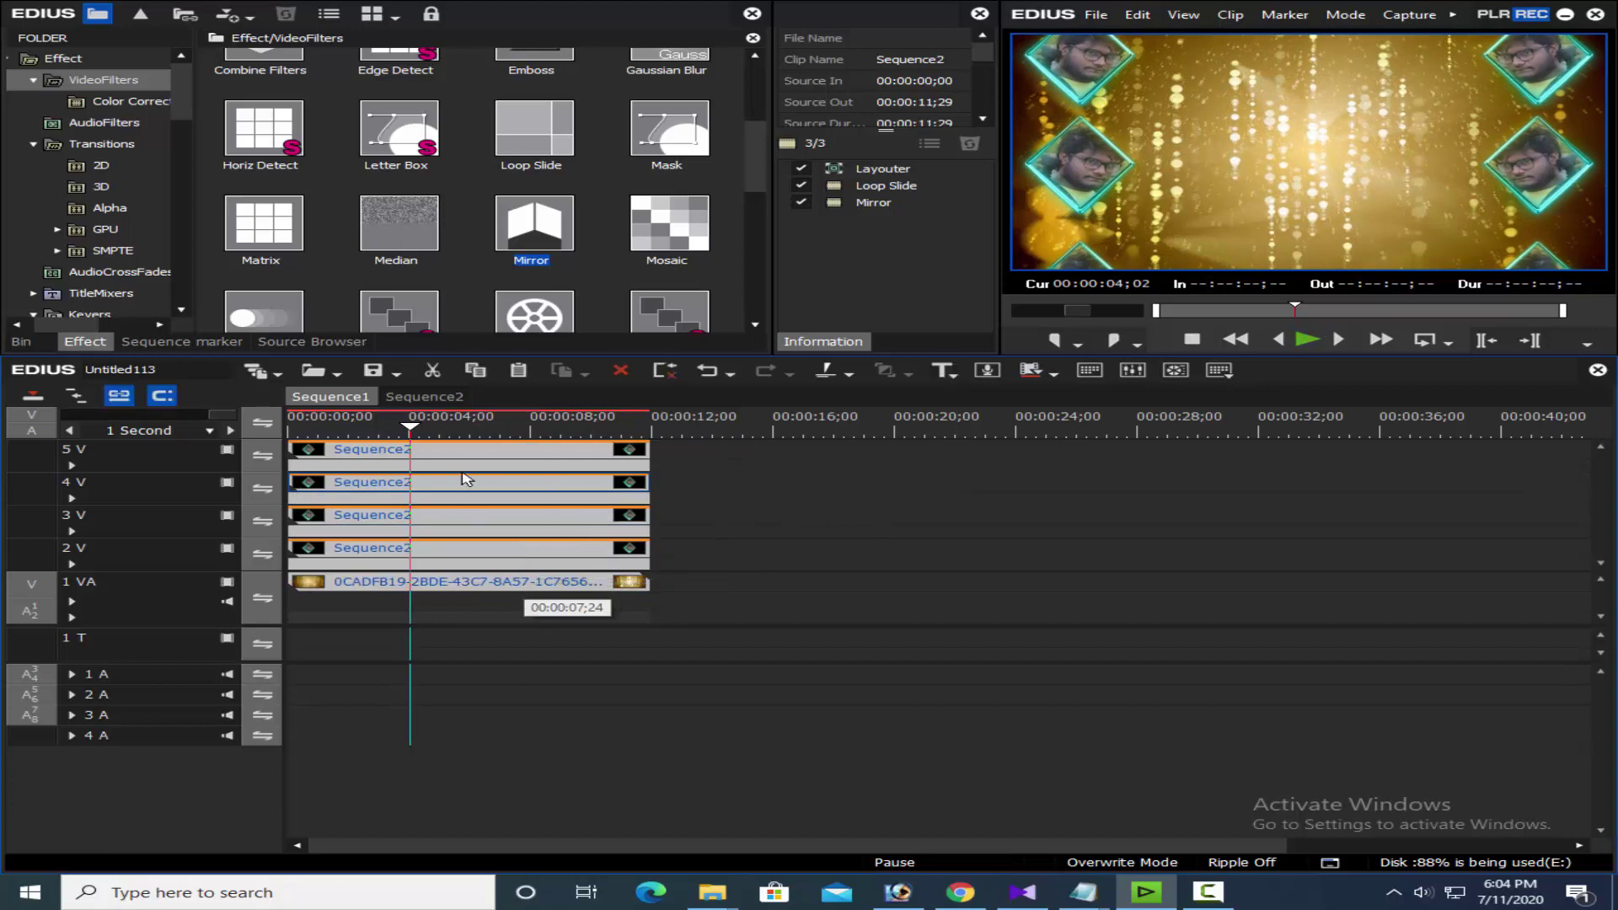
{"action": "left_click", "coordinate": [172, 492]}
{"action": "right_click", "coordinate": [160, 453]}
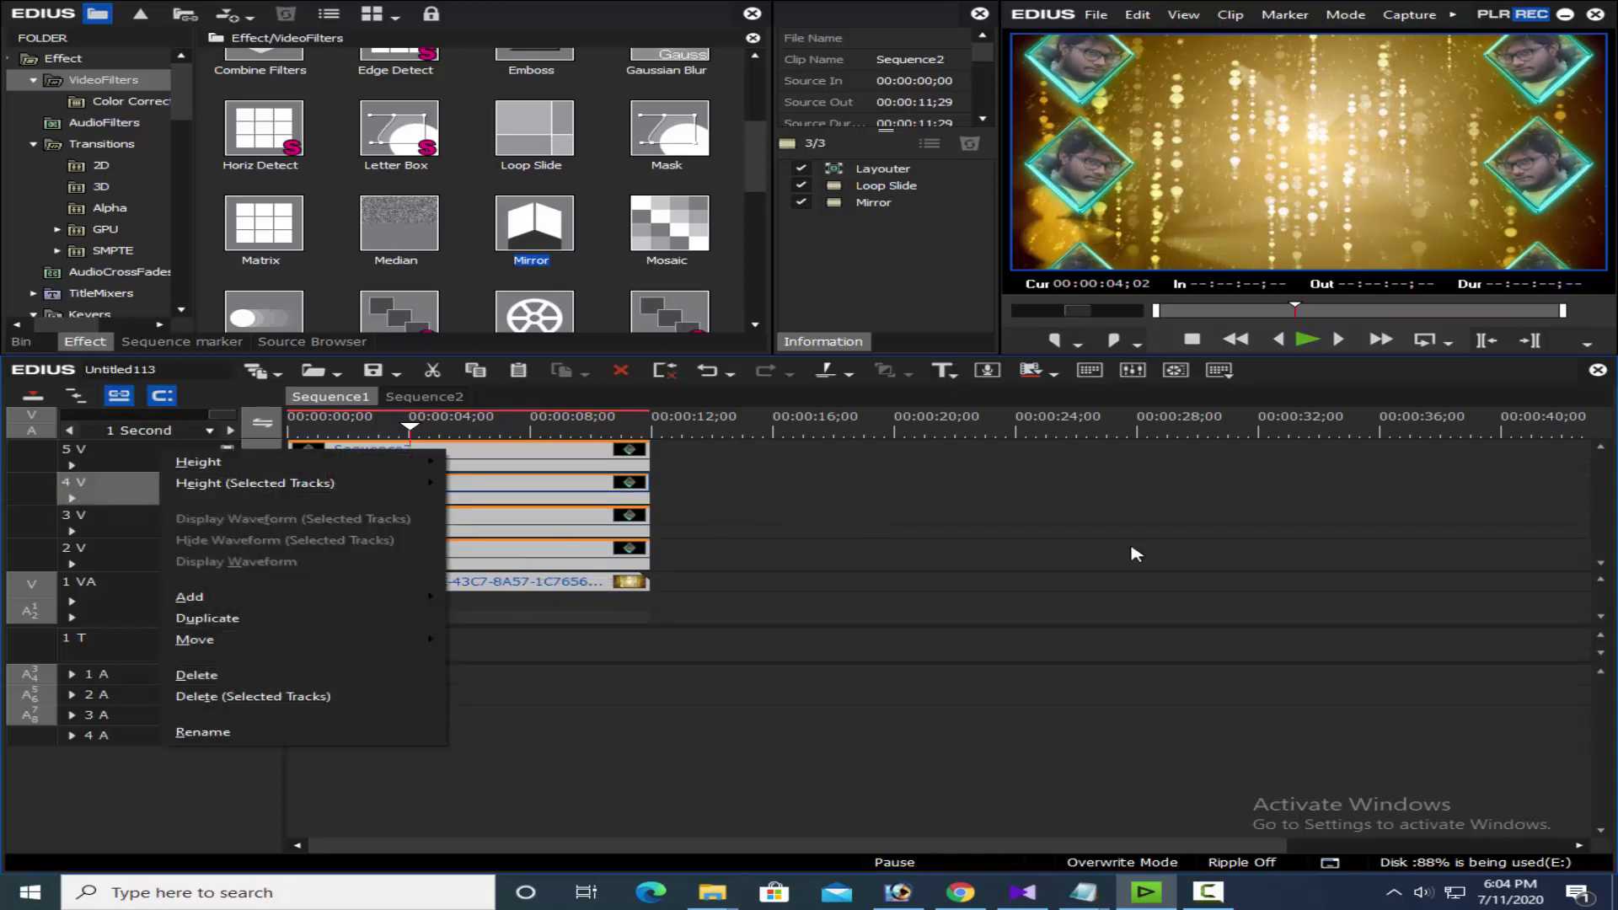
{"action": "left_click", "coordinate": [1218, 527]}
{"action": "right_click", "coordinate": [172, 454]}
{"action": "mouse_move", "coordinate": [434, 599]}
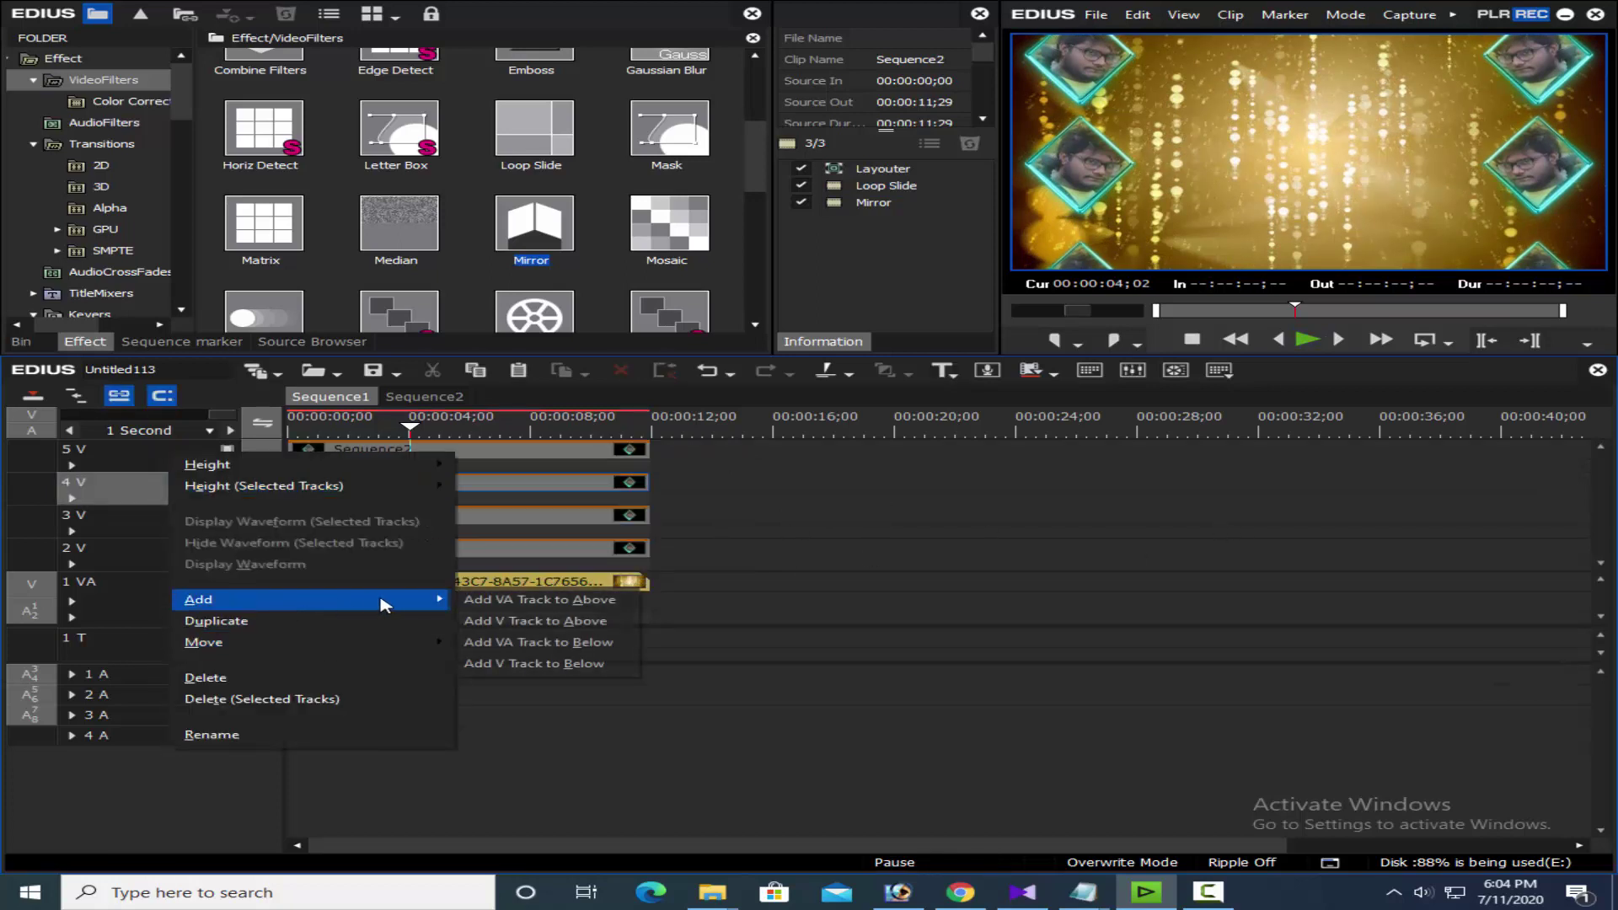
{"action": "left_click", "coordinate": [595, 629]}
{"action": "left_click", "coordinate": [778, 635]}
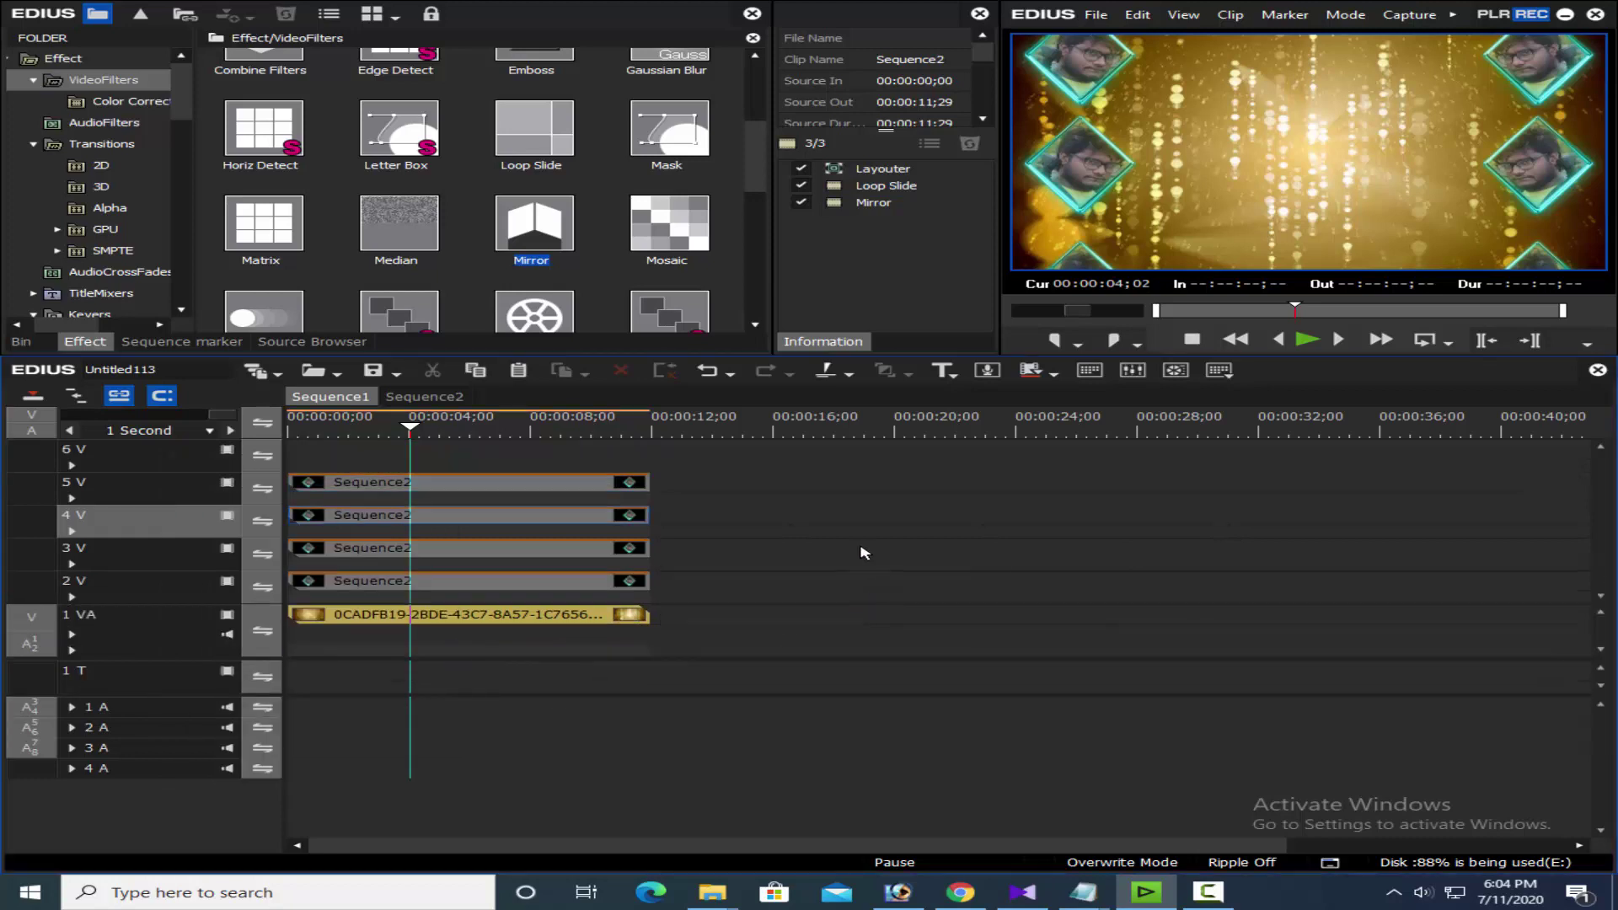
{"action": "left_click_drag", "start_coordinate": [742, 481], "coordinate": [617, 584]}
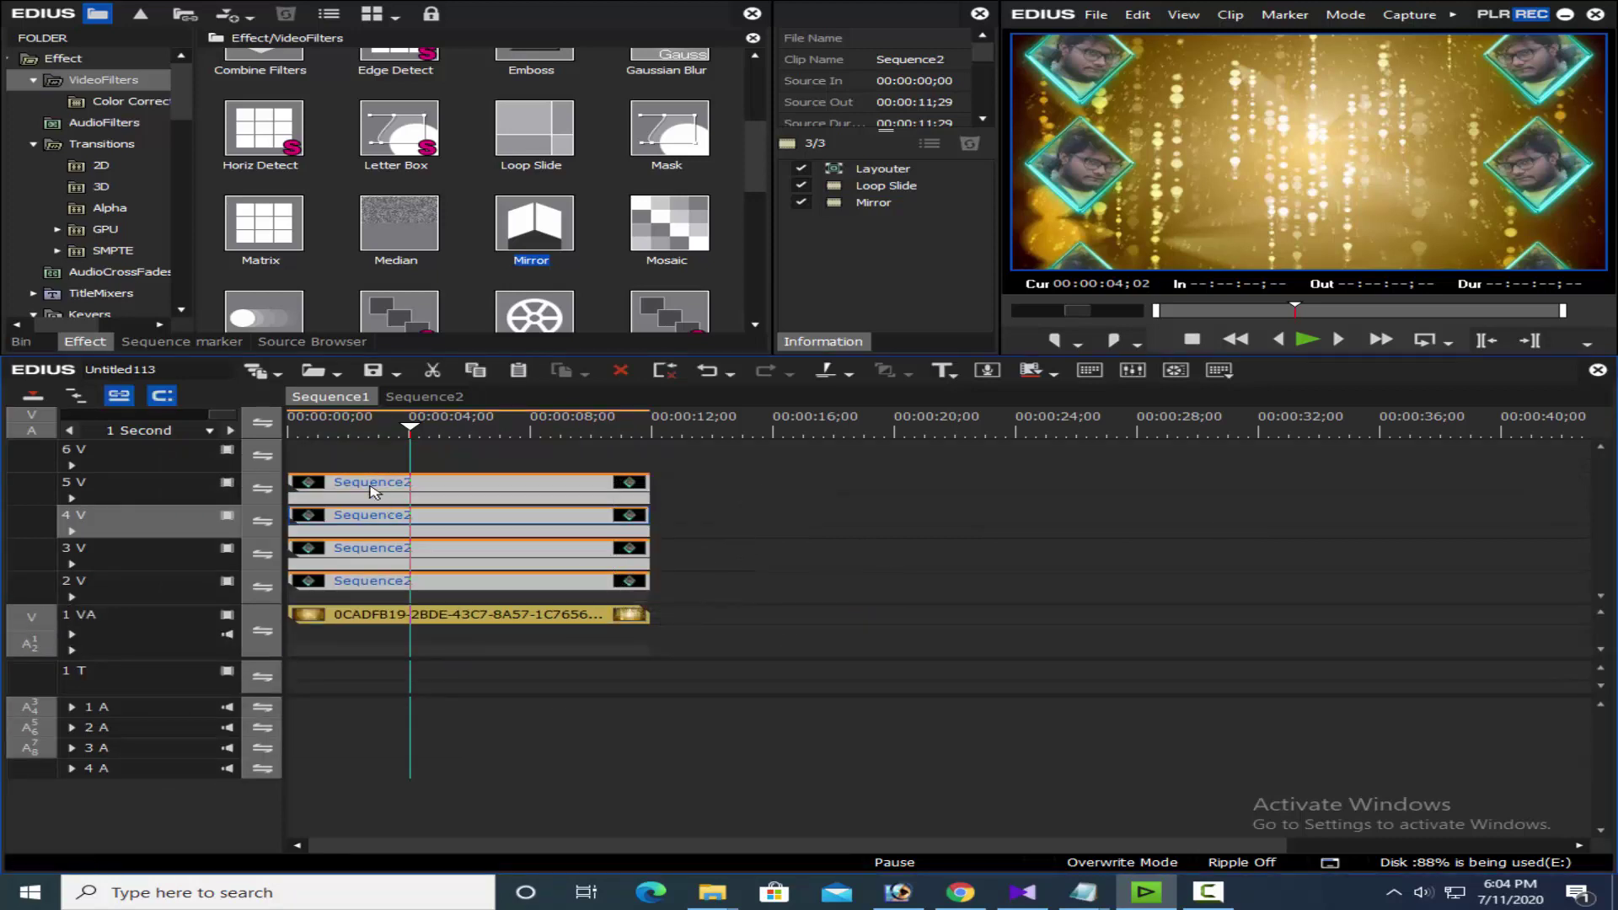
{"action": "left_click_drag", "start_coordinate": [371, 488], "coordinate": [371, 461]}
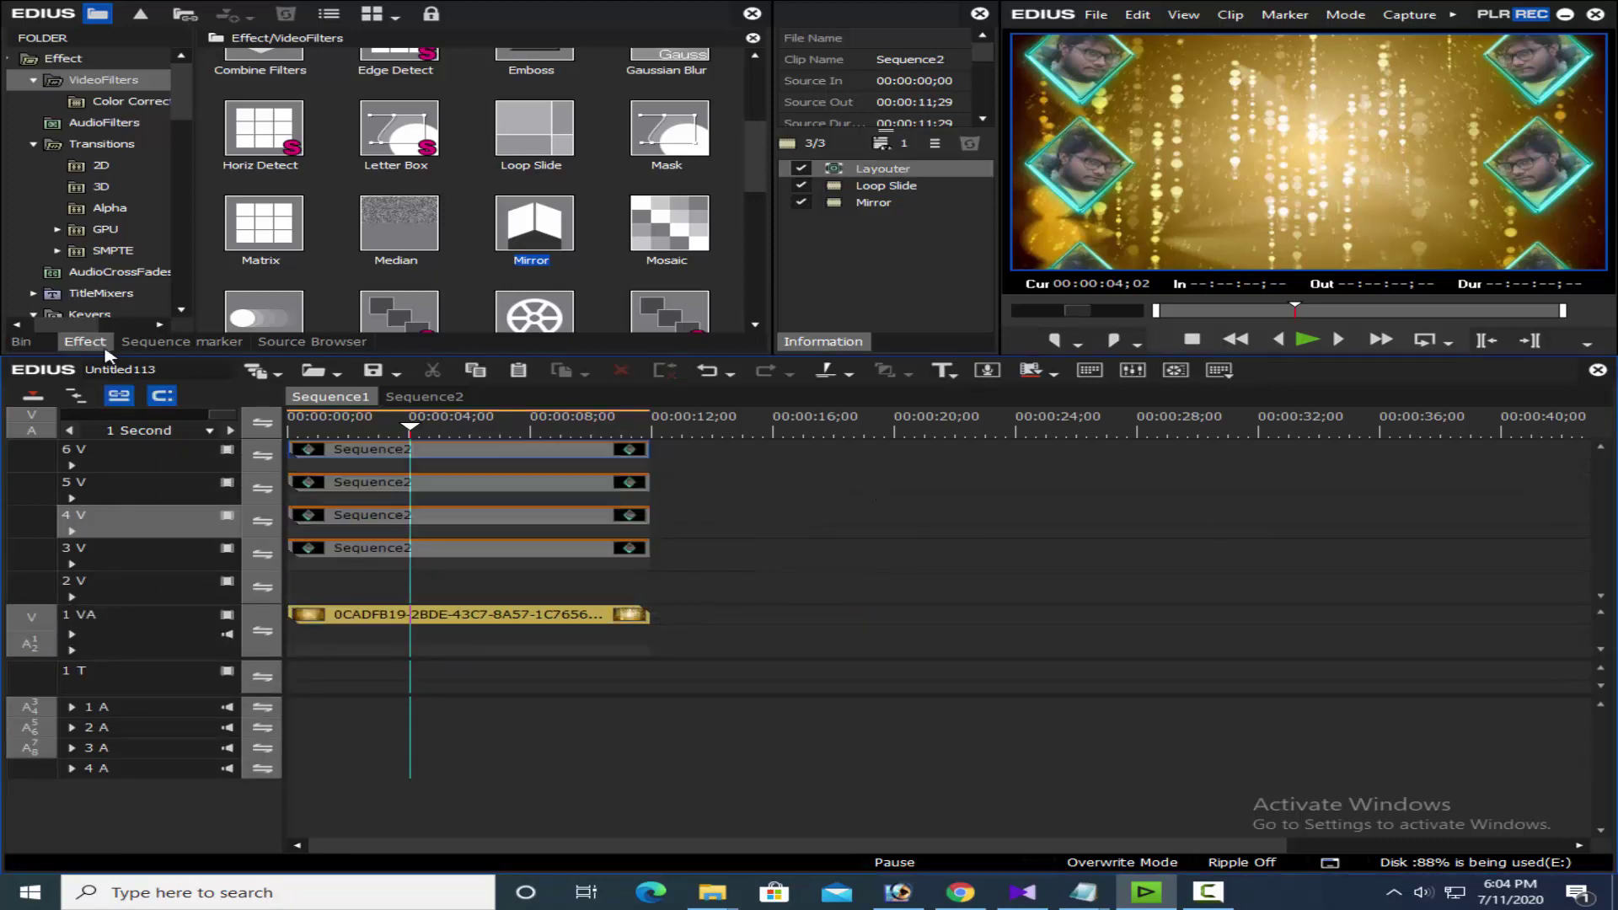
- Place the Dueat (10) photo at the start of track 2 V and extend it to a duration of 00:00:11;29
{"action": "left_click", "coordinate": [16, 346]}
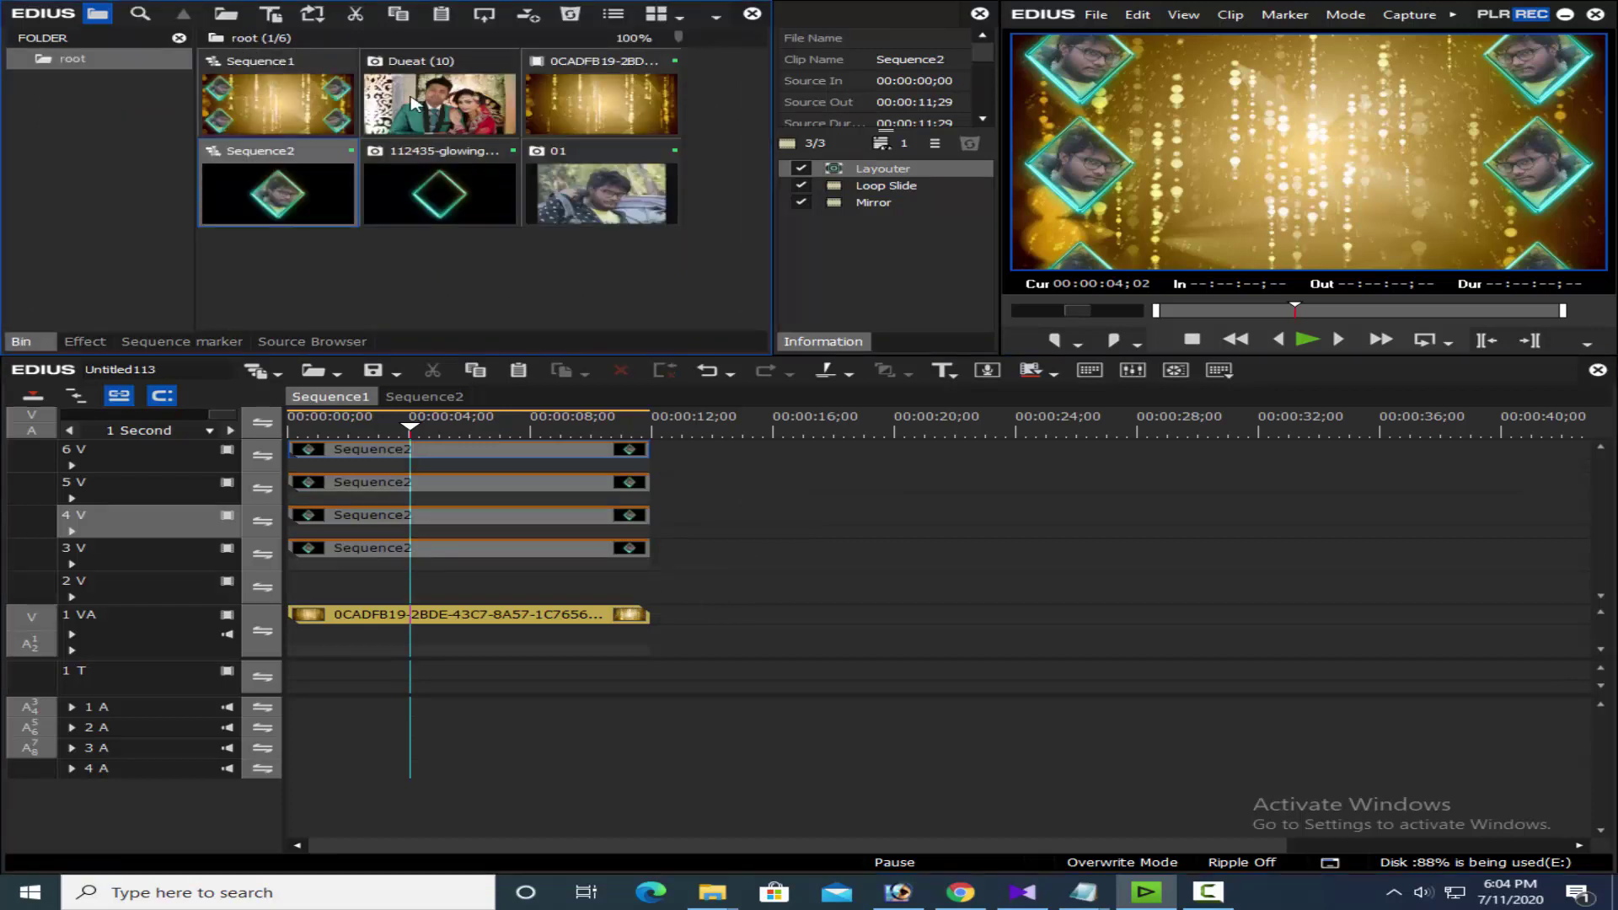
{"action": "left_click_drag", "start_coordinate": [438, 103], "coordinate": [300, 600]}
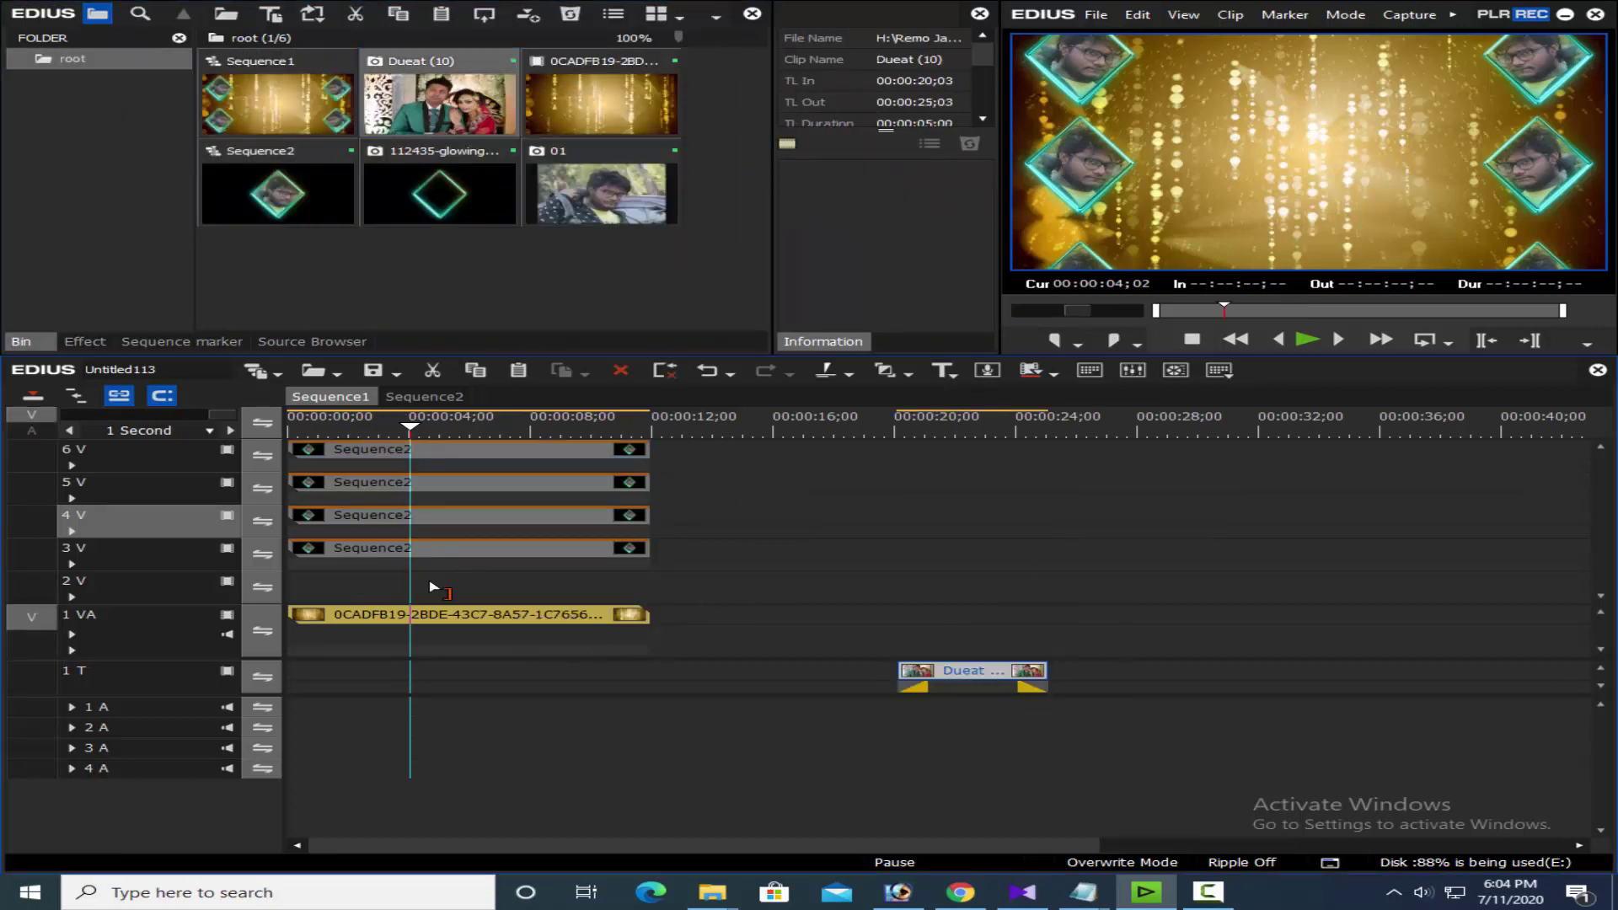
{"action": "left_click_drag", "start_coordinate": [441, 581], "coordinate": [649, 585]}
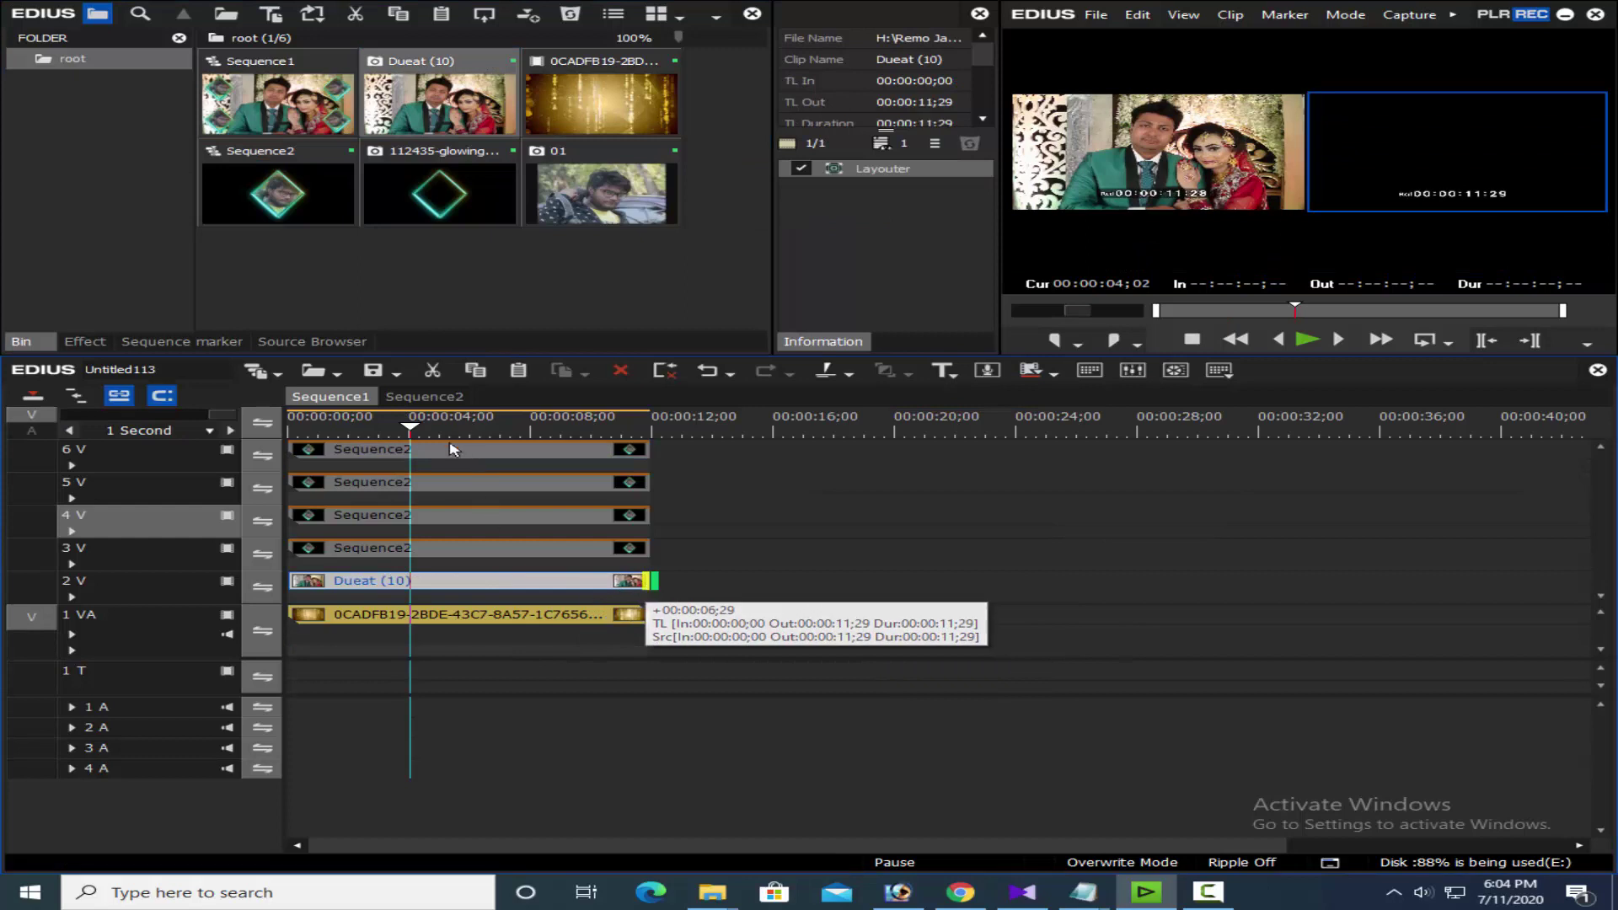
{"action": "left_click", "coordinate": [471, 428]}
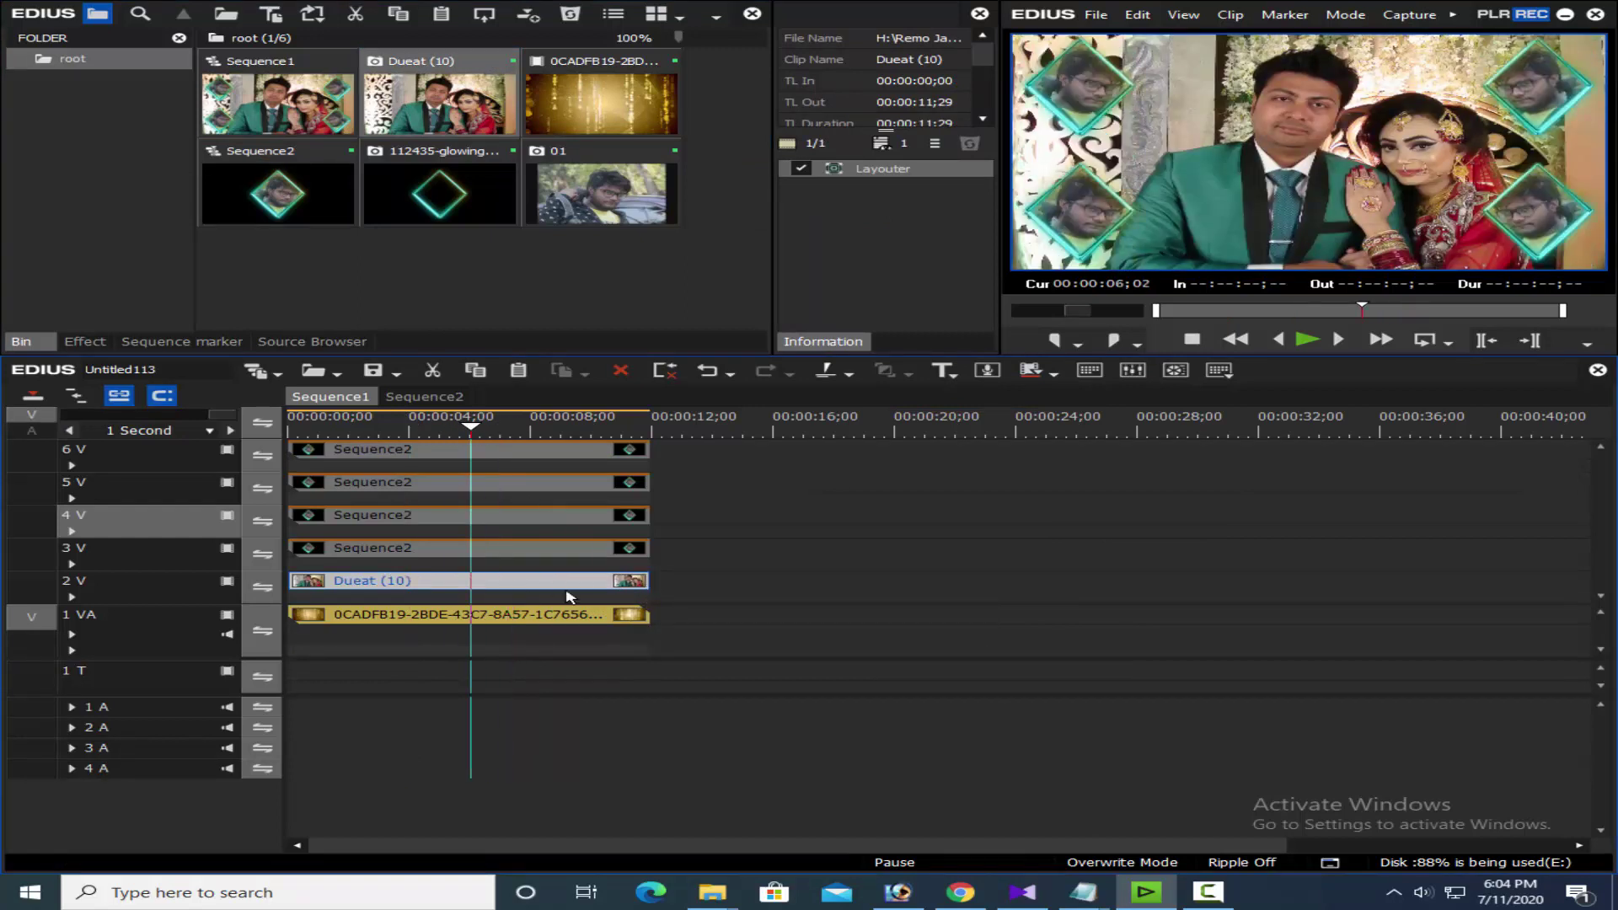
- Apply the Mask filter to the Dueat (10) clip and draw a wide rectangular mask across the couple
{"action": "left_click", "coordinate": [105, 344]}
{"action": "left_click_drag", "start_coordinate": [670, 128], "coordinate": [629, 581]}
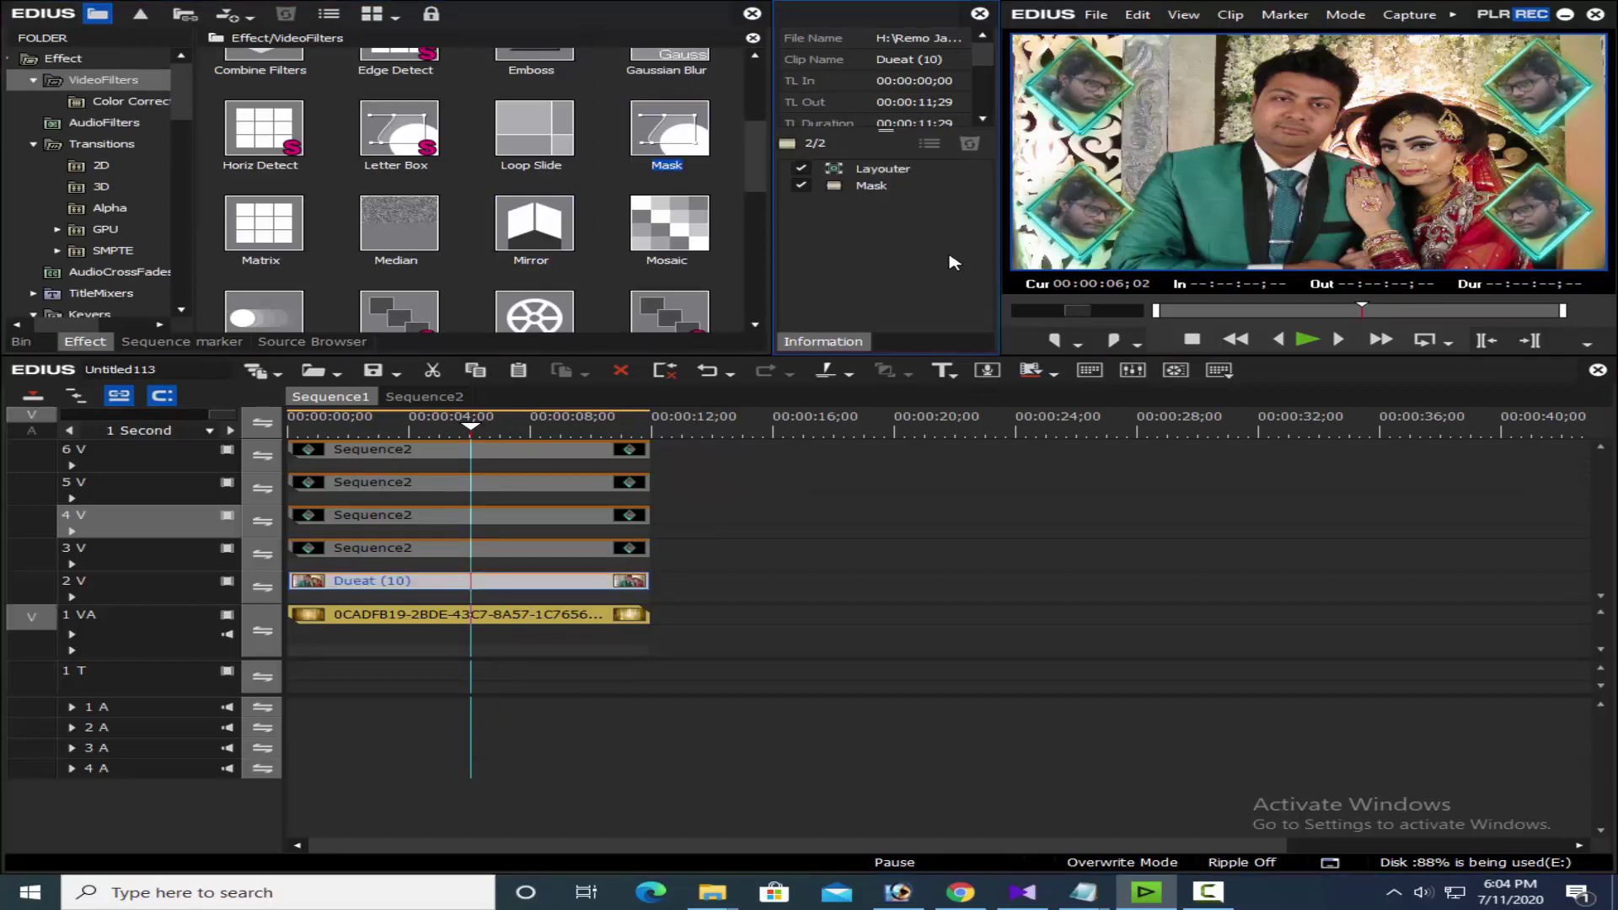
{"action": "double_click", "coordinate": [867, 186]}
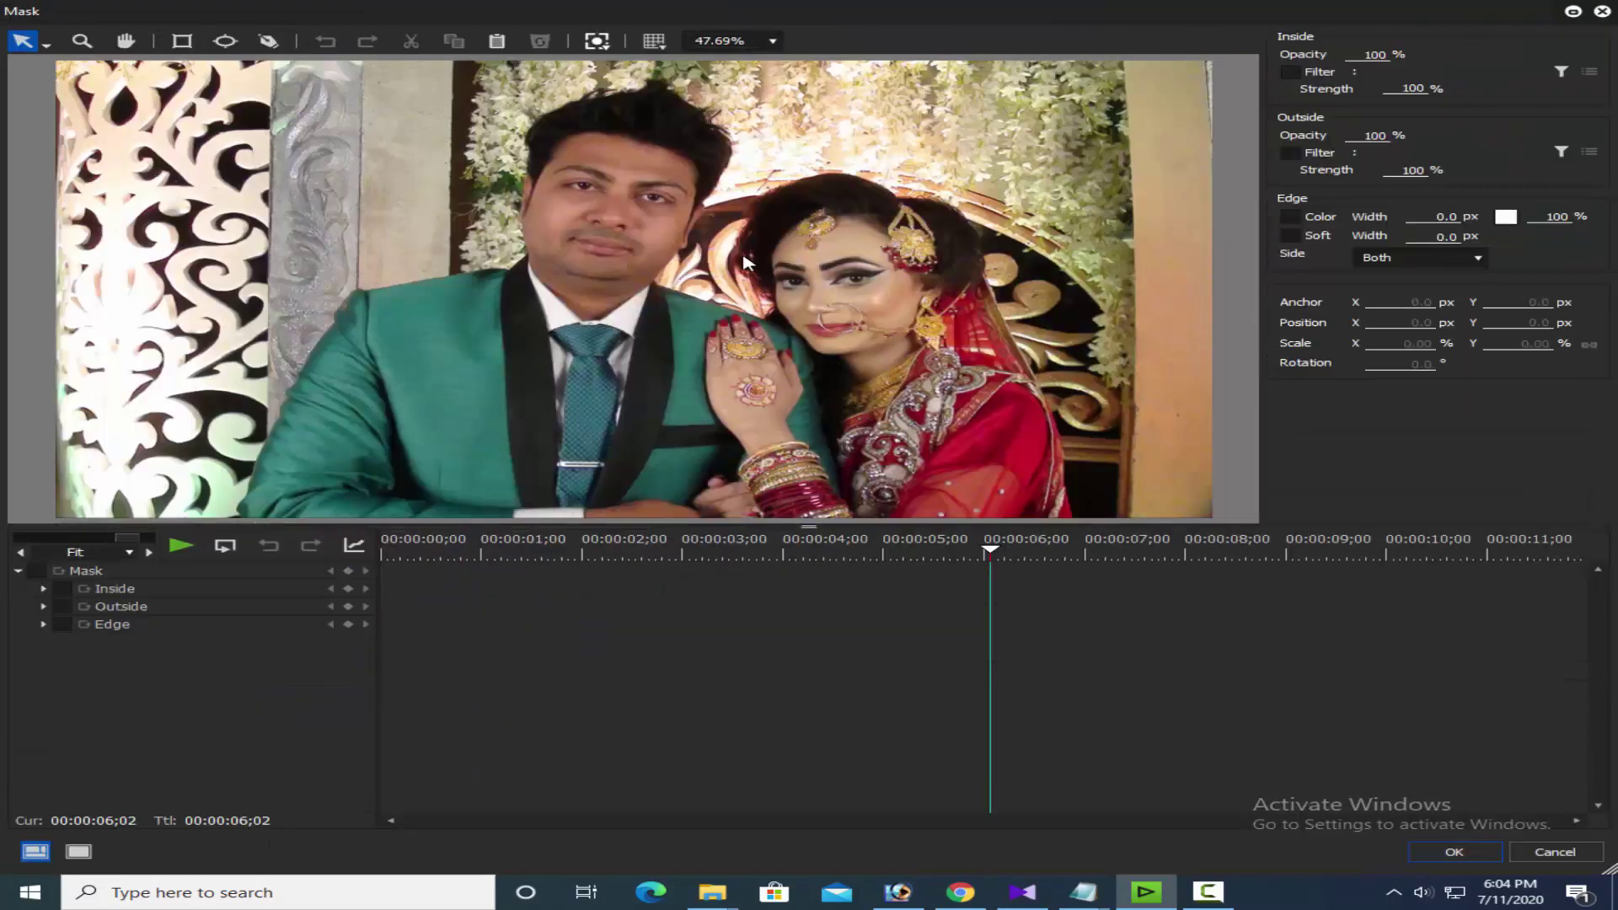
{"action": "left_click", "coordinate": [182, 40]}
{"action": "left_click_drag", "start_coordinate": [167, 179], "coordinate": [1164, 435]}
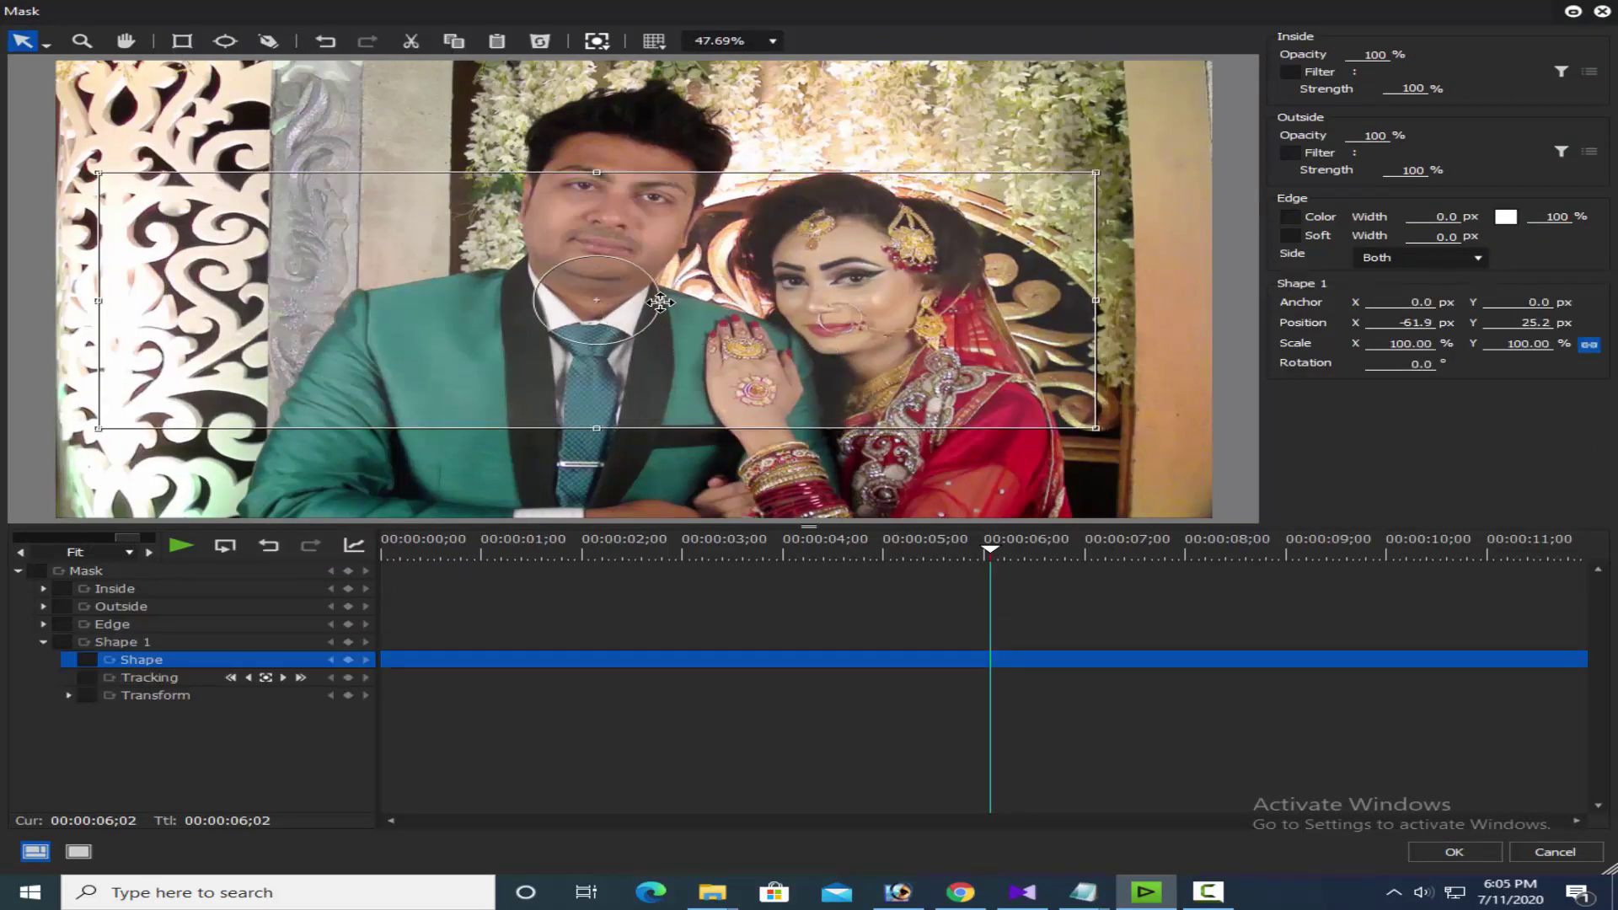
- Rotate the rectangular mask to about -7.2°, scale it to about 122% and centre it at about X -1.0 px, Y 0.0 px
{"action": "left_click_drag", "start_coordinate": [660, 301], "coordinate": [1161, 410]}
{"action": "left_click_drag", "start_coordinate": [1015, 365], "coordinate": [1045, 357]}
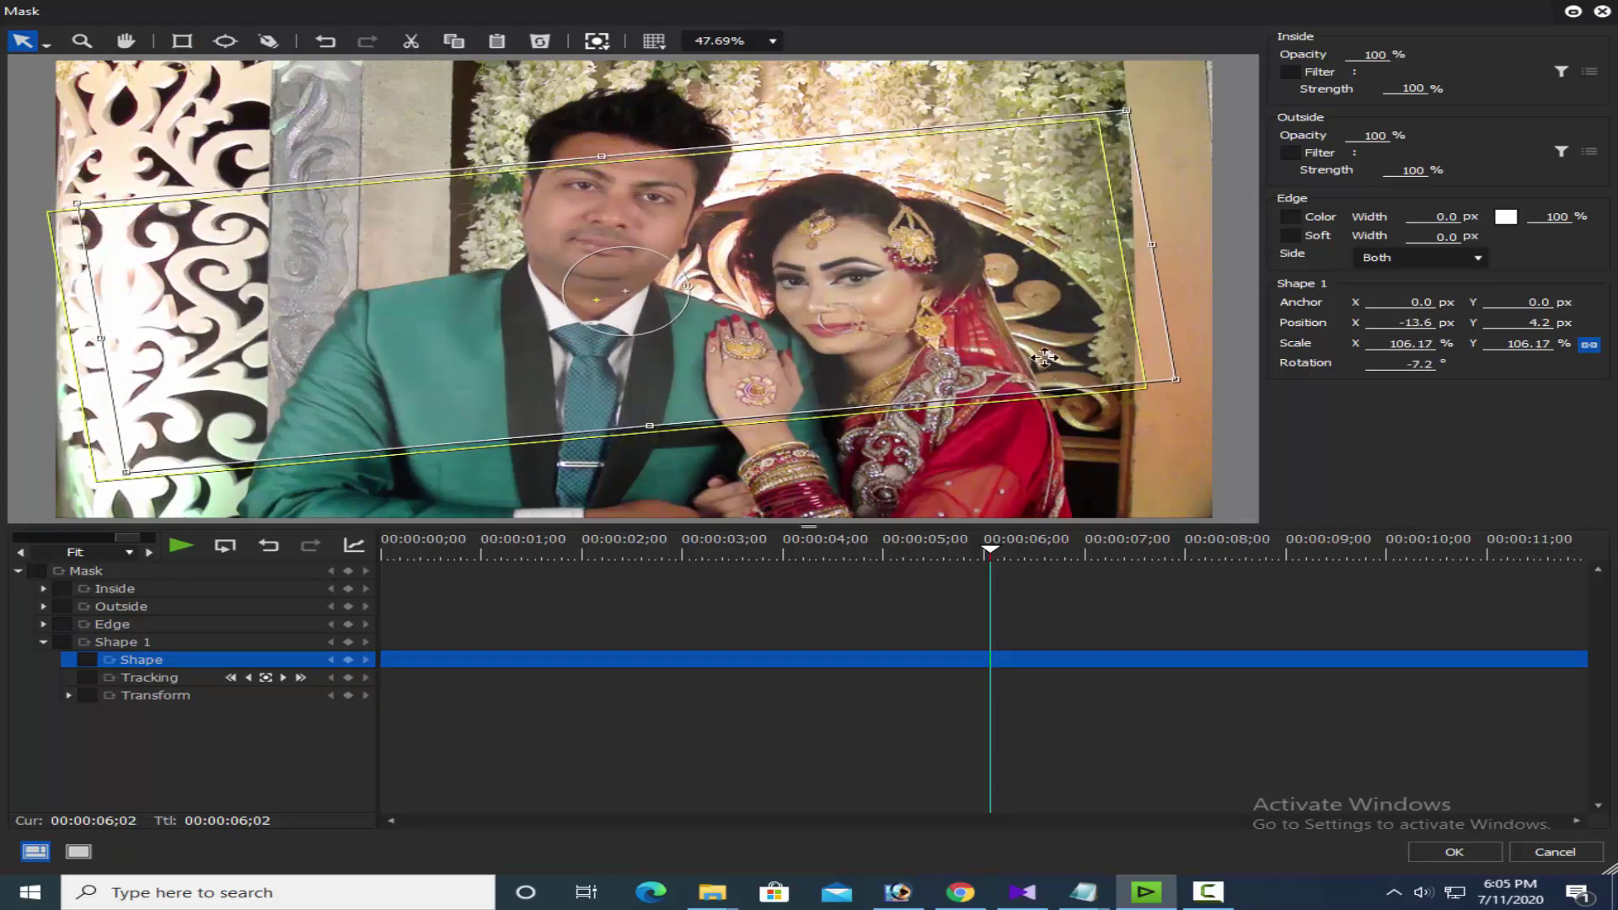
{"action": "left_click_drag", "start_coordinate": [1176, 379], "coordinate": [1257, 390]}
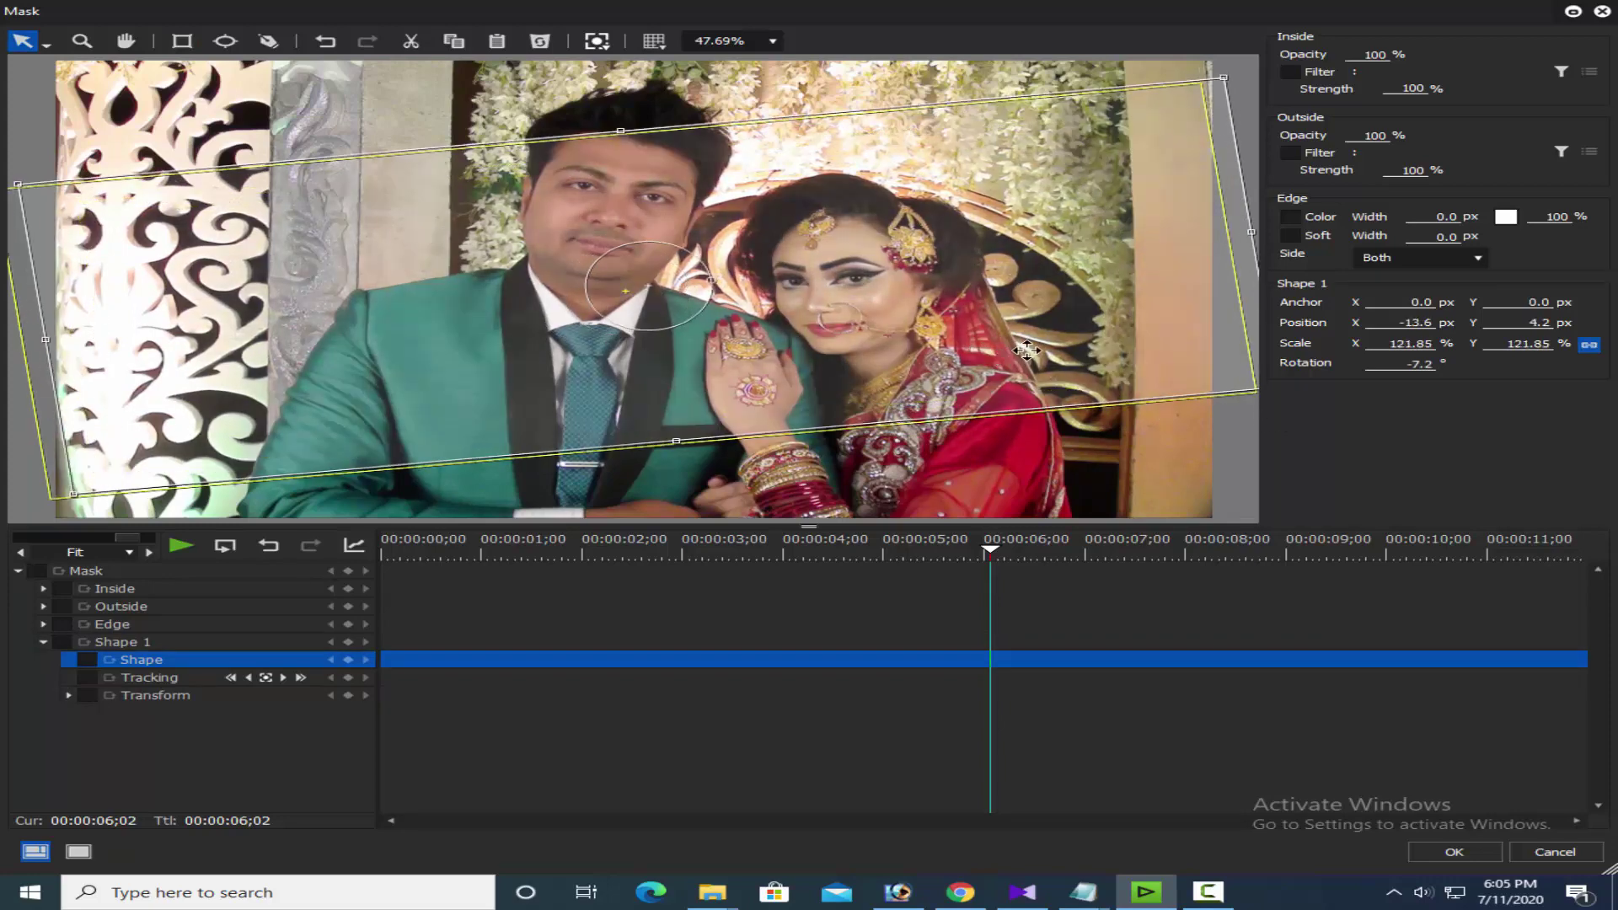
{"action": "left_click_drag", "start_coordinate": [1026, 350], "coordinate": [1028, 349]}
{"action": "left_click_drag", "start_coordinate": [1055, 290], "coordinate": [1062, 289]}
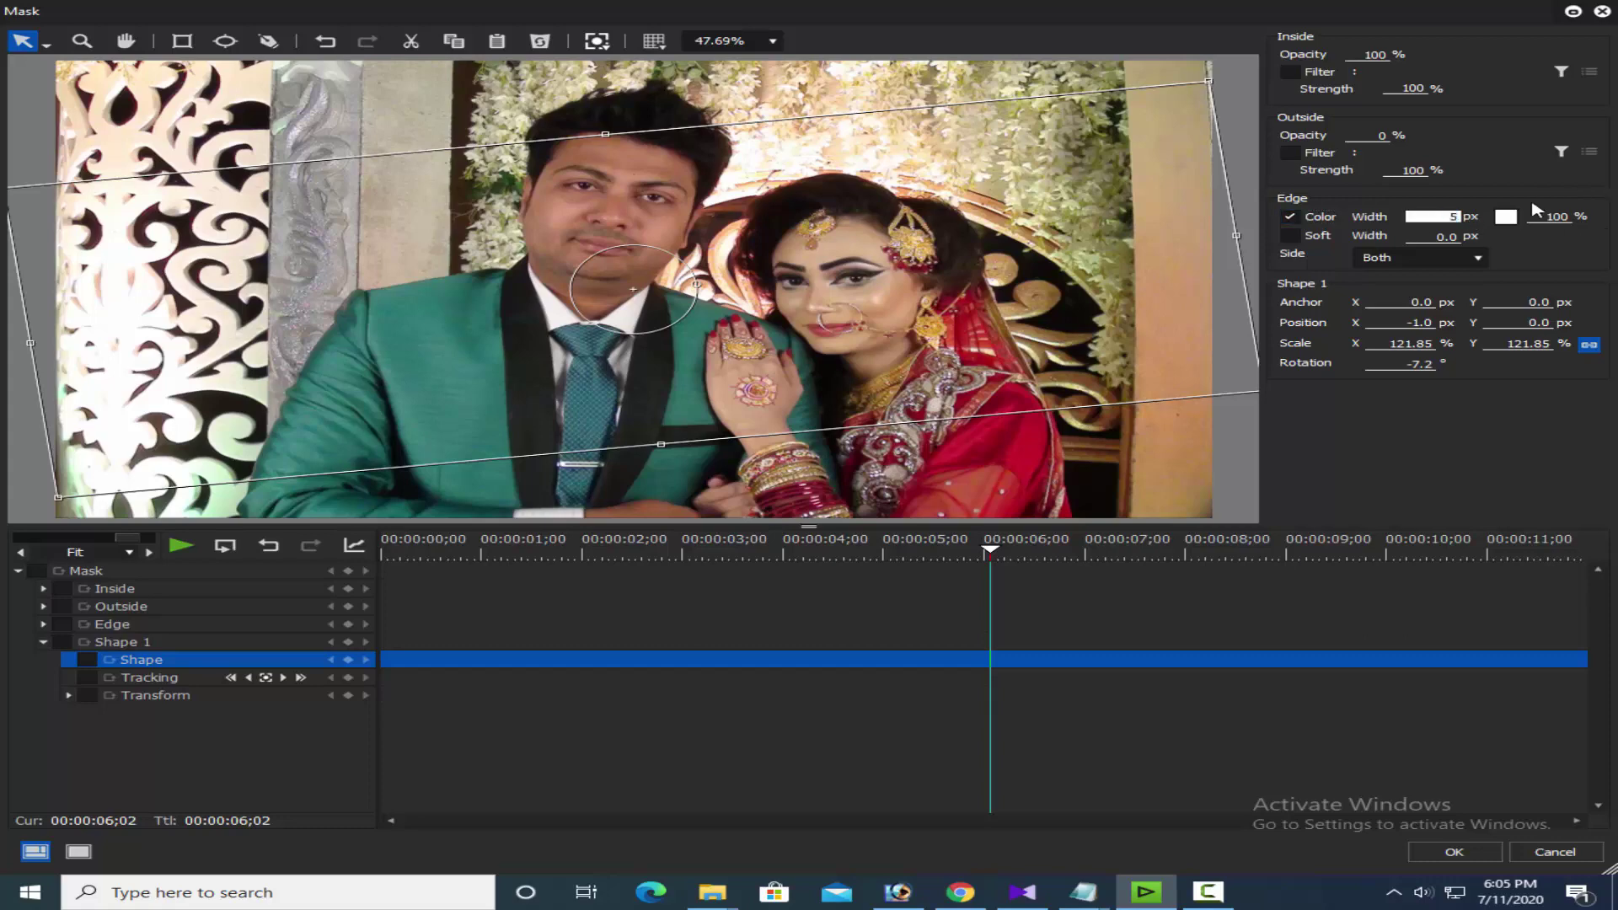
- Set the mask's outside opacity to 0% and give it a black 5 px edge with 30 px softness on the Outside
{"action": "left_click", "coordinate": [1505, 217]}
{"action": "left_click", "coordinate": [510, 63]}
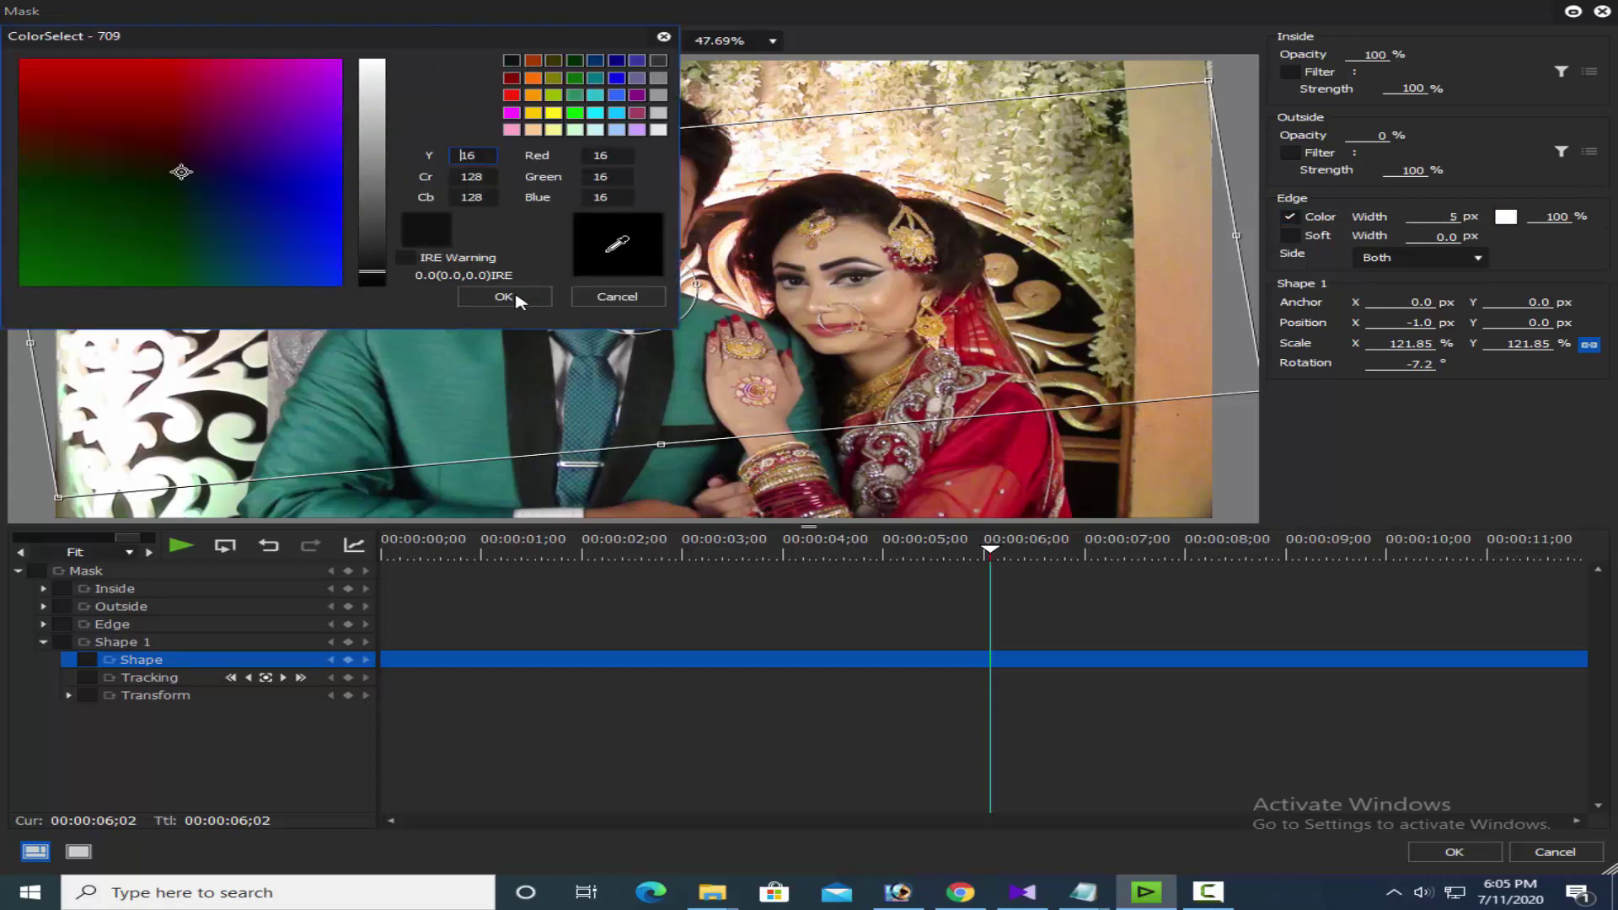
{"action": "left_click", "coordinate": [510, 295]}
{"action": "left_click", "coordinate": [1312, 236]}
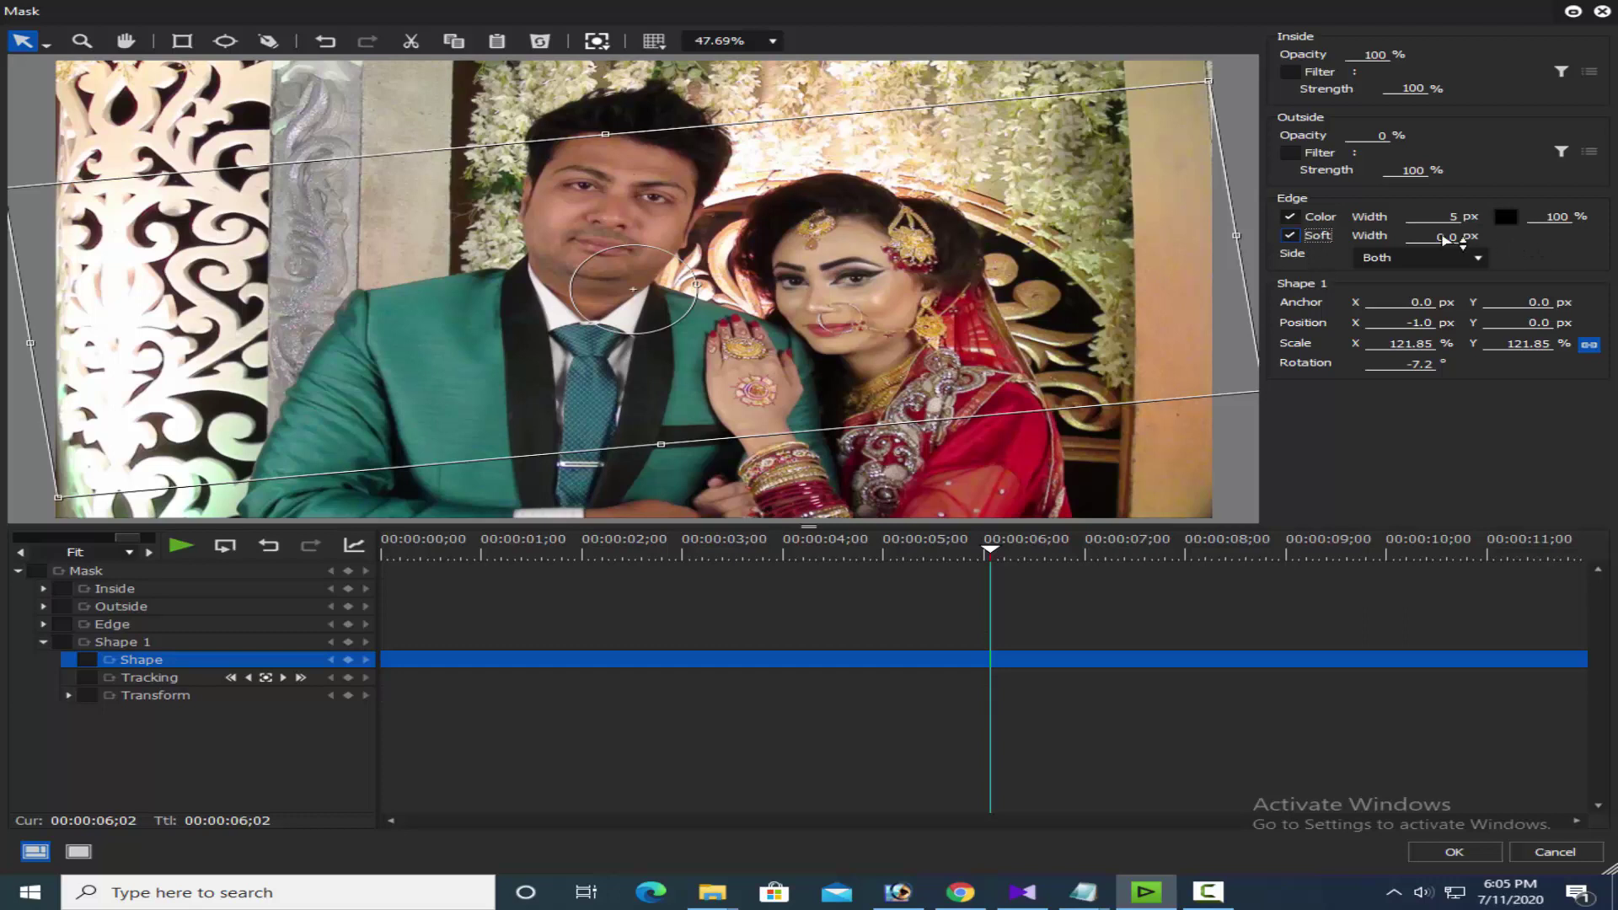
{"action": "type", "text": "30"}
{"action": "left_click", "coordinate": [1412, 259]}
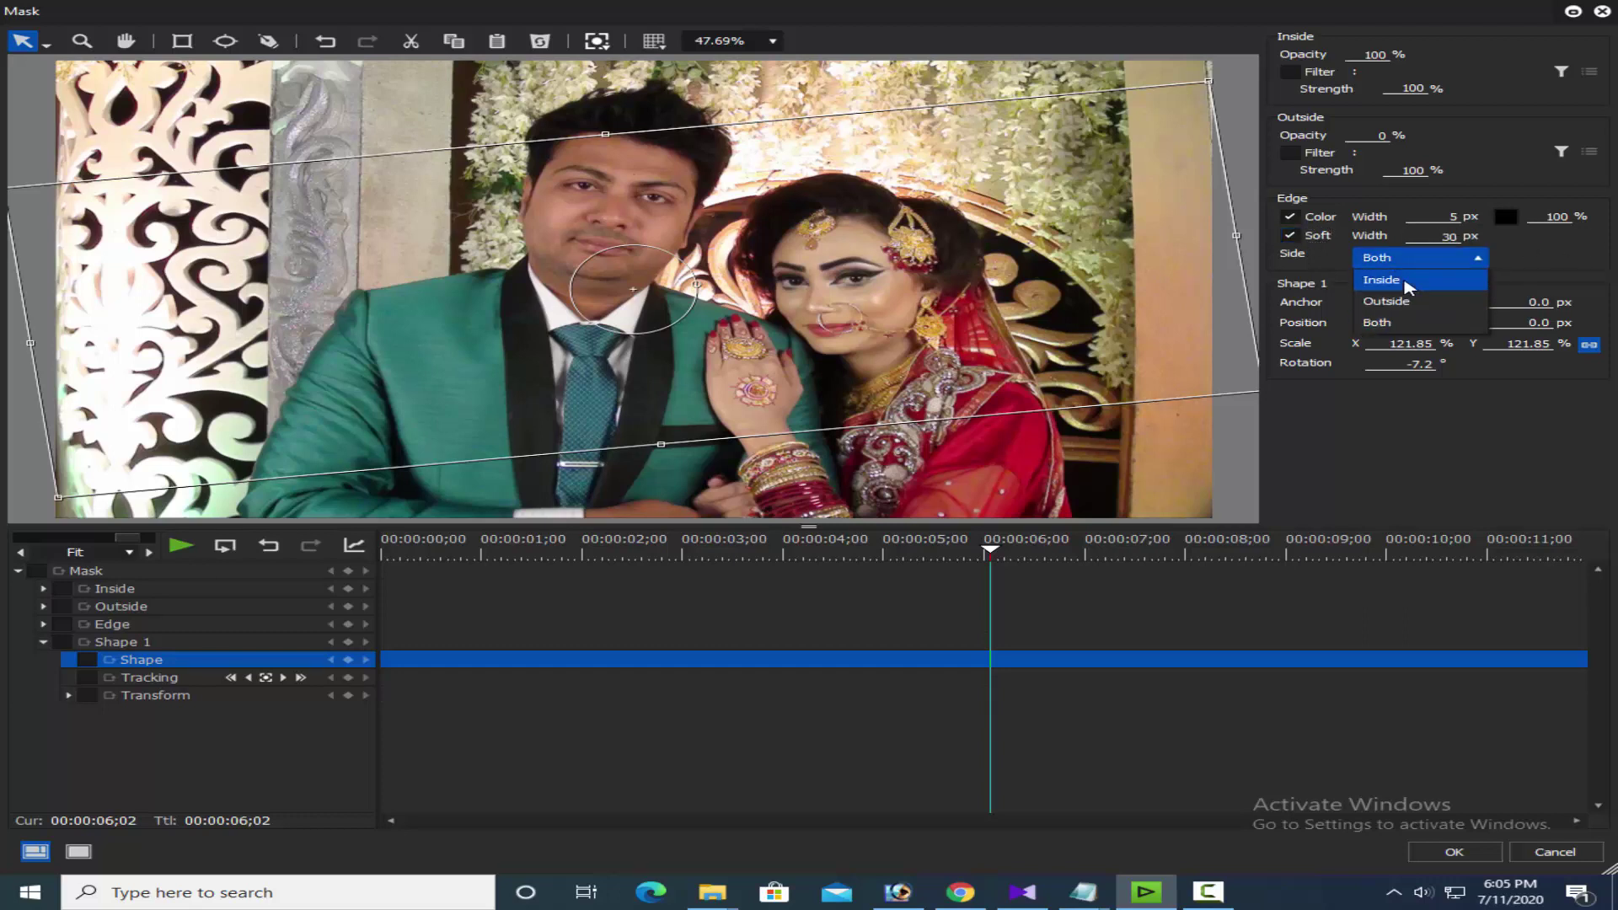
{"action": "left_click", "coordinate": [1401, 302]}
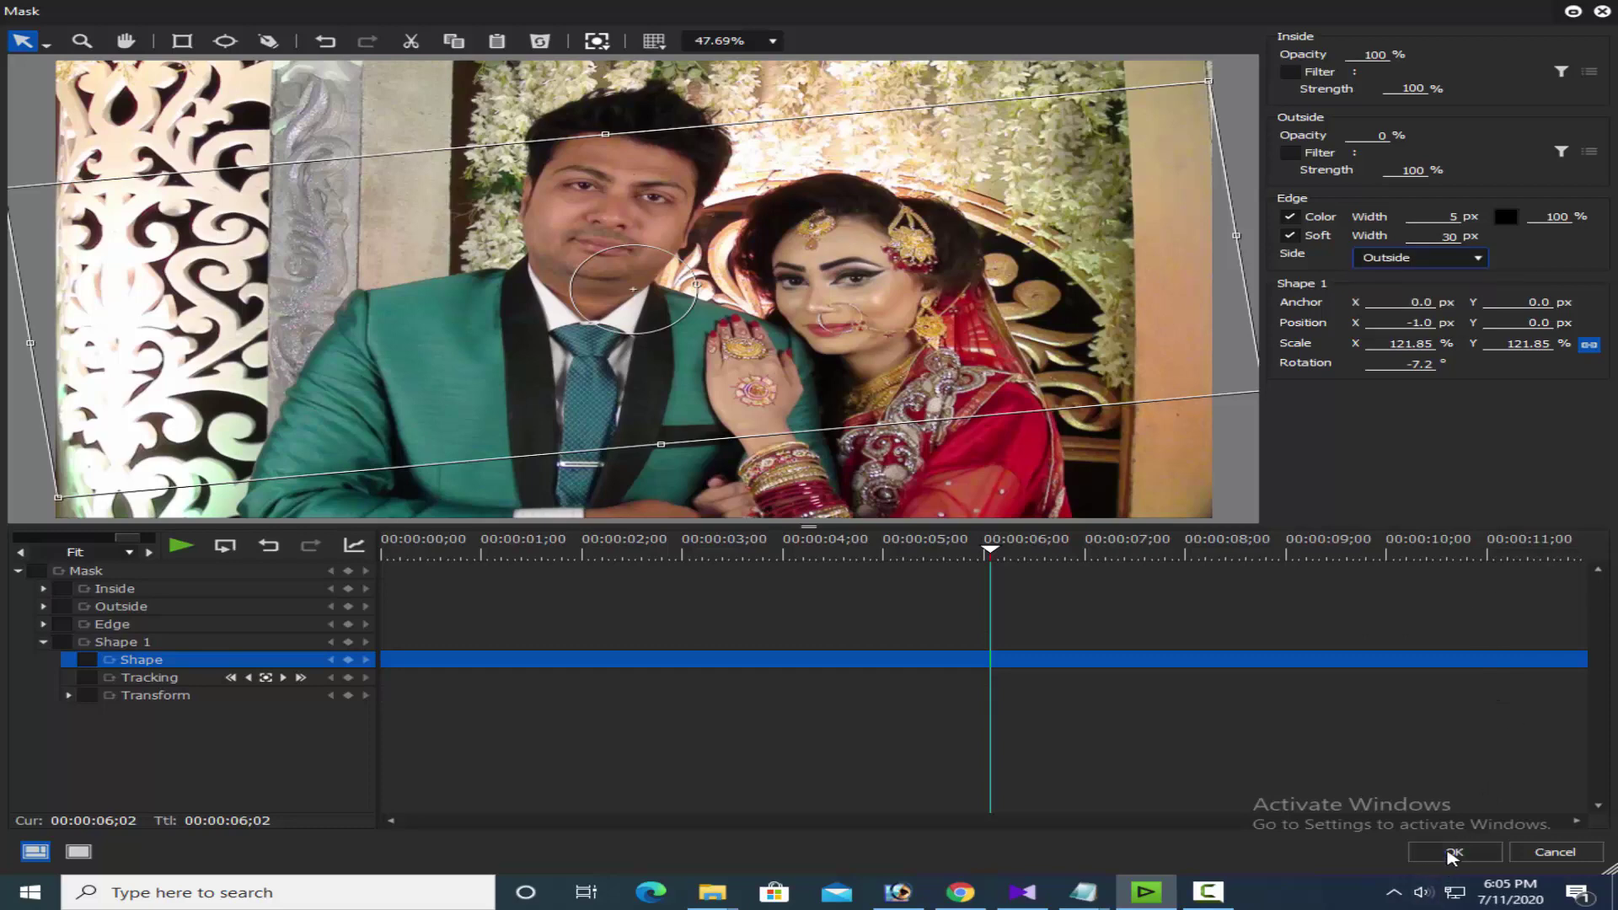
{"action": "left_click", "coordinate": [1452, 852]}
- Set the Dueat (10) mask's outside opacity to 50% and preview the composition in full screen
{"action": "double_click", "coordinate": [903, 187]}
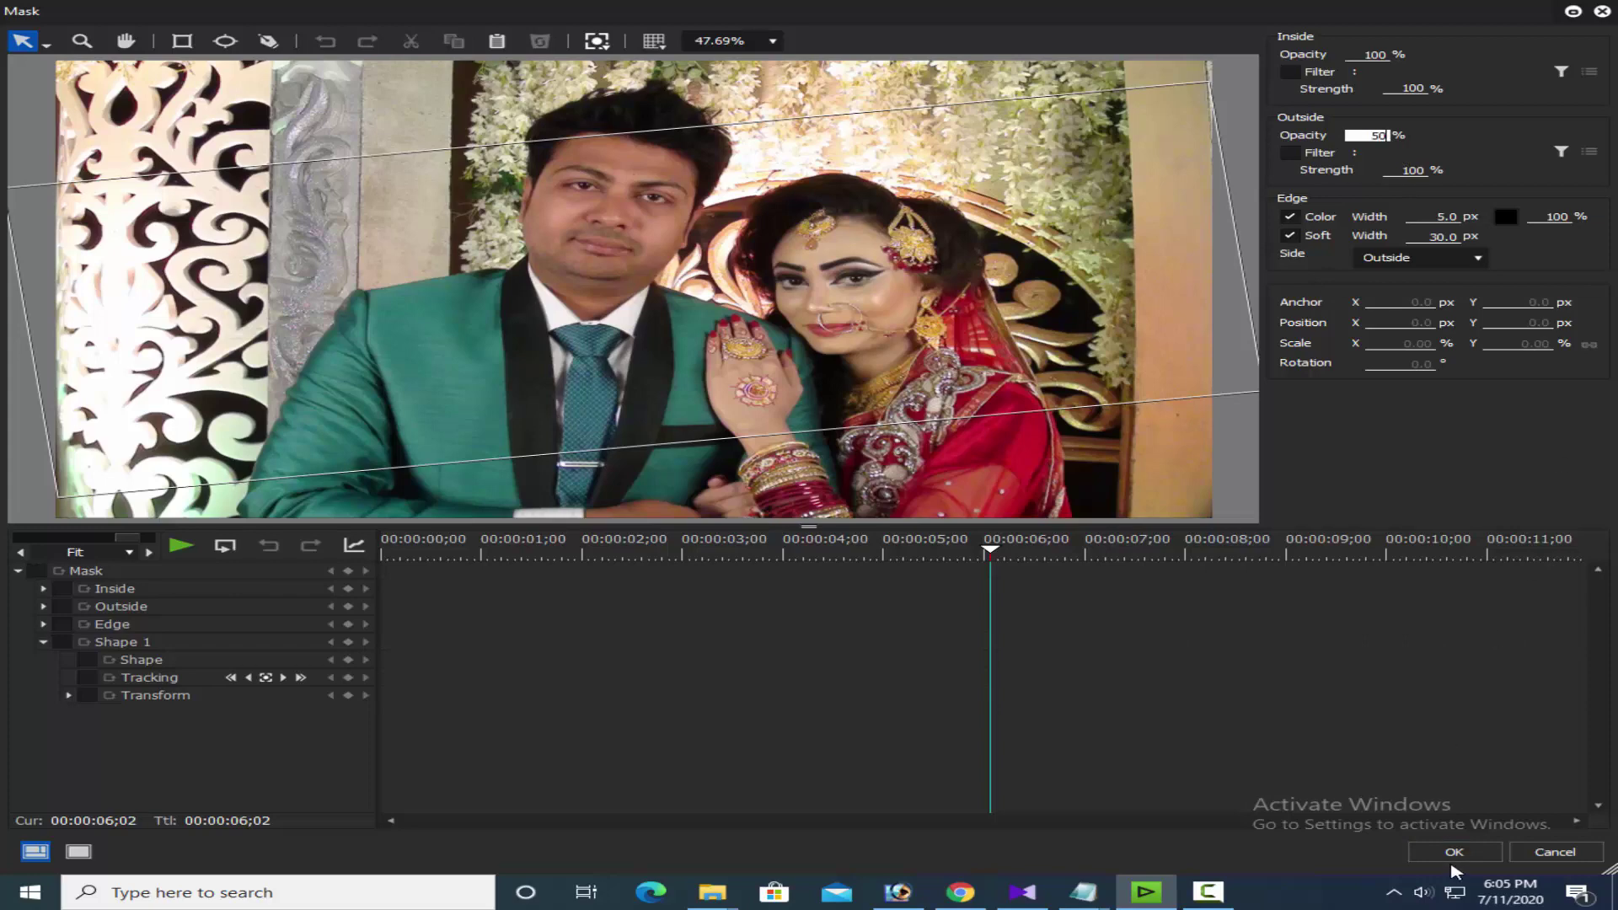
{"action": "left_click", "coordinate": [1452, 854]}
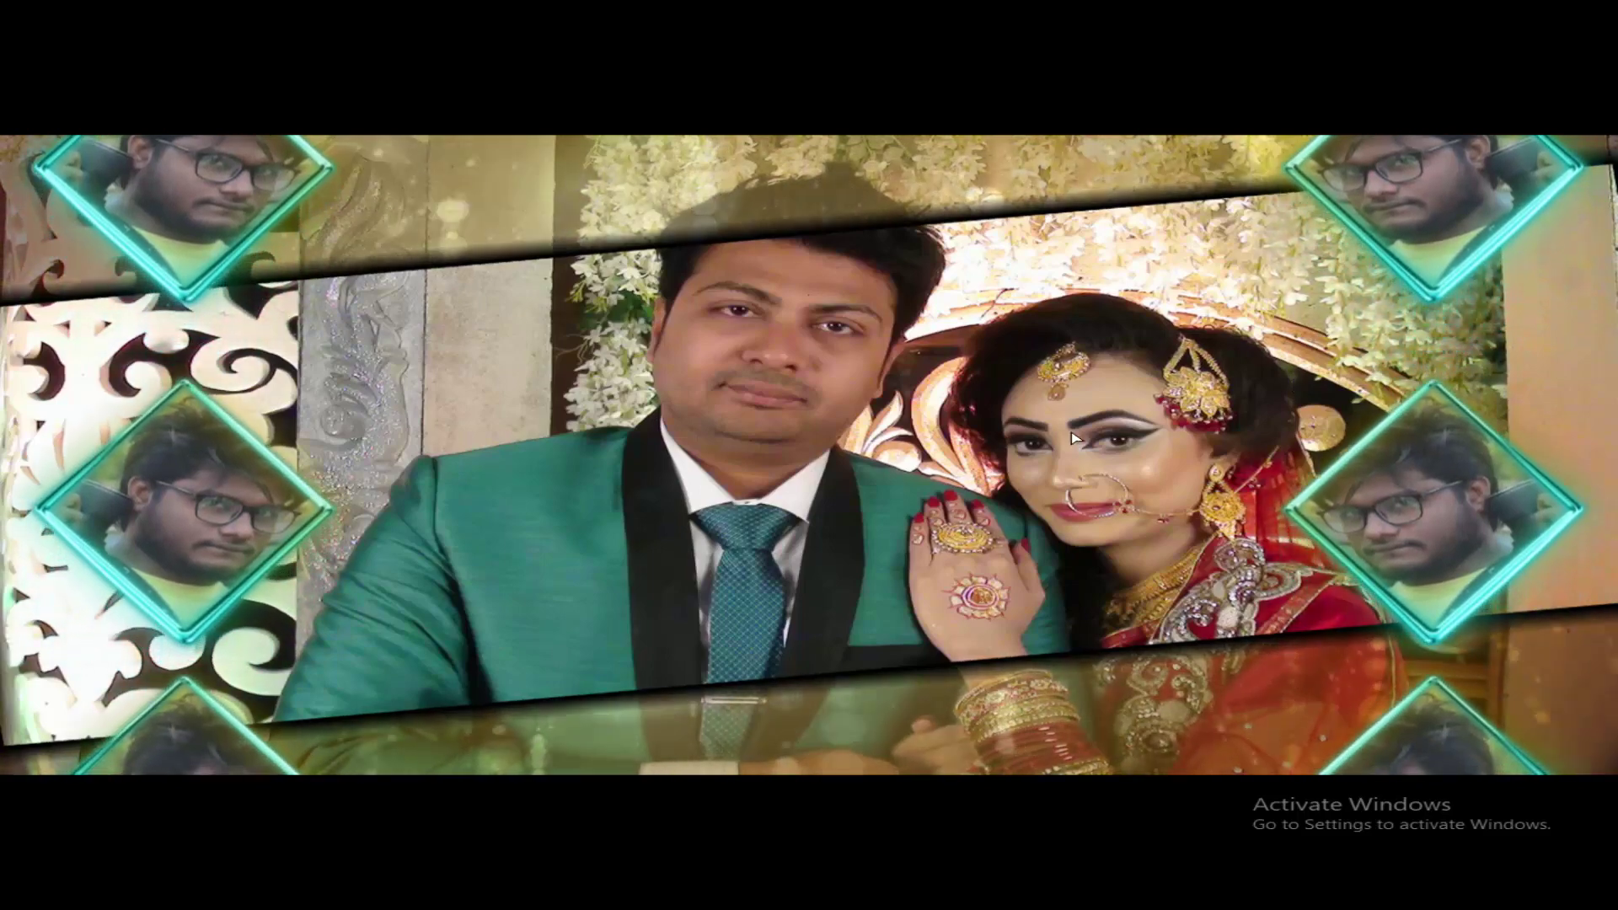
{"action": "key", "text": "Escape"}
{"action": "key", "text": "space"}
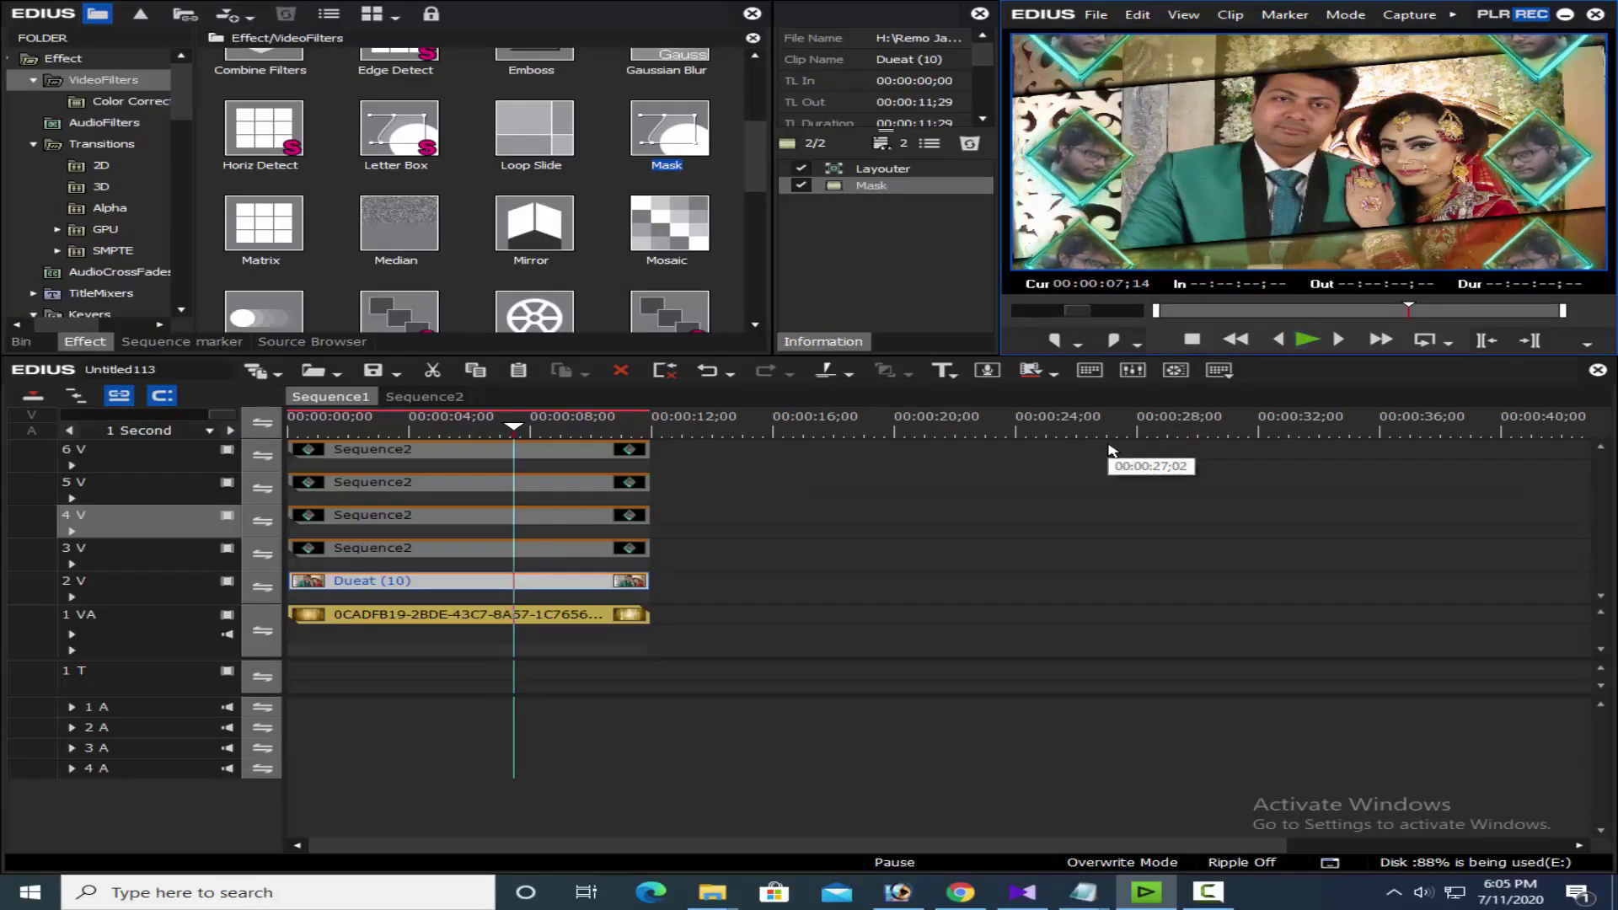
{"action": "scroll", "coordinate": [1109, 450], "scroll_direction": "down", "scroll_amount": 2}
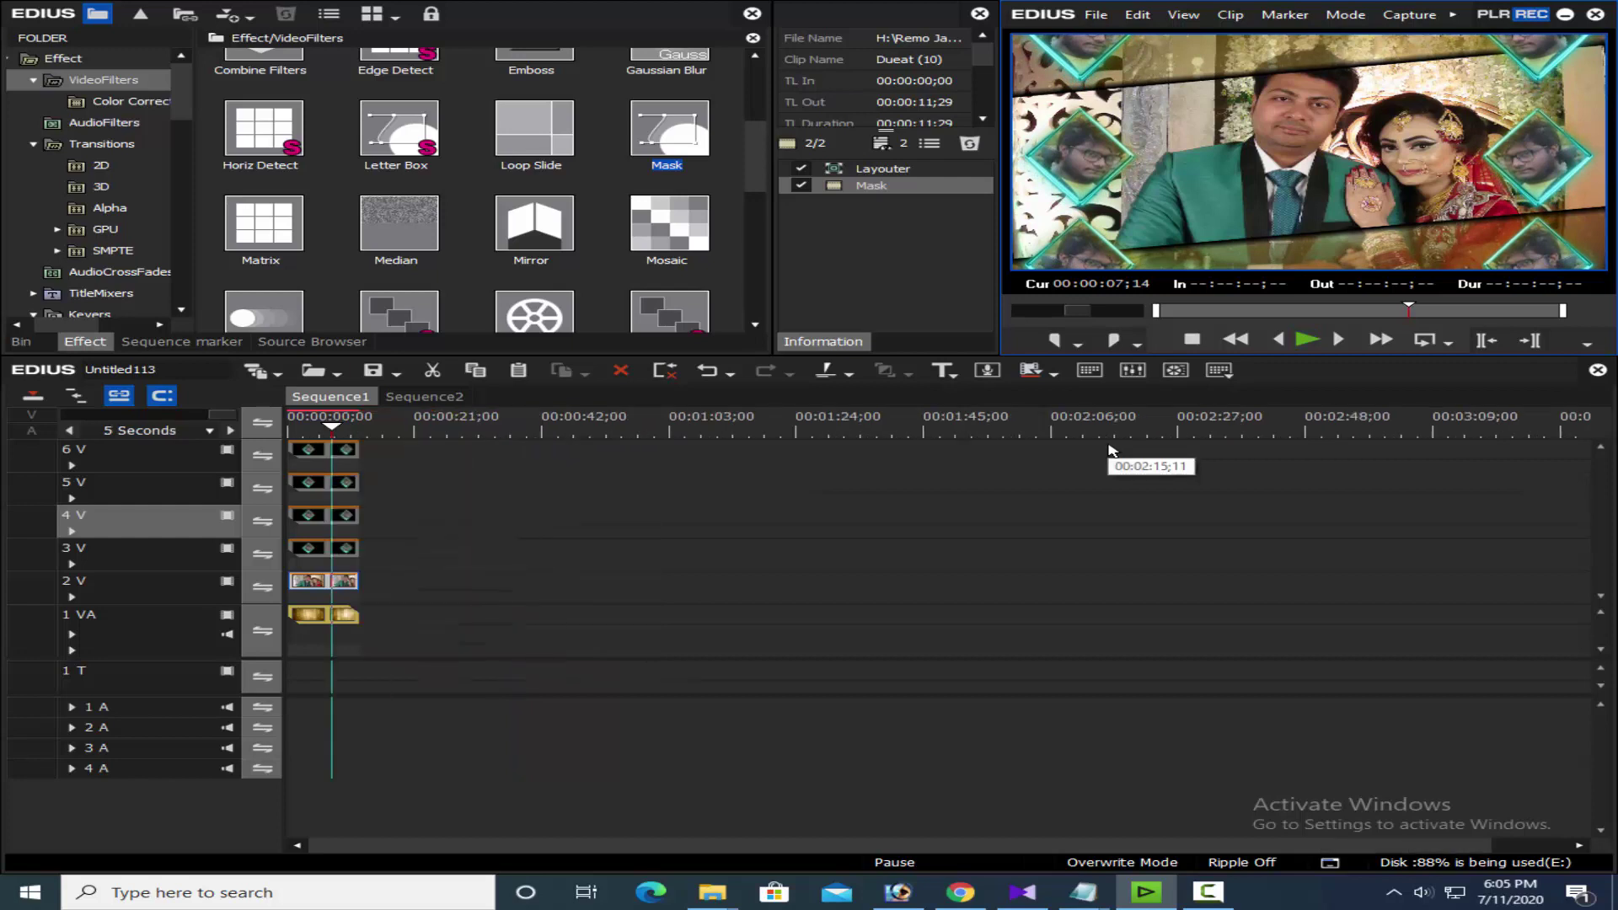
{"action": "scroll", "coordinate": [1109, 451], "scroll_direction": "up", "scroll_amount": 2}
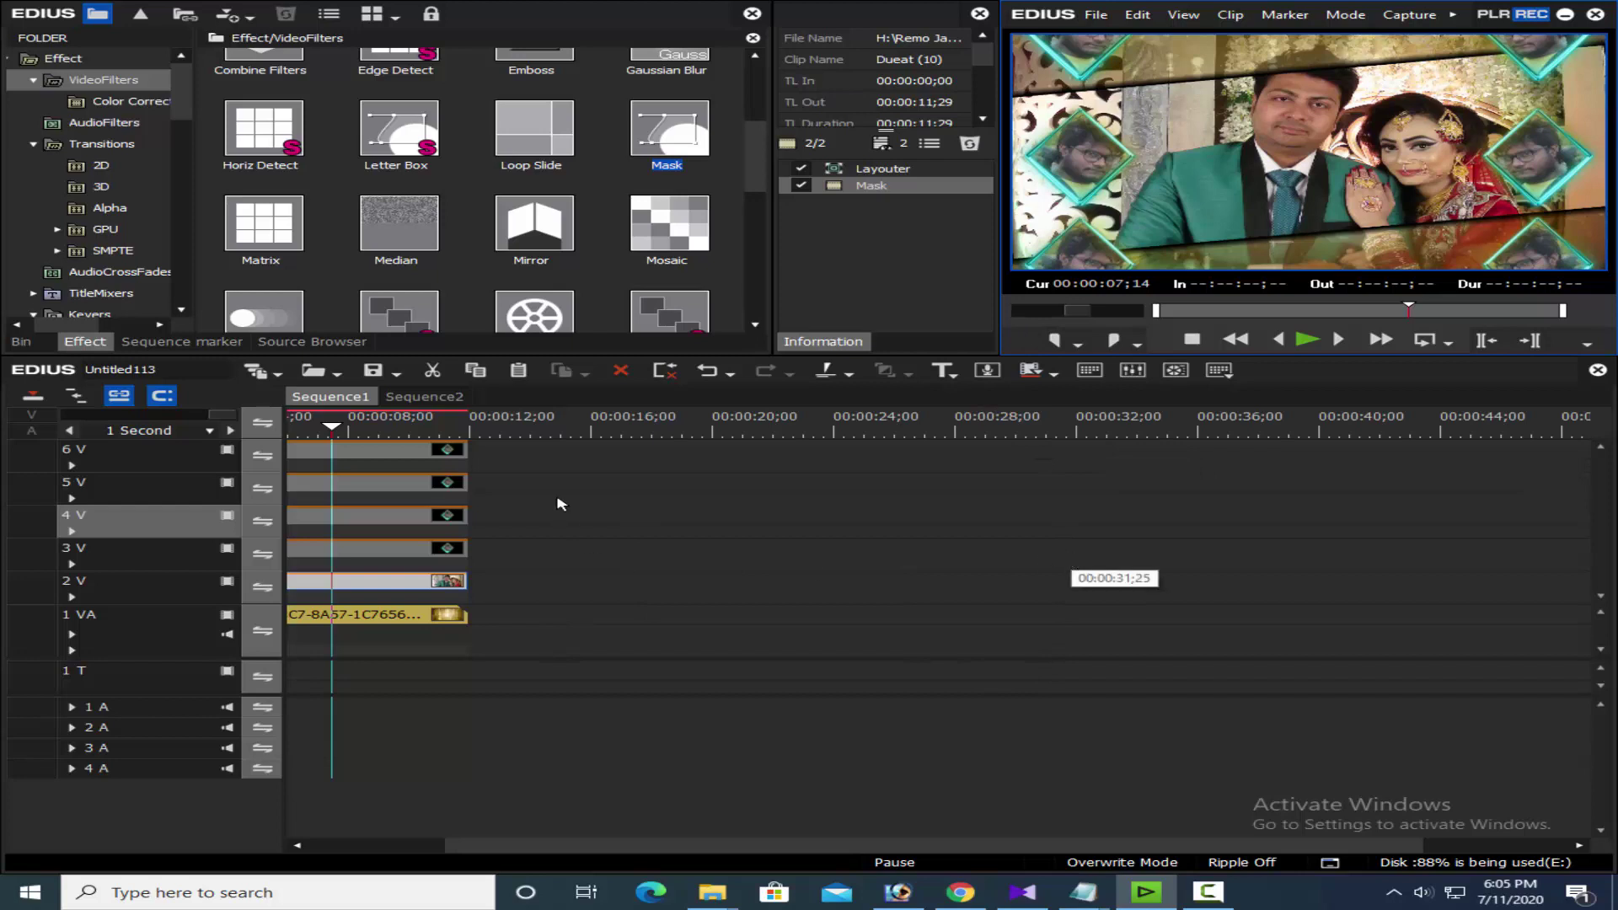
{"action": "left_click_drag", "start_coordinate": [385, 425], "coordinate": [435, 459]}
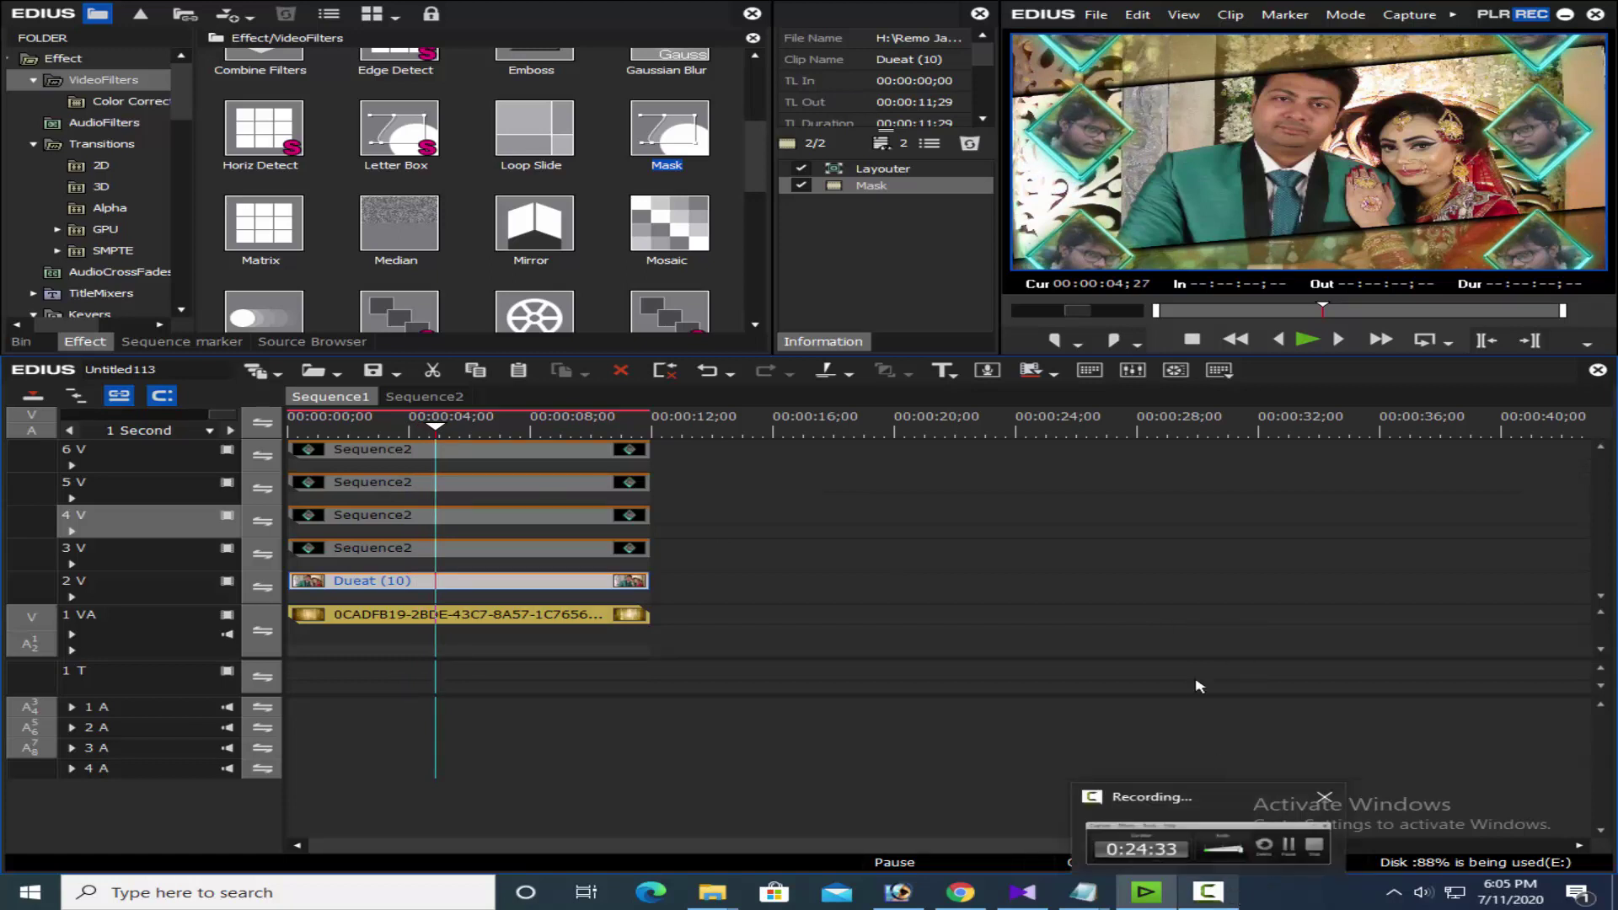
{"action": "left_click", "coordinate": [1079, 576]}
{"action": "left_click", "coordinate": [1229, 902]}
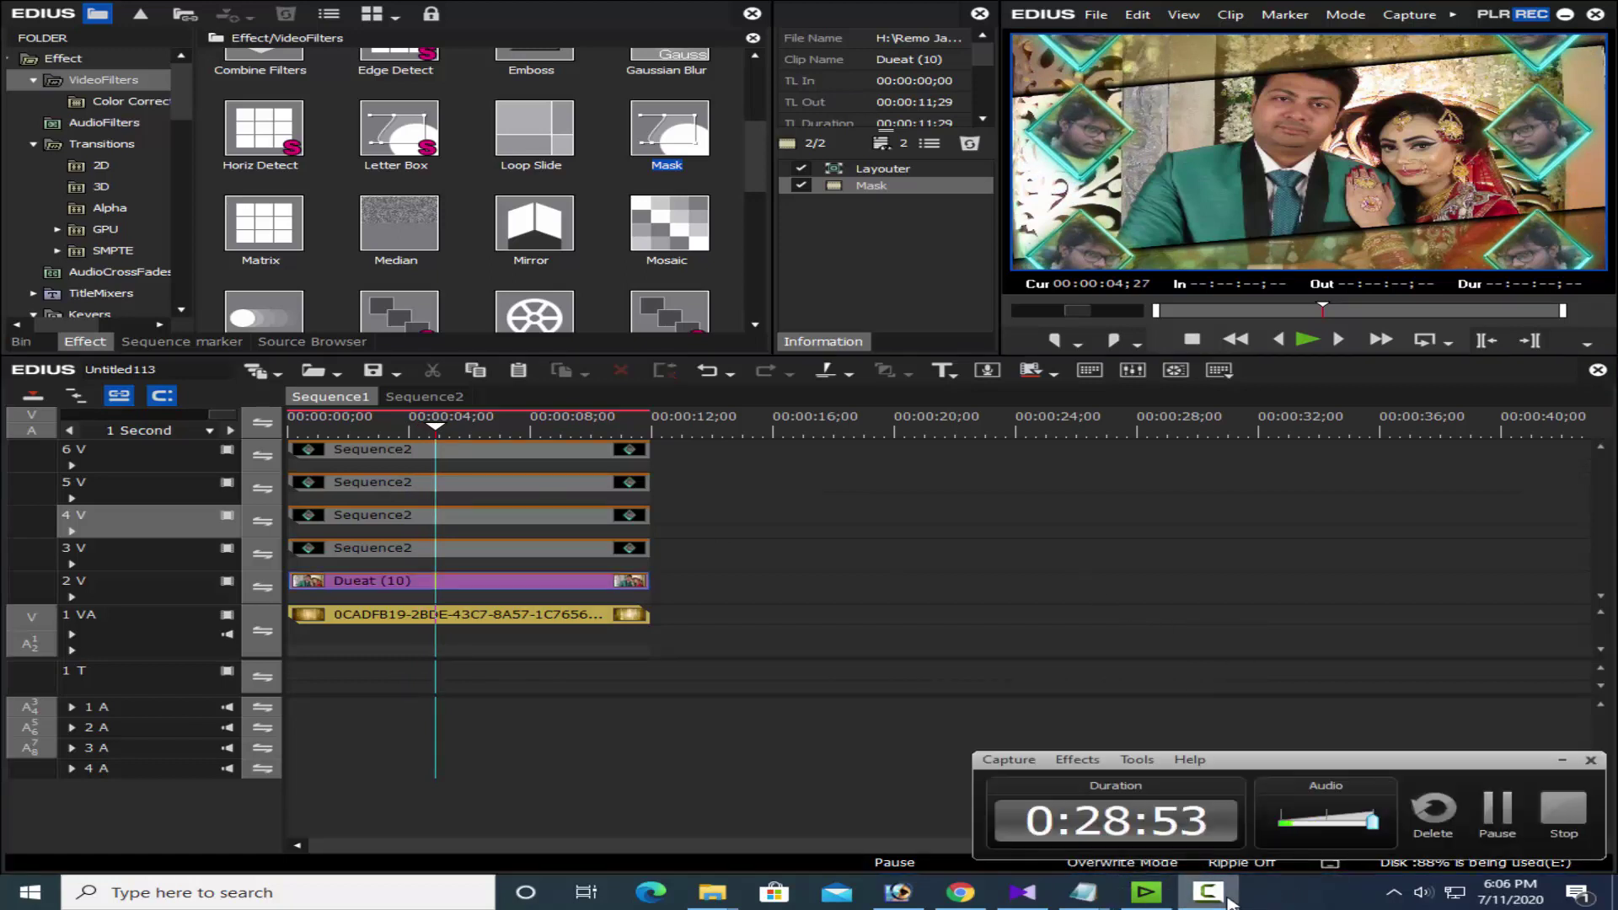
{"action": "left_click", "coordinate": [1223, 898]}
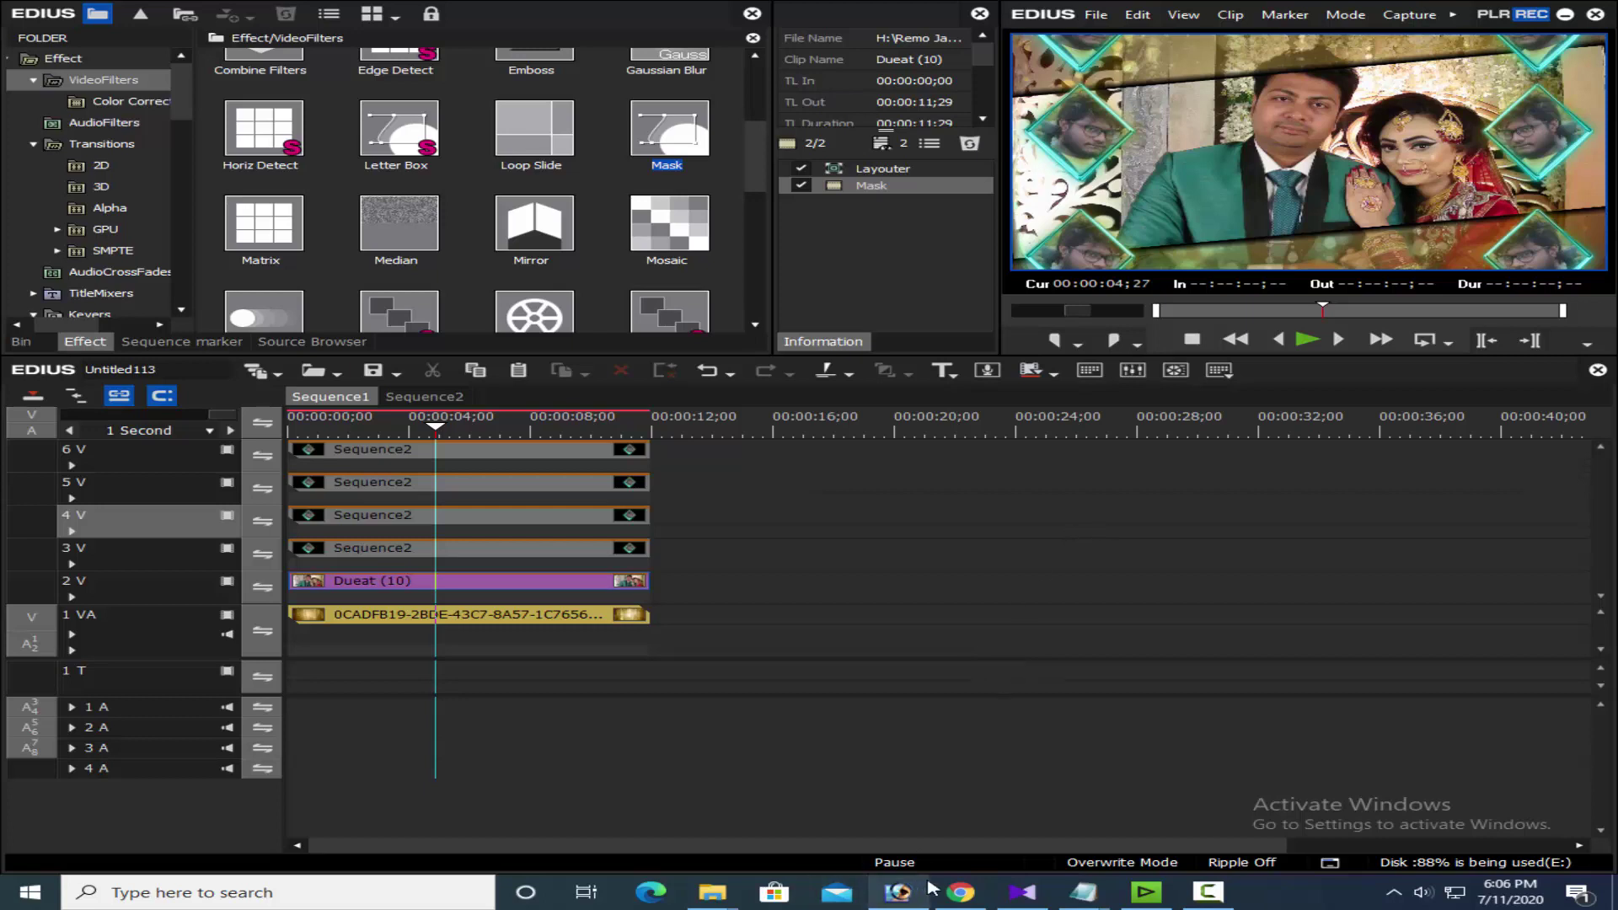
- Switch to Chrome and look over the uploaded videos on the RK Edite Point YouTube channel
{"action": "left_click", "coordinate": [960, 891]}
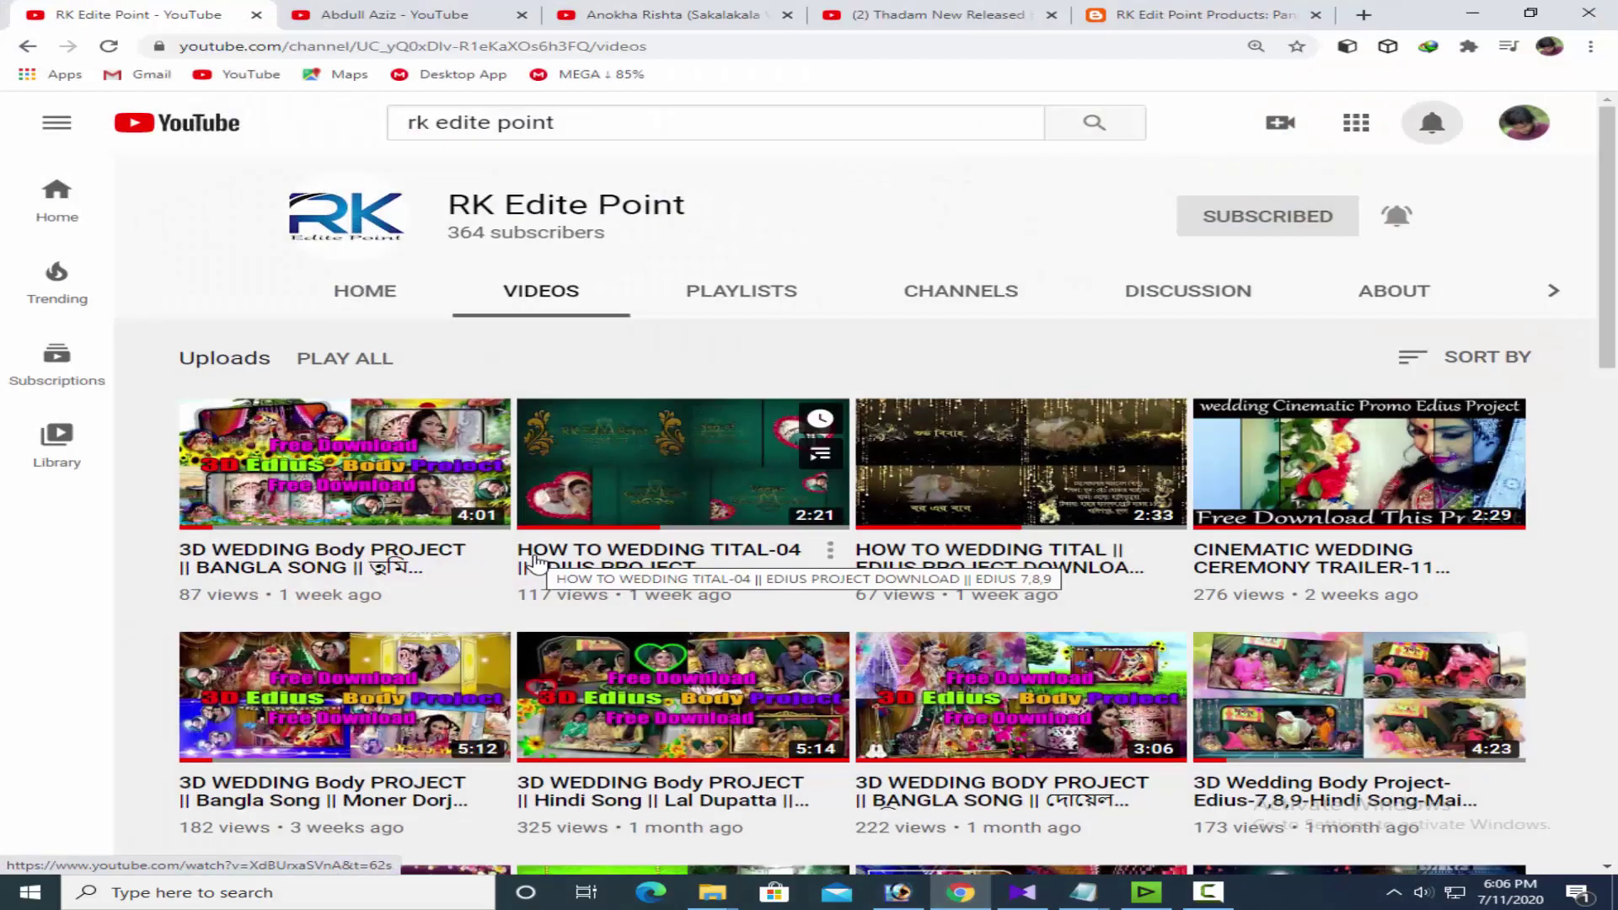
{"action": "scroll", "coordinate": [505, 472], "scroll_direction": "down", "scroll_amount": 2}
{"action": "scroll", "coordinate": [472, 354], "scroll_direction": "up", "scroll_amount": 2}
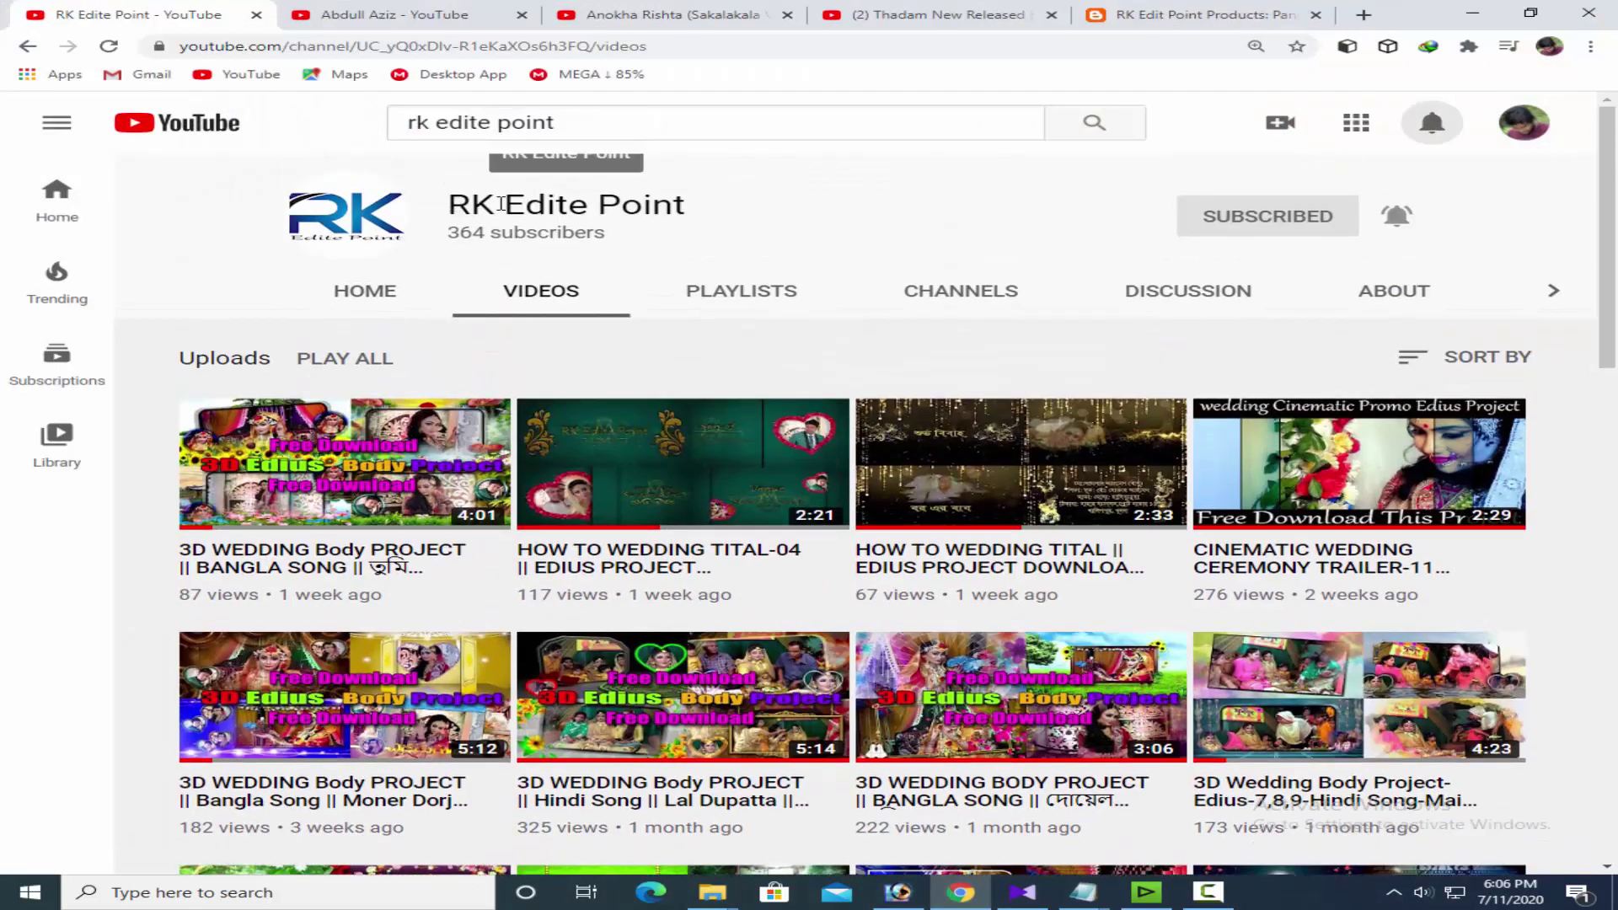
{"action": "triple_click", "coordinate": [502, 204]}
{"action": "left_click", "coordinate": [760, 218]}
- Look through the uploaded videos on the second YouTube channel and return to EDIUS
{"action": "left_click", "coordinate": [400, 21]}
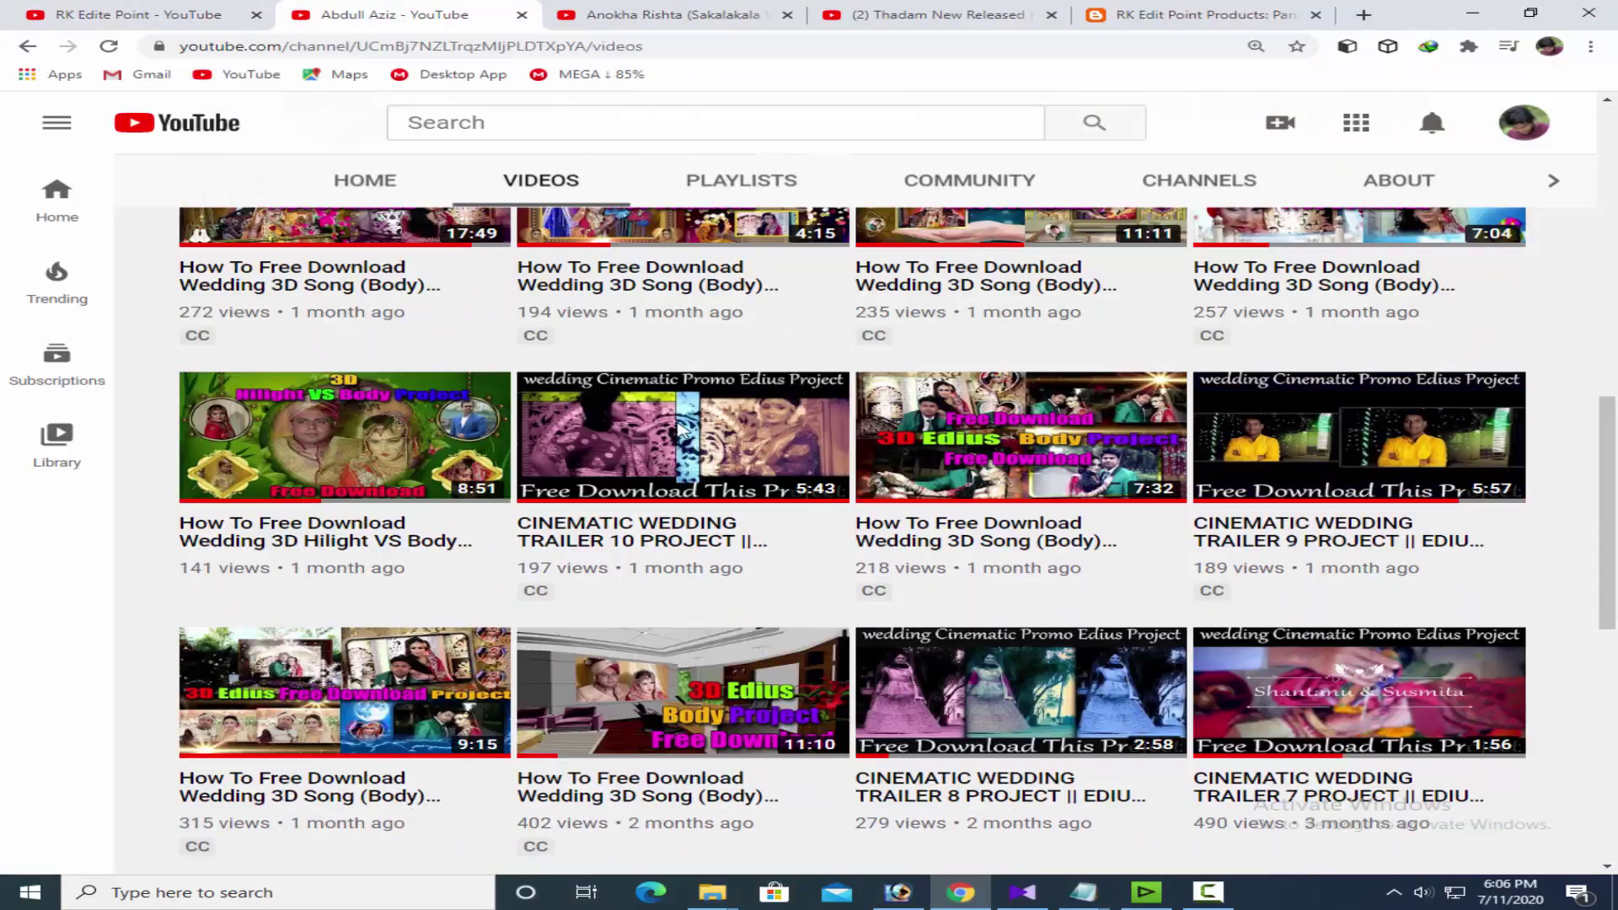
{"action": "scroll", "coordinate": [761, 543], "scroll_direction": "up", "scroll_amount": 10}
{"action": "scroll", "coordinate": [761, 544], "scroll_direction": "up", "scroll_amount": 3}
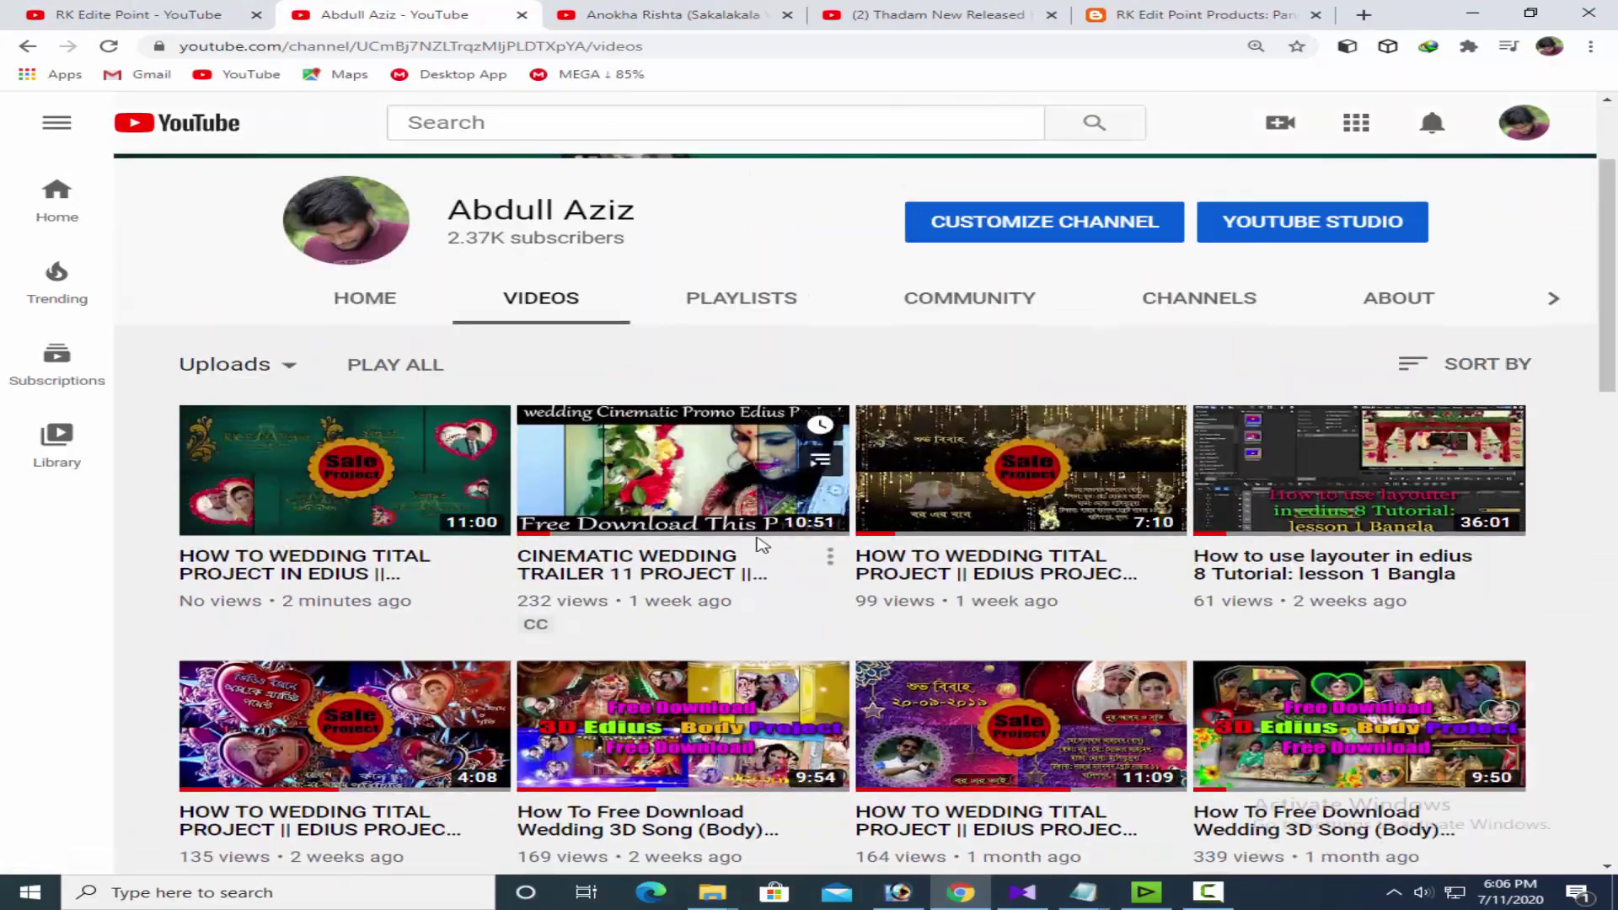
{"action": "scroll", "coordinate": [761, 544], "scroll_direction": "down", "scroll_amount": 15}
{"action": "scroll", "coordinate": [761, 544], "scroll_direction": "up", "scroll_amount": 10}
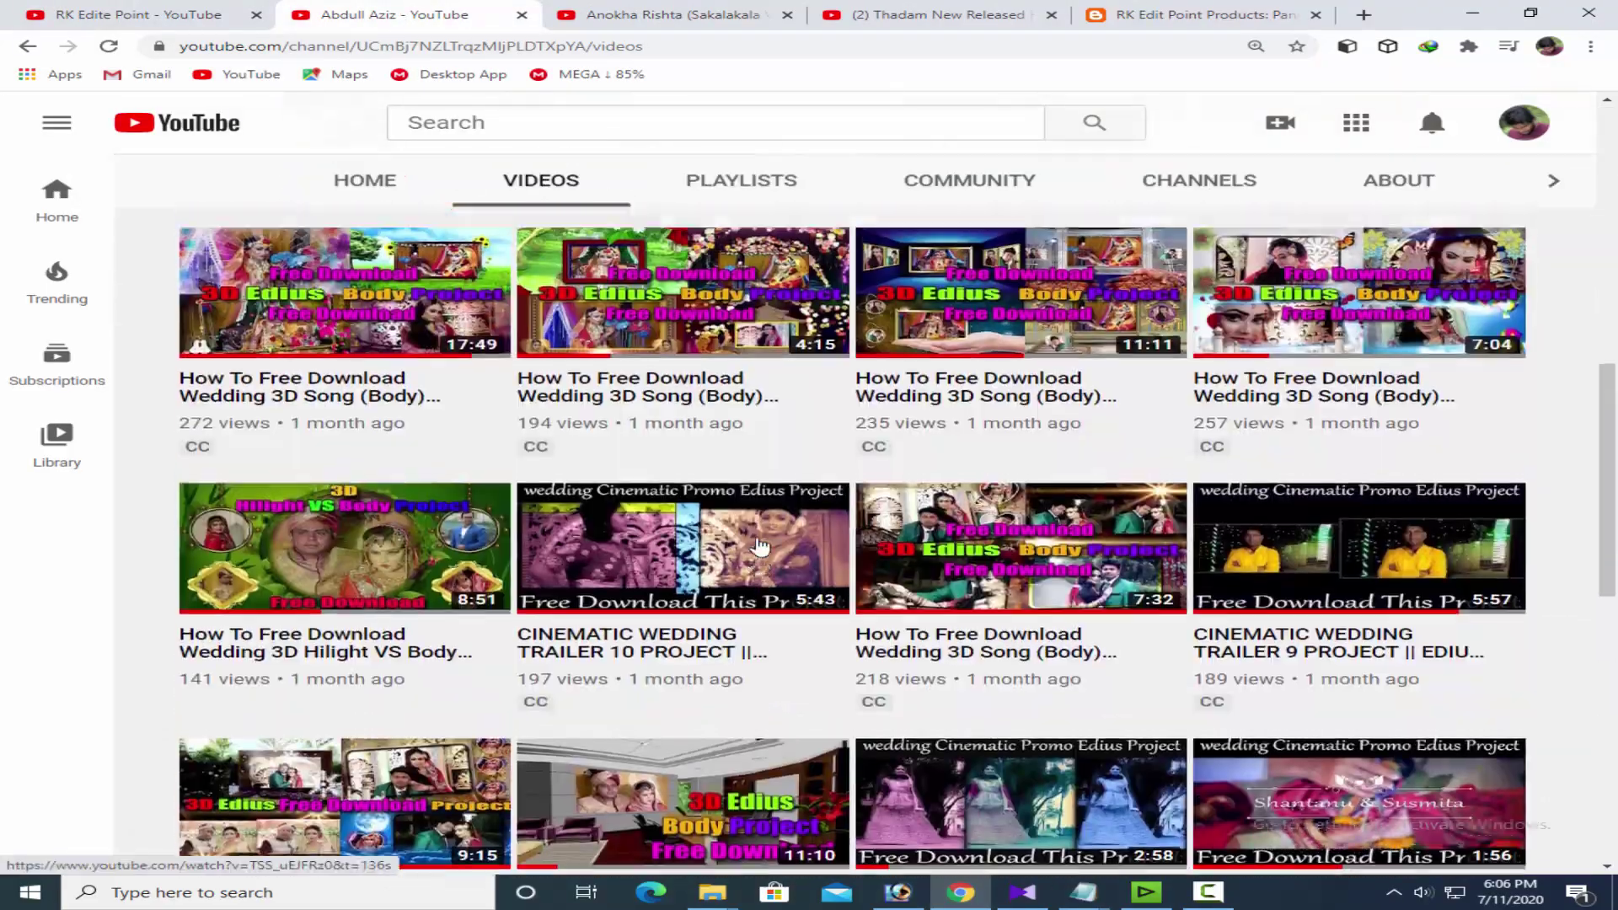
{"action": "left_click", "coordinate": [1473, 13]}
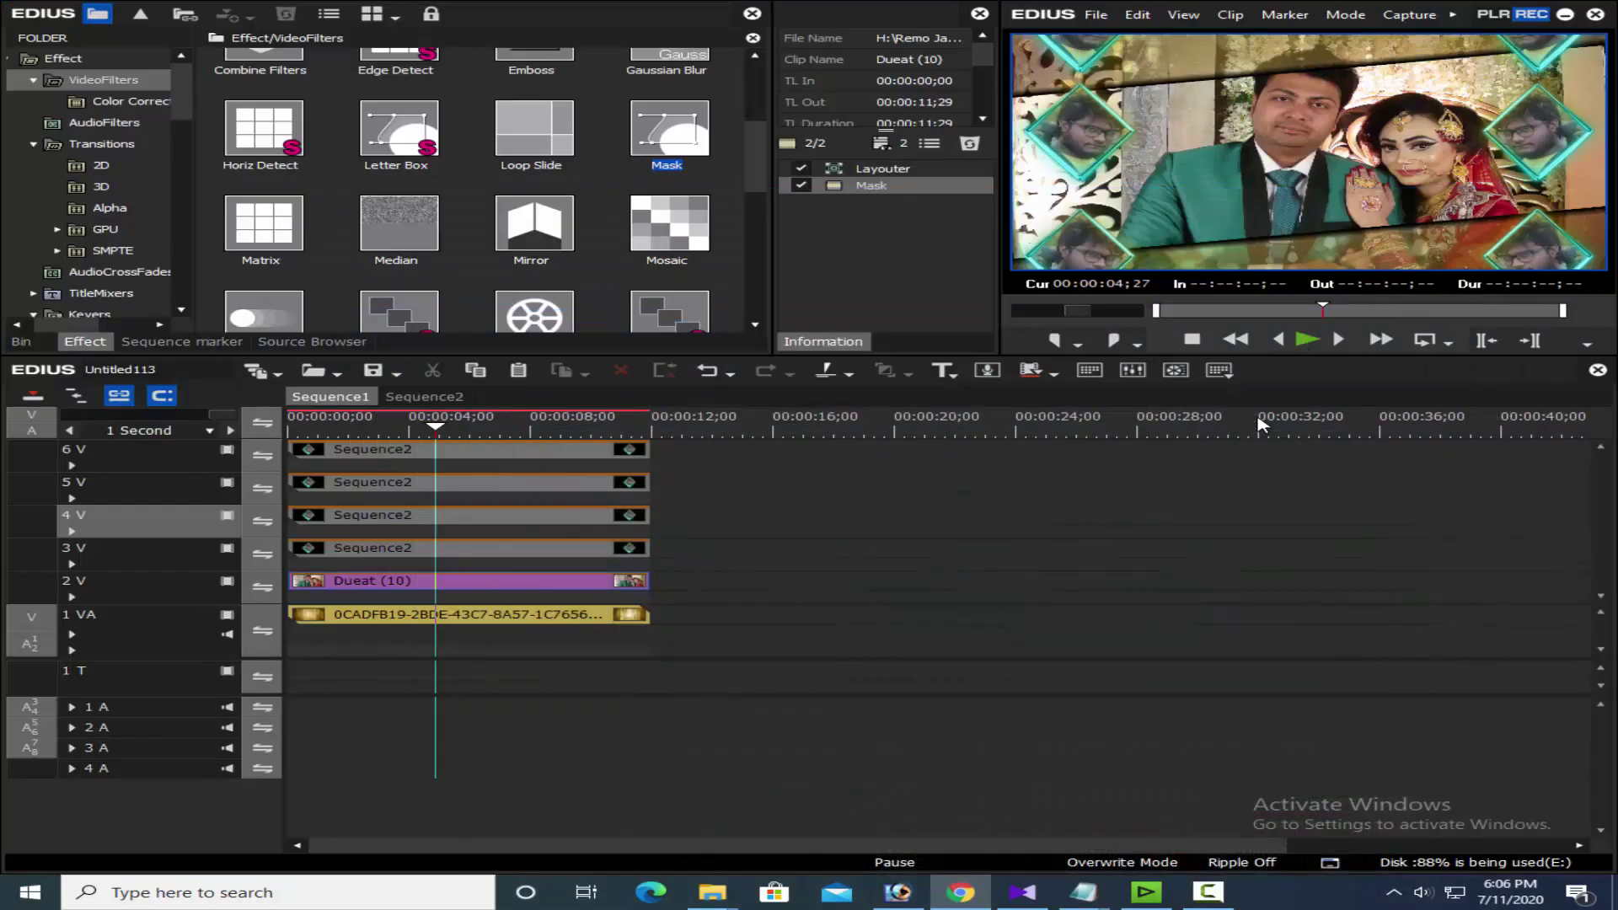